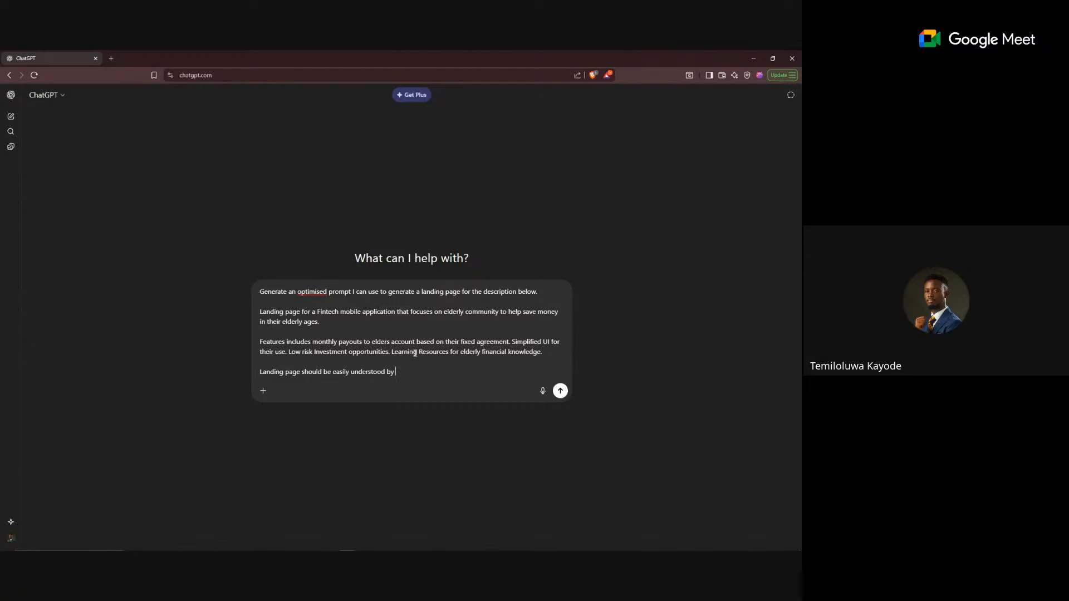
- Finish the prompt's last sentence with "elder generations by using simpler but understandable words." and send it
type("der generations by using simpler but understandable words")
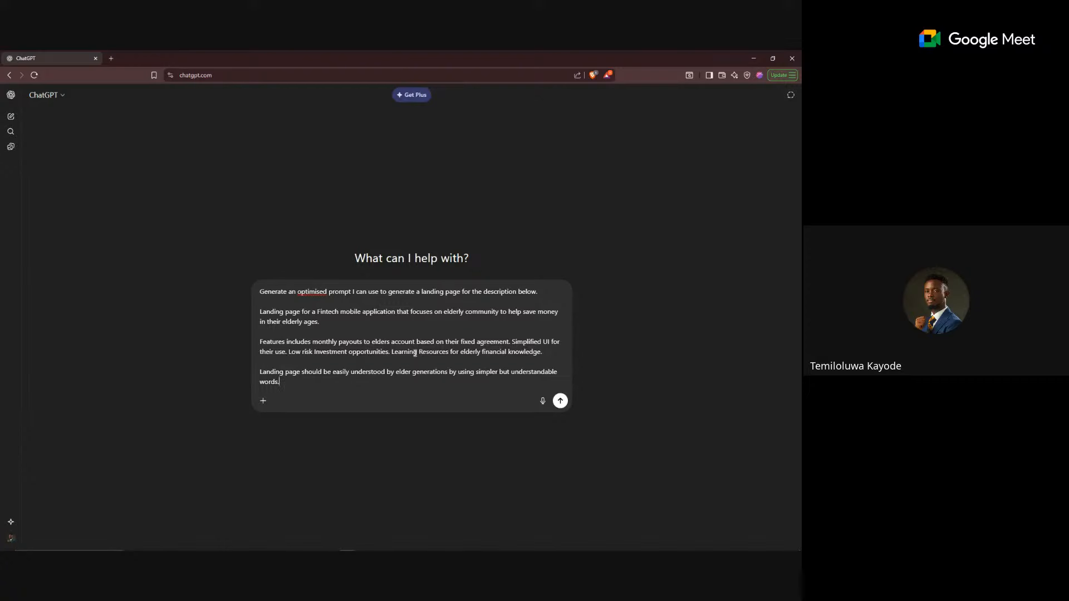
type(".")
key("Return")
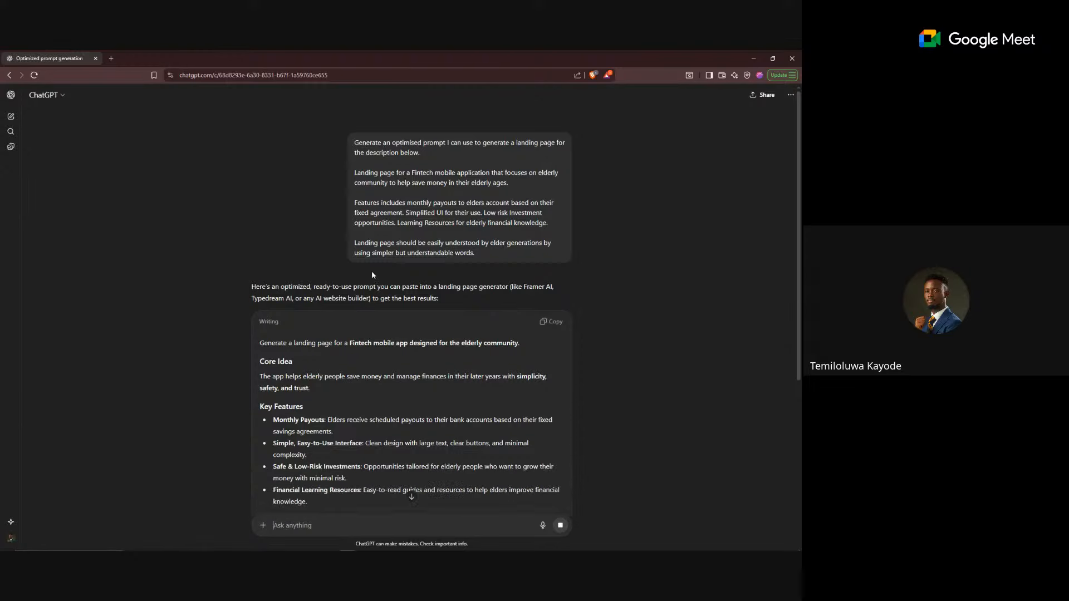
- Read through the generated landing page prompt, from the core idea and key features to the style and design guidelines
scroll(372, 271, "down", 3)
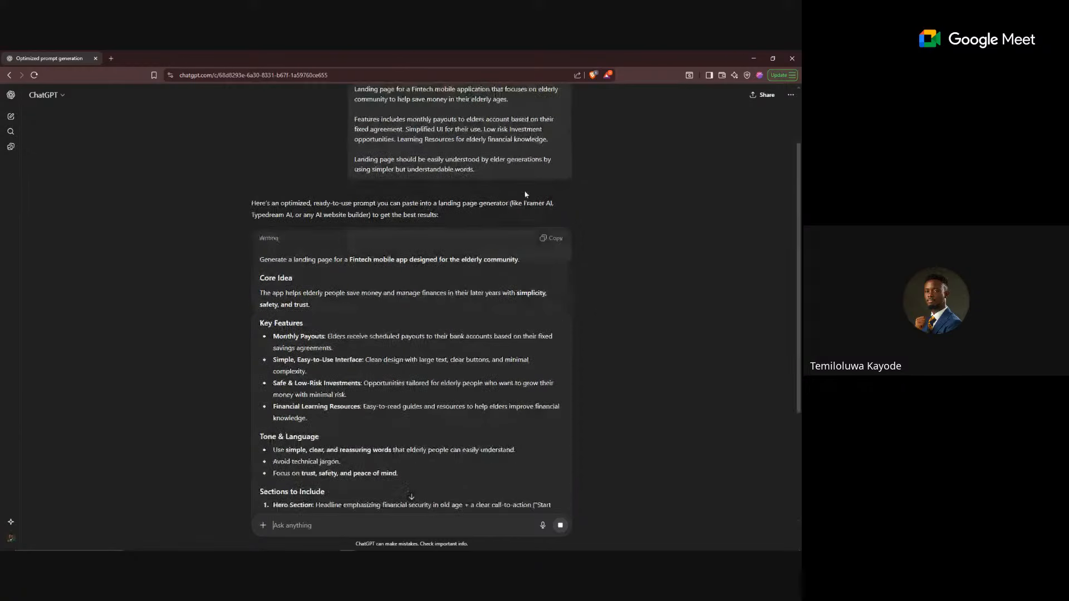
scroll(305, 167, "up", 3)
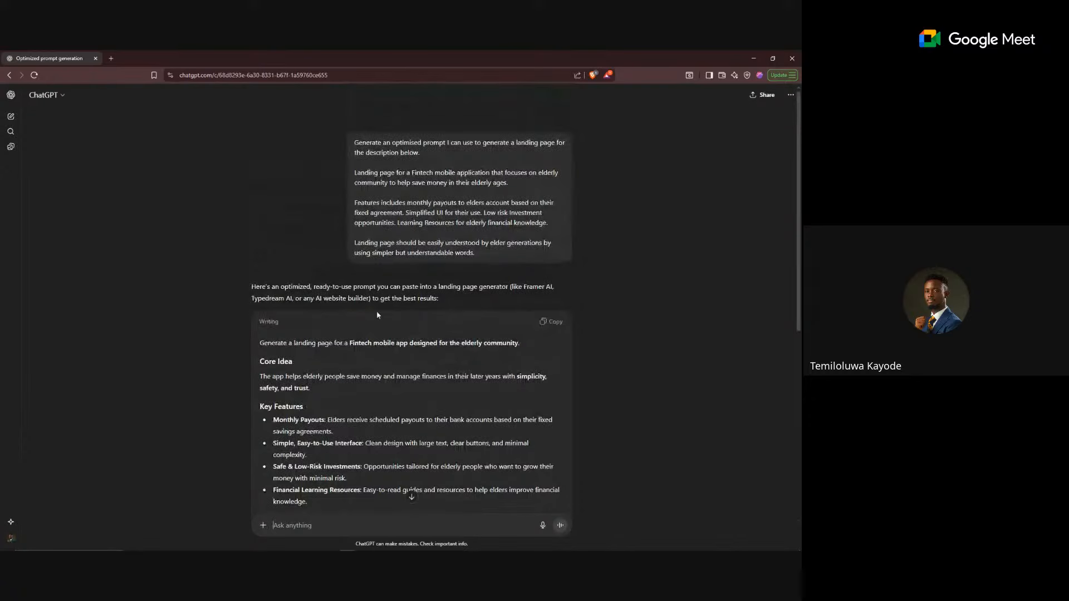
scroll(377, 310, "down", 3)
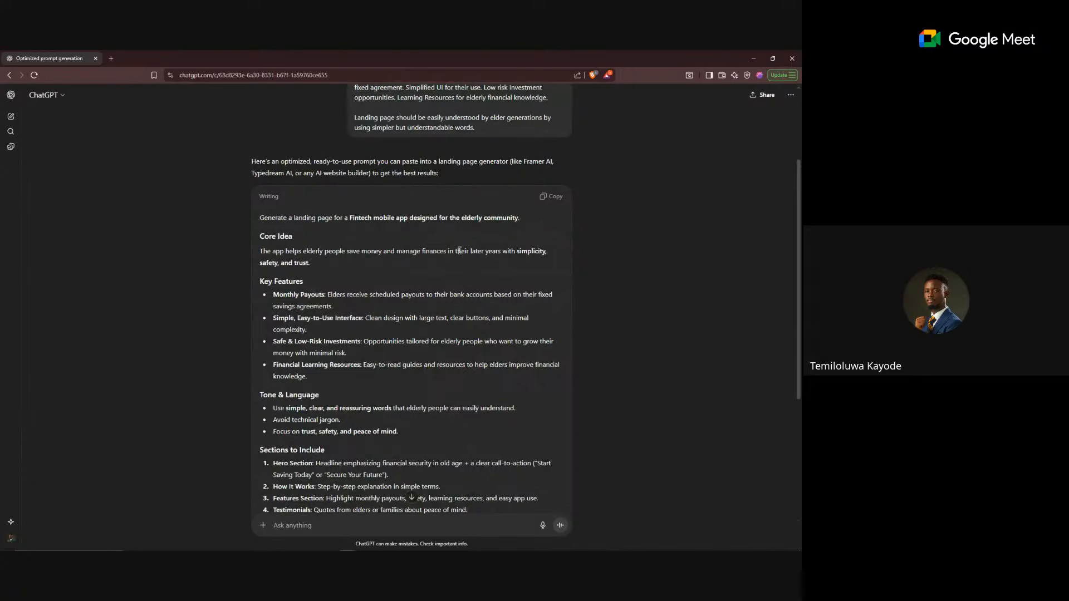
scroll(459, 250, "down", 1)
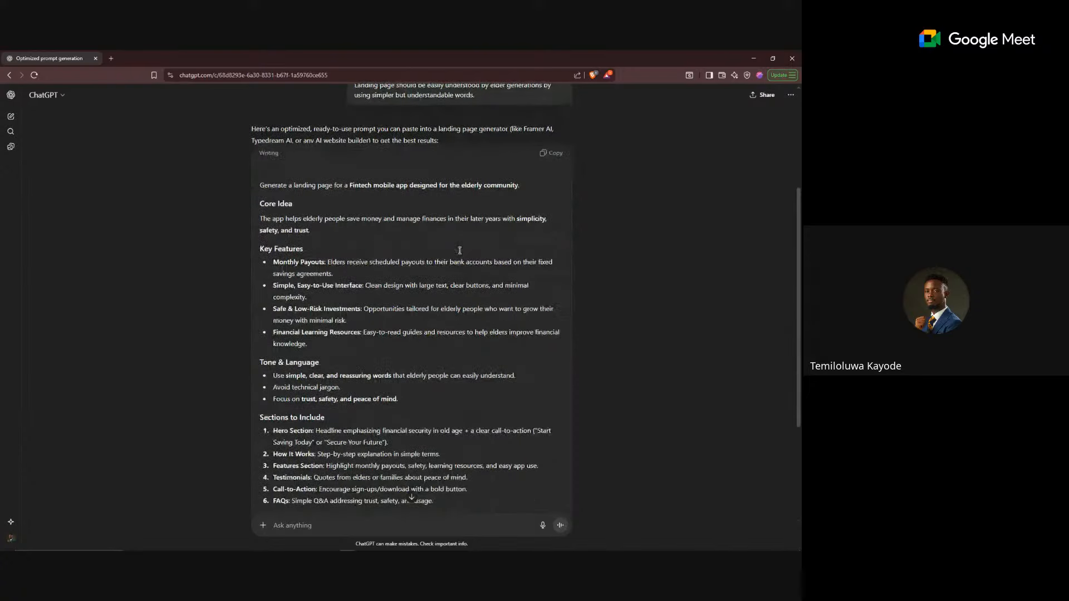
scroll(459, 250, "down", 2)
scroll(286, 245, "down", 3)
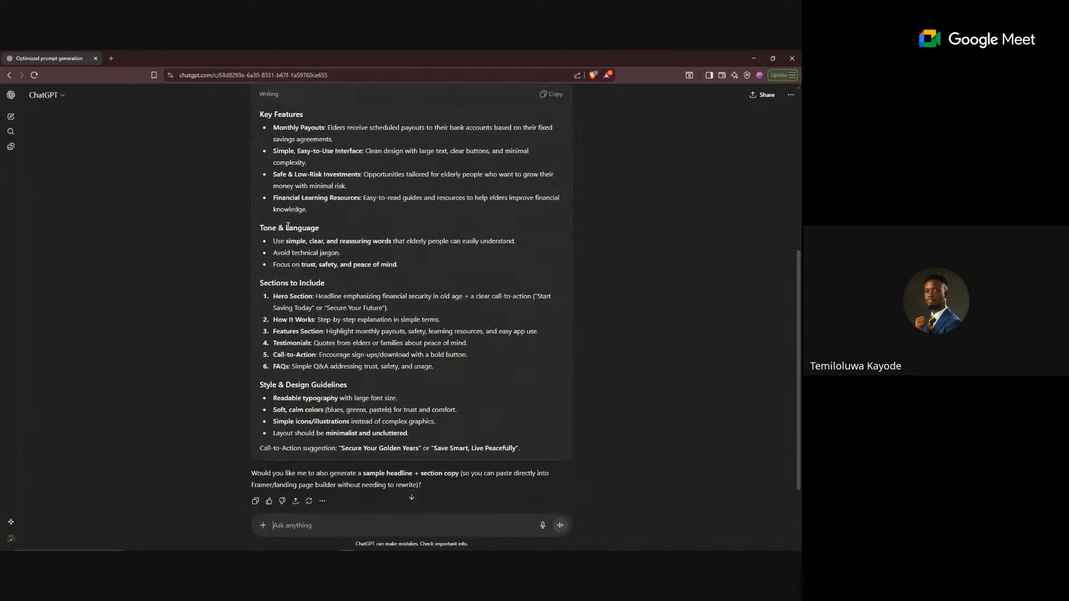
scroll(288, 226, "up", 3)
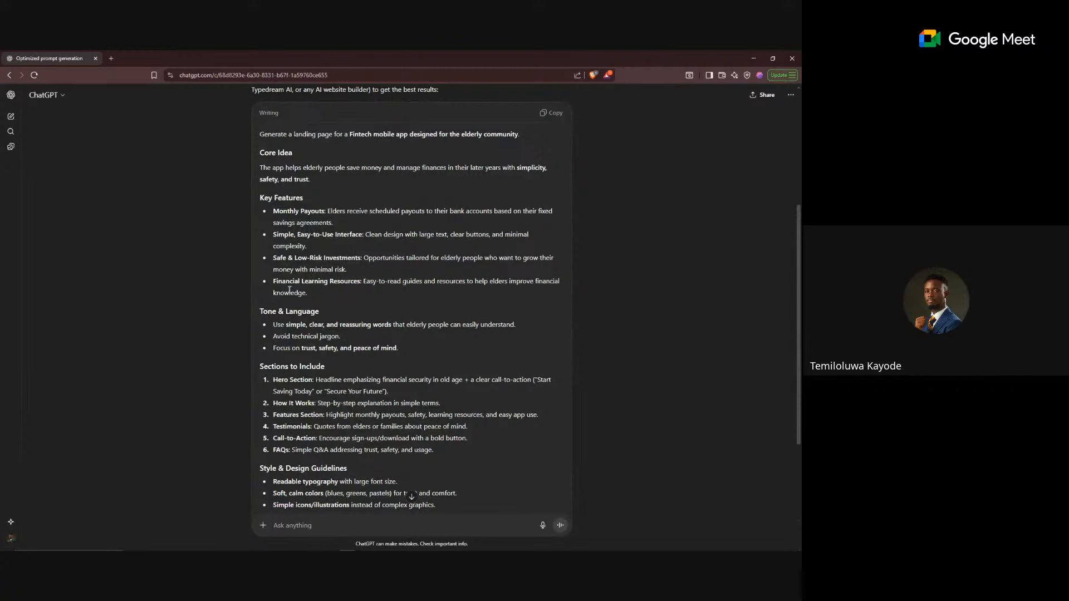
scroll(342, 301, "down", 3)
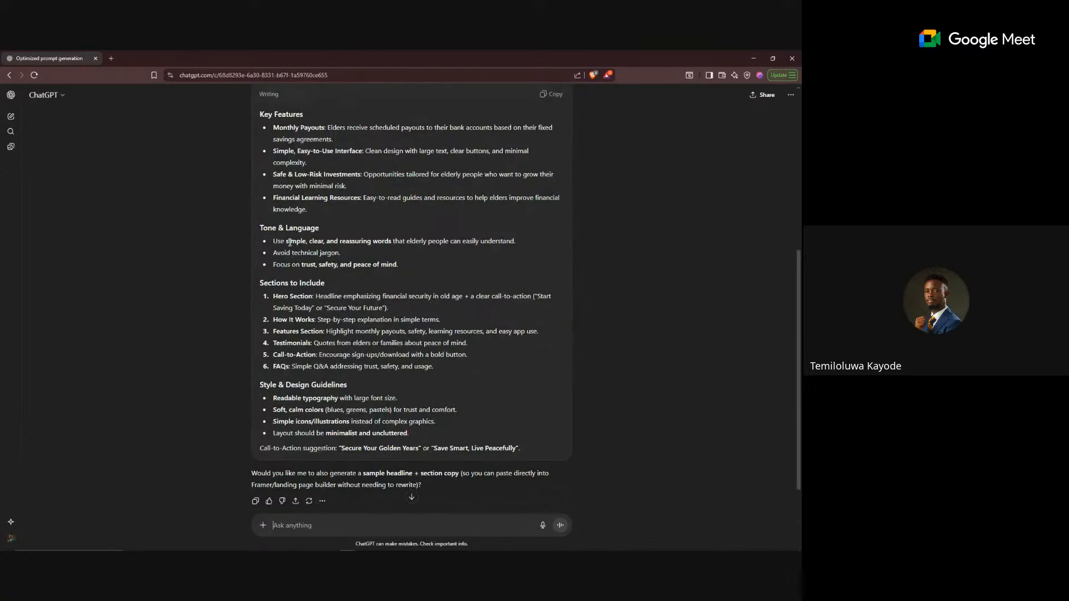
scroll(339, 246, "up", 1)
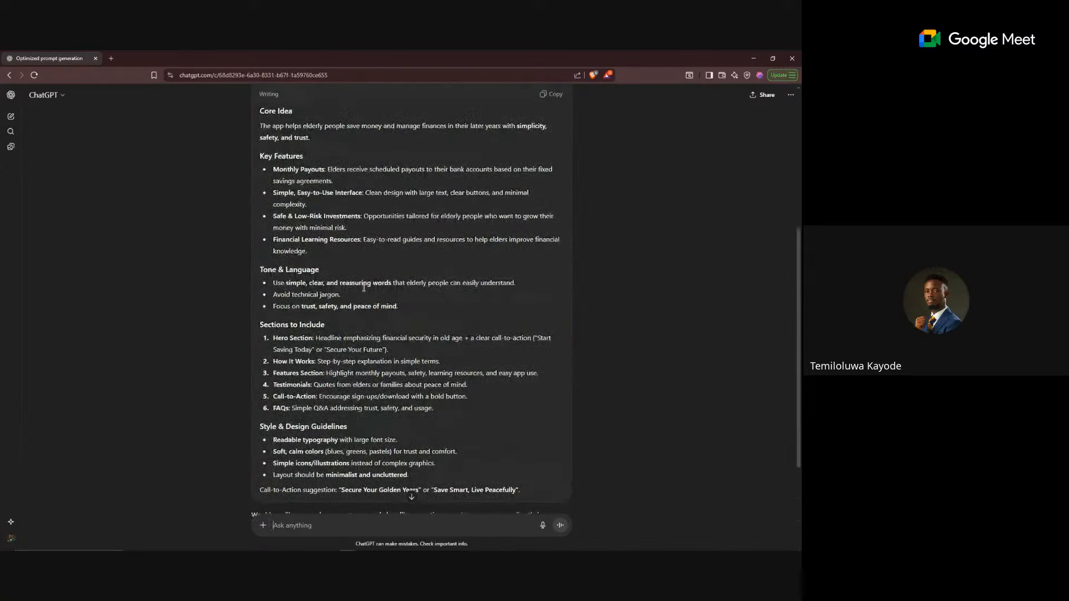
scroll(363, 288, "down", 1)
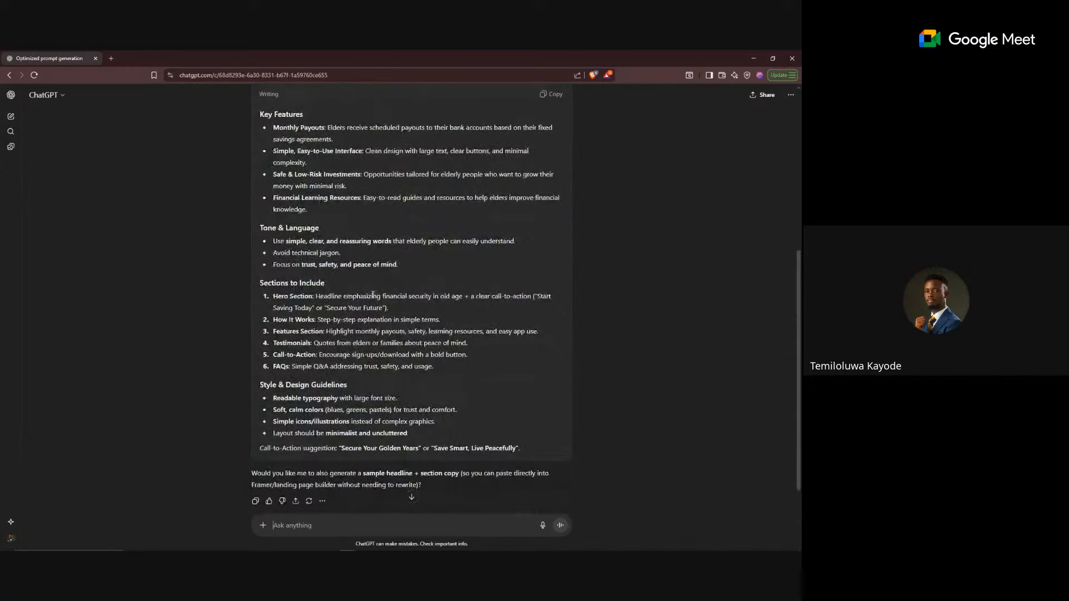
scroll(373, 295, "down", 1)
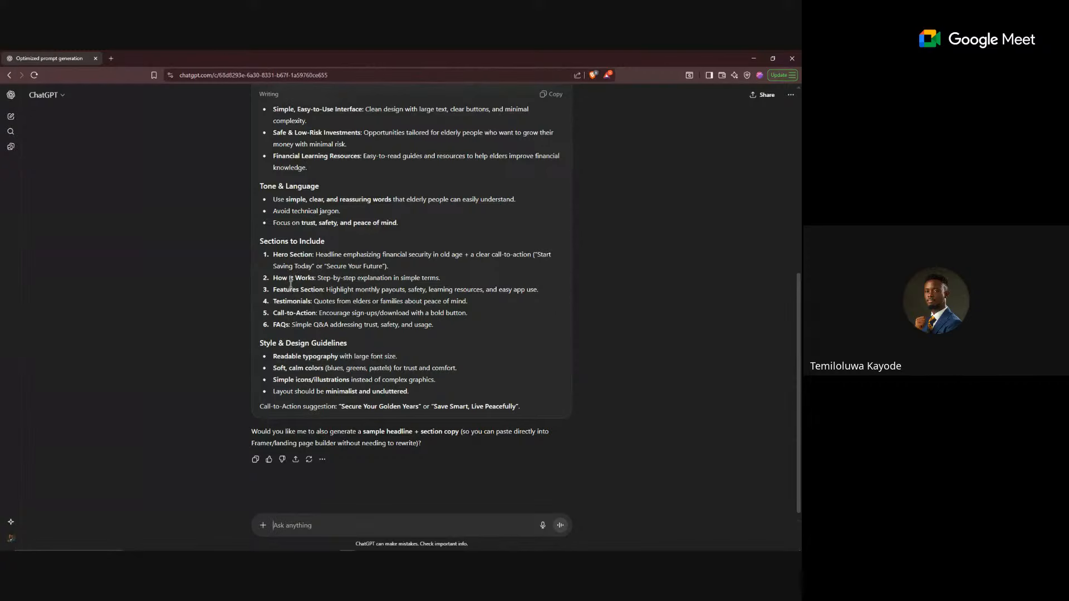
scroll(412, 272, "down", 1)
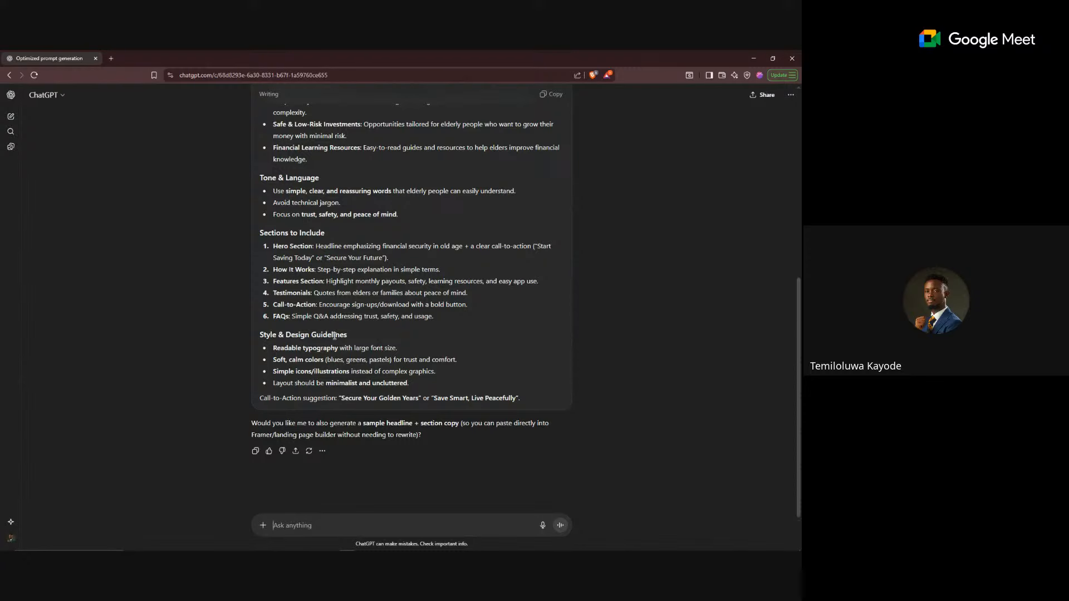
- Write the follow-up "Using the prompt you generated, generate the copy for the landing page so I can design on Figma."
type("Us")
type("ing ")
type("you")
type("the prompt")
type("you genera")
type("ted")
type(", create a")
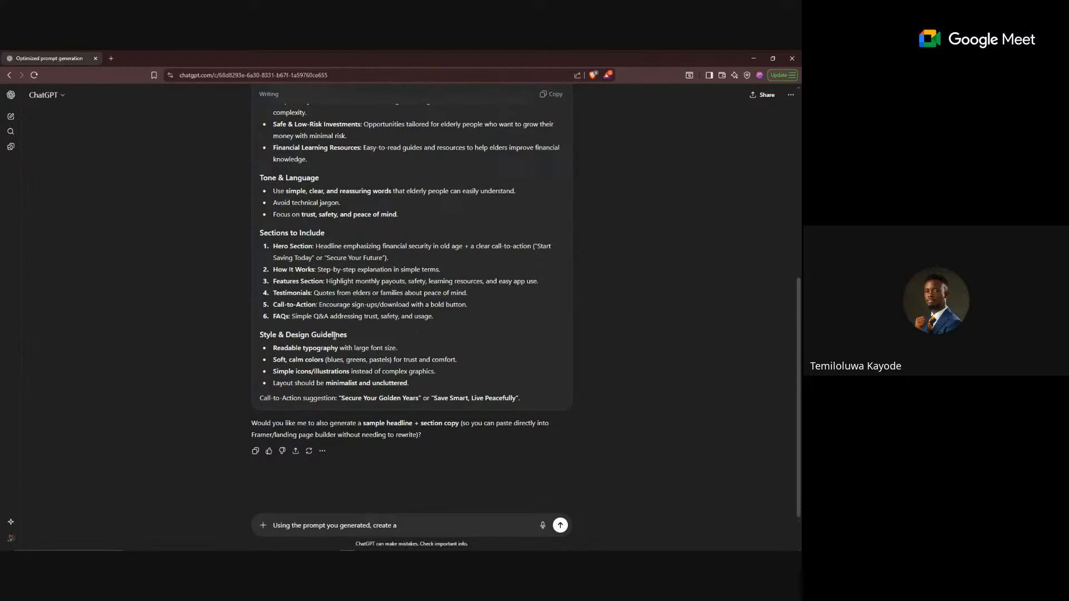
key("BackSpace")
key("BackSpace")
key("BackSpace")
key("BackSpace")
key("BackSpace")
key("BackSpace")
key("BackSpace")
type("generate the copy for the landing page so I can design on Figma")
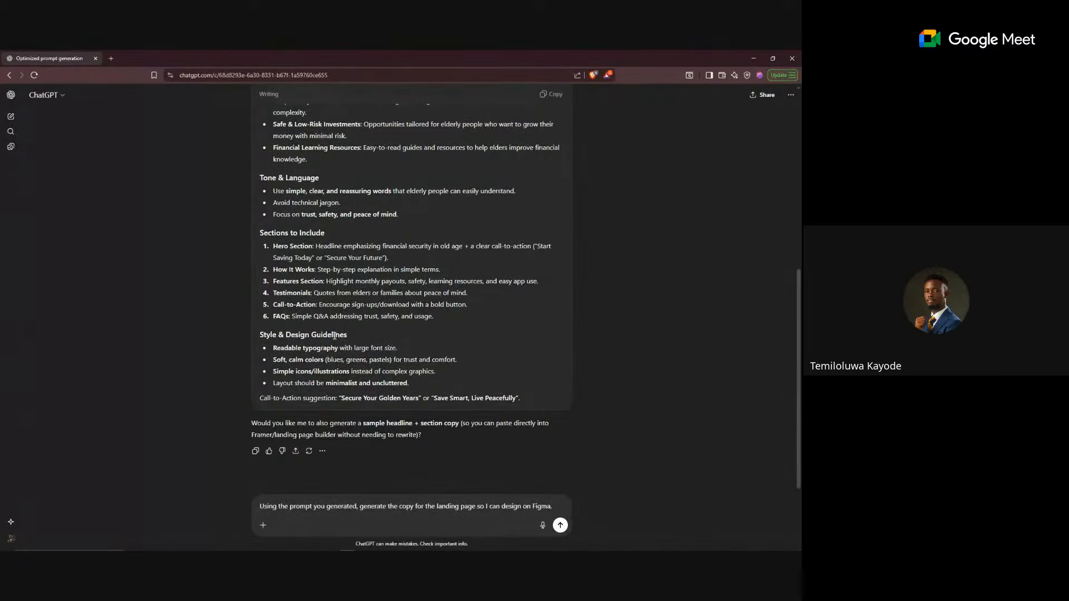
type(". Ensure")
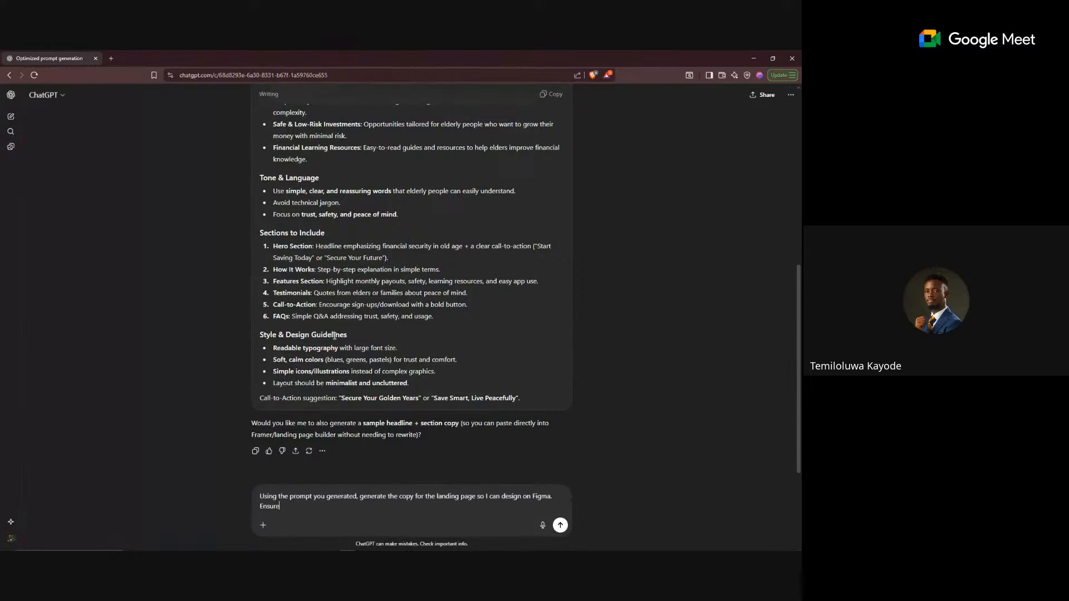
key("BackSpace")
key("BackSpace")
key("BackSpace")
key("BackSpace")
key("BackSpace")
key("BackSpace")
key("BackSpace")
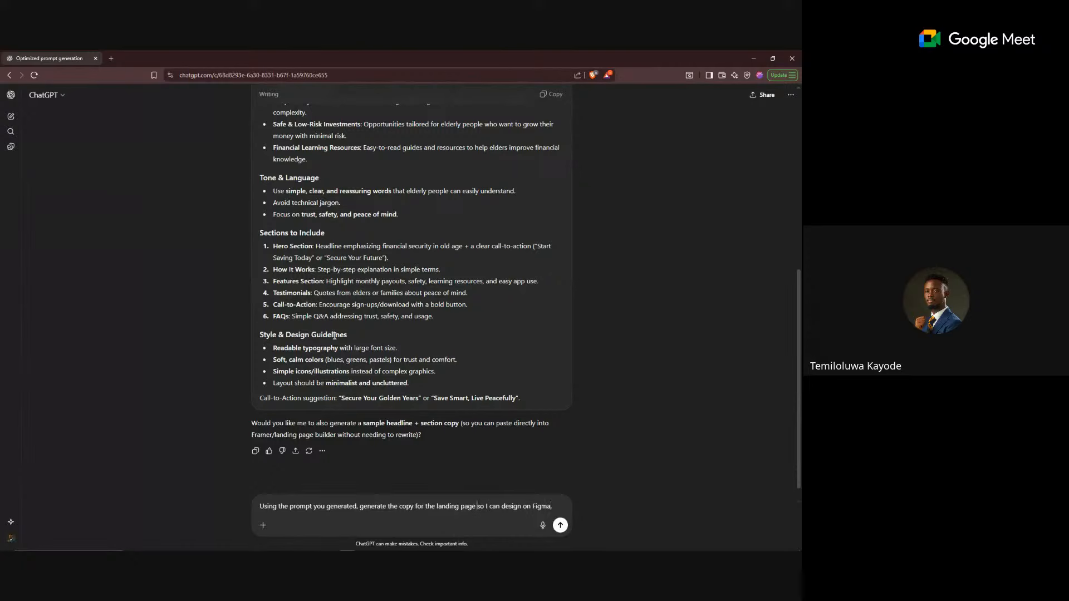
- Insert "Act as a professional creative UI design writer." at the beginning of the unsent follow-up request
type("Act")
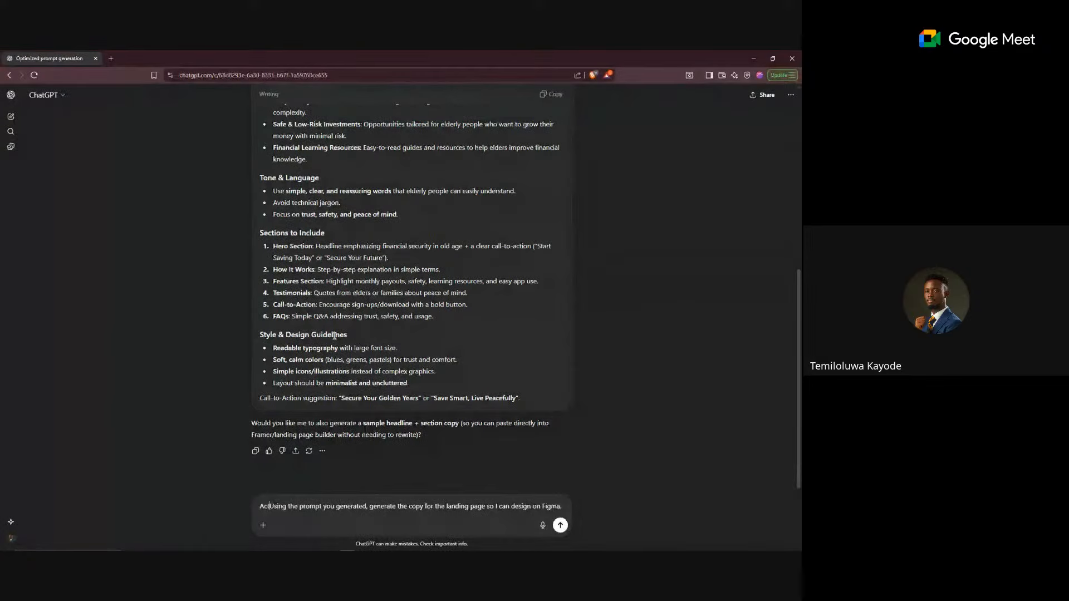
type(" as a profe")
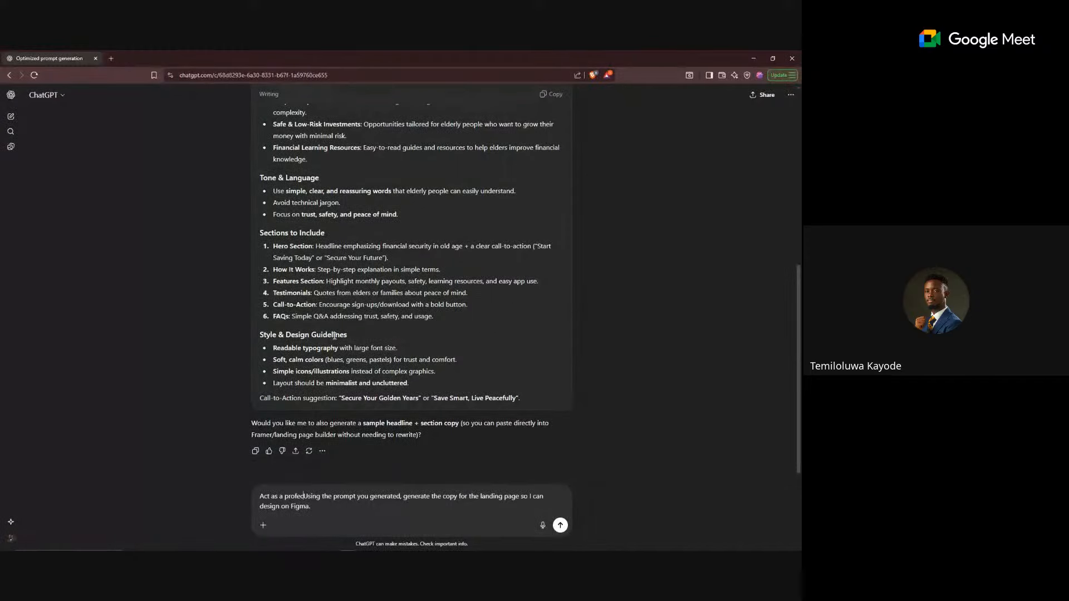
type("cssional cera")
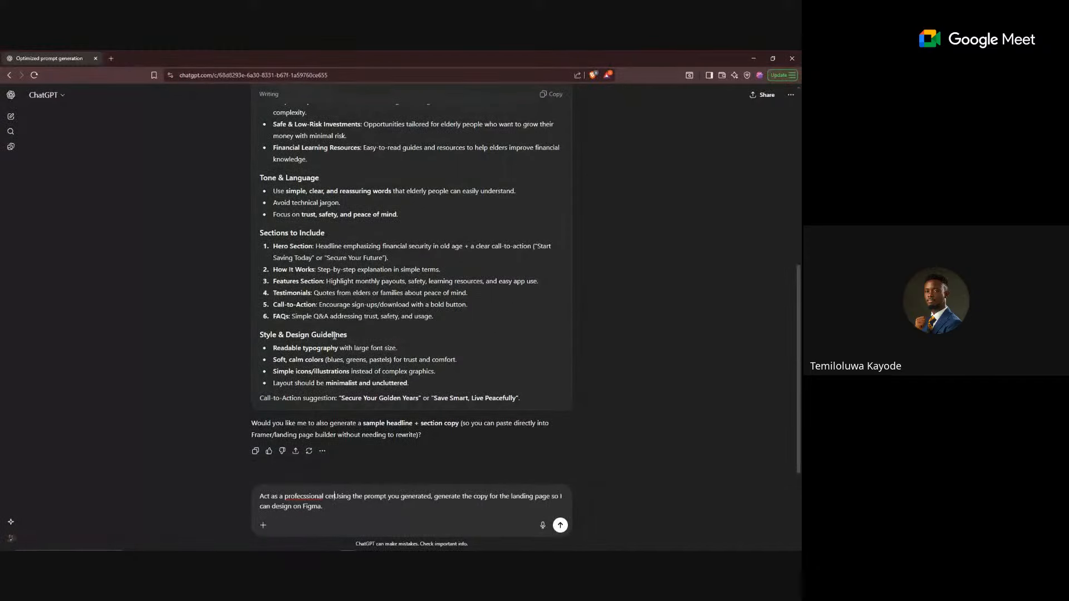
key("BackSpace")
key("BackSpace")
key("BackSpace")
type("reative ")
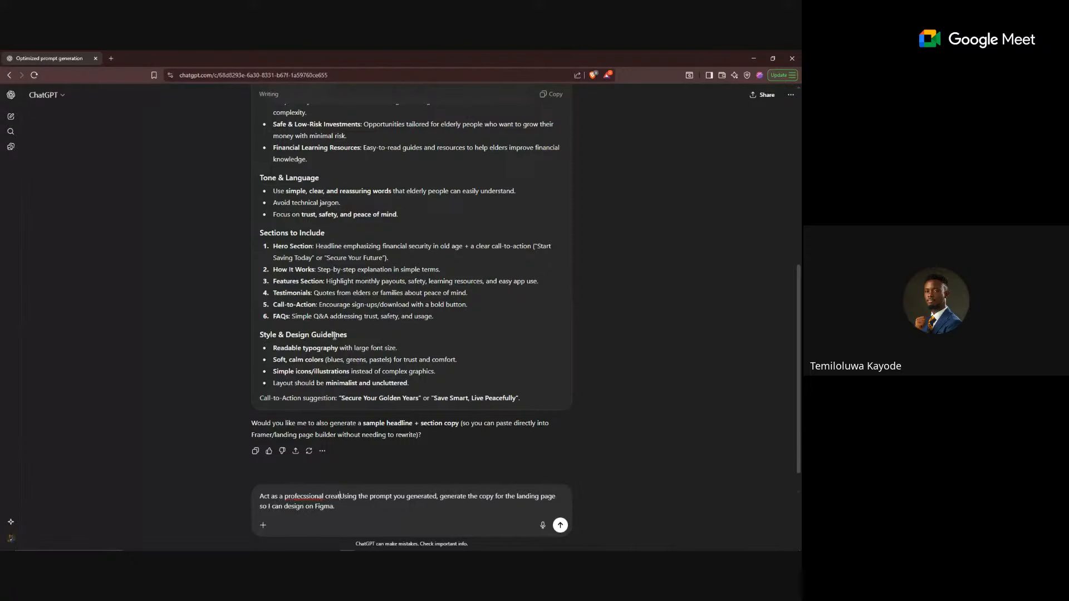
type("UI des")
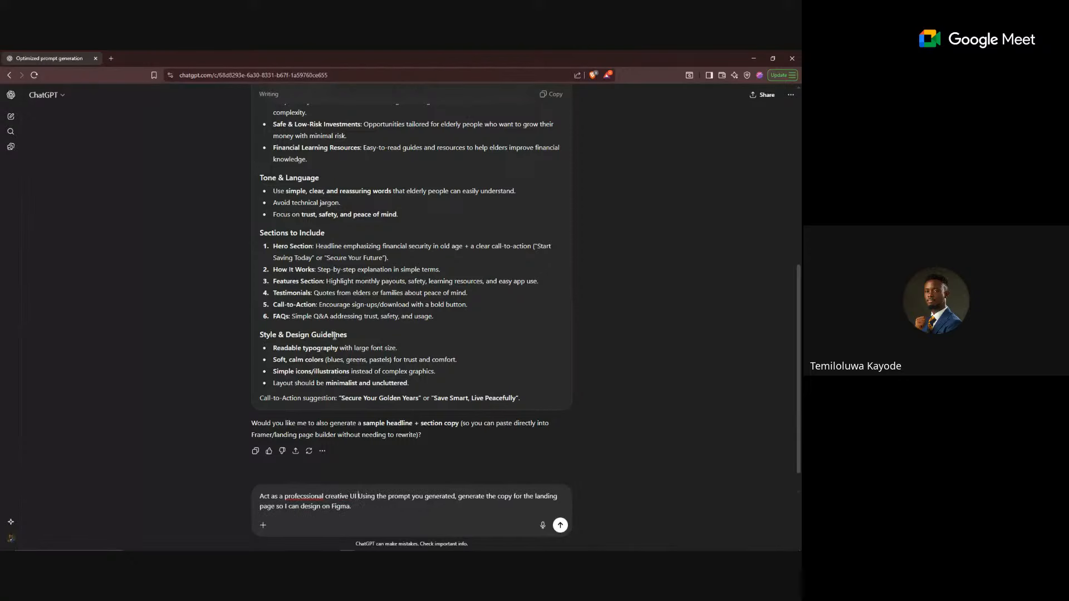
type("igner")
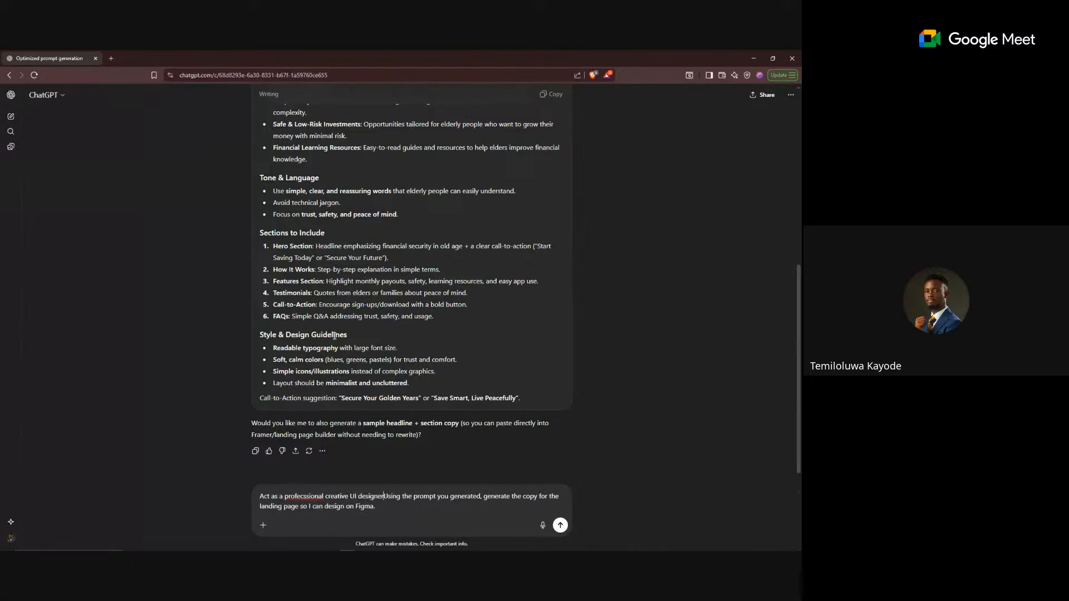
key("BackSpace")
key("BackSpace")
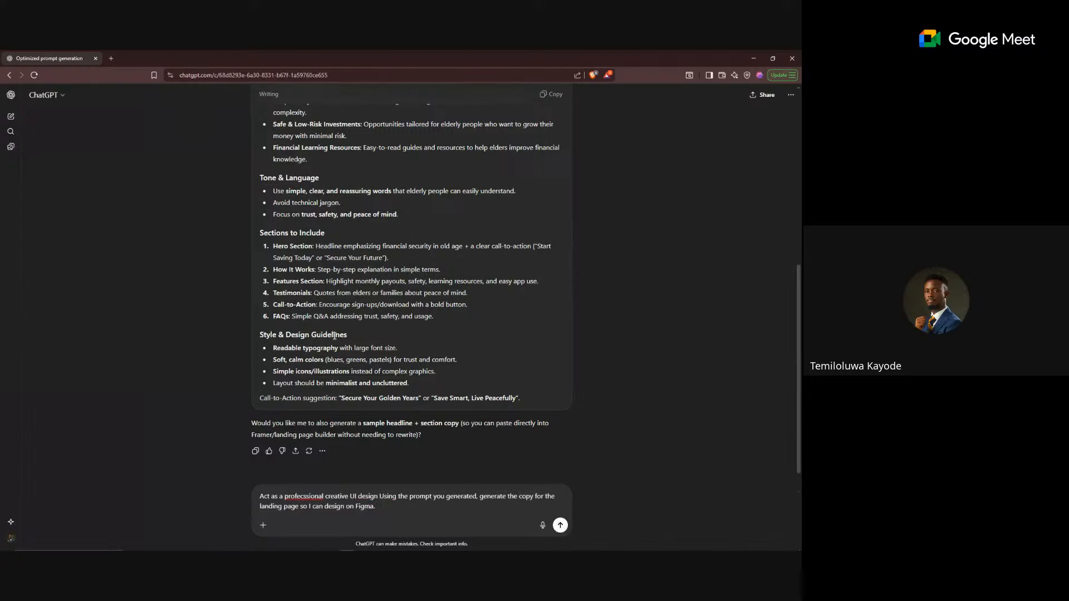
type("writer.")
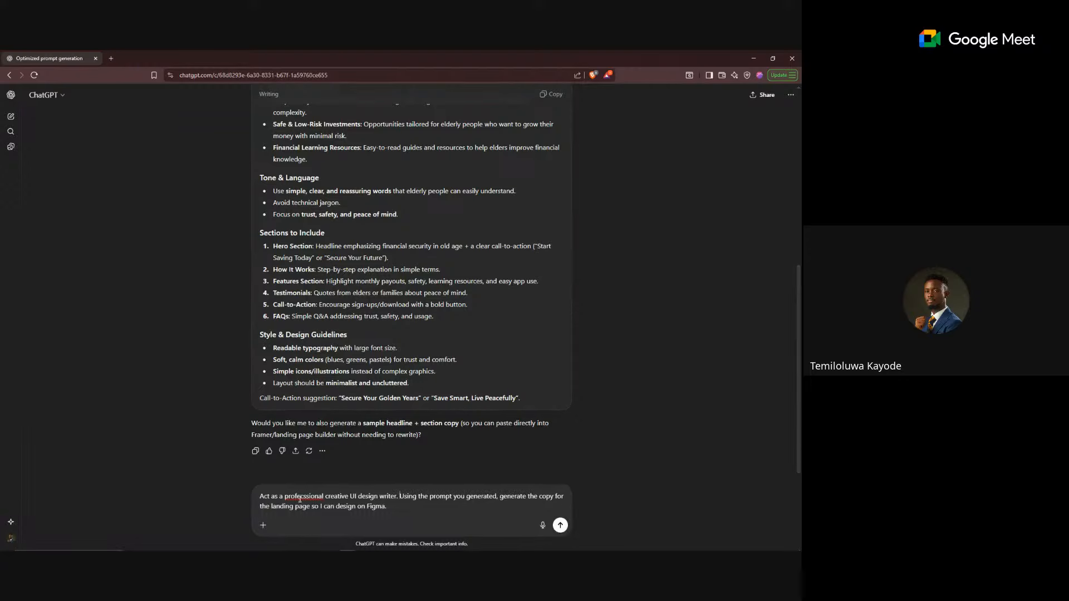
- Correct the misspelled word in the opening sentence to "professional" and send the message
right_click(318, 498)
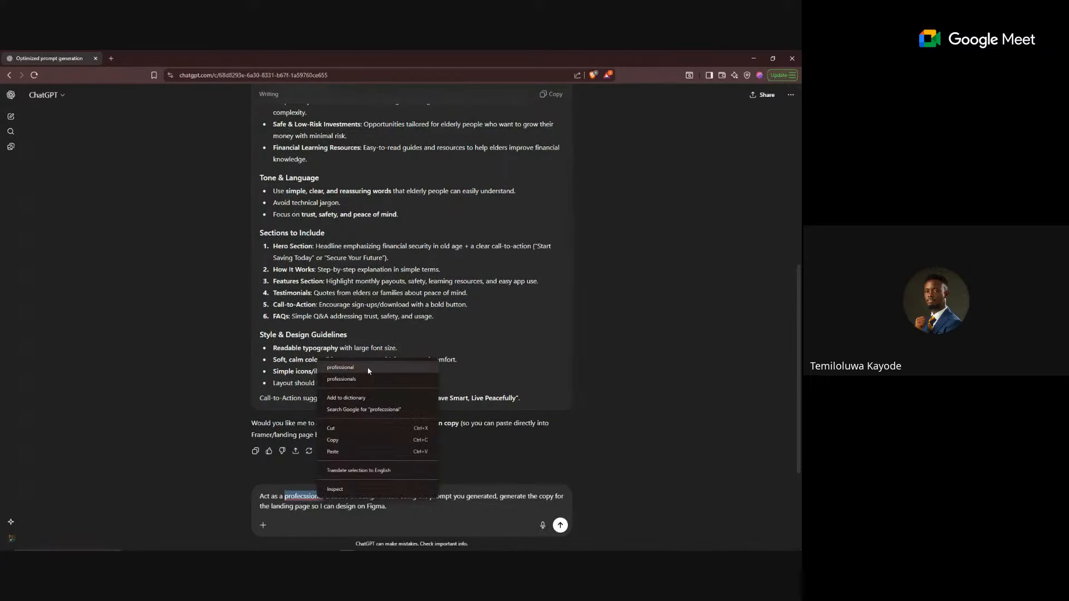
left_click(340, 368)
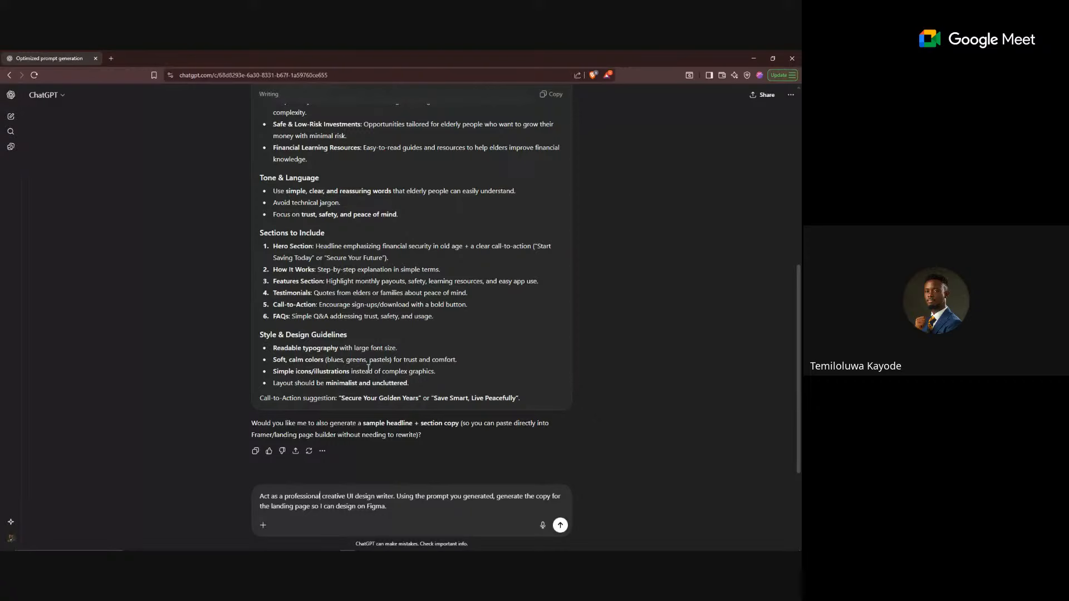
left_click(565, 526)
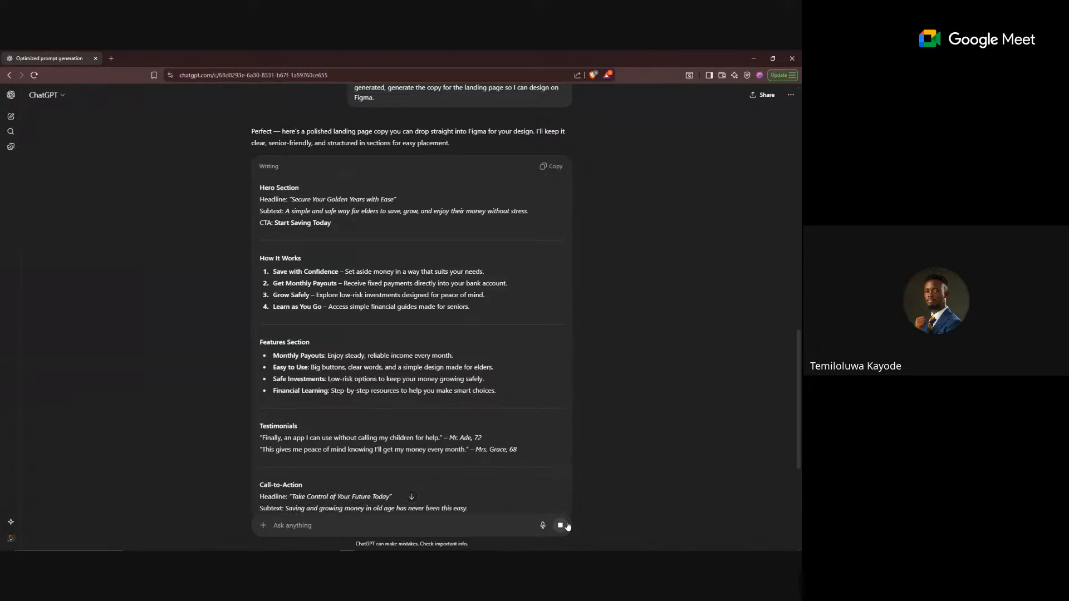
- Look over the generated landing page copy and send the request "Add a "About Product" section"
scroll(345, 386, "down", 5)
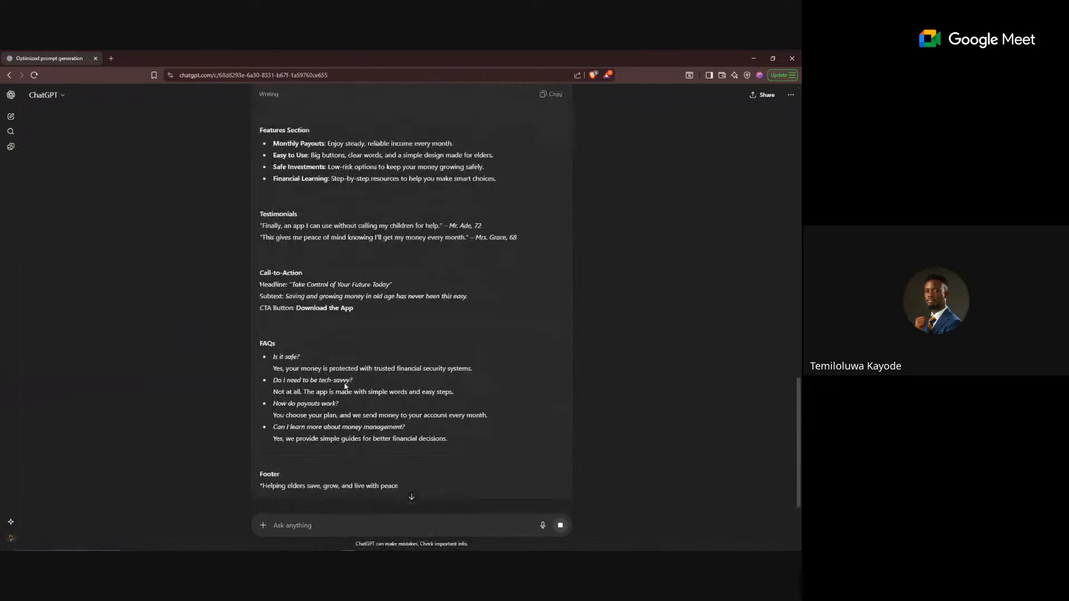
scroll(344, 384, "down", 1)
scroll(345, 384, "up", 6)
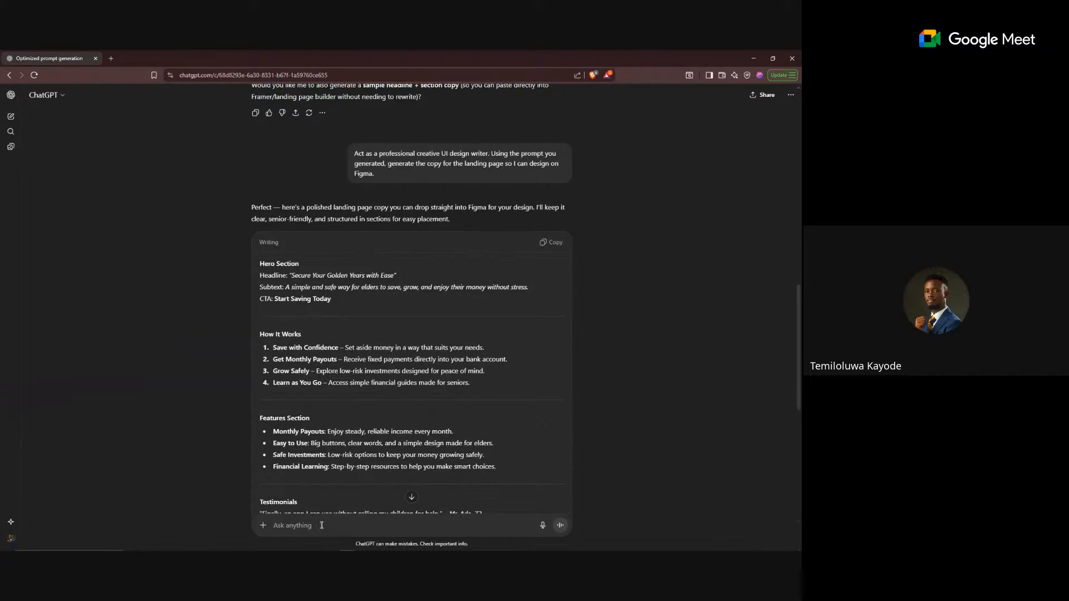
type("Add a \"About Product\" section")
key("Return")
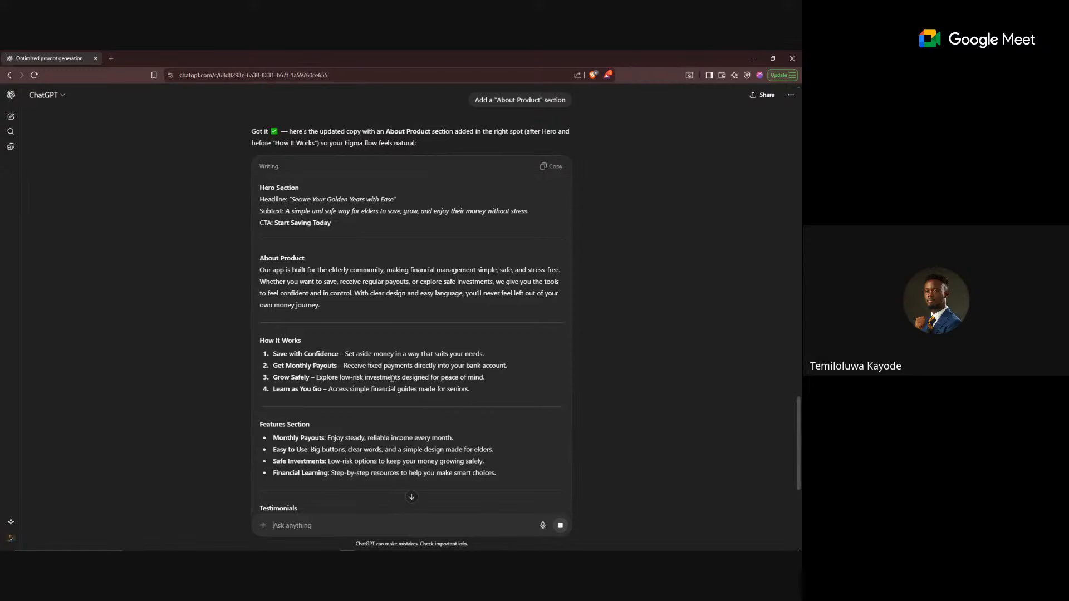
- Review the updated landing page copy and open the attachment and tool options for a new message
scroll(392, 379, "down", 5)
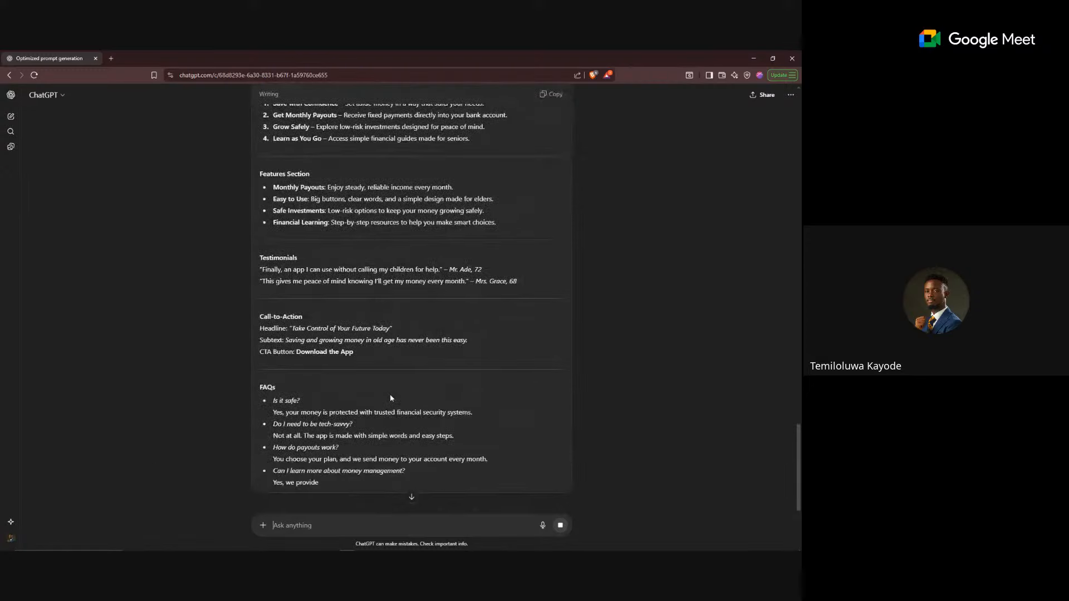
scroll(391, 398, "down", 5)
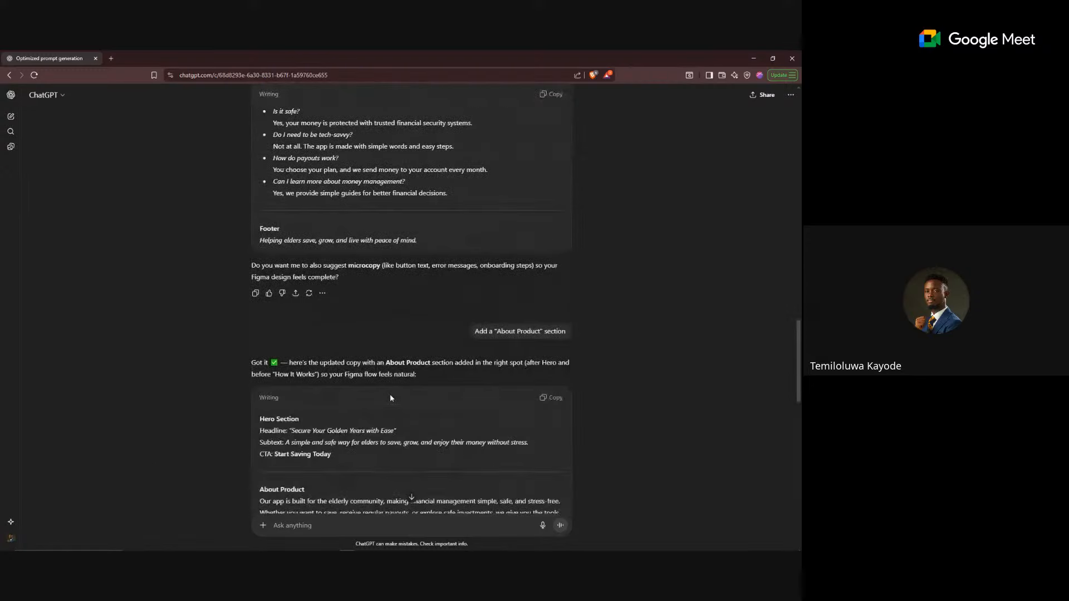
scroll(390, 396, "down", 6)
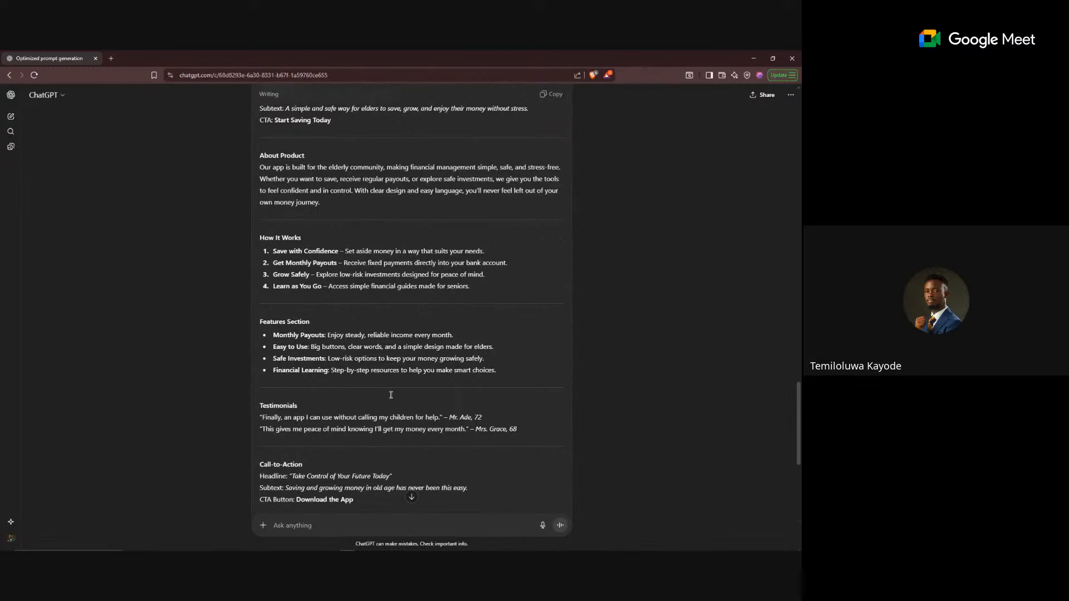
left_click(263, 525)
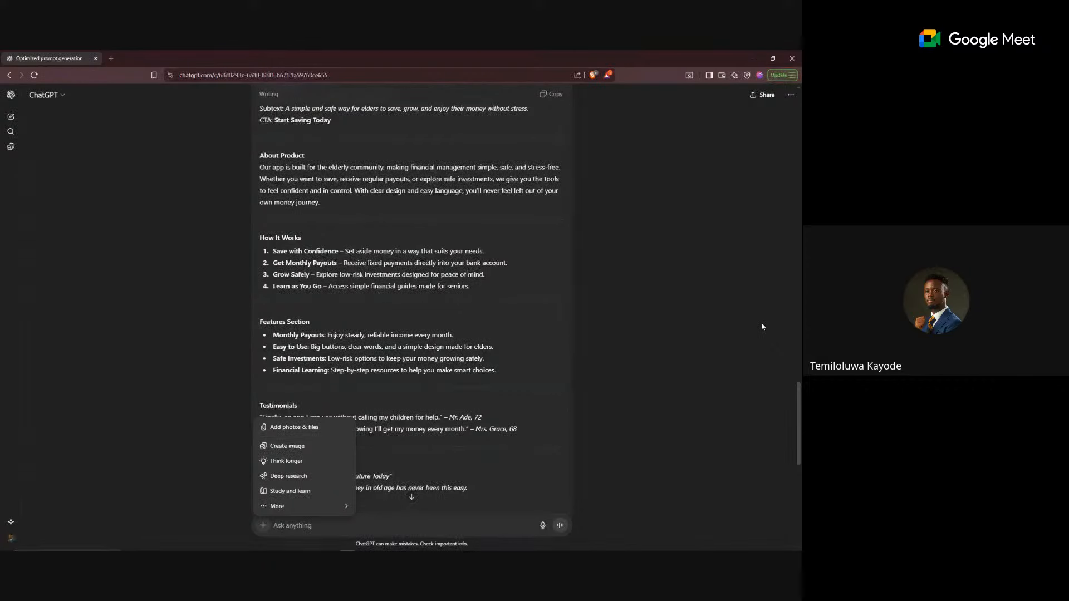
- Review the updated landing page copy from the hero section through to the FAQs
scroll(331, 260, "up", 3)
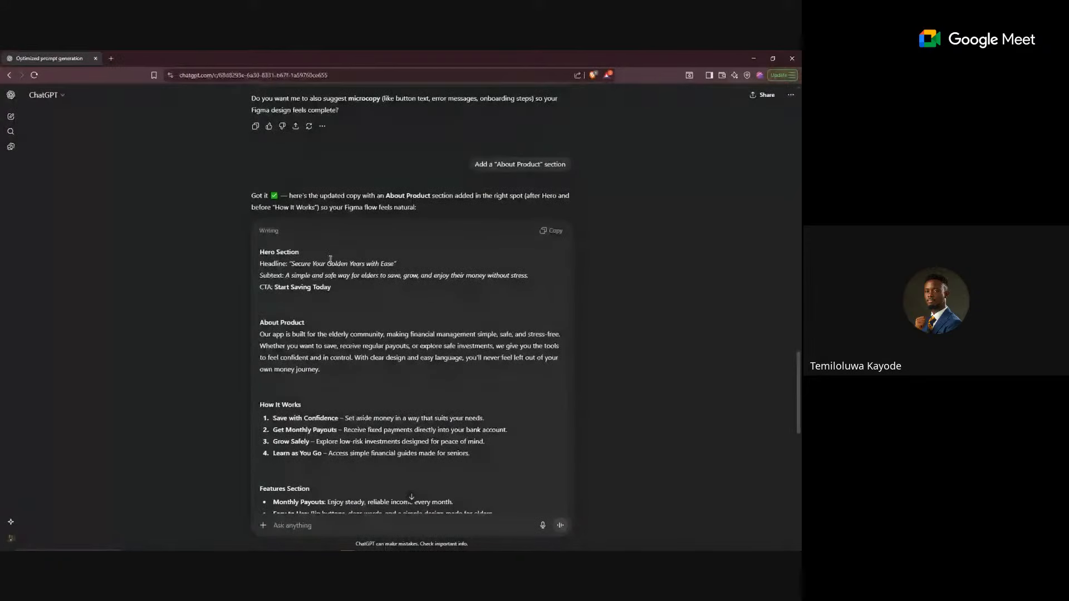
scroll(321, 262, "down", 1)
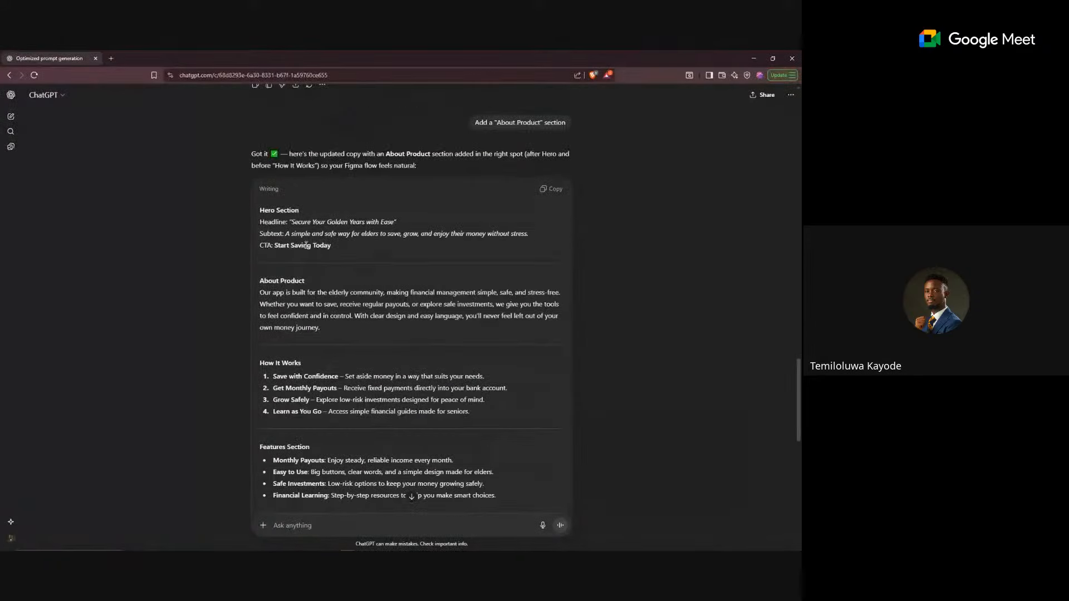
scroll(334, 236, "down", 2)
scroll(363, 226, "down", 6)
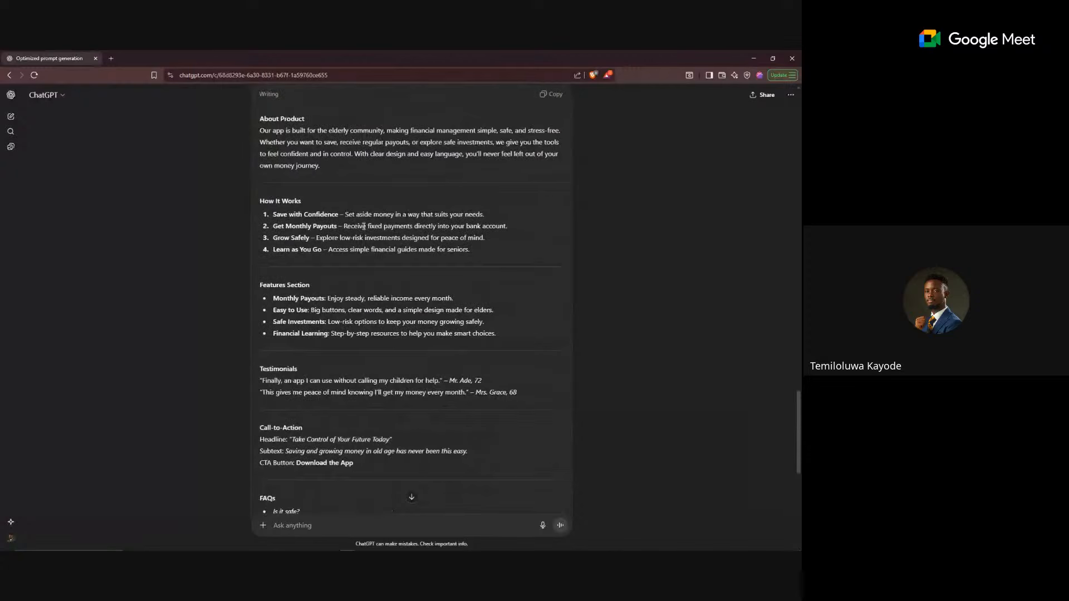
scroll(365, 226, "up", 3)
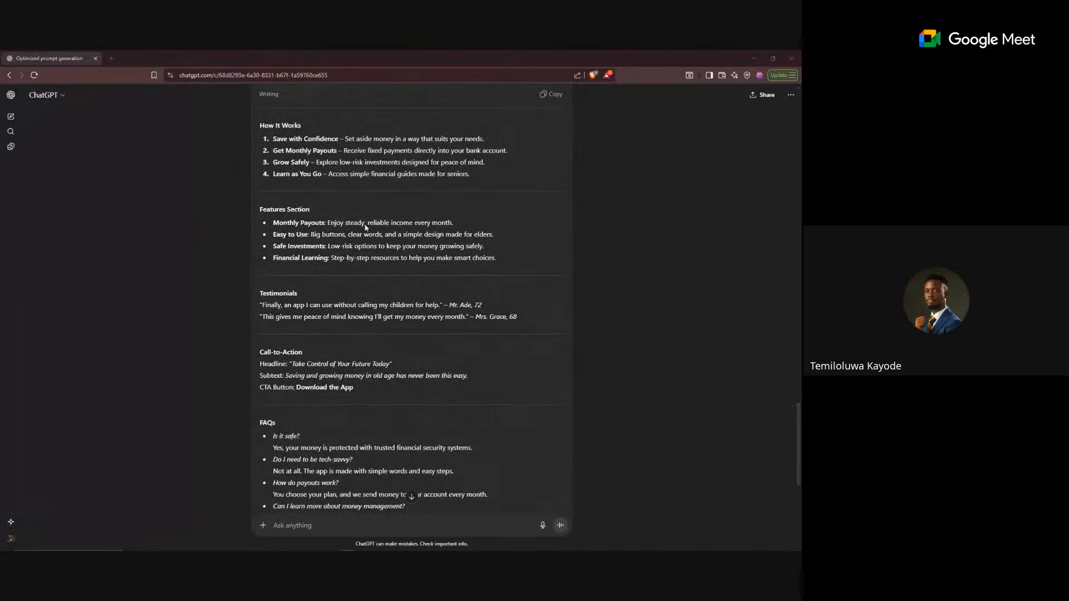
- Switch to the UI Weekend file in Figma and view the list of recently used plugins
key("alt+Tab")
key("alt+Tab")
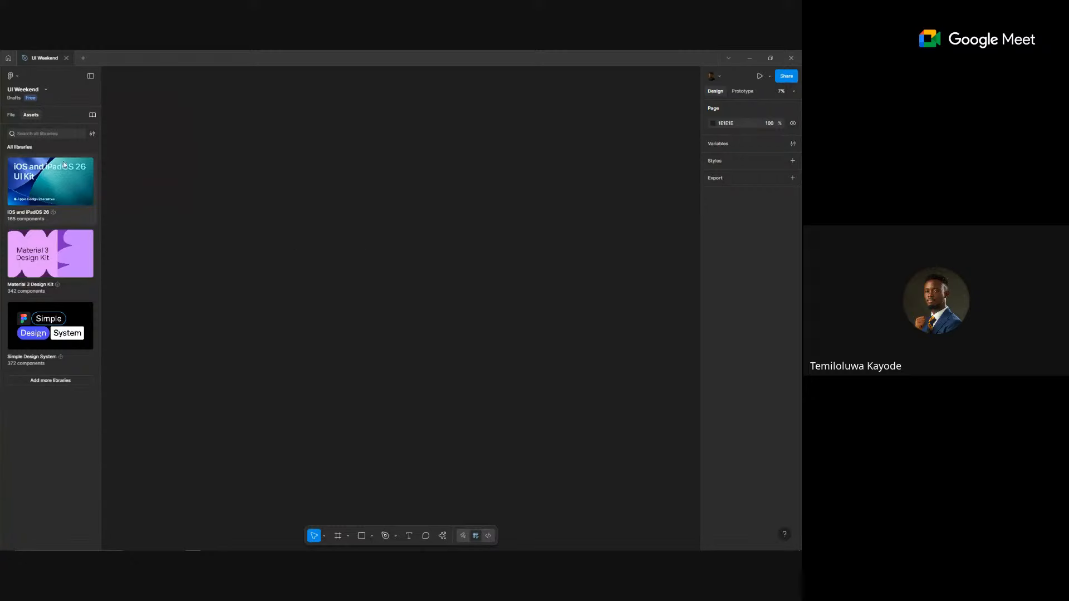
right_click(229, 171)
mouse_move(278, 240)
left_click(598, 202)
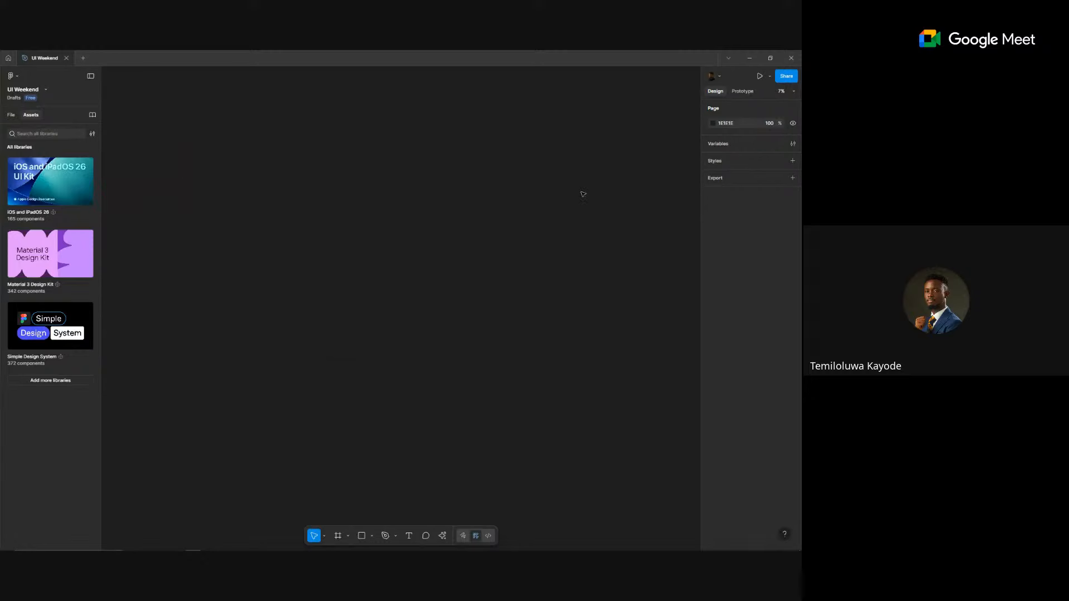
right_click(186, 184)
mouse_move(217, 254)
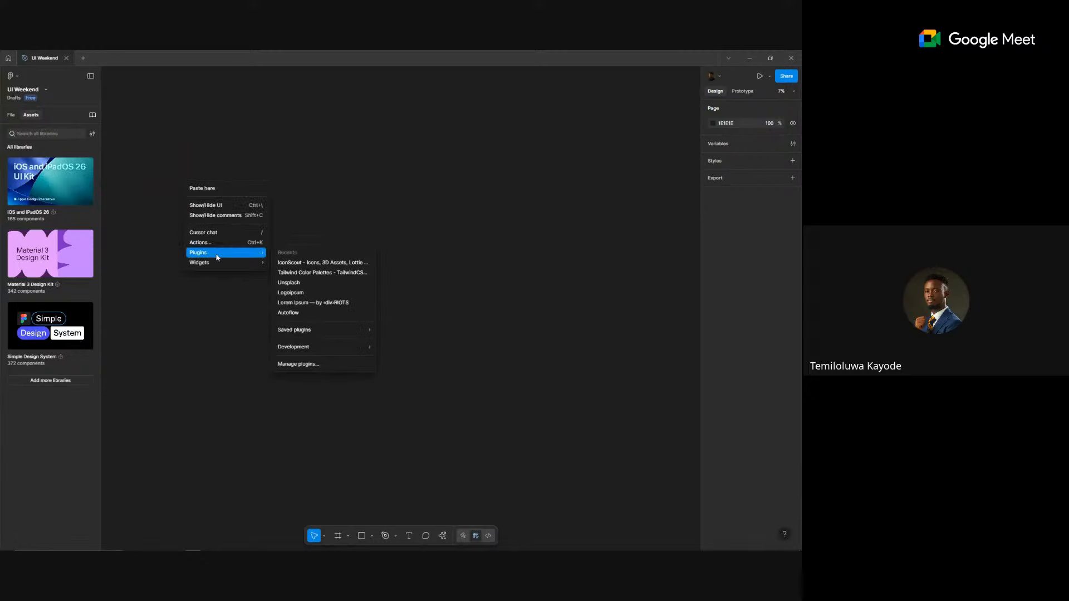
left_click(488, 226)
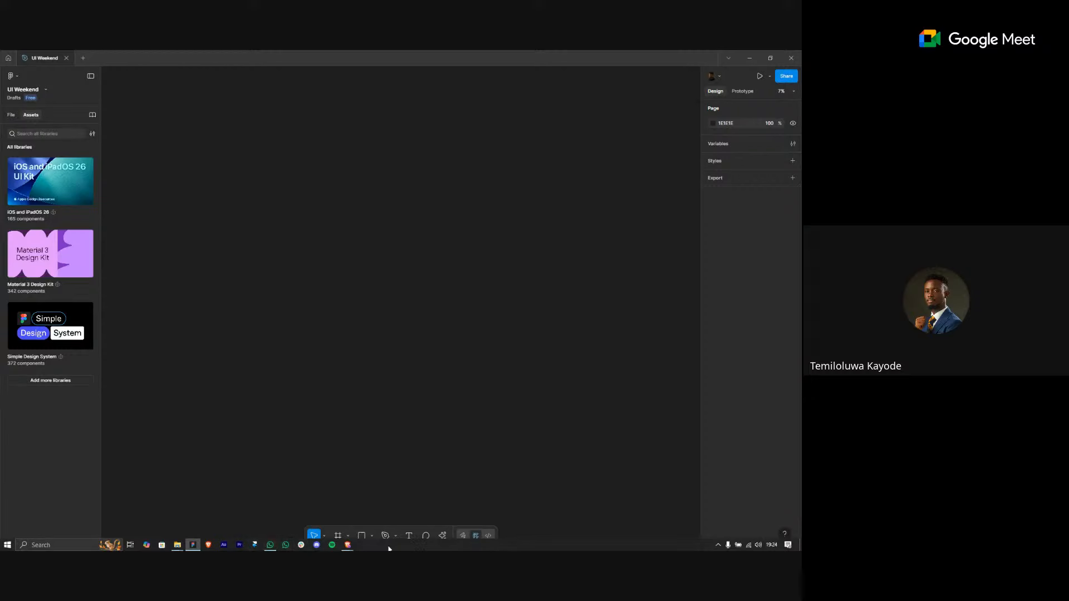
mouse_move(348, 545)
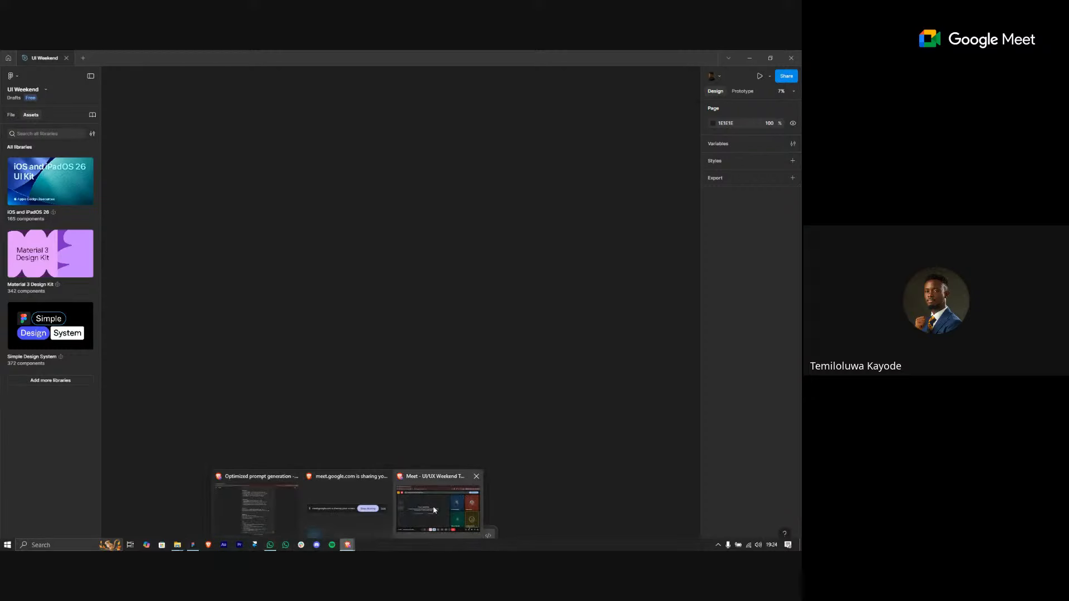
left_click(9, 58)
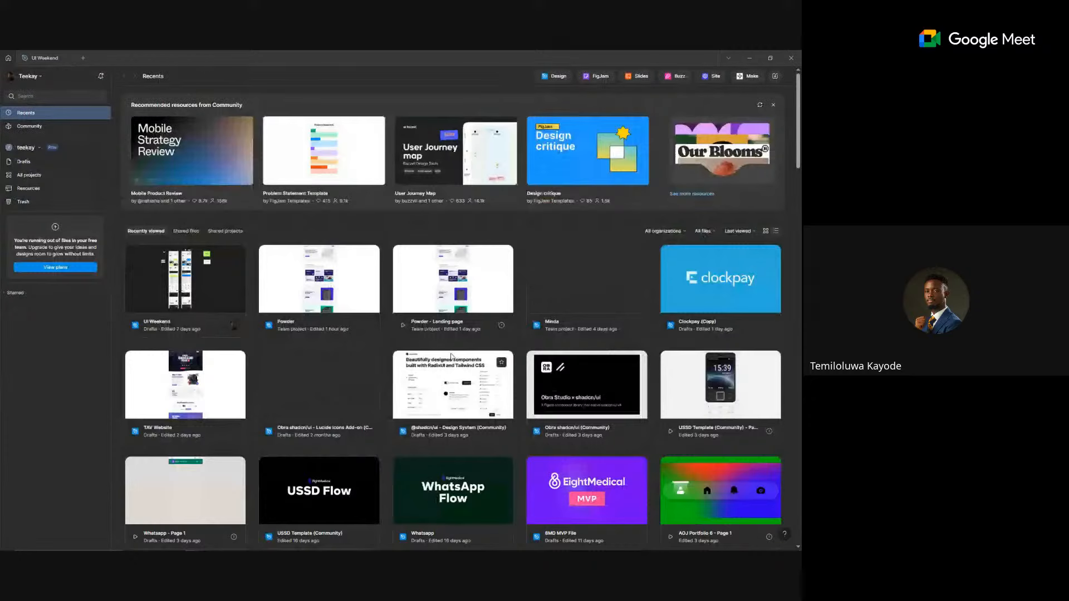
scroll(452, 357, "down", 3)
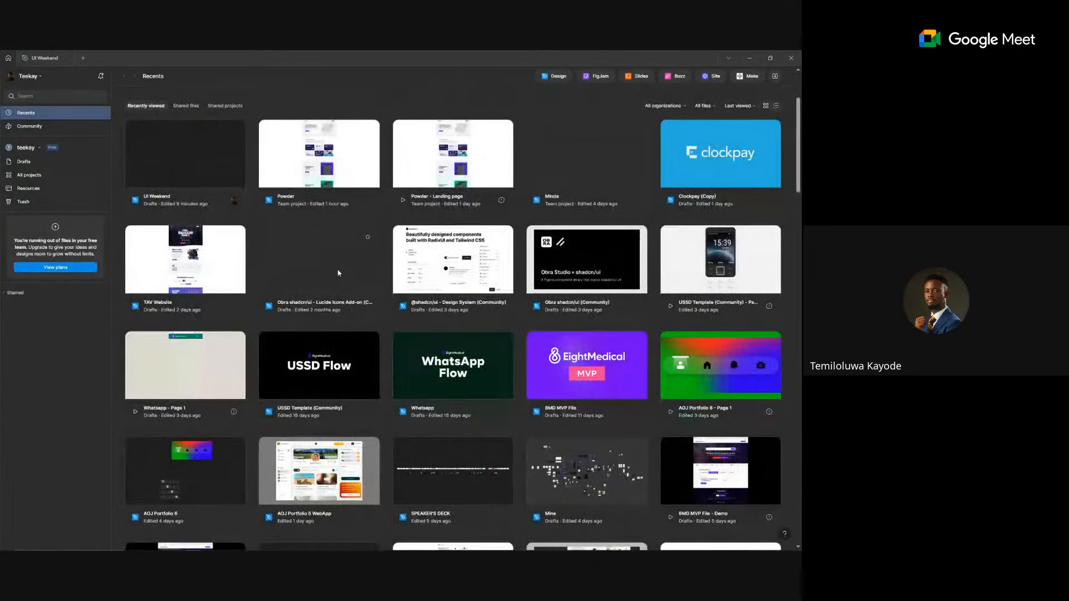
double_click(445, 269)
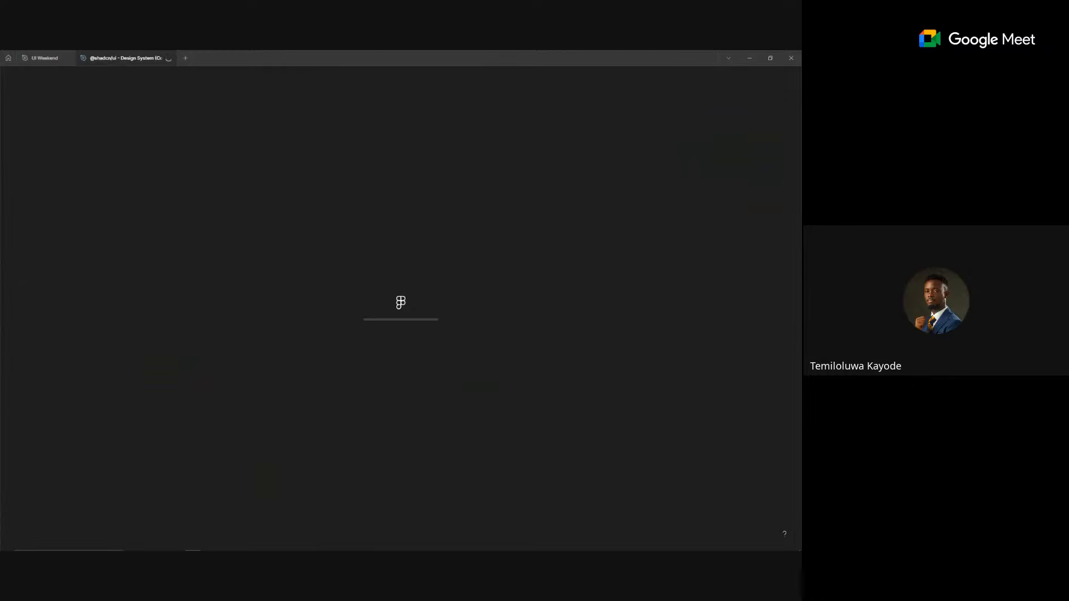
- Switch to the browser and search the web for "tailwind colour" in a new tab
key("alt+Tab")
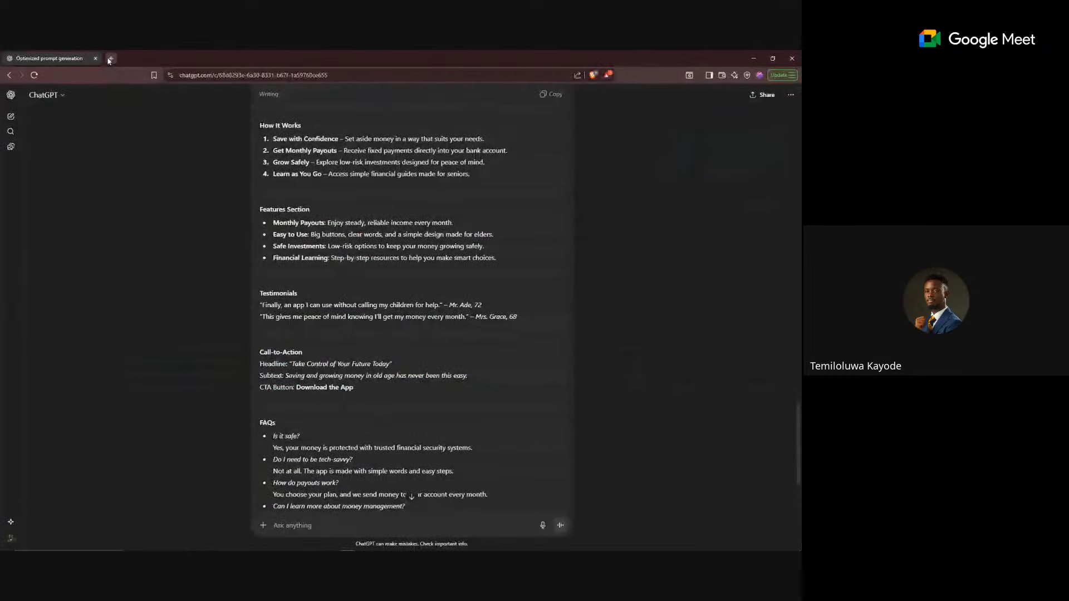
left_click(110, 59)
type("tai")
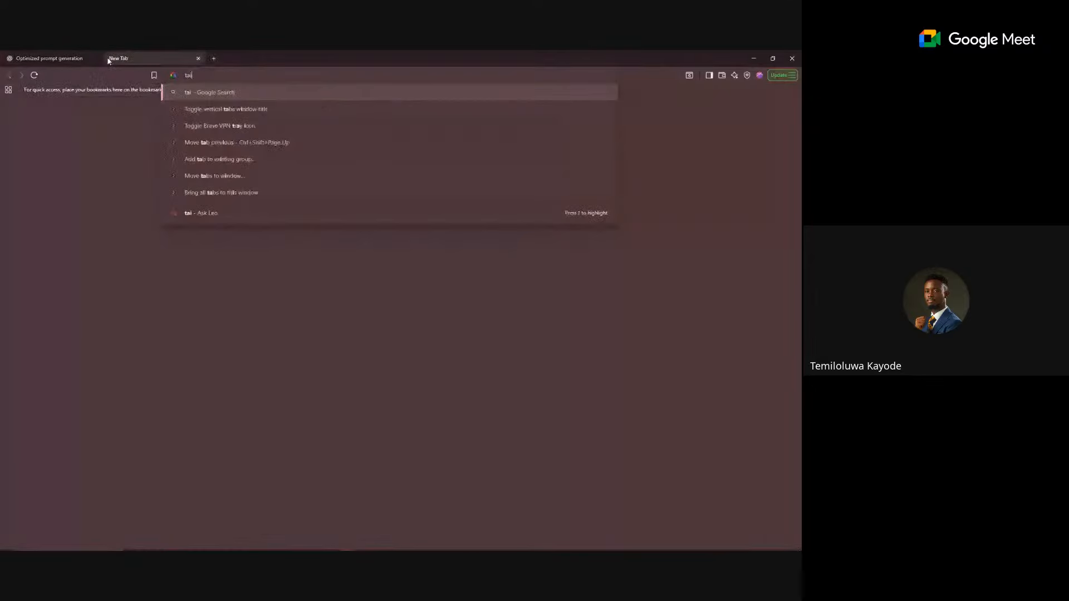
type("lw")
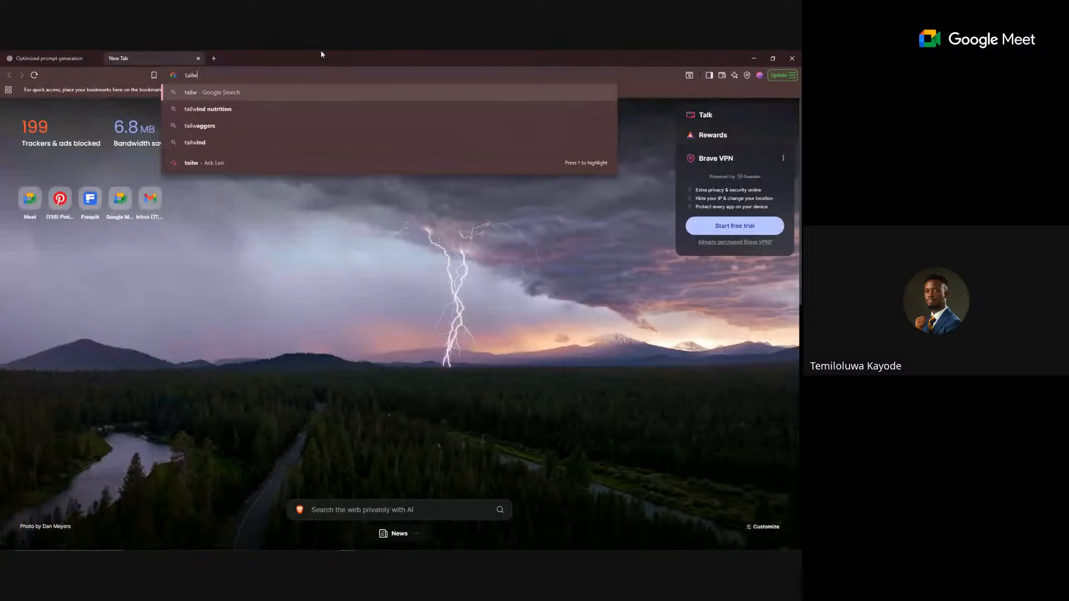
type("ind ")
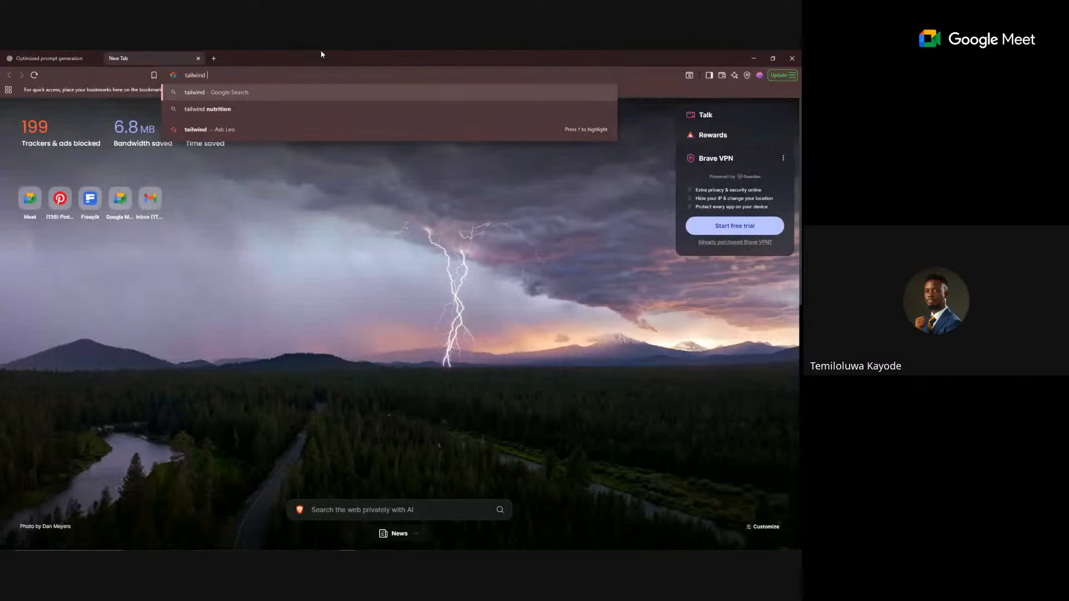
type("colour")
key("Return")
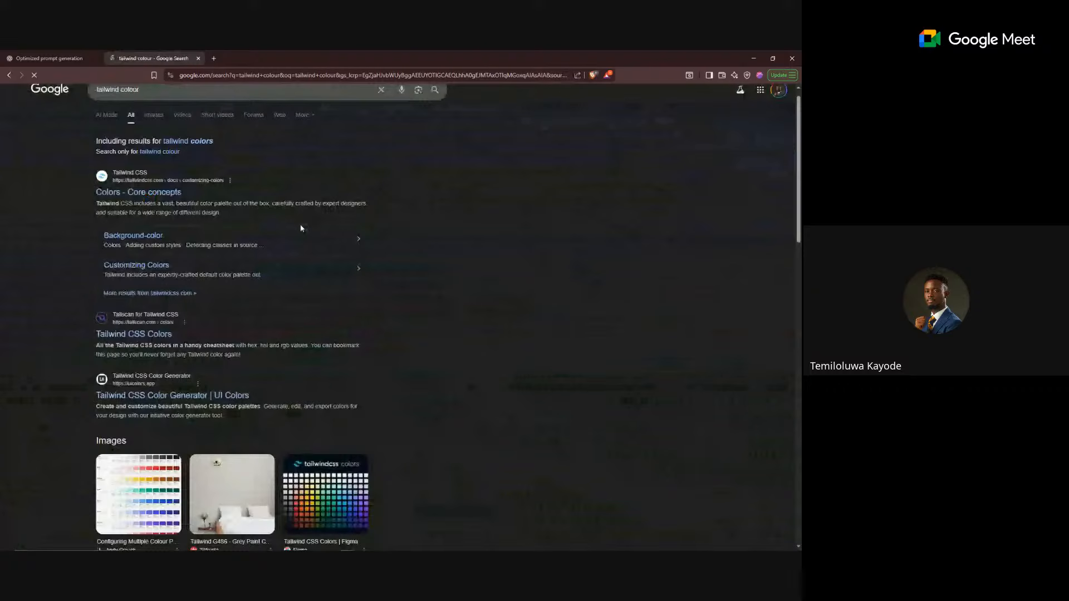
- Open the Tailwind CSS Color Generator by UI Colors from the search results
scroll(194, 251, "down", 3)
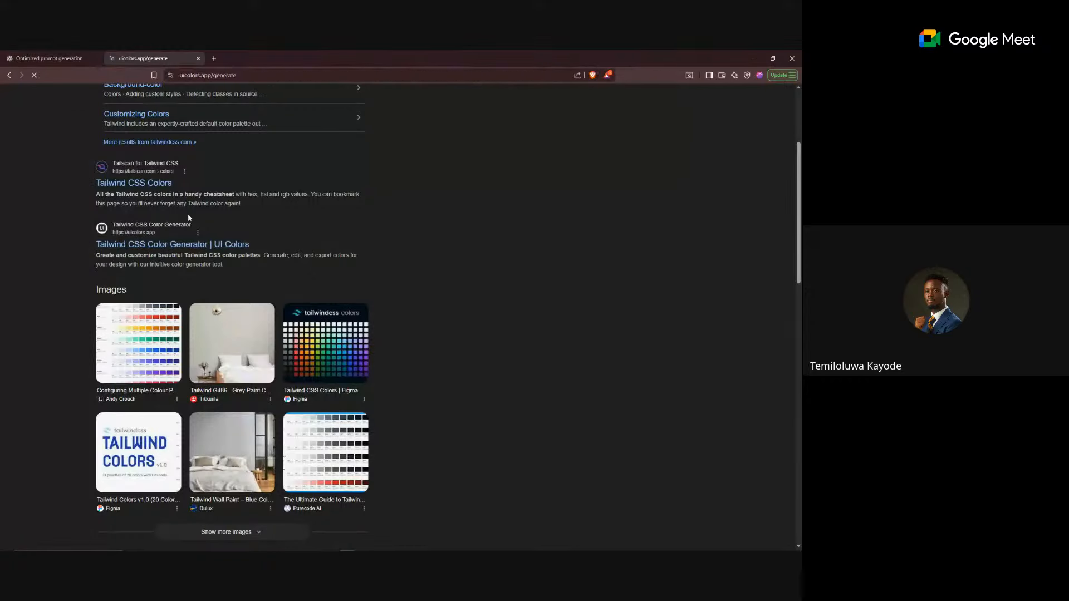
left_click(25, 53)
left_click(137, 54)
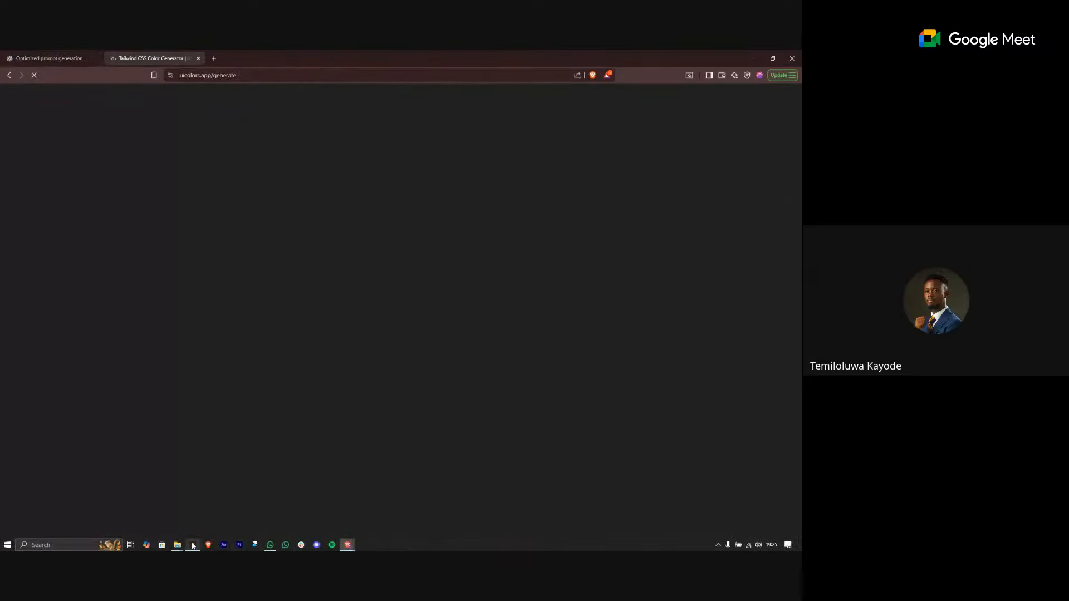
- Return to the shadcn/ui design system file in Figma and view its Colors page
left_click(193, 546)
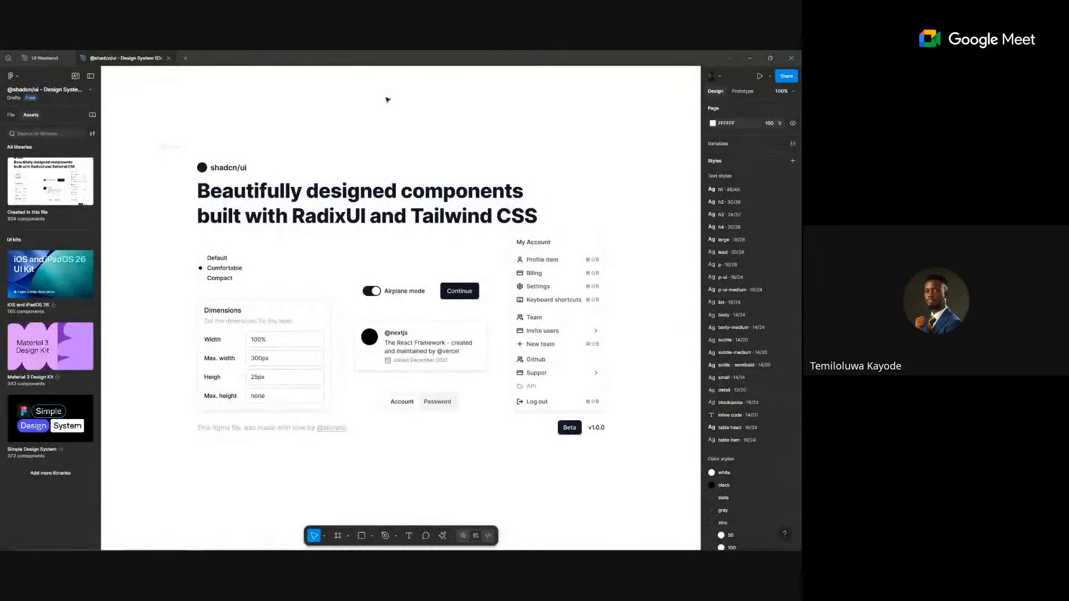
left_click(10, 115)
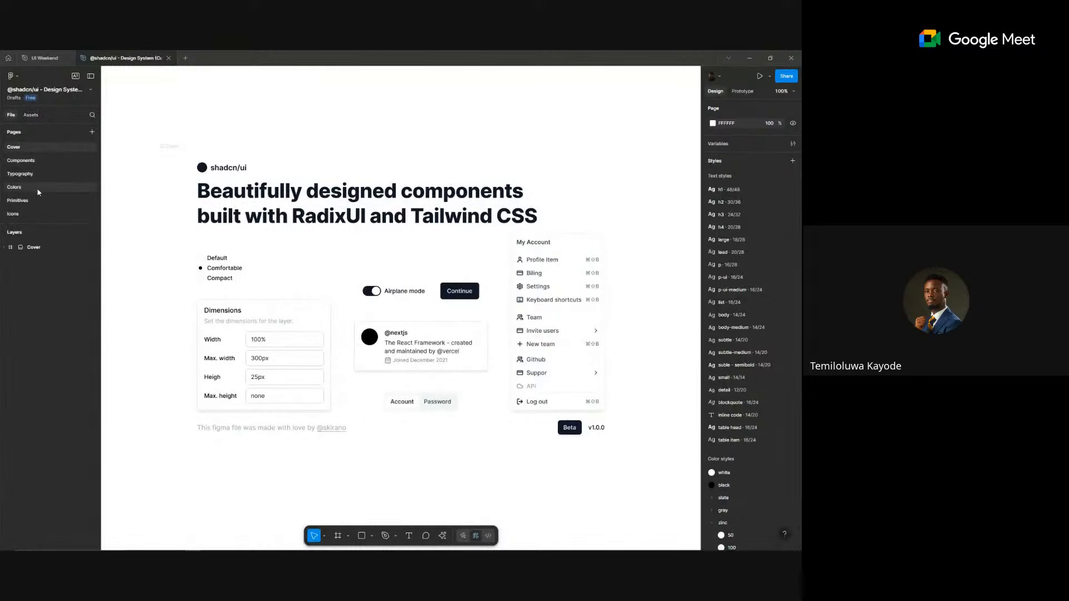
left_click(39, 192)
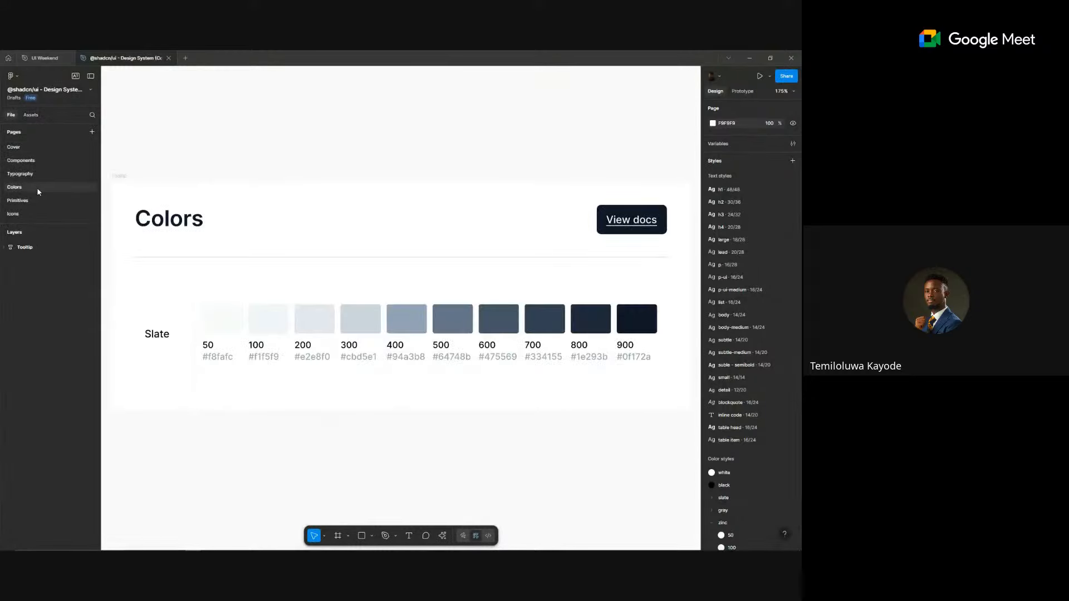
scroll(381, 194, "down", 10)
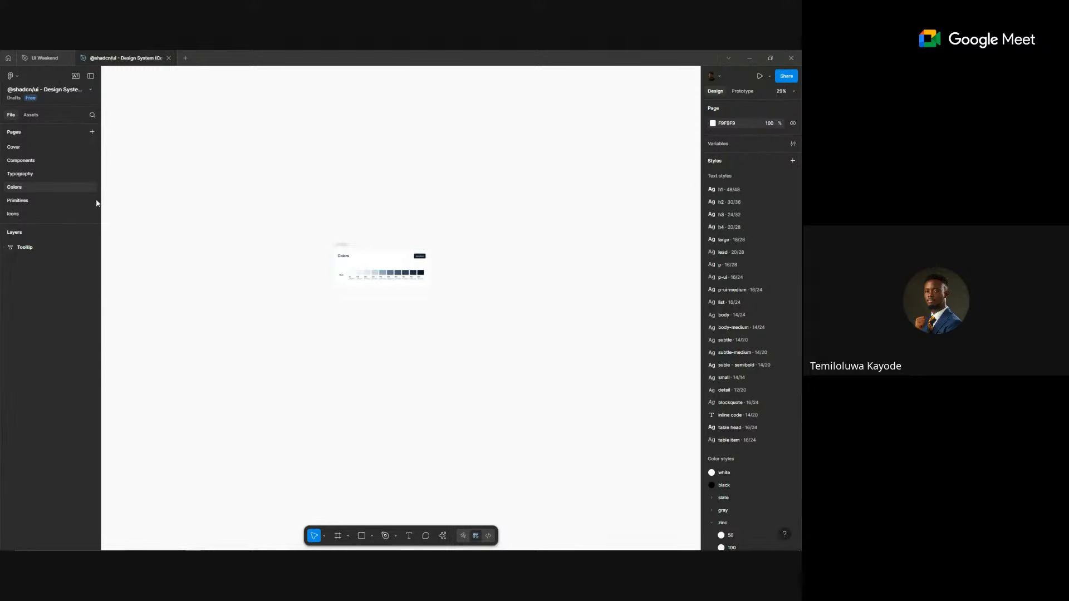
scroll(296, 232, "down", 3)
scroll(297, 231, "up", 3)
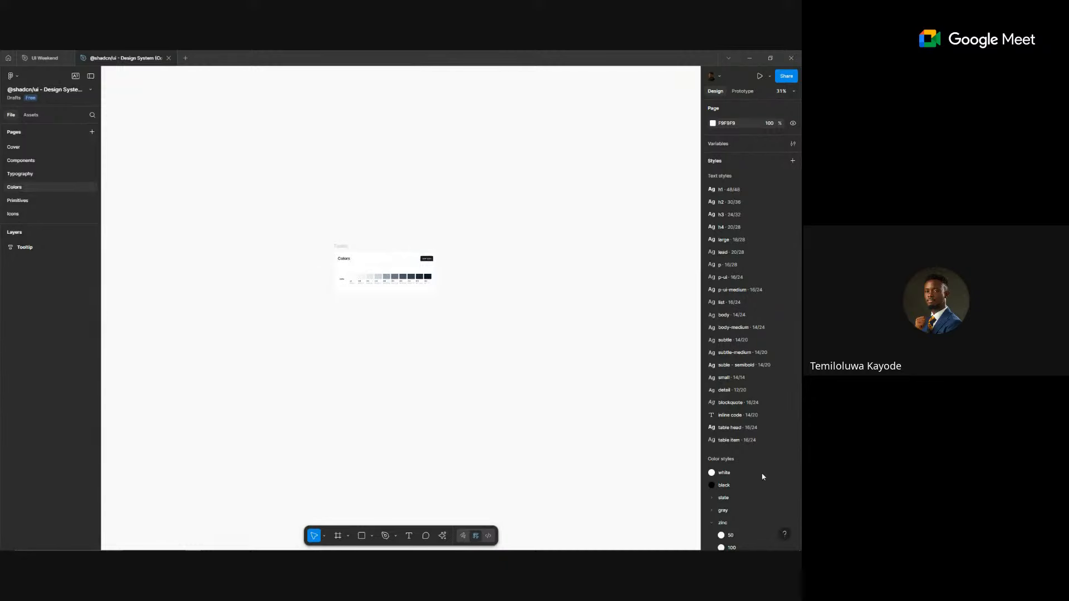
- Examine the shades in the slate, gray and zinc color style groups
scroll(761, 468, "down", 3)
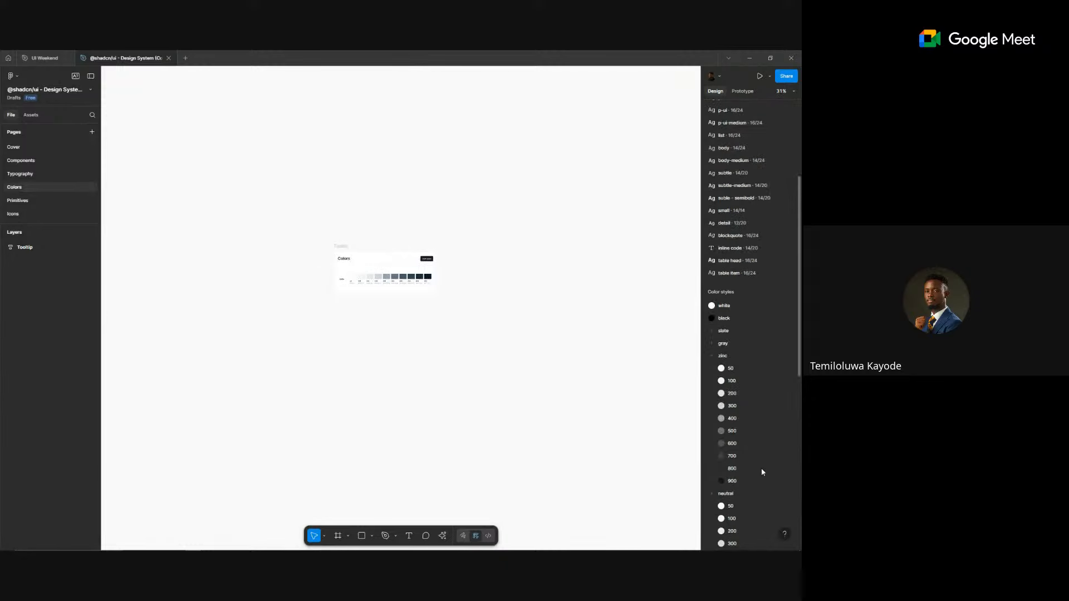
left_click(710, 331)
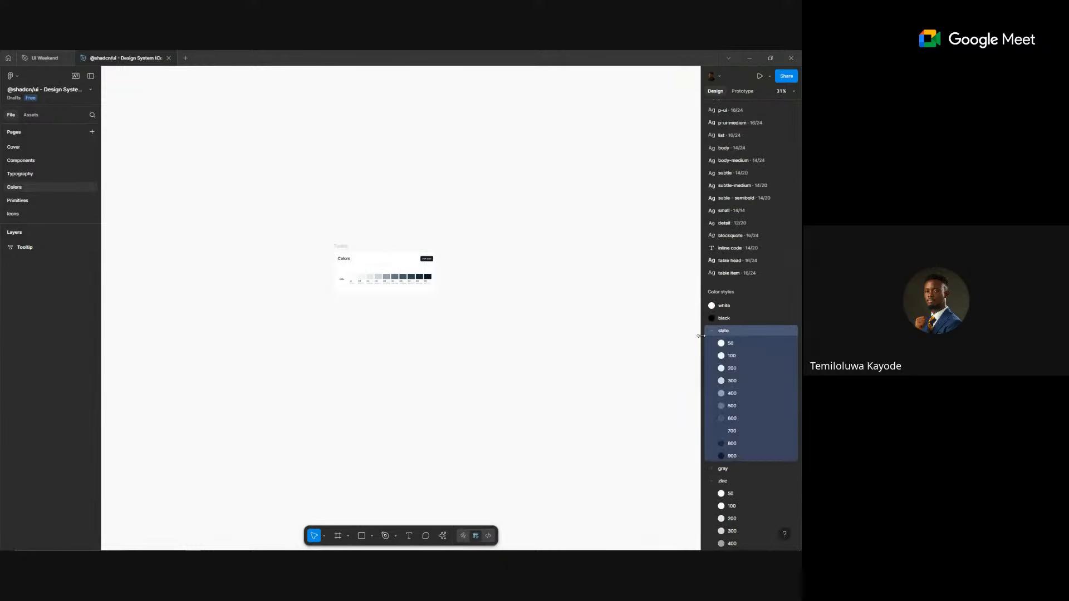
left_click(712, 331)
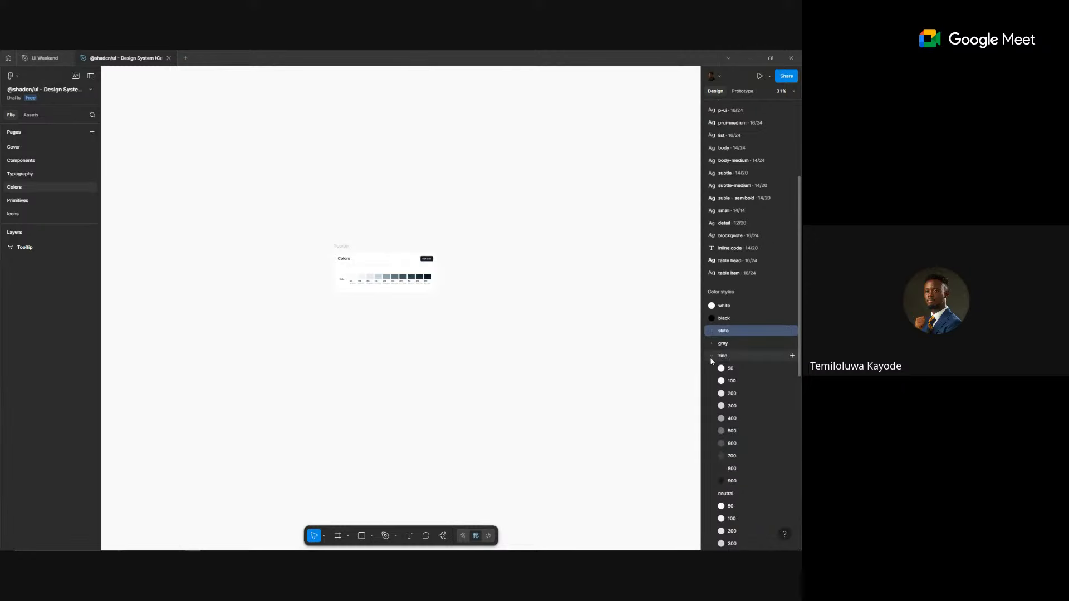
left_click(711, 343)
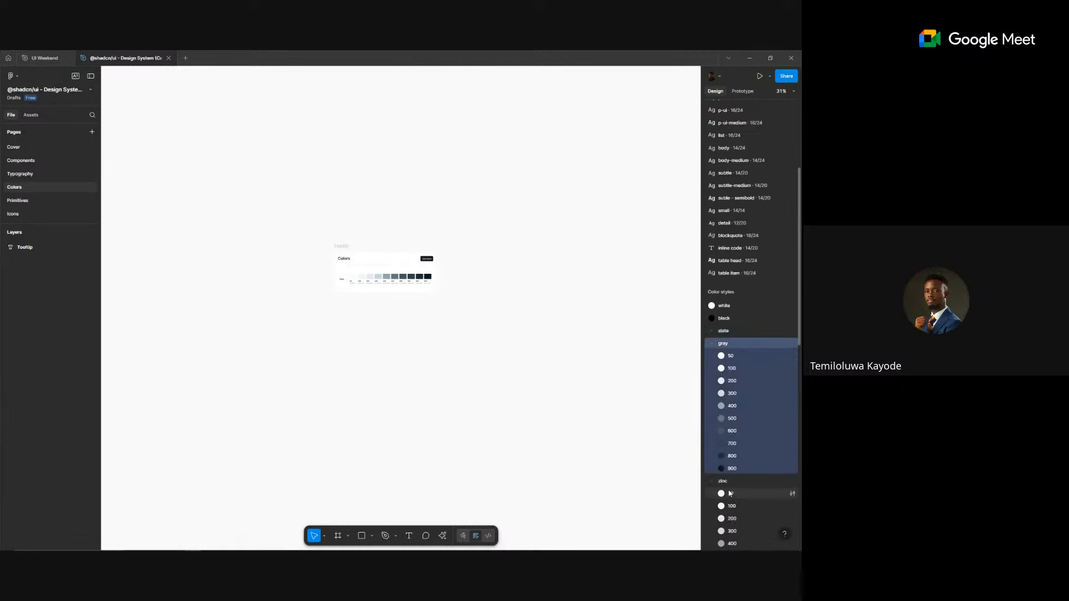
scroll(732, 431, "down", 3)
scroll(733, 427, "down", 4)
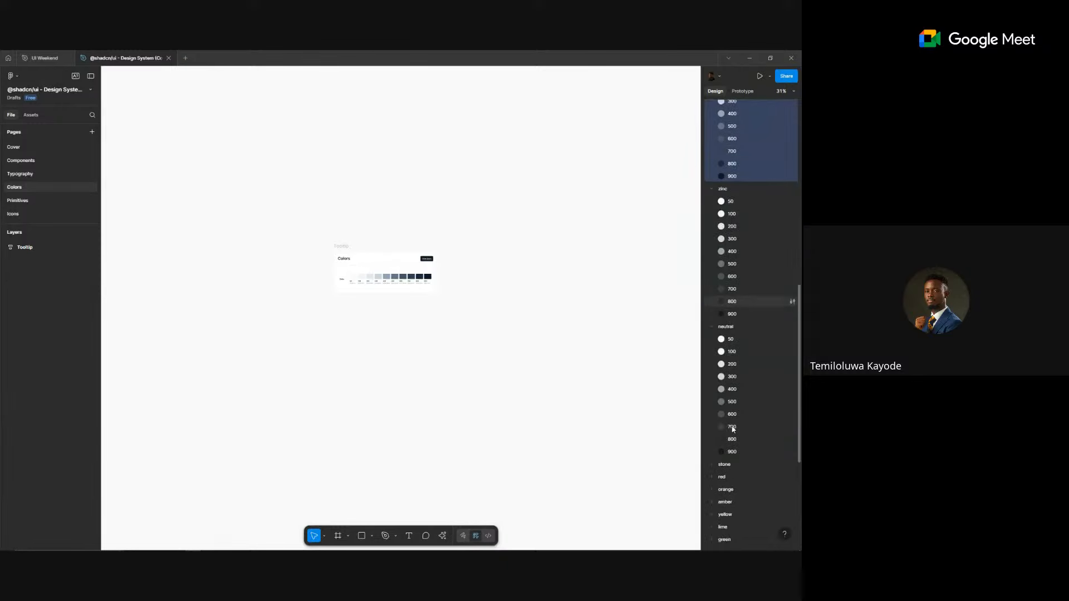
scroll(740, 348, "up", 4)
left_click(724, 314)
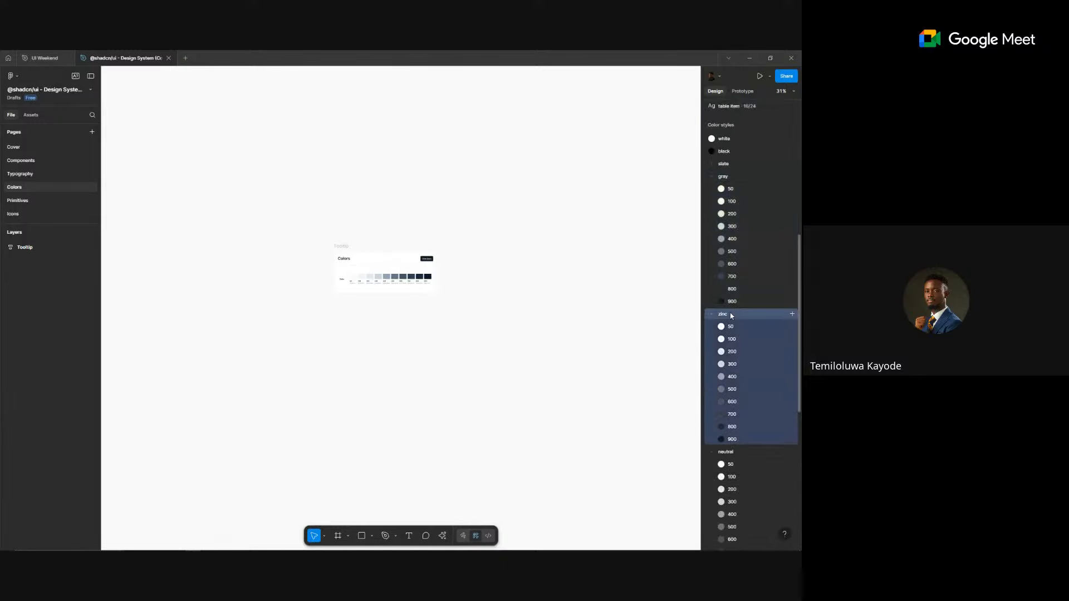
left_click(713, 315)
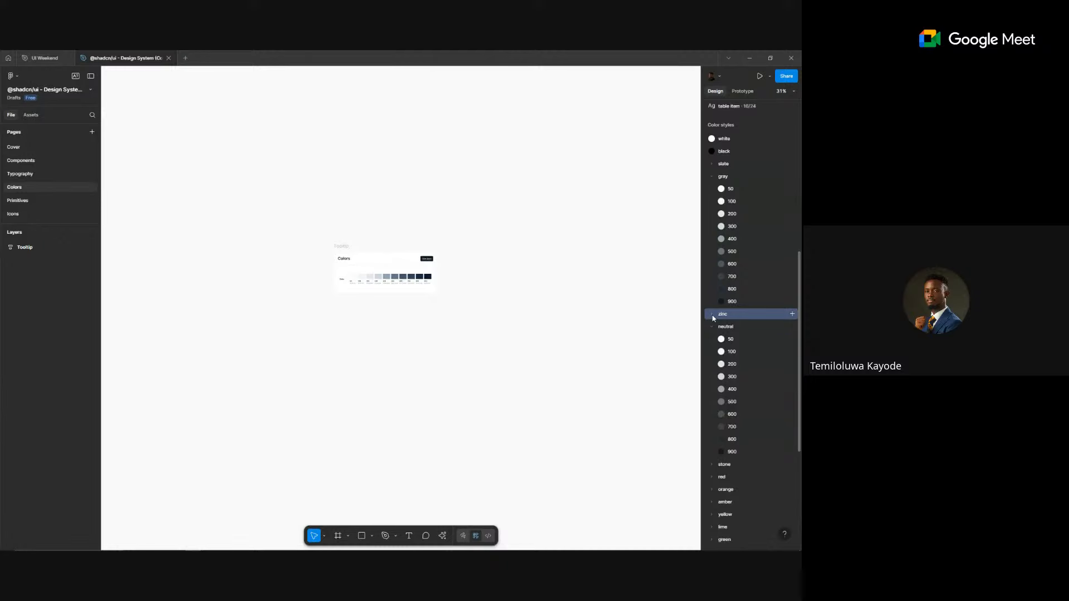
left_click(713, 315)
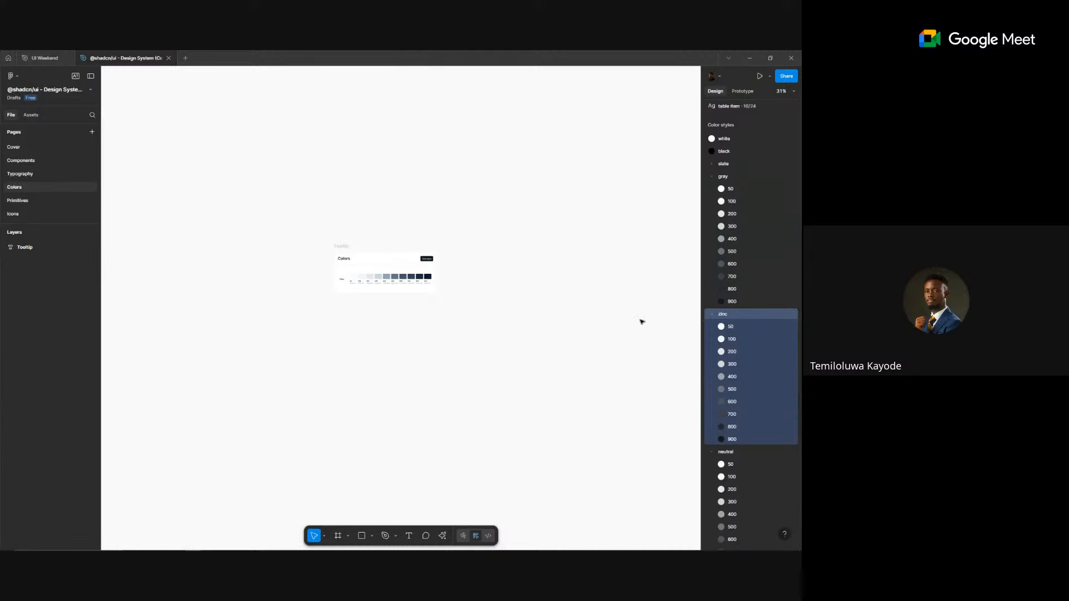
- Try cutting the zinc group of color styles from the design system file, and undo the cut
left_click(718, 315)
right_click(729, 316)
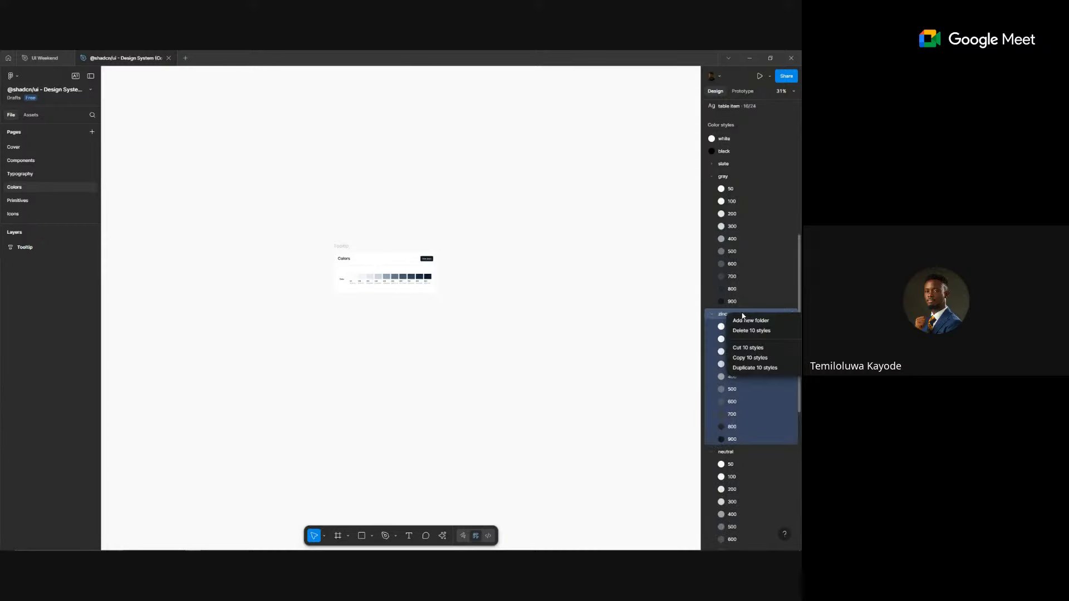
left_click(747, 348)
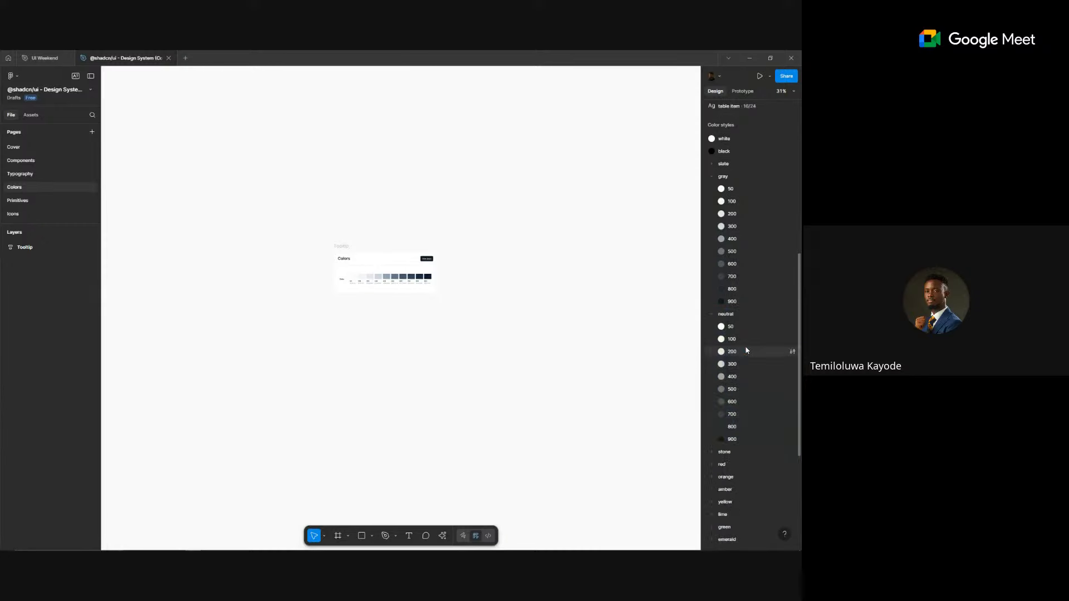
key("ctrl+z")
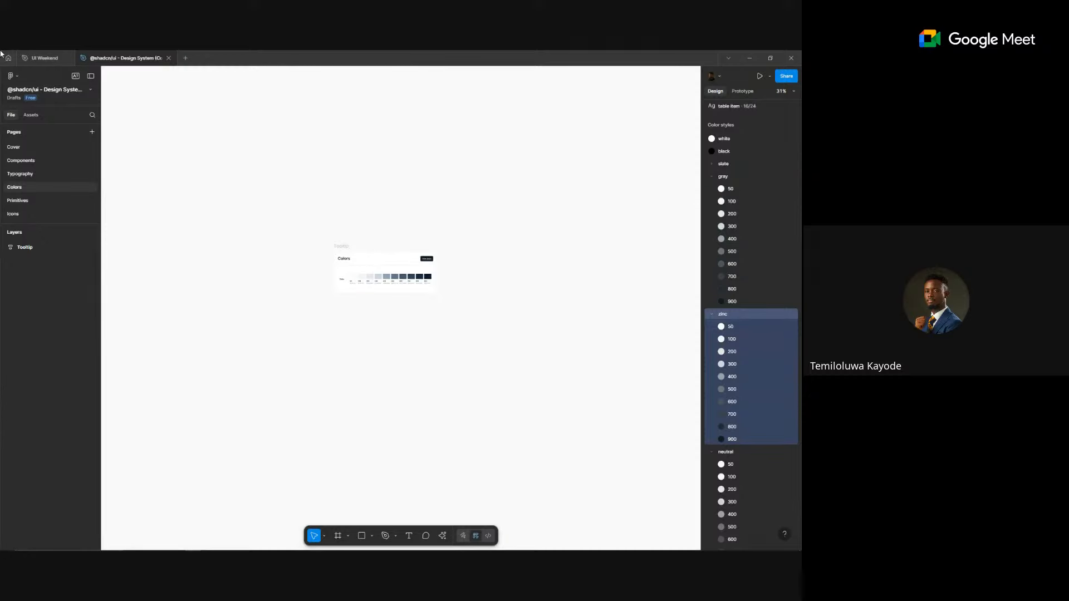
- Paste the copied zinc group of color styles into the UI Weekend file
left_click(44, 57)
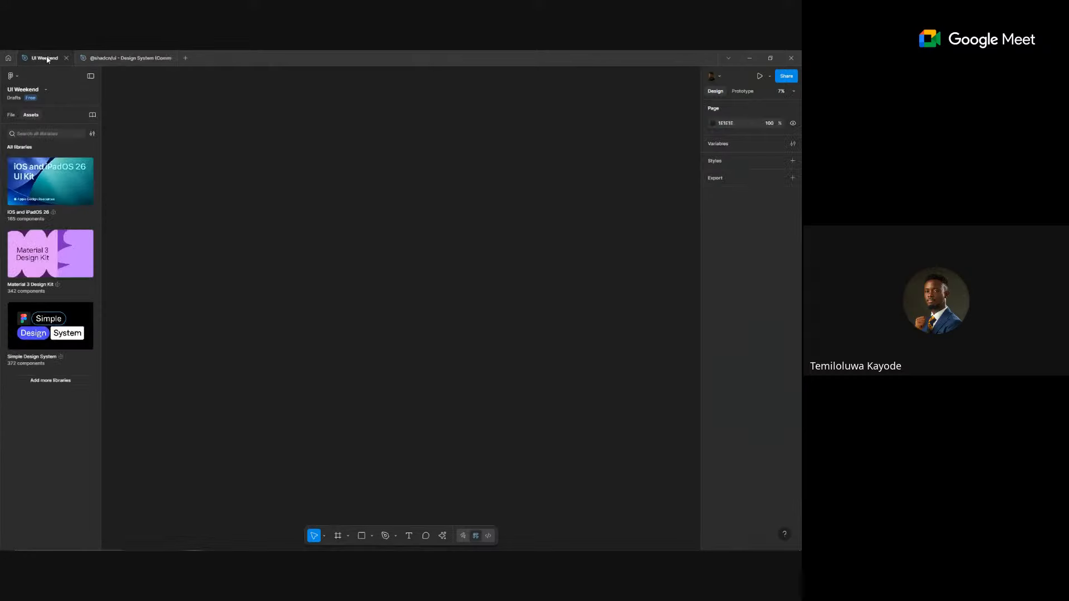
key("ctrl+v")
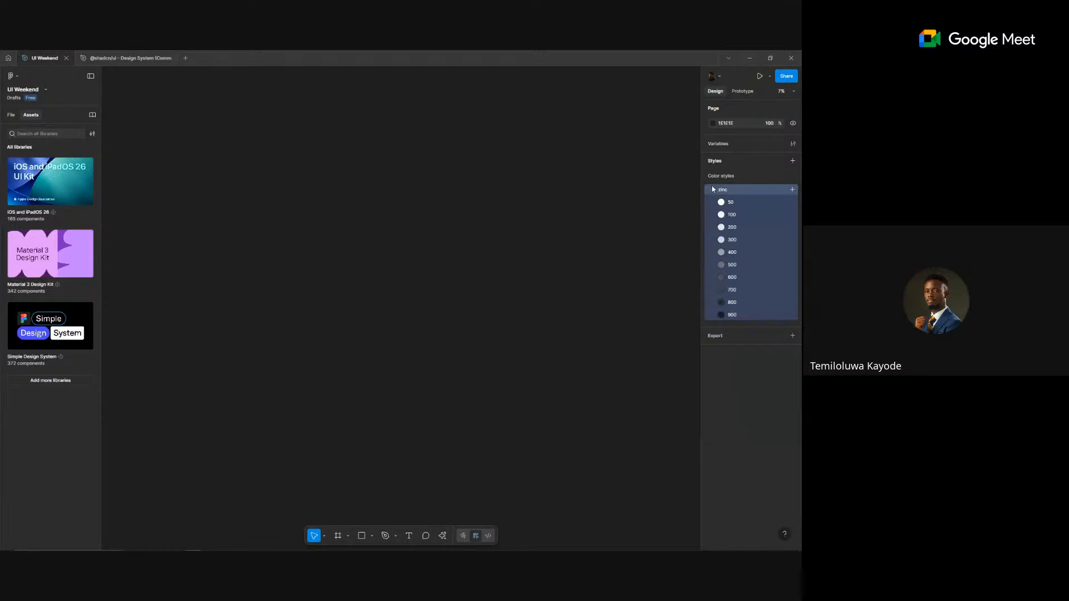
- Switch to the Tailwind CSS Color Generator, set the primary color to blue #5176e6, and open the palette's export code
key("alt+Tab")
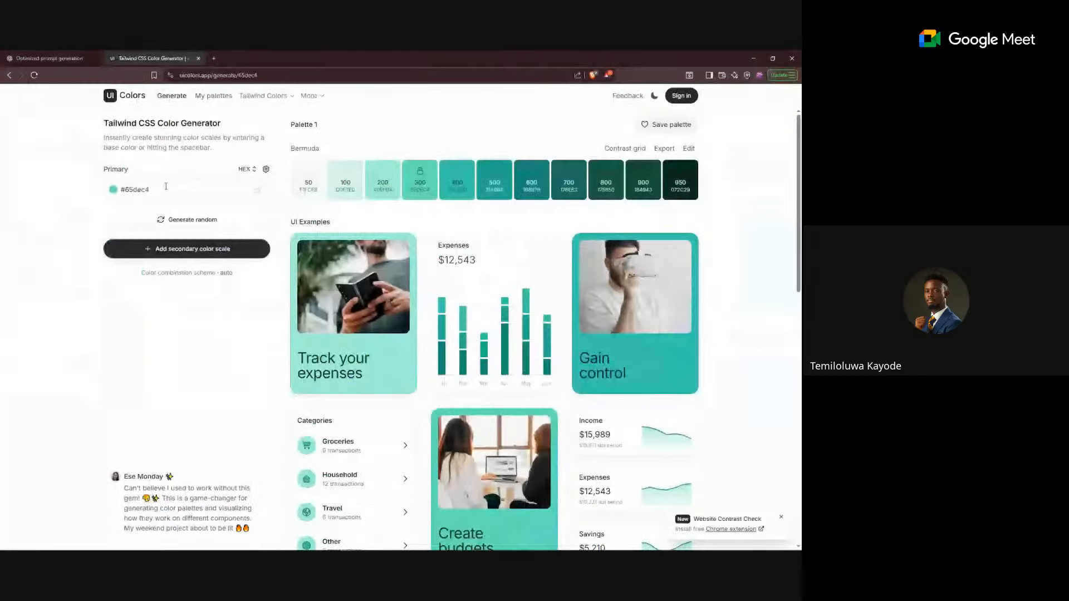
triple_click(165, 188)
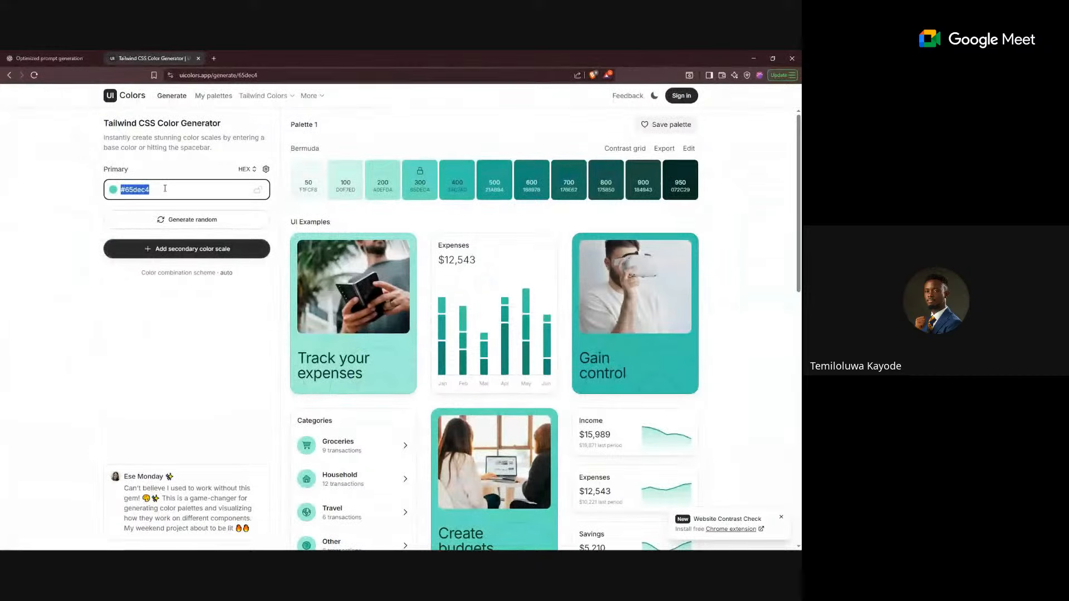
key("alt")
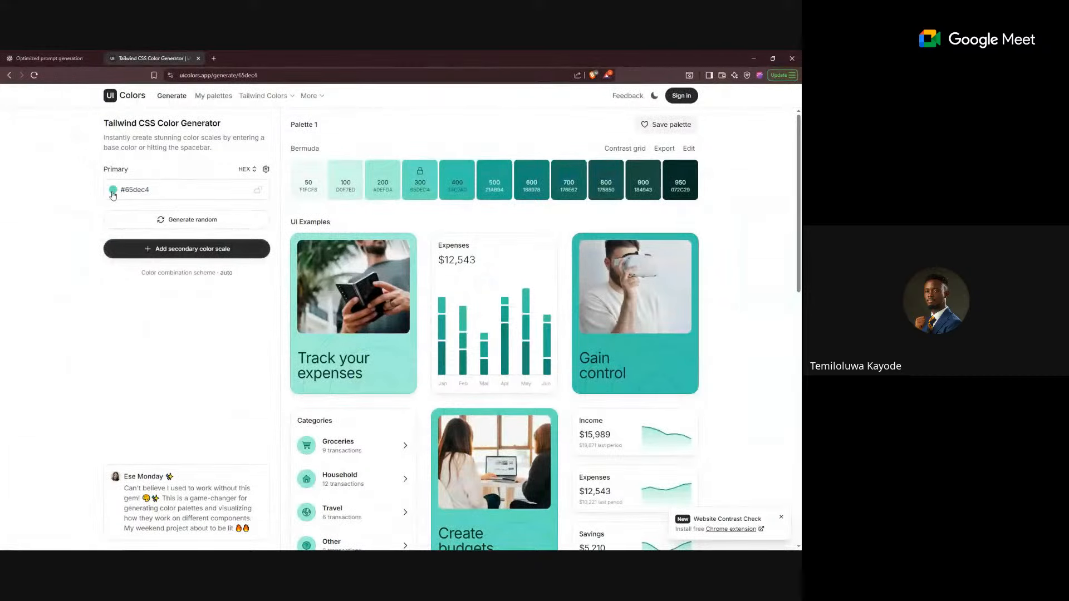
left_click(113, 189)
left_click_drag(173, 260, 167, 266)
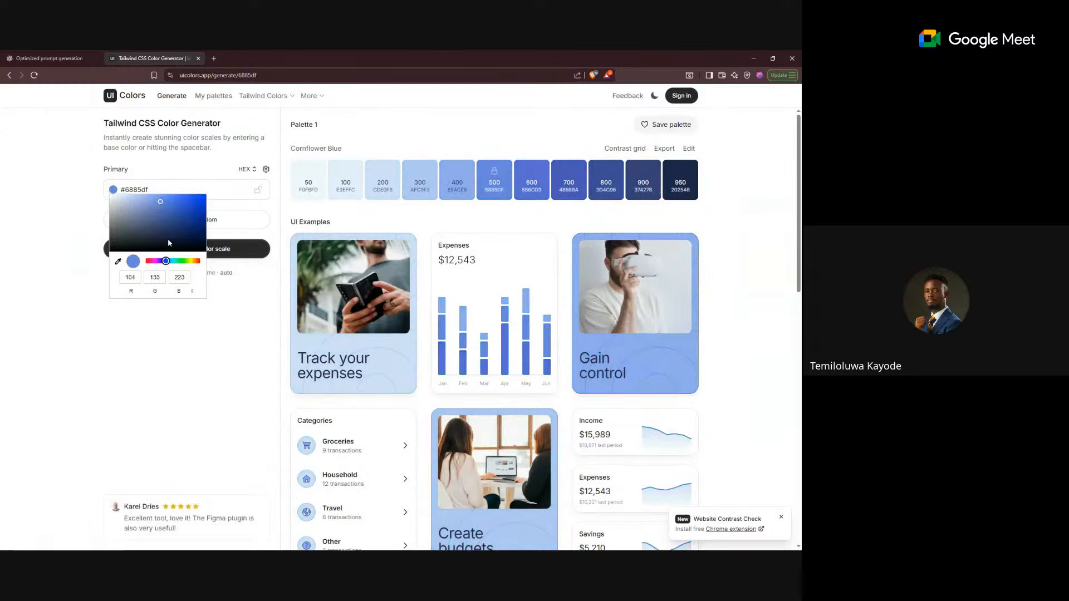
left_click(177, 202)
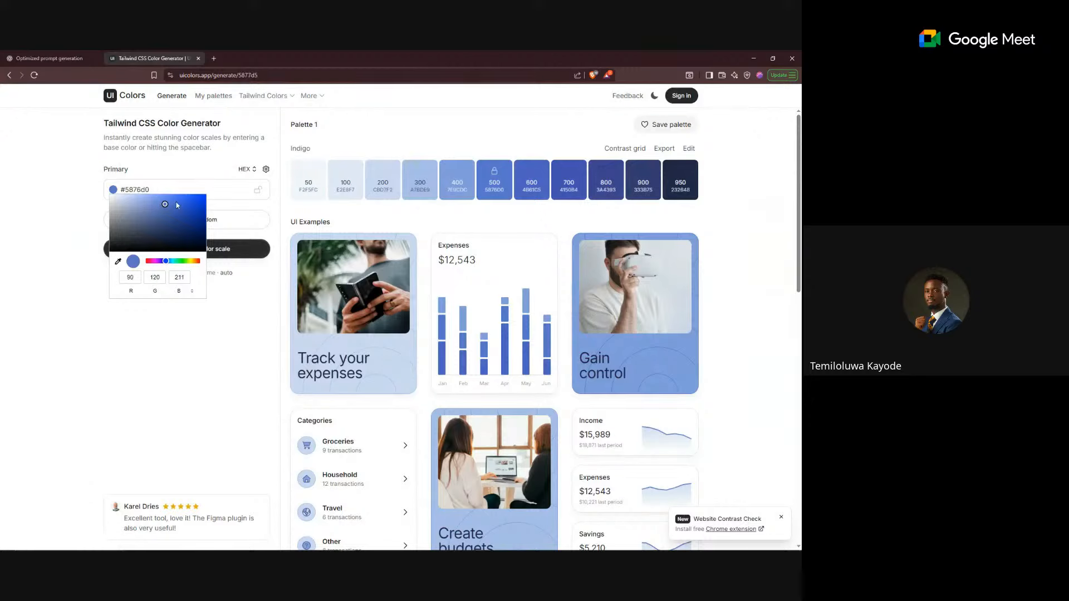
left_click_drag(185, 202, 172, 203)
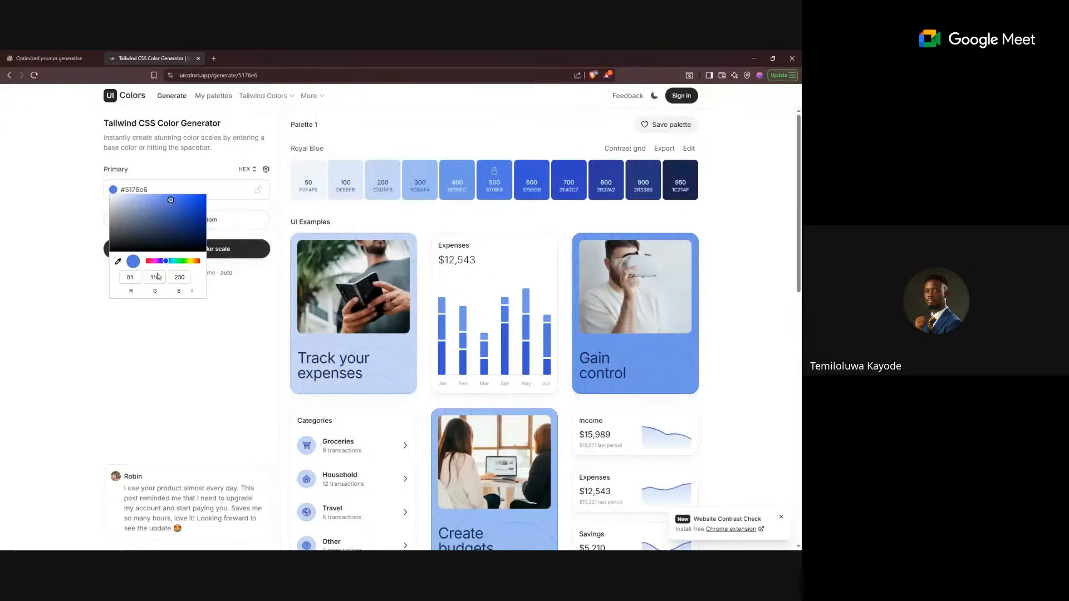
left_click(224, 196)
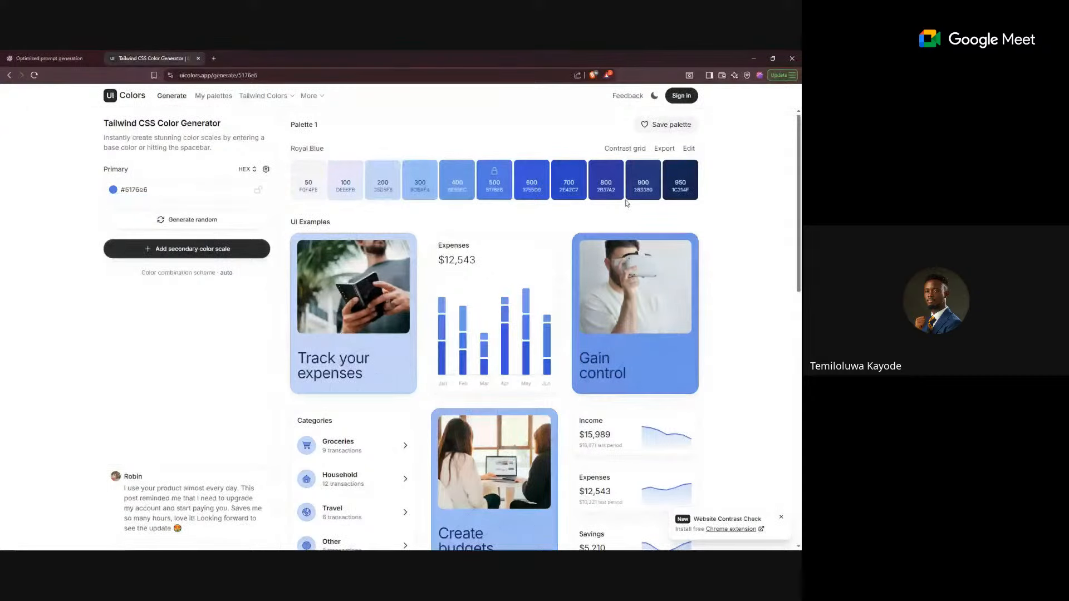
left_click(665, 148)
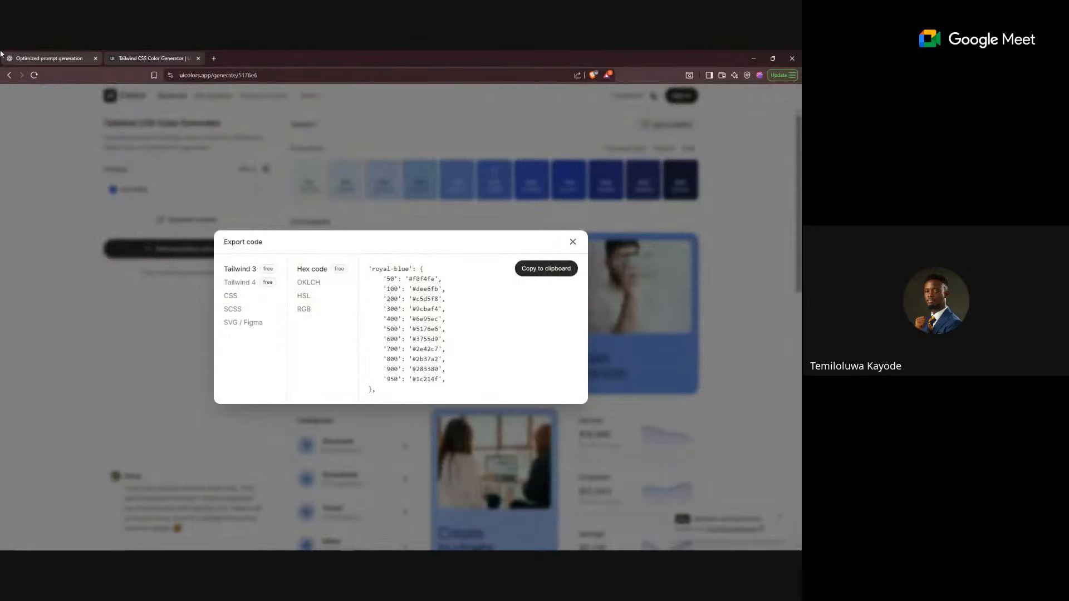
- Return to the UI Weekend file in Figma and run the Tailwind Color Palettes plugin
key("alt+Tab")
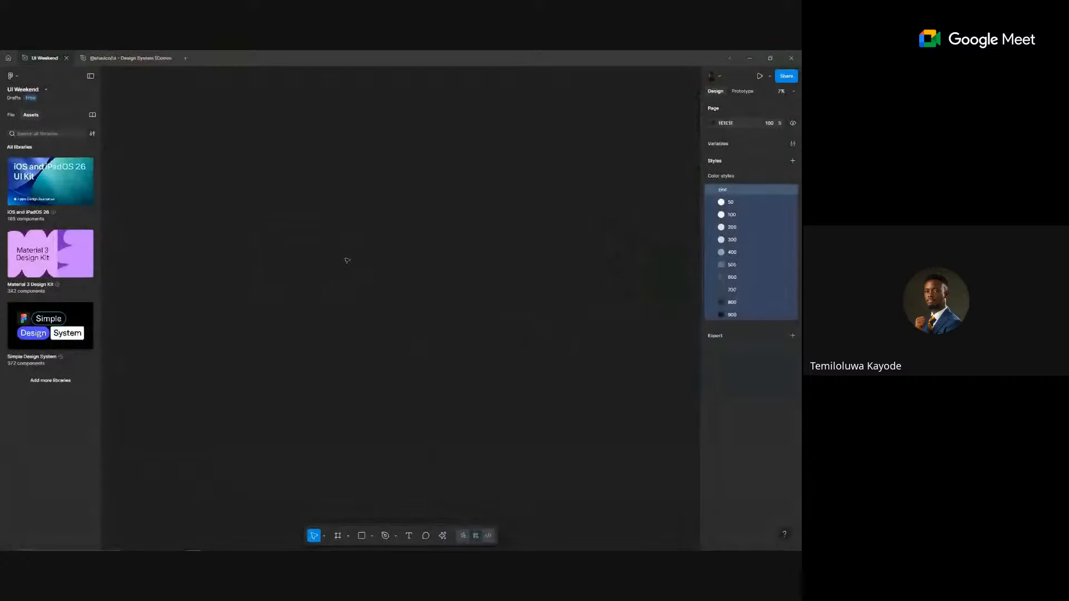
right_click(347, 260)
mouse_move(415, 329)
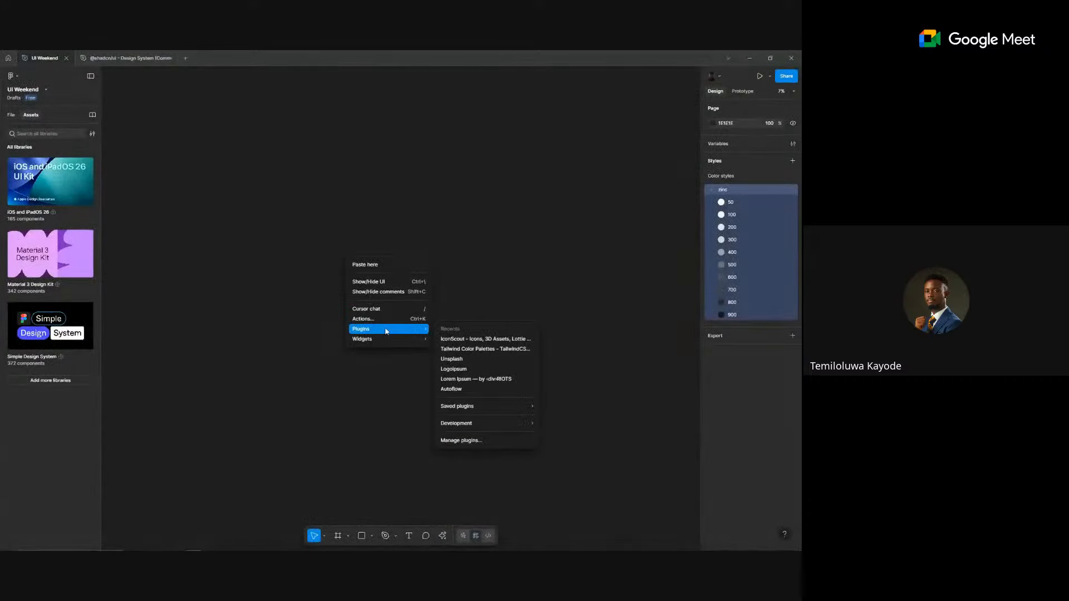
left_click(470, 349)
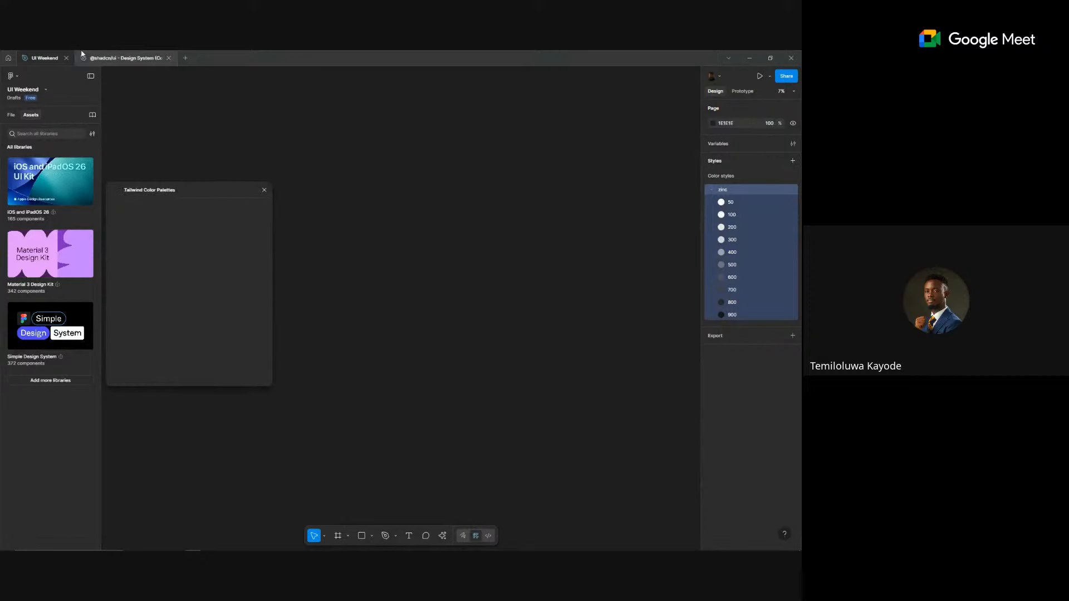
left_click(112, 54)
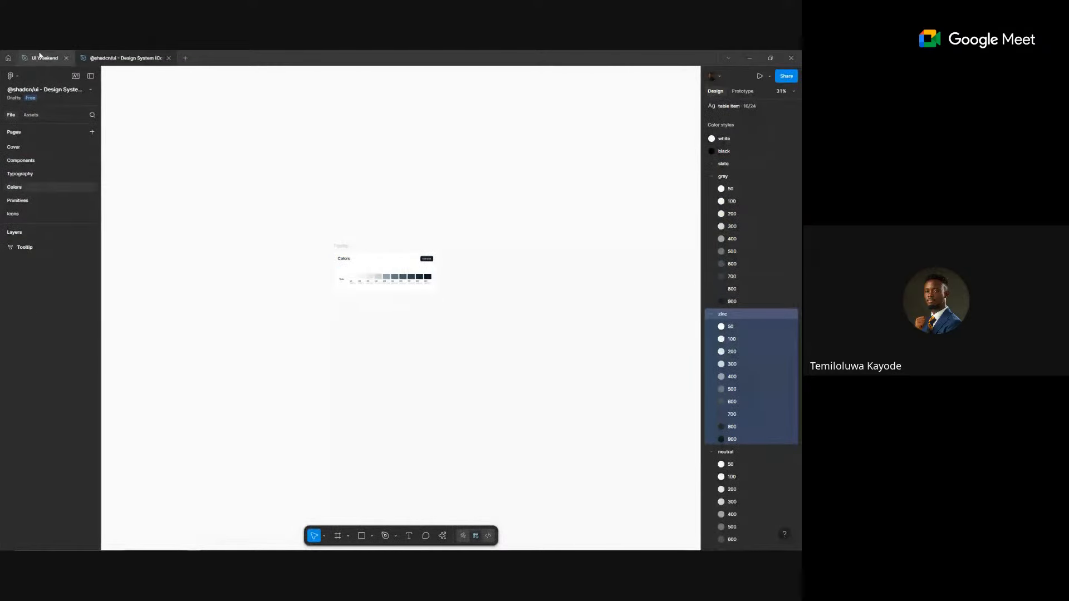
left_click(38, 54)
key("alt+Tab")
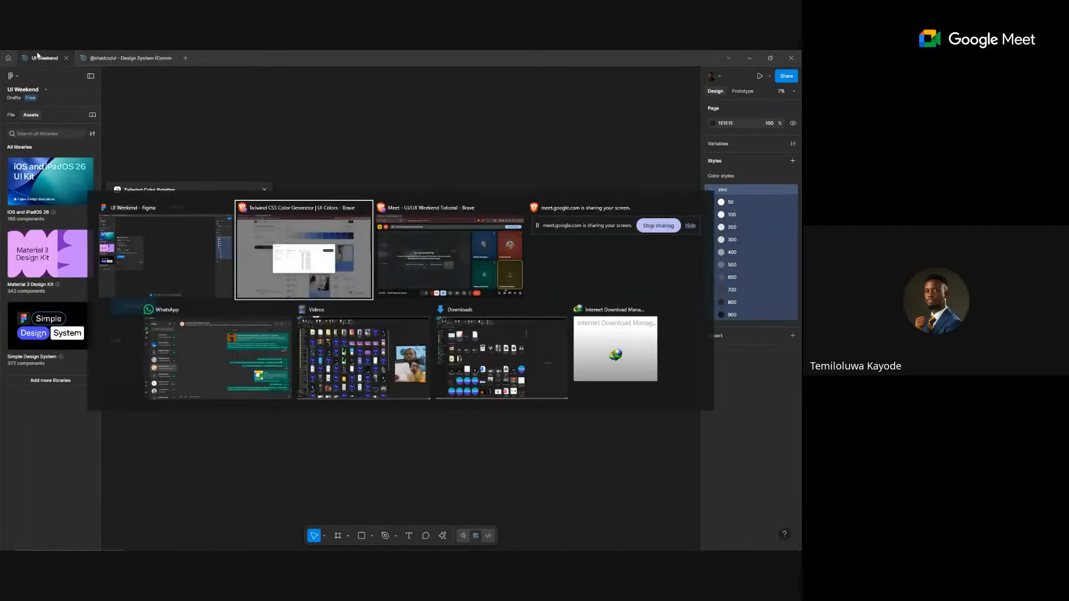
key("alt+Tab")
left_click(322, 248)
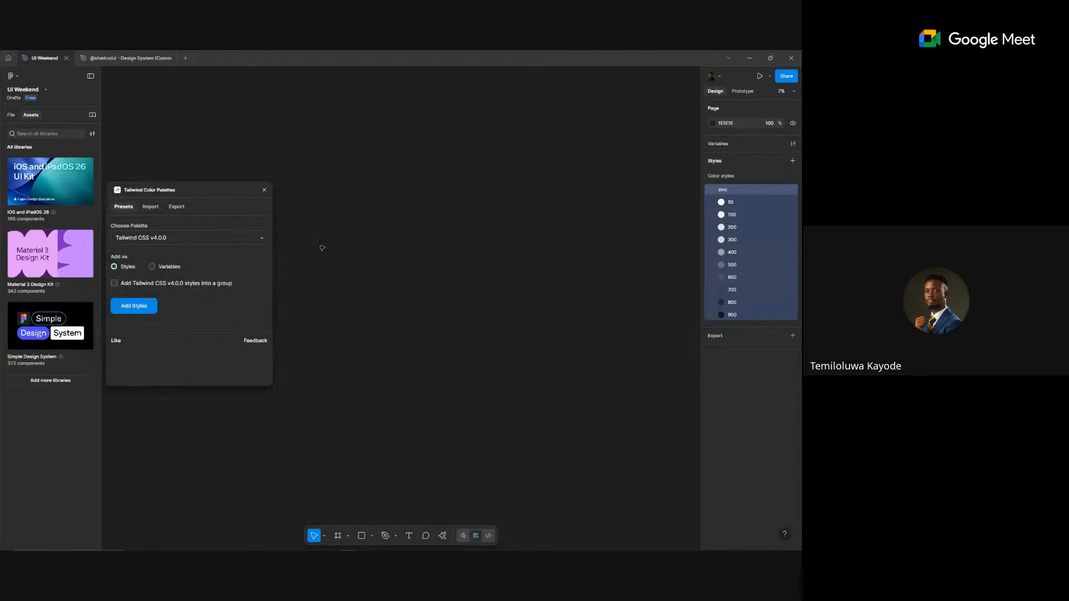
key("alt+Tab")
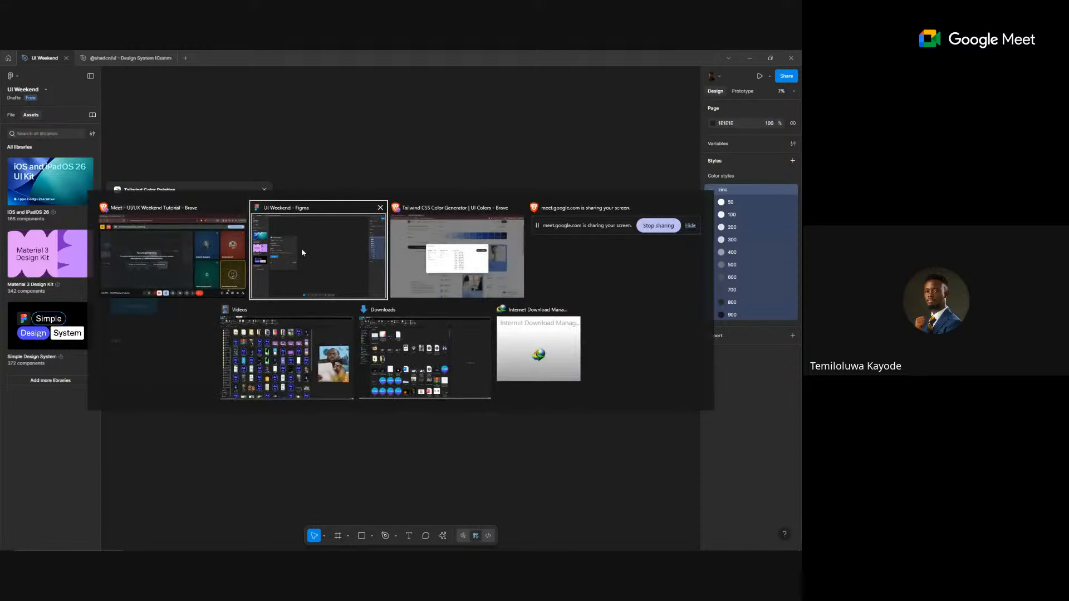
left_click(302, 250)
key("alt+Tab")
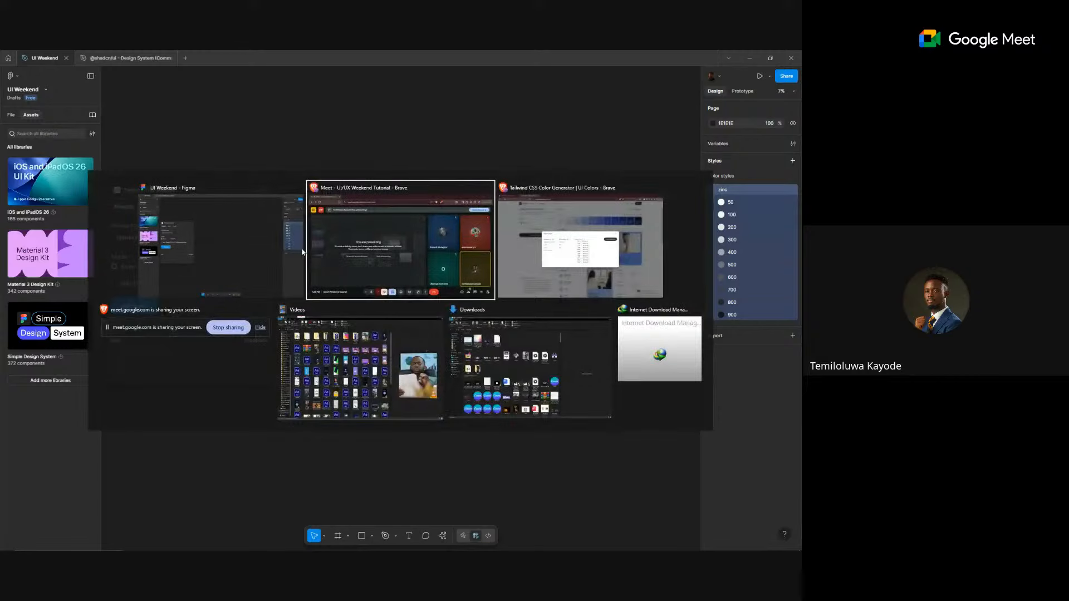
- Copy the royal-blue palette's Tailwind 3 hex code from the color generator and return to the Figma file
left_click(543, 273)
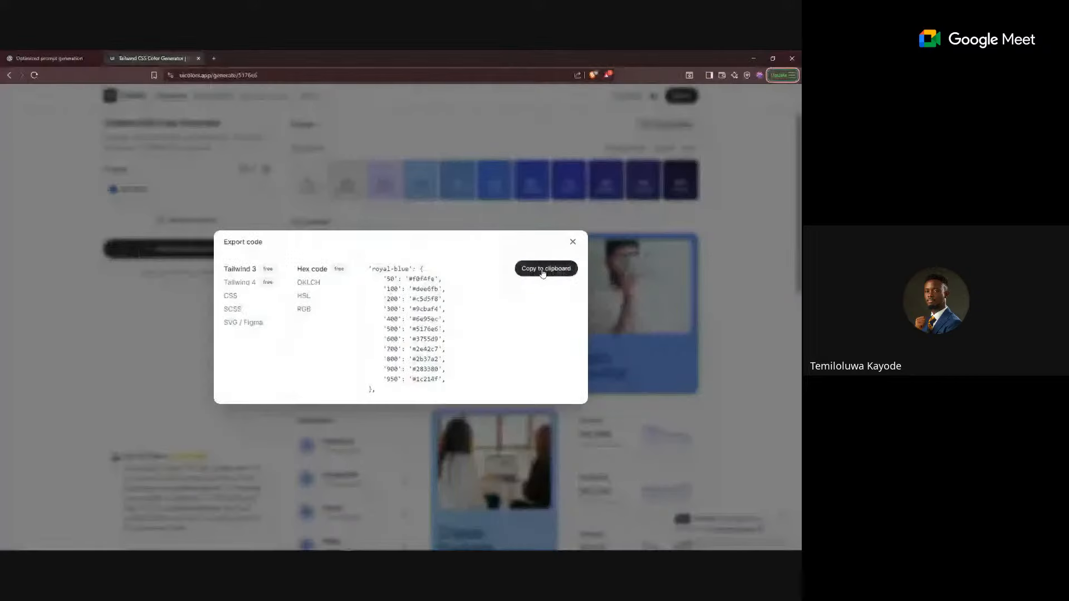
left_click(49, 58)
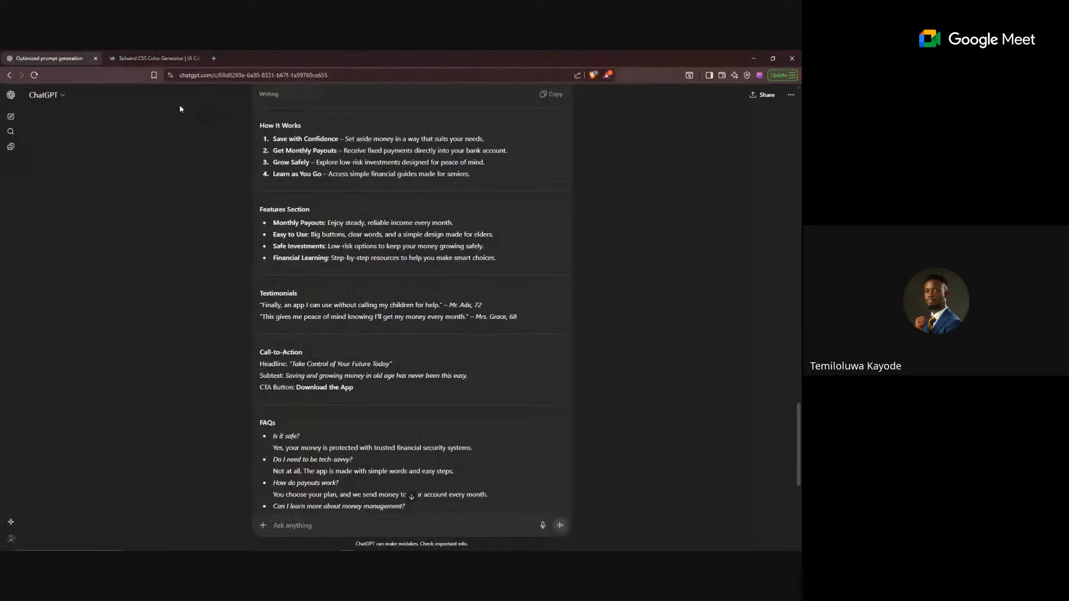
left_click(155, 57)
key("alt+Tab")
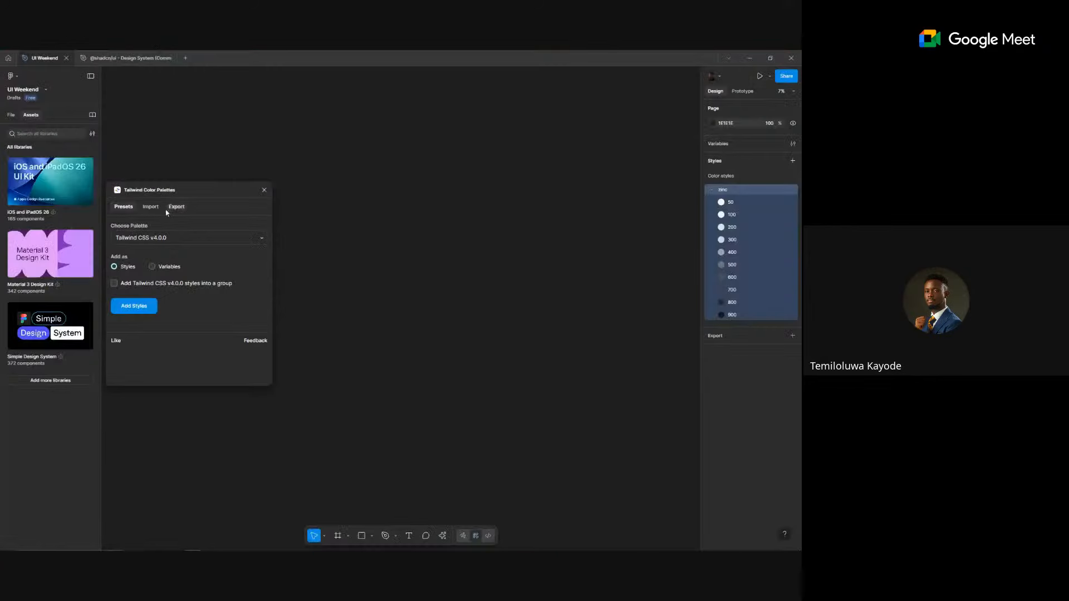
- Import the copied royal-blue code, wrapped in curly braces, into the Tailwind Color Palettes plugin and add it as color styles
left_click(151, 207)
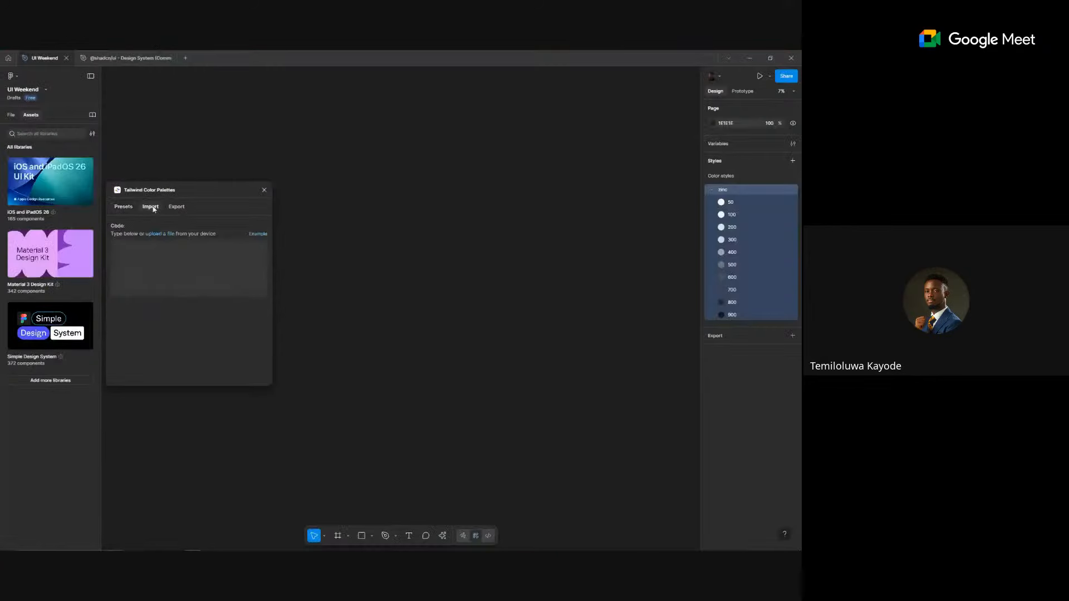
left_click(149, 271)
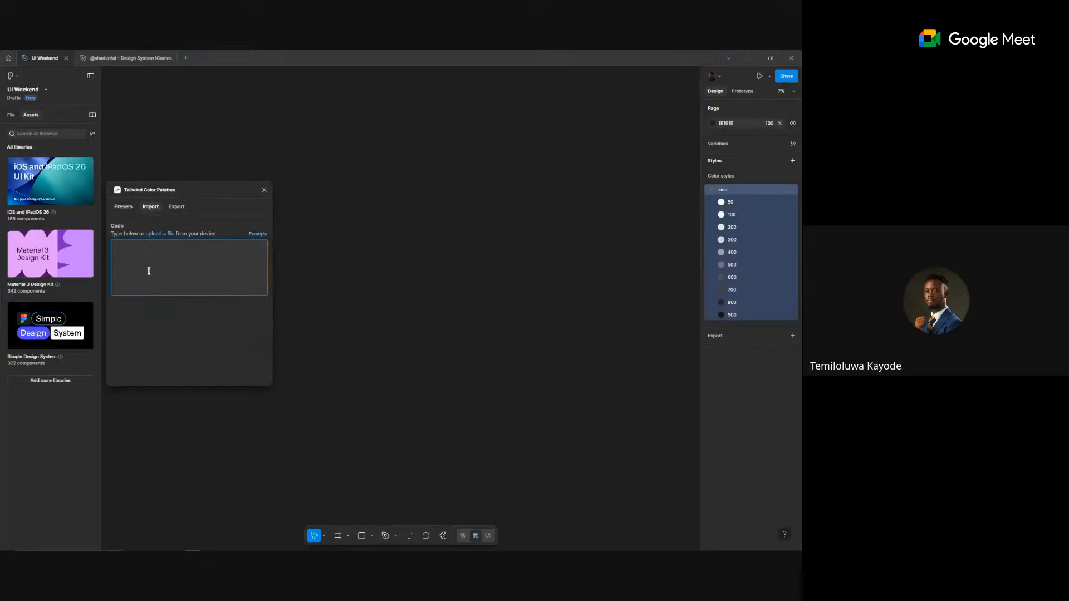
type("{")
key("ctrl+v")
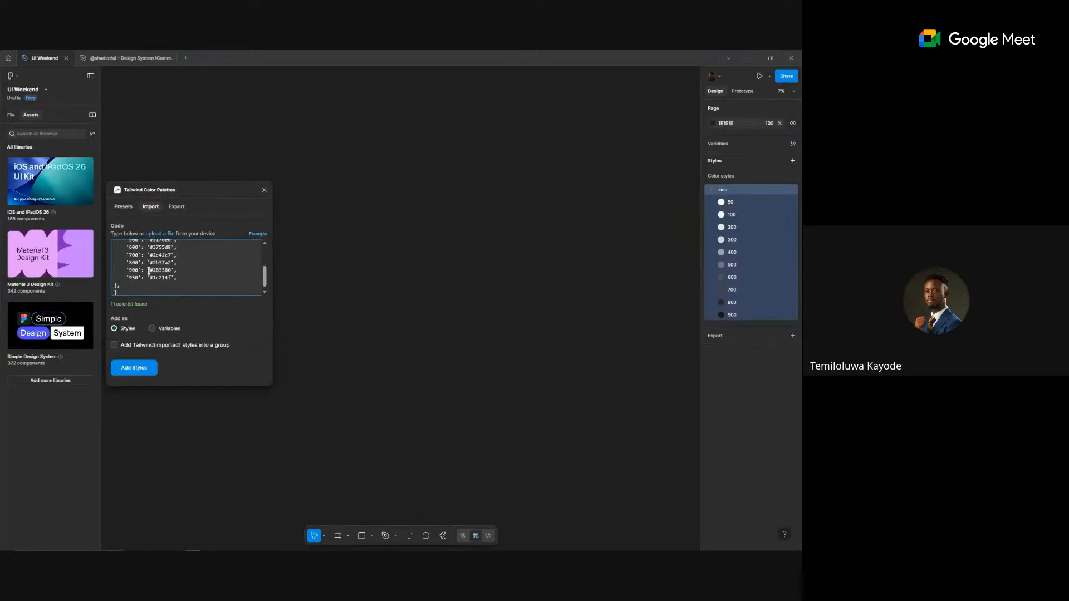
left_click(142, 370)
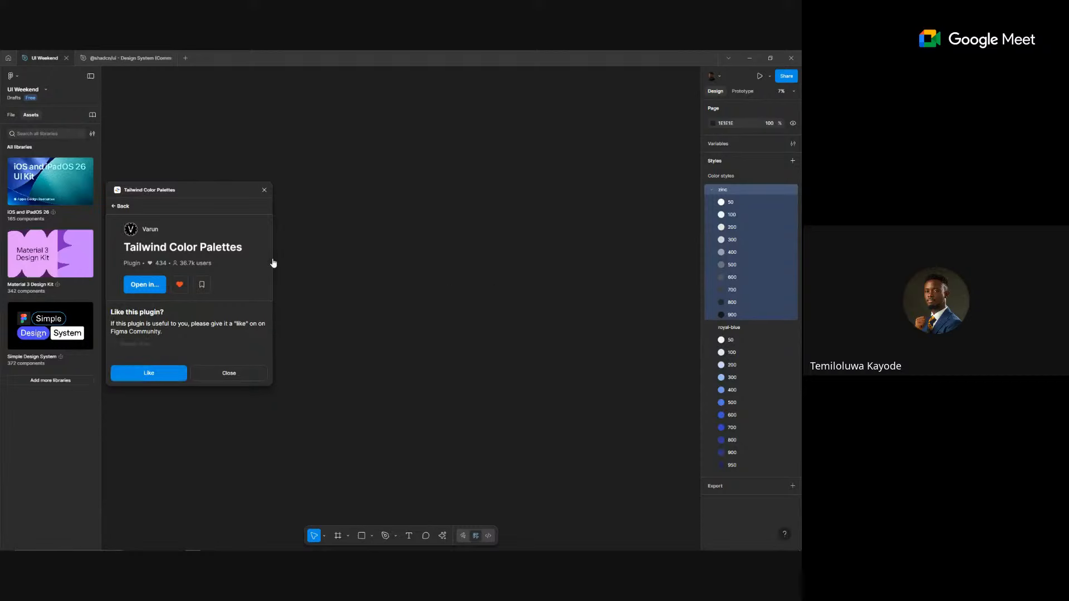
- Go back to the Tailwind CSS Color Generator, close the export code, and set the primary color to green #51e6a1
key("alt+Tab")
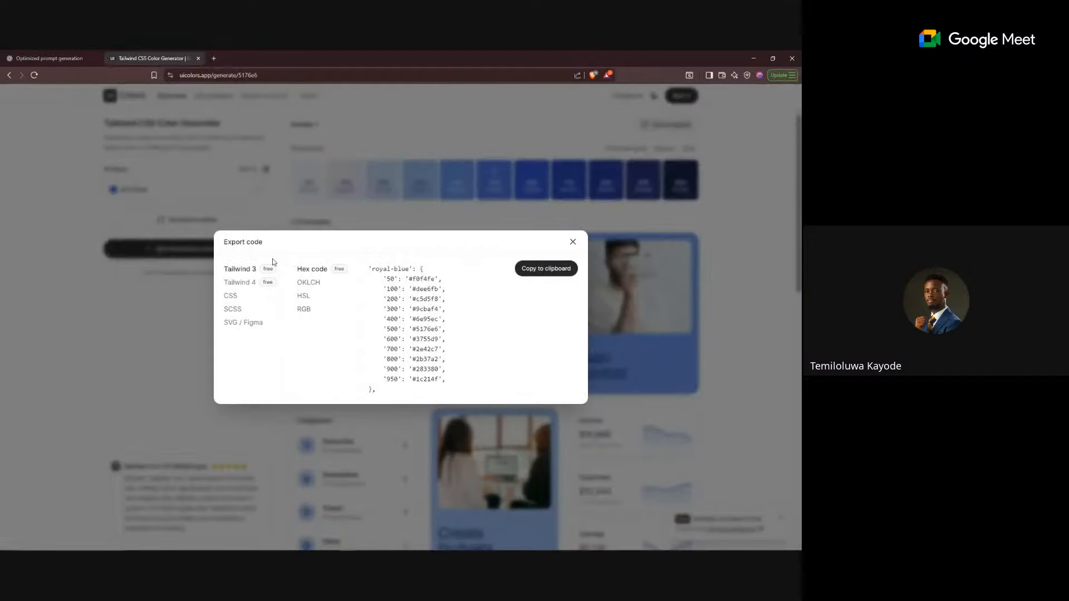
left_click(486, 191)
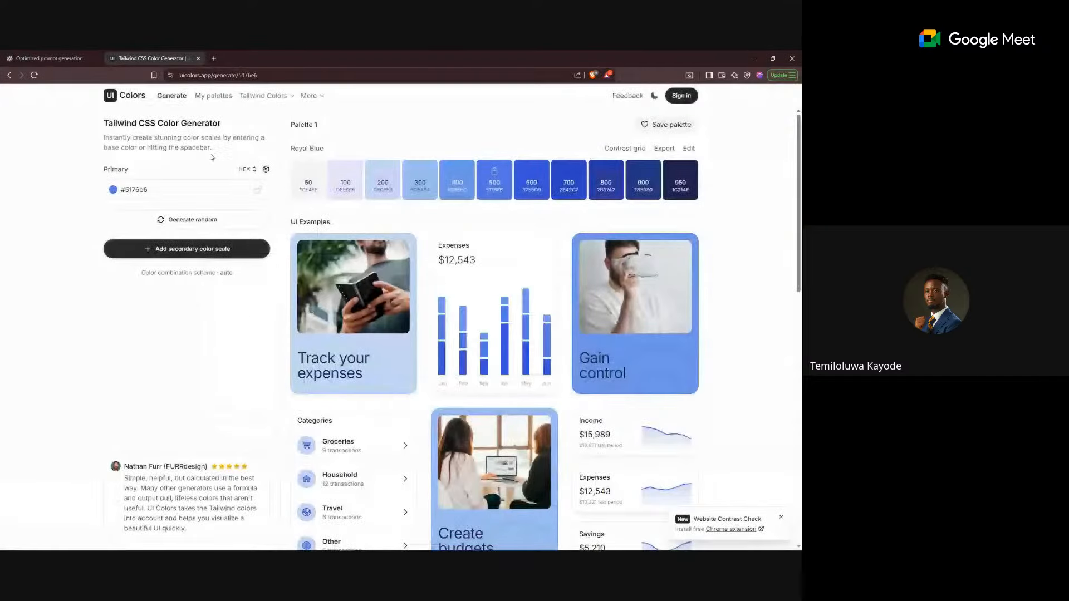
left_click(113, 190)
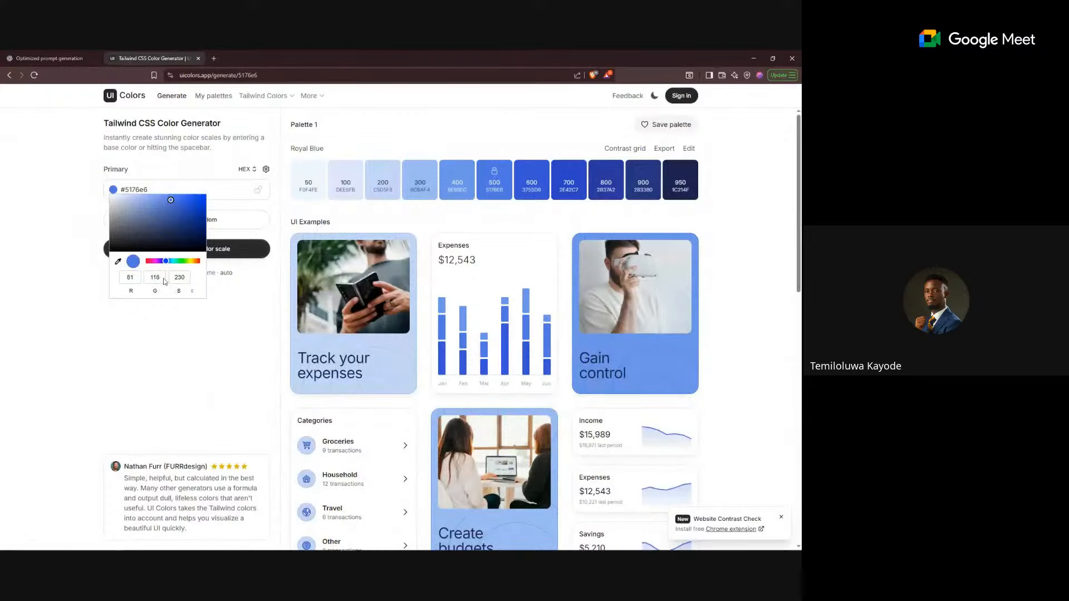
left_click_drag(166, 261, 179, 261)
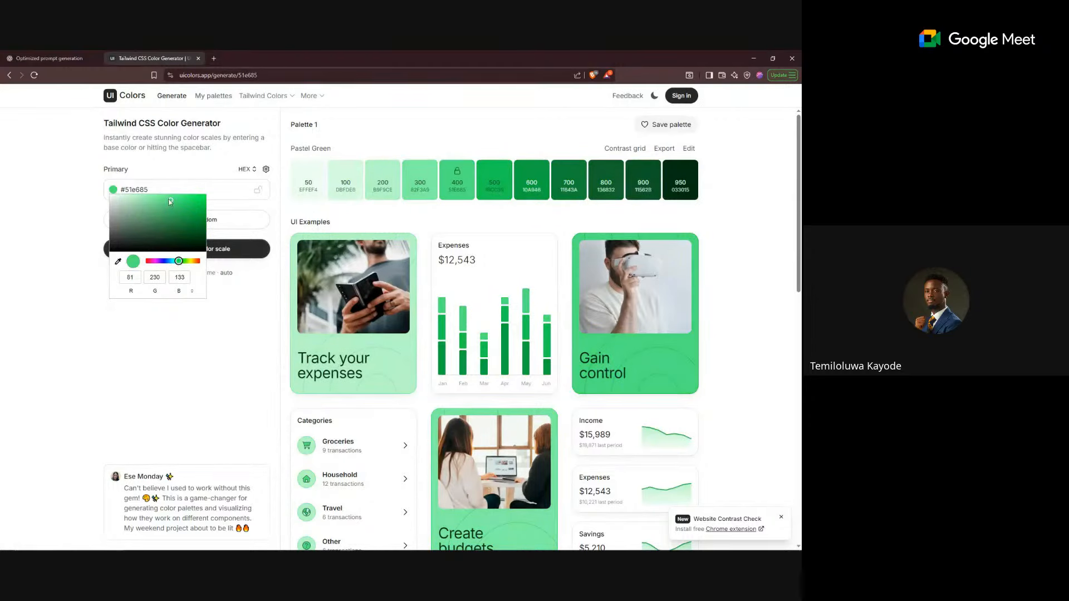
left_click_drag(179, 265, 177, 262)
left_click(45, 232)
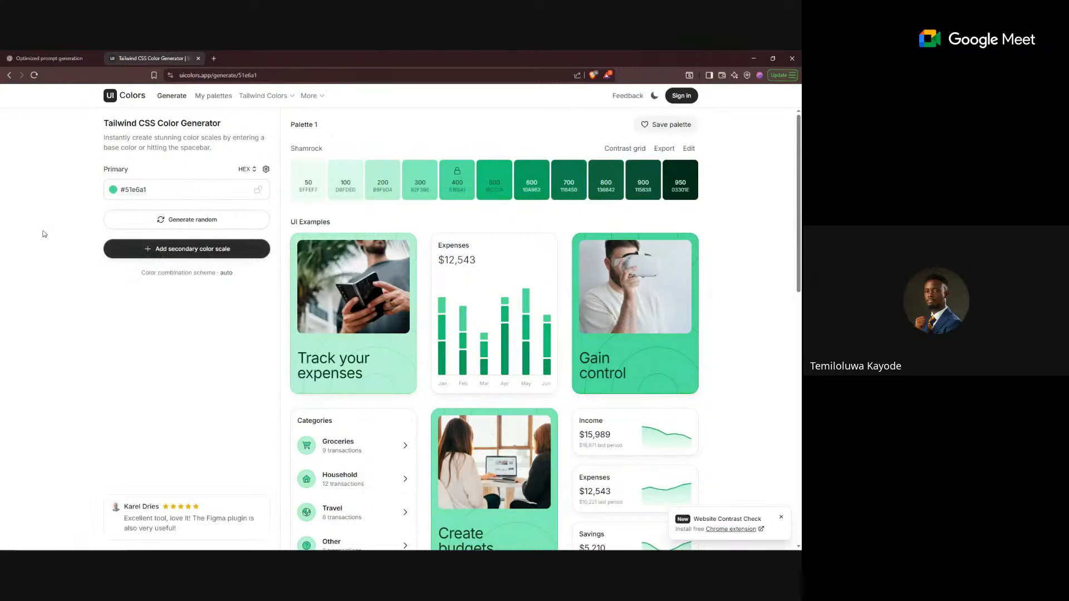
- Copy the shamrock palette's Tailwind 3 hex code and return to the UI Weekend file in Figma
left_click(664, 148)
left_click(558, 270)
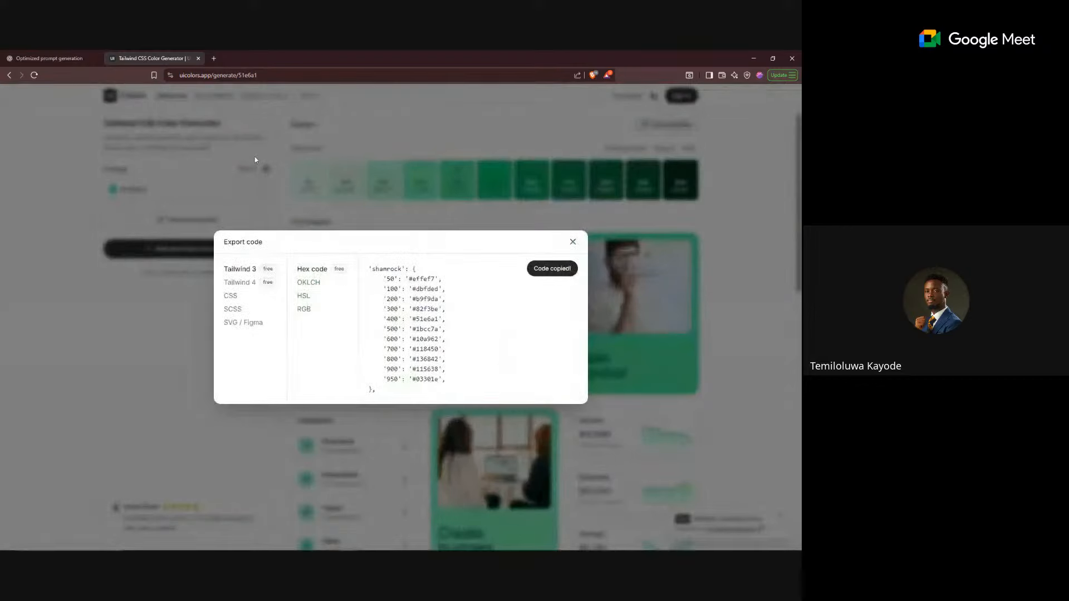
key("alt+Tab")
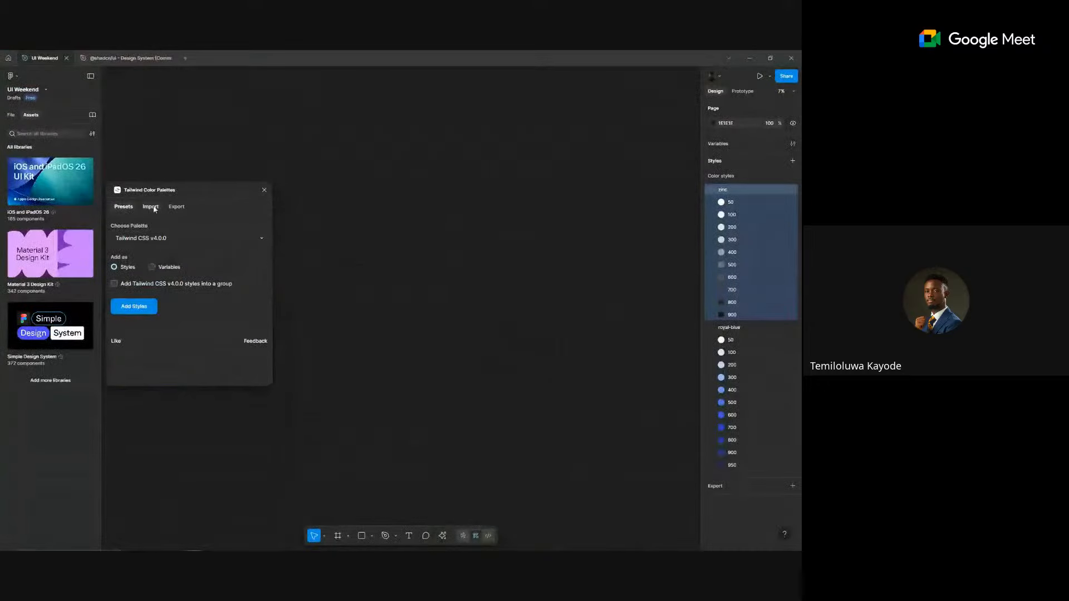
- Import the copied shamrock code, wrapped in curly braces, into the Tailwind Color Palettes plugin and add it as color styles
left_click(149, 210)
left_click(175, 264)
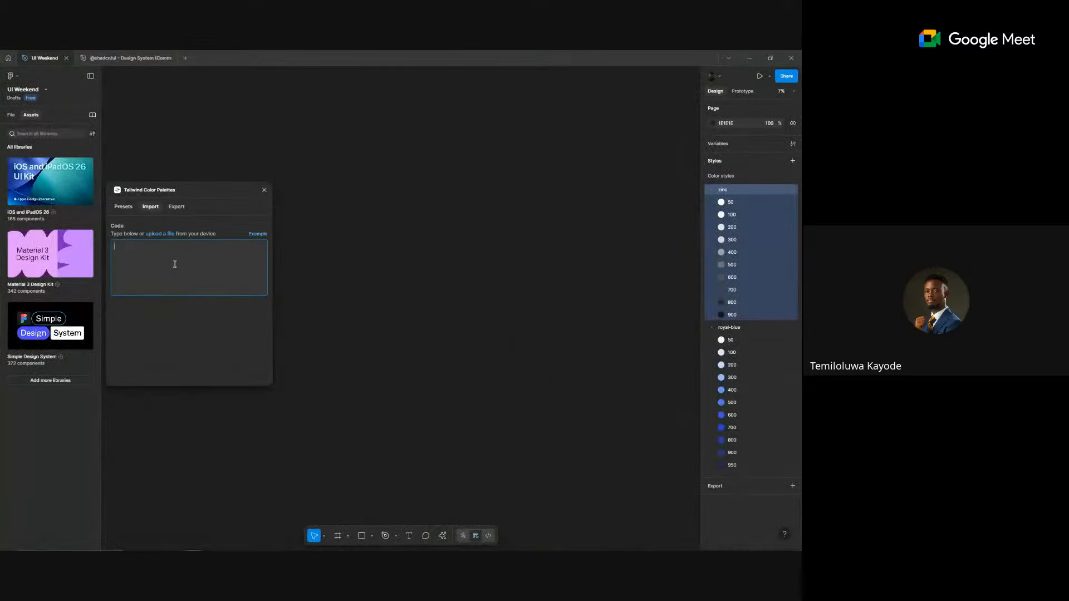
type("[")
key("BackSpace")
key("BackSpace")
type("{}")
key("ctrl+v")
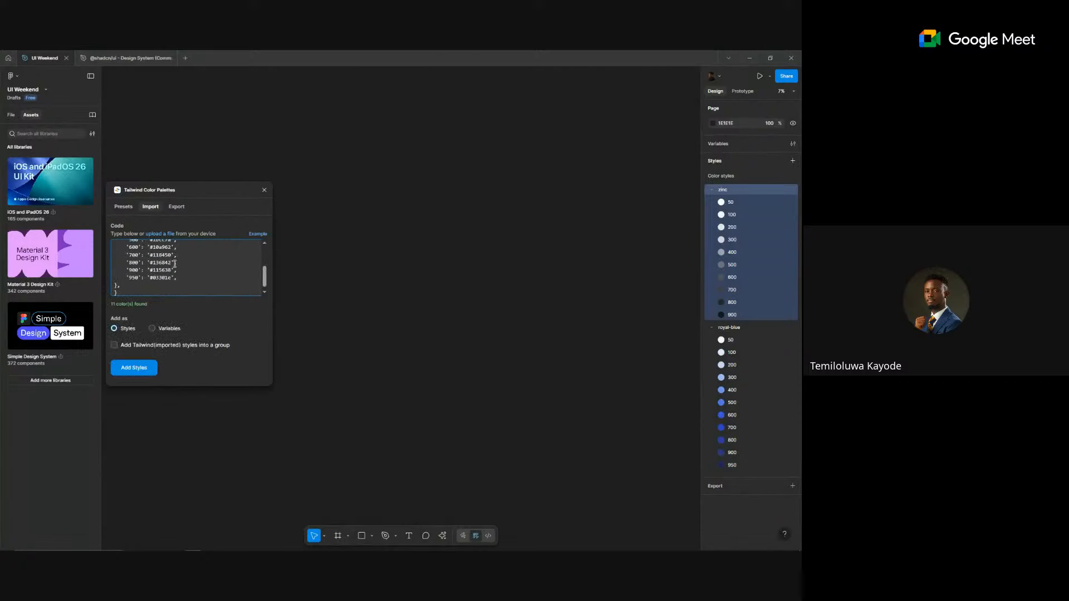
left_click(127, 372)
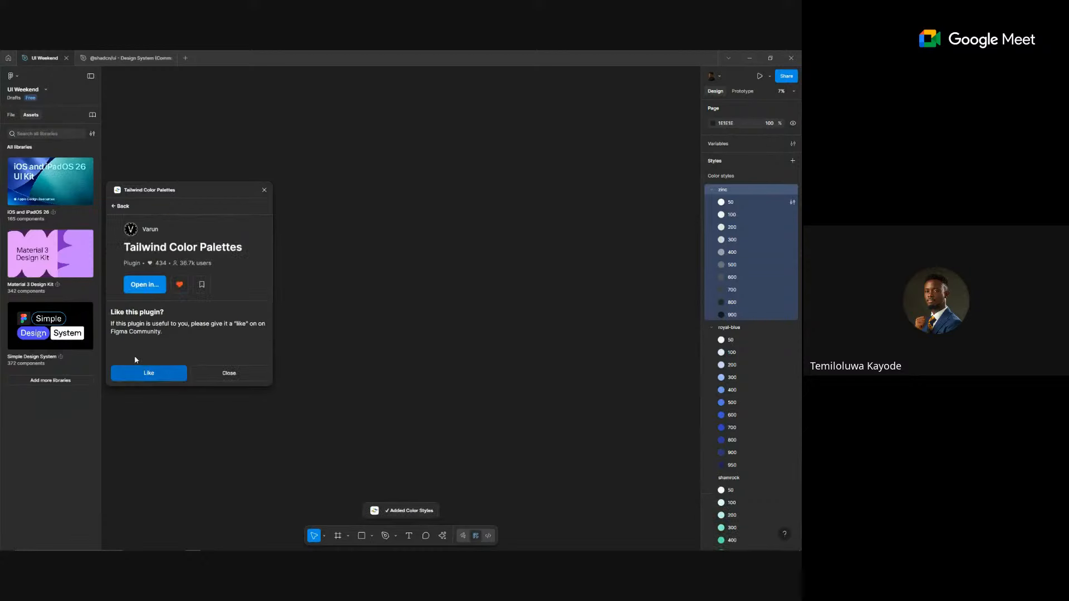
- Close the Tailwind Color Palettes plugin and create a white (FFFFFF) color style
left_click(264, 190)
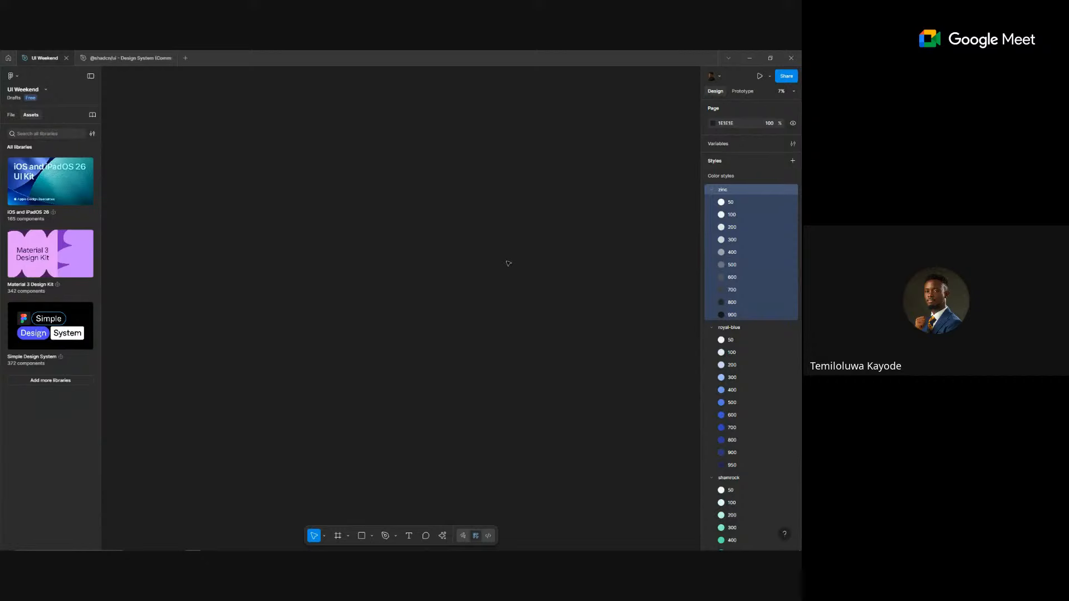
left_click(792, 161)
left_click(773, 186)
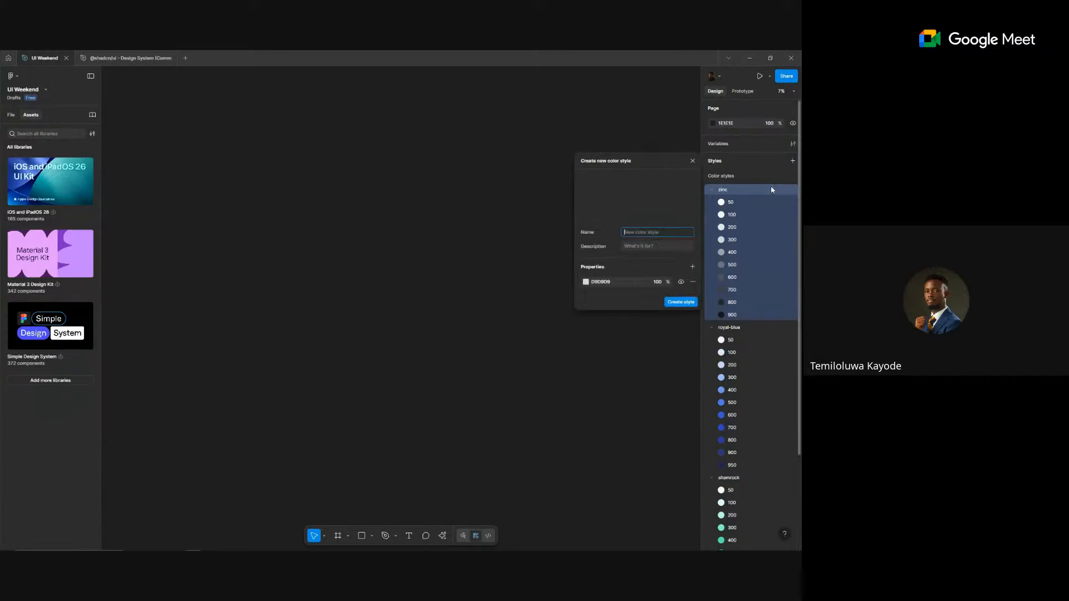
left_click(585, 282)
left_click(485, 351)
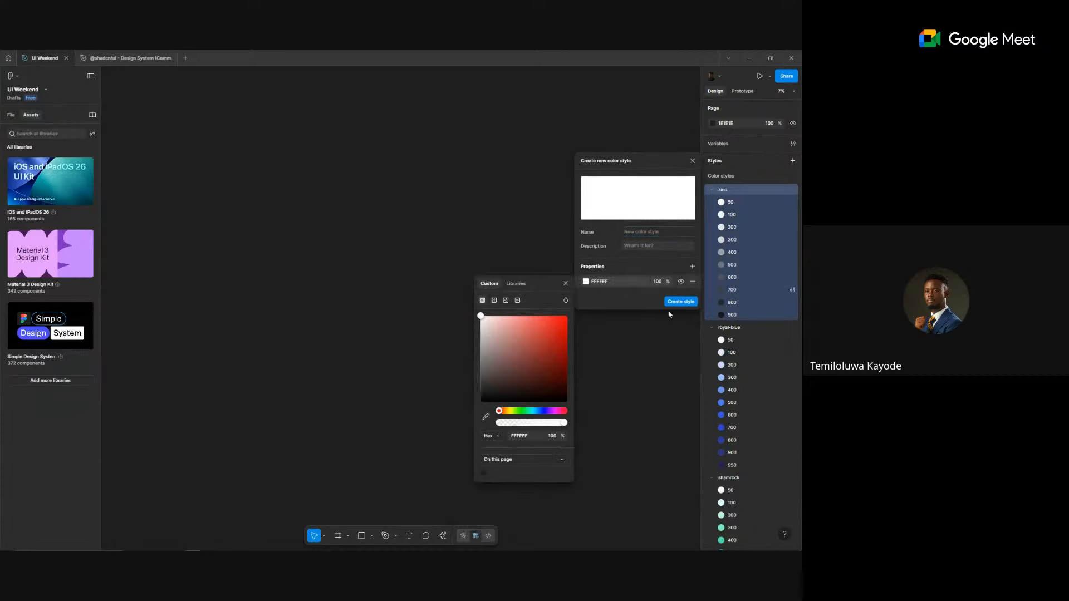
left_click(680, 301)
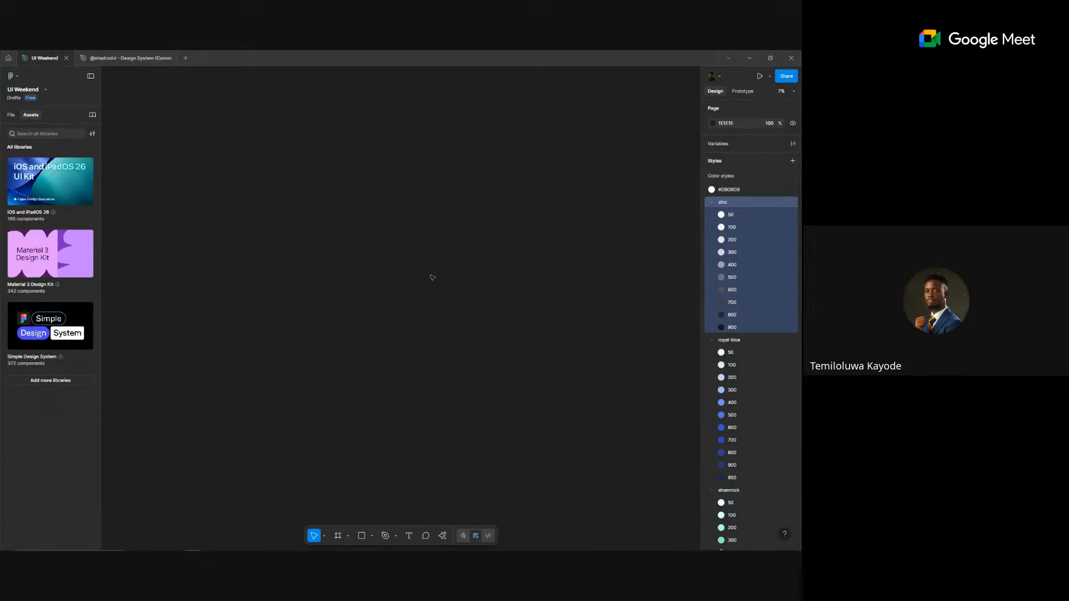
- Add a text layer reading "Care" on the empty canvas and select all its text
key("alt+Tab")
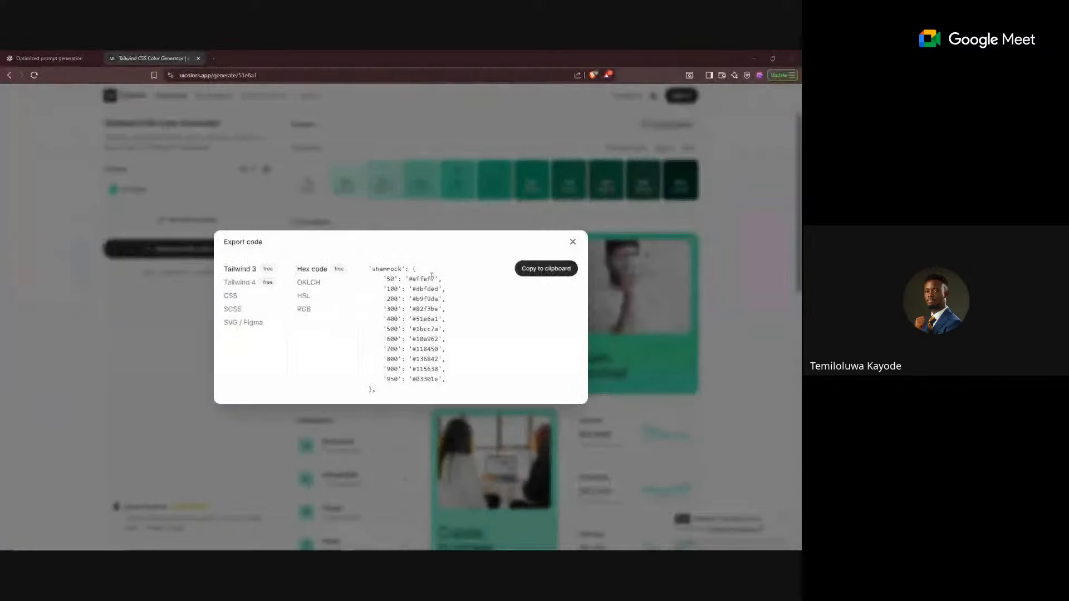
key("alt+Tab")
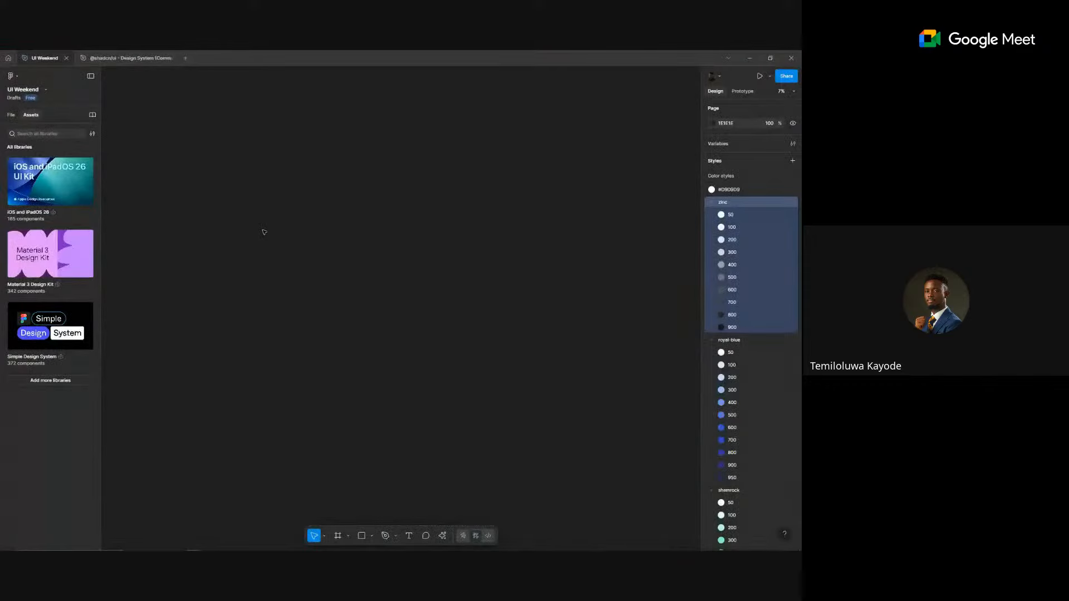
left_click(407, 536)
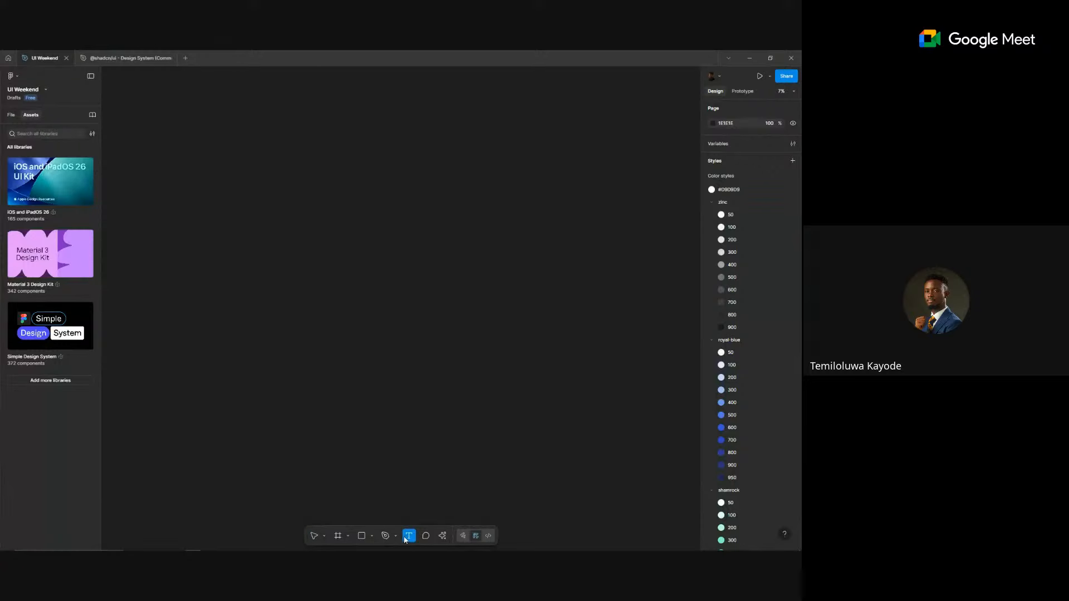
left_click(257, 303)
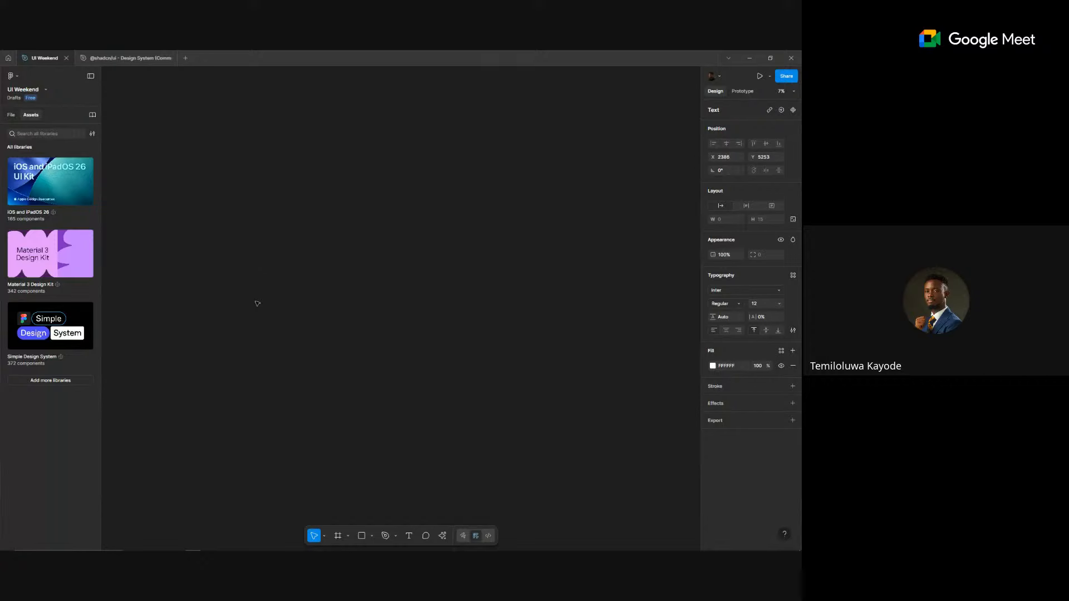
scroll(259, 263, "up", 2)
scroll(259, 263, "up", 10)
scroll(432, 255, "up", 2)
key("ctrl+a")
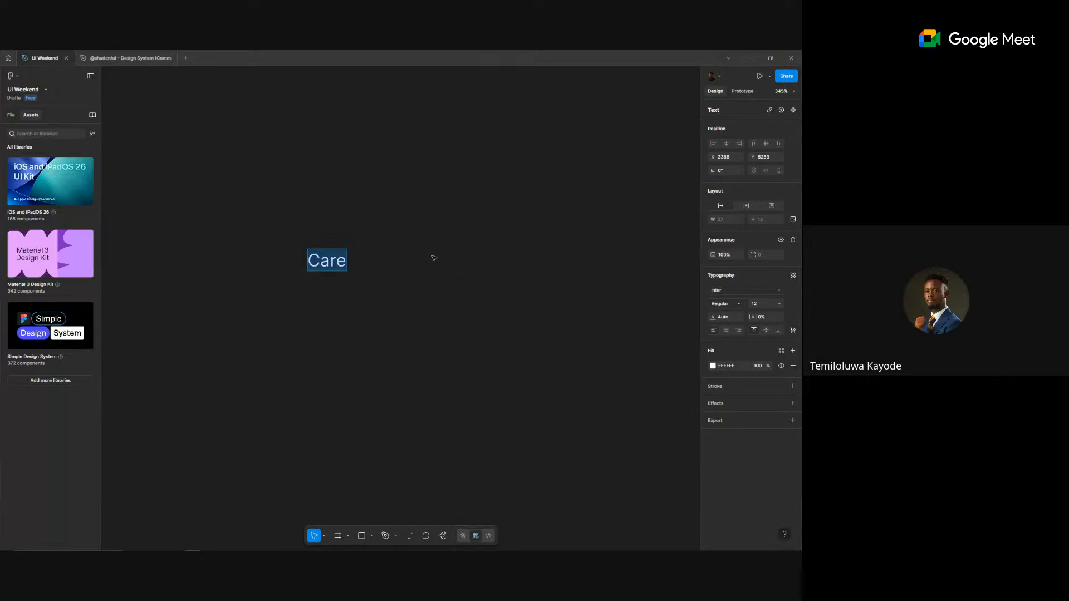
- Replace the "Care" text with the brand name "Jerra"
key("alt+Tab")
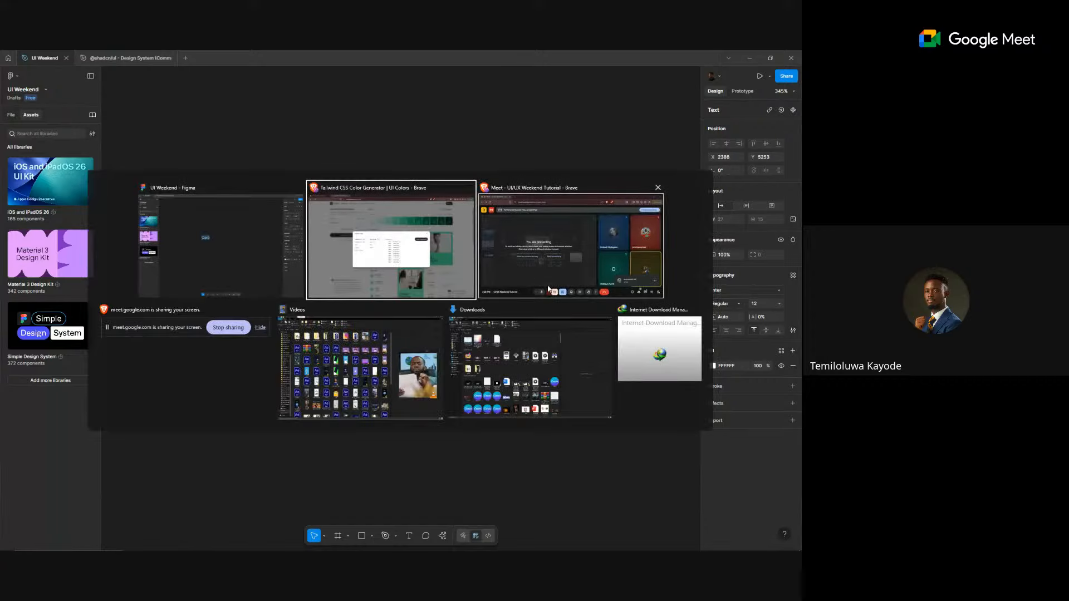
left_click(180, 240)
double_click(328, 263)
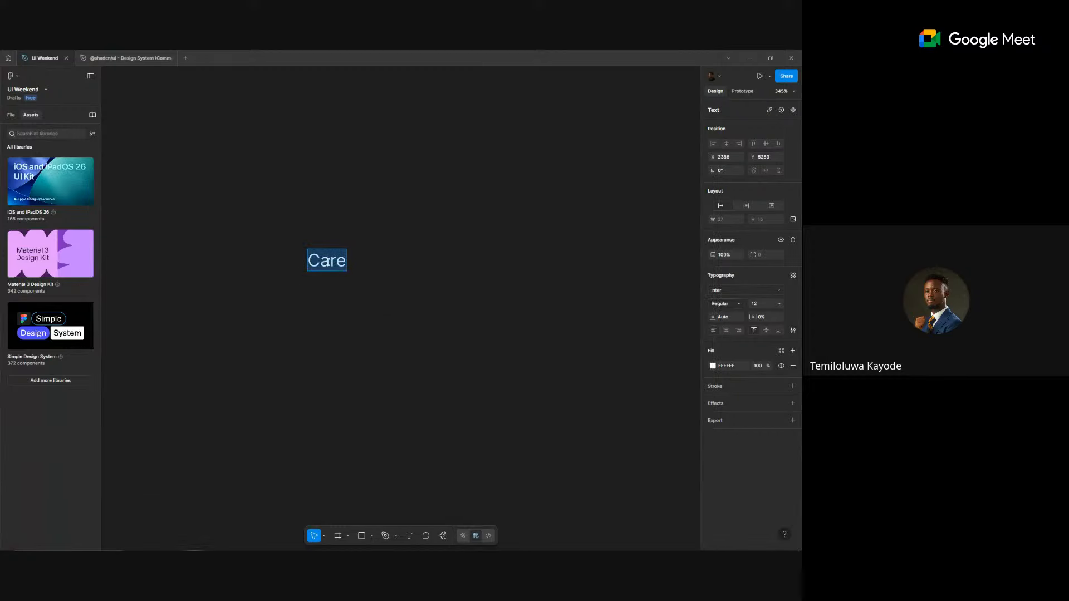
type("JU")
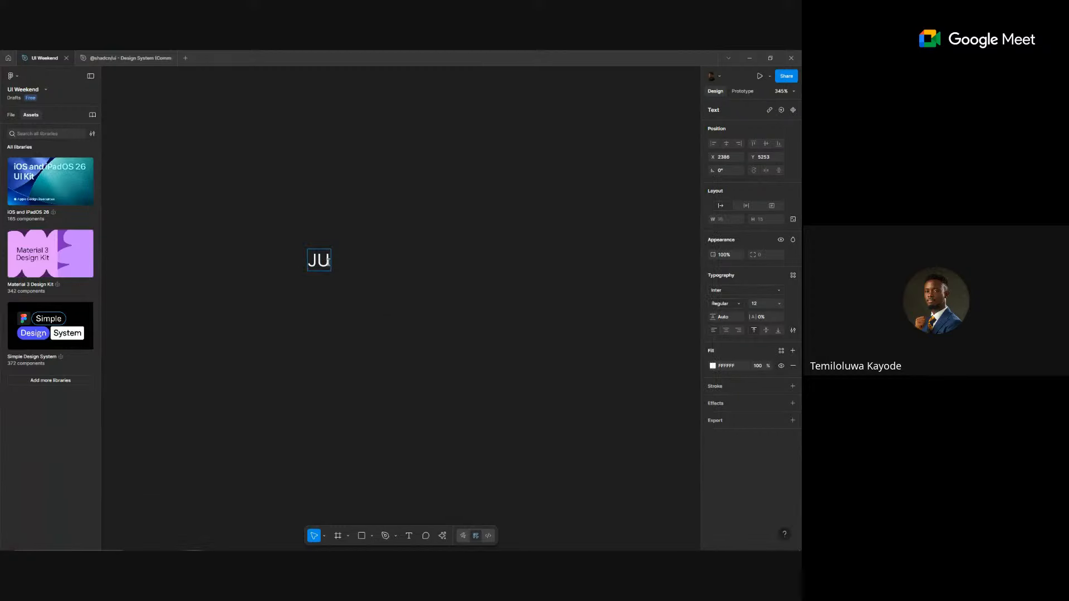
key("BackSpace")
type("erra")
key("Escape")
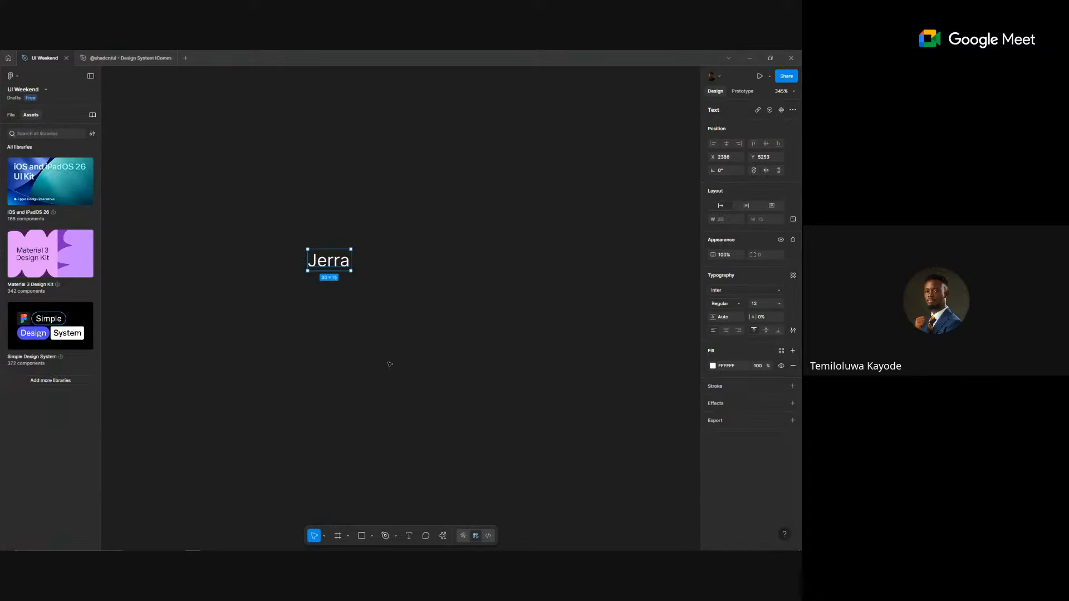
- Set the font of the Jerra text to Gimbal Extended
left_click(745, 291)
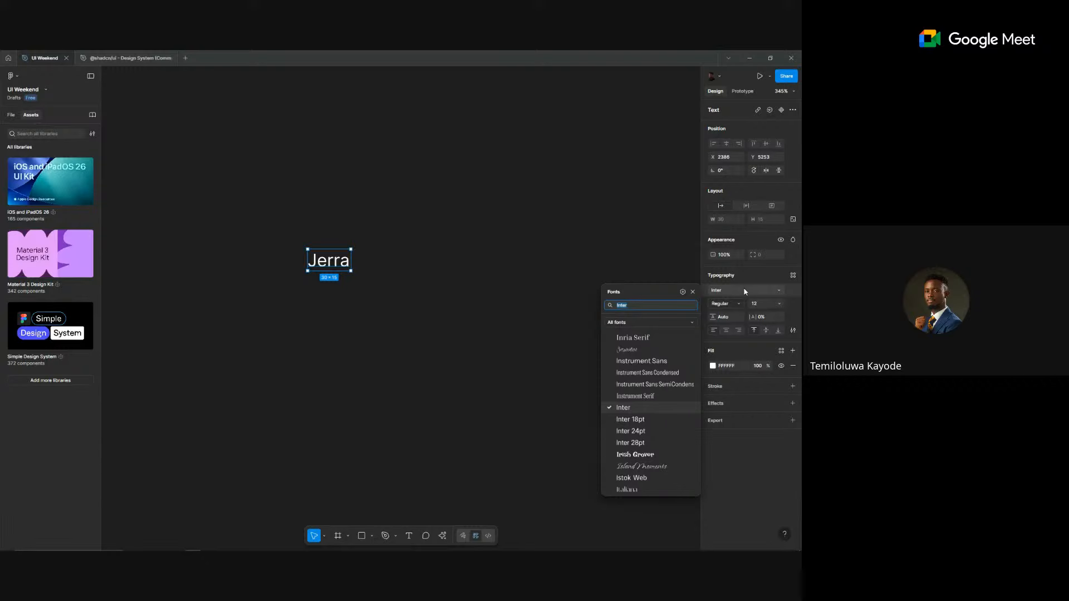
type("gimbal")
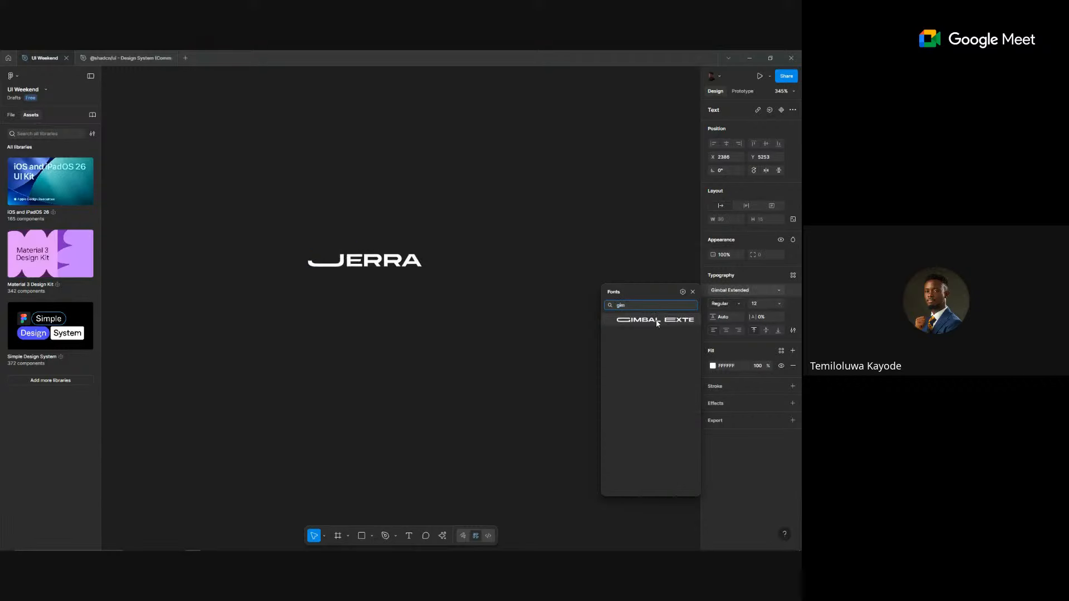
left_click(656, 319)
- Replace the first letter of the Jerra text with a lowercase "j" and move the text slightly up
double_click(348, 260)
mouse_move(347, 260)
left_mouse_down()
mouse_move(321, 266)
mouse_move(358, 265)
left_mouse_up()
type("j")
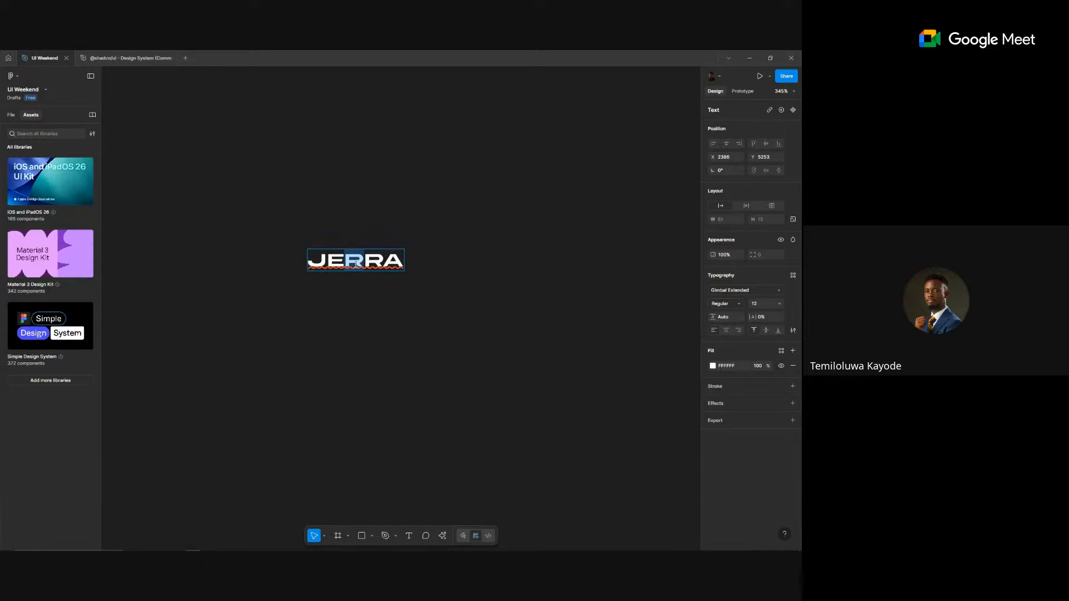
left_click(341, 341)
left_click_drag(363, 264, 369, 242)
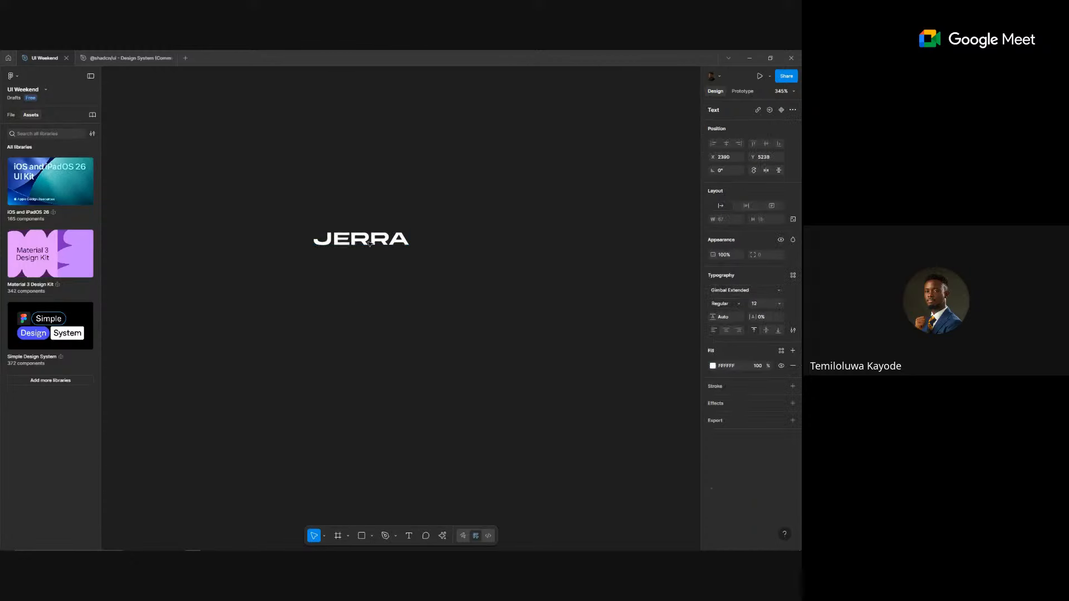
left_click(359, 304)
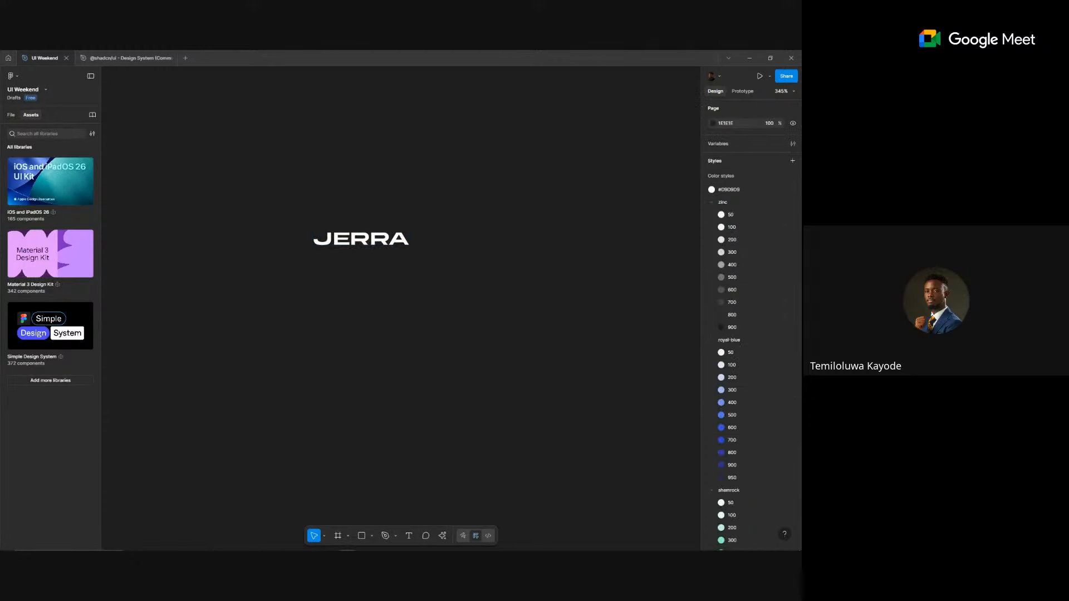
right_click(523, 344)
left_click(288, 366)
left_click_drag(356, 240, 338, 271)
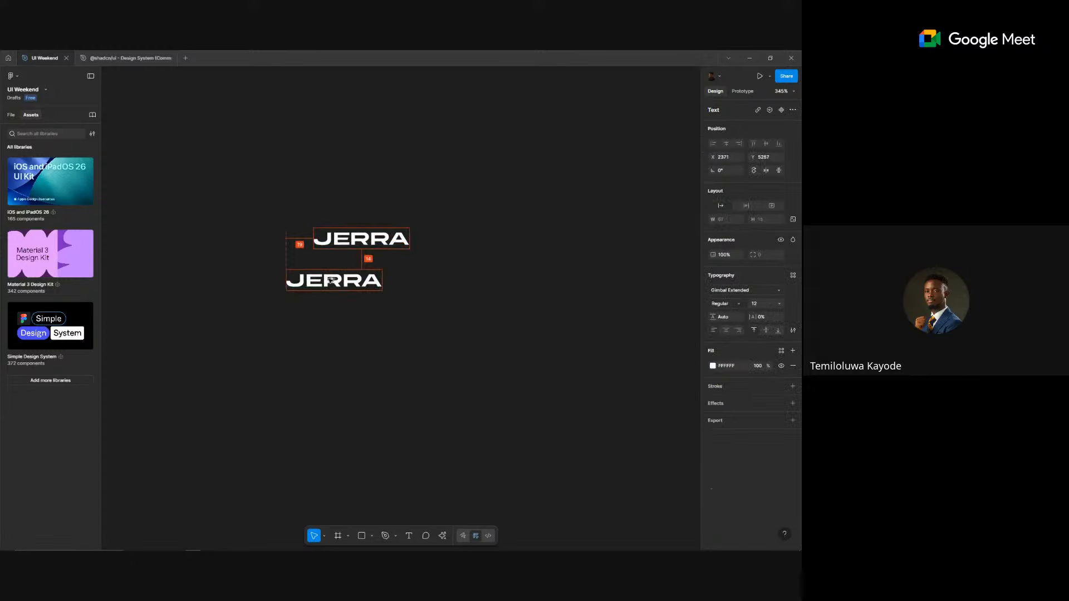
key("Delete")
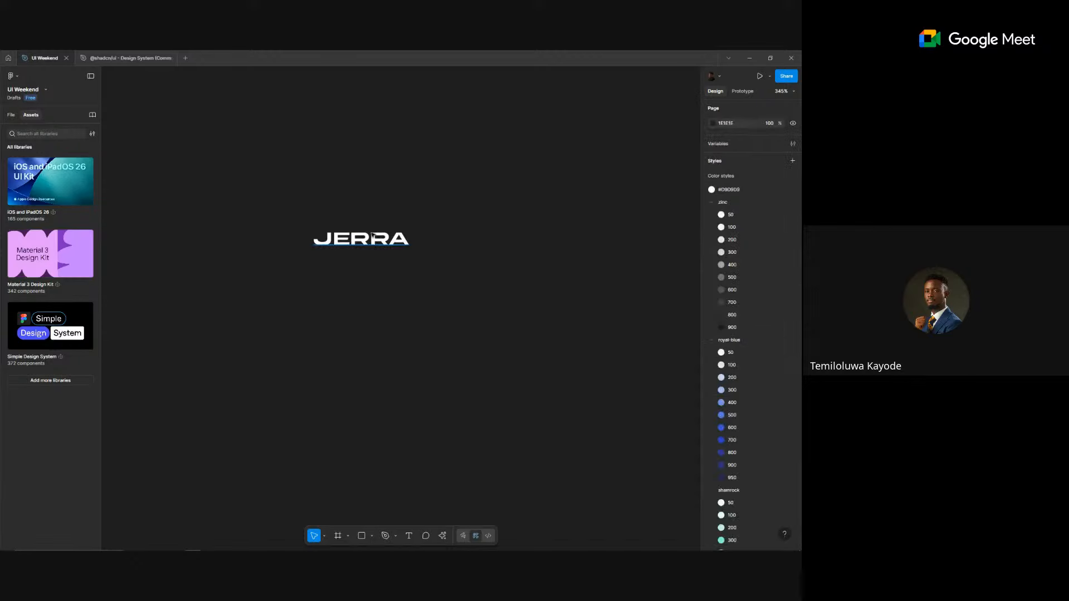
double_click(366, 240)
key("Escape")
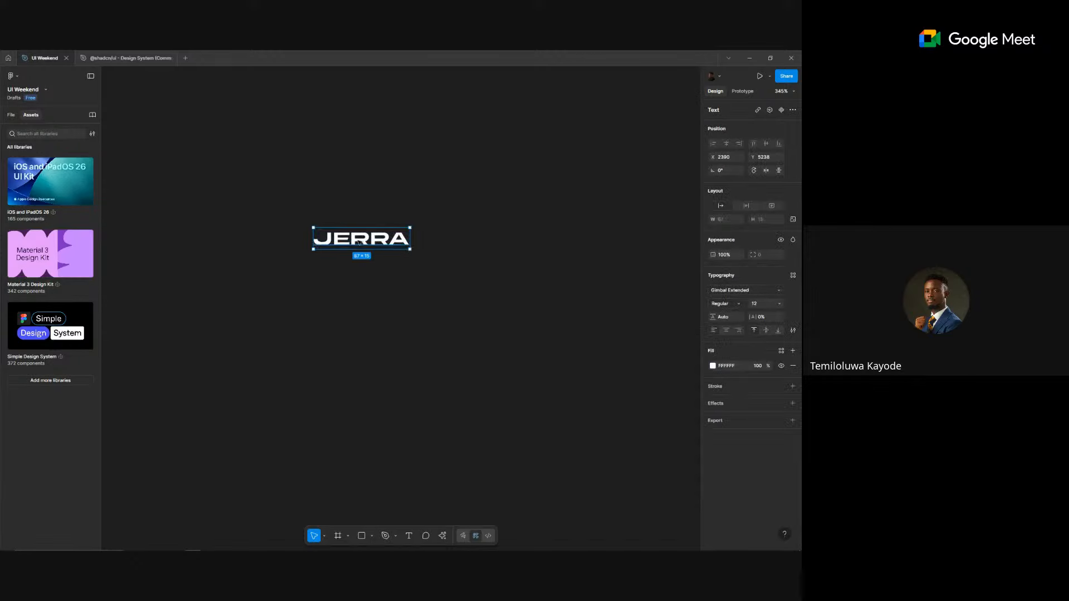
double_click(360, 240)
left_click_drag(352, 240, 363, 241)
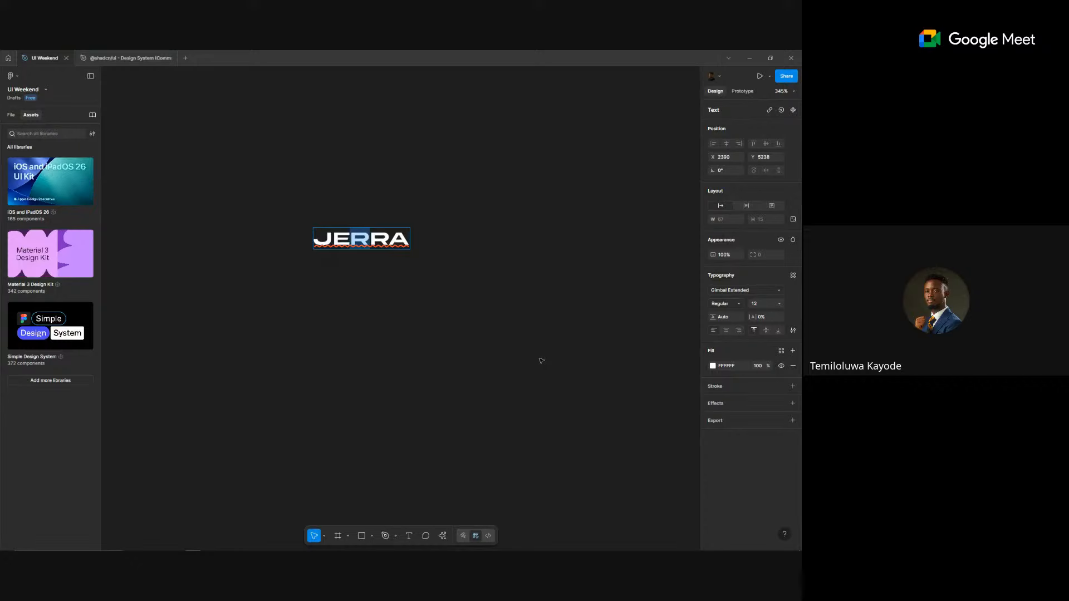
left_click(444, 297)
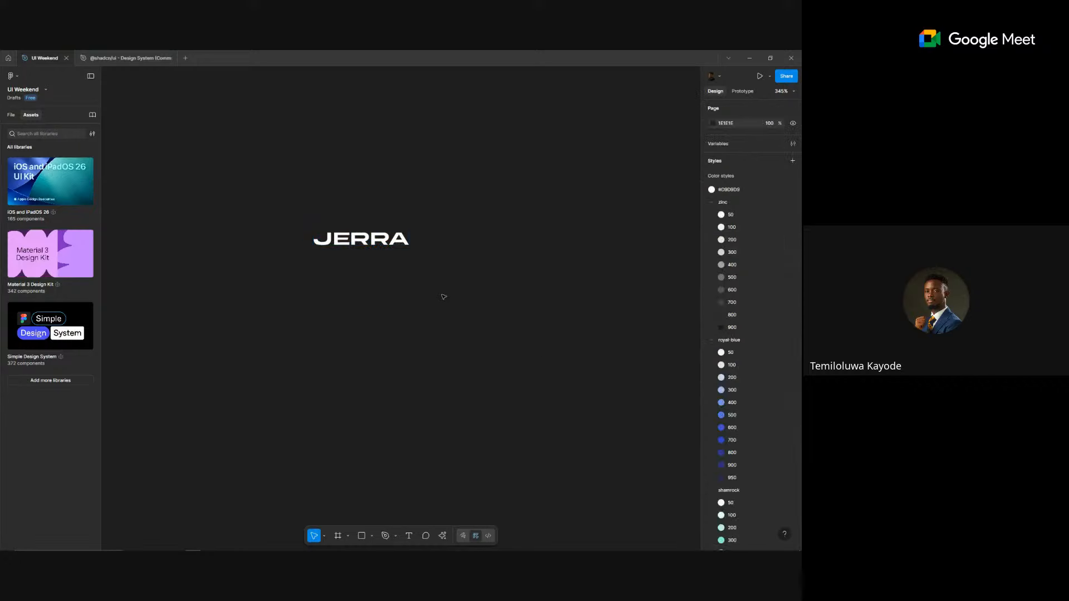
- Set the font size of the JERRA text to 24
scroll(444, 297, "down", 5)
left_click(420, 279)
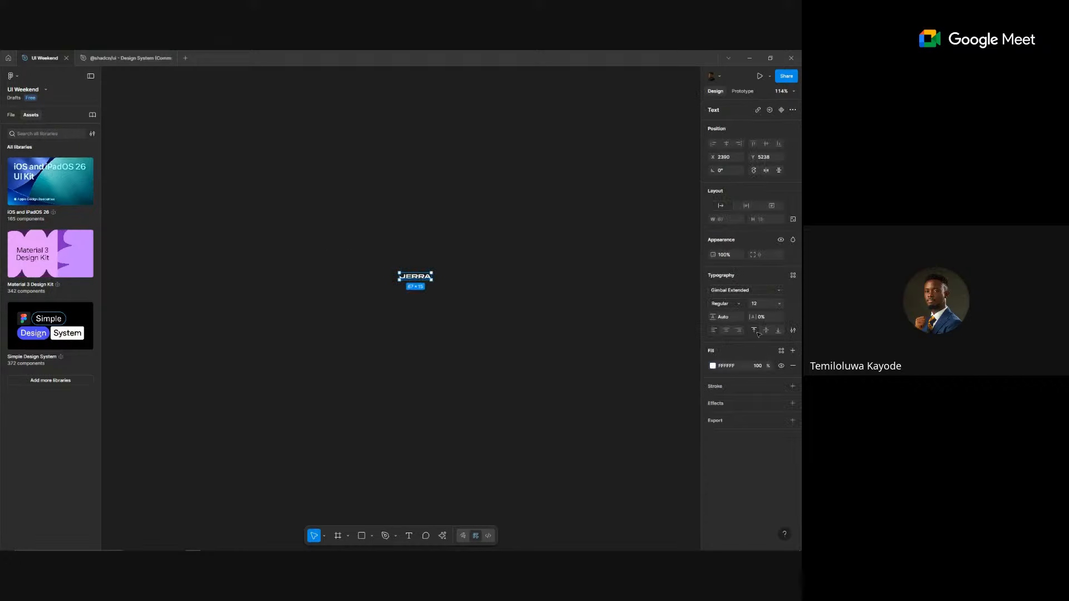
left_click(774, 308)
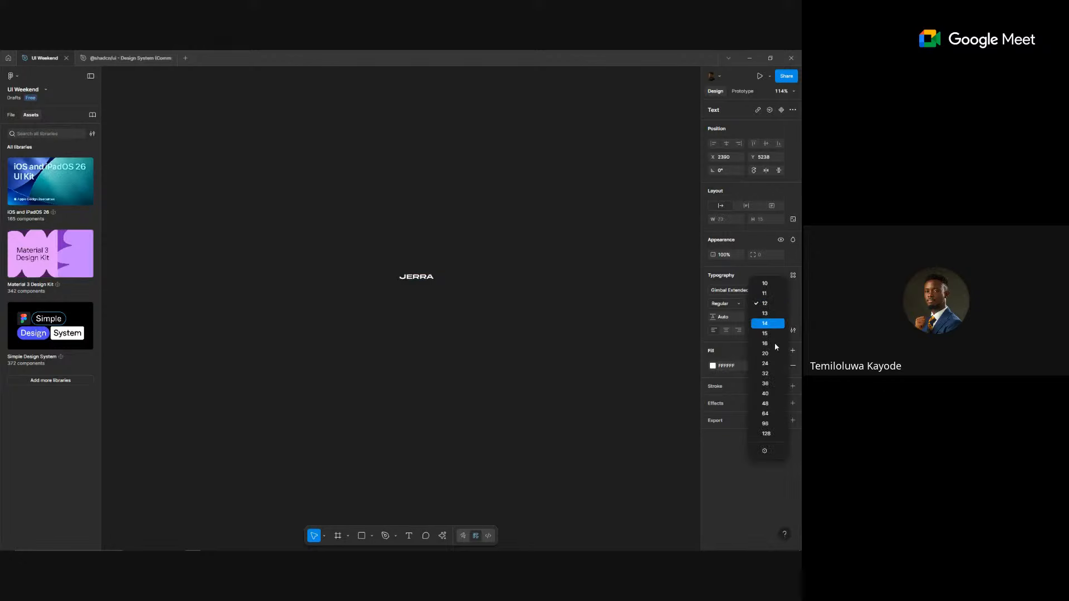
left_click(773, 365)
left_click(525, 357)
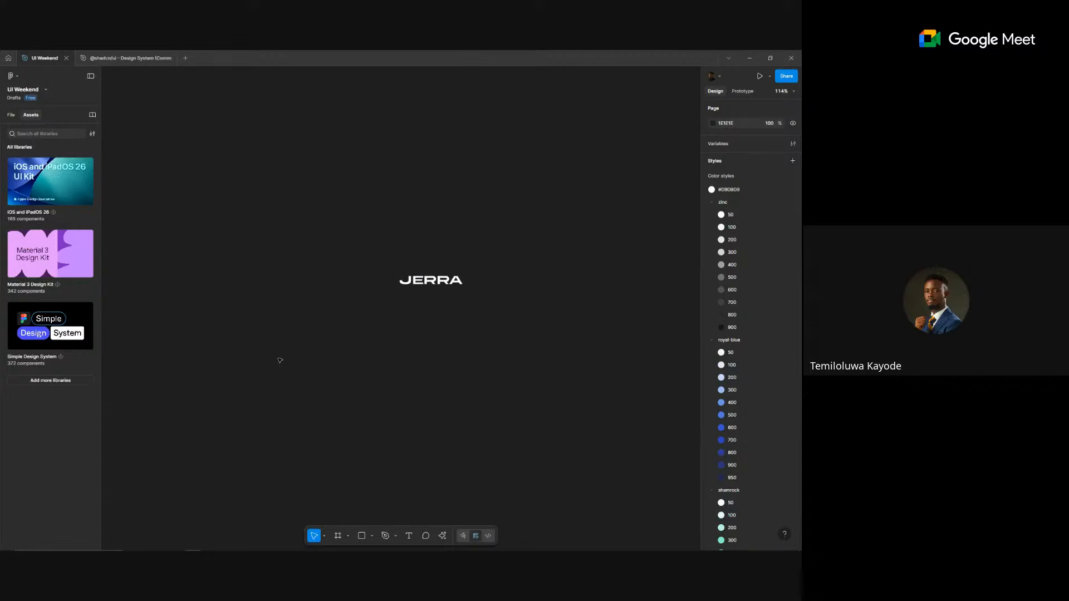
scroll(527, 334, "down", 3)
left_click_drag(575, 301, 390, 344)
scroll(313, 334, "down", 5)
scroll(508, 339, "down", 1)
left_click(113, 56)
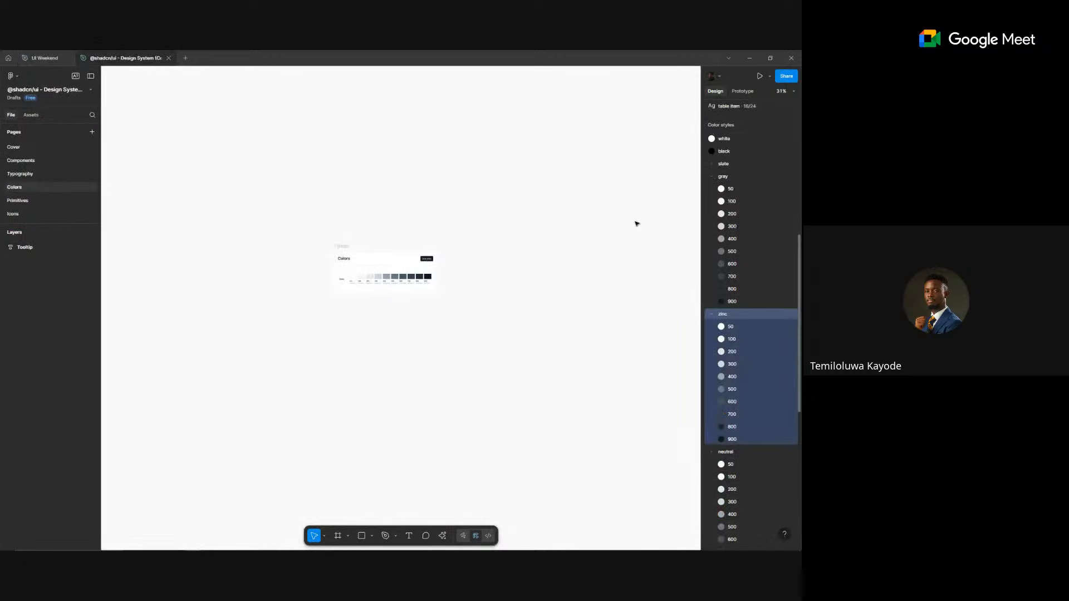
scroll(729, 208, "up", 4)
scroll(727, 203, "up", 3)
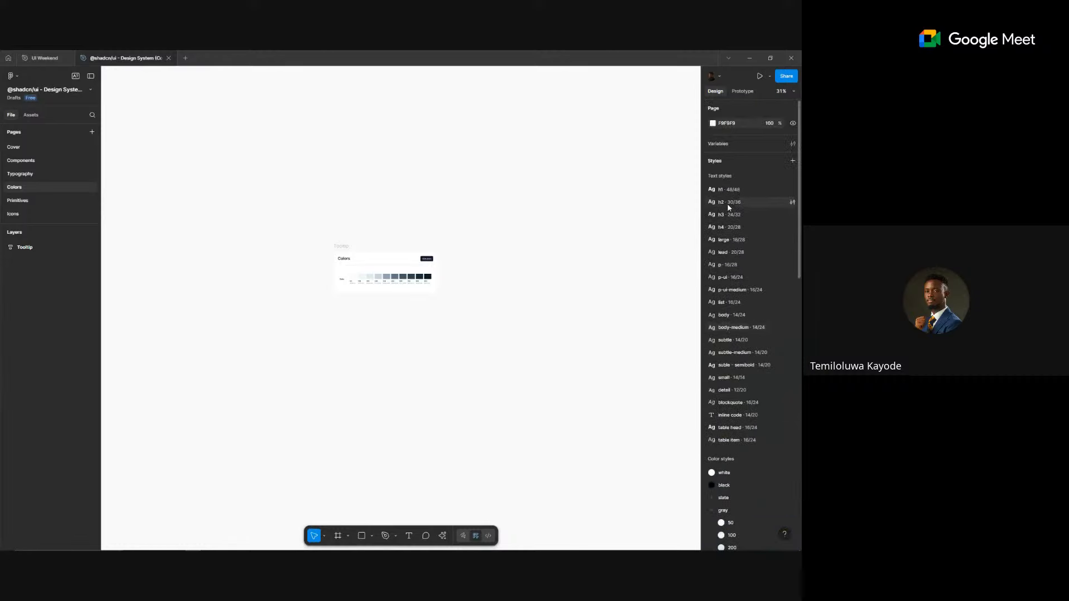
left_click(733, 188)
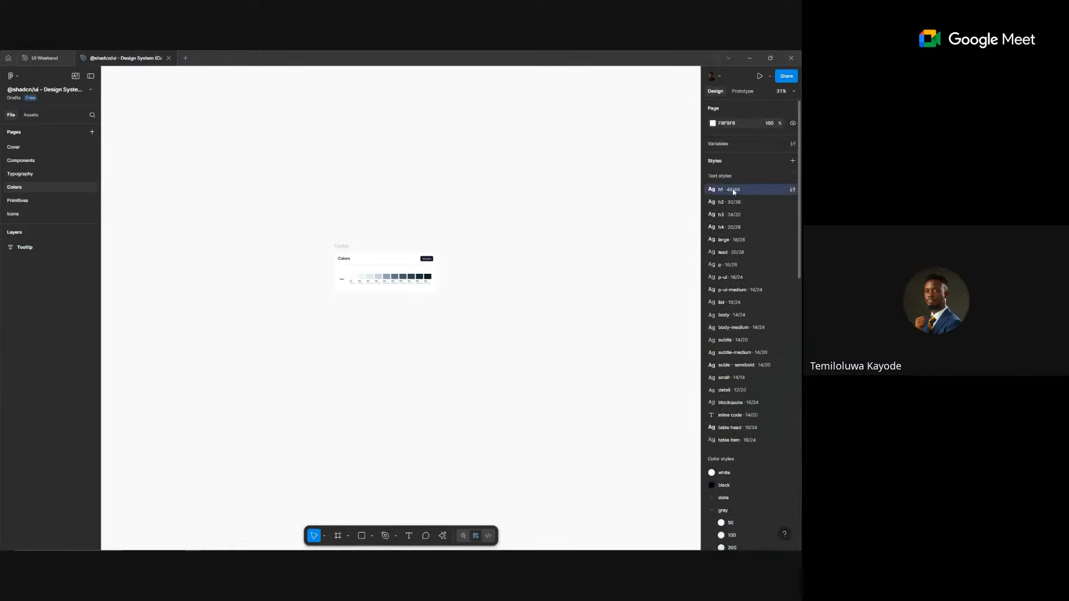
left_click(744, 441, "shift")
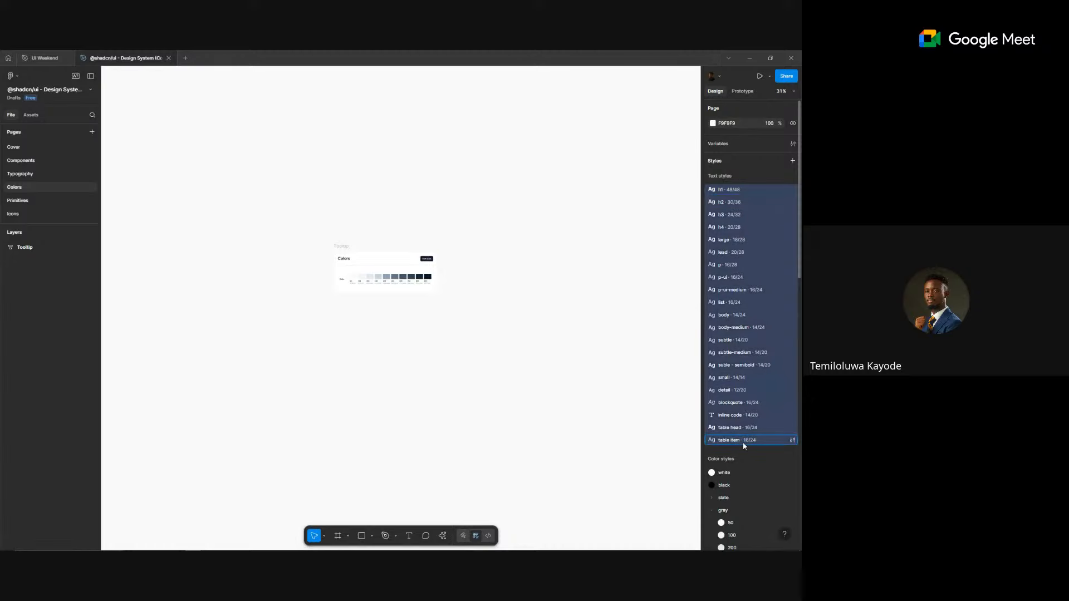
key("ctrl+x")
key("ctrl+z")
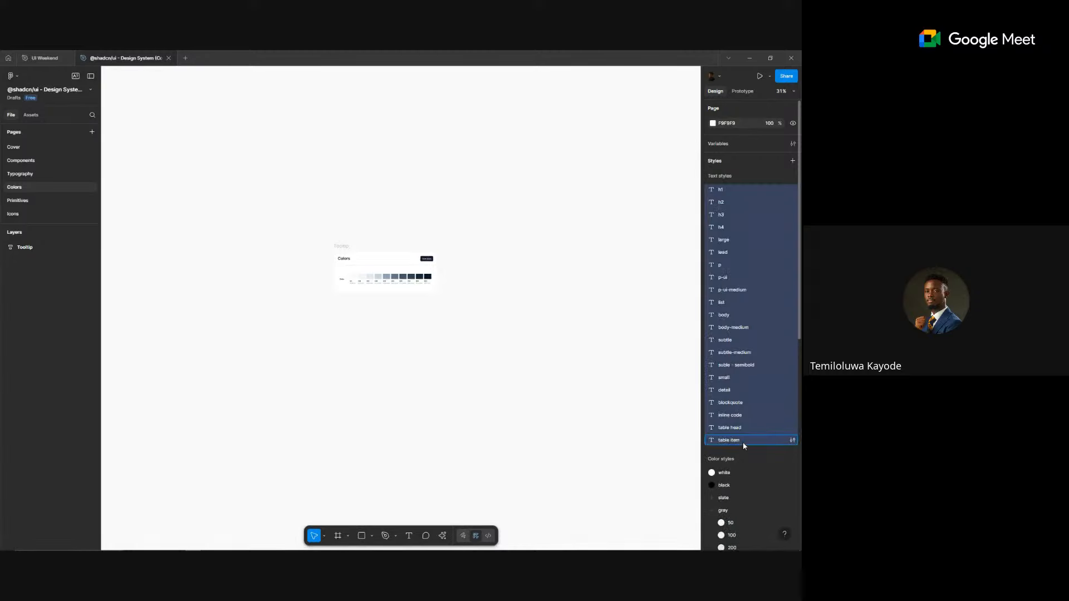
left_click(44, 58)
key("ctrl+v")
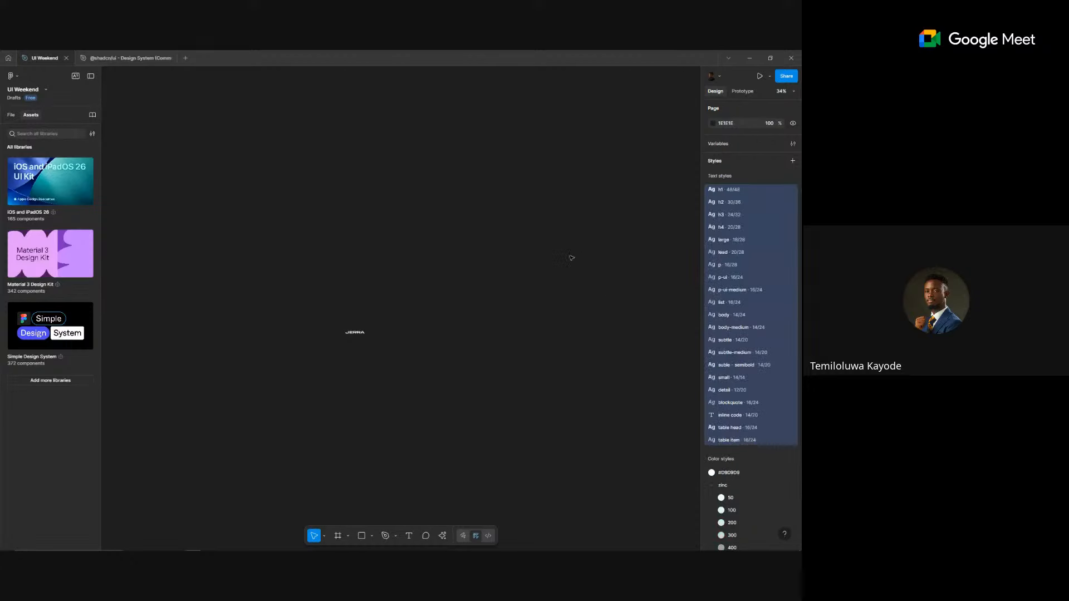
- Inspect the properties of the h4 text style in the UI Weekend file and close its editor
left_click(792, 227)
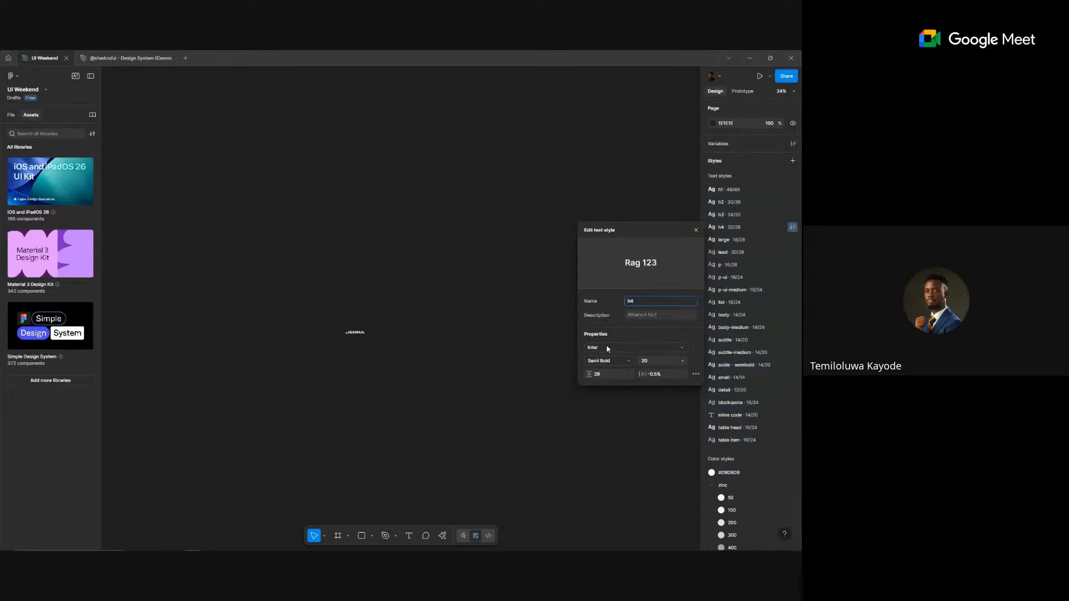
left_click(512, 325)
- Run the saved Batch Styler plugin on the UI Weekend file and look through its list of text styles
right_click(512, 324)
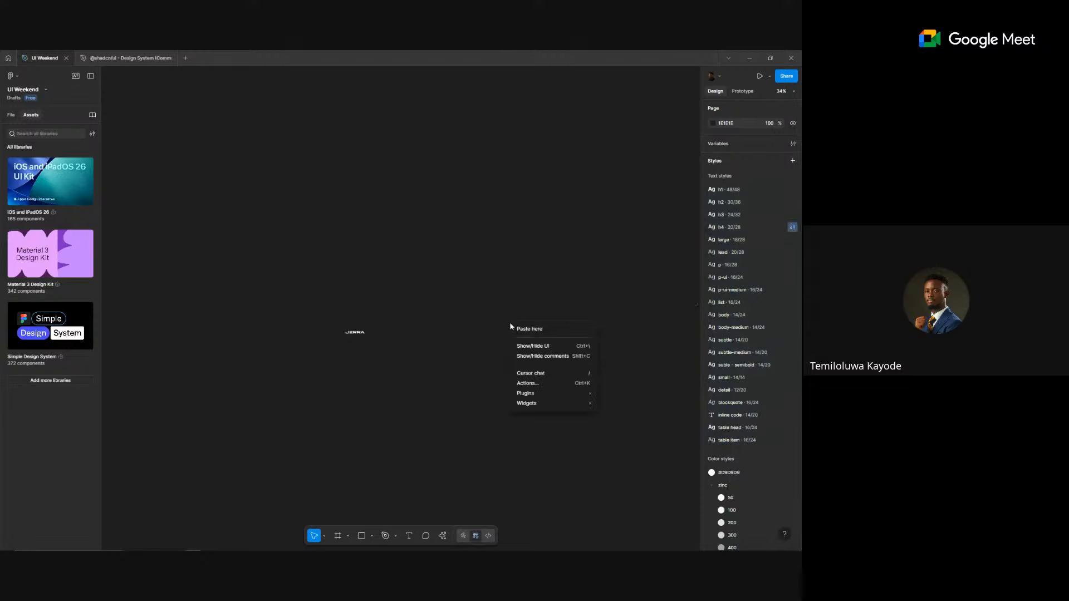
mouse_move(546, 394)
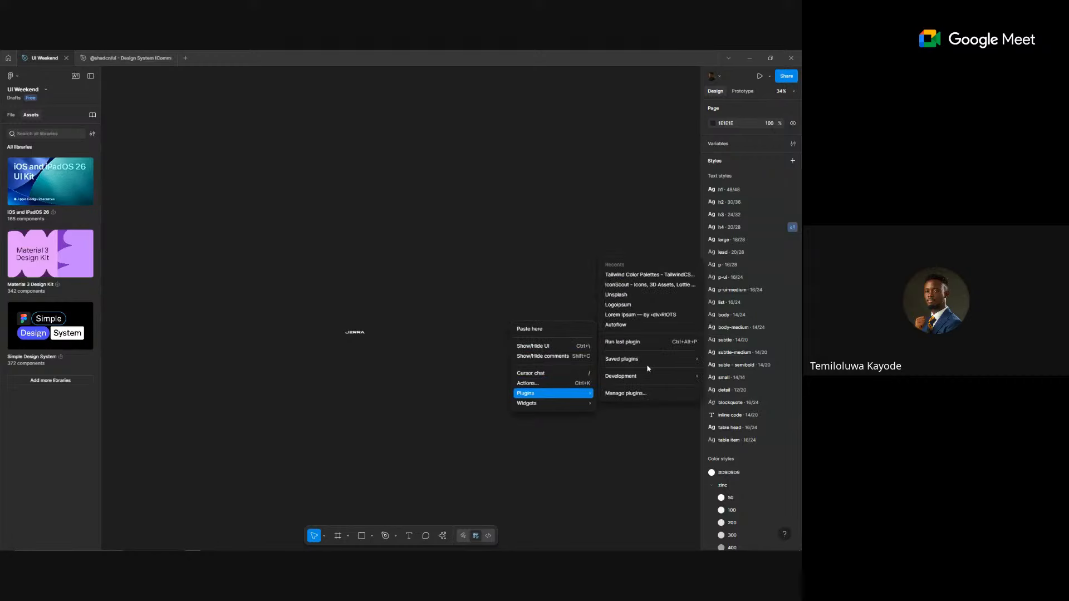
mouse_move(641, 358)
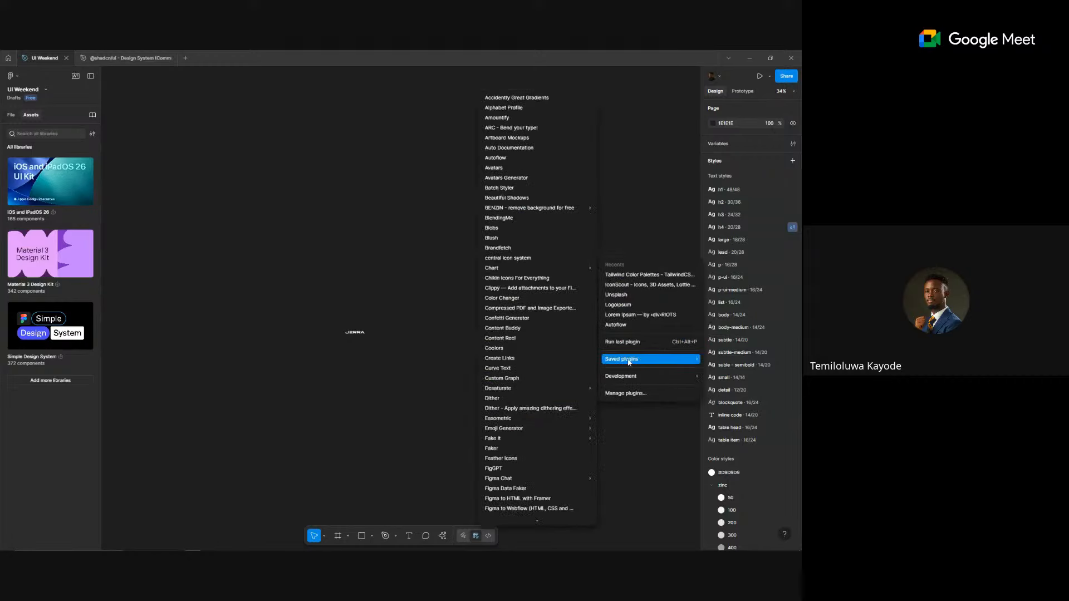
left_click(530, 188)
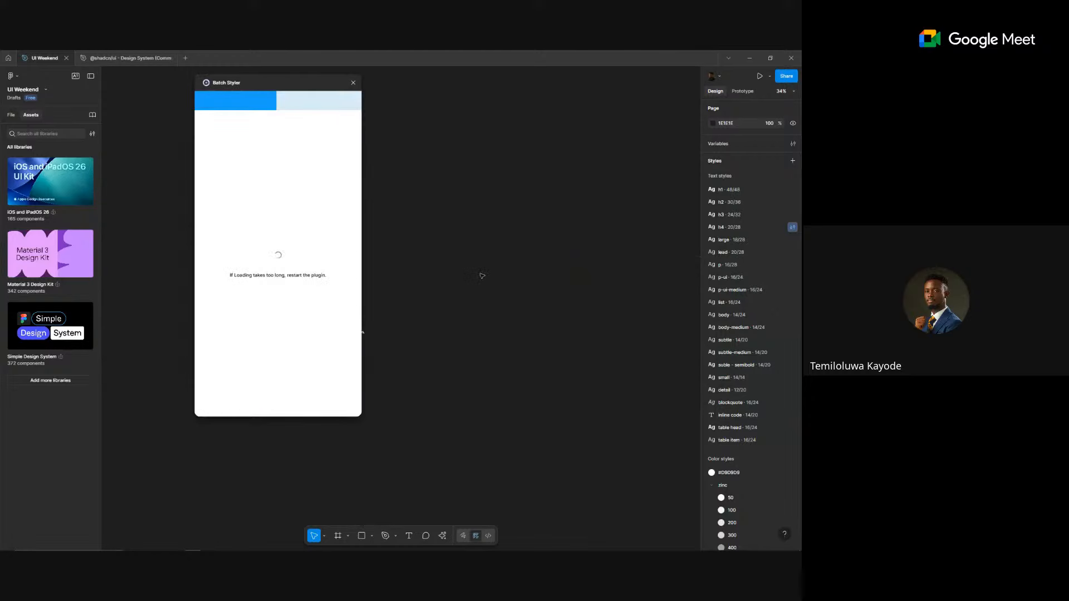
scroll(234, 178, "down", 3)
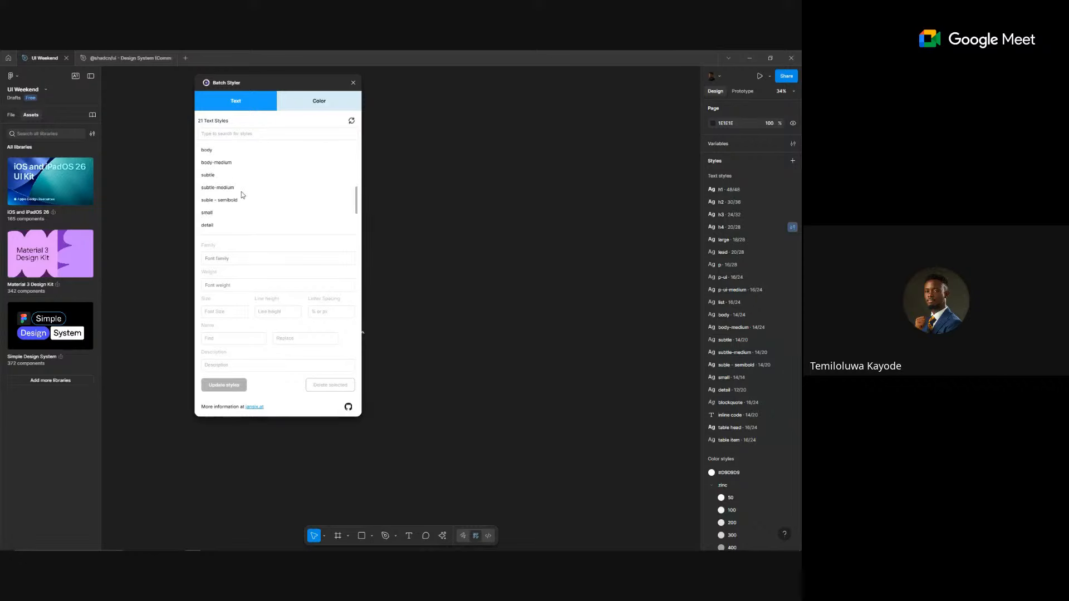
scroll(242, 192, "down", 2)
scroll(736, 235, "down", 3)
scroll(736, 234, "up", 3)
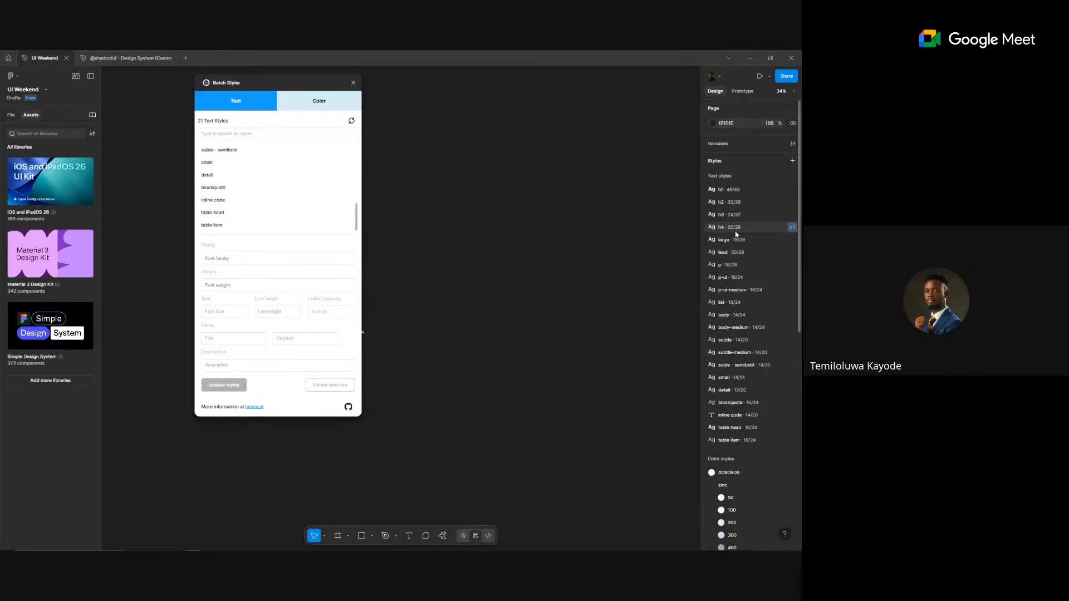
left_click(124, 58)
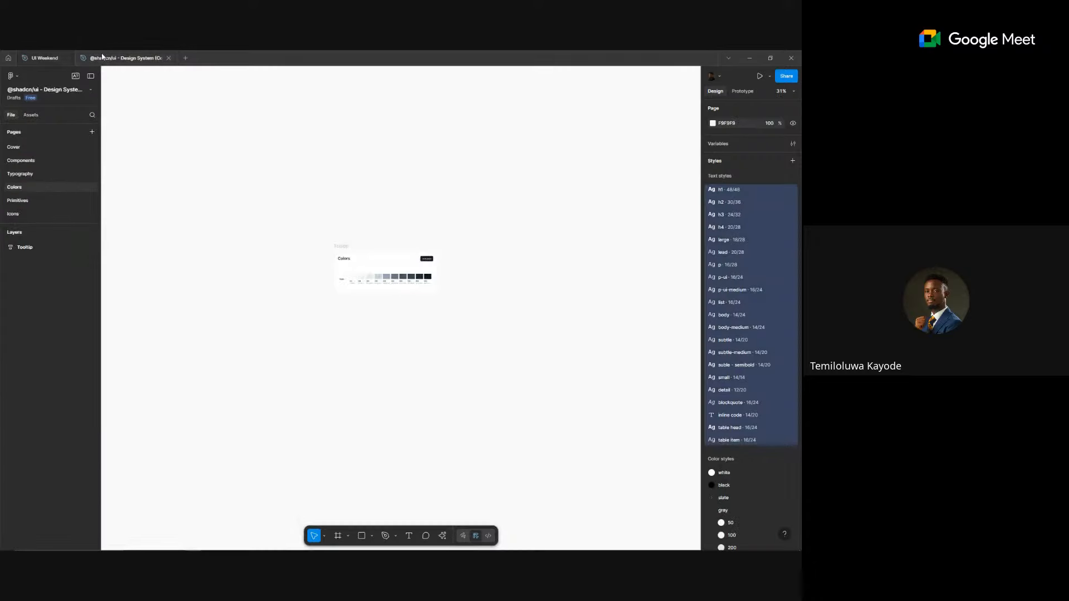
scroll(724, 223, "down", 3)
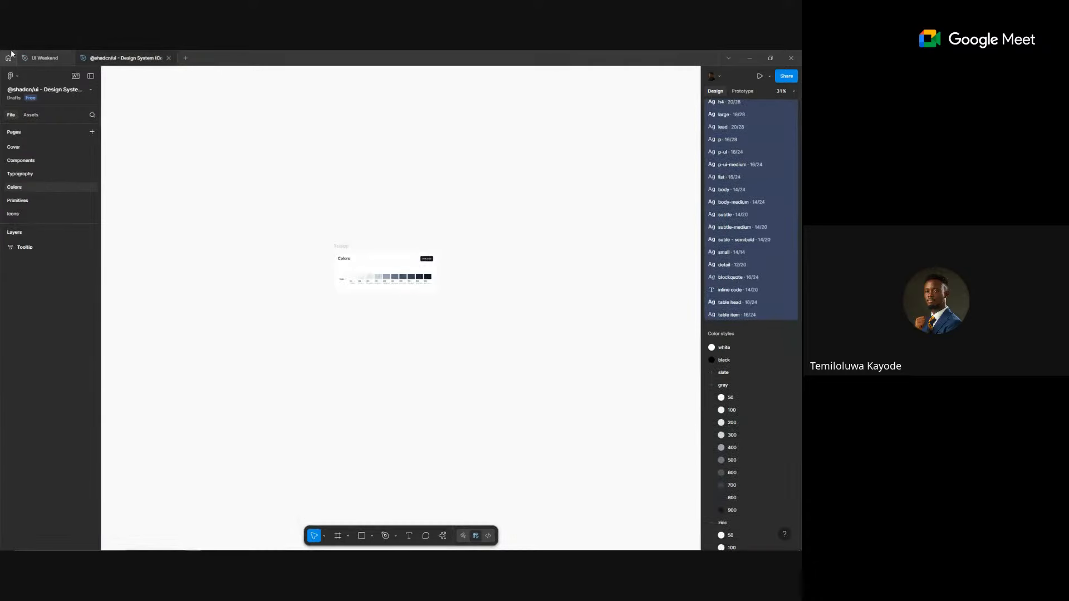
left_click(41, 58)
- Select all text styles in the Batch Styler list
left_click(246, 175)
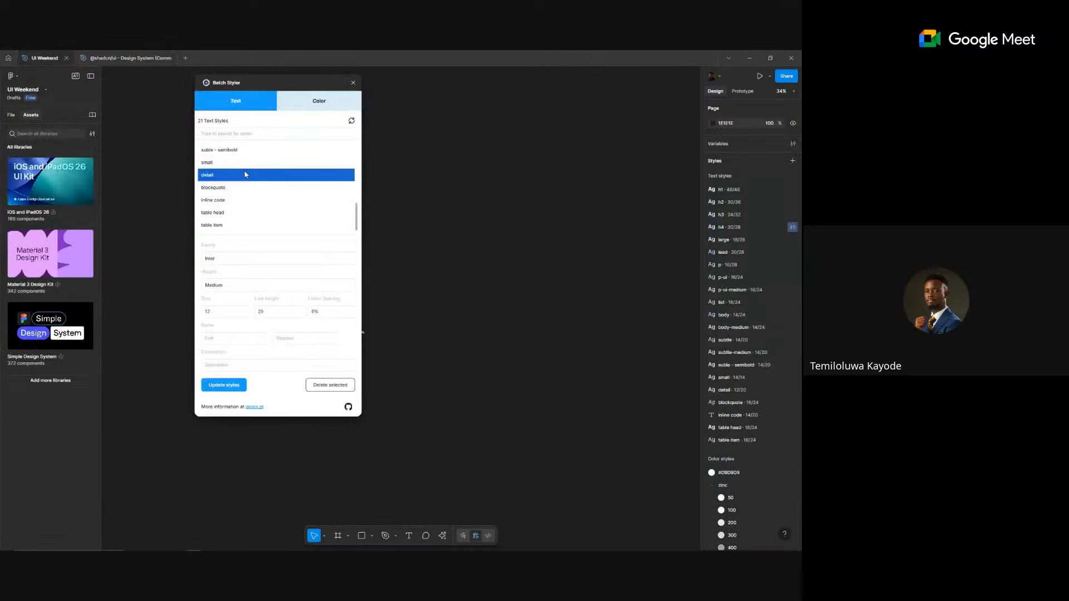
key("ctrl+a")
left_click(268, 259)
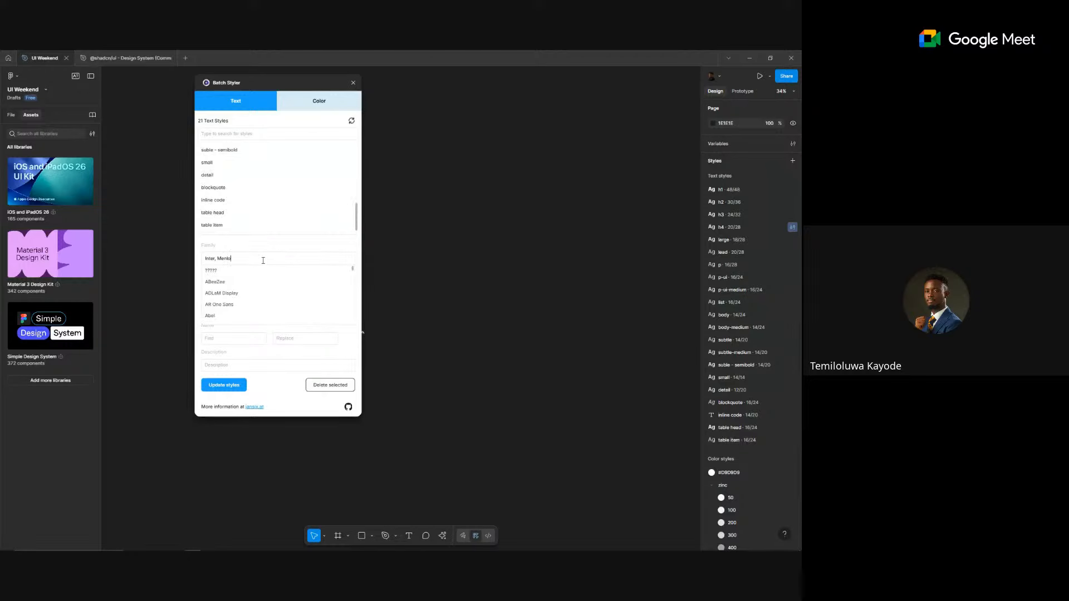
key("ctrl+a")
type("in")
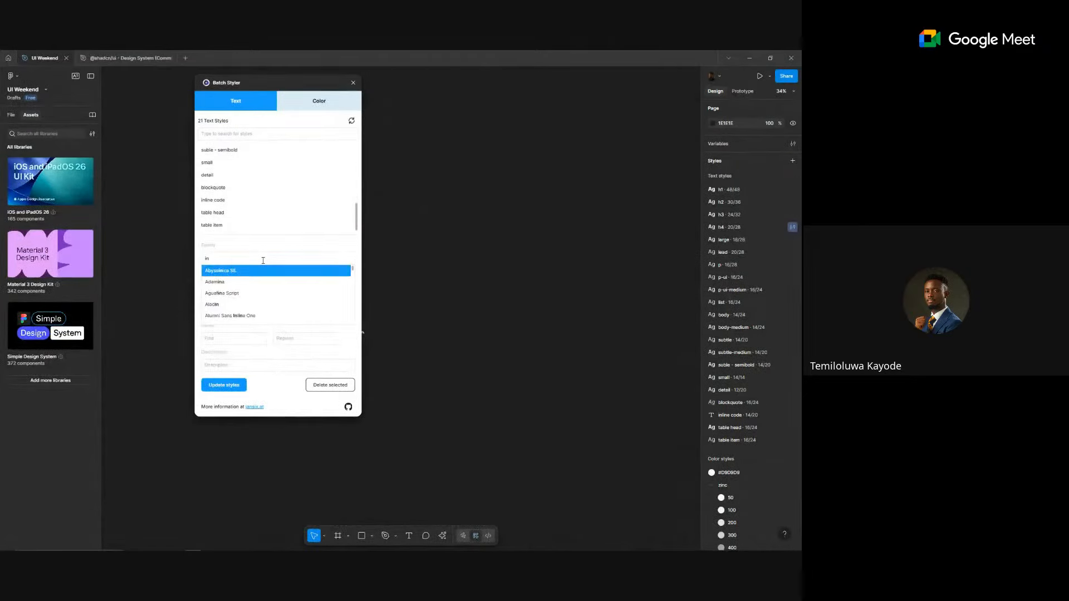
type("ter")
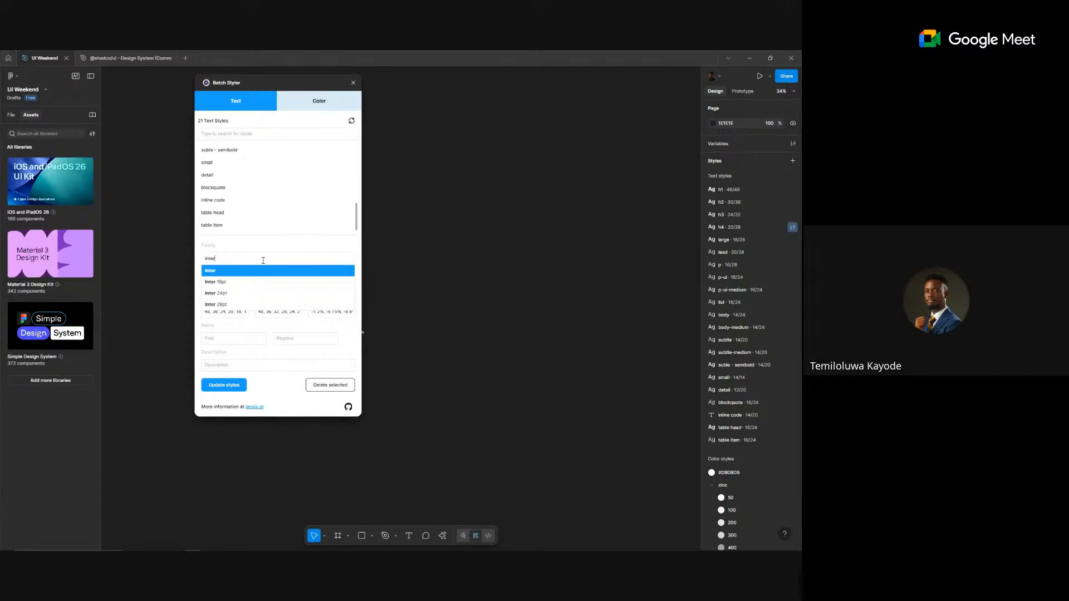
key("BackSpace")
key("BackSpace")
key("BackSpace")
key("BackSpace")
key("BackSpace")
type("hel")
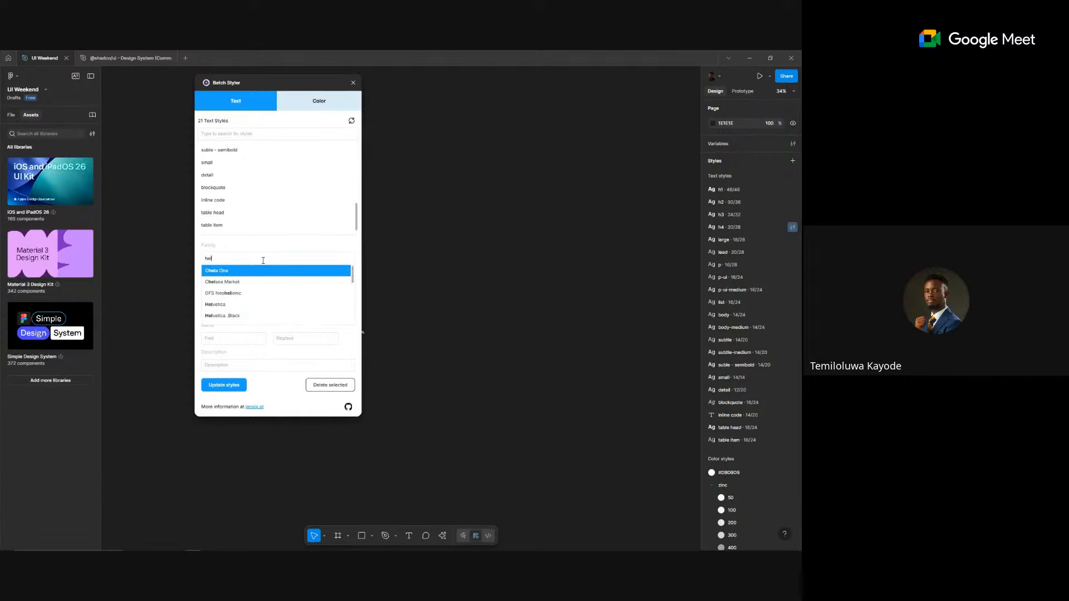
type("ve")
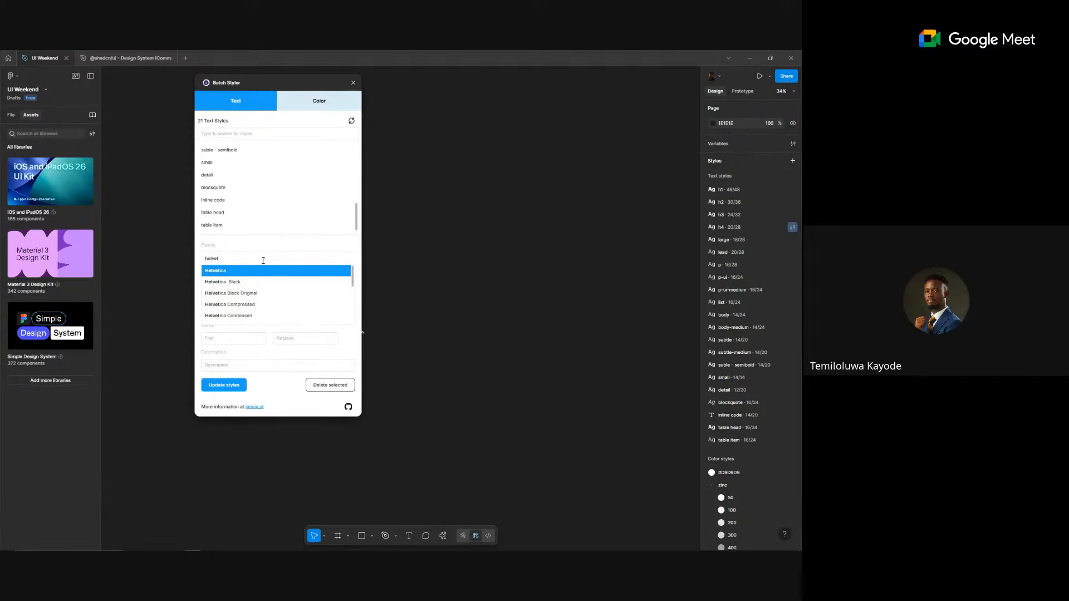
type("t")
scroll(269, 305, "down", 3)
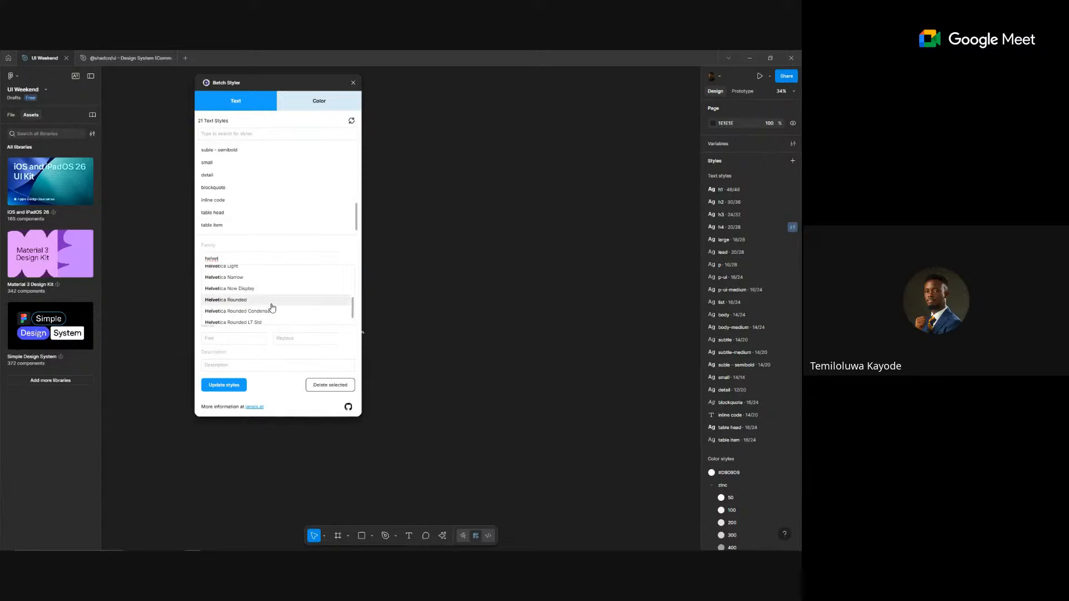
left_click(277, 289)
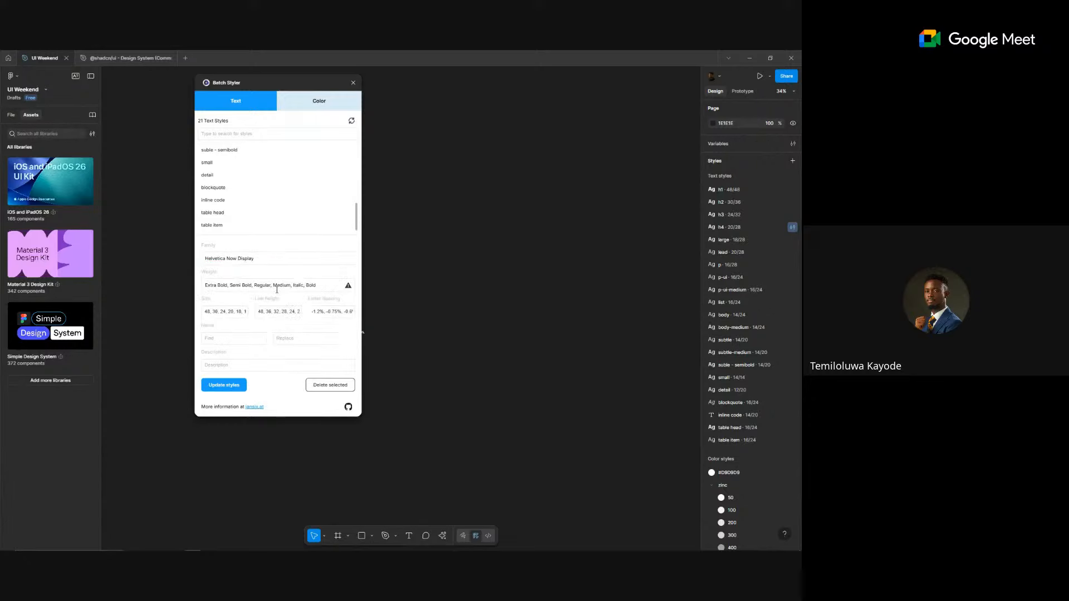
left_click(348, 285)
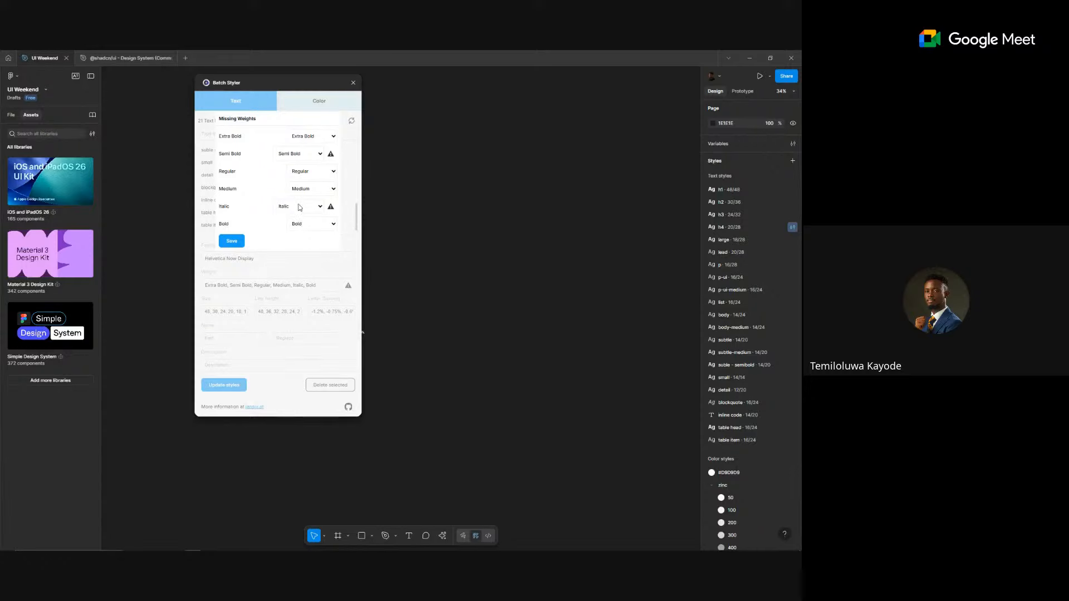
left_click(318, 153)
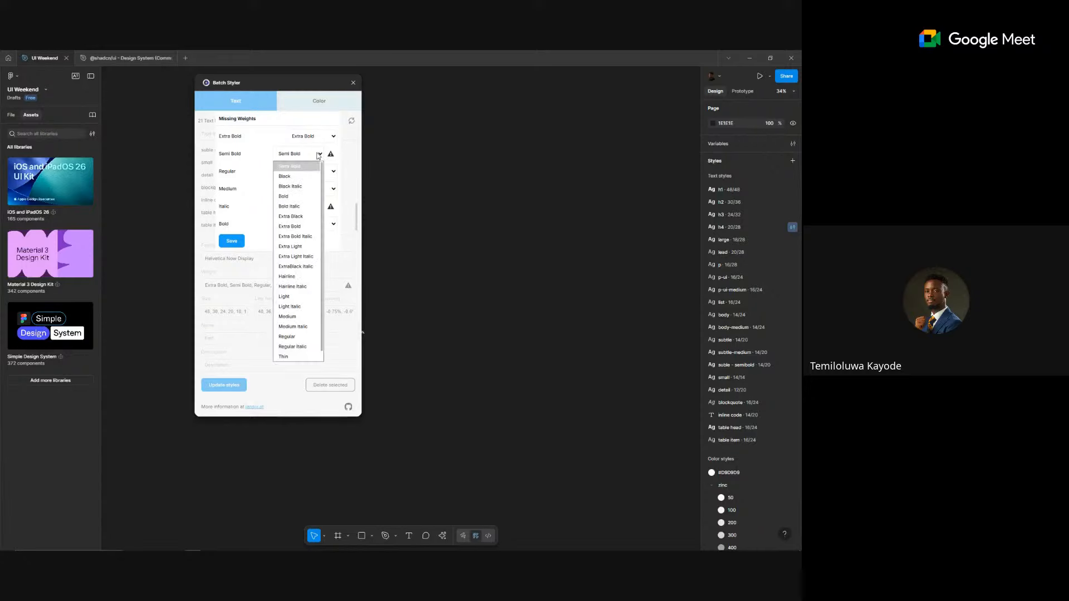
left_click(318, 155)
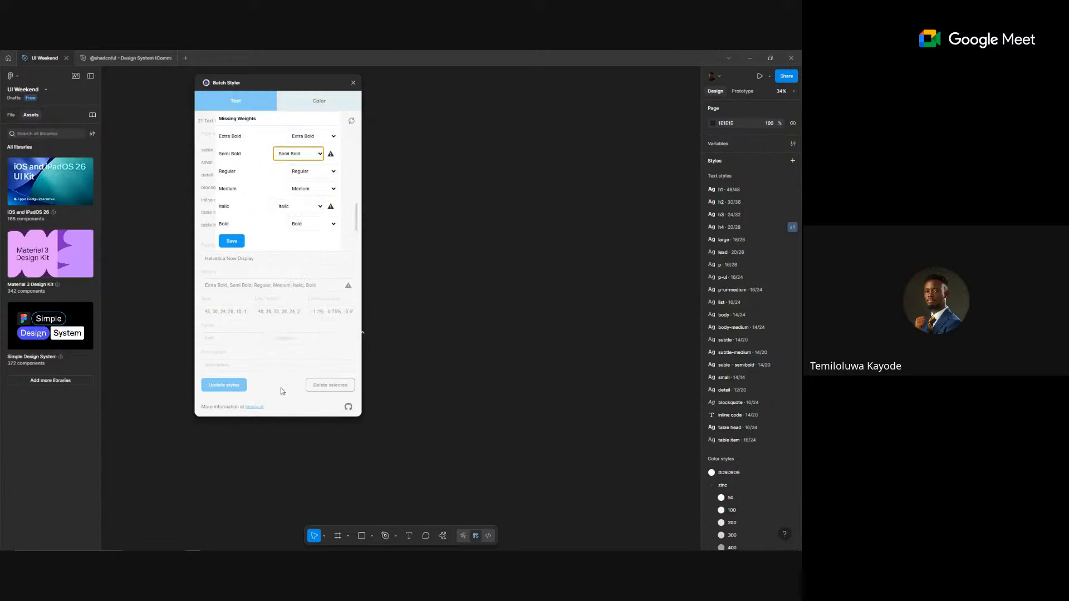
left_click(243, 244)
- Set the font family of the selected text styles to Figtree
left_click(253, 259)
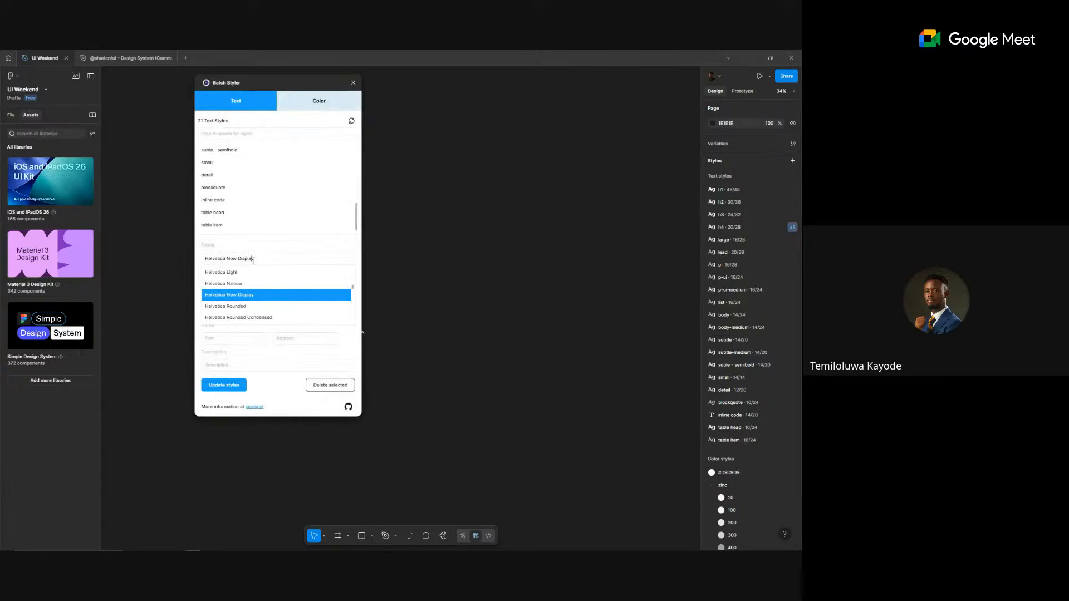
type("fig")
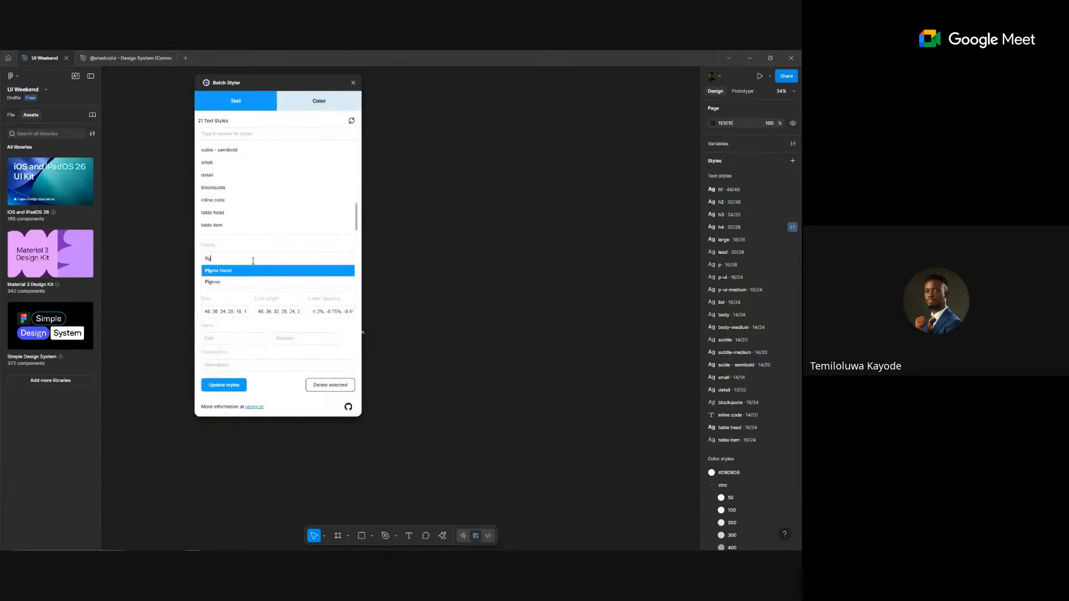
left_click(235, 284)
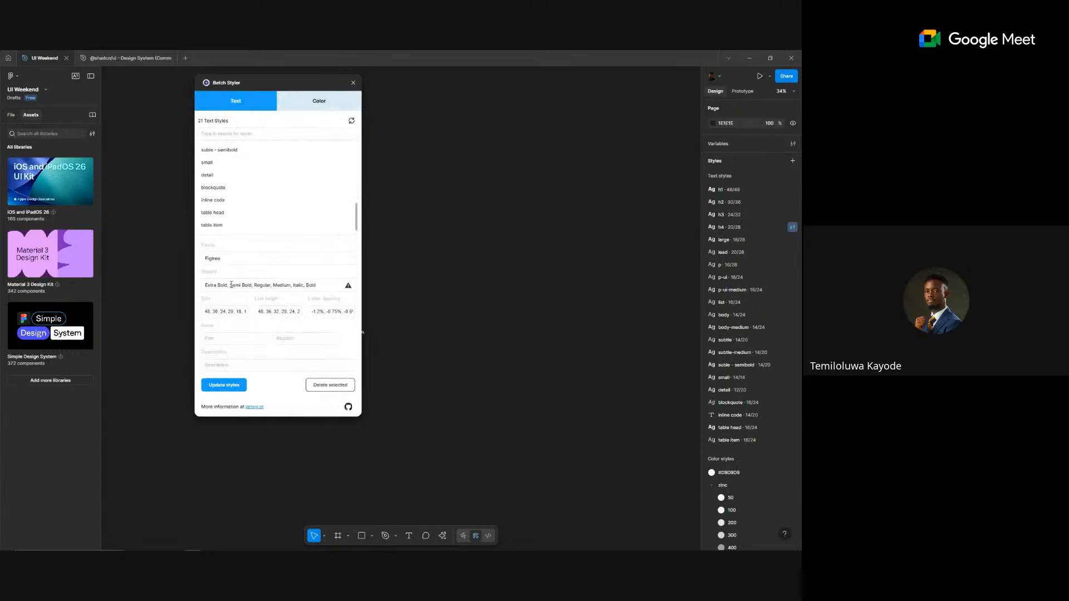
- Map the missing Semi Bold weight to SemiBold and Extra Bold to ExtraBold, and update the styles with this mapping
left_click(348, 285)
left_click(317, 154)
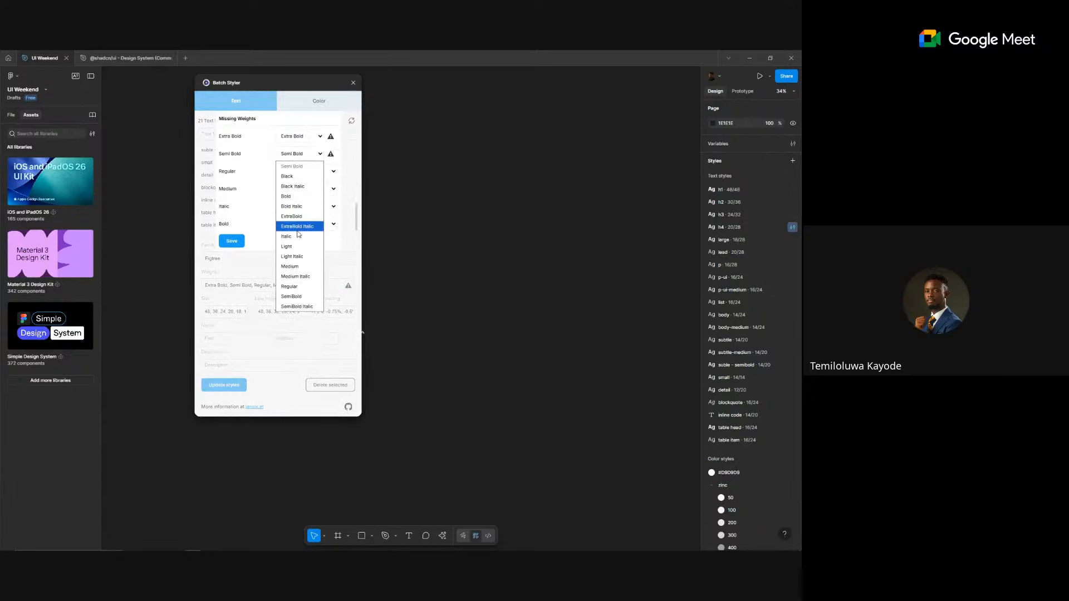
left_click(299, 296)
left_click(296, 136)
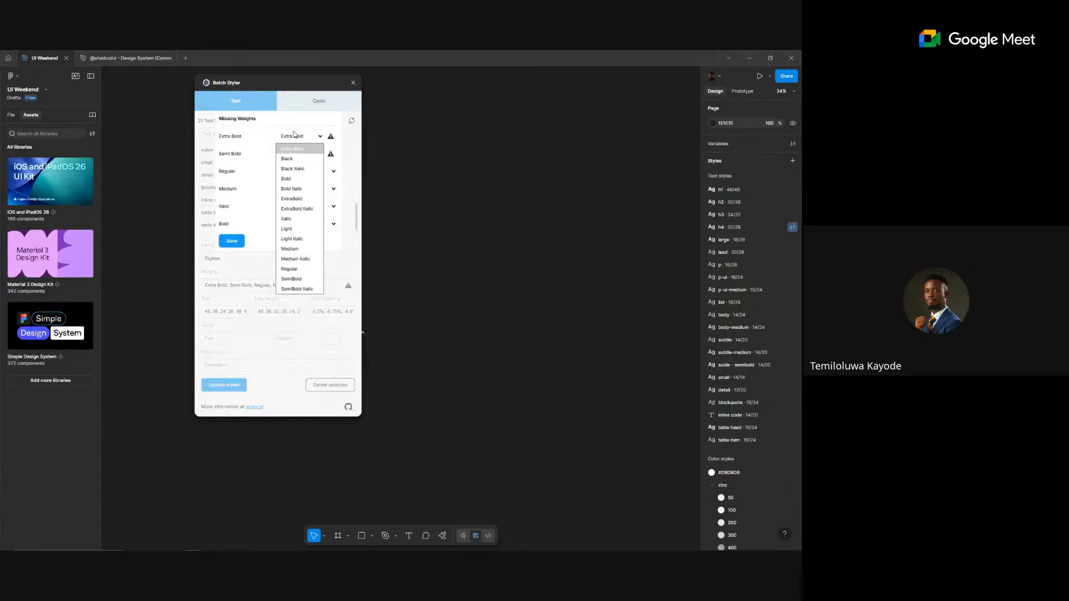
left_click(301, 202)
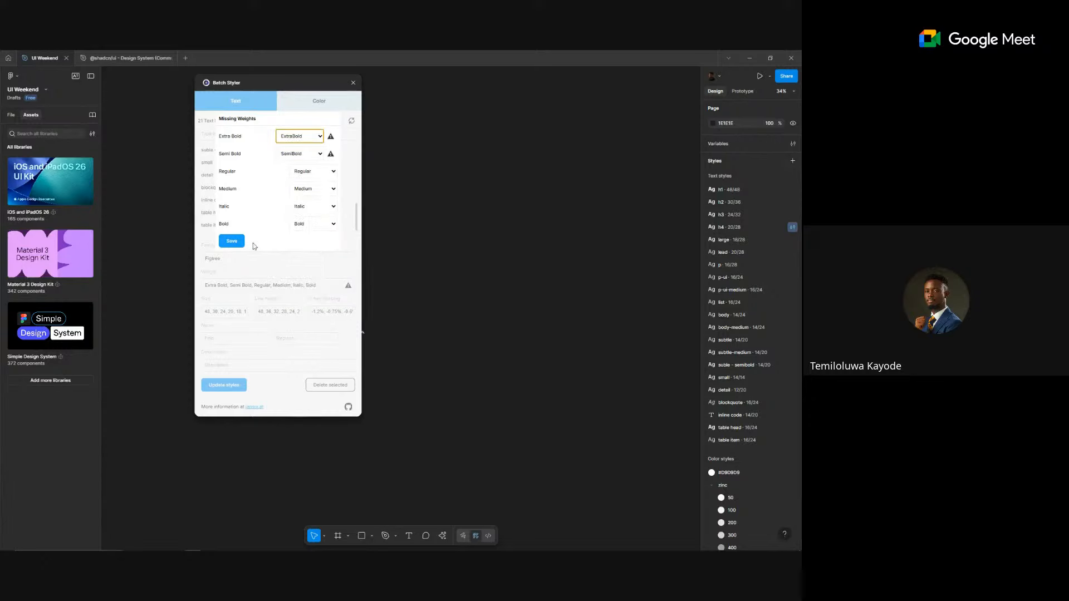
left_click(237, 241)
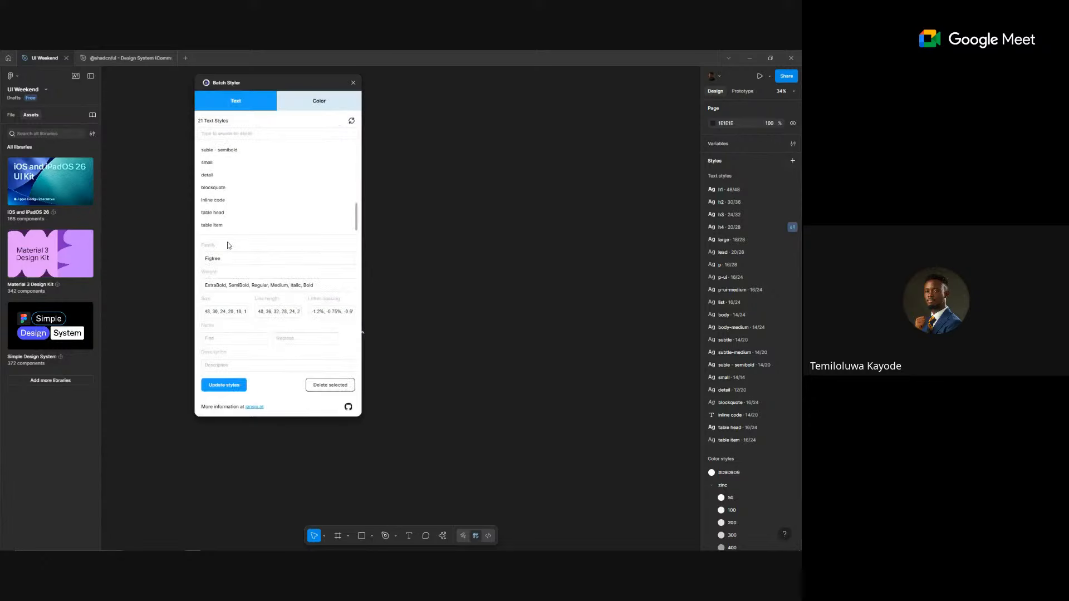
left_click(236, 386)
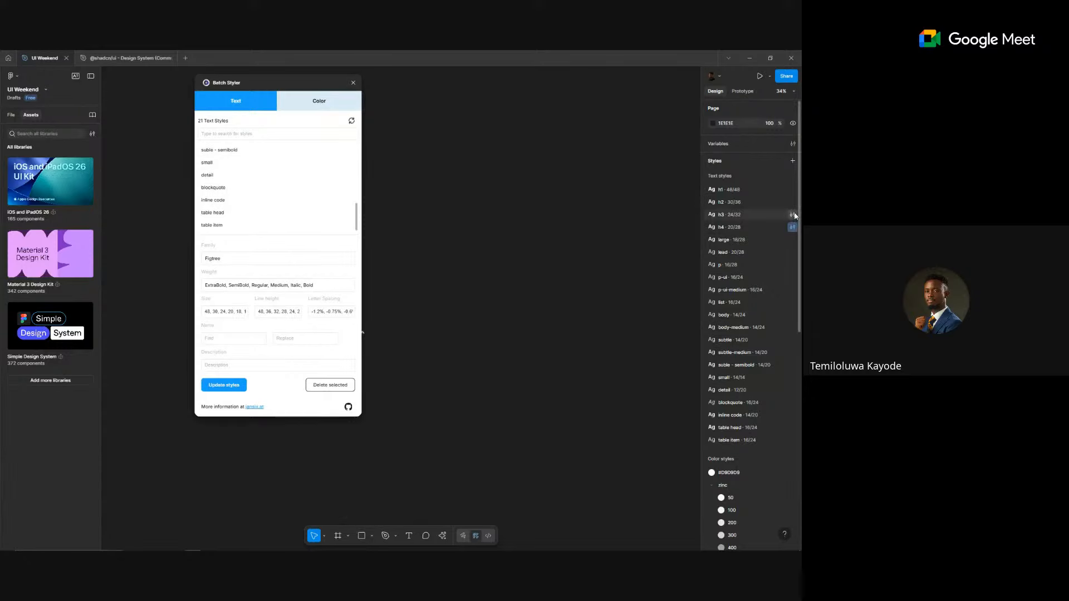
- Check the font properties of the h3 and body-medium text styles, and close the style editor and Batch Styler
left_click(793, 215)
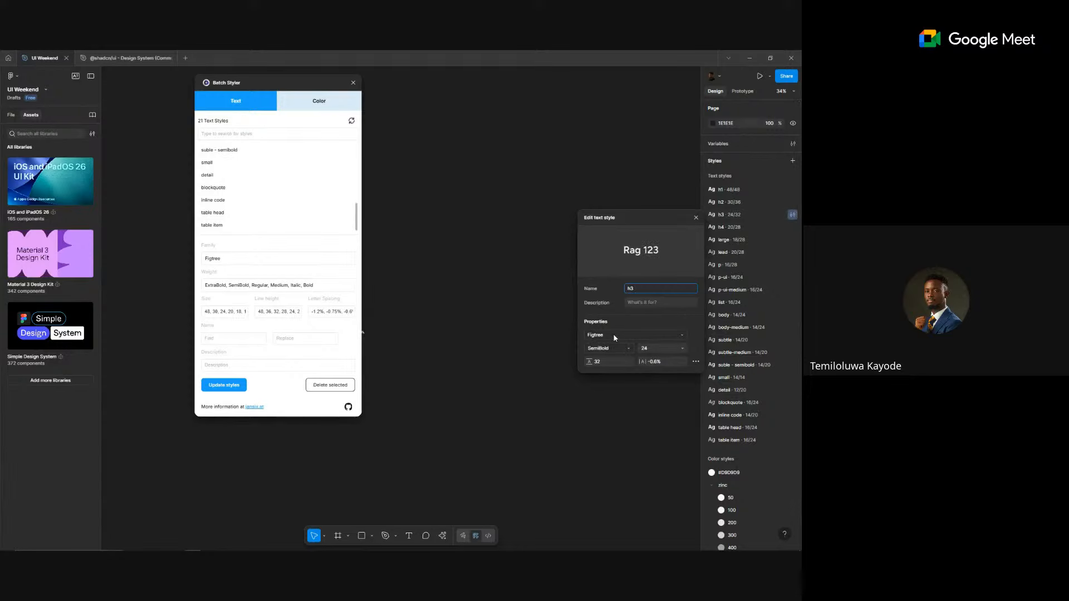
left_click(793, 327)
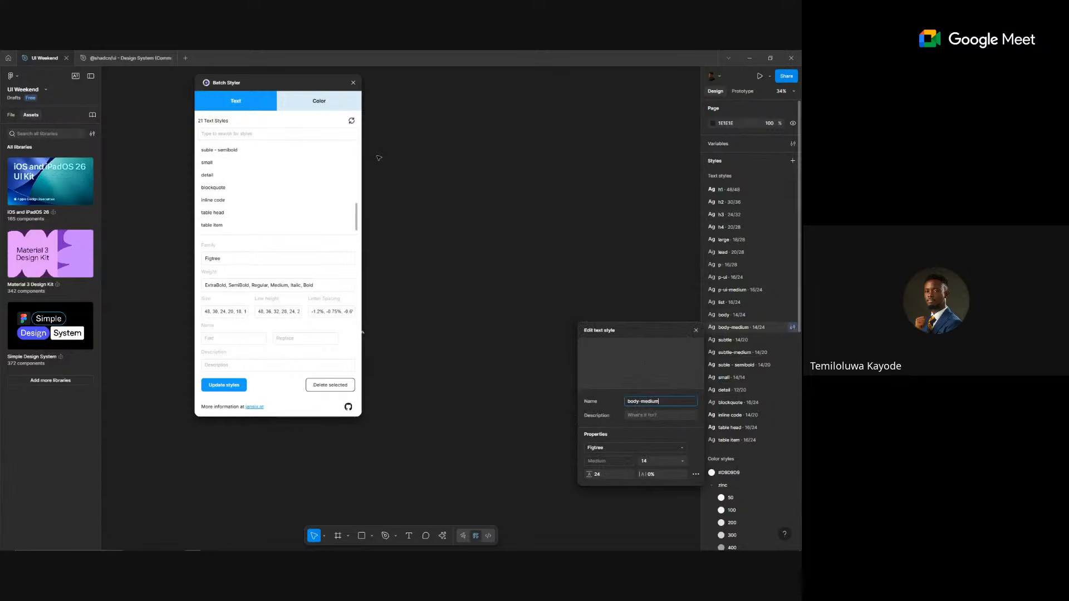
left_click(354, 82)
left_click(432, 324)
scroll(404, 374, "down", 3)
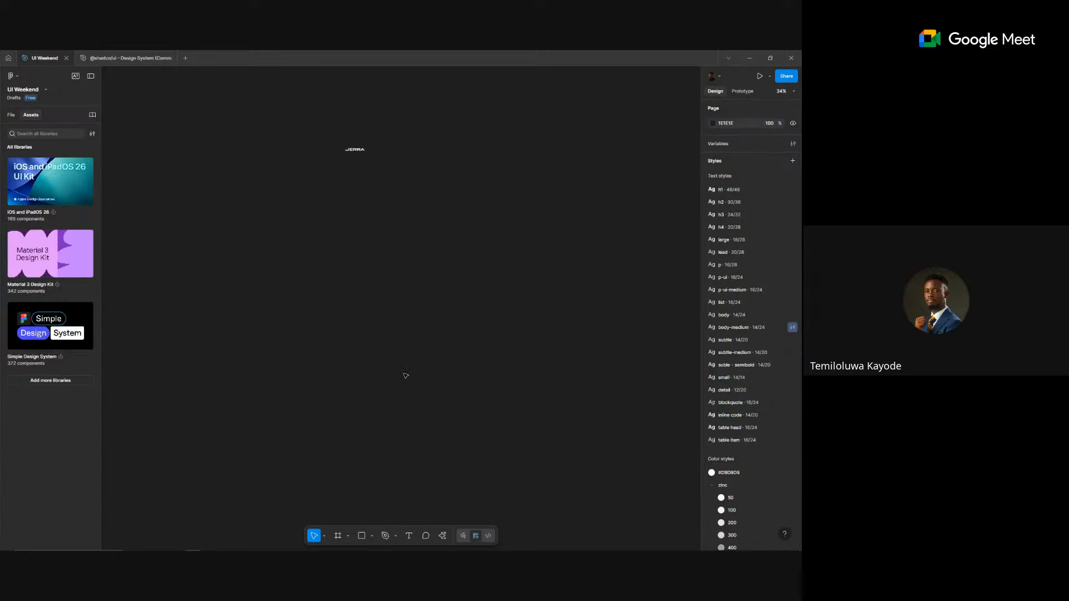
scroll(405, 173, "up", 5)
scroll(405, 173, "up", 2)
left_click(299, 166)
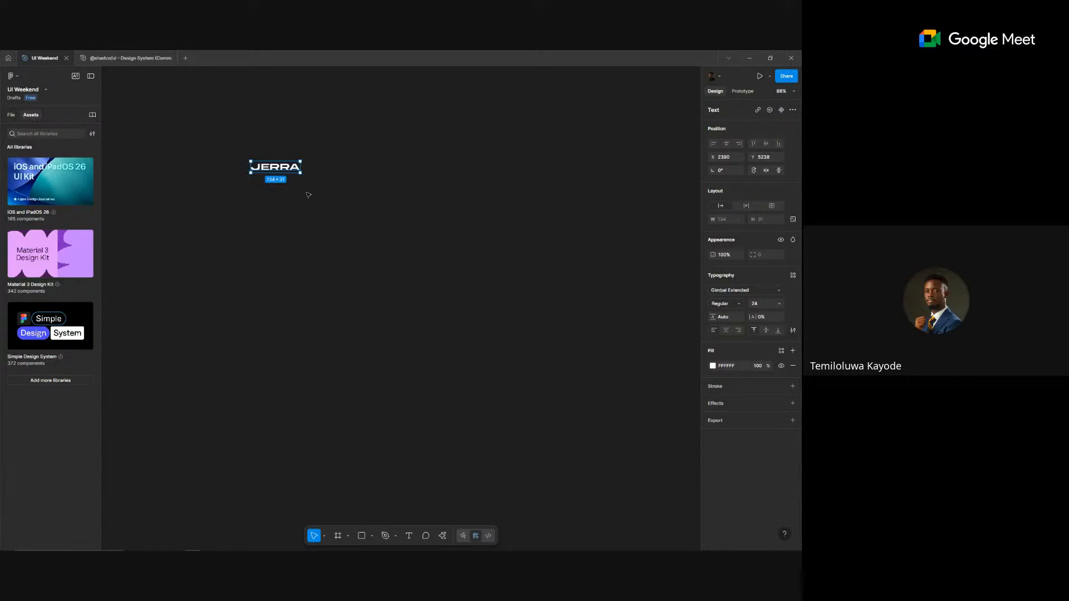
left_click(489, 197)
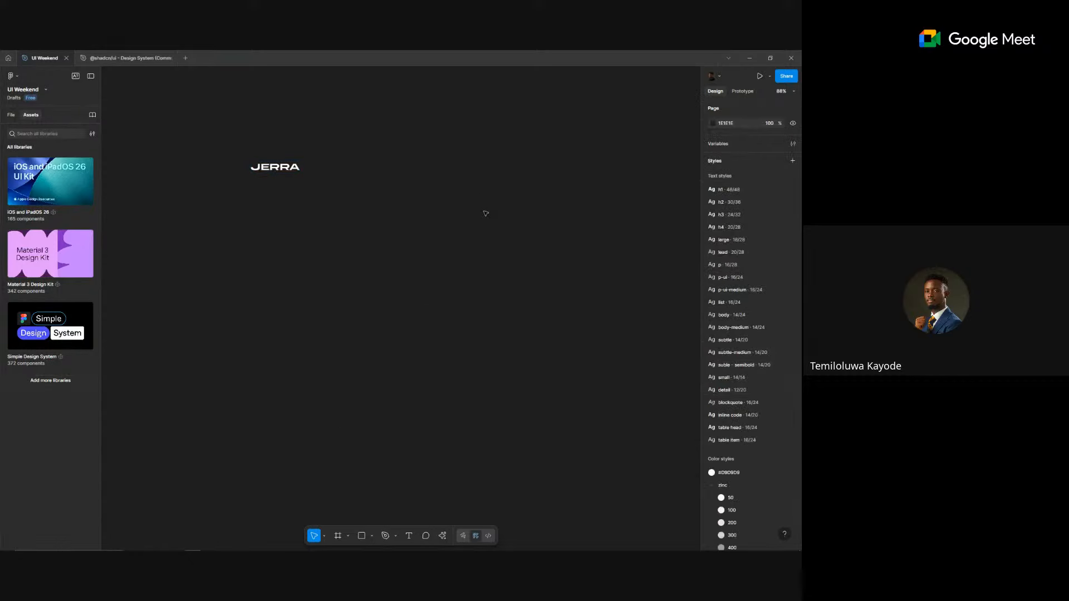
- Switch to the ChatGPT conversation in Brave and bring up the landing page copy containing the About Product section
key("alt+Tab")
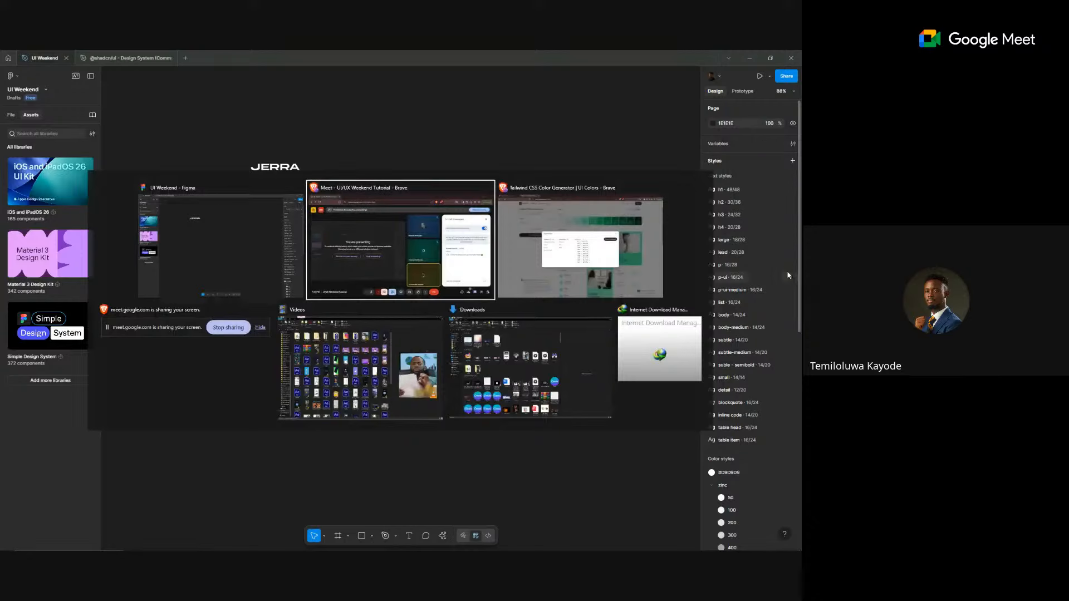
key("alt+Tab")
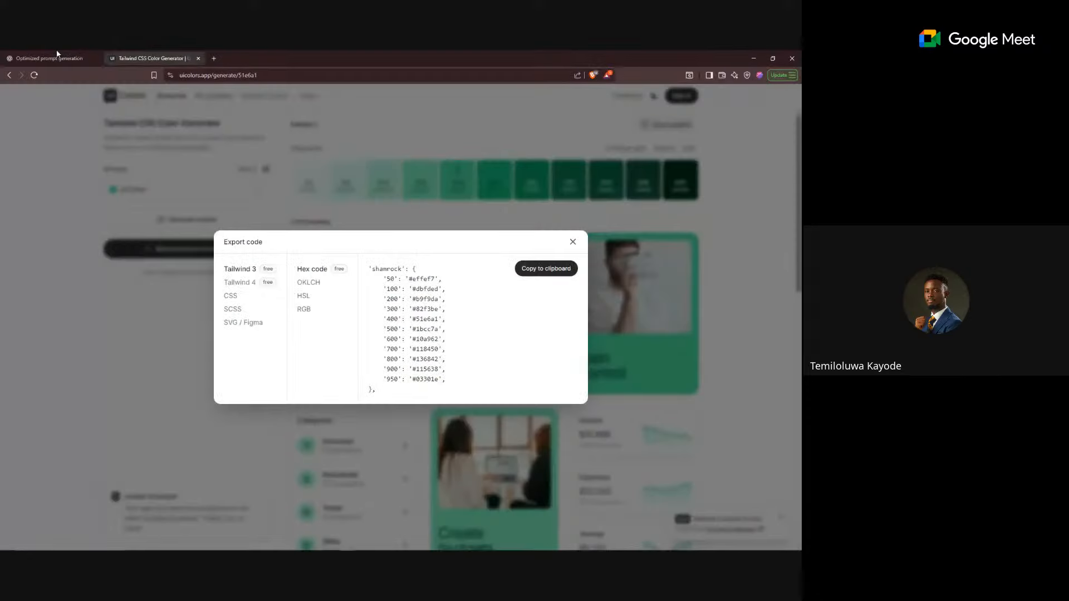
left_click(57, 56)
scroll(355, 272, "up", 4)
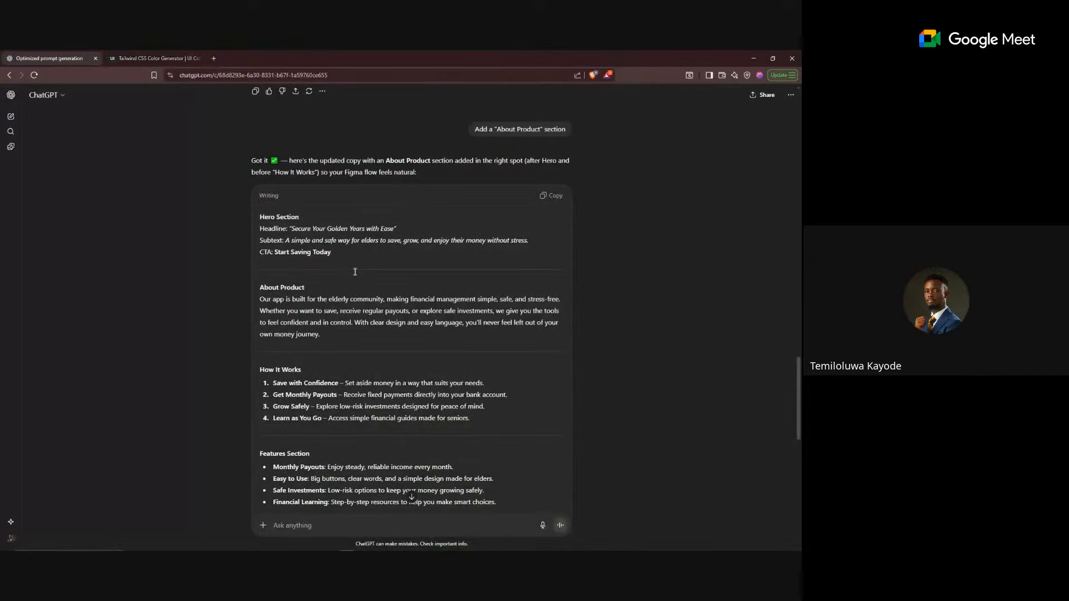
- Review the landing page copy from the Hero section through the Footer
scroll(355, 271, "up", 2)
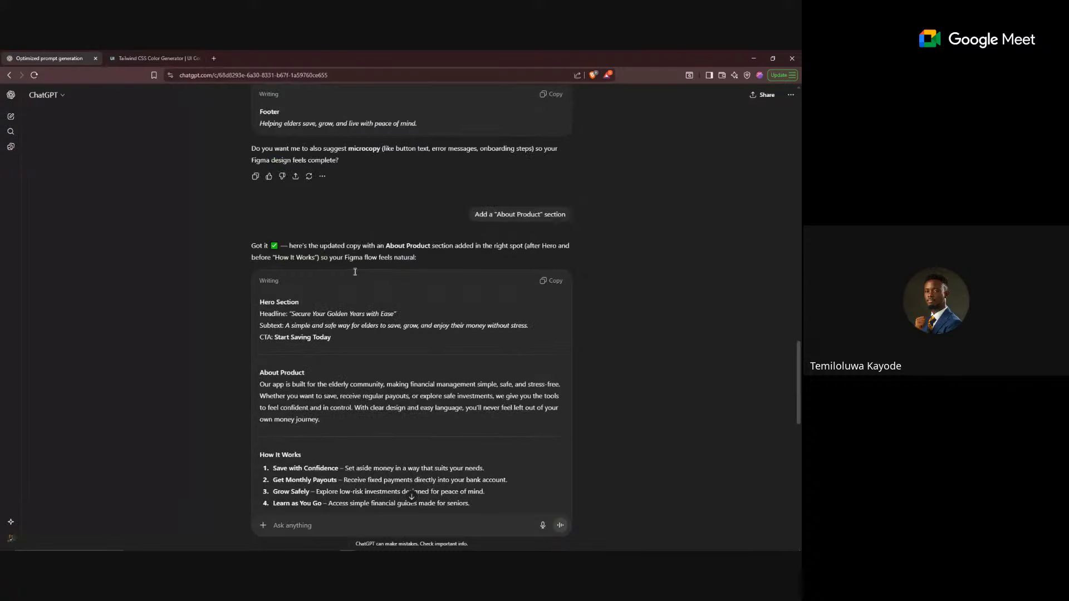
scroll(355, 272, "down", 3)
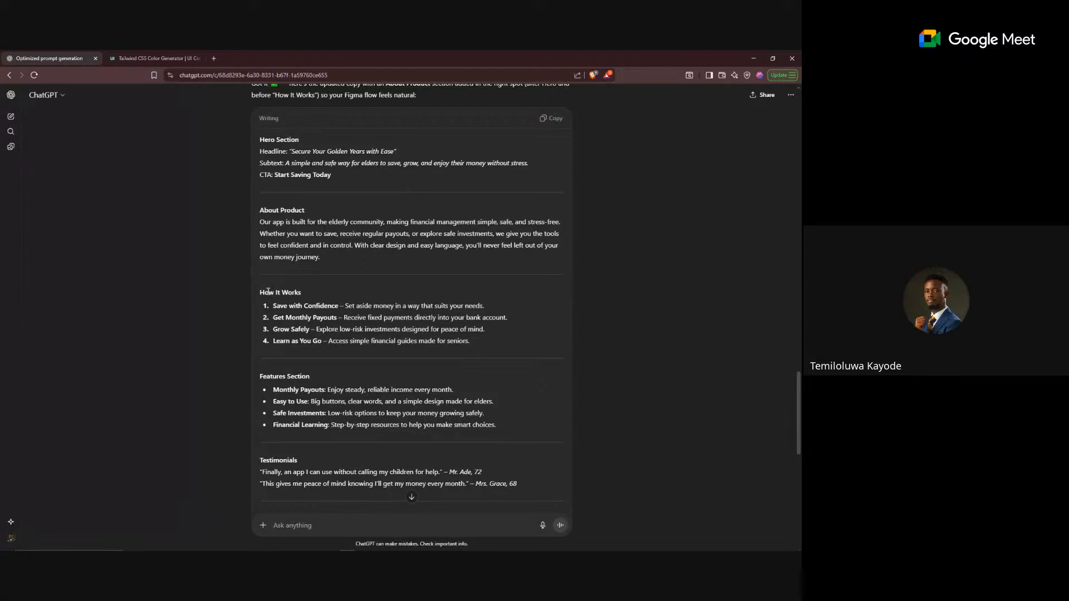
scroll(301, 292, "down", 3)
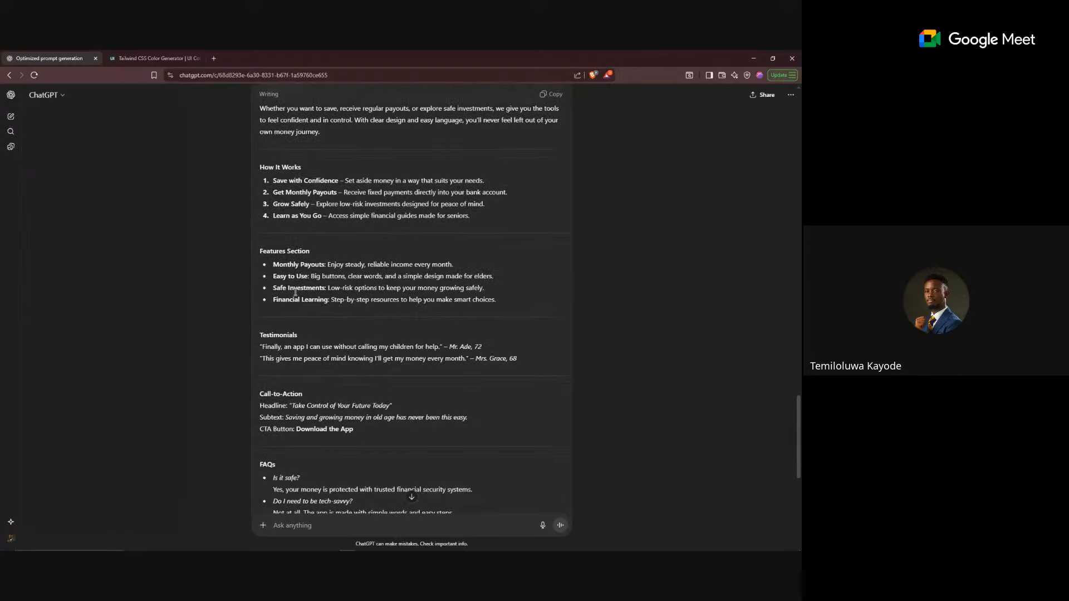
scroll(295, 293, "down", 2)
scroll(281, 300, "down", 2)
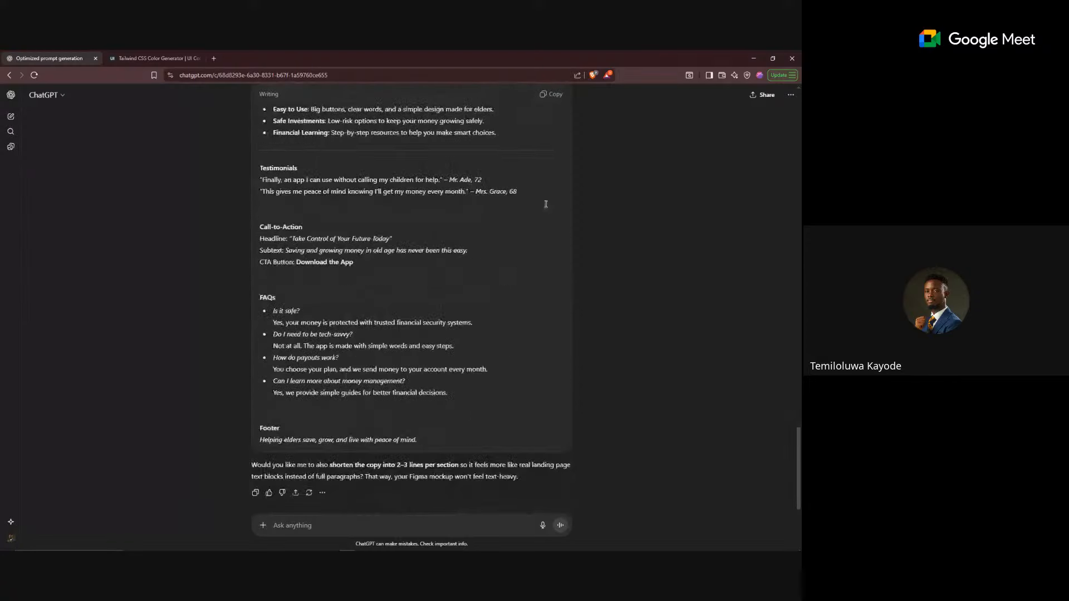
- Switch back to the UI Weekend file in Figma and add a text layer reading "Button" above the JERRA wordmark
left_click(753, 58)
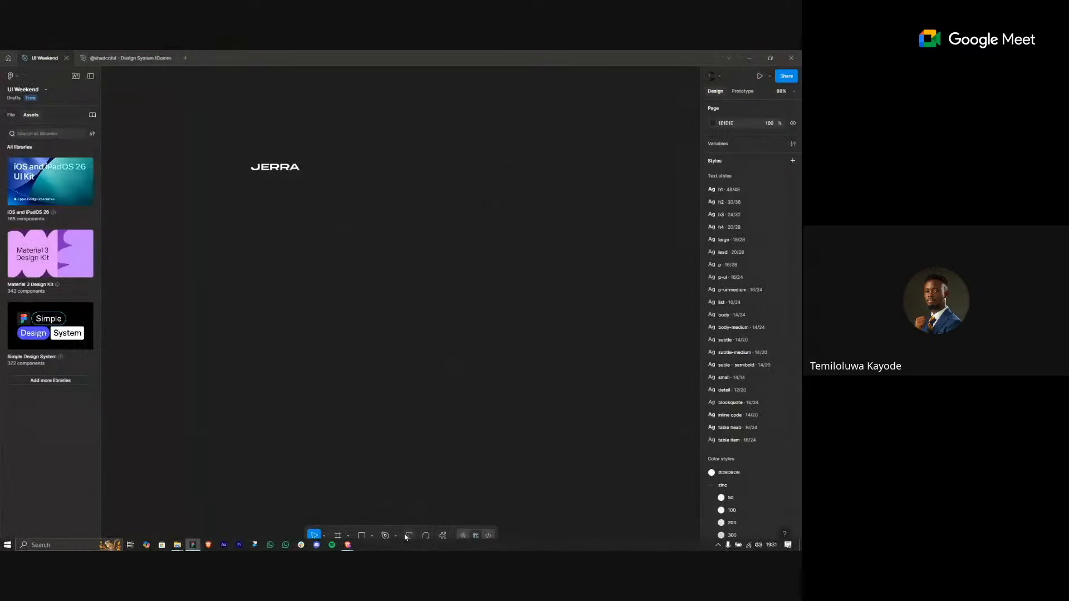
left_click(408, 536)
scroll(378, 328, "up", 5)
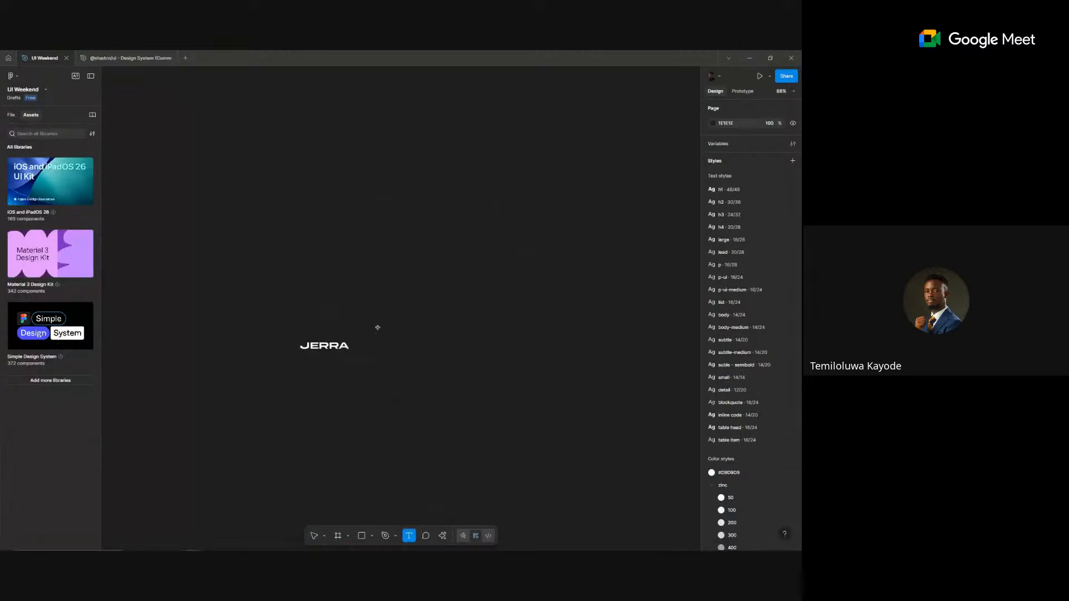
left_click(328, 231)
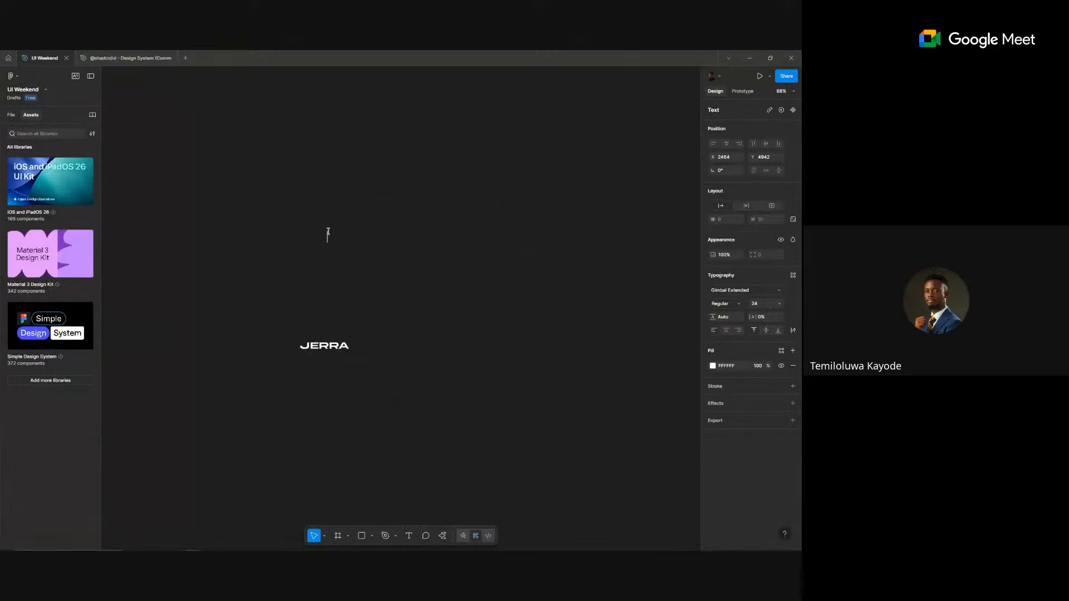
type("BUTTON")
key("Escape")
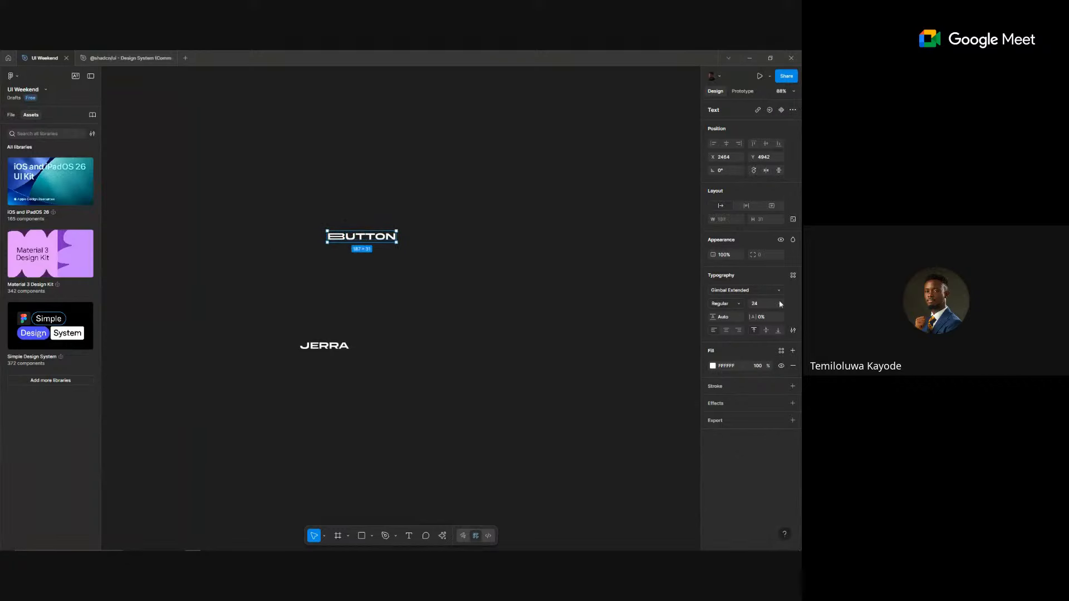
- Apply the large text style to the Button text and deselect it
left_click(795, 275)
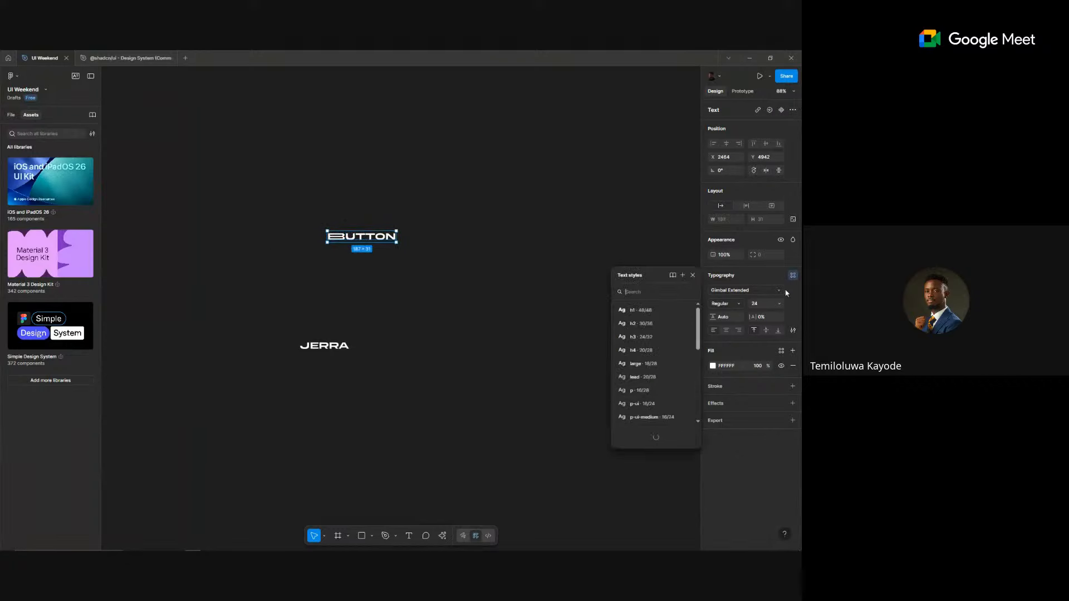
left_click(654, 365)
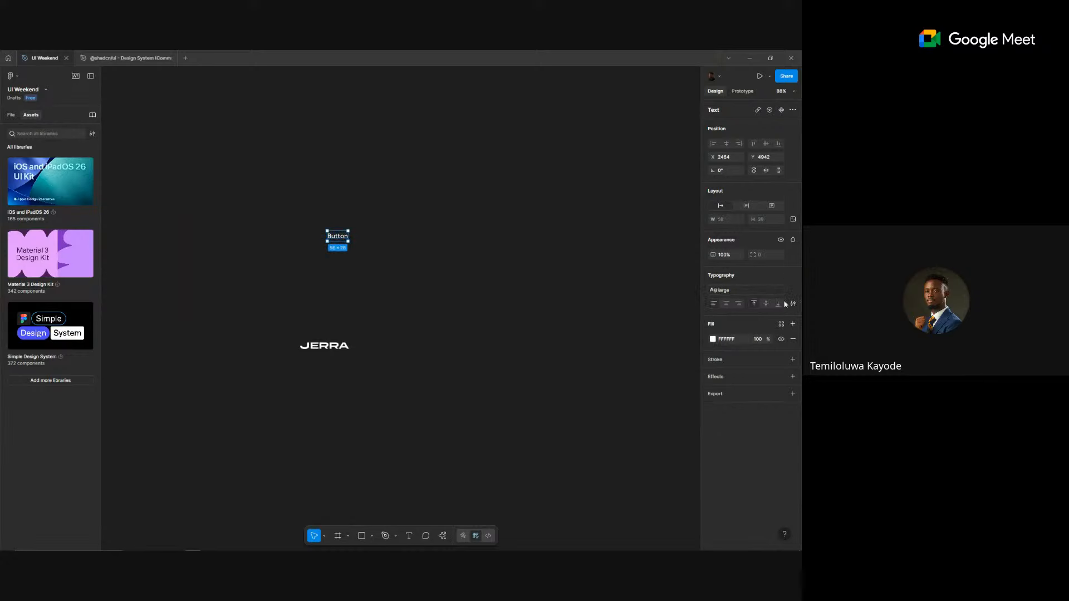
left_click(393, 295)
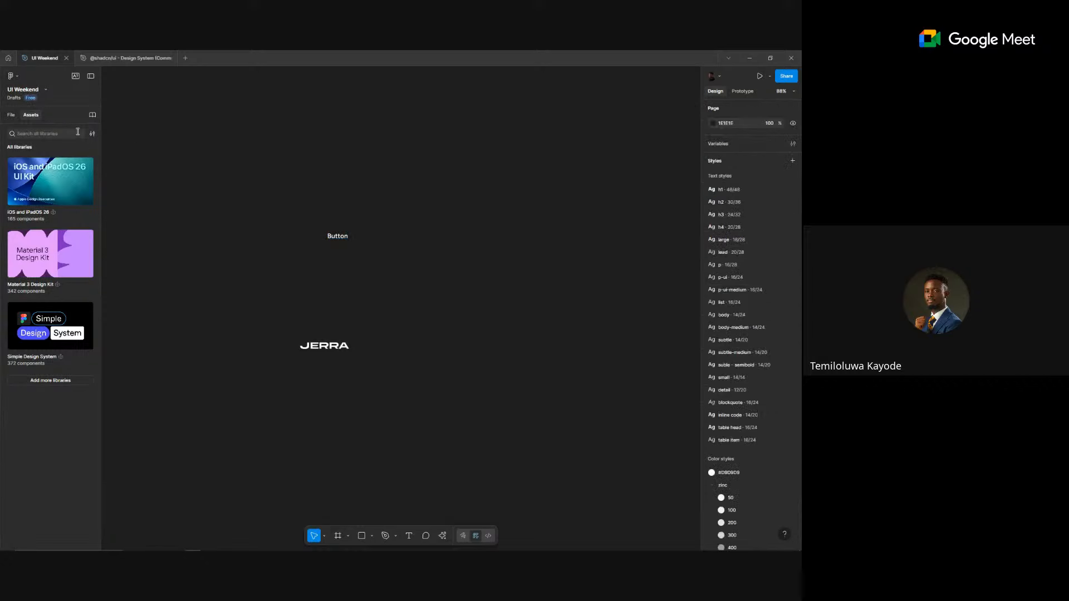
- Search the UI Weekend assets for "arrow" and place the Simple Design System Arrow right icon beside the Button text
left_click(93, 54)
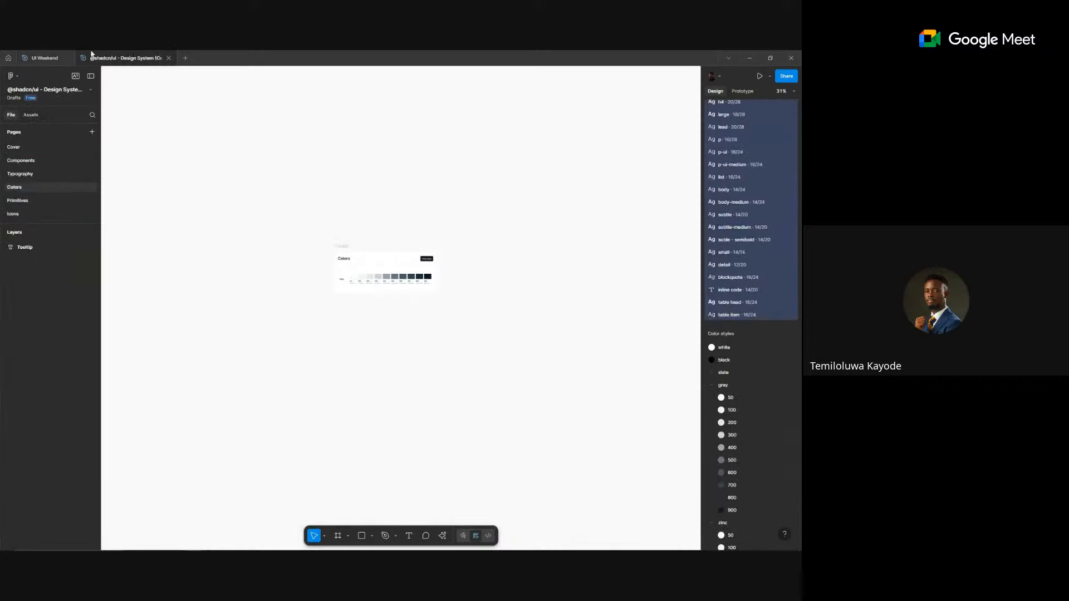
left_click(43, 58)
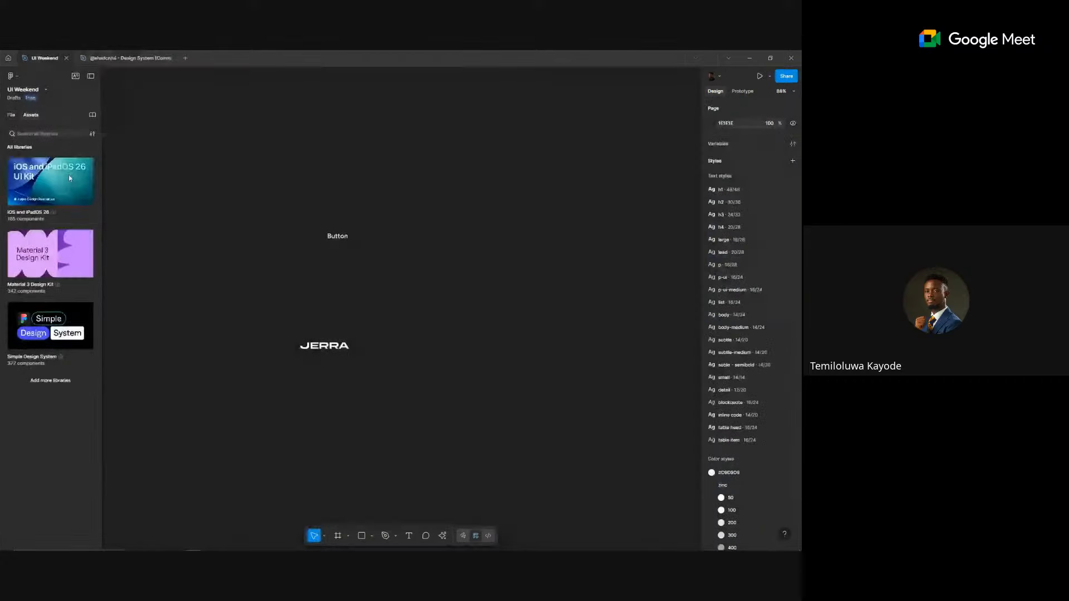
left_click(41, 134)
type("arrow")
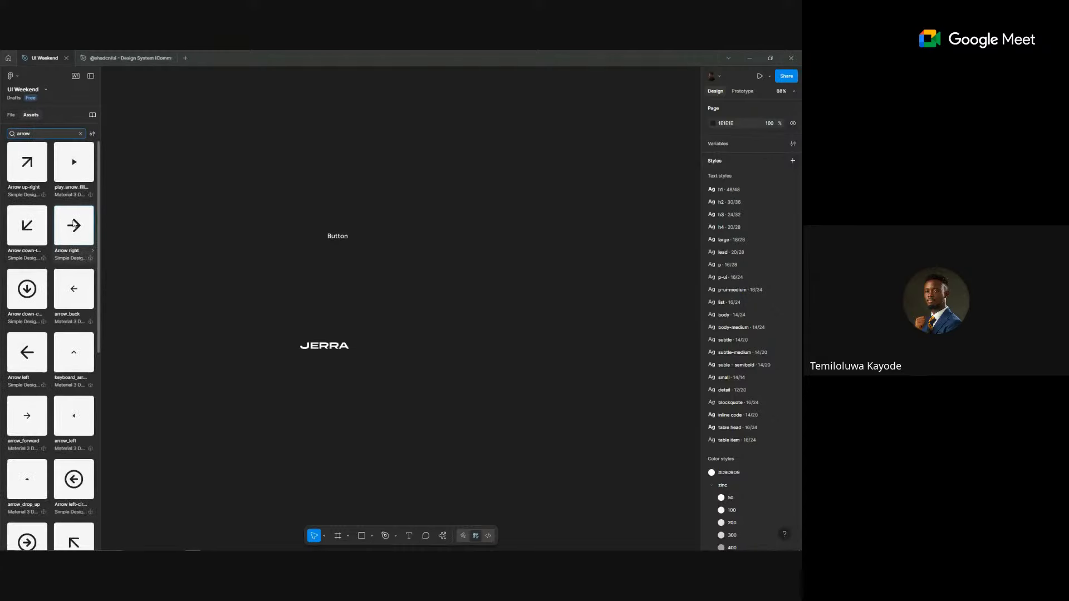
left_click_drag(78, 221, 366, 236)
scroll(365, 237, "up", 1)
left_click(423, 214)
- Change the page background color to mid gray 707070
left_click(713, 123)
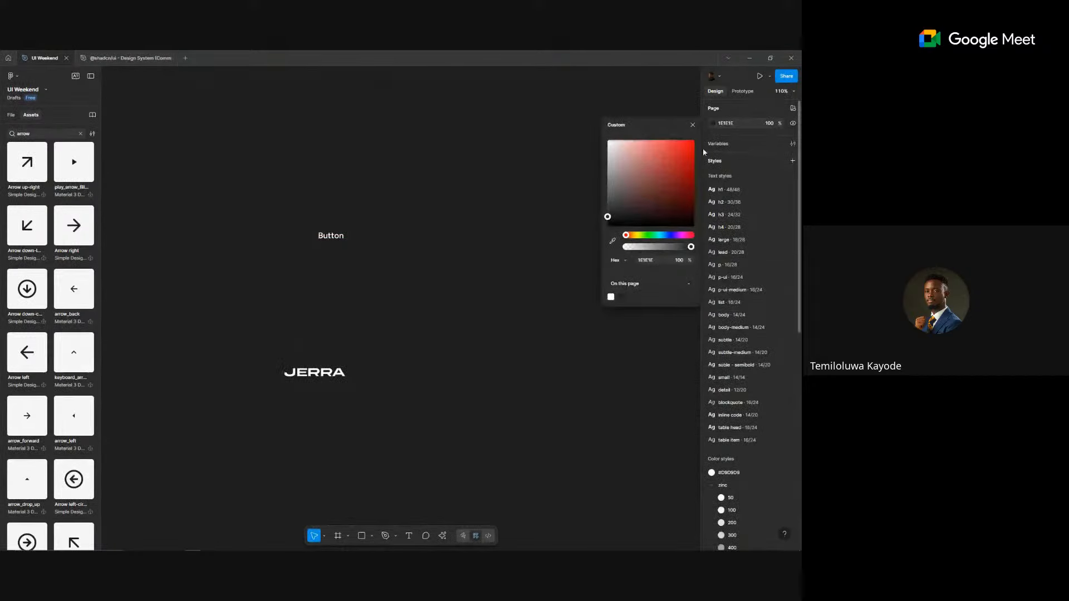
left_click(616, 183)
left_click_drag(603, 207, 589, 192)
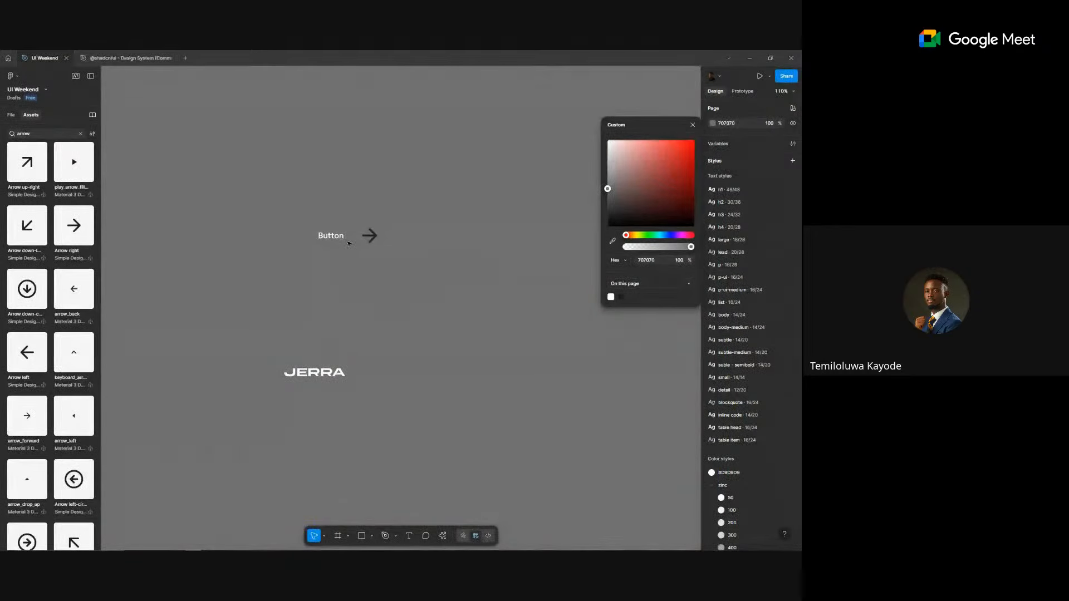
key("Escape")
- Scale the Arrow right icon proportionally to a width of 20
left_click(367, 236)
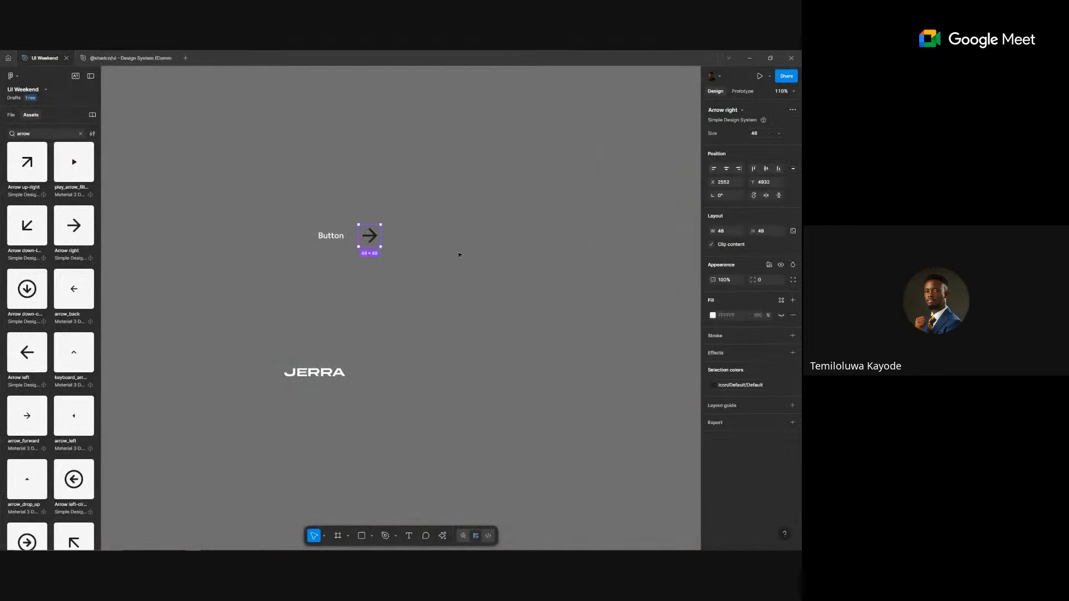
key("k")
left_click(725, 265)
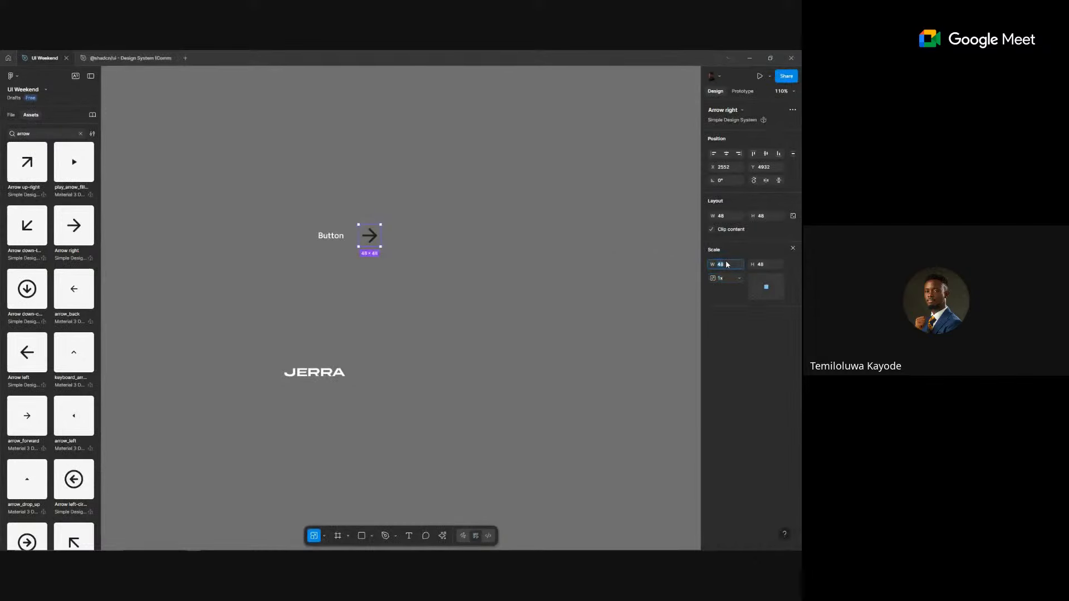
type("20")
key("Return")
scroll(423, 263, "up", 5)
- Line up the Button text with the arrow icon and wrap both in an auto layout frame
left_click(267, 209)
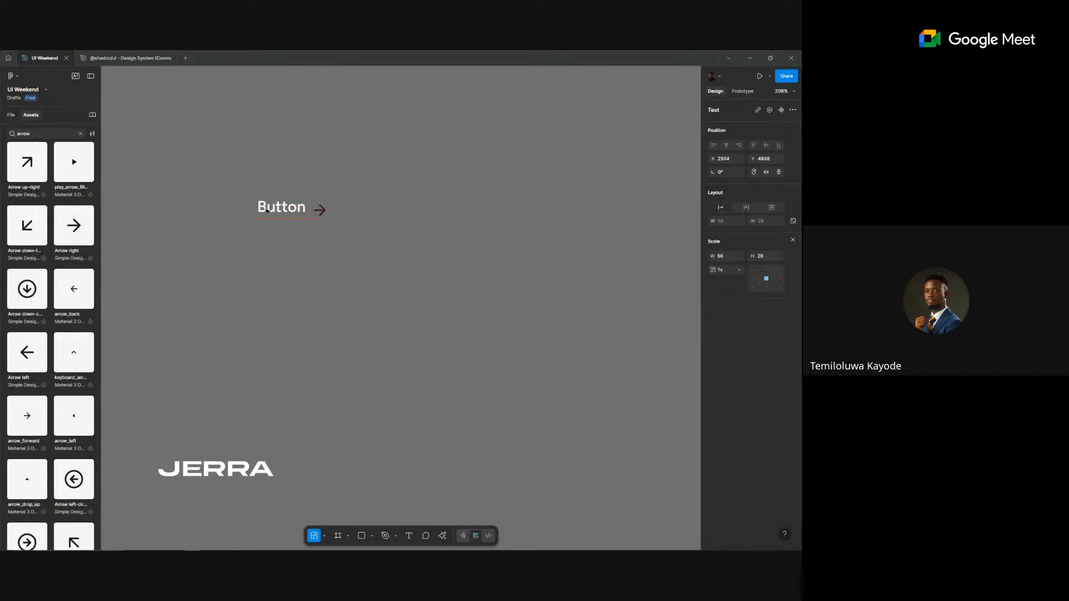
left_click_drag(267, 211, 271, 214)
left_click(382, 186)
left_click_drag(382, 186, 178, 275)
key("shift+a")
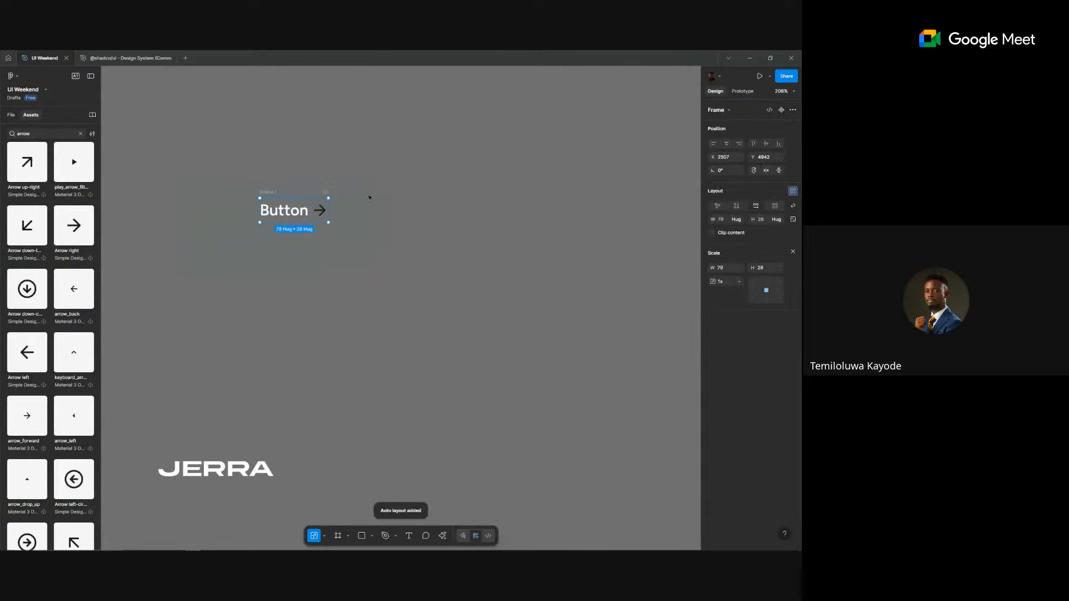
- Close the scale settings and recolor the frame's arrow icon with the white #D9D9D9 color style
left_click(793, 252)
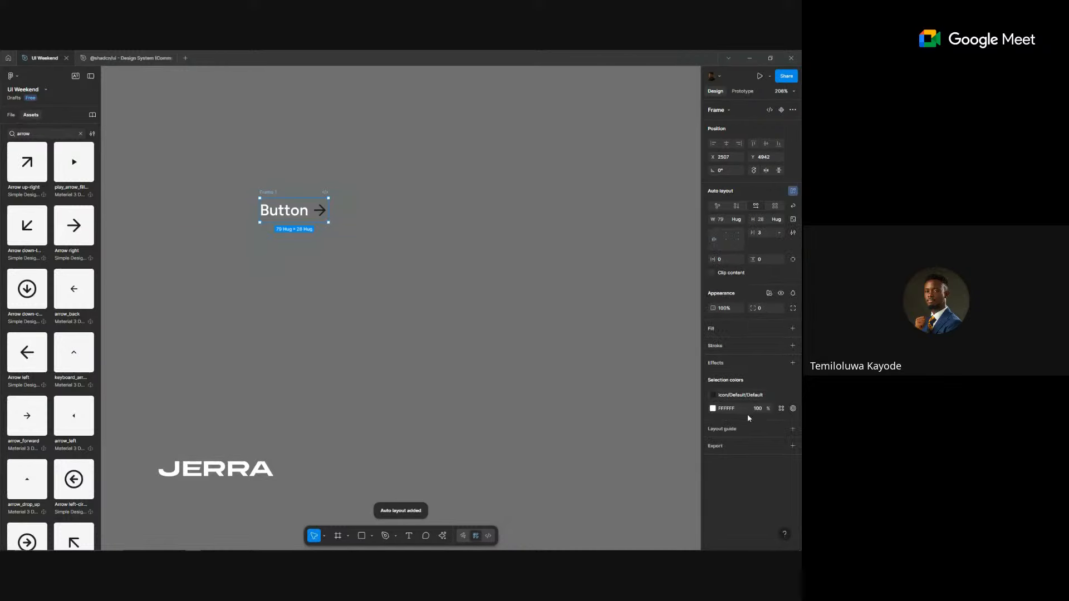
left_click(743, 396)
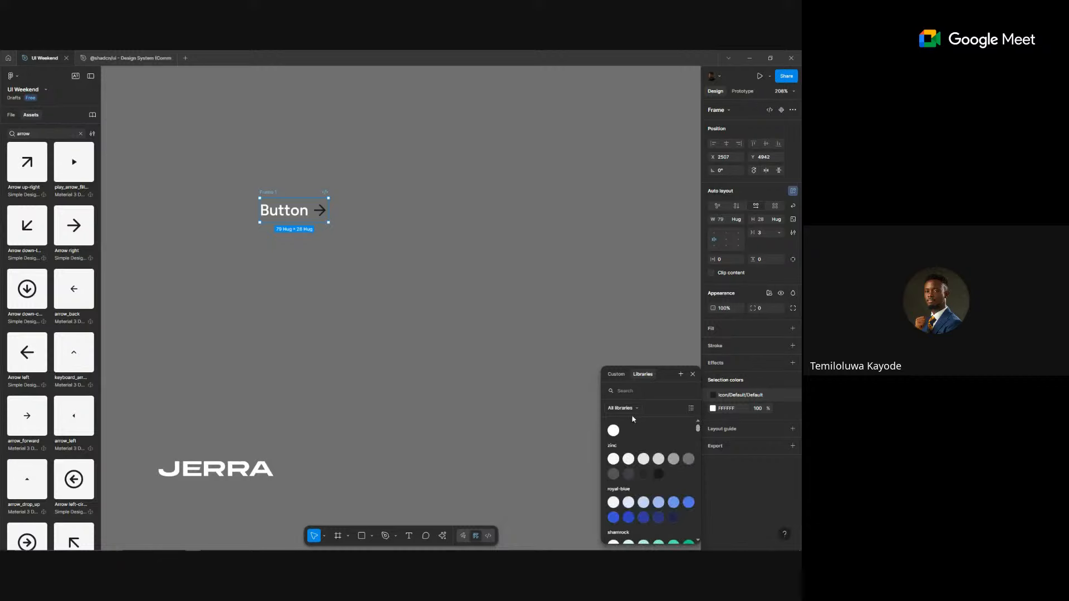
left_click(615, 434)
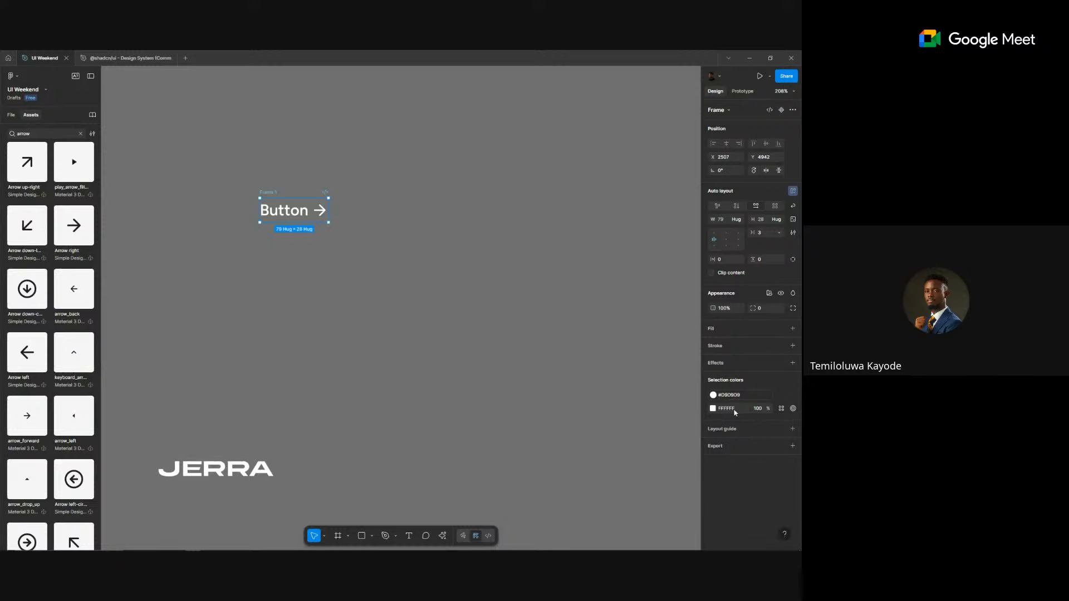
- Rename the #D9D9D9 color style to White
left_click(781, 409)
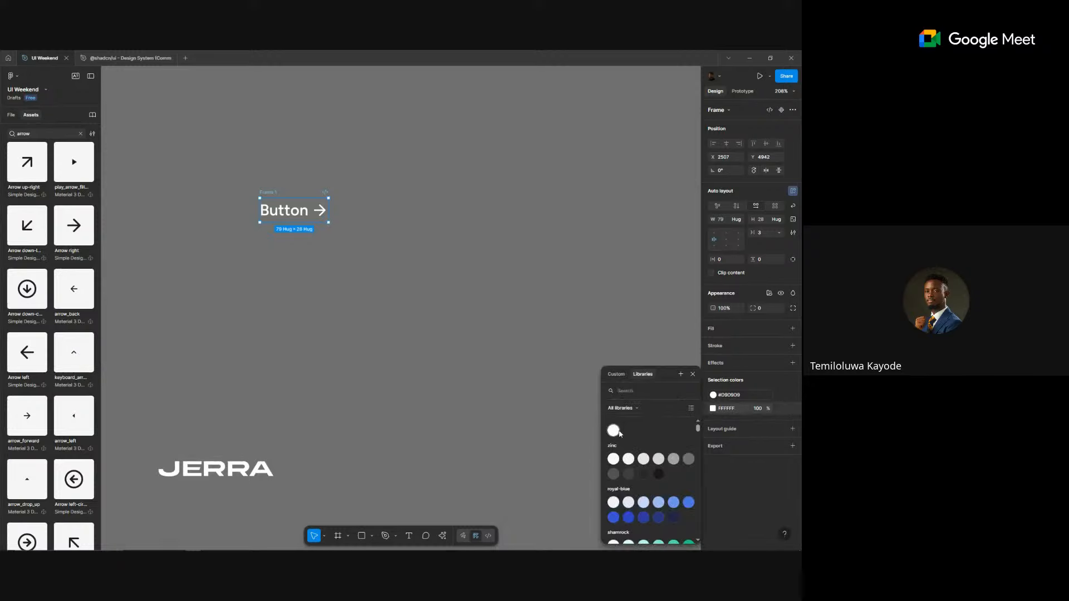
right_click(620, 433)
left_click(647, 440)
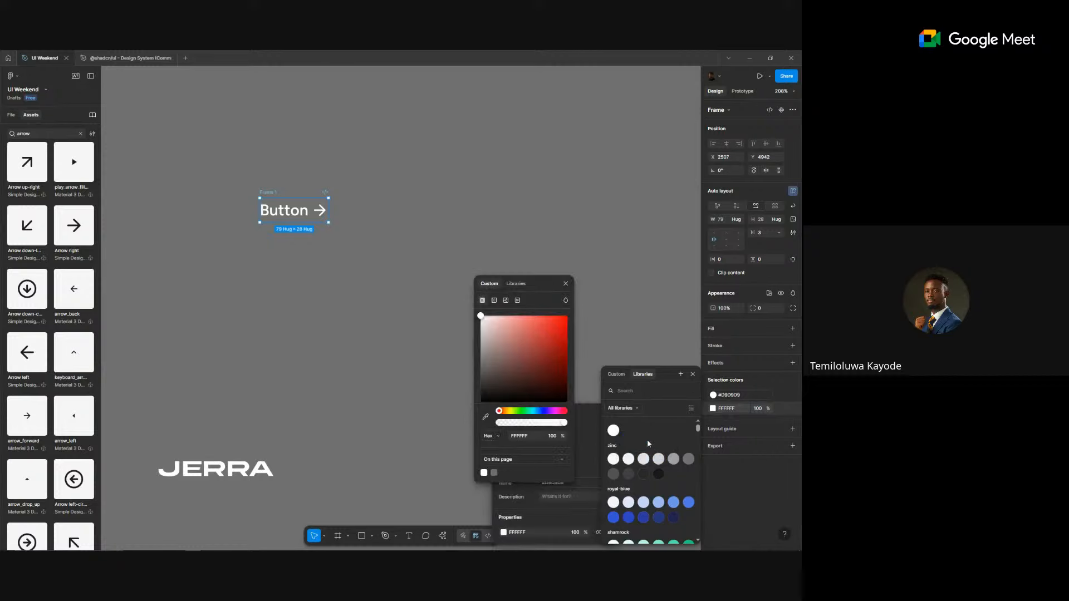
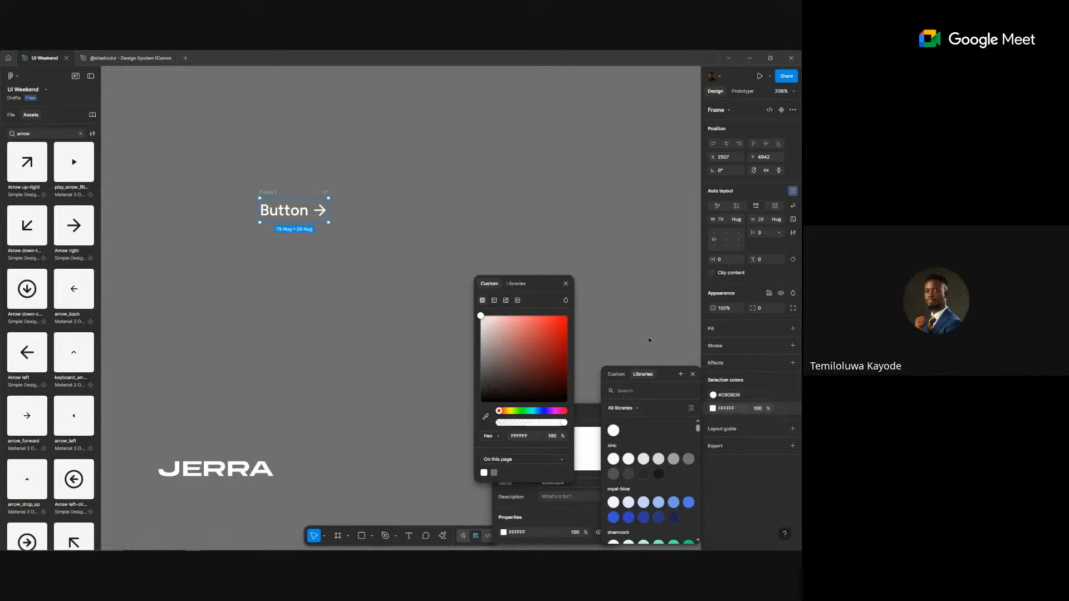
left_click(594, 490)
left_click(563, 497)
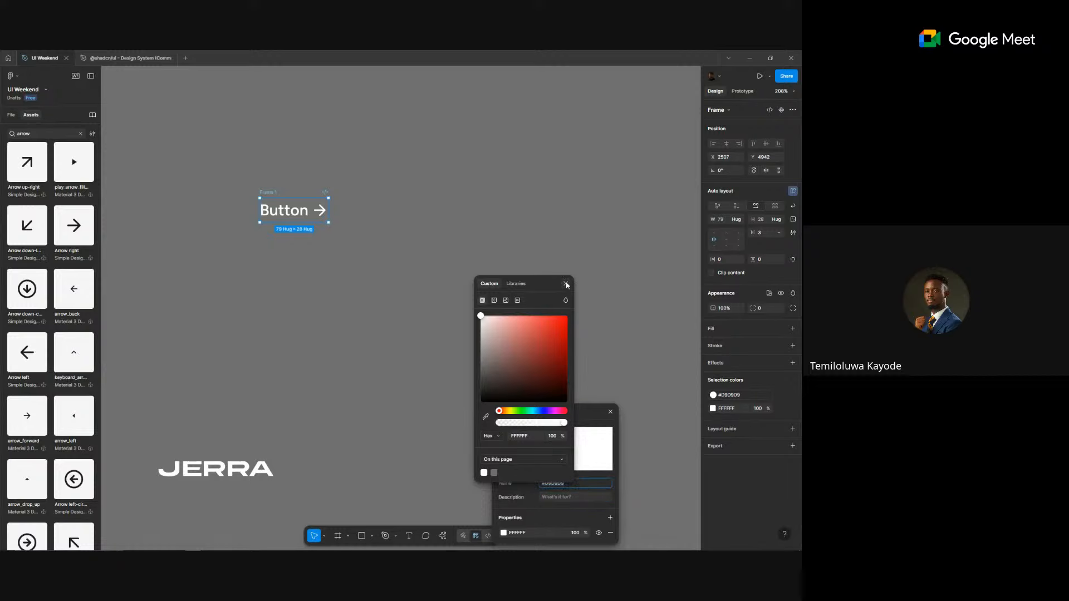
left_click(566, 284)
left_click(577, 482)
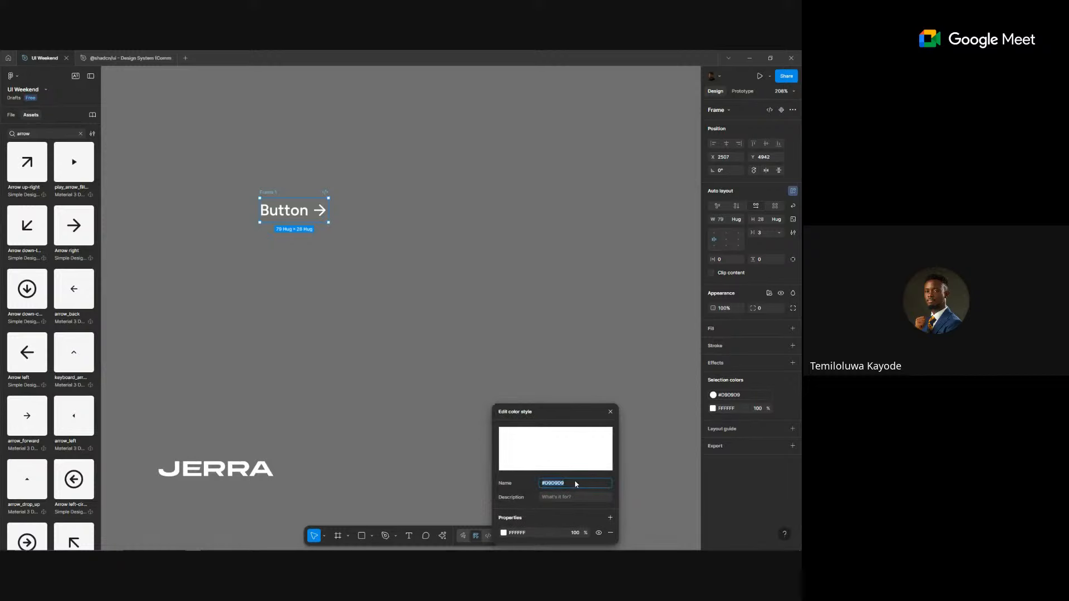
type("White")
left_click(674, 445)
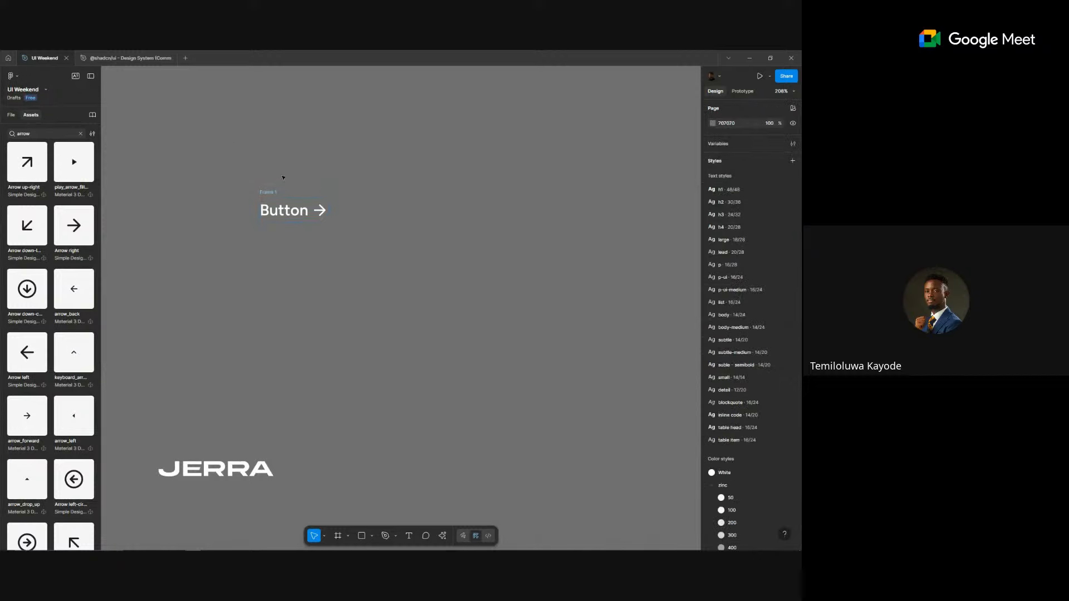
- Apply the White color style to the FFFFFF text color in the button frame
left_click(293, 210)
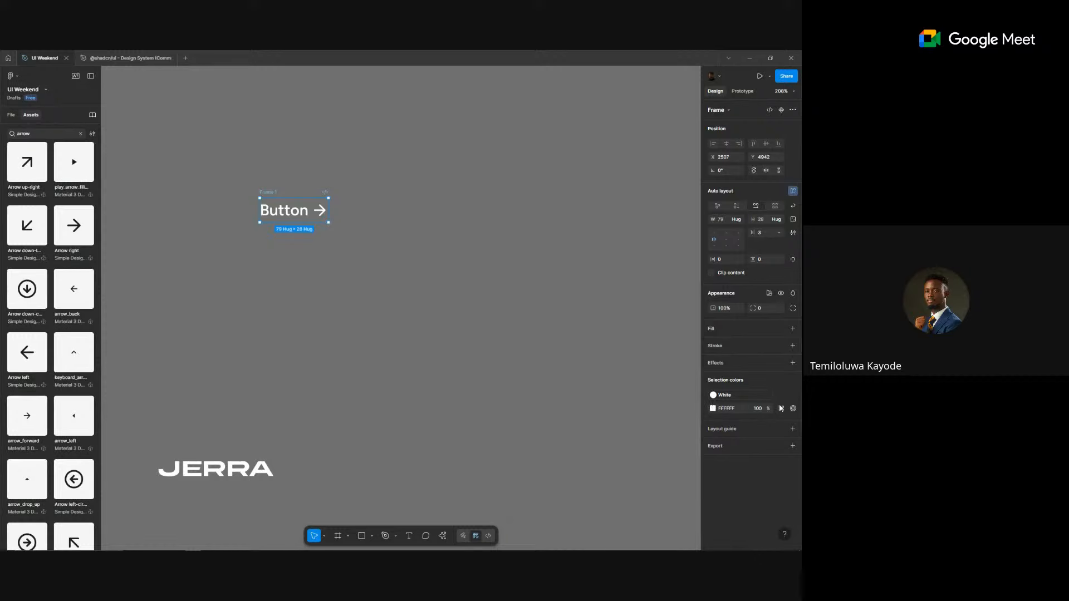
left_click(780, 408)
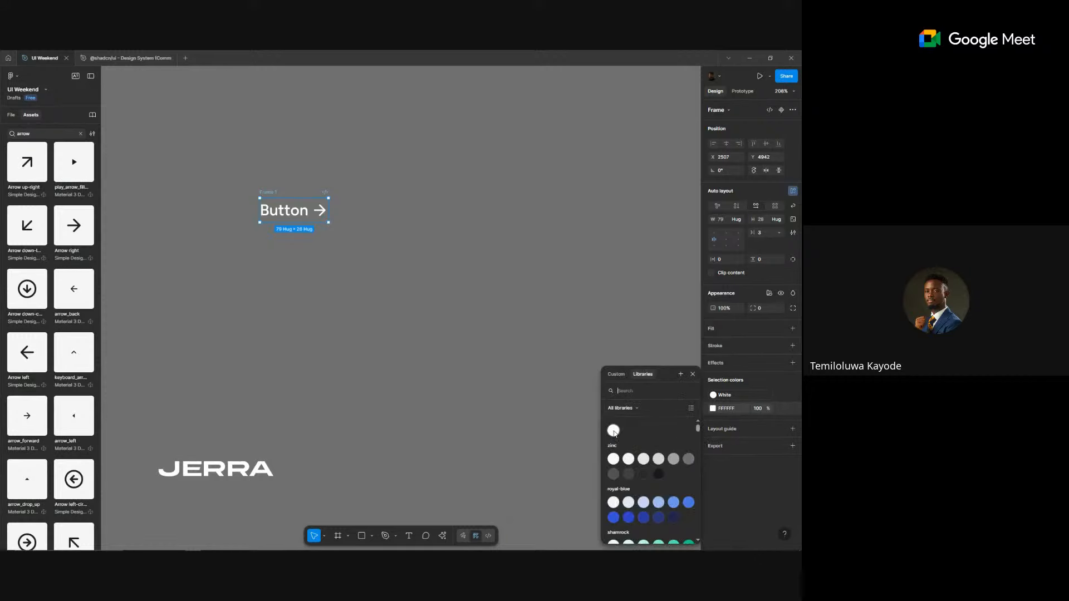
left_click(614, 431)
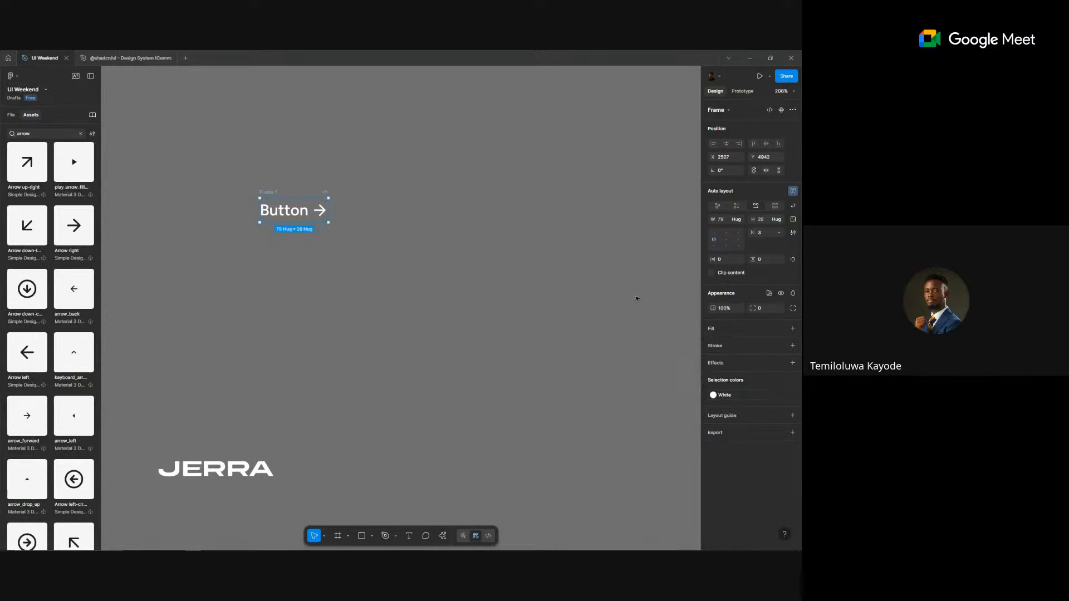
- Set the button frame's auto layout padding to 20 horizontal and 12 vertical
left_click(727, 259)
type("20")
key("Tab")
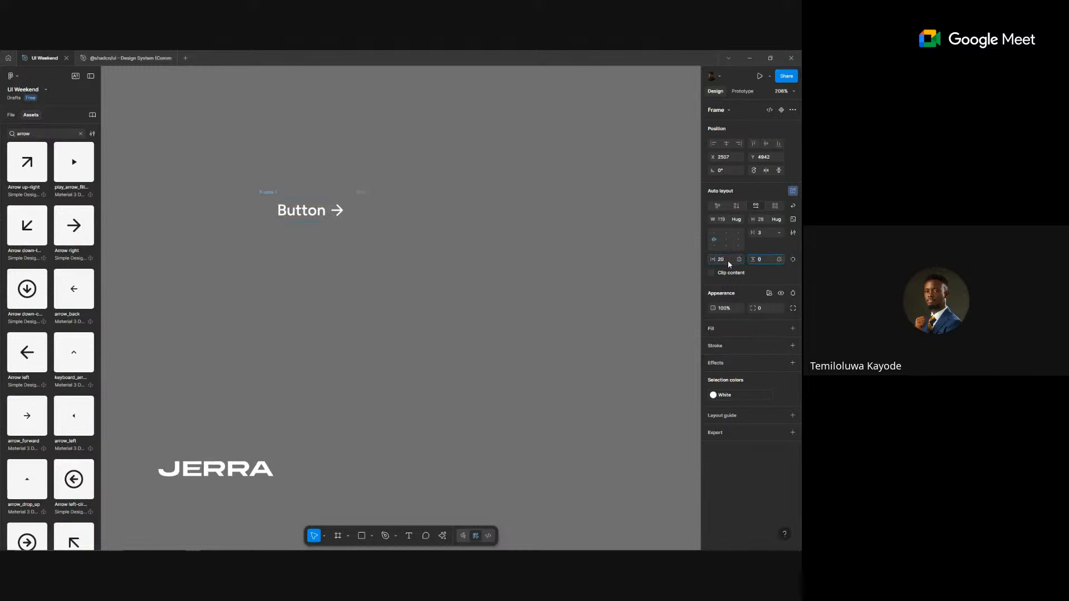
type("12")
key("Return")
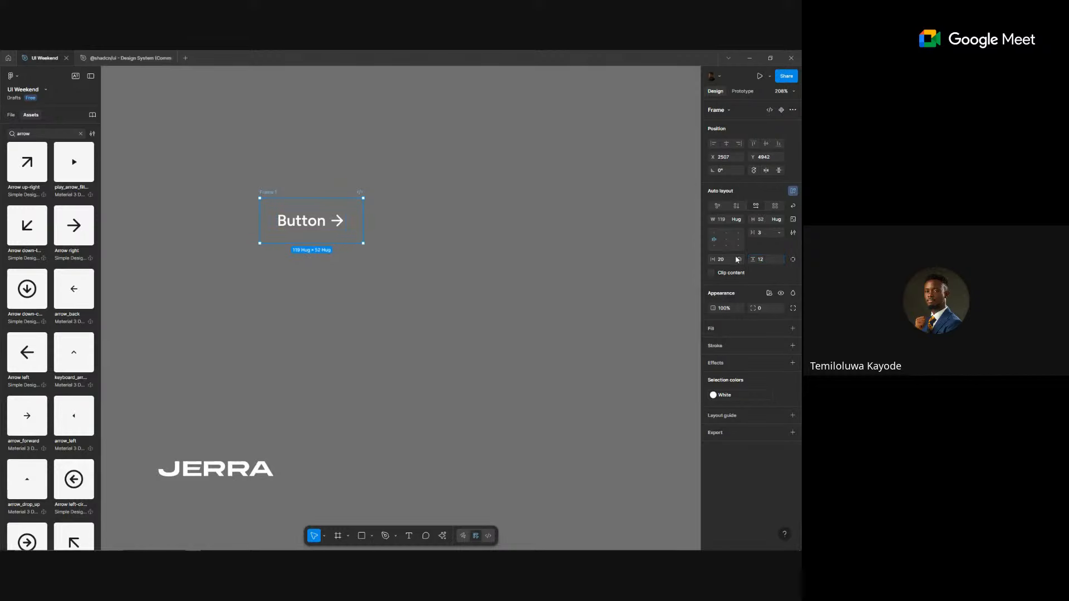
- Set the button frame's auto layout padding to 12 horizontal and 8 vertical
left_click(774, 260)
left_click(731, 262)
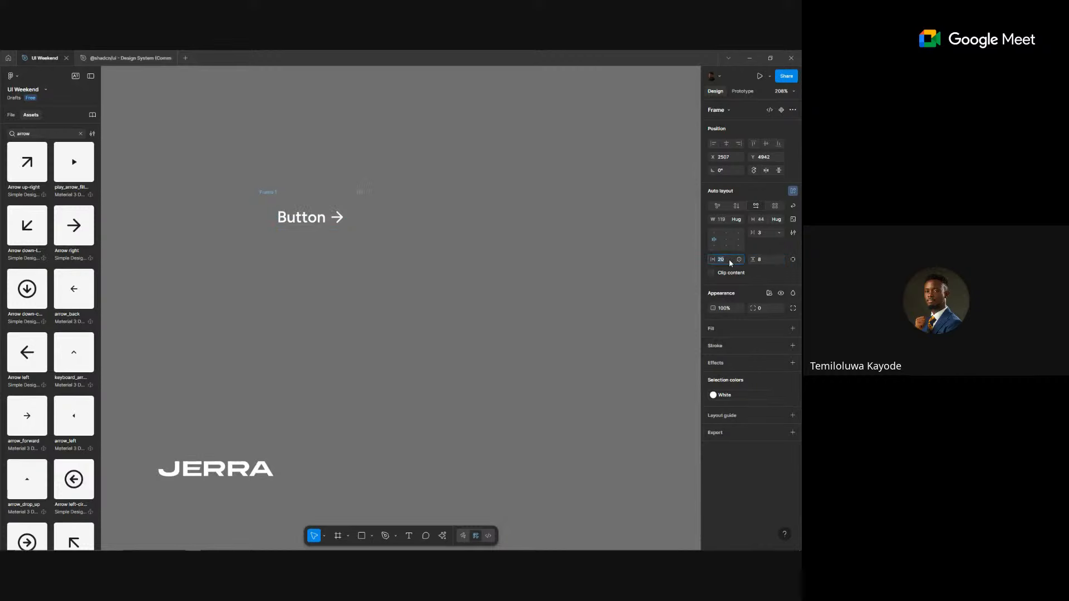
type("12")
key("Return")
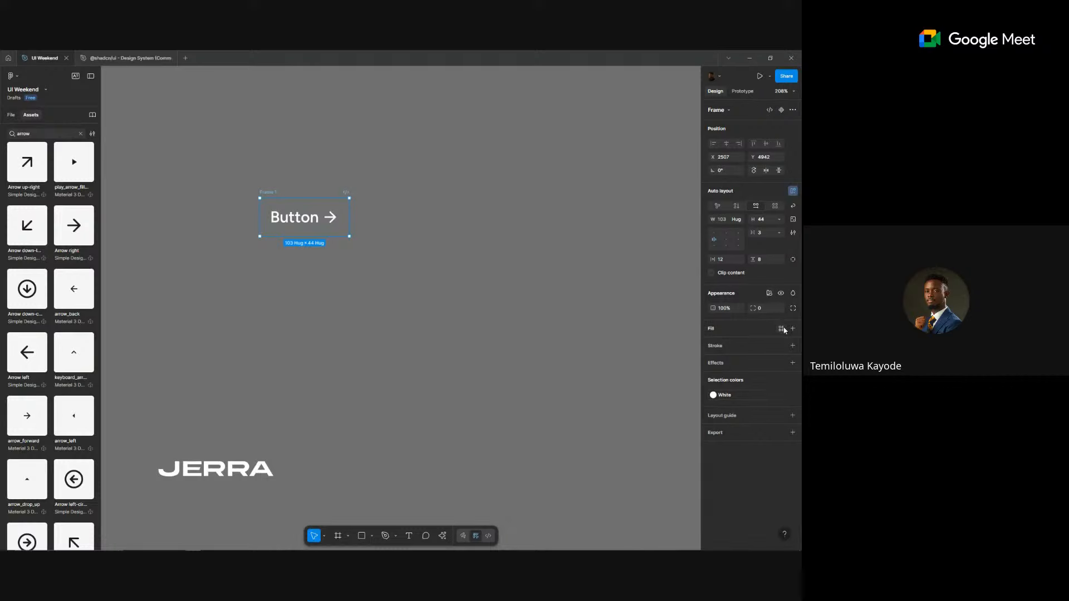
- Fill the button frame with the royal-blue/600 color style
left_click(783, 329)
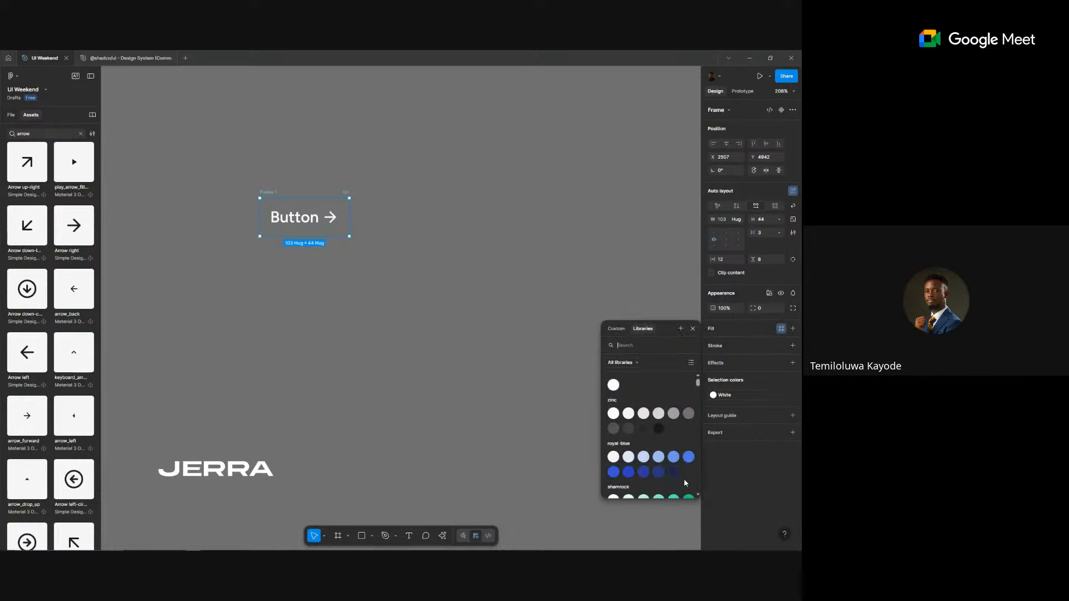
left_click(614, 473)
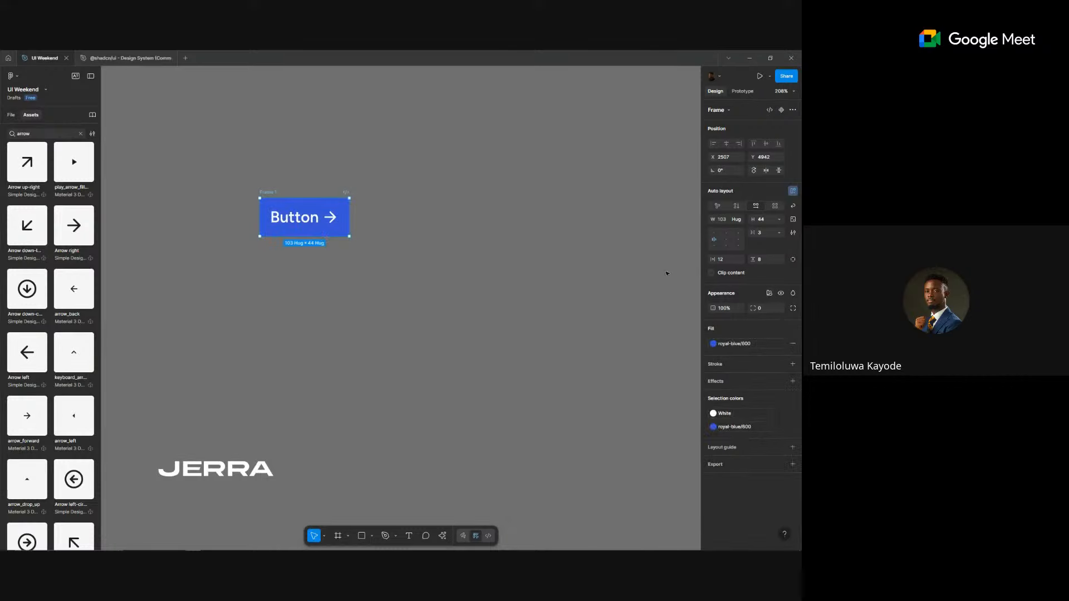
left_click(750, 343)
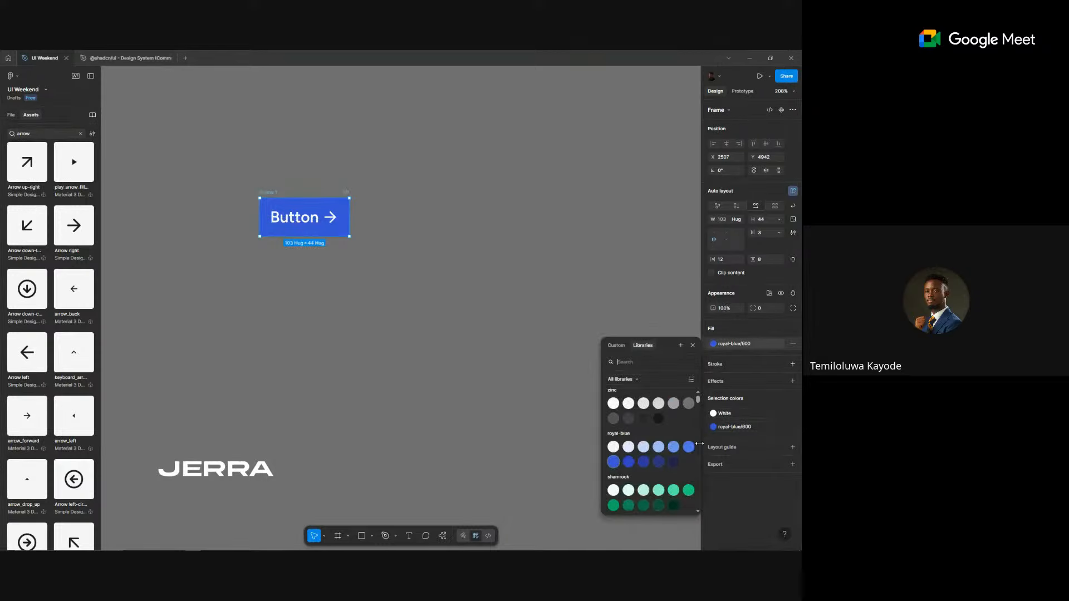
left_click(692, 452)
key("ctrl+z")
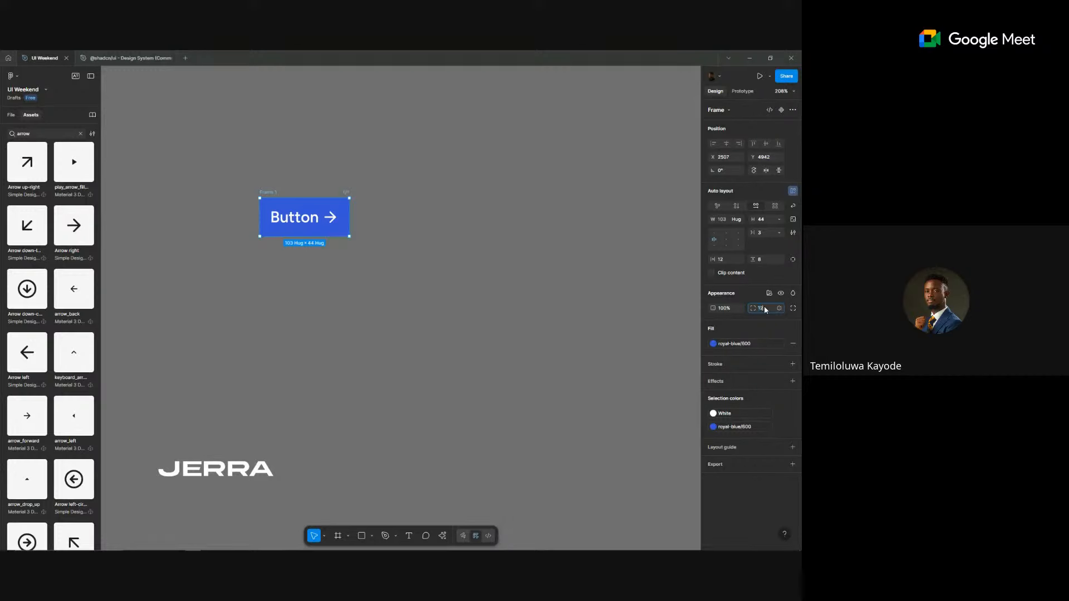
- Round the button frame's corners to 12 and set the gap between its text and arrow to 4
key("Return")
left_click_drag(284, 206, 302, 164)
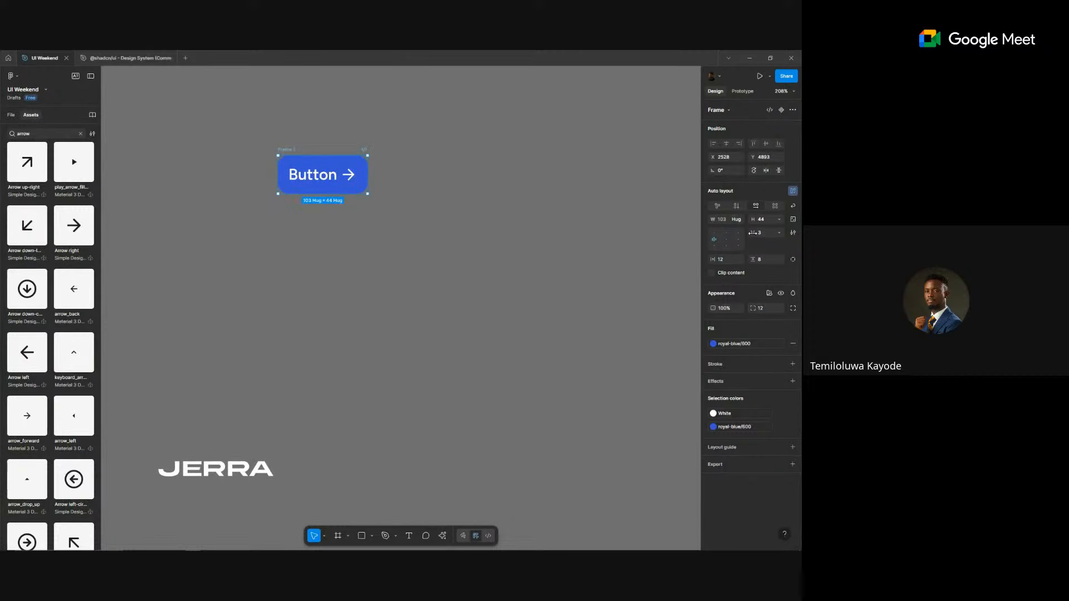
type("4")
key("Return")
- Turn the button frame into a component and add two more variants below it
key("ctrl+alt+k")
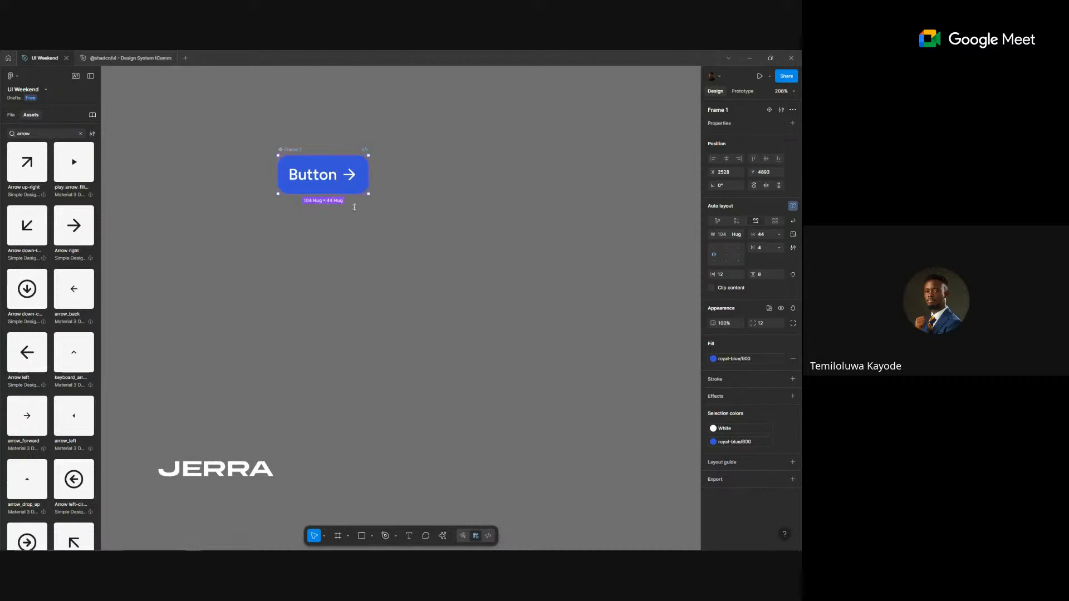
left_click(770, 111)
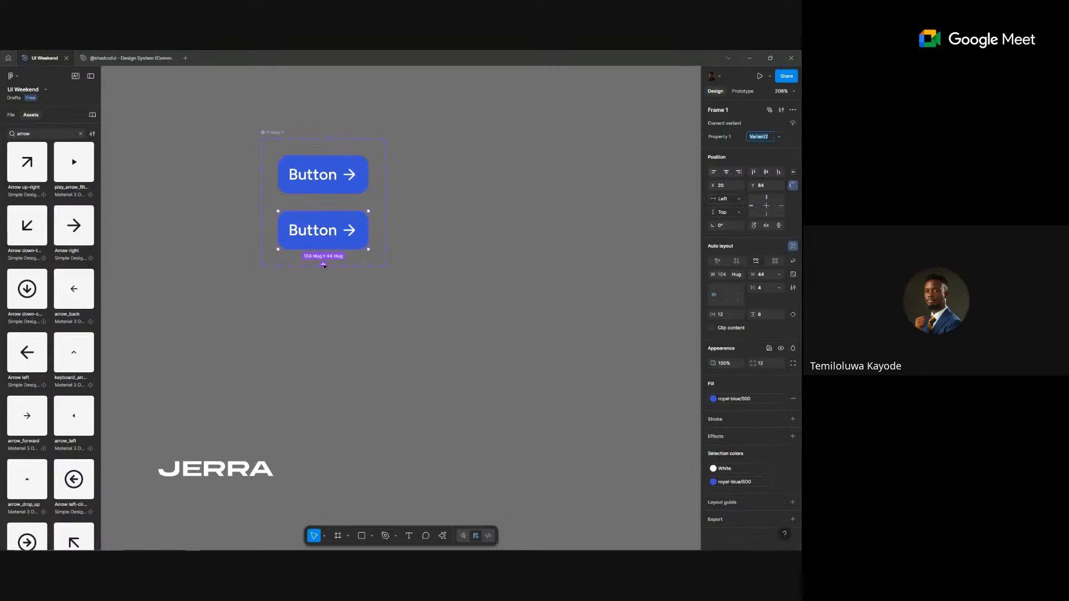
left_click(323, 265)
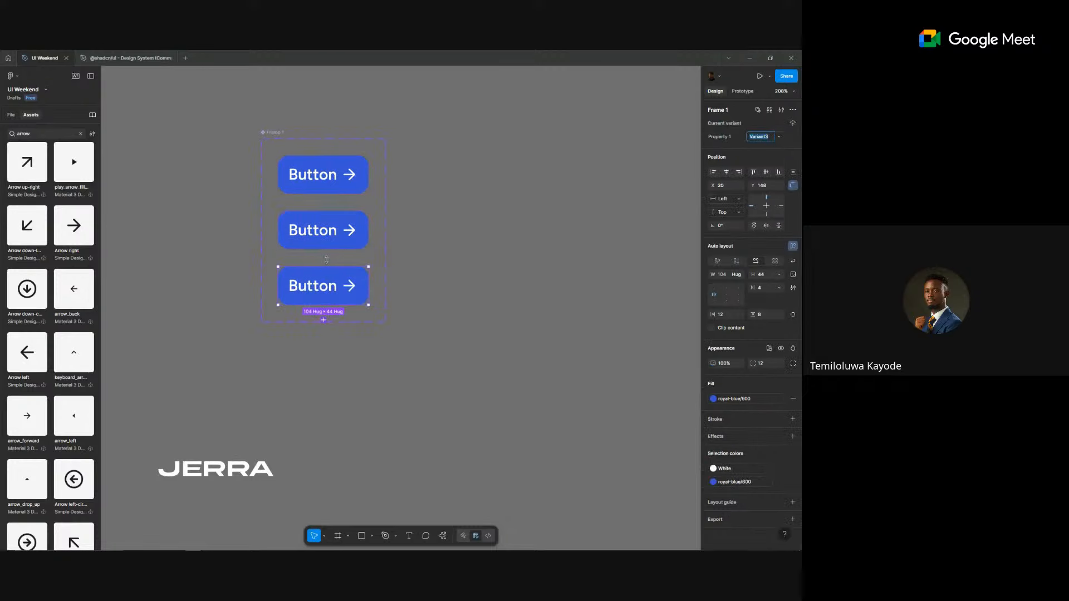
- Fill the second button variant with royal-blue/700 and the third variant with royal-blue/800
left_click(750, 404)
left_click(627, 496)
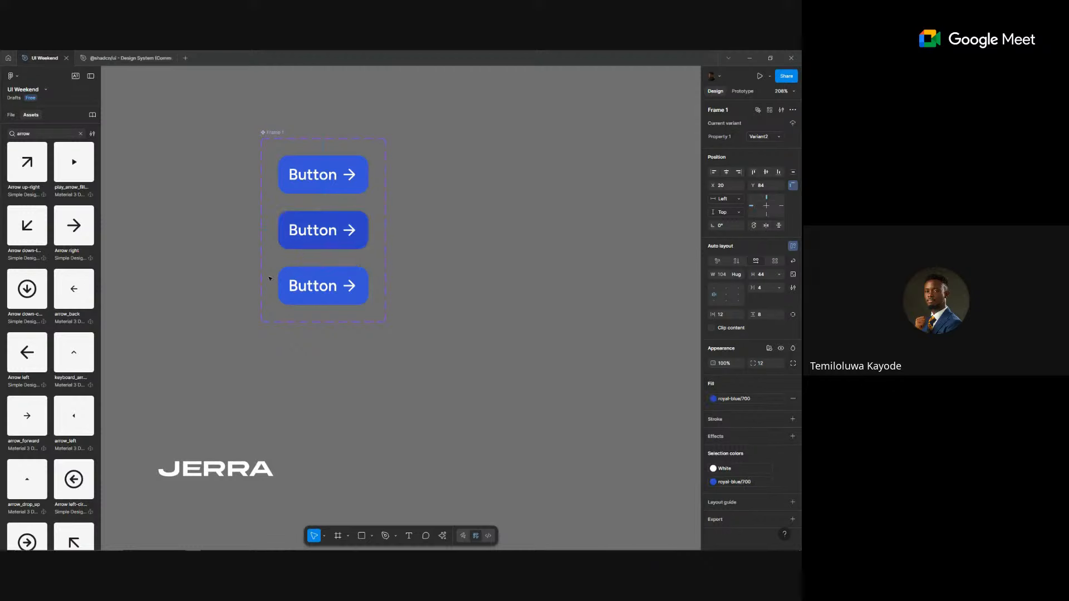
left_click(323, 286)
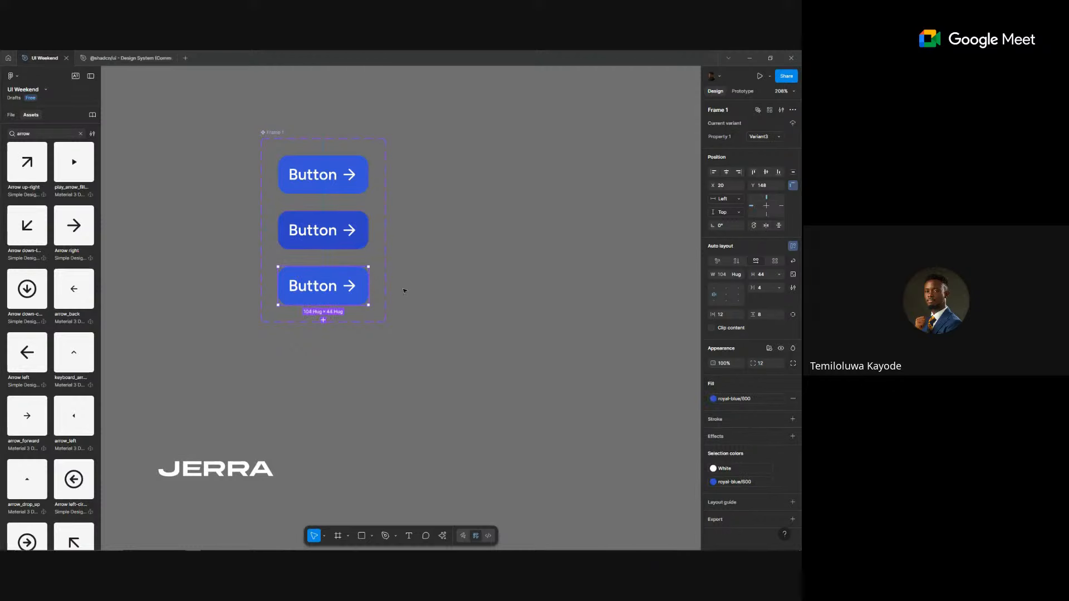
left_click(740, 406)
left_click(644, 492)
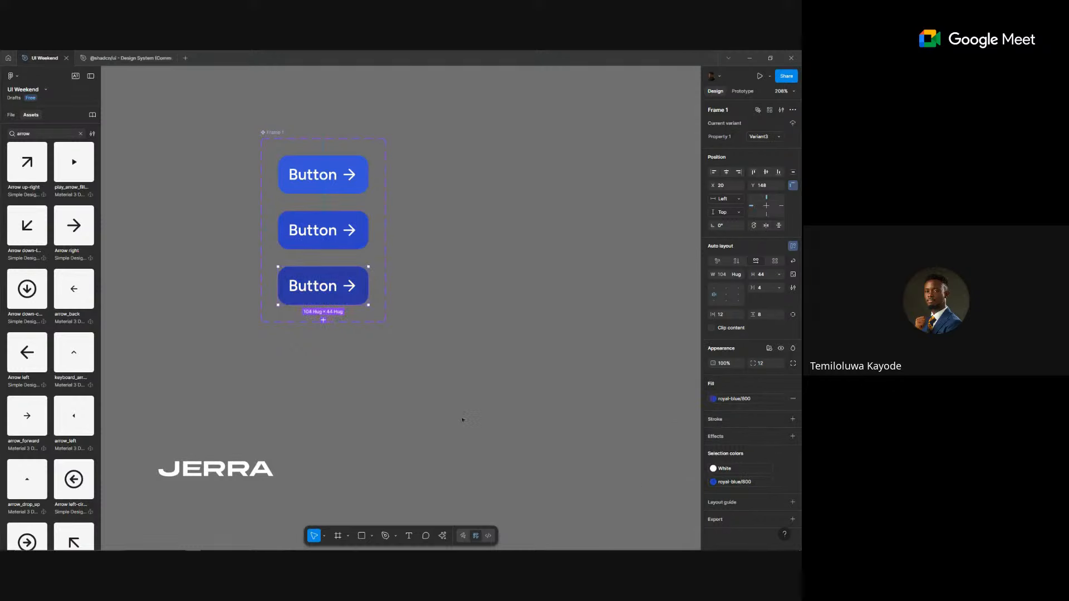
left_click(361, 224)
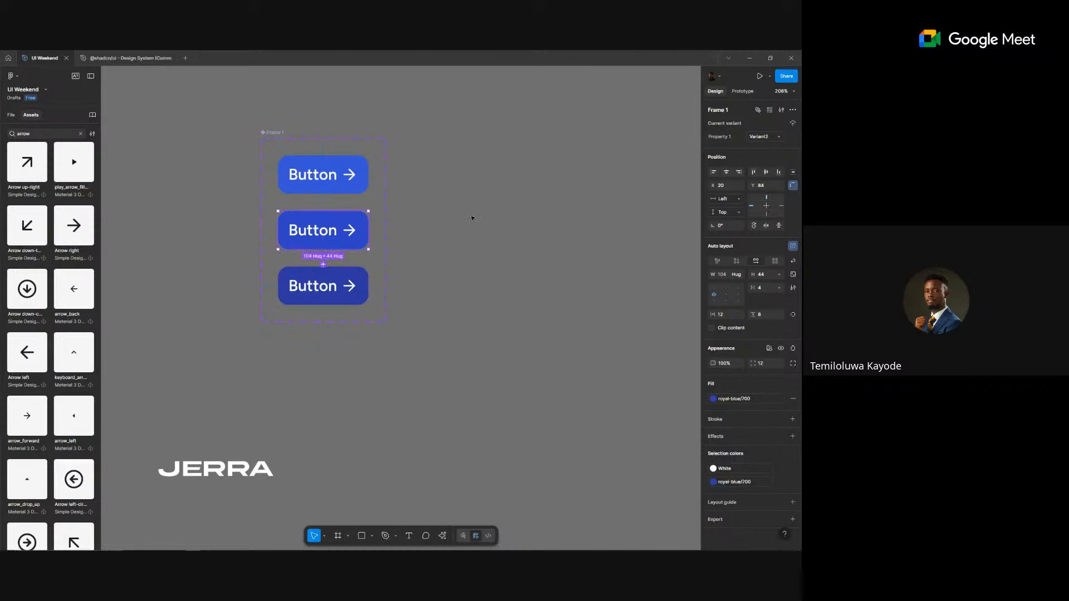
key("Escape")
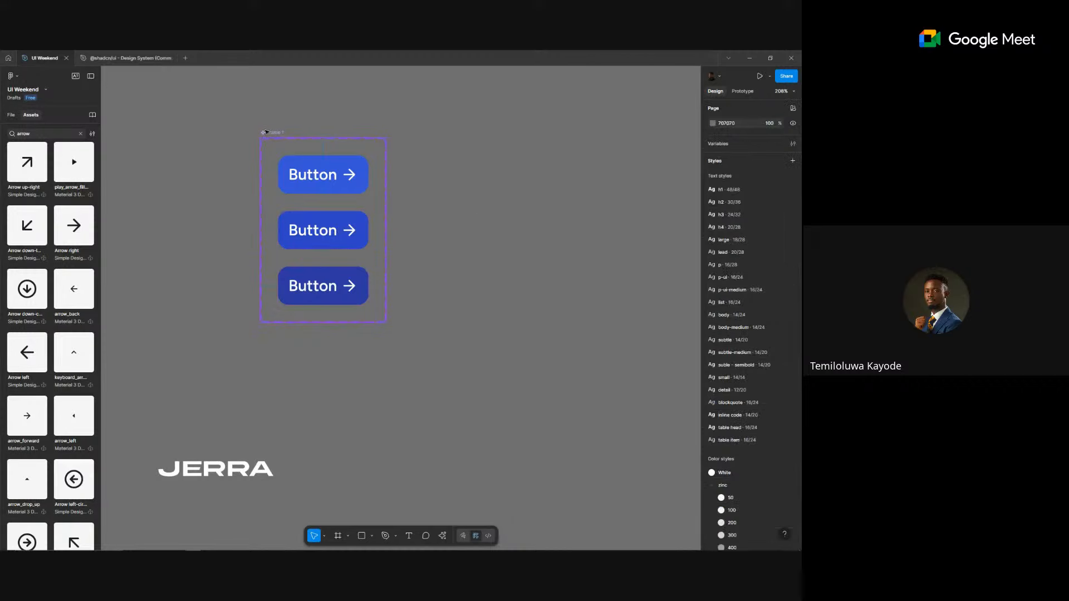
- Duplicate the button component set beside the original and give all three copied variants a royal-blue/600 stroke
left_click(266, 132)
key("ctrl+d")
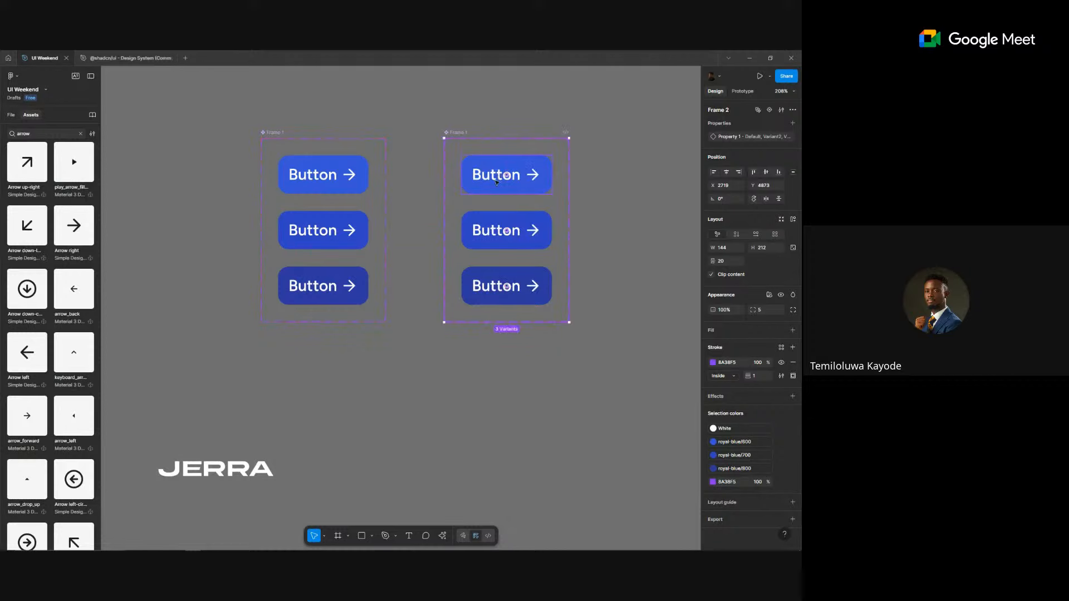
left_click(497, 182)
left_click(495, 221, "shift")
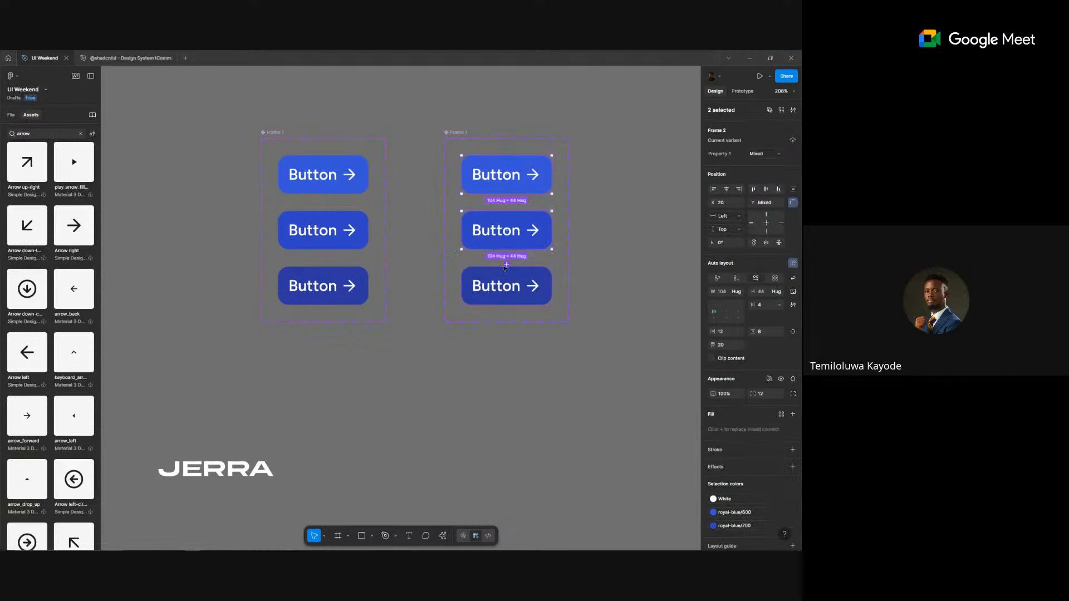
left_click(506, 264)
key("ctrl+z")
left_click(502, 280, "shift")
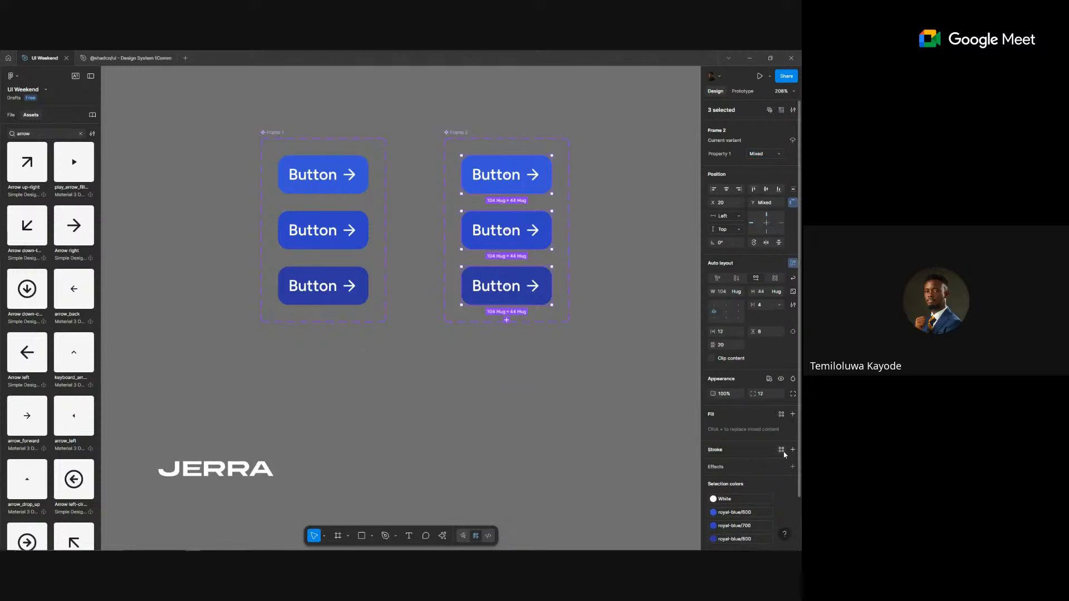
left_click(781, 450)
left_click(613, 518)
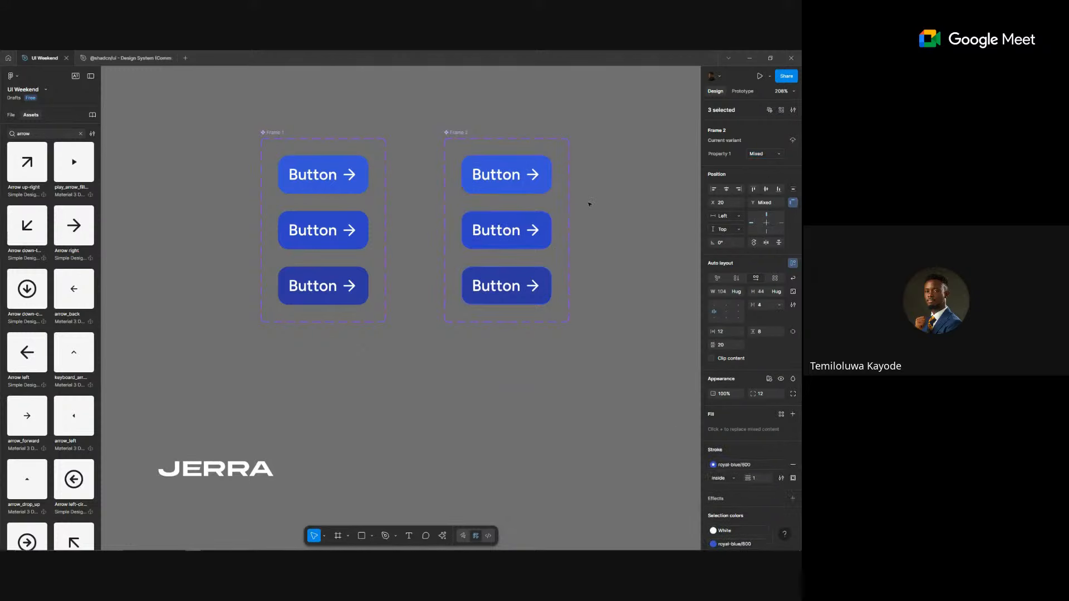
left_click(609, 194)
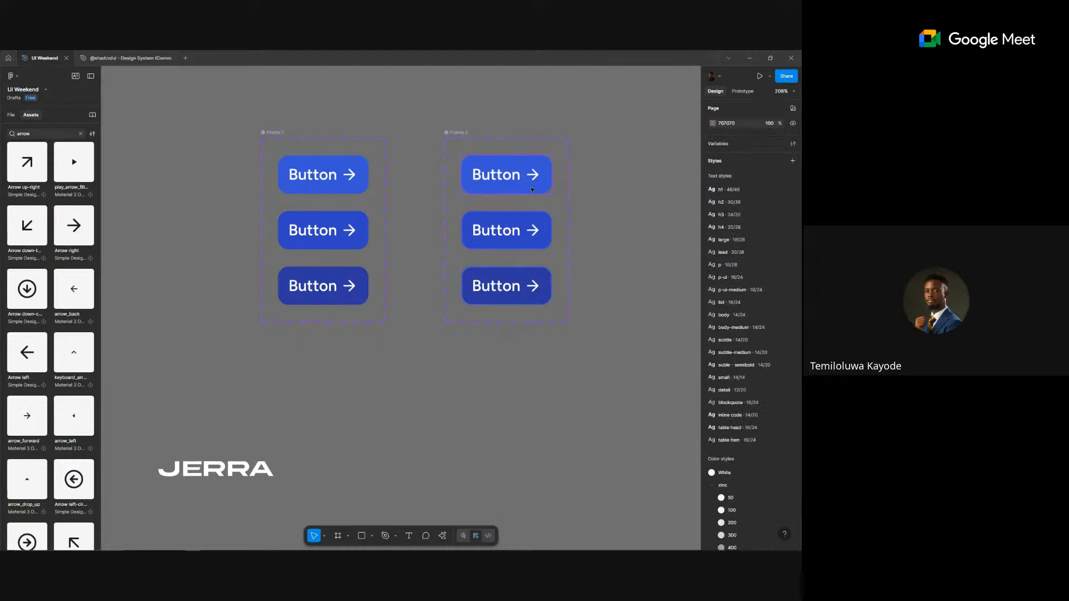
- Remove the fill from the duplicated set's first variant and recolor its text and arrow with royal-blue/600
left_click(535, 175)
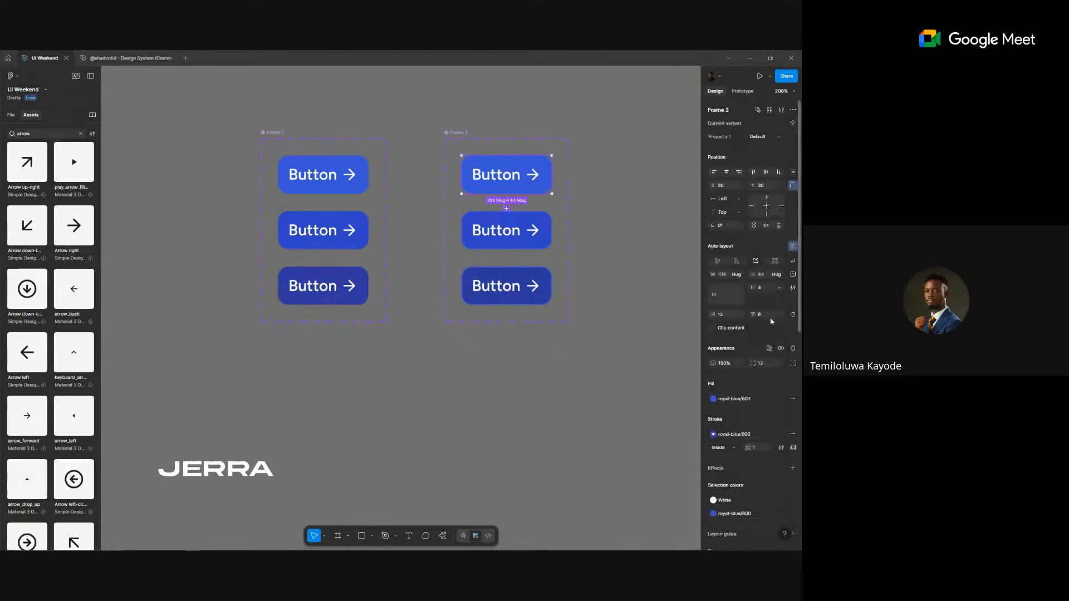
left_click(793, 399)
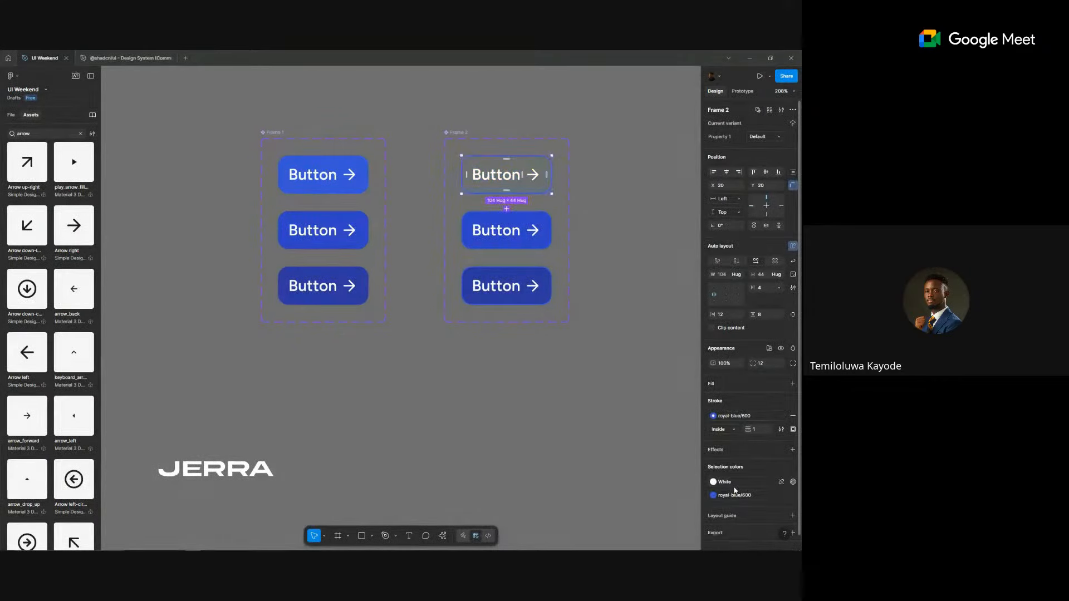
left_click(713, 482)
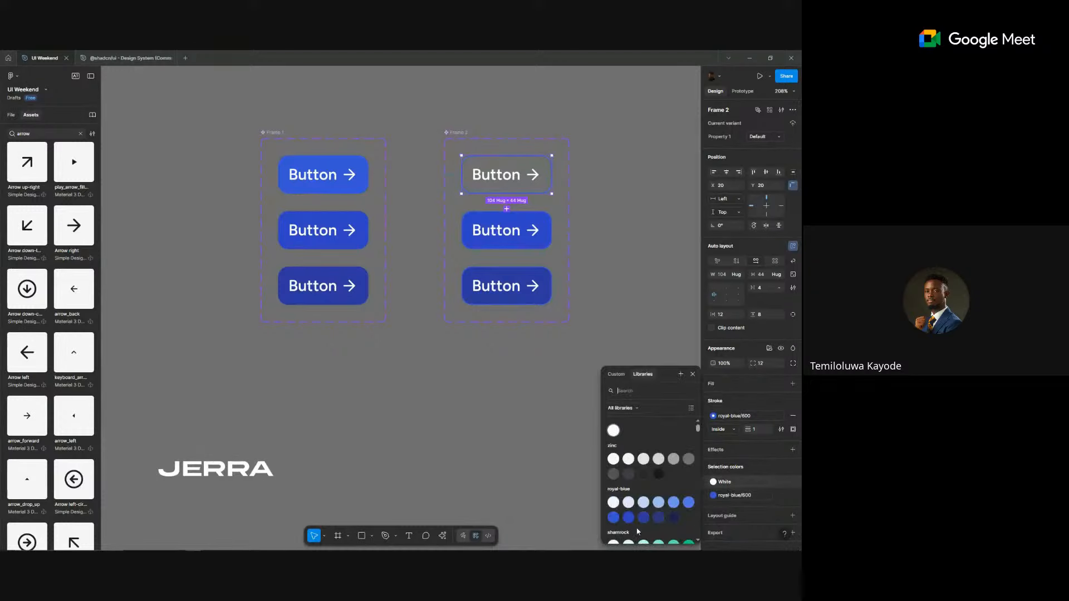
left_click(614, 518)
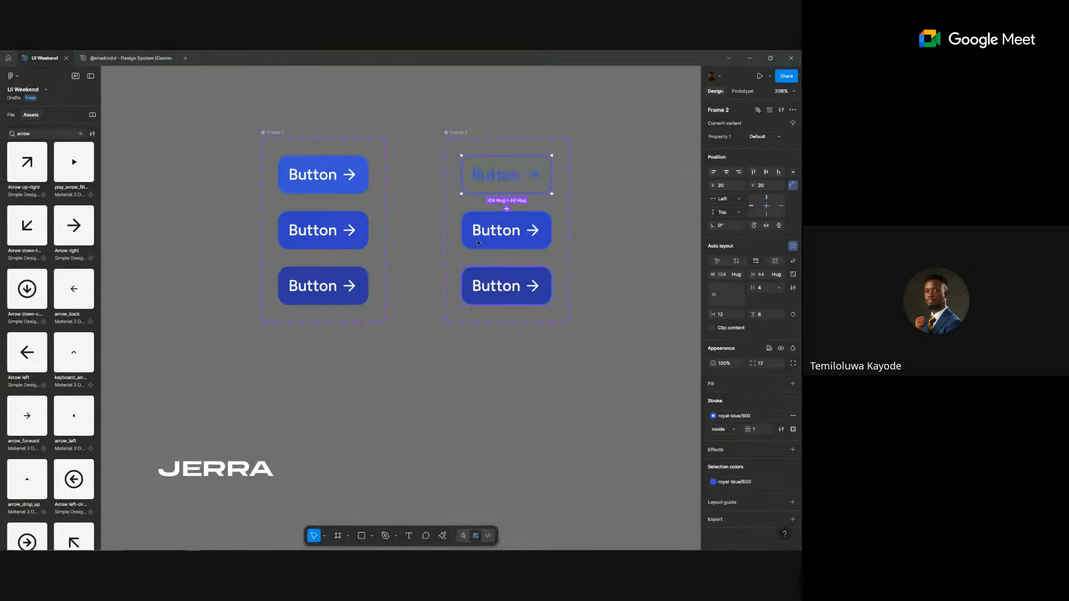
- Remove the fill from the duplicated set's second variant and recolor its text, arrow and stroke with royal-blue/700
left_click(481, 235)
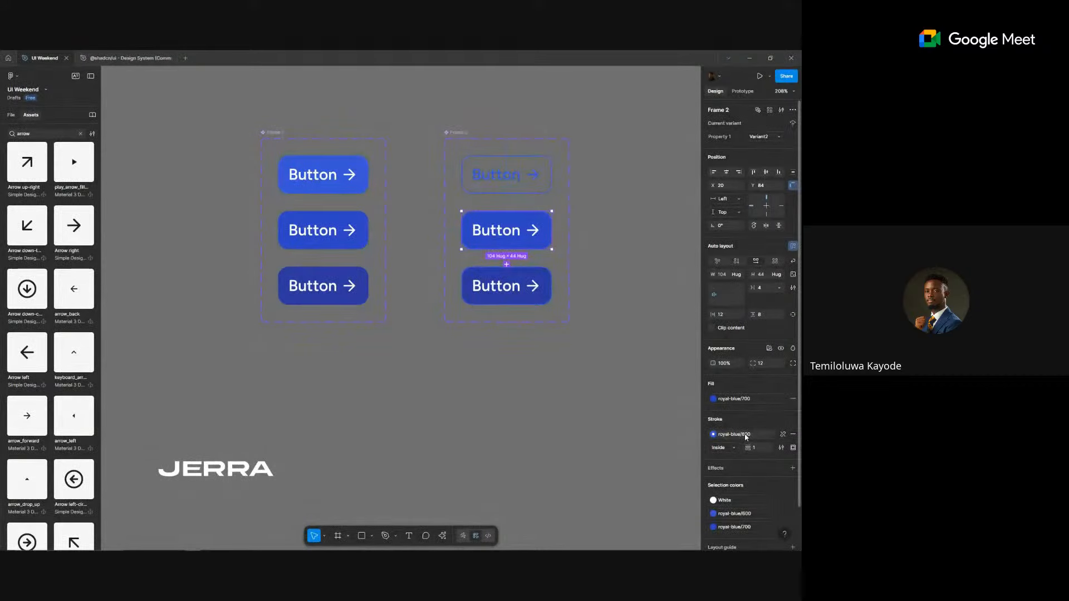
left_click(793, 399)
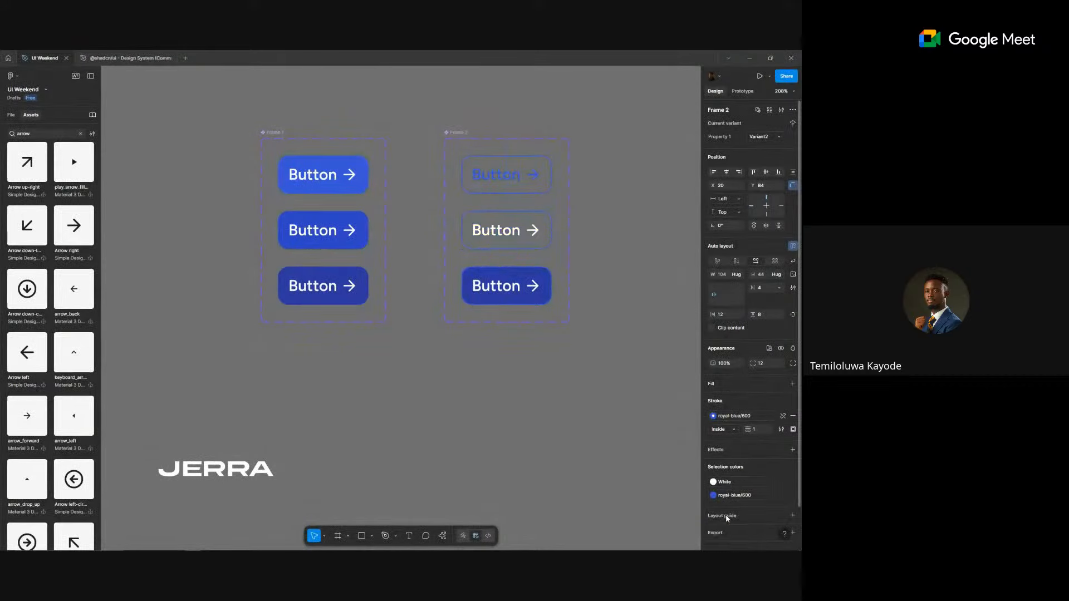
left_click(727, 482)
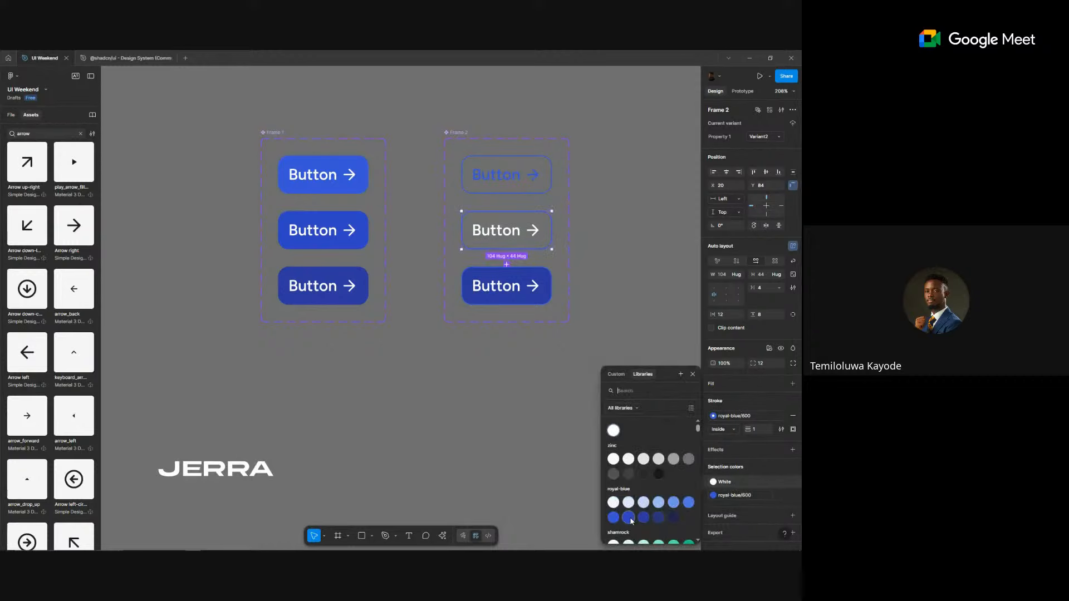
left_click(629, 517)
left_click(731, 497)
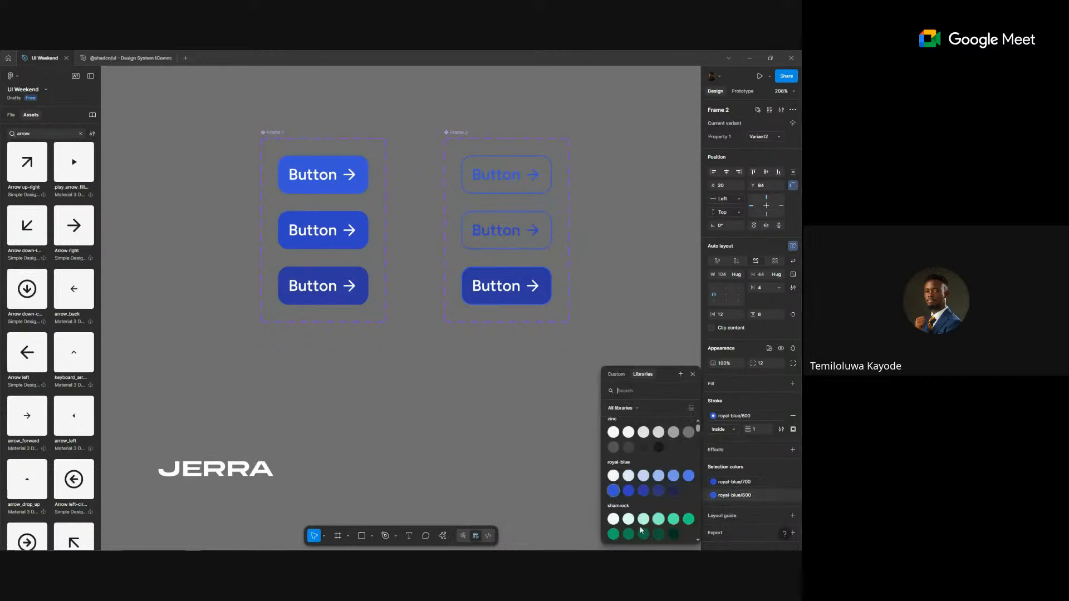
left_click(628, 492)
- Remove the fill from the duplicated set's third variant and recolor its text, arrow and stroke with royal-blue/800
left_click(505, 282)
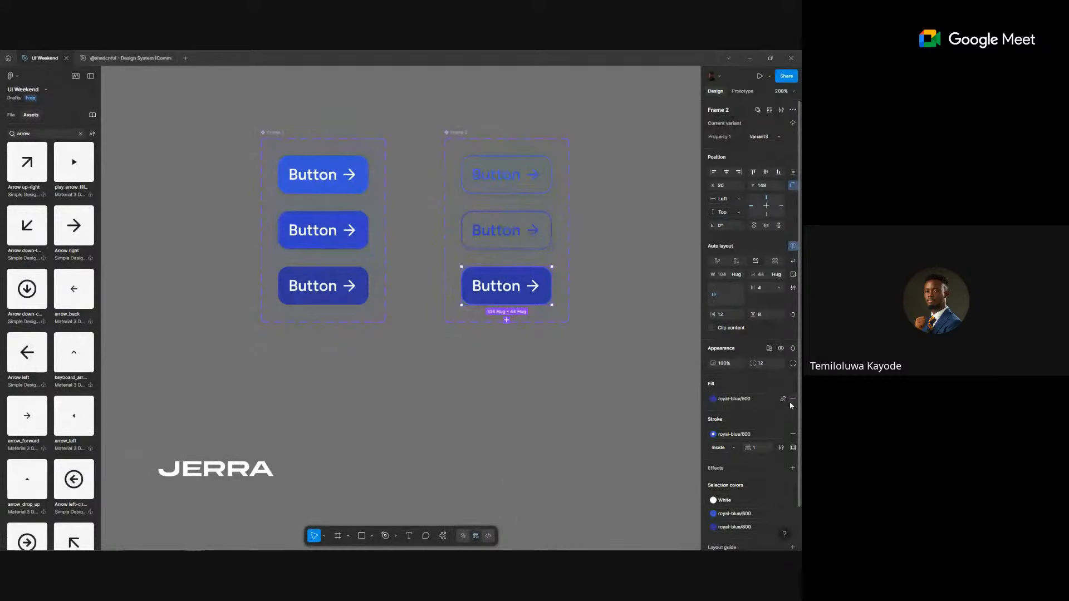
left_click(792, 400)
left_click(716, 482)
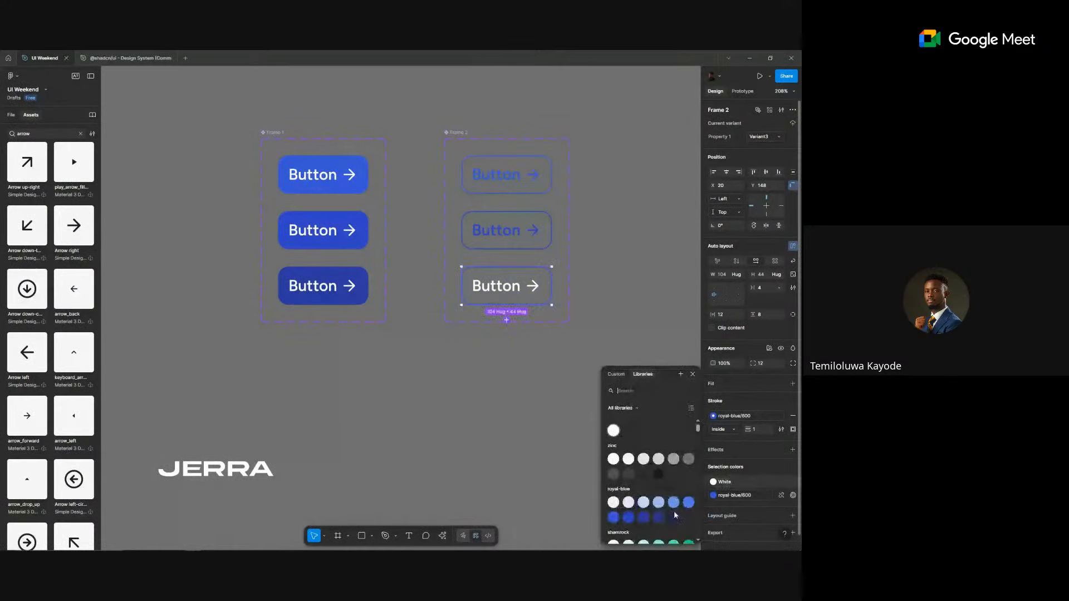
left_click(629, 520)
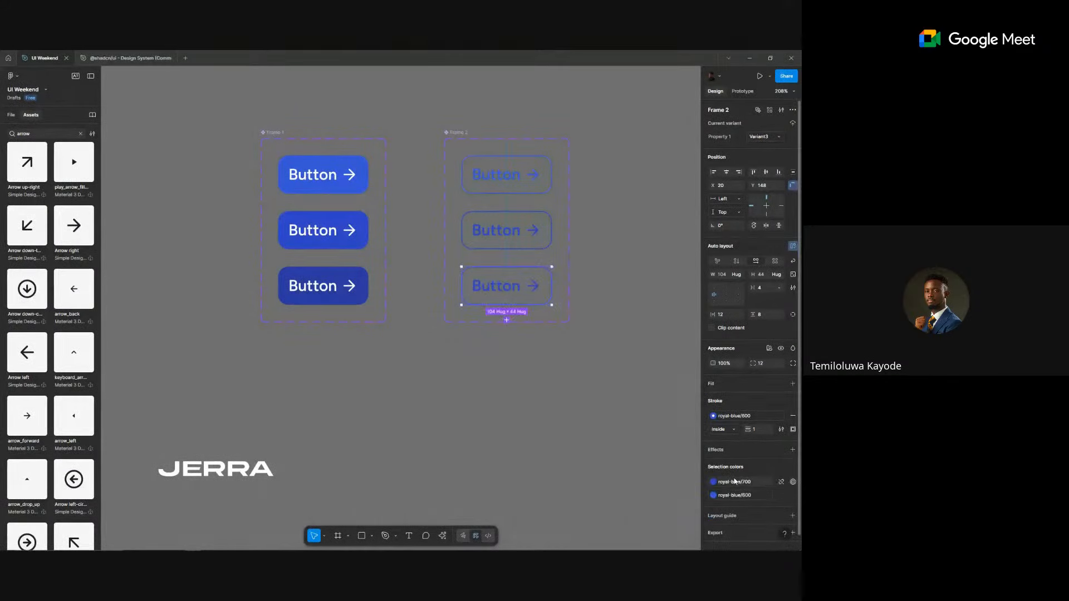
left_click(714, 482)
left_click(644, 490)
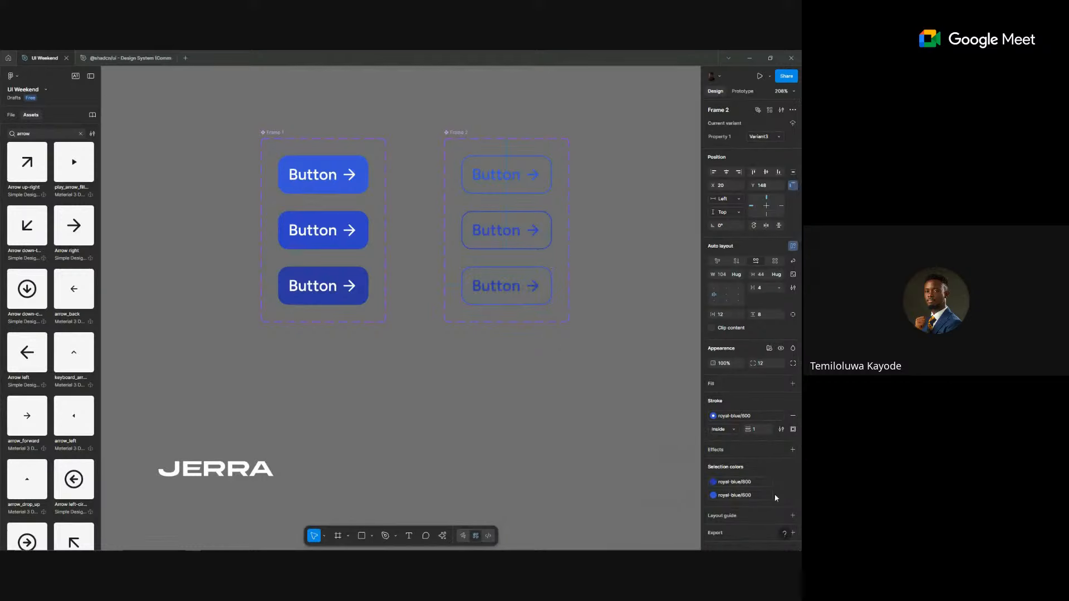
left_click(720, 495)
left_click(644, 491)
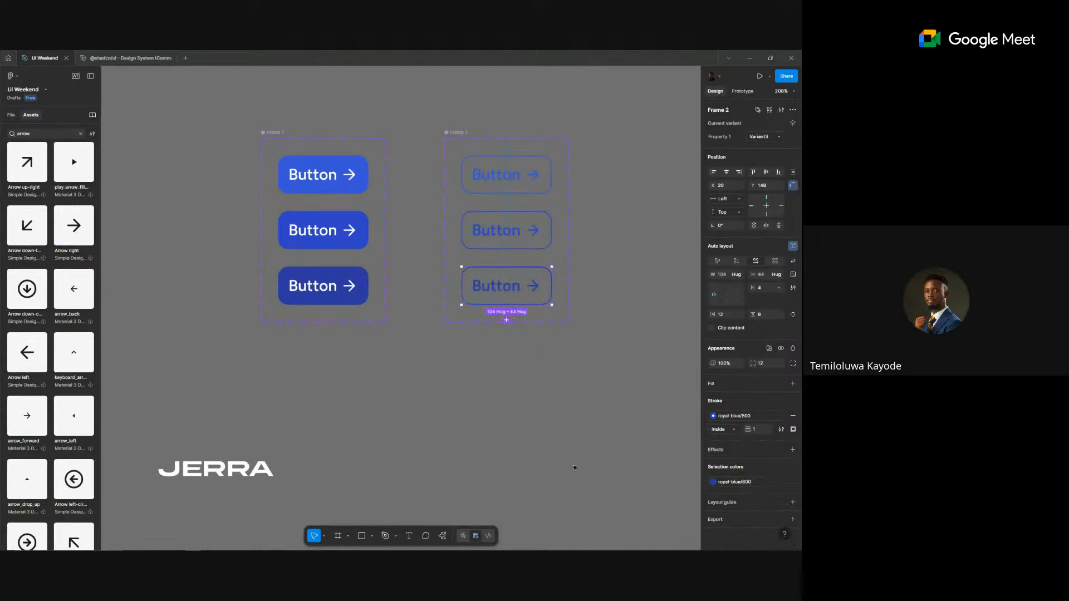
left_click(514, 438)
scroll(510, 435, "down", 6)
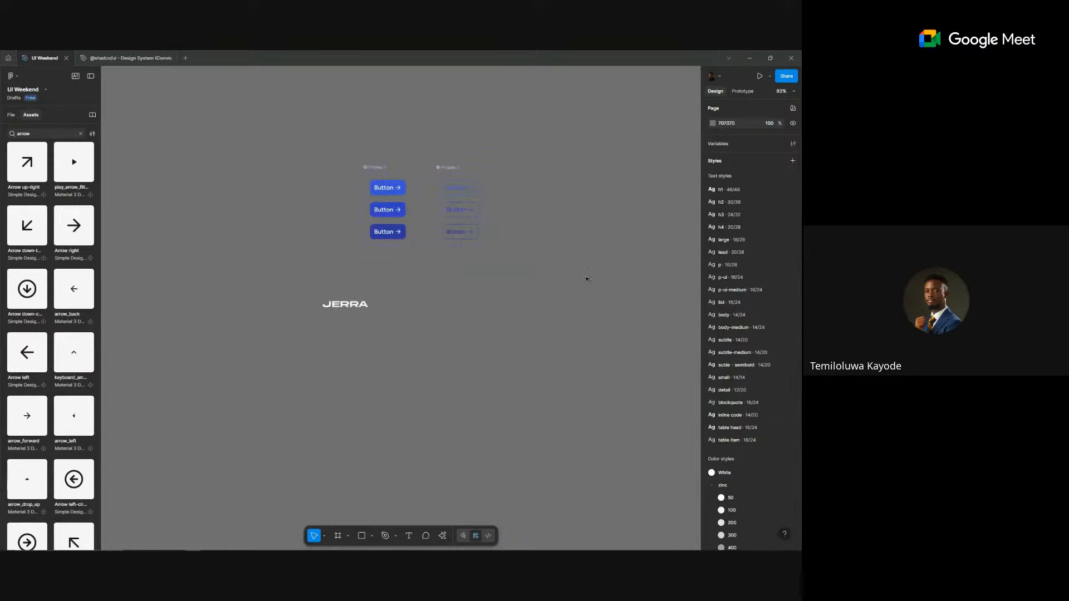
left_click_drag(578, 279, 378, 308)
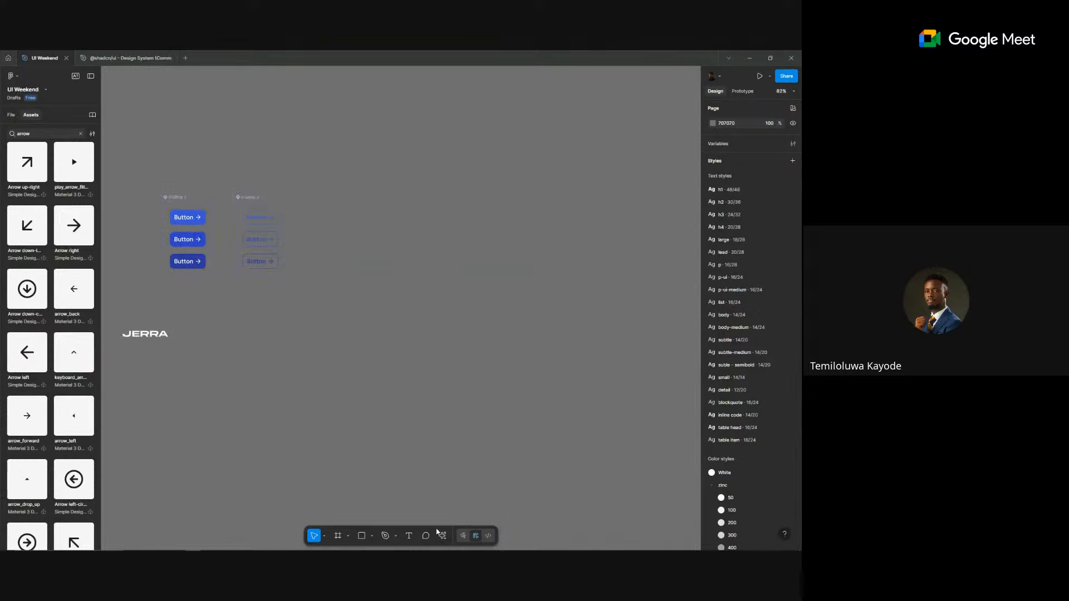
- Add a text layer reading "Home" on the empty canvas beside the outlined button set
left_click(408, 536)
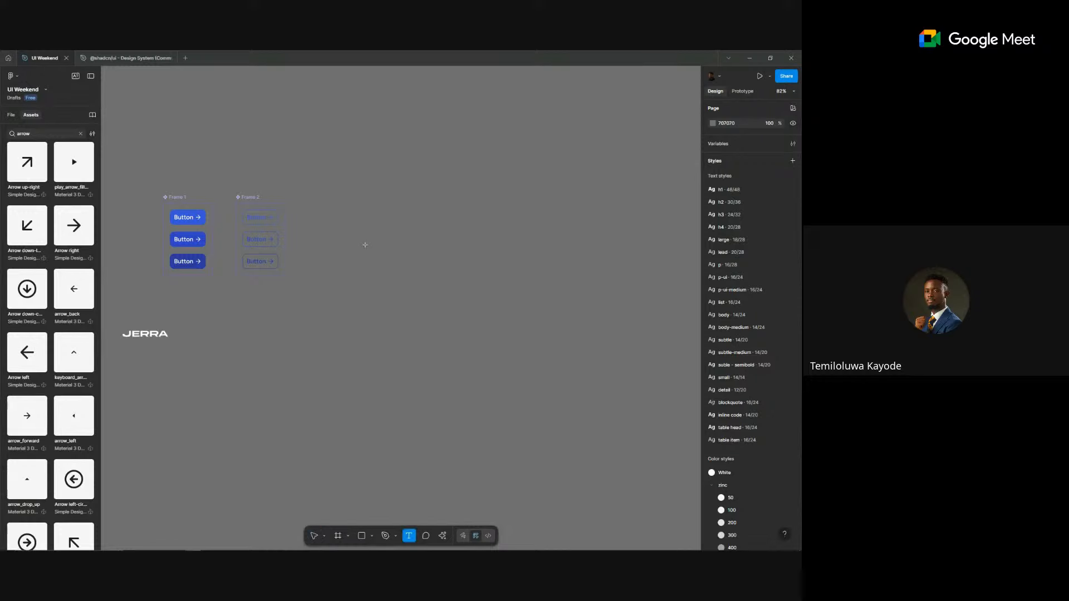
left_click(346, 210)
type("Home")
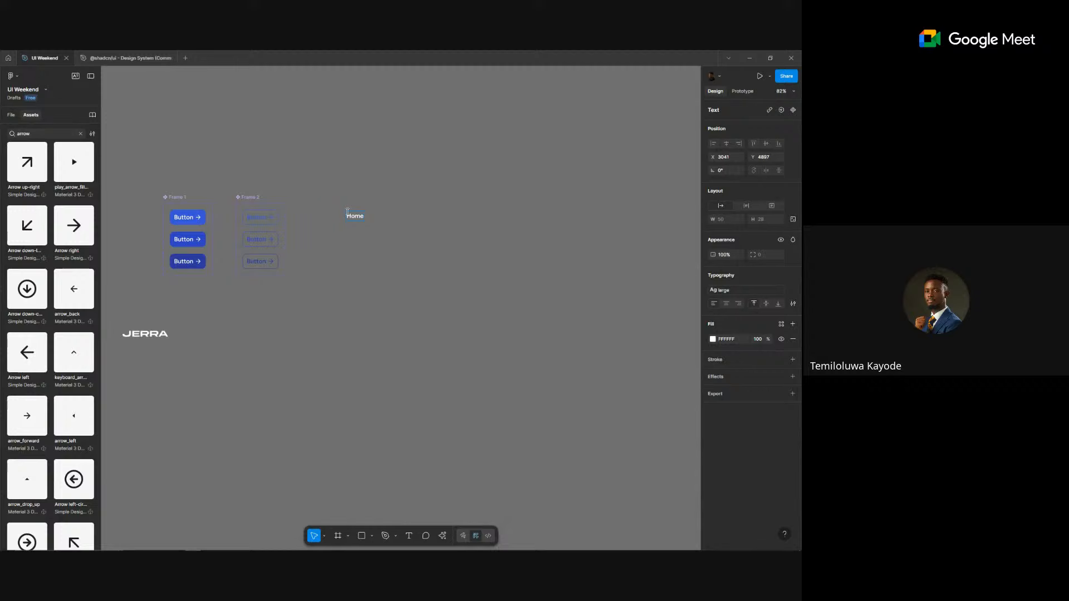
scroll(347, 214, "up", 5)
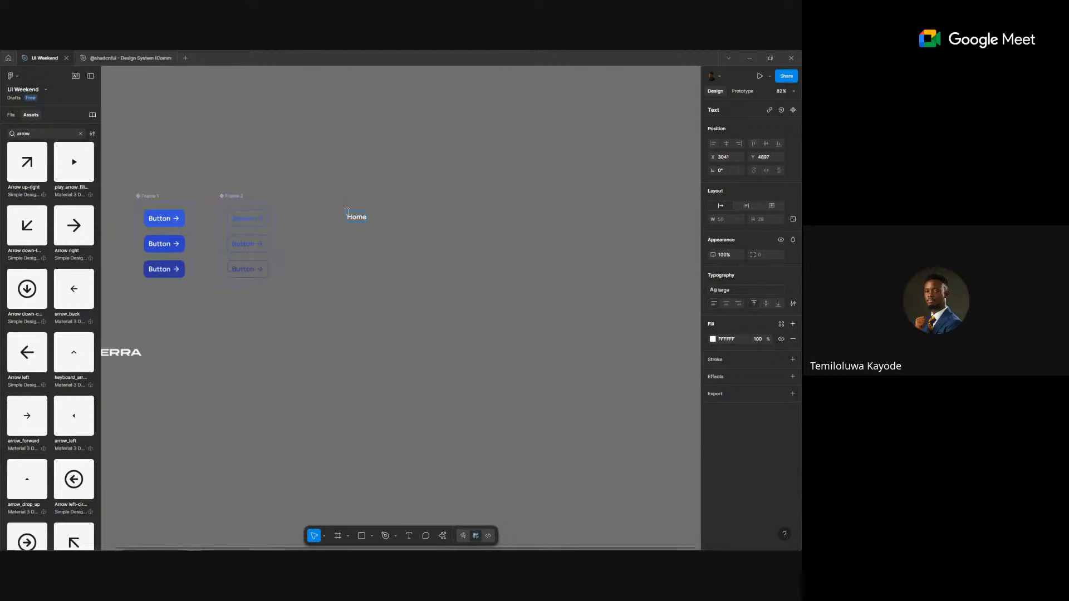
key("Escape")
- Wrap the Home text in an auto layout frame with horizontal padding 8 and vertical padding 4
left_click_drag(374, 224, 378, 240)
key("shift+a")
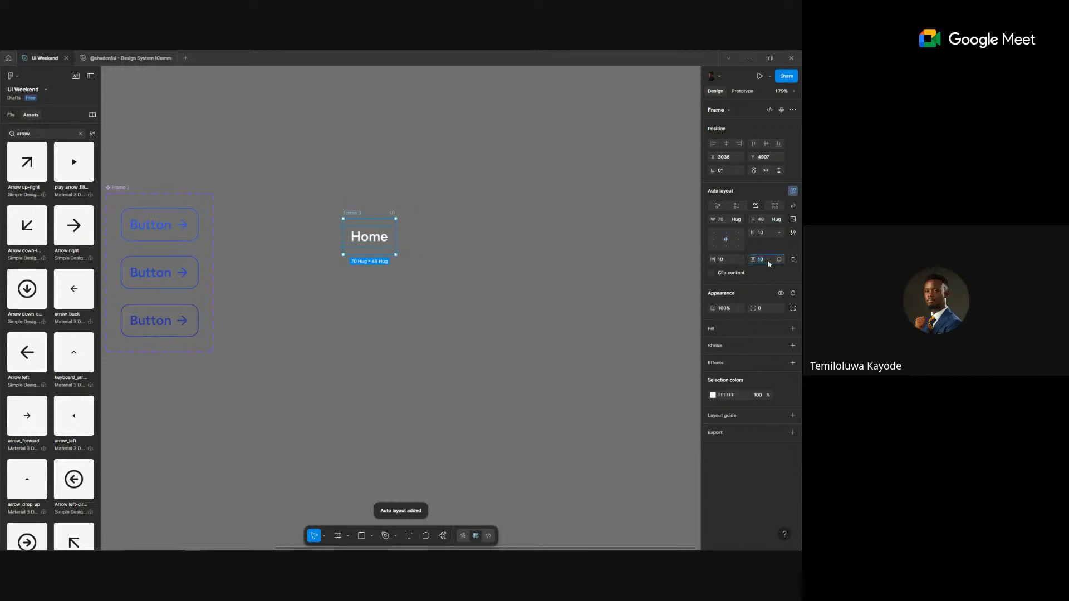
type("4")
left_click(726, 262)
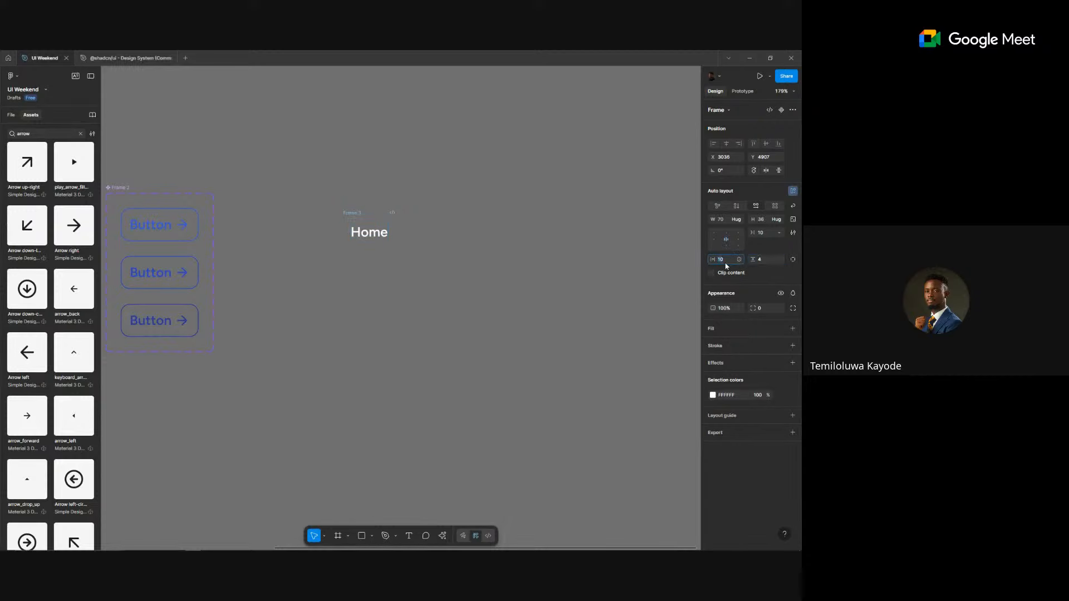
key("Return")
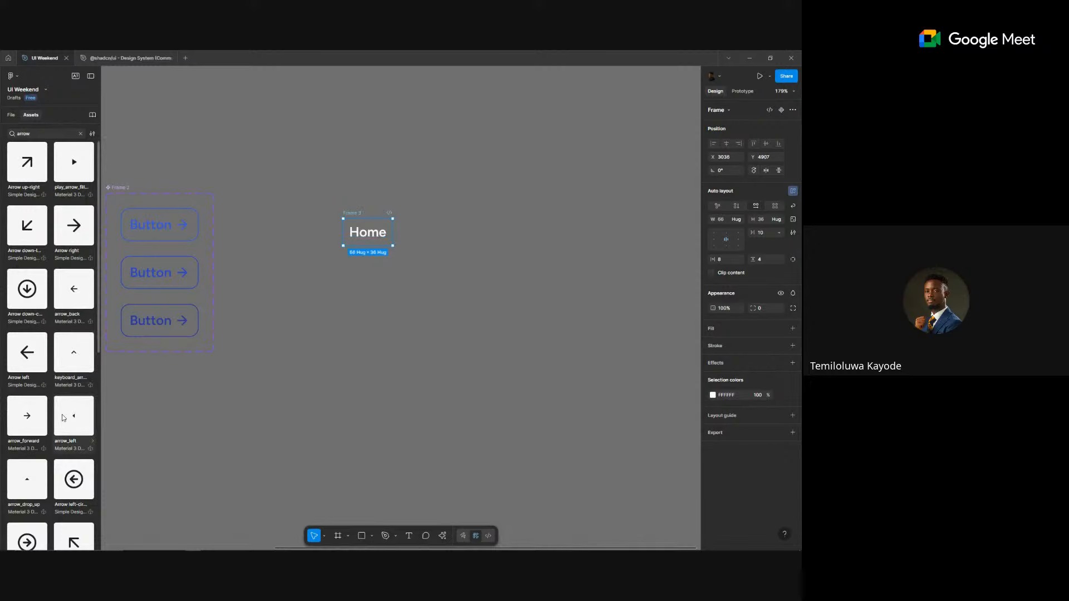
- Insert the keyboard_arrow_down icon after the Home text inside the frame and scale it to 16
scroll(63, 416, "down", 3)
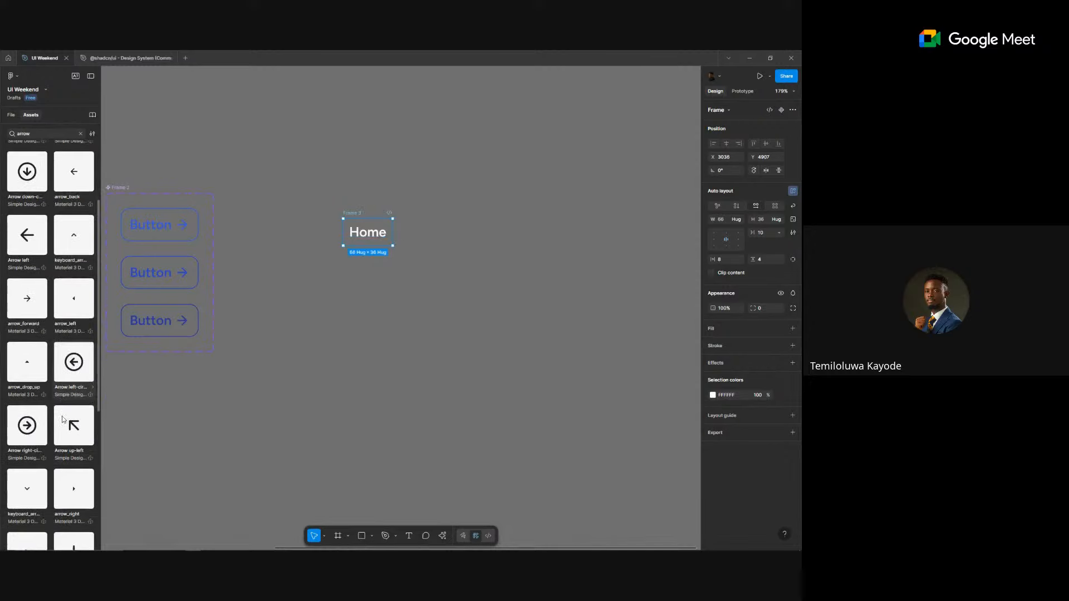
left_click(319, 362)
left_click_drag(431, 270, 410, 258)
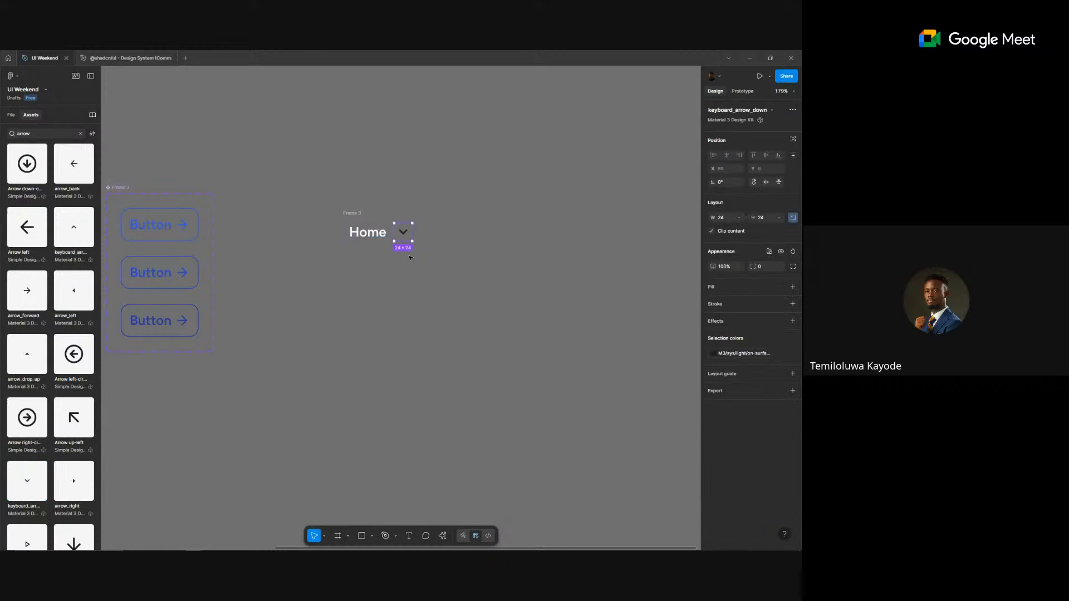
key("l")
key("k")
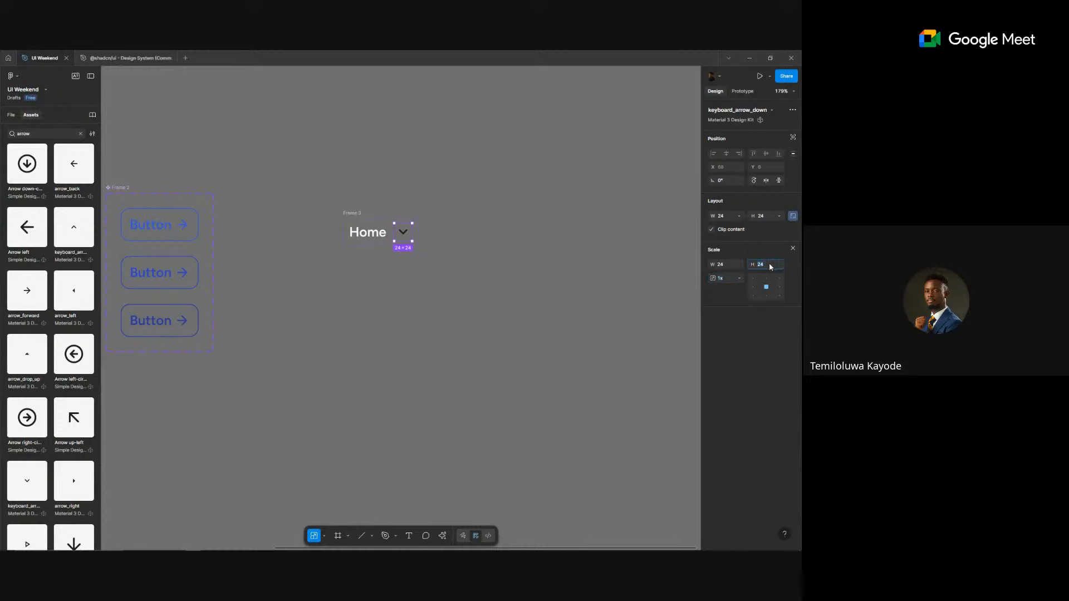
type("16")
key("Return")
- Set the Home frame's item gap to 4 and move the frame slightly up the canvas
left_click(370, 217)
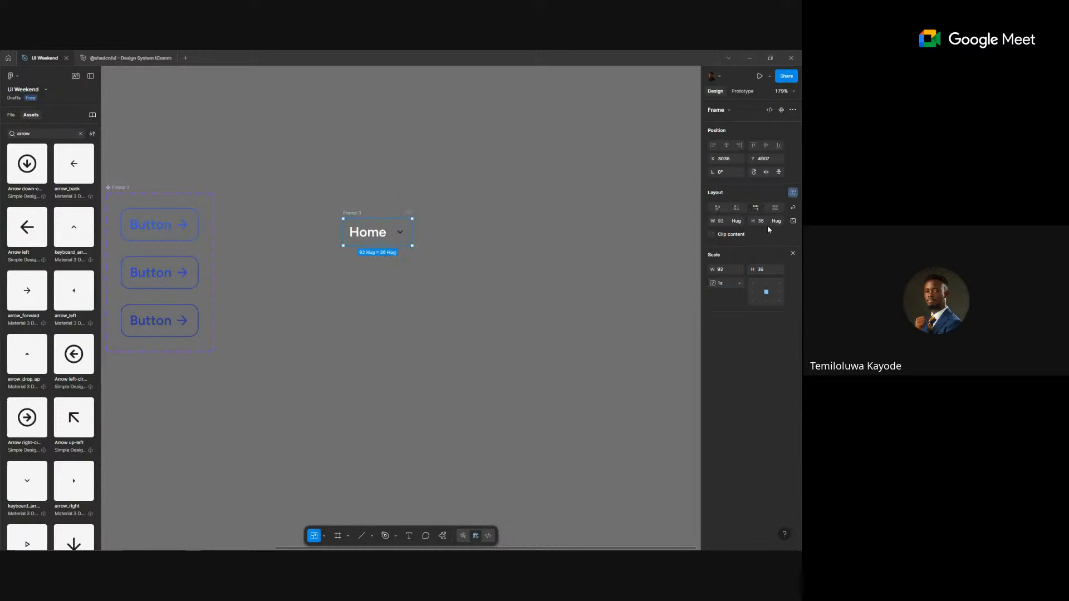
left_click(793, 254)
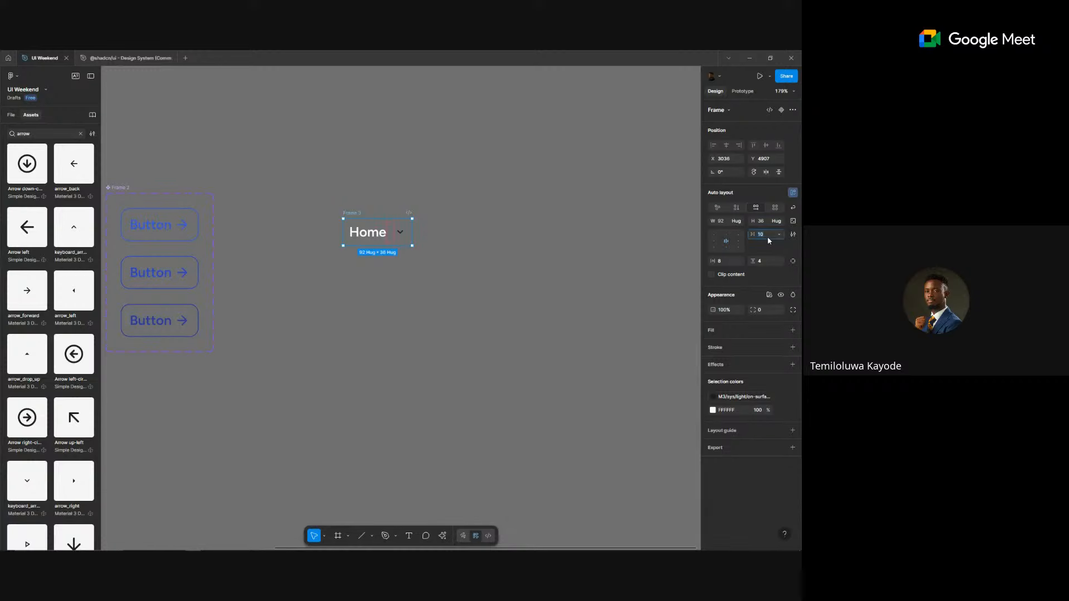
type("4")
key("Return")
left_click_drag(353, 215, 350, 183)
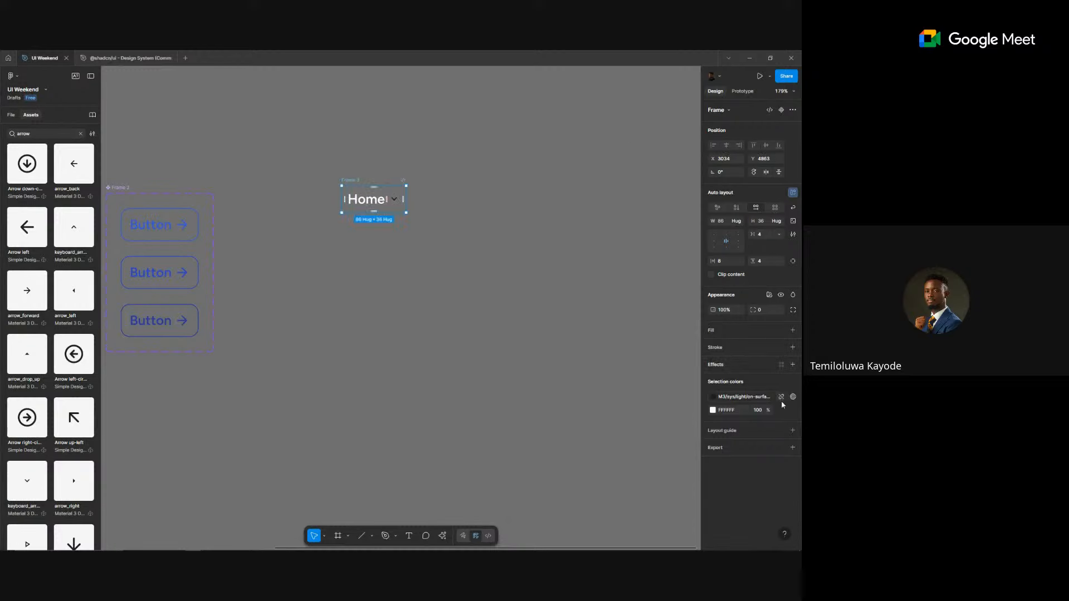
- Recolor the Home text and its arrow with zinc/900
left_click(746, 396)
mouse_move(696, 442)
left_mouse_down()
mouse_move(695, 467)
mouse_move(697, 425)
left_mouse_up()
left_click(781, 411)
left_click(659, 474)
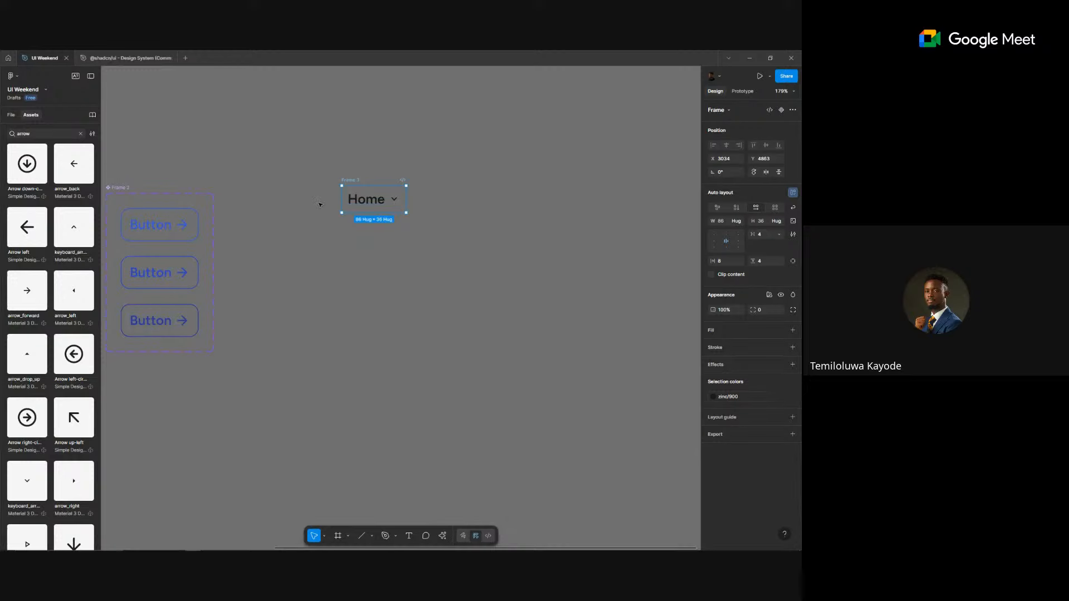
- Recolor the Home text and arrow with royal-blue/600 and turn the frame into a component
left_click(730, 397)
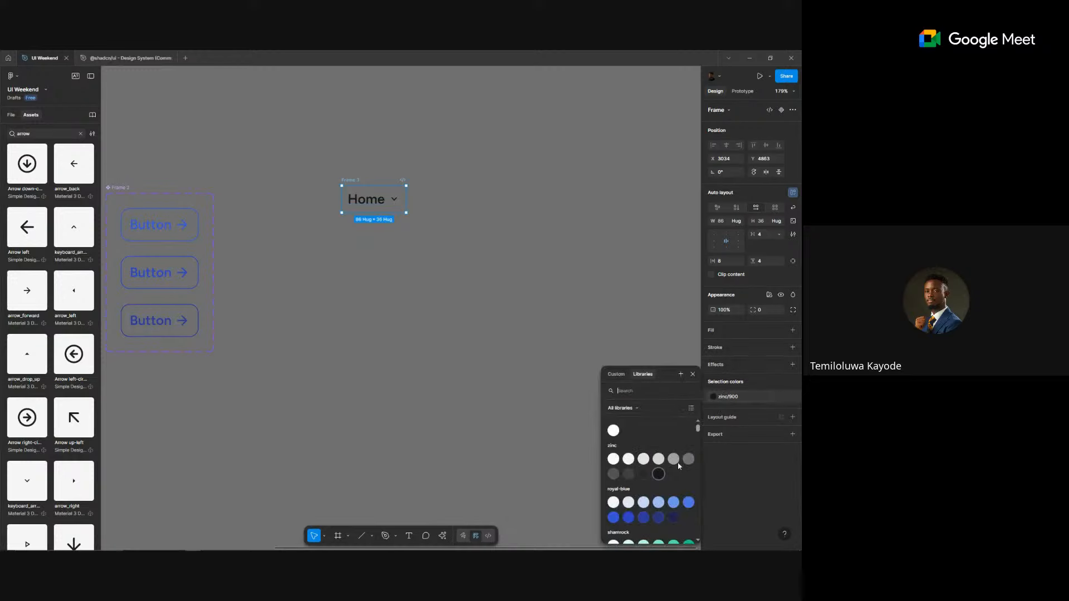
left_click(613, 518)
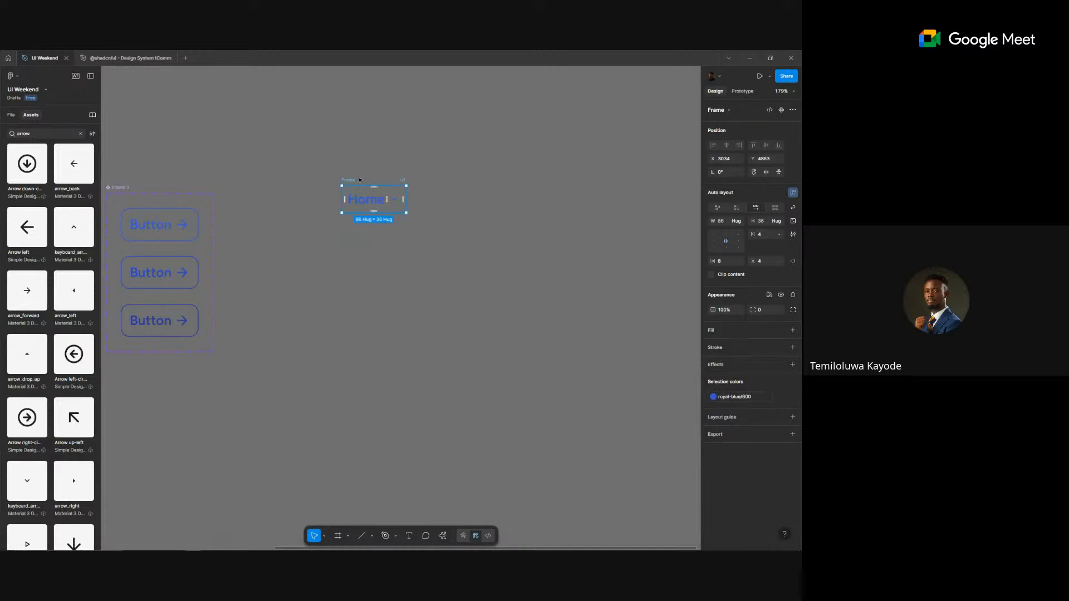
left_click(781, 110)
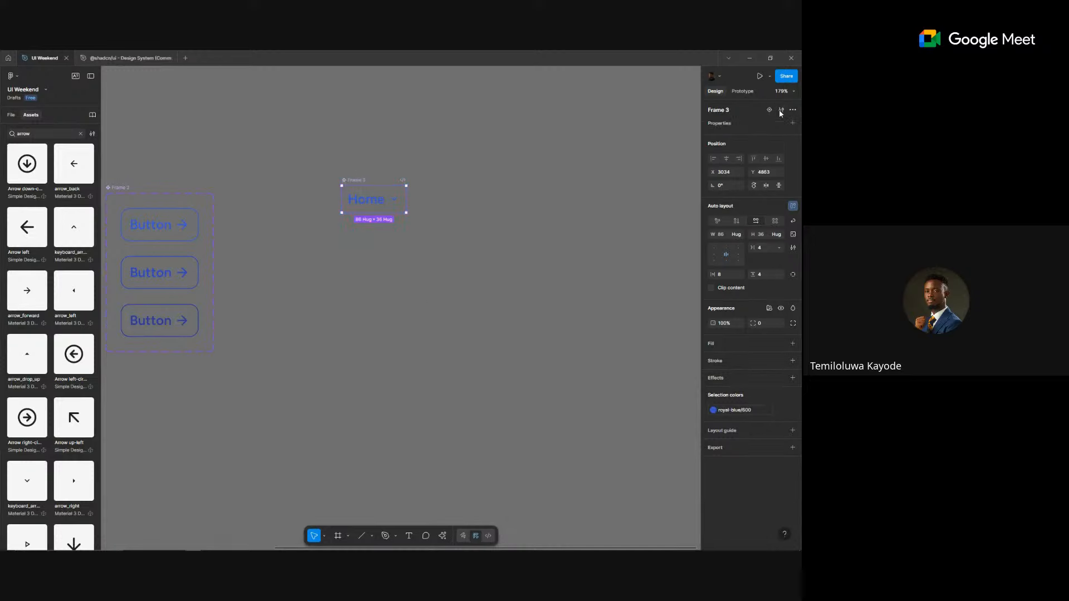
- Create a visibility property named "Drop down" with value True for the arrow in the Home component
left_click(397, 202)
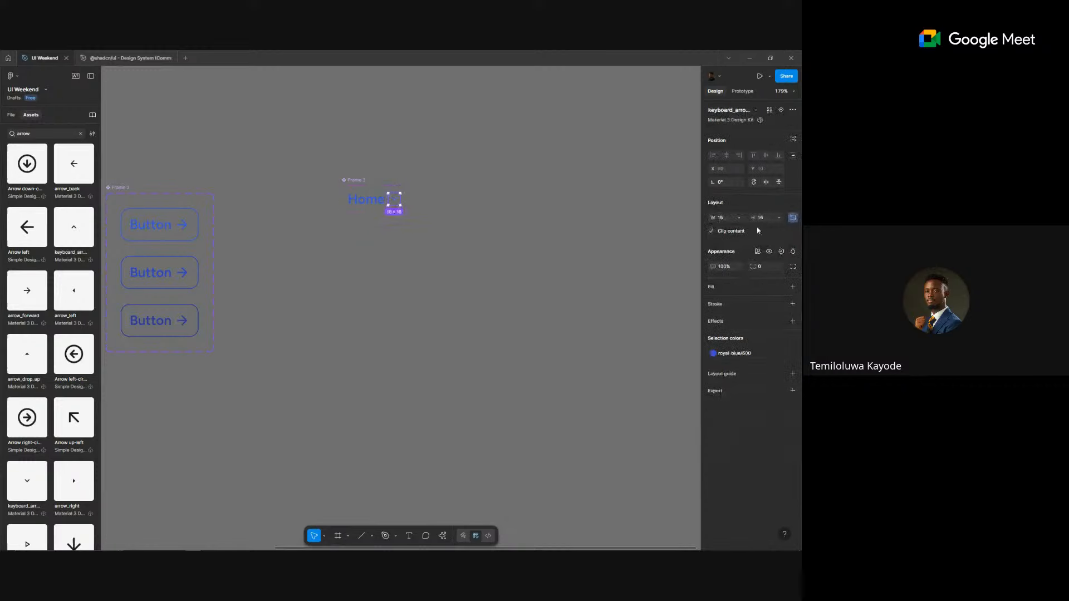
left_click(782, 252)
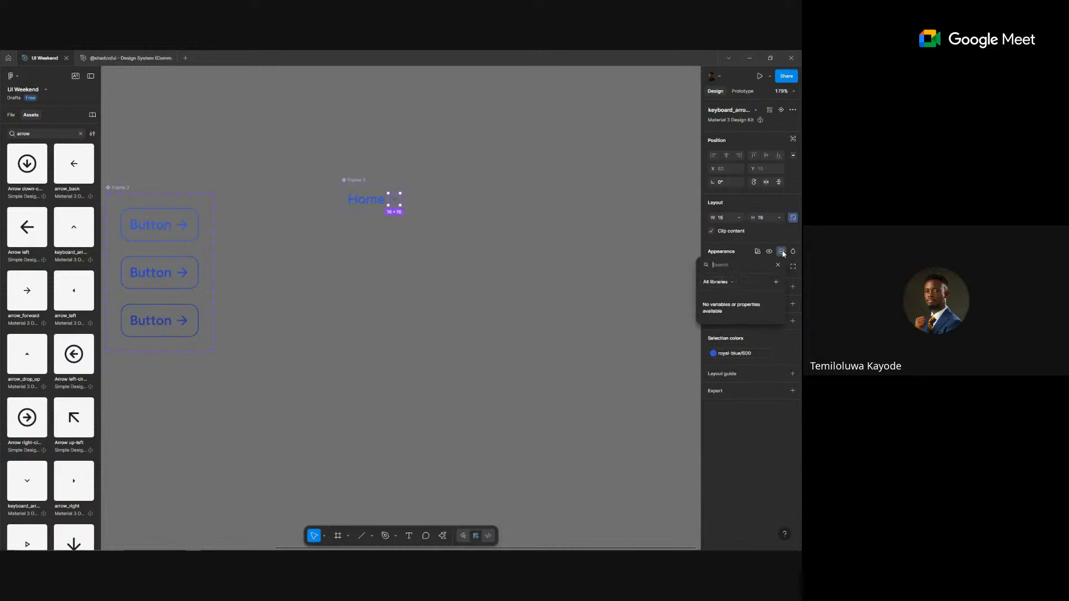
left_click(777, 283)
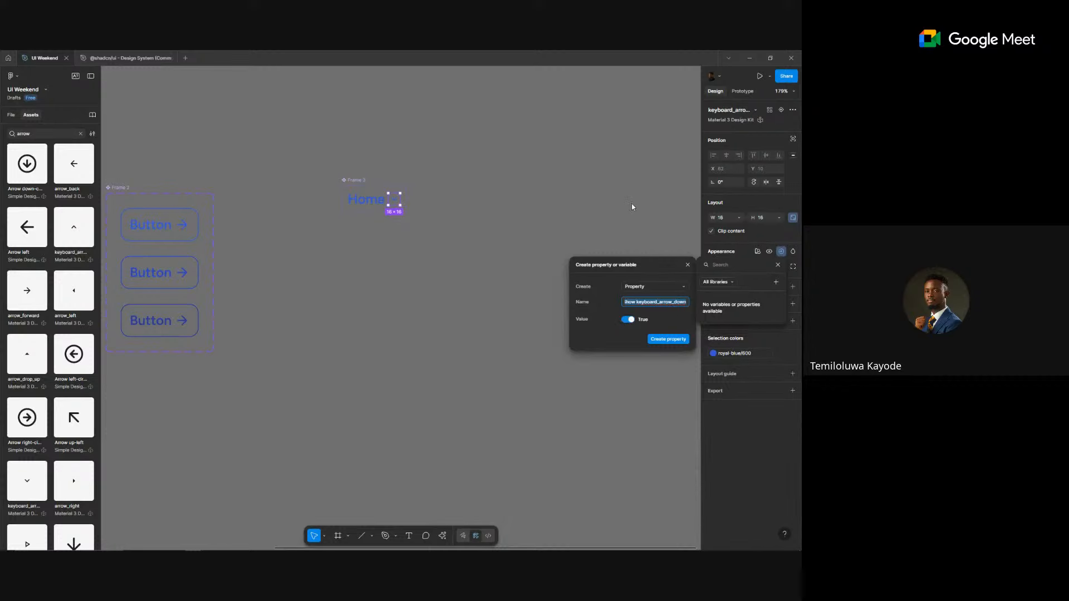
key("BackSpace")
type("Drop down")
left_click(626, 320)
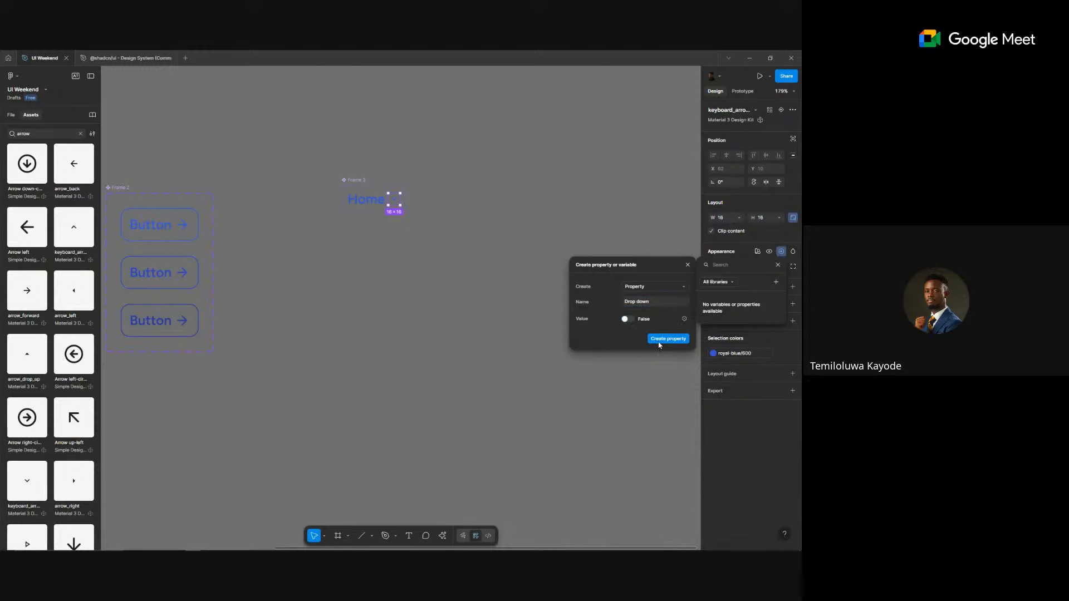
left_click(639, 322)
left_click(663, 344)
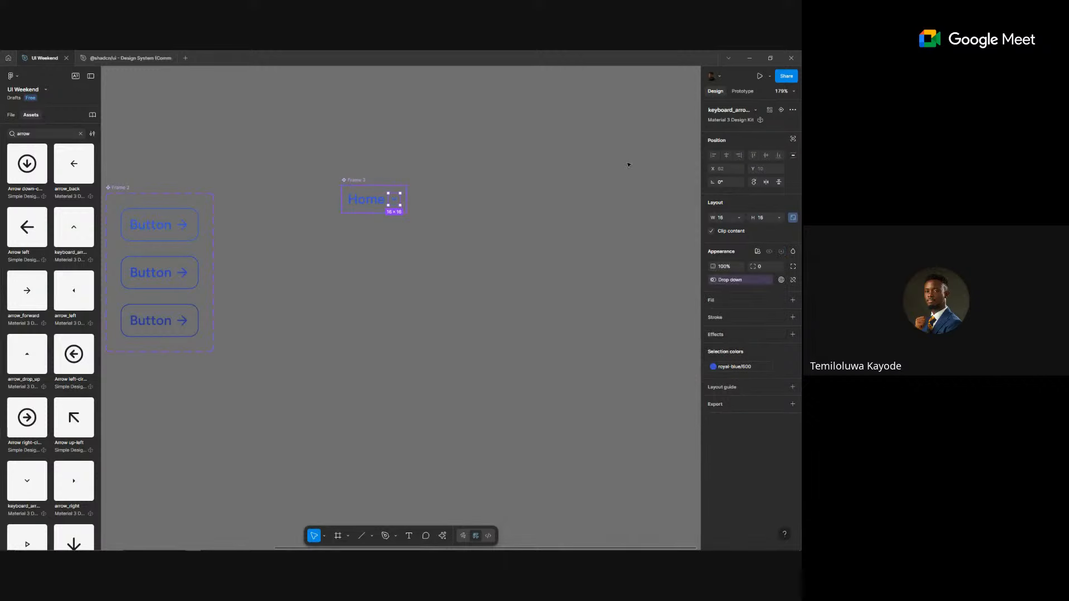
- Add a second variant to the Home component and recolor its text and arrow with zinc/600
key("shift+Return")
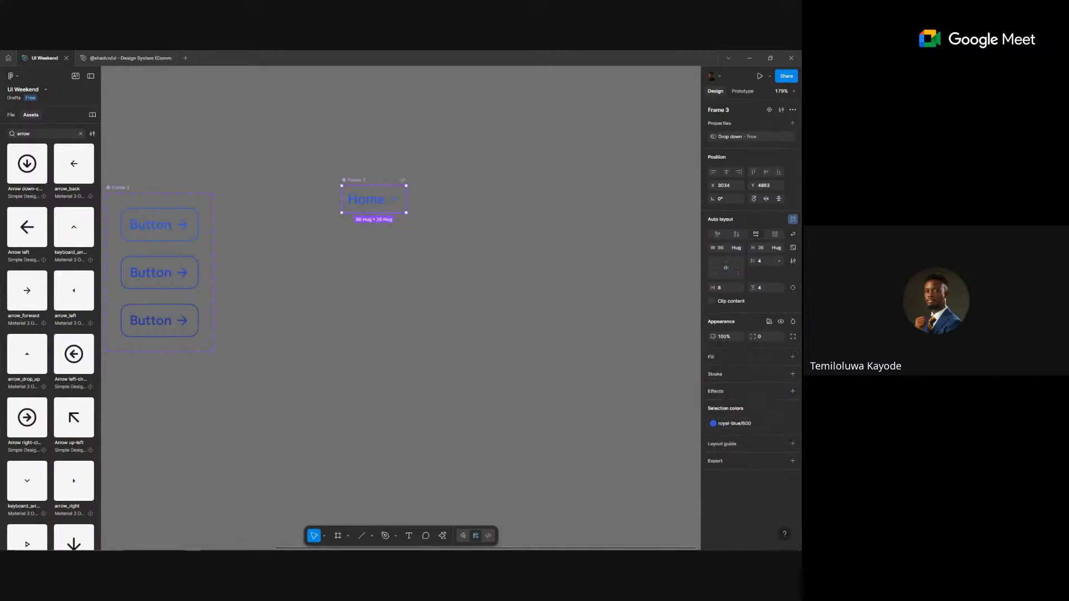
left_click(769, 111)
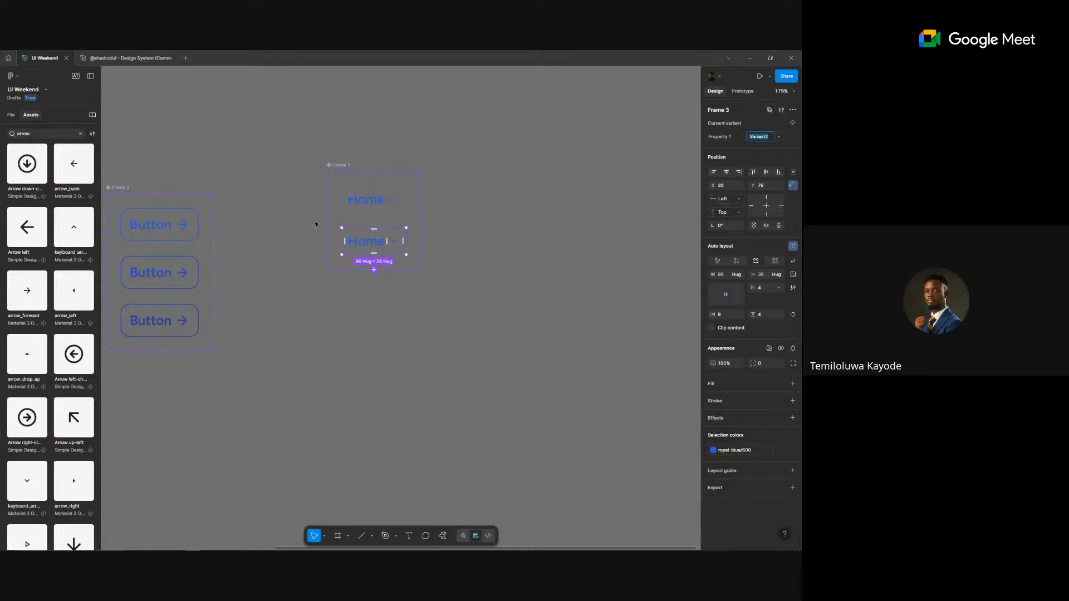
left_click(737, 453)
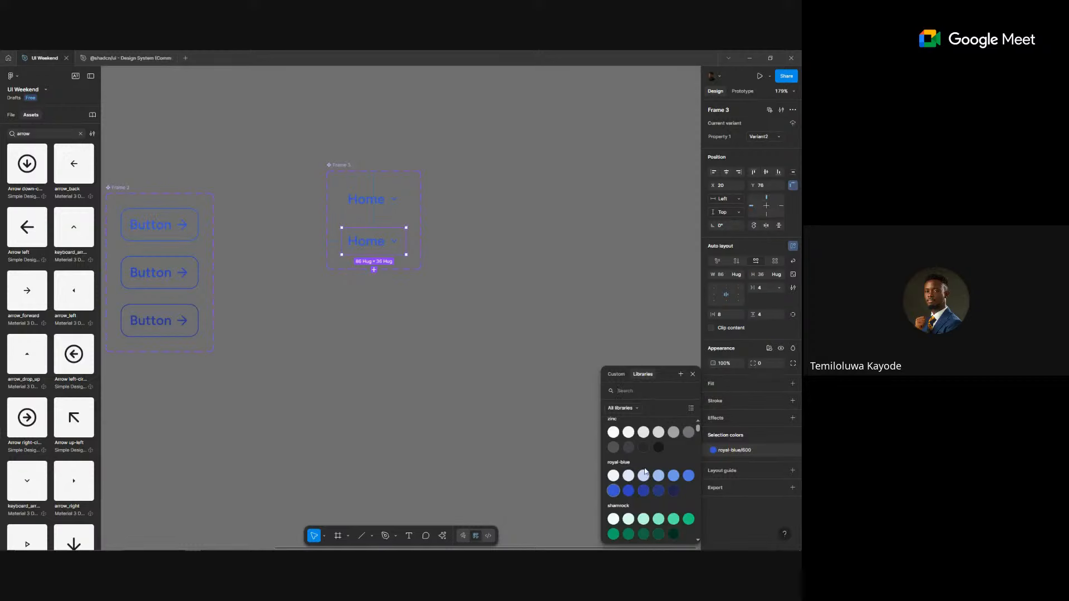
left_click(614, 448)
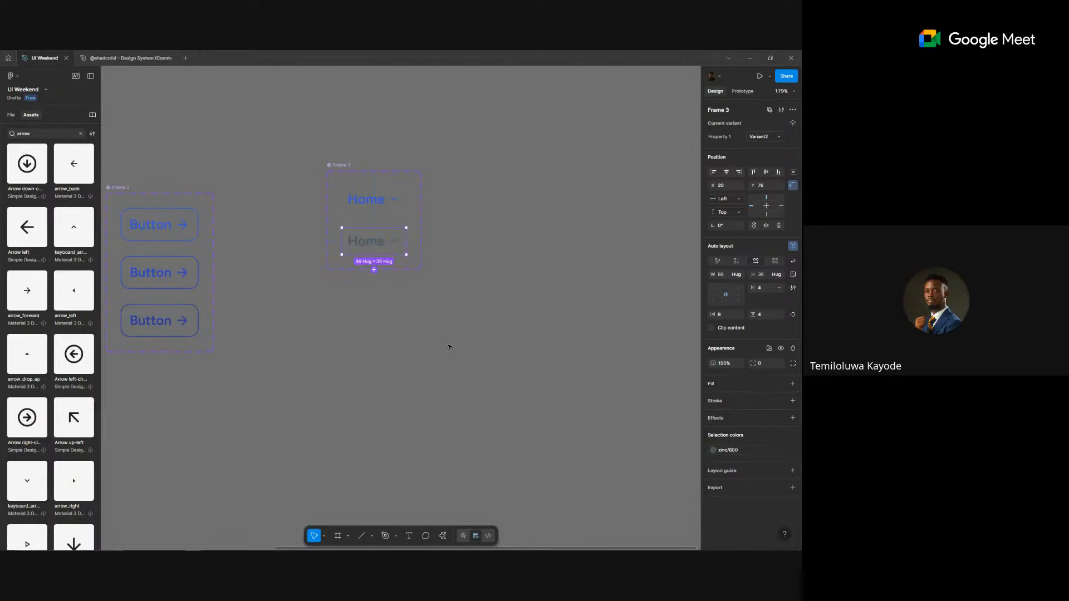
- Add a third variant to the Home component set and recolor its text and arrow with royal-blue/600
left_click(374, 269)
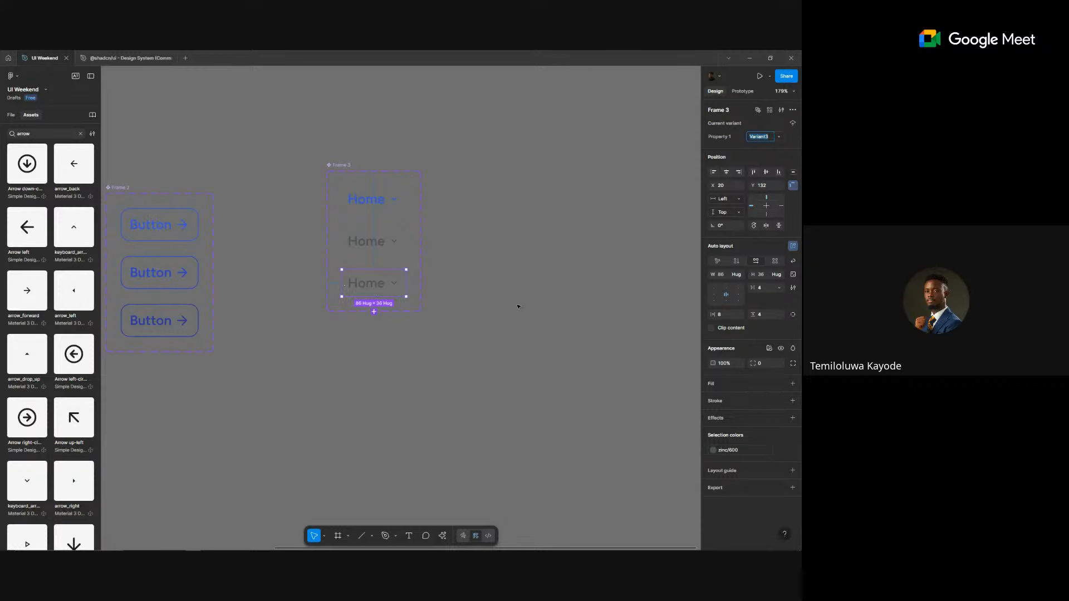
left_click(737, 451)
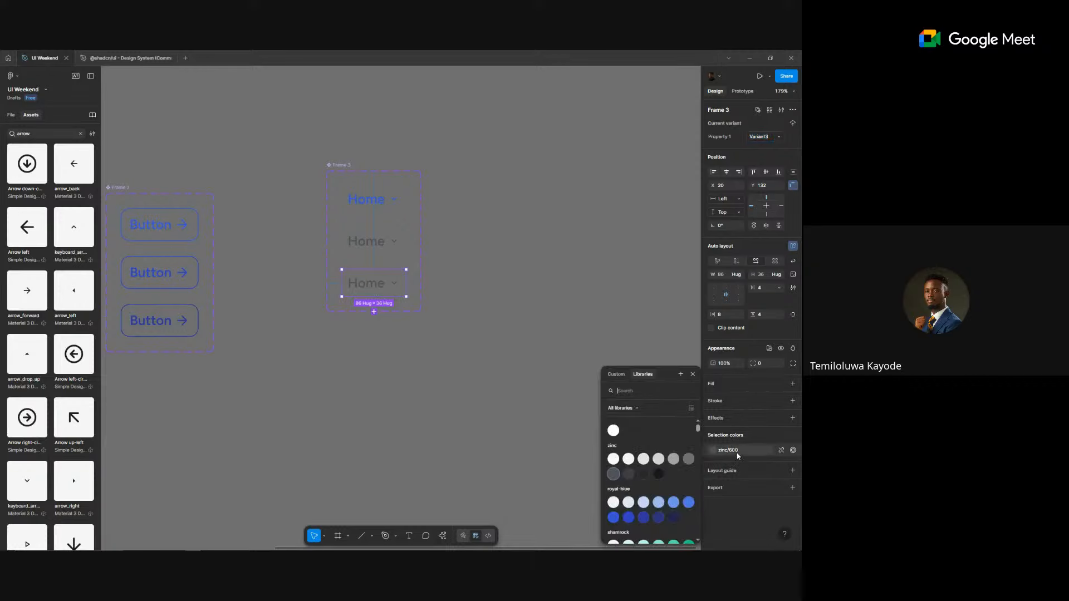
left_click(614, 518)
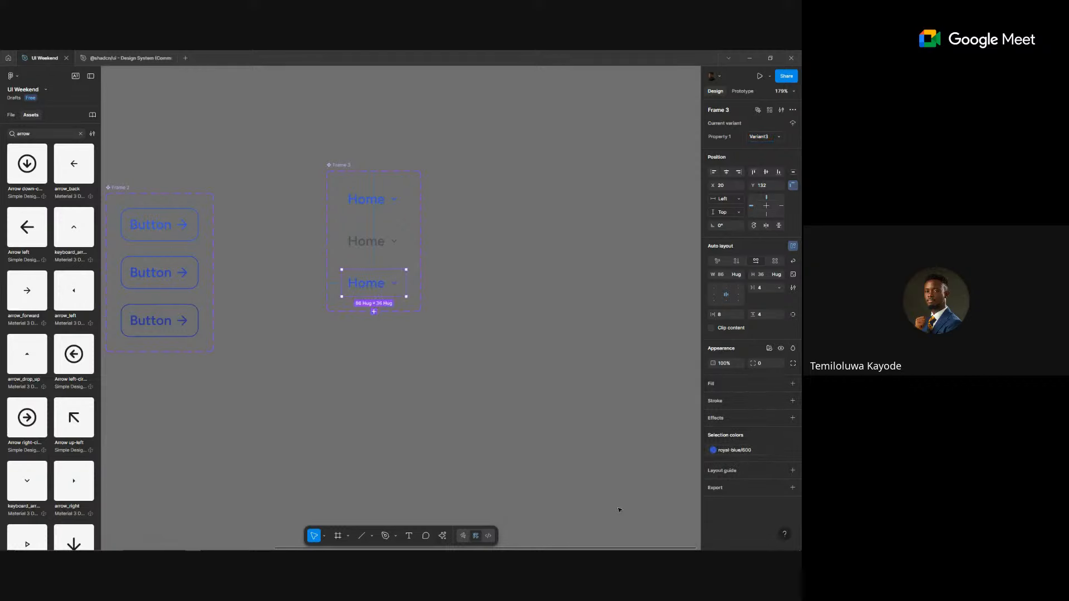
left_click(541, 291)
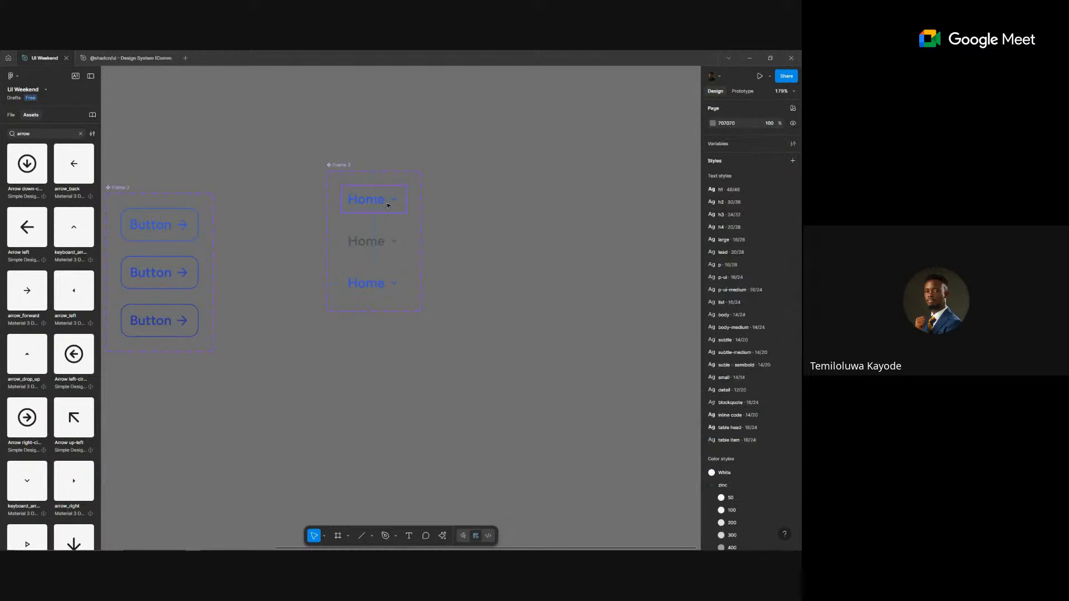
- Connect the second Home variant to the third with an on-click Change to Variant3 interaction
left_click(372, 200)
left_click(374, 243)
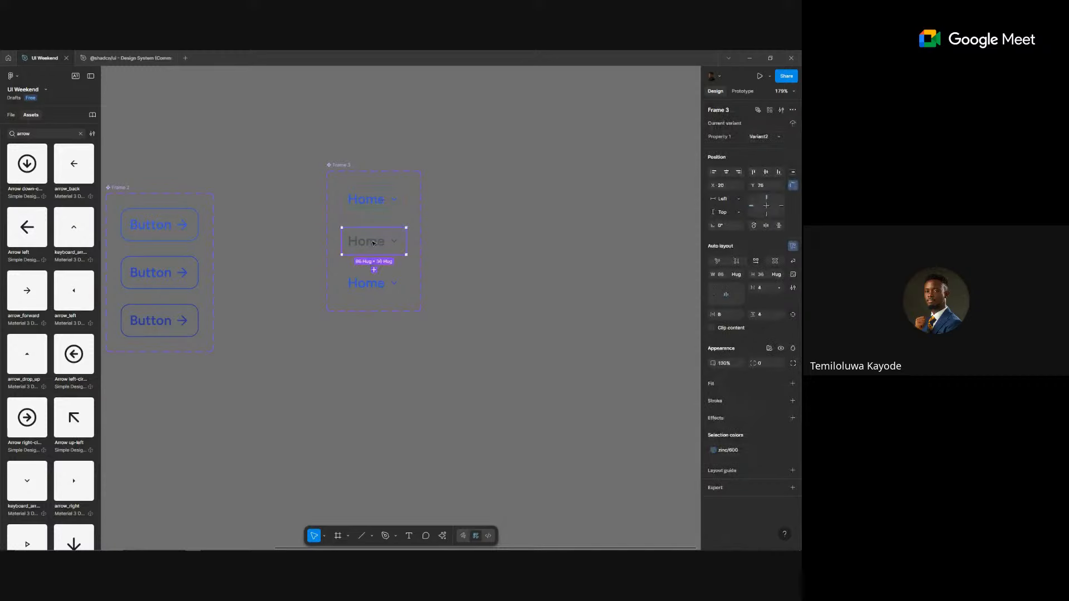
left_click(393, 190)
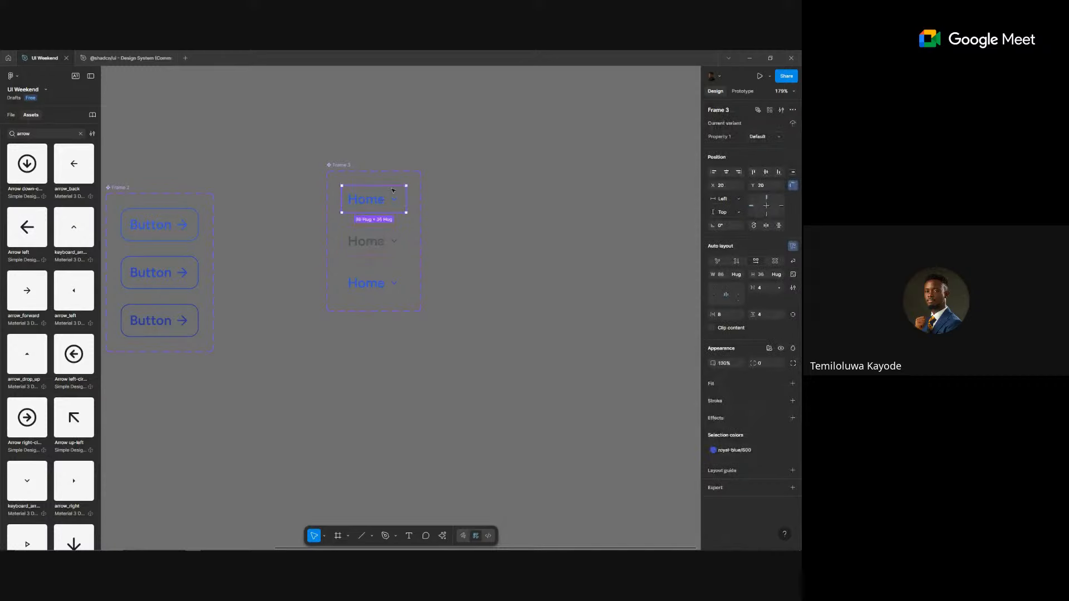
left_click(381, 244)
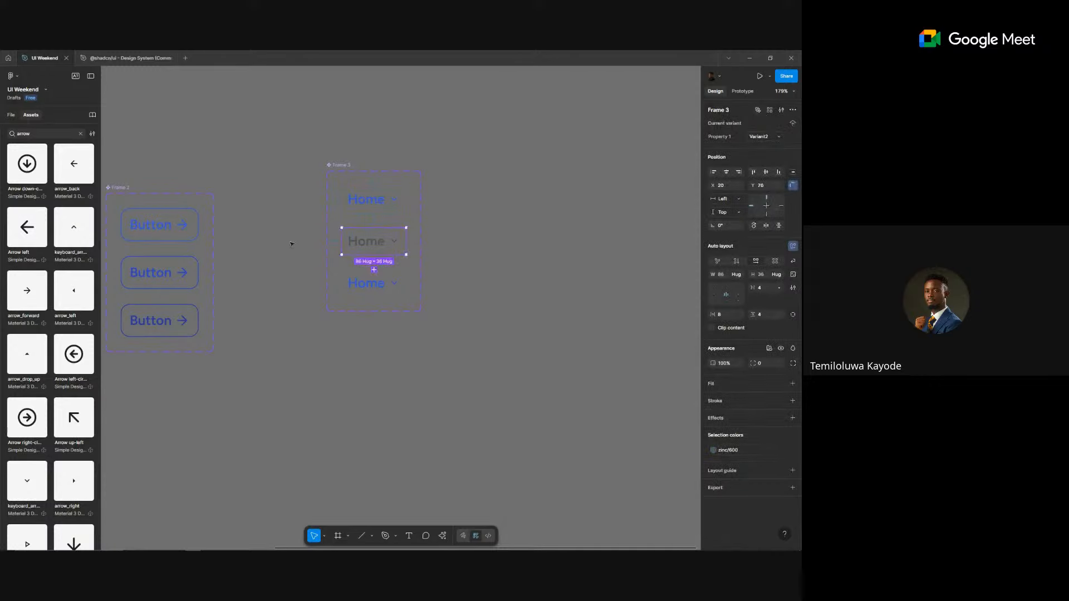
left_click(736, 93)
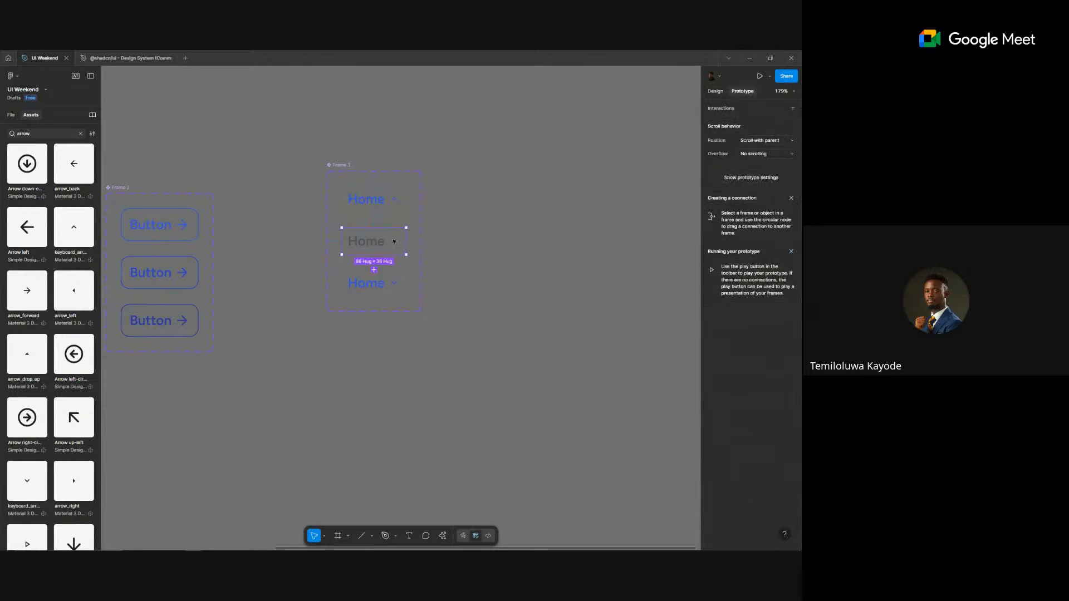
left_click_drag(374, 270, 383, 285)
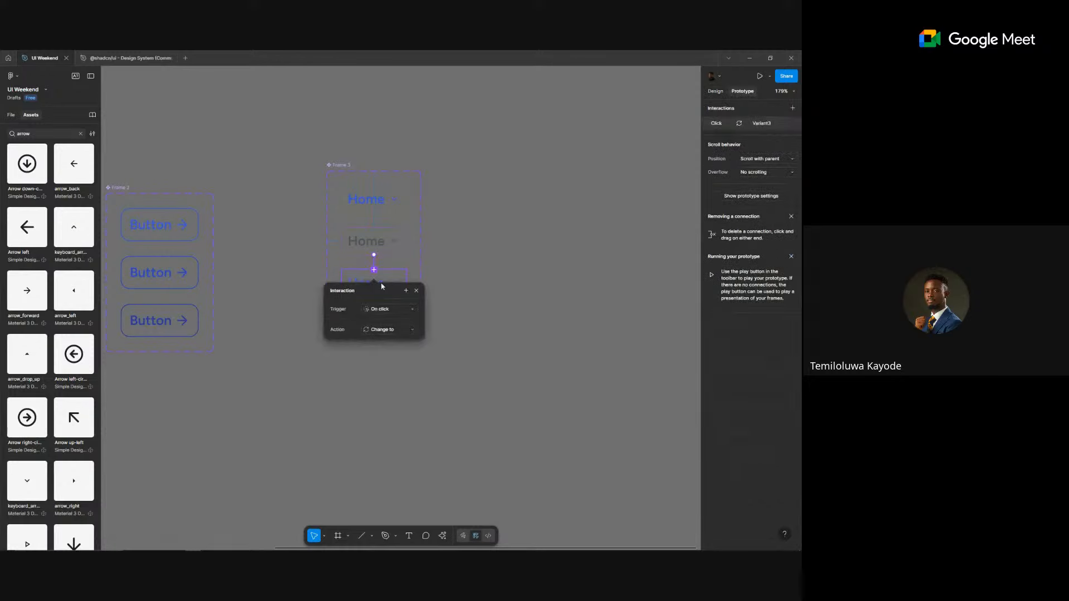
left_click(389, 312)
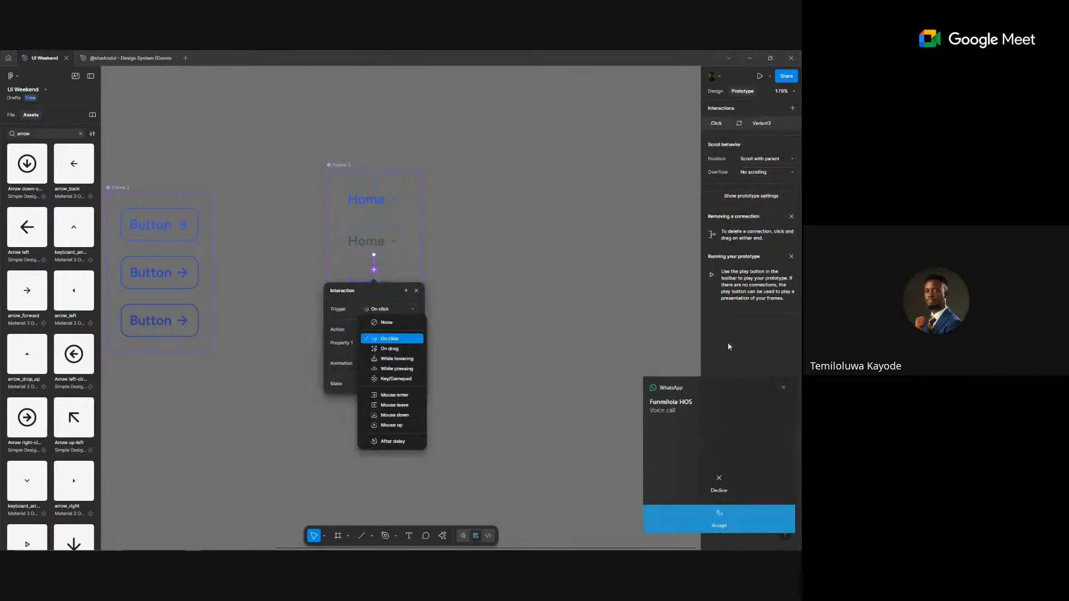
- Silence the incoming call alerts with the Priority only mode and close the Home connection's interaction settings
left_click(782, 387)
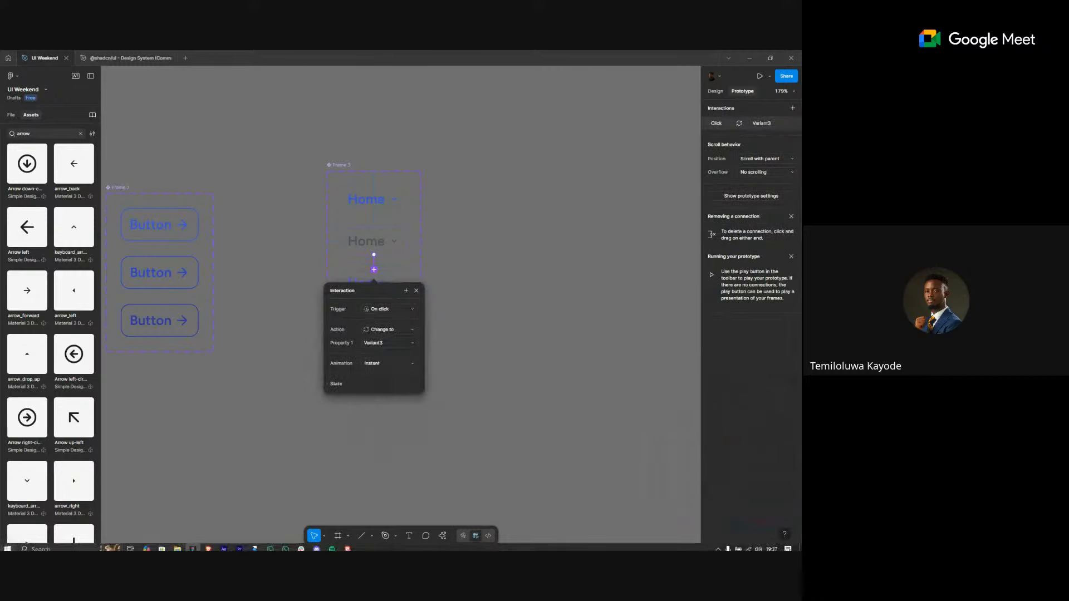
left_click(778, 546)
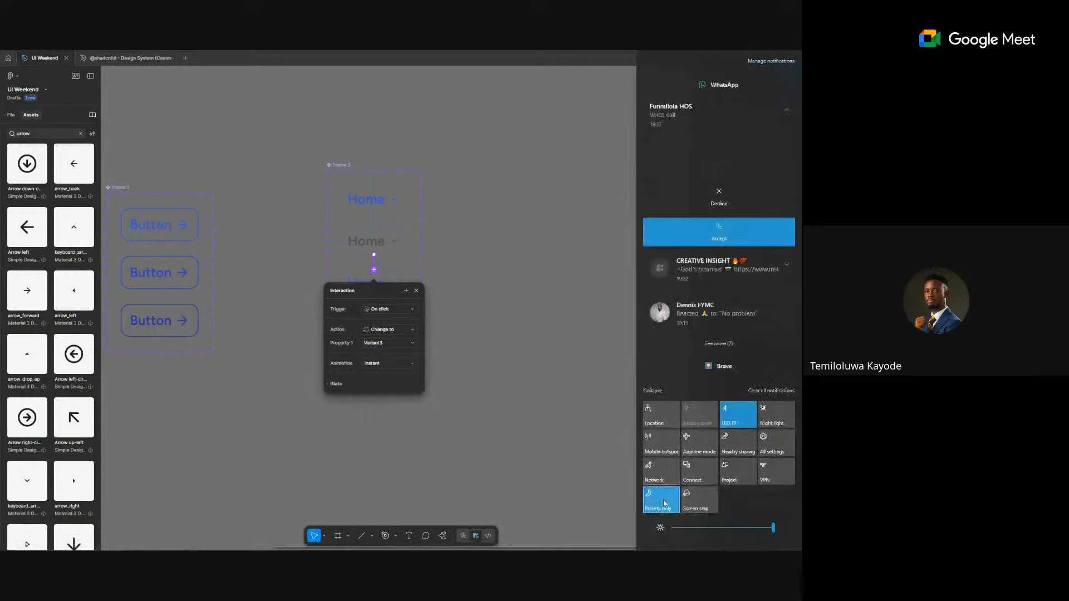
left_click(664, 504)
left_click(589, 499)
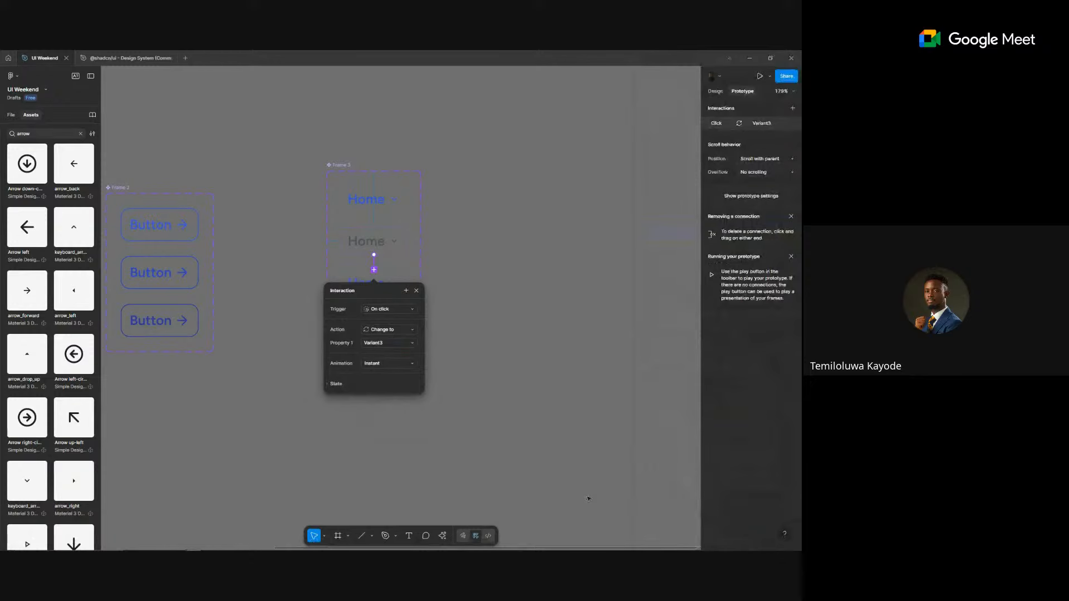
left_click(372, 256)
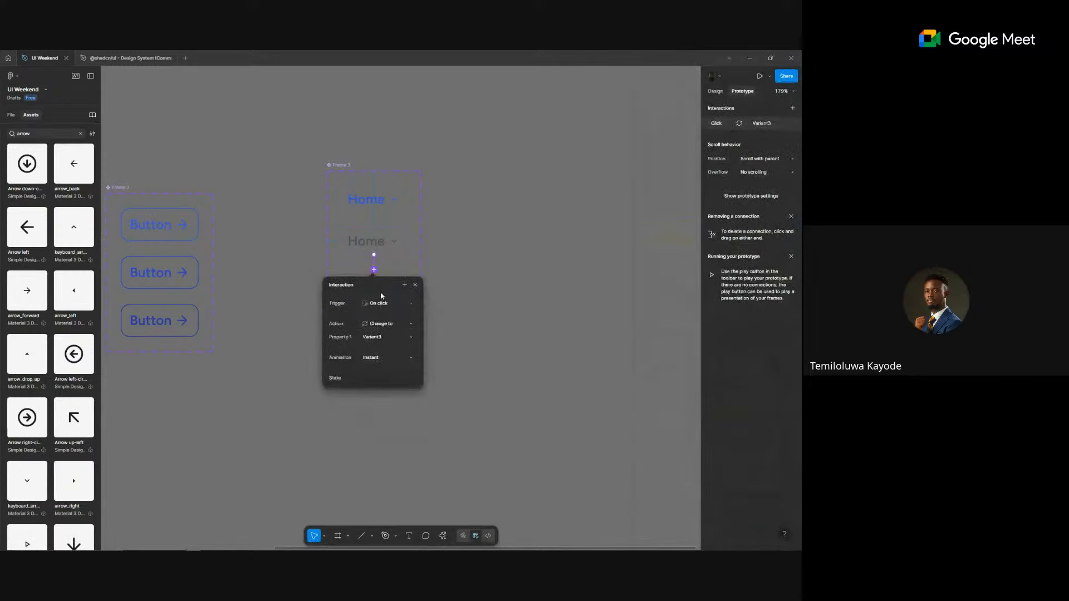
left_click(483, 288)
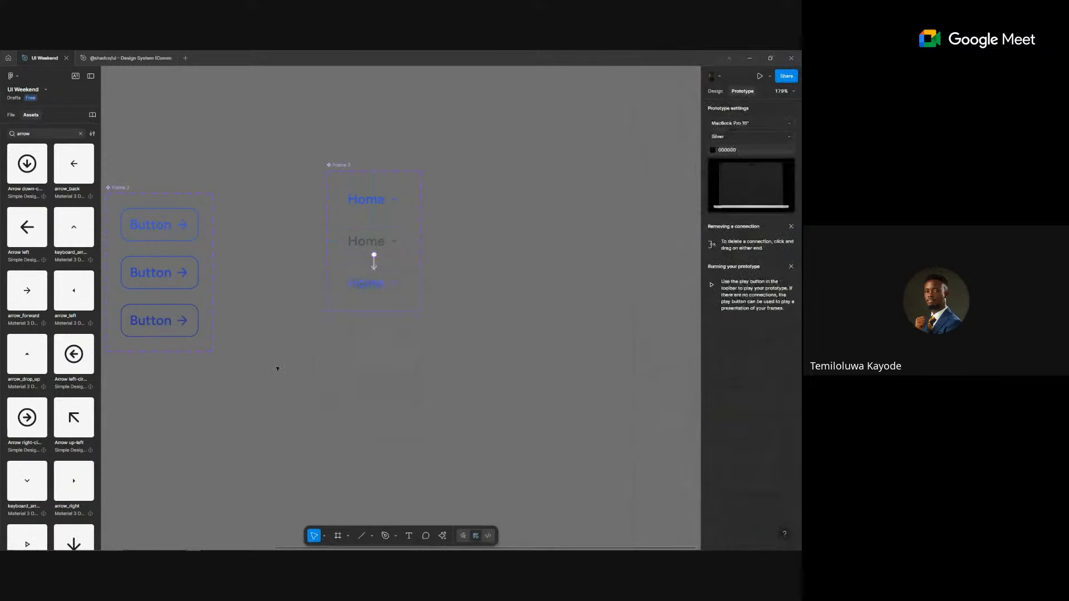
- Rename the Property 1 values of the Home variants, naming the first Selected and the third Hover
scroll(276, 369, "down", 3)
left_click_drag(274, 369, 412, 327)
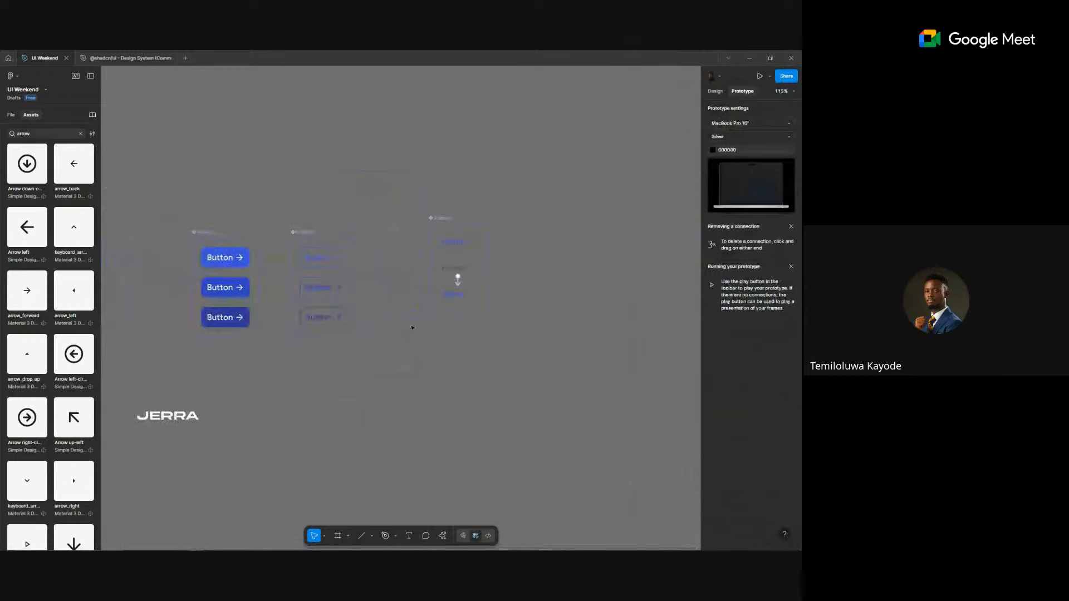
left_click(452, 241)
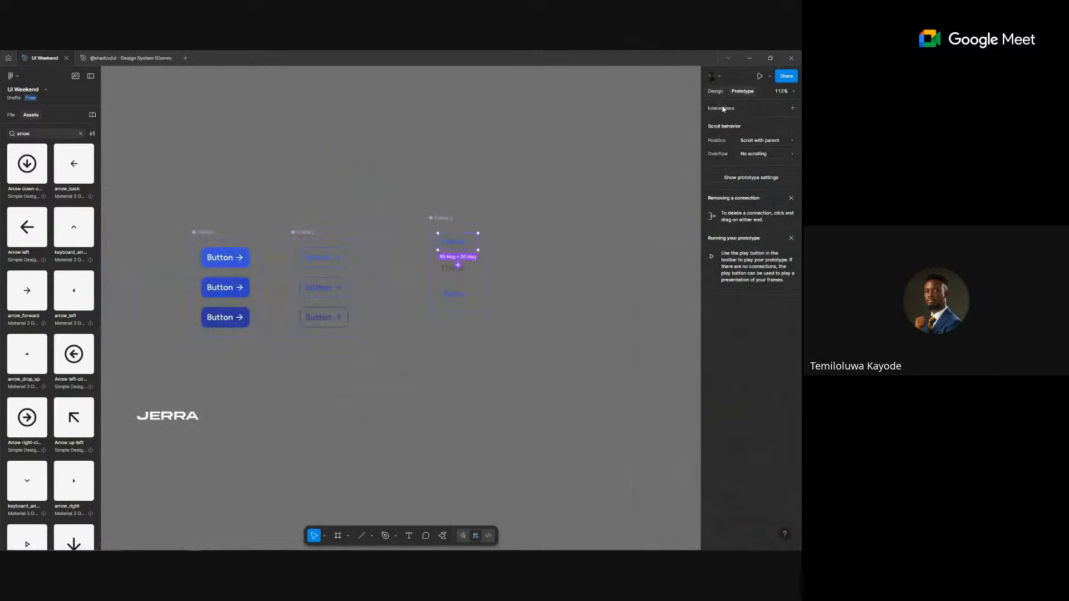
left_click(715, 91)
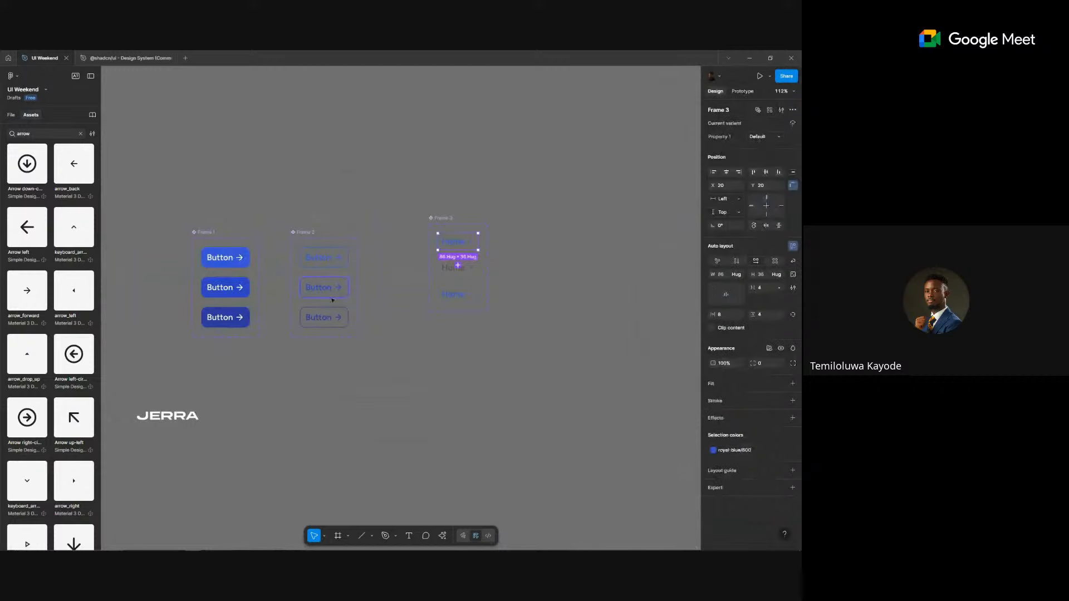
left_click(760, 137)
type("Selected")
left_click(449, 273)
key("BackSpace")
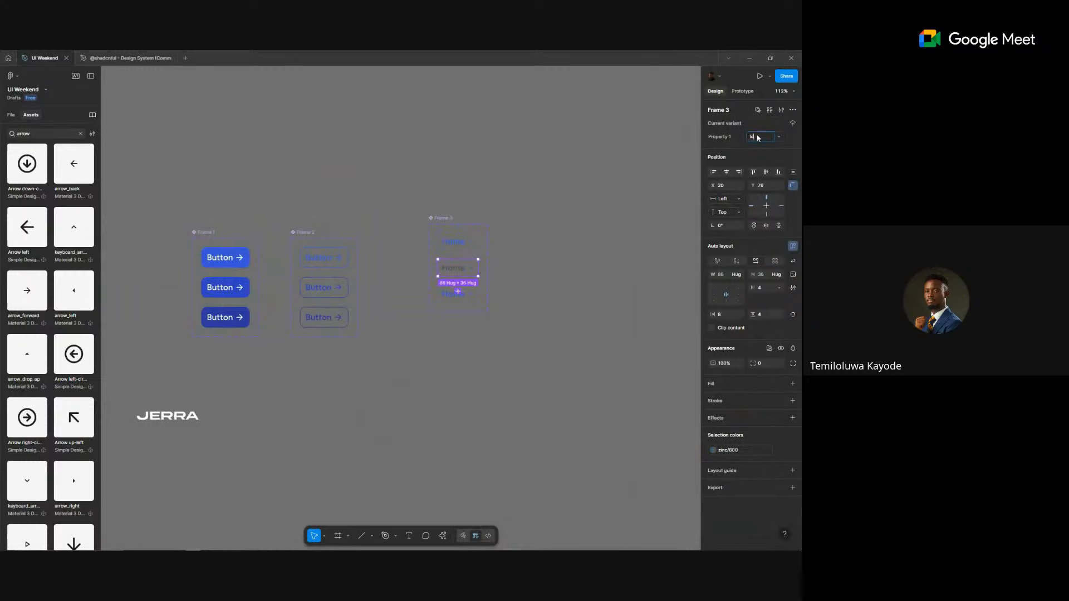
left_click(463, 300)
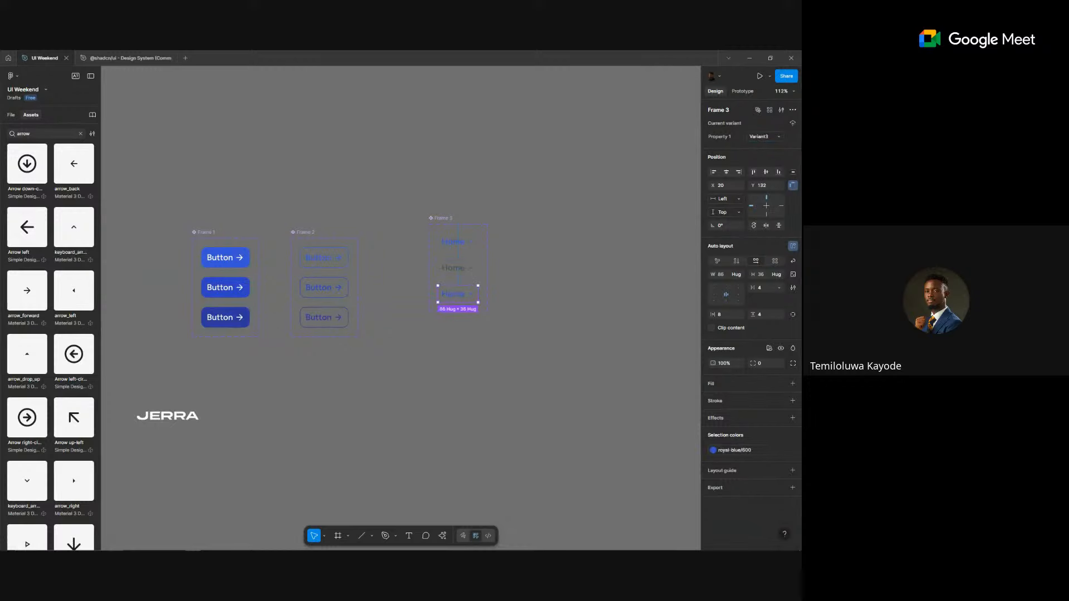
left_click(758, 137)
type("Hover")
- Connect the first filled button variant to the second with an on-click Change to Variant2 interaction
left_click(229, 258)
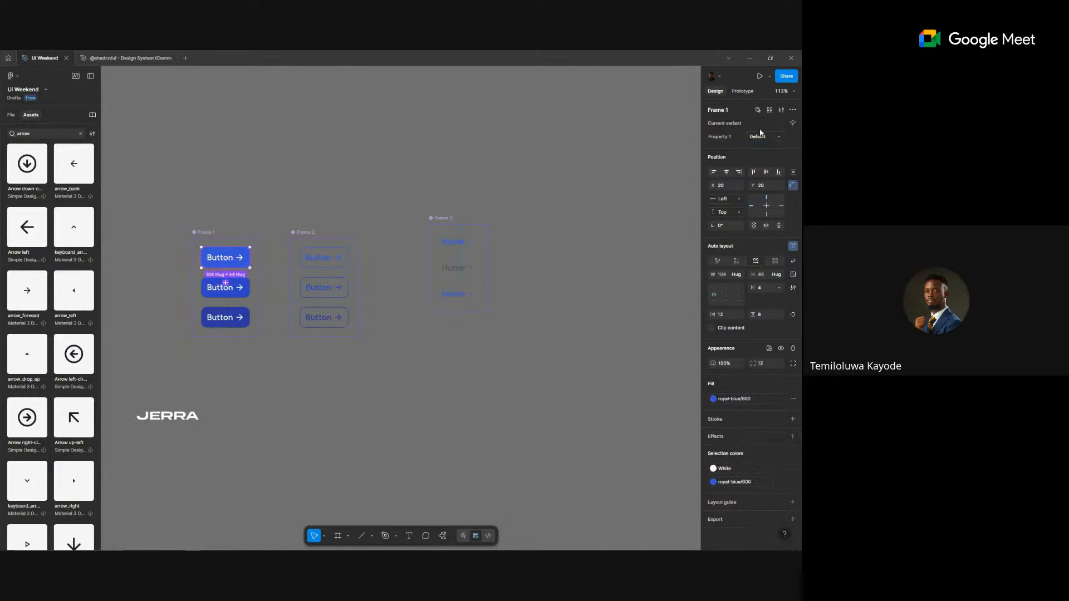
left_click(744, 91)
scroll(161, 286, "up", 3)
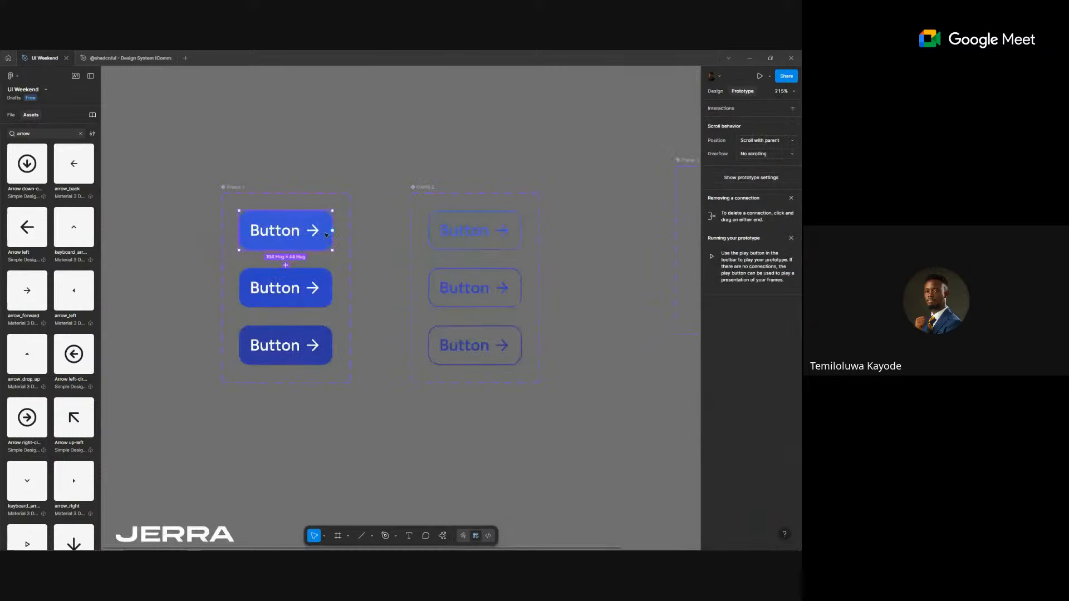
left_click_drag(332, 231, 313, 281)
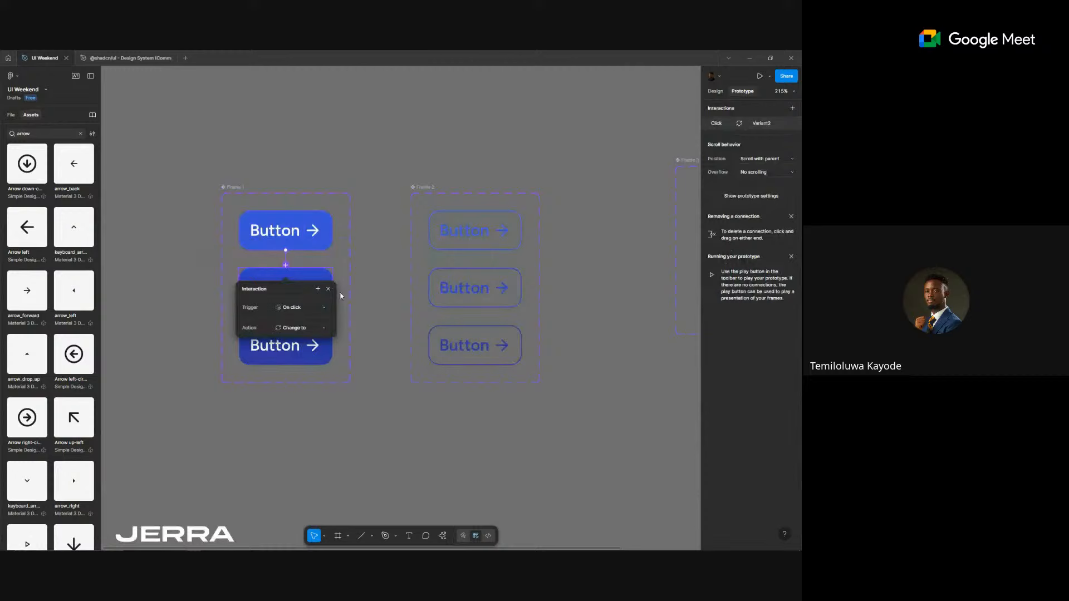
left_click(301, 309)
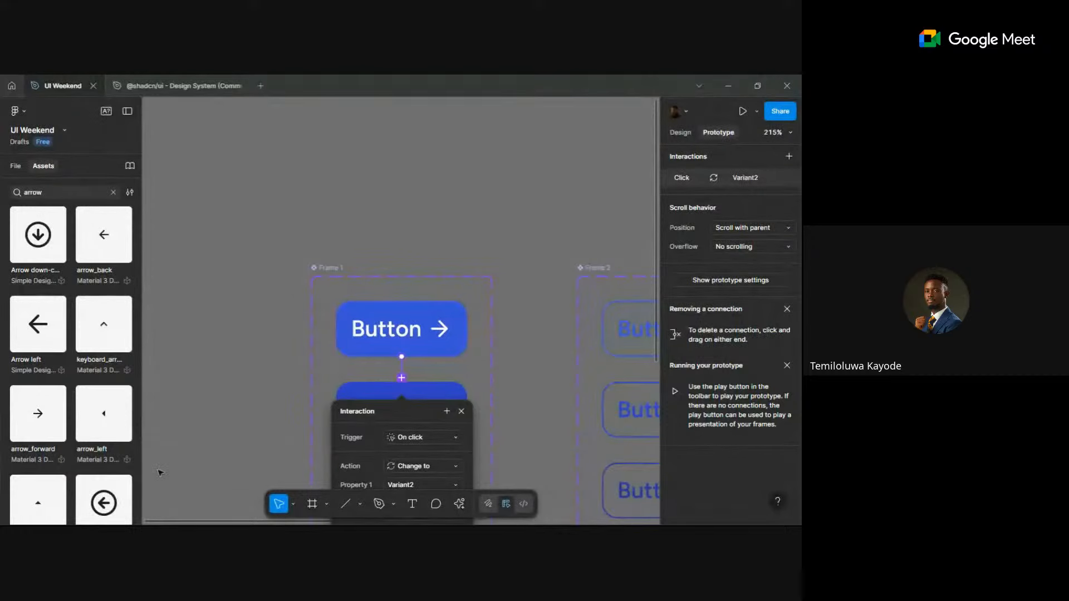
left_click(463, 210)
- Connect the second filled button variant to the third with a While pressing interaction that changes to Variant3
scroll(440, 167, "down", 5)
left_click(310, 261)
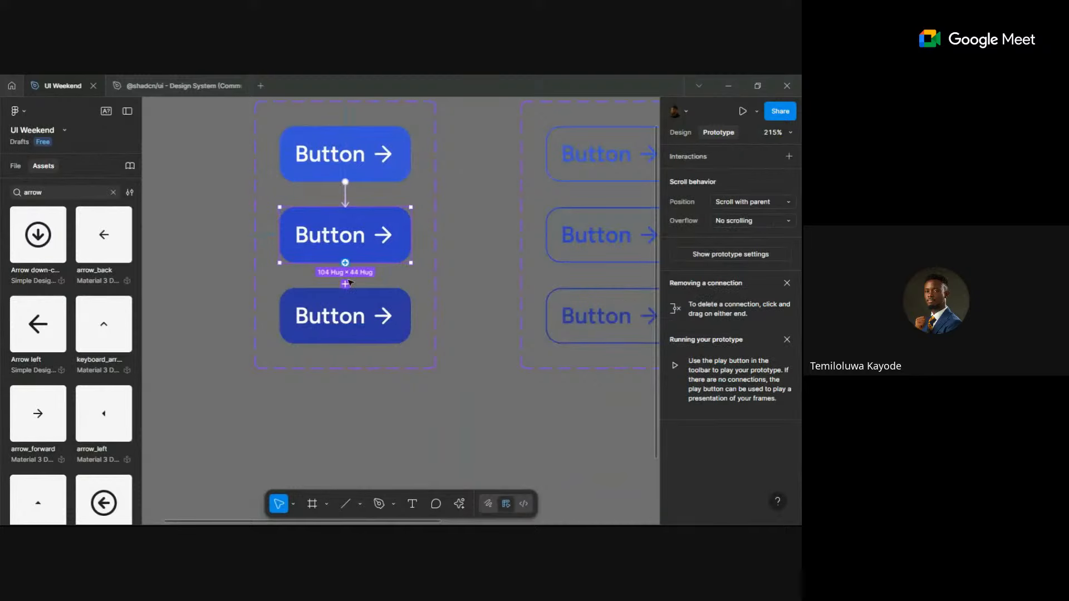
left_click_drag(349, 282, 352, 303)
left_click(362, 344)
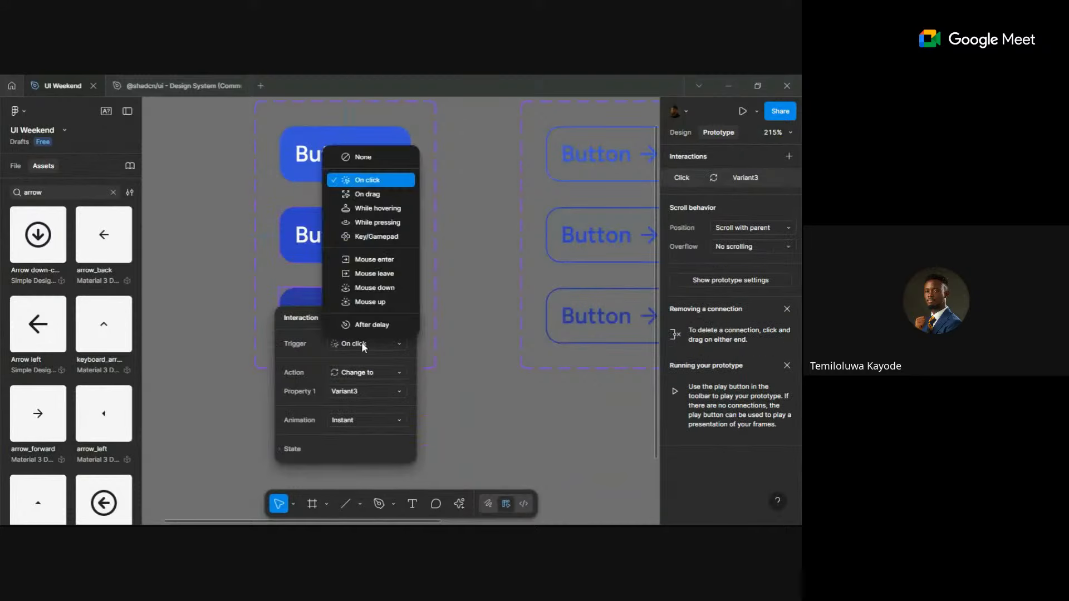
left_click(378, 223)
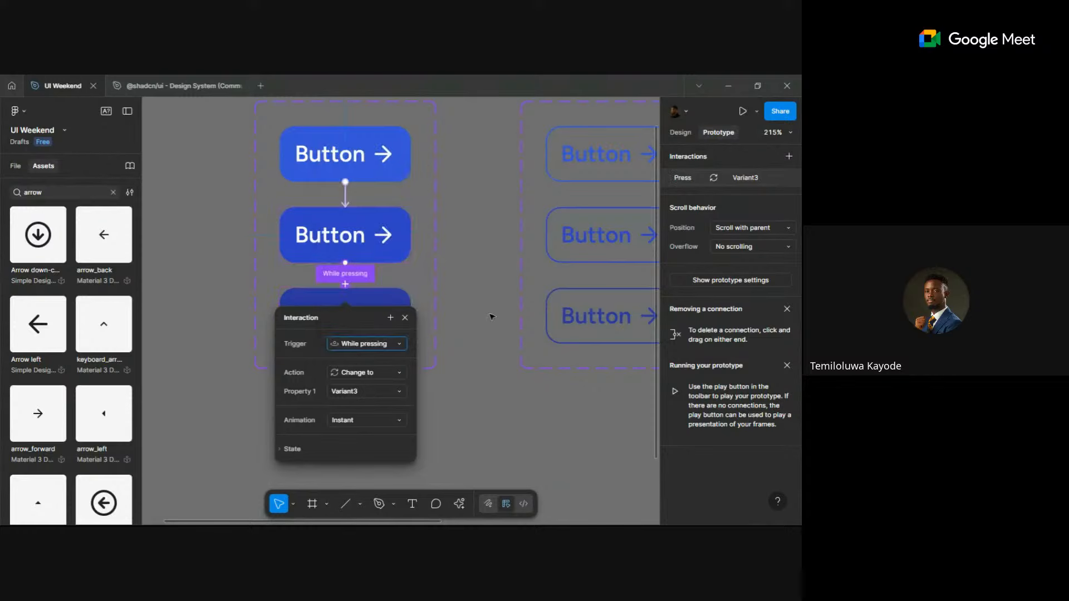
left_click(537, 284)
- Connect the first outlined button variant to the second with a While hovering interaction that changes to Variant2
scroll(599, 191, "right", 5)
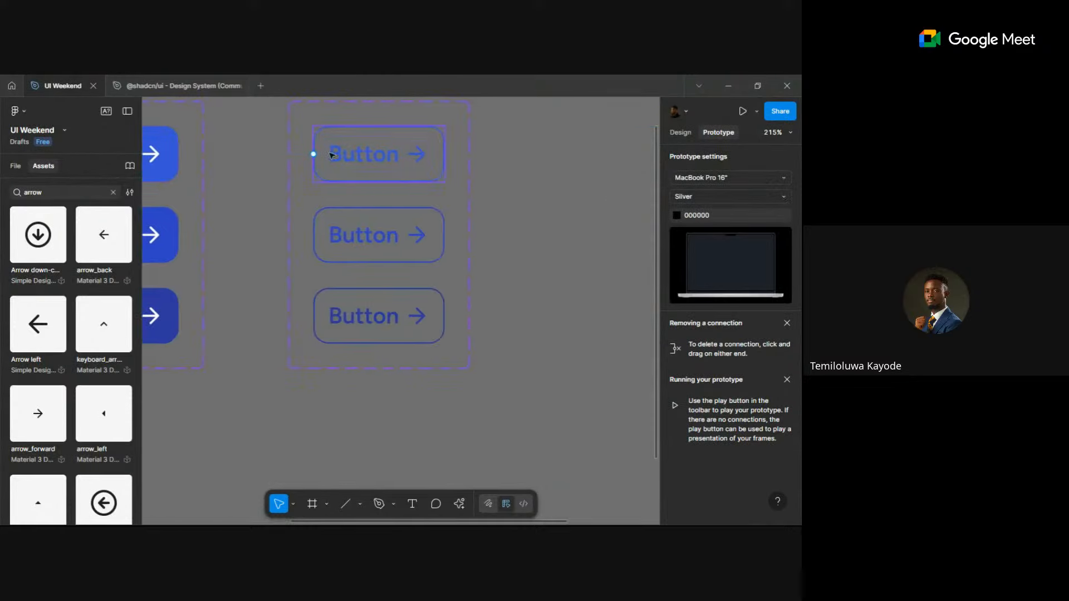
left_click(332, 155)
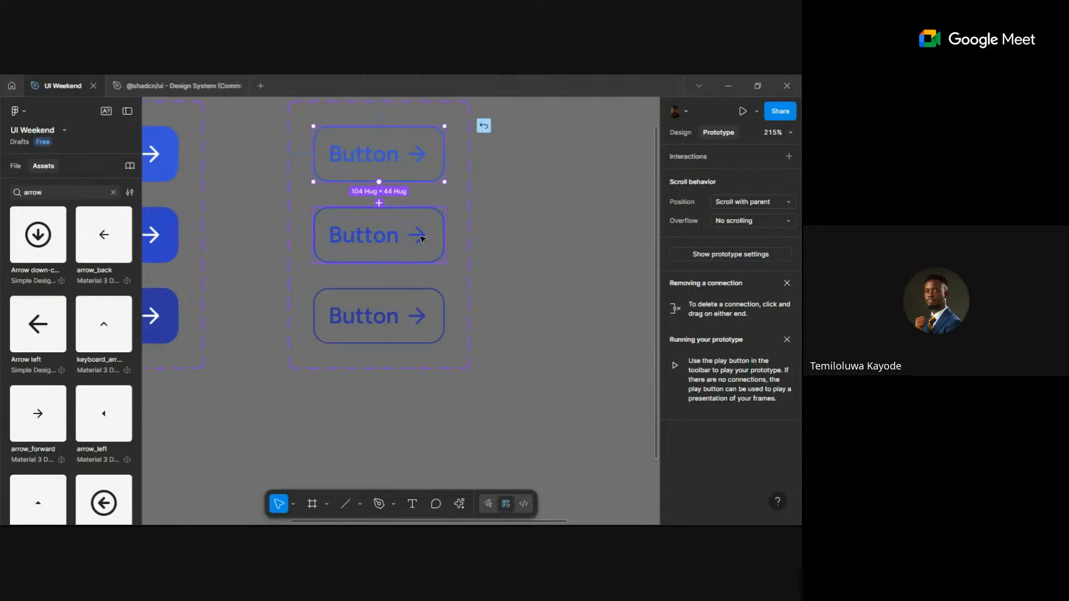
left_click_drag(421, 238, 416, 245)
left_click(413, 259)
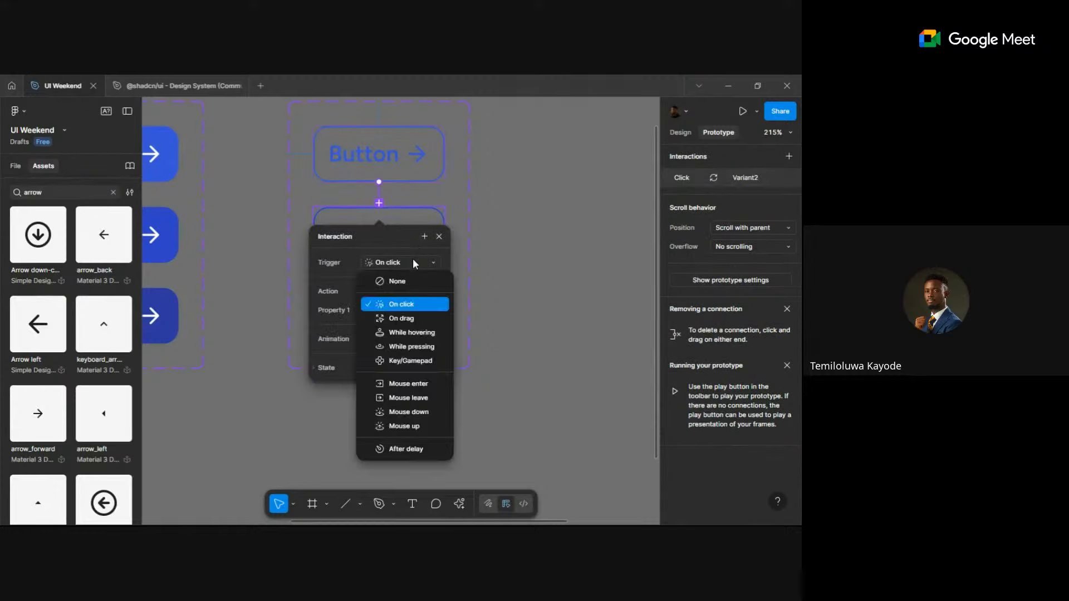
left_click(417, 334)
left_click(517, 240)
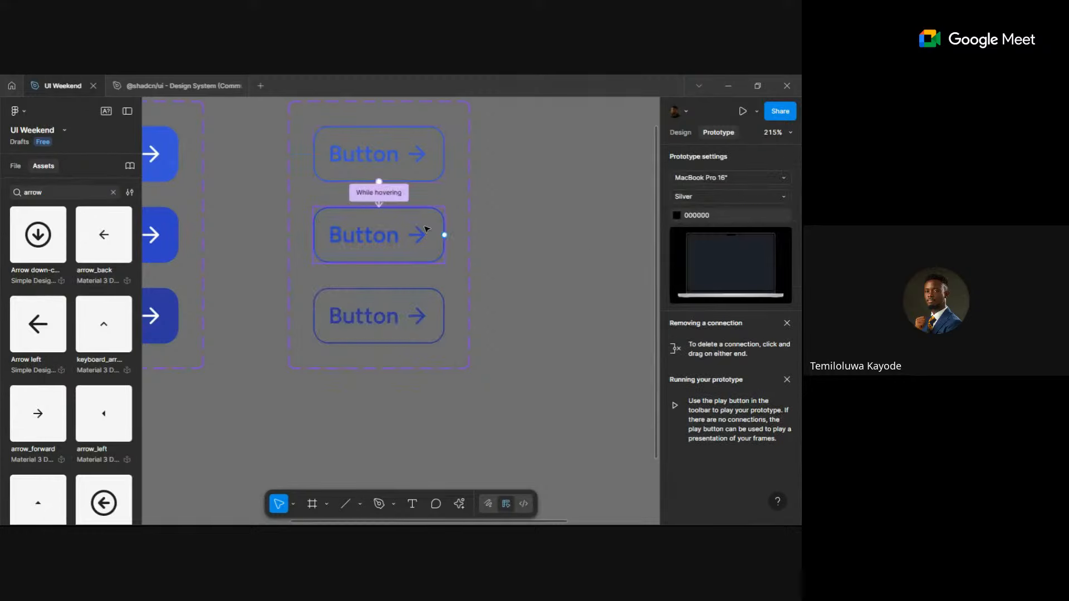
- Connect the second outlined button variant to the third with a While pressing interaction that changes to Variant3
left_click(442, 235)
left_click_drag(410, 333, 383, 332)
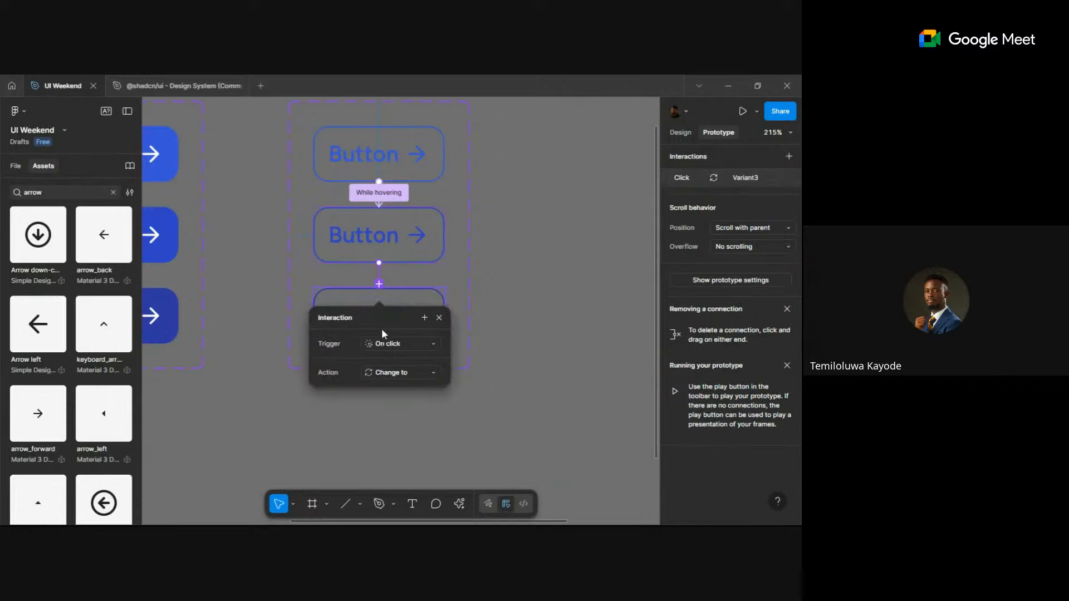
left_click(408, 345)
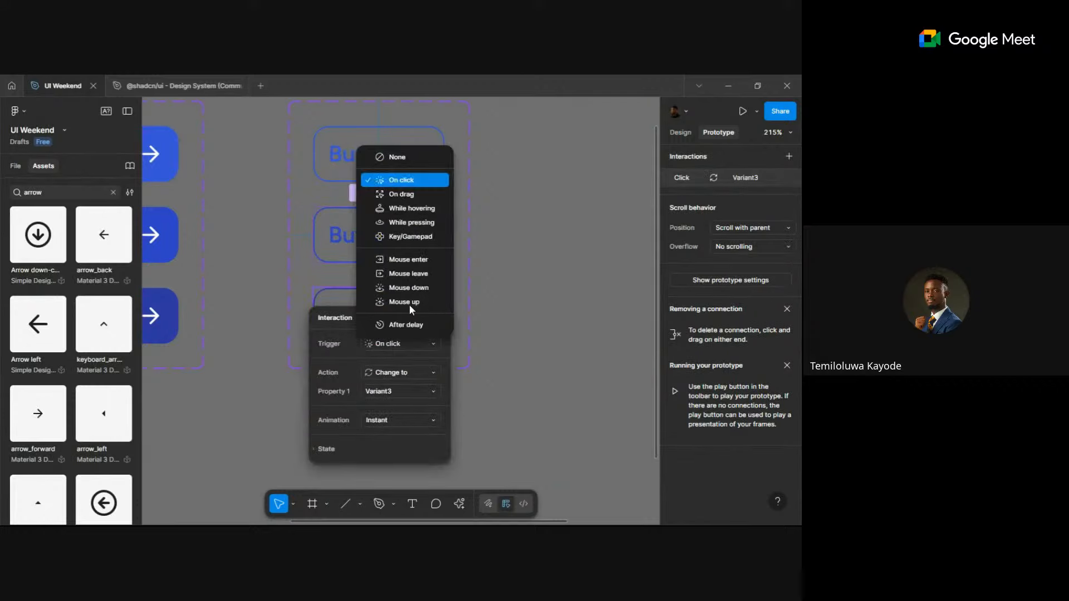
left_click(415, 225)
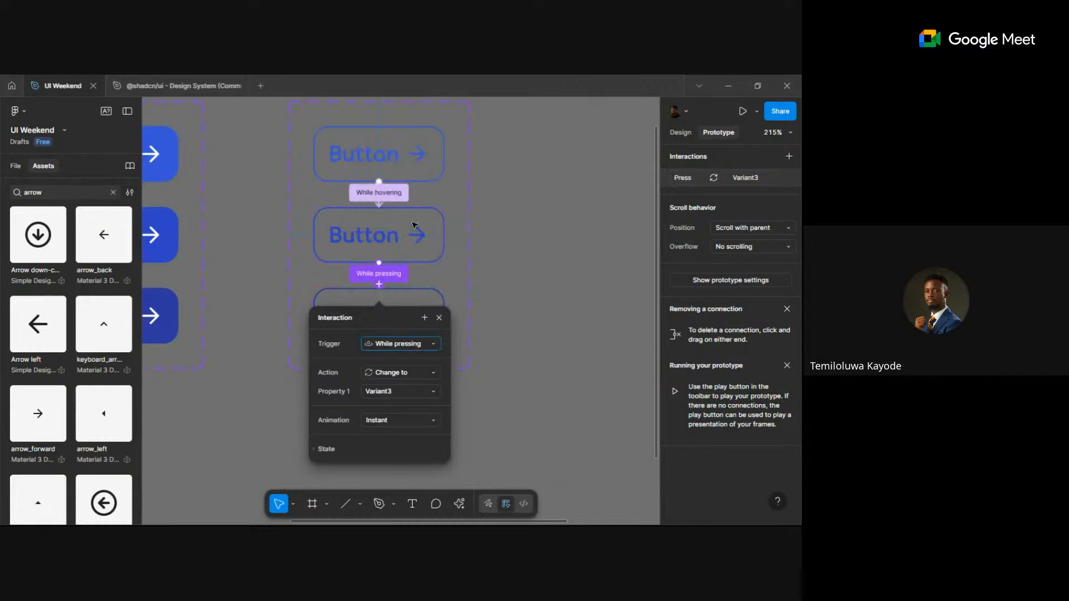
left_click(555, 210)
- Fill the second outlined button variant with the lightest royal-blue color style
left_click(421, 245)
left_click(685, 135)
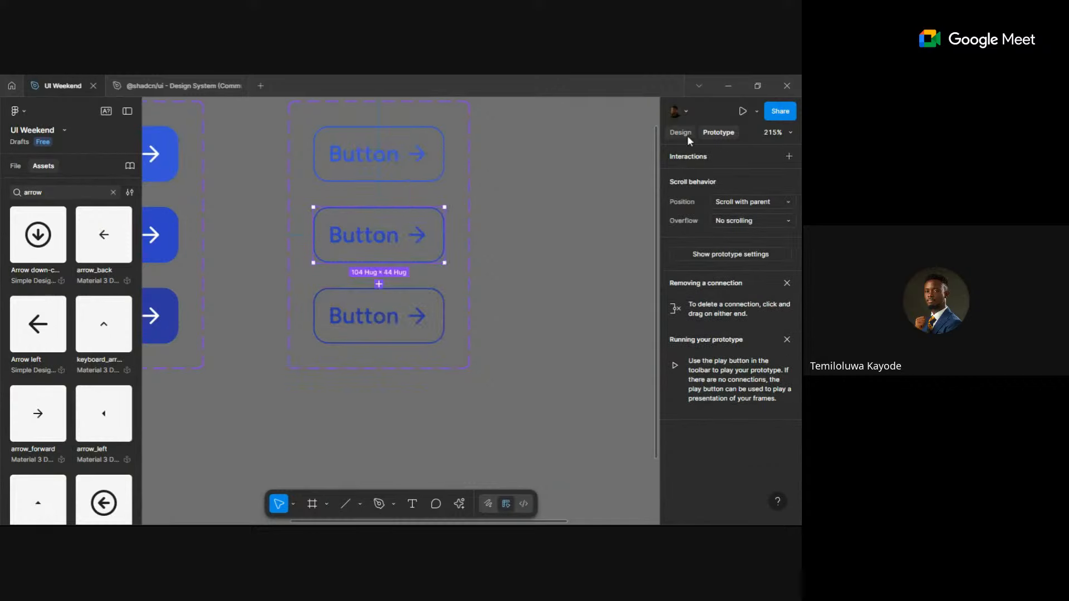
scroll(727, 417, "down", 5)
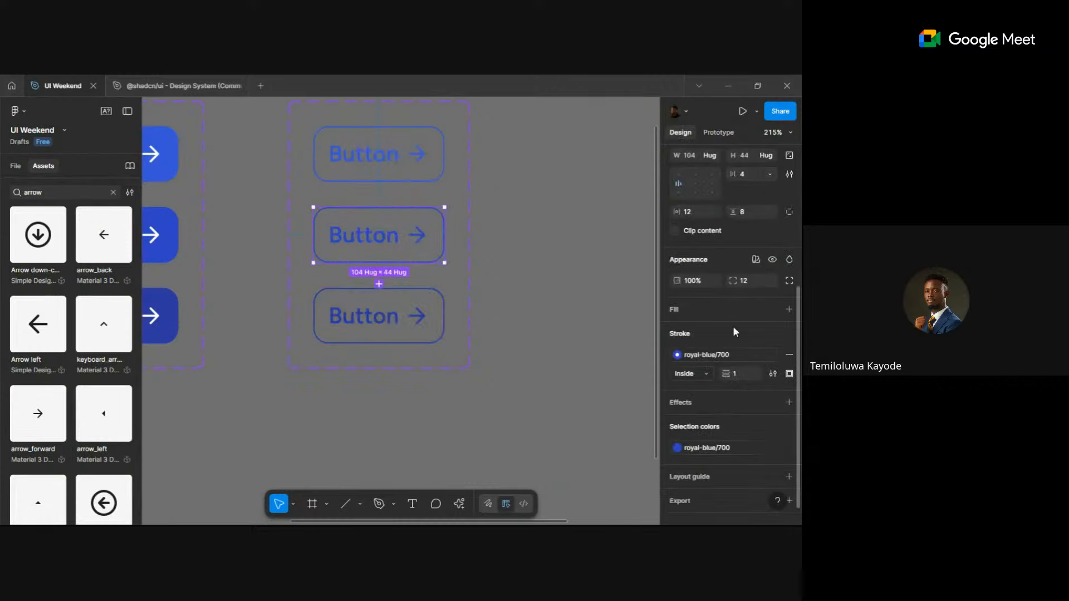
left_click(772, 309)
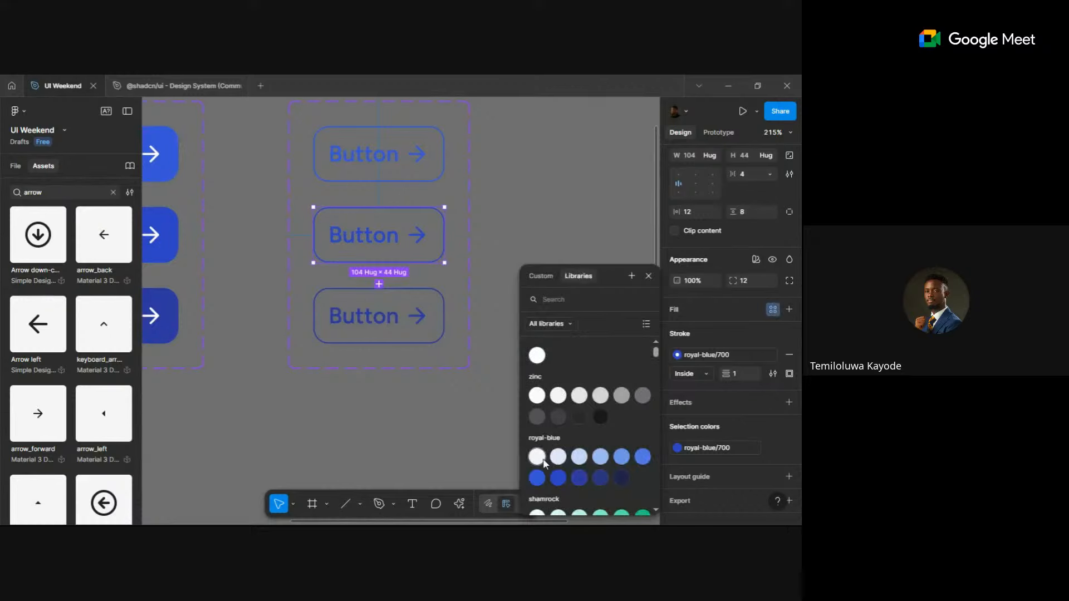
key("Escape")
- Fill the third outlined button variant with the second-lightest royal-blue color style
left_click(418, 326)
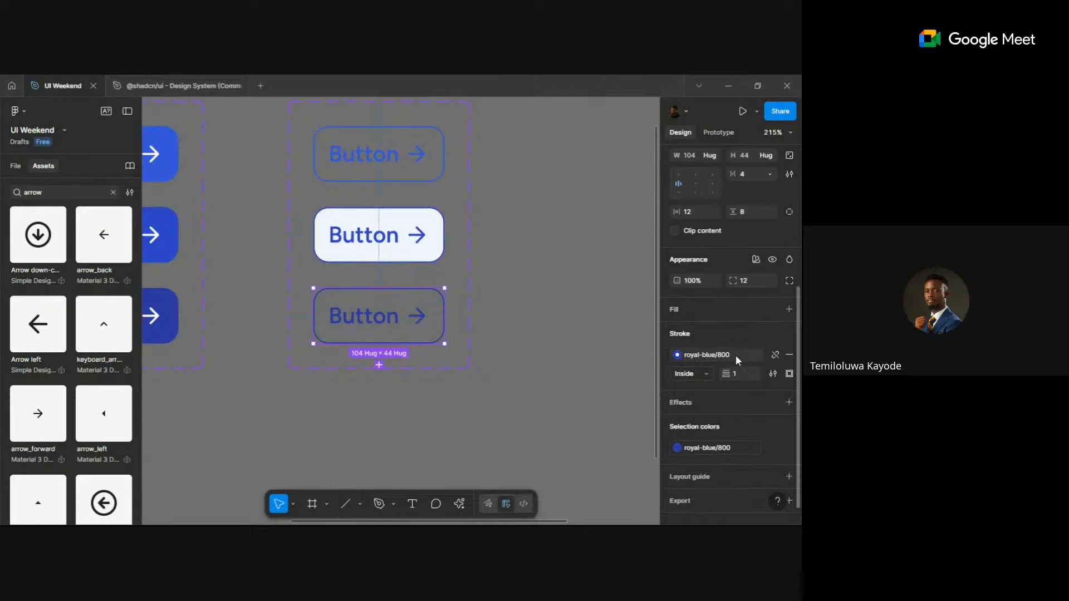
left_click(773, 309)
left_click(558, 457)
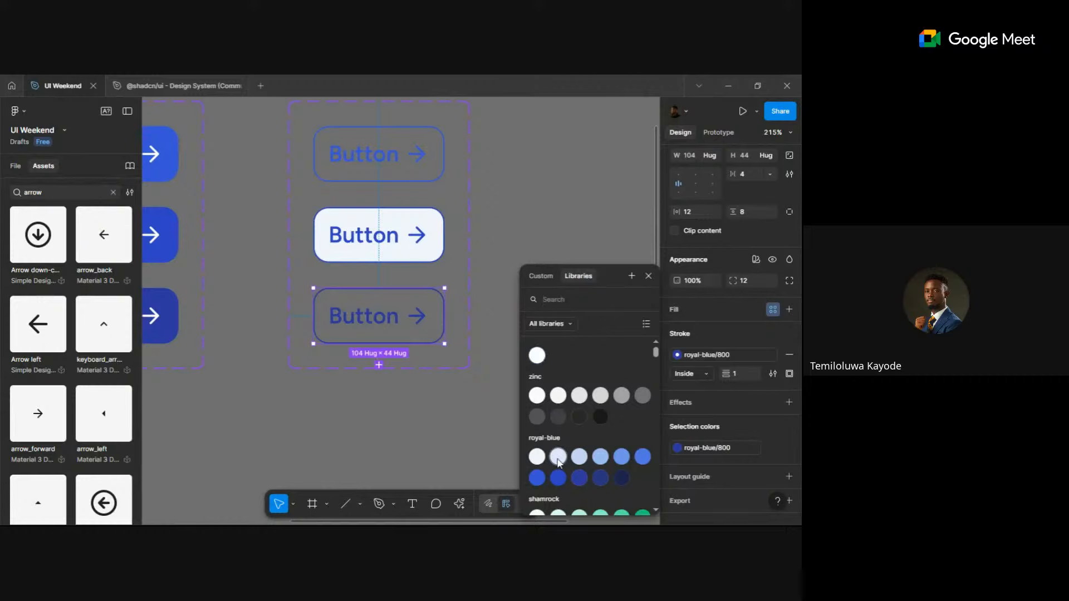
- Move the white JERRA wordmark up beside the filled button component set
key("Escape")
left_click(516, 349)
scroll(517, 349, "down", 5)
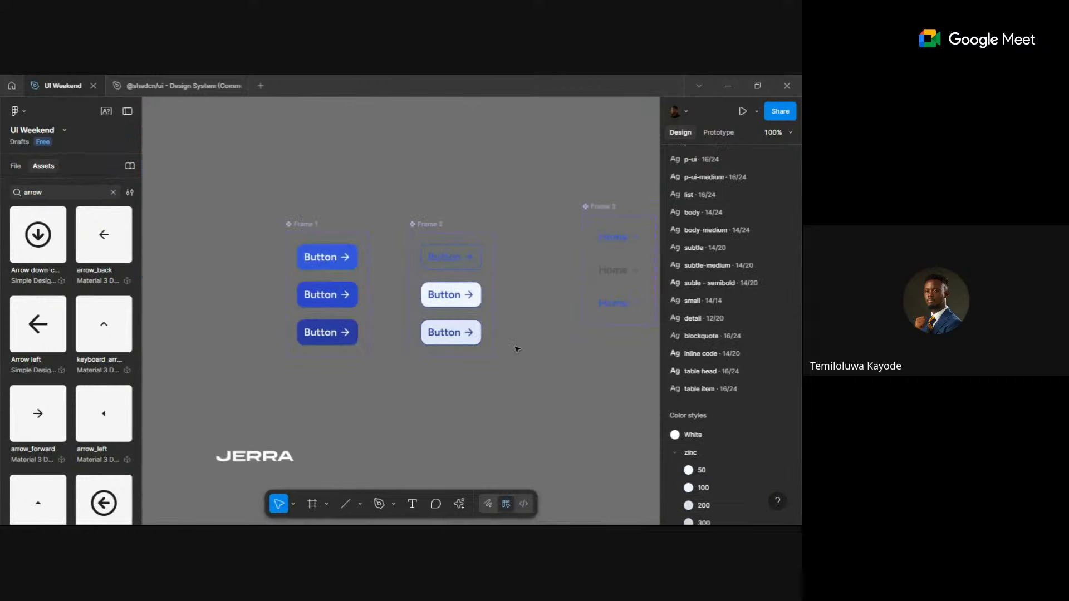
left_click_drag(517, 348, 418, 389)
scroll(310, 299, "down", 2)
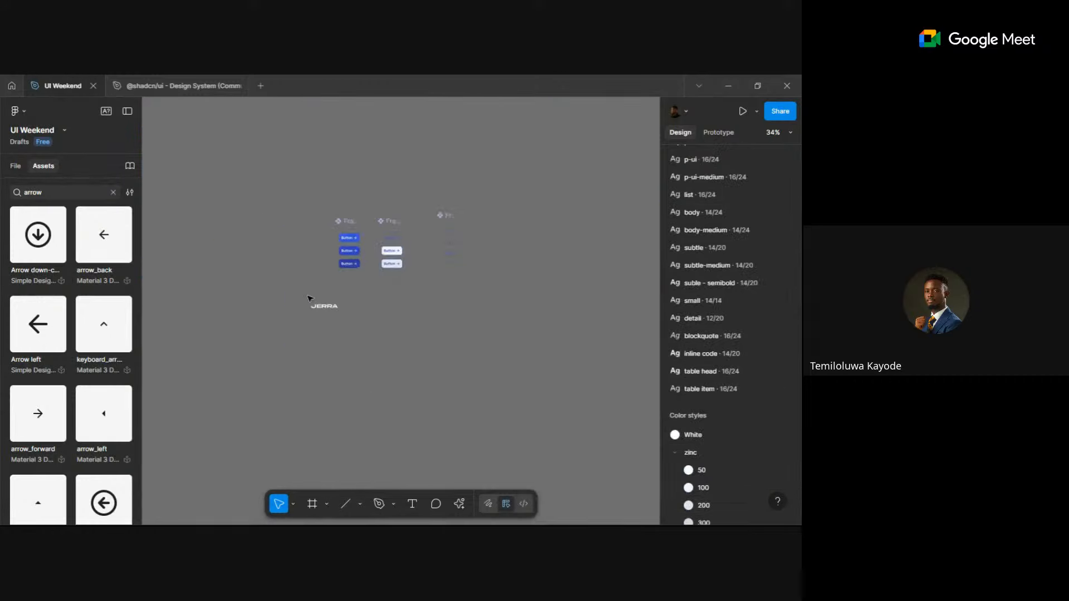
left_click_drag(324, 307, 304, 229)
left_click(400, 344)
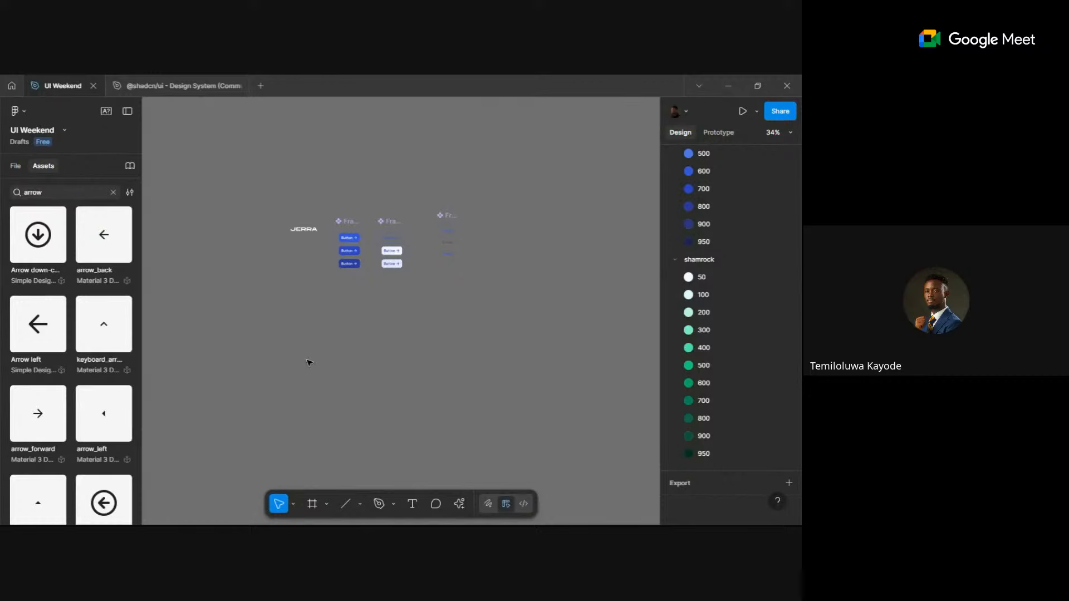
- Duplicate the JERRA wordmark into the empty area below the components and fill the copy with the zinc/900 color style
left_click_drag(308, 363, 294, 293)
scroll(293, 293, "down", 1)
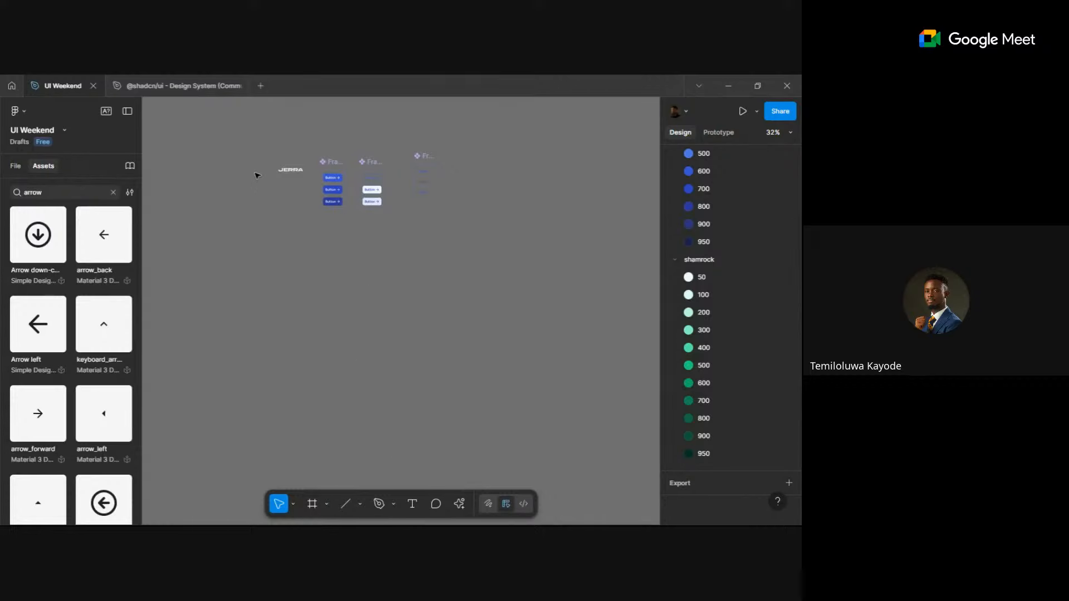
left_click_drag(290, 169, 294, 315)
left_click(772, 385)
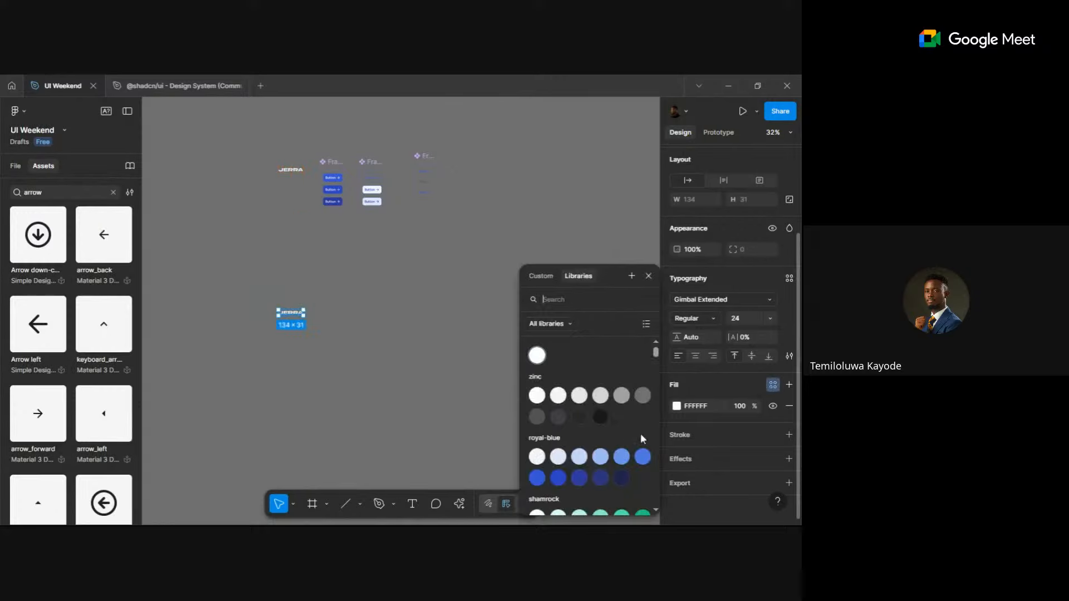
left_click(603, 416)
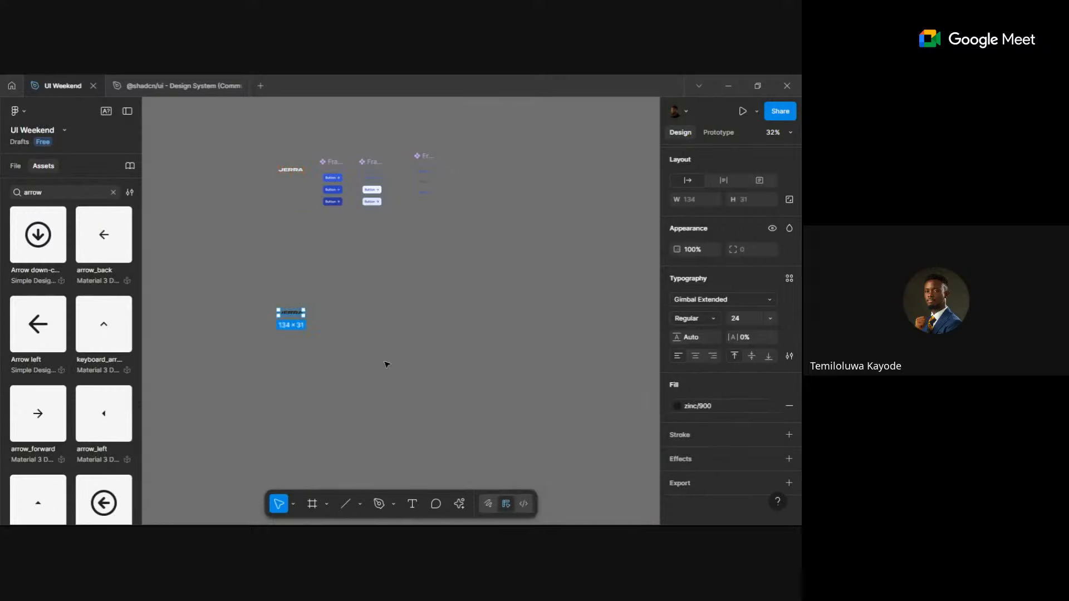
left_click(387, 365)
- Rename the Home nav-link component set to "Nav Button"
scroll(387, 365, "up", 3)
scroll(299, 370, "left", 1)
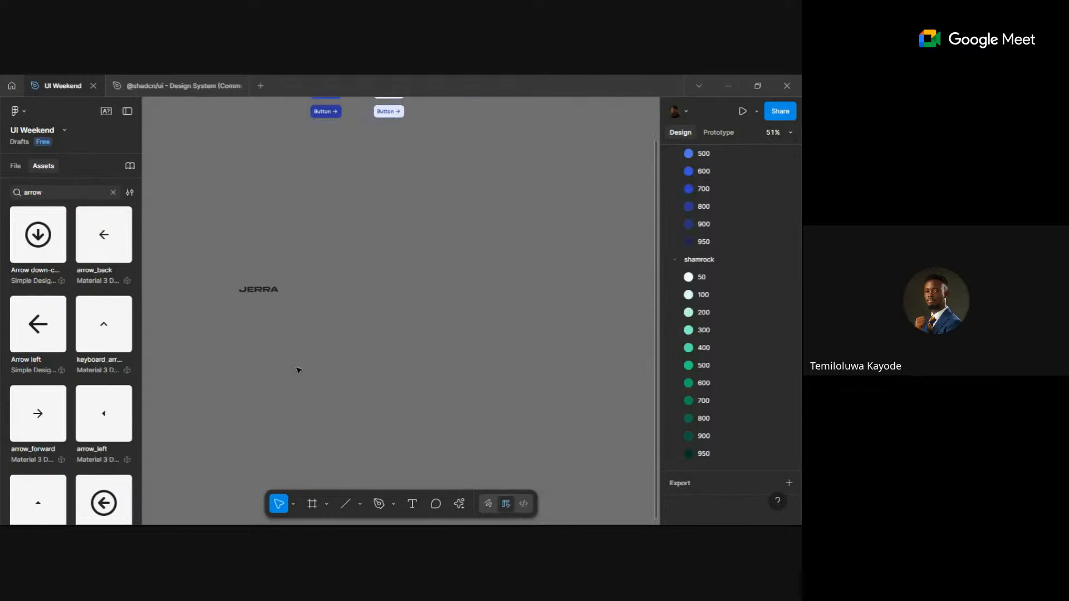
scroll(415, 261, "up", 3)
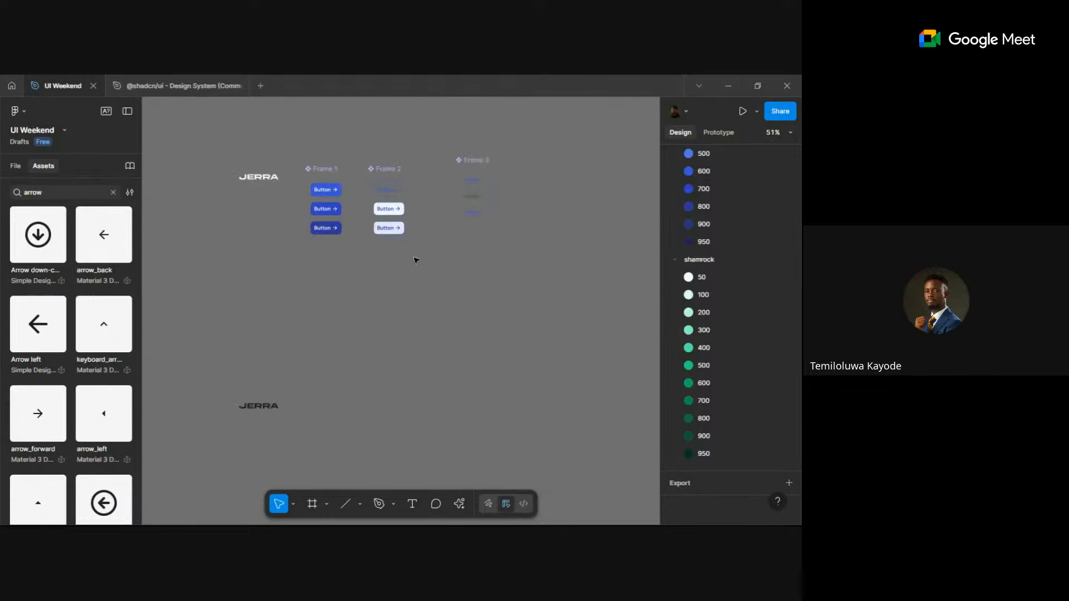
left_click(478, 184)
scroll(475, 184, "up", 4)
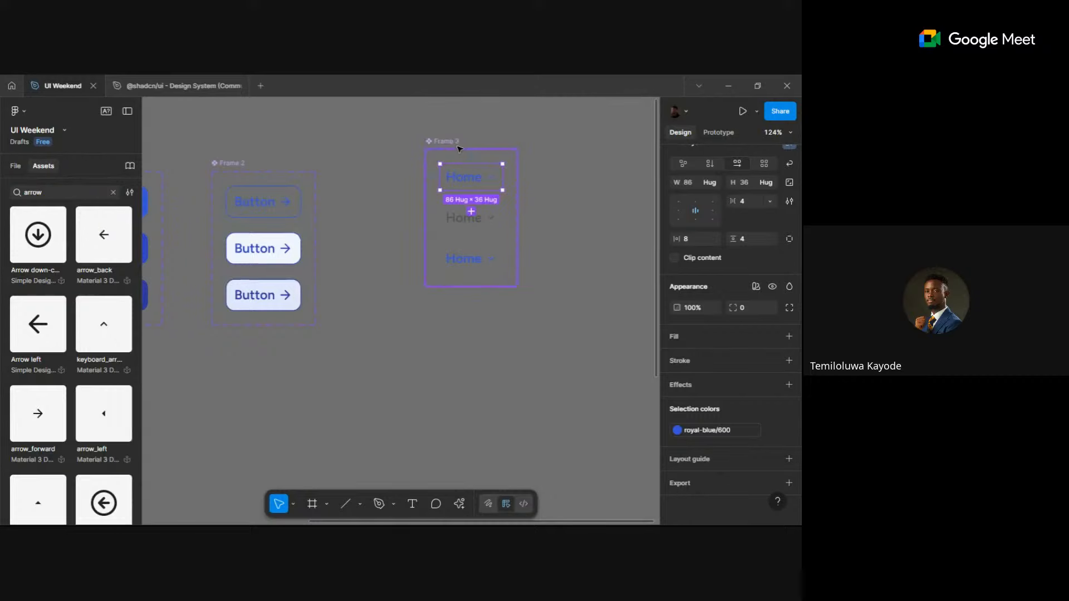
double_click(457, 144)
type("N")
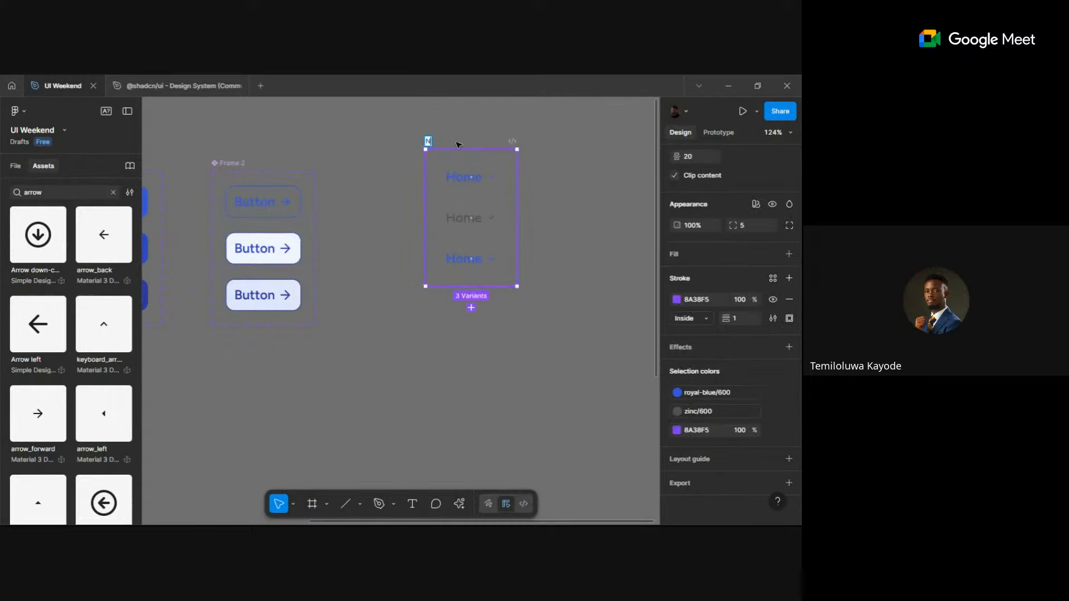
type("av Button")
left_click(405, 220)
- Place an instance of the gray Idle Nav Button variant beside the dark JERRA wordmark
left_click(468, 188)
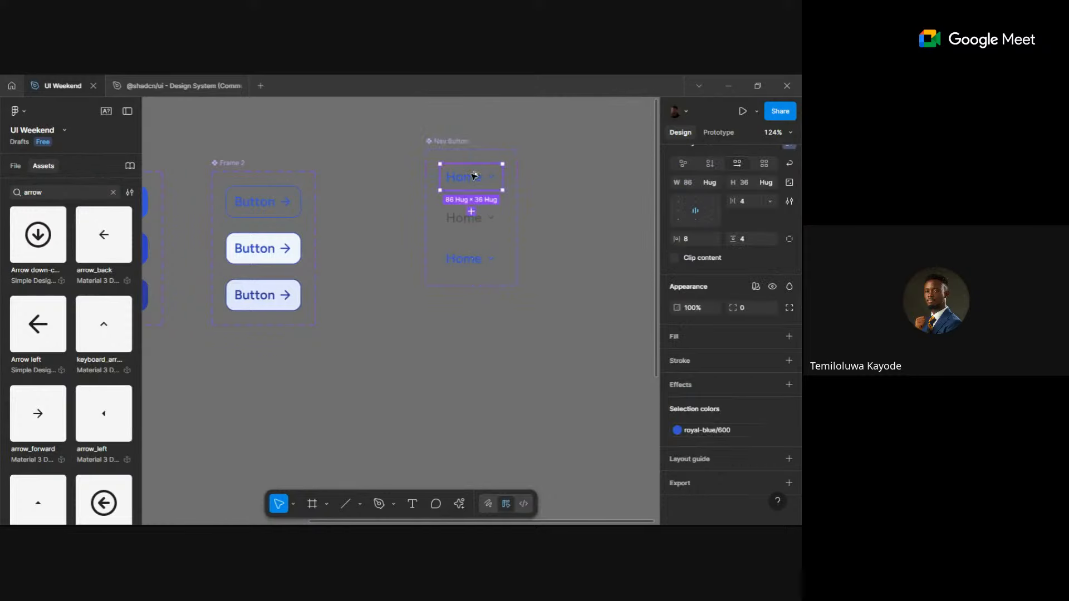
left_click(463, 228)
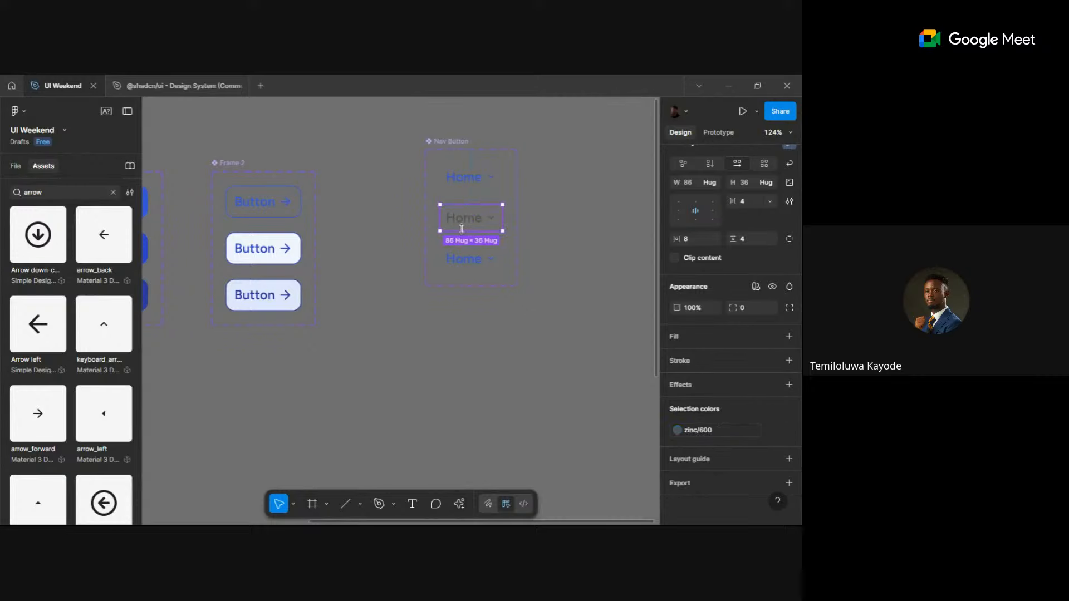
mouse_move(463, 228)
left_mouse_down()
mouse_move(461, 424)
mouse_move(514, 154)
mouse_move(462, 281)
mouse_move(433, 273)
left_mouse_up()
scroll(459, 423, "down", 4)
scroll(516, 155, "down", 2)
scroll(433, 273, "up", 5)
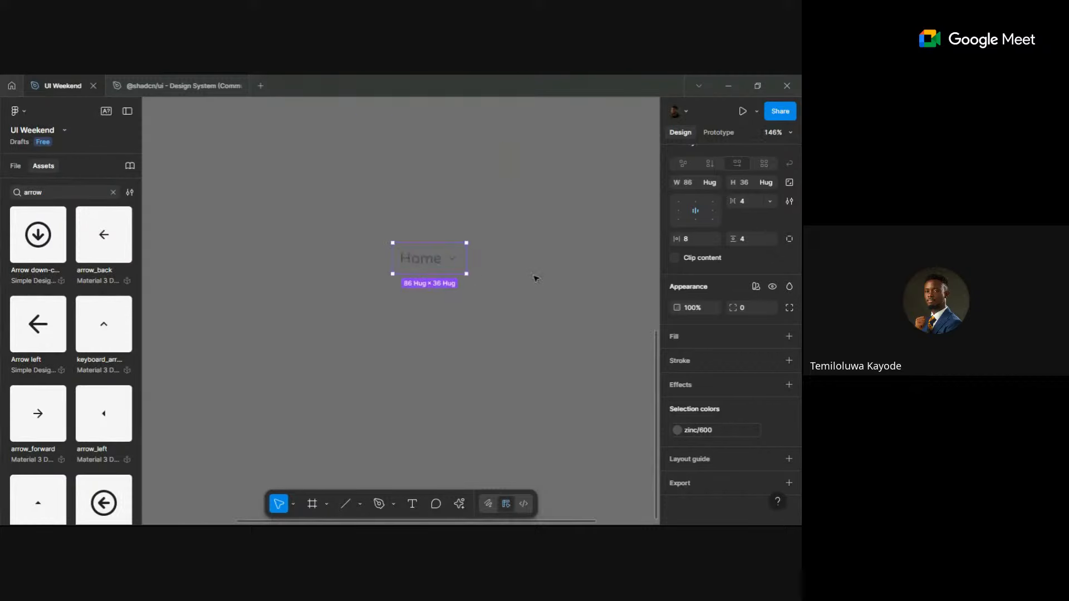
- Turn off the Drop down property on the placed Home nav button instance
left_click(548, 277)
left_click(427, 259)
scroll(697, 281, "up", 3)
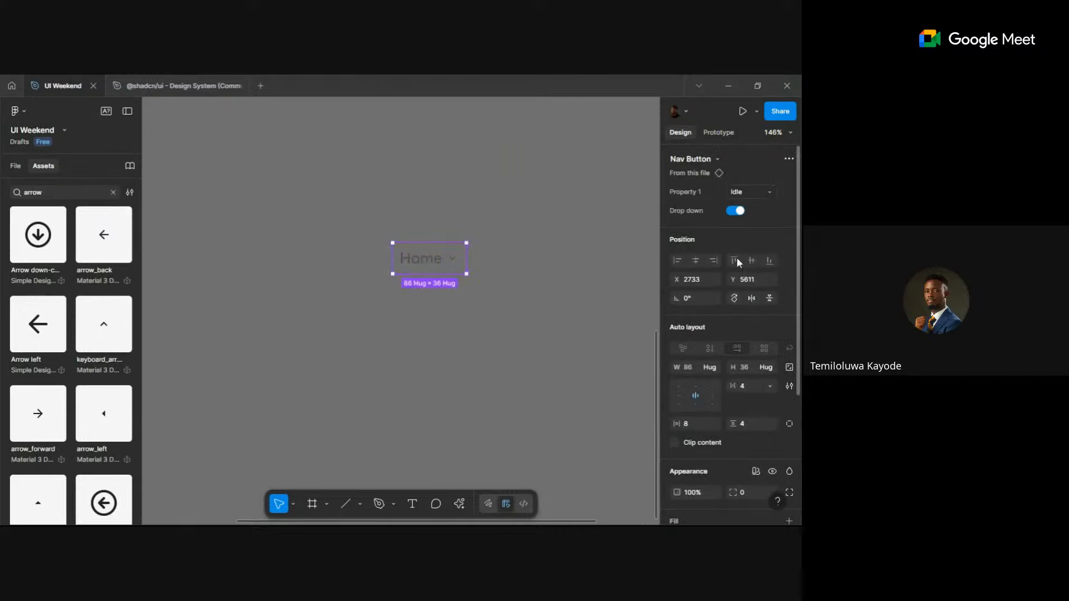
left_click(735, 211)
left_click_drag(353, 334, 469, 264)
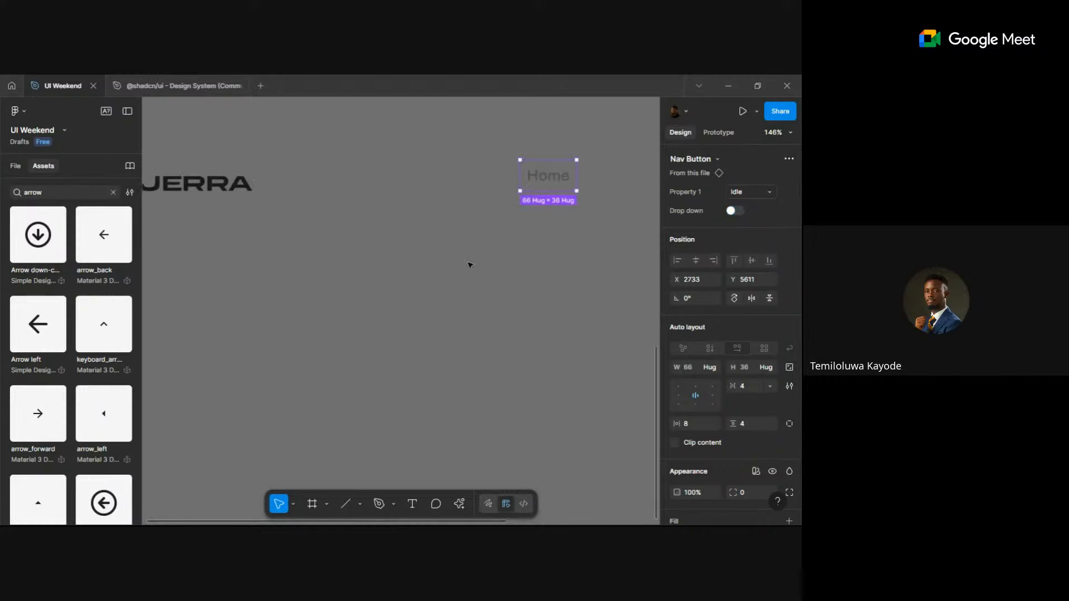
- Duplicate the Home nav button beside the original and change the copy's text to "About Us"
left_click(544, 245)
scroll(528, 234, "up", 1)
left_click_drag(517, 204, 467, 210)
left_click_drag(545, 213, 533, 217)
scroll(532, 217, "right", 3)
scroll(361, 224, "up", 5)
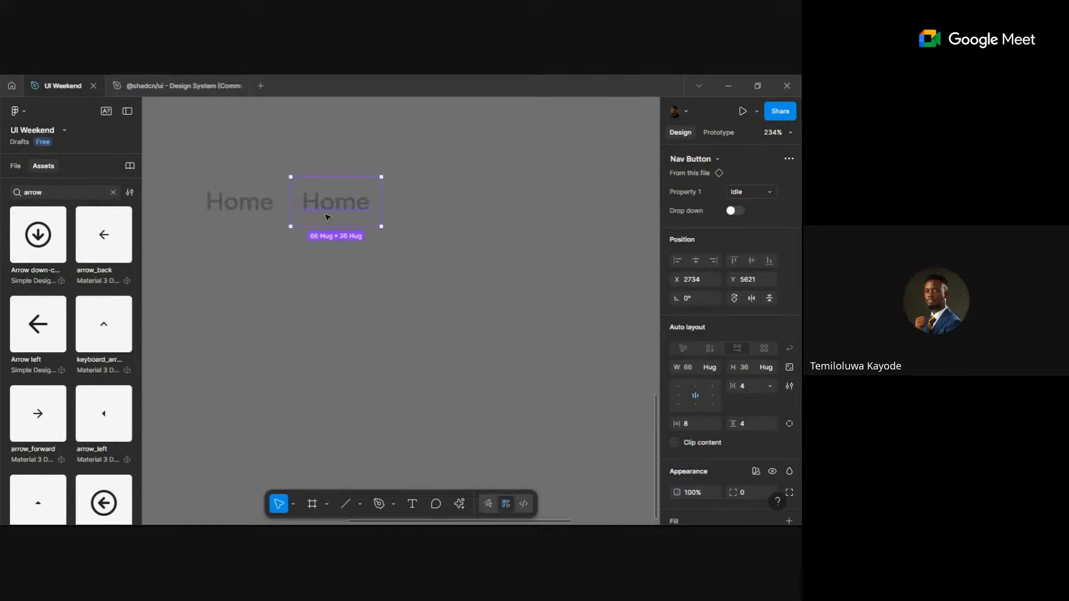
double_click(337, 200)
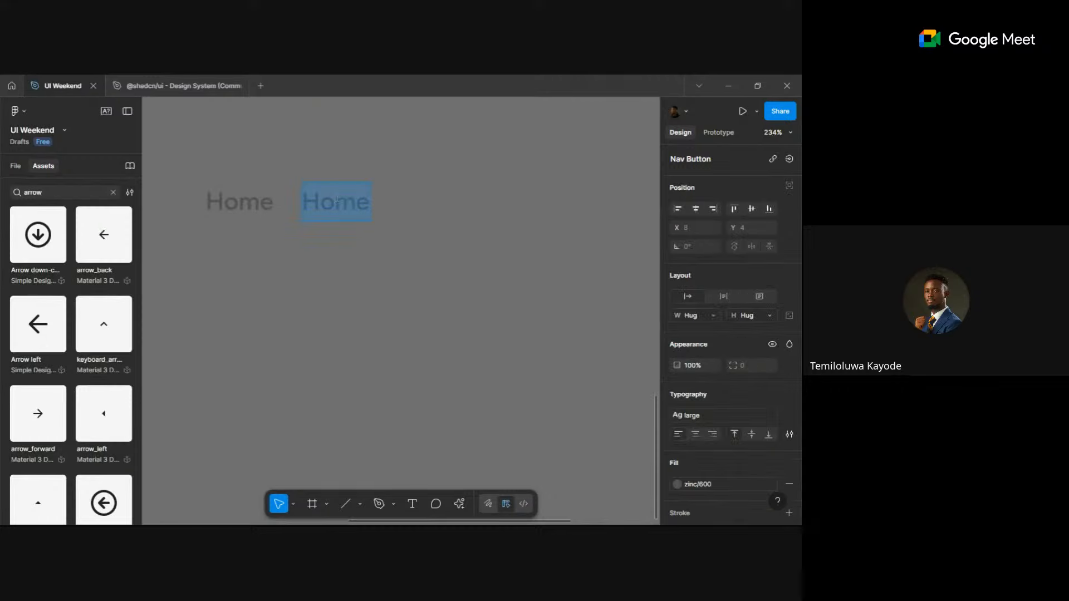
type("About U")
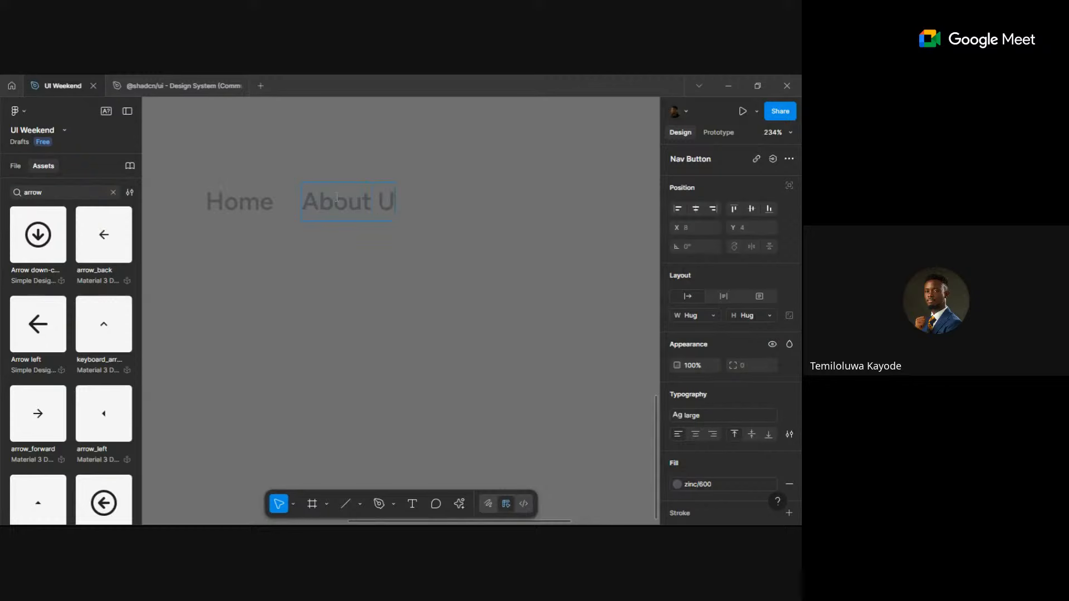
type("s")
left_click(343, 282)
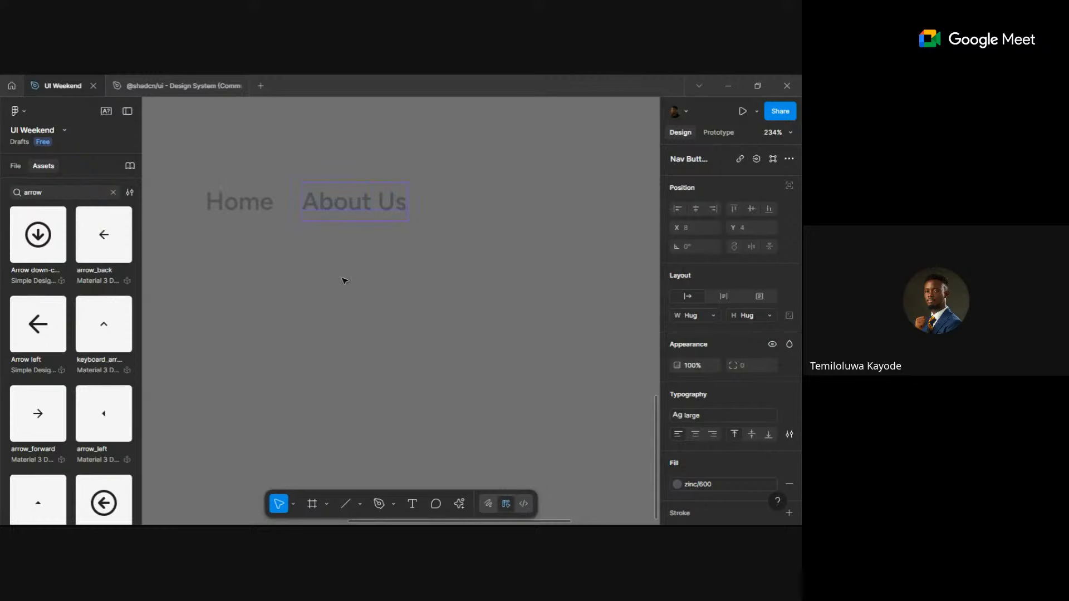
- Duplicate the About Us nav button along the row and change the copy's text to "FAQs"
left_click(342, 214)
left_click_drag(508, 195, 401, 245)
scroll(518, 201, "down", 1)
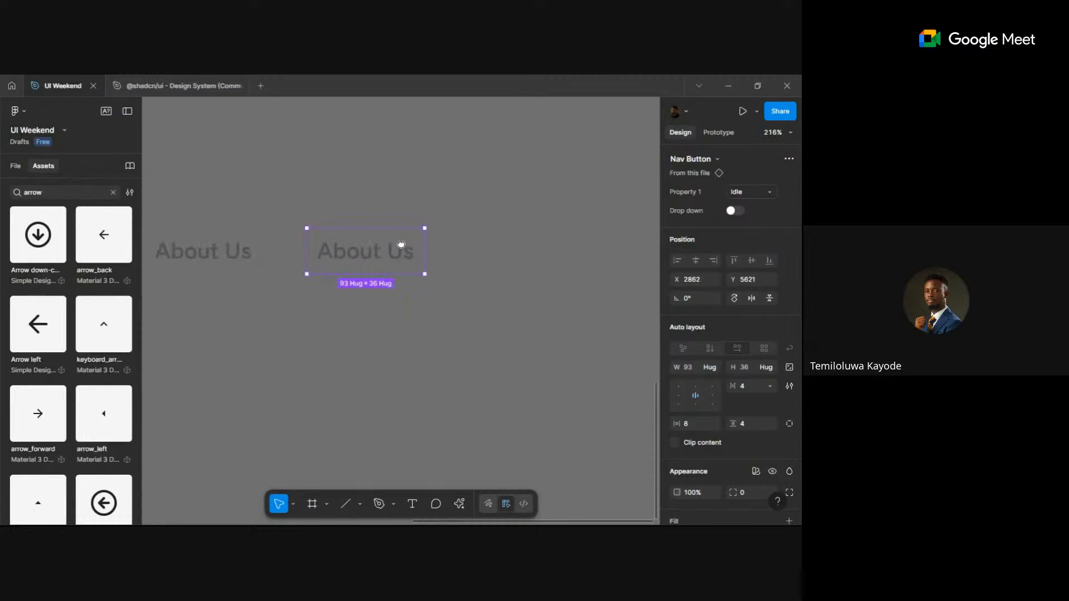
scroll(392, 250, "up", 3)
double_click(377, 250)
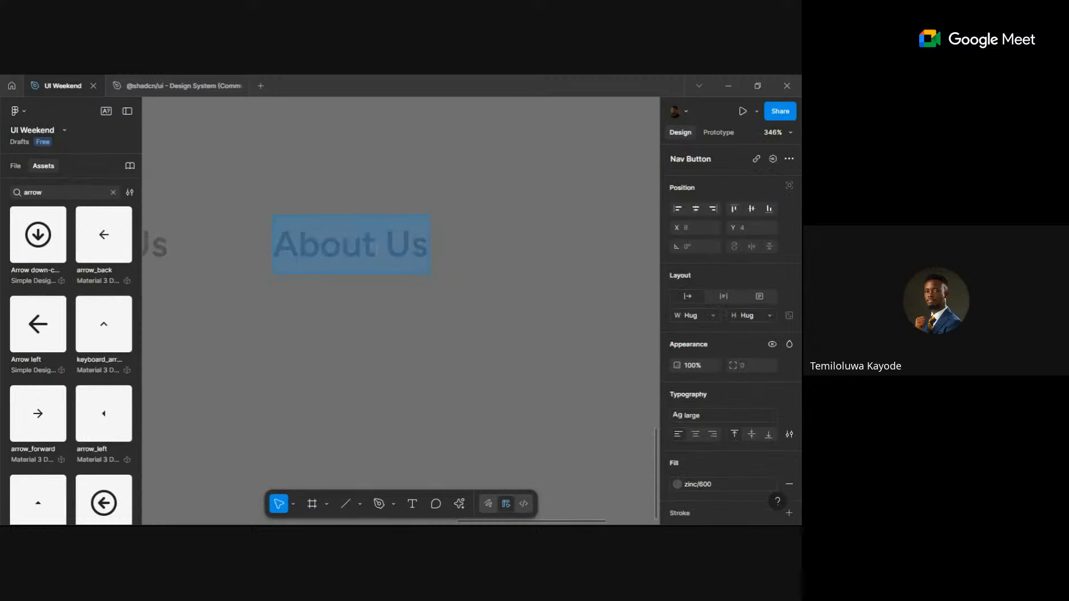
type("FAQ")
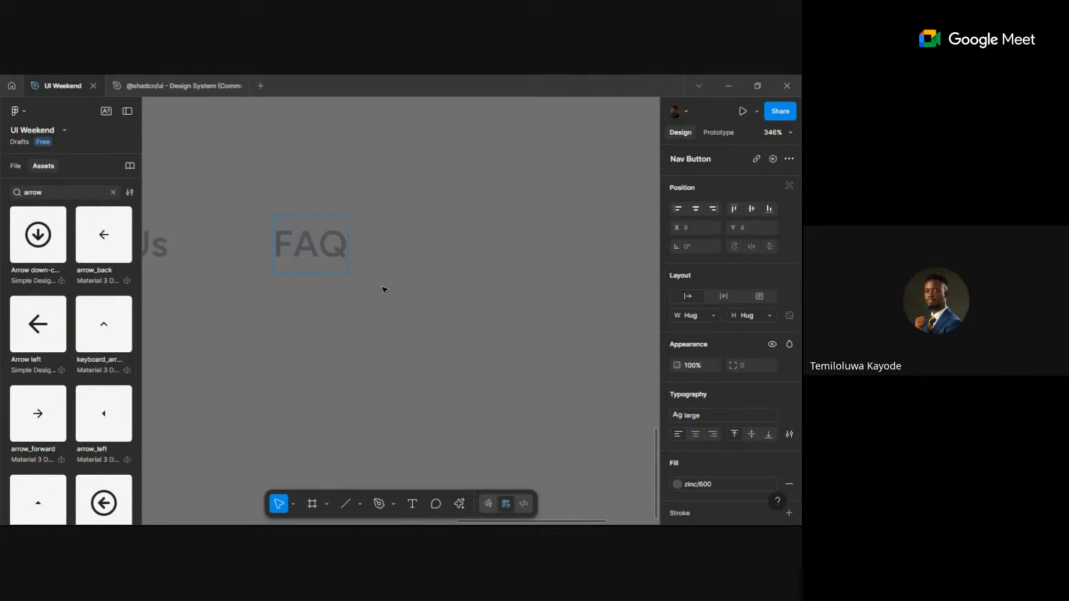
type("s")
key("Escape")
key("Escape")
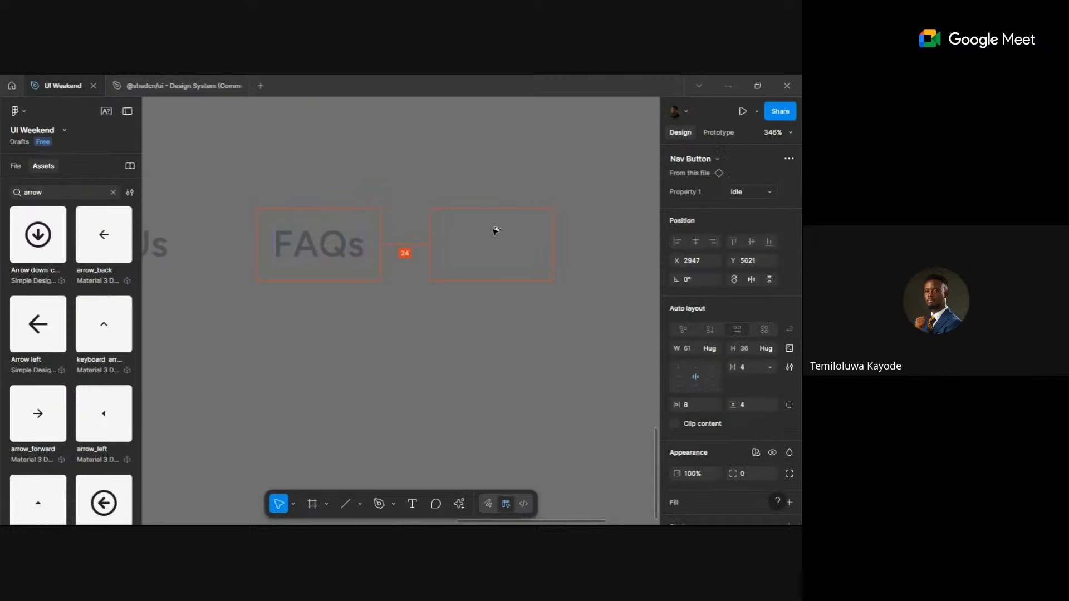
- Duplicate the FAQs nav button with a 24 px gap and change the copy's text to "Contact Us"
left_click_drag(494, 228, 496, 232)
scroll(496, 233, "right", 3)
scroll(270, 238, "up", 2)
double_click(269, 231)
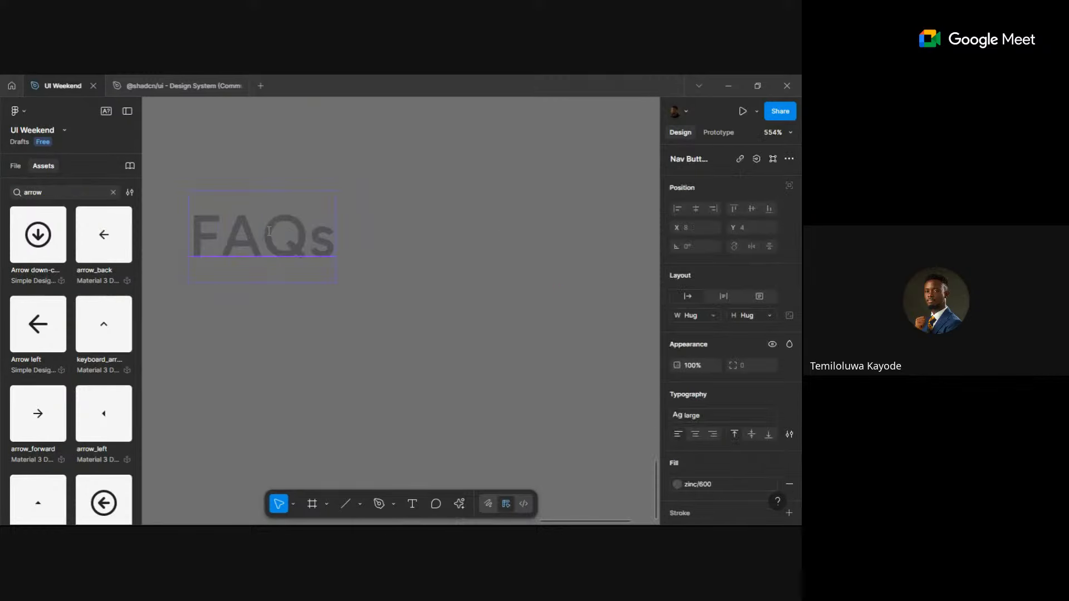
double_click(269, 231)
scroll(269, 231, "left", 3)
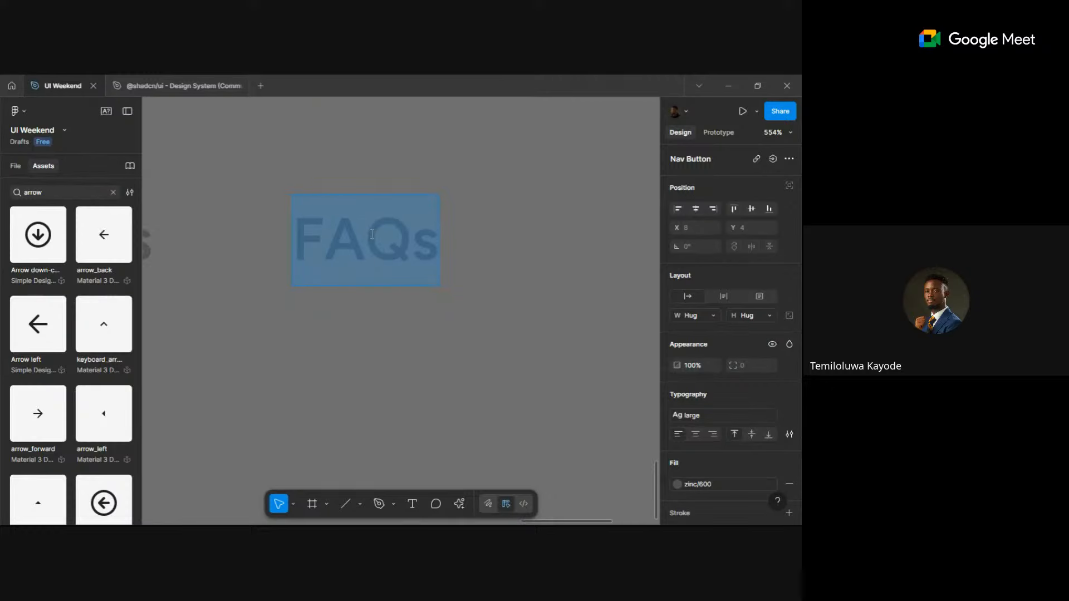
type("Contact")
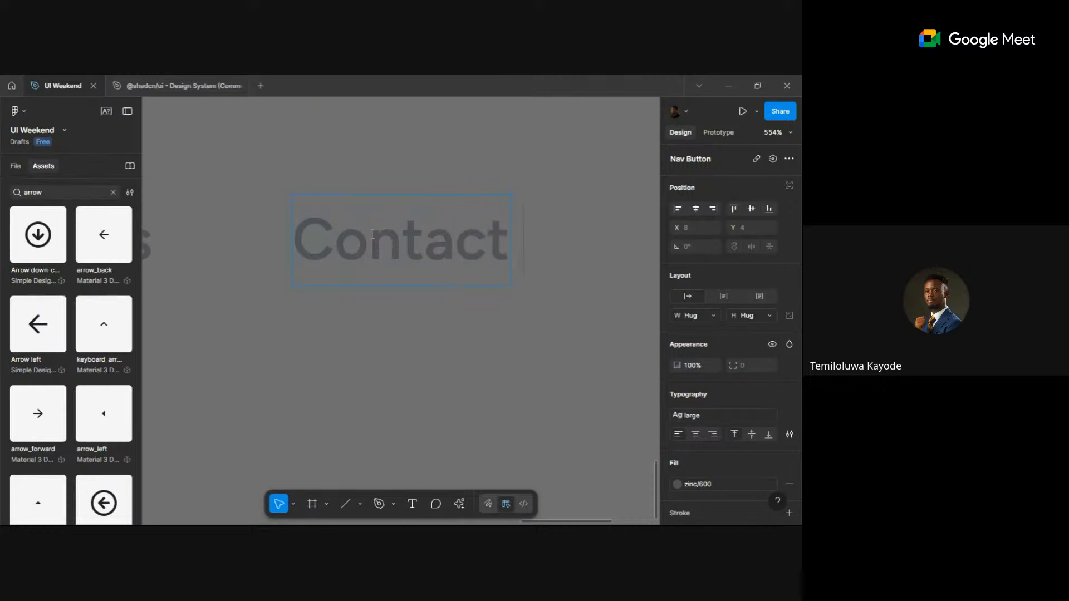
type(" Us")
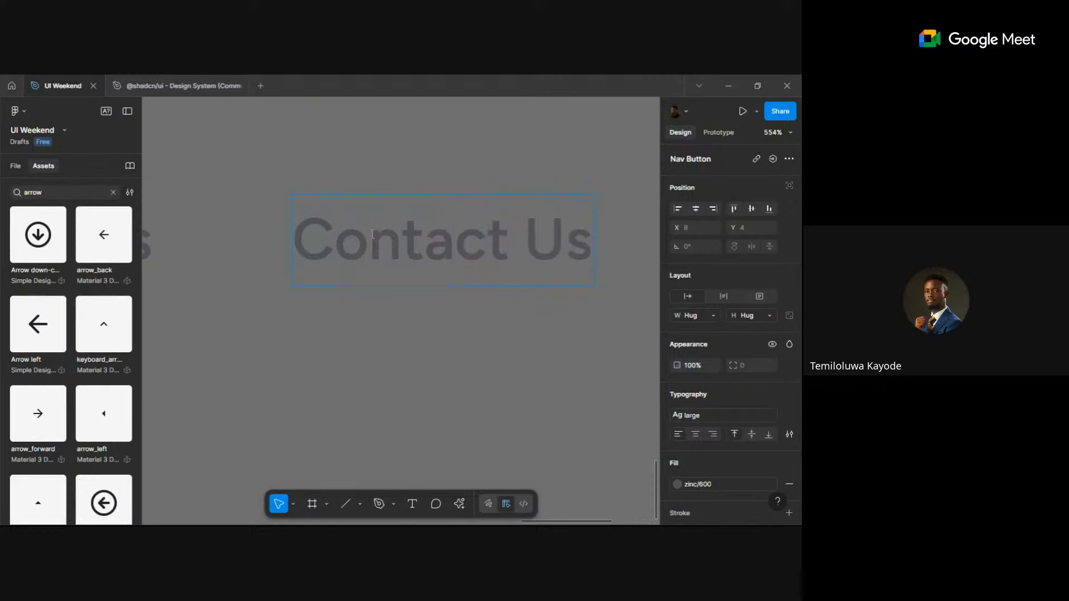
key("Escape")
- Duplicate the Contact Us nav button further along the row and change the original's text to "Blog"
scroll(384, 376, "down", 10)
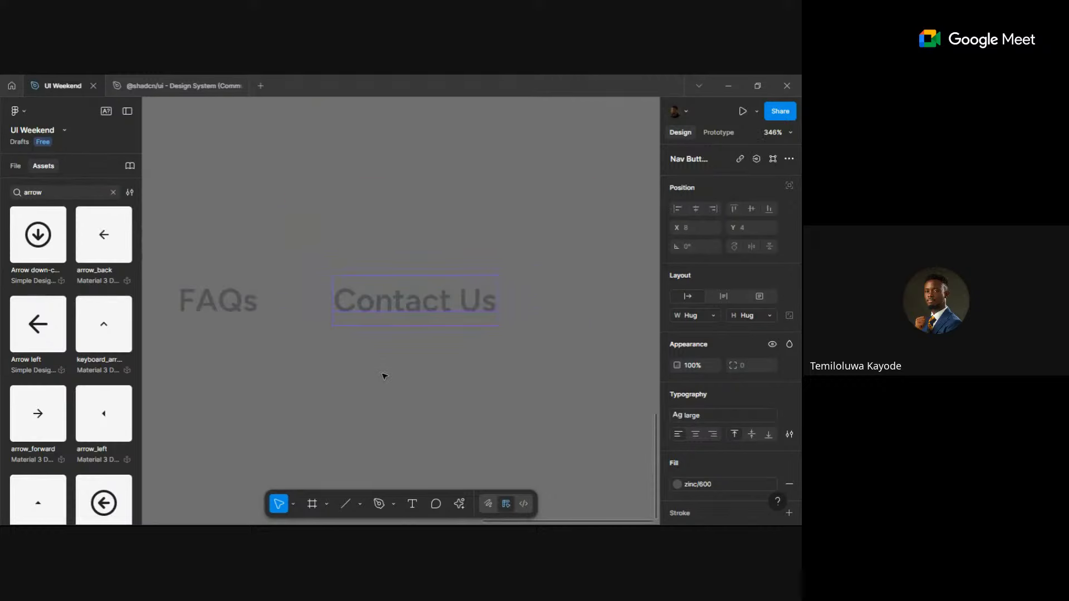
left_click(509, 343)
scroll(382, 312, "right", 3)
left_click(378, 287)
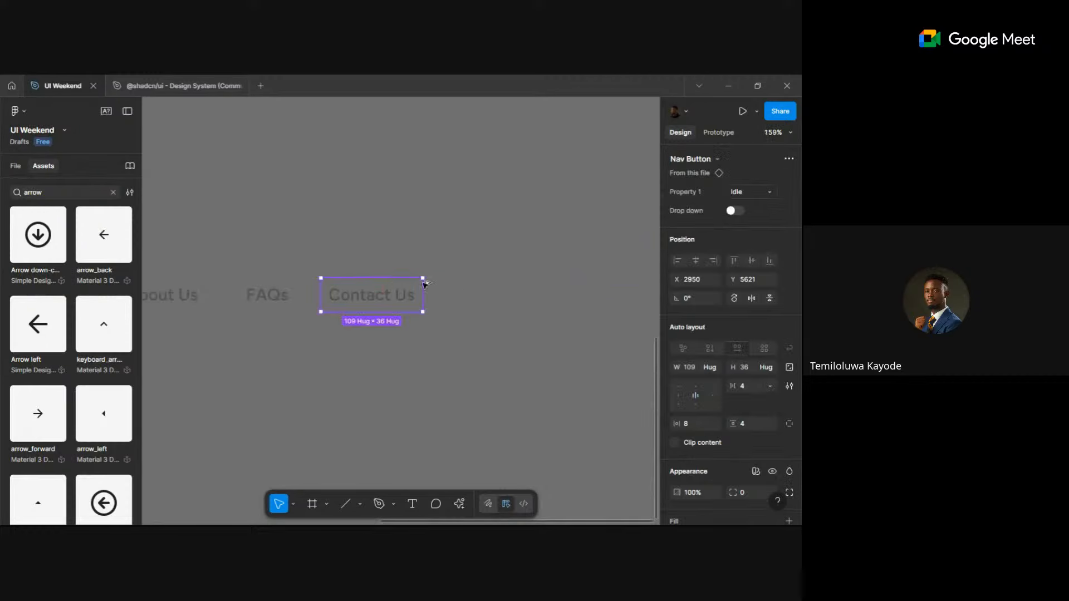
left_click_drag(378, 286, 514, 286)
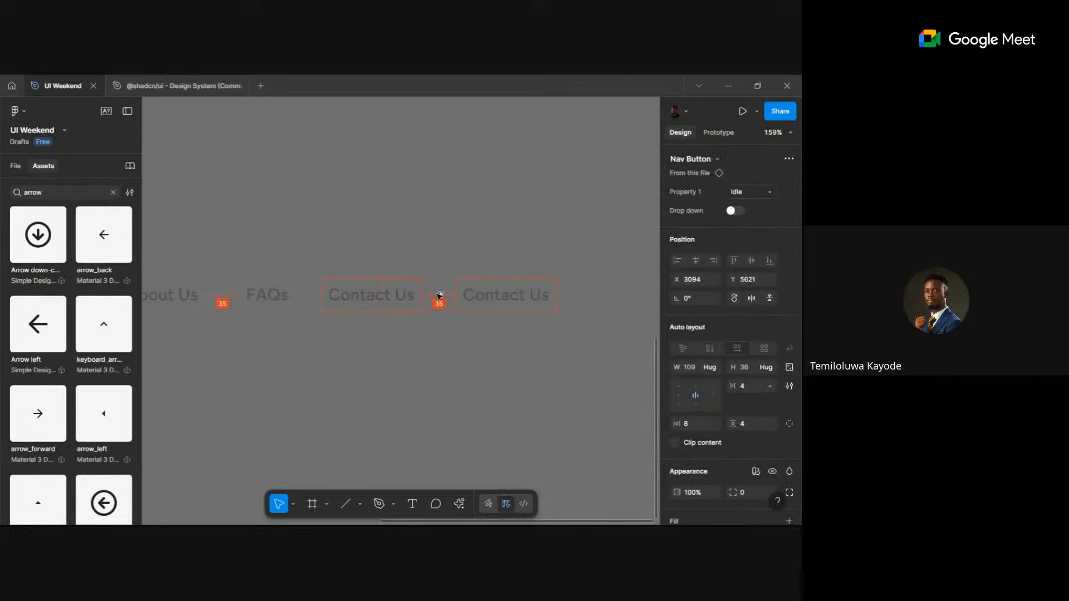
left_click(373, 300)
double_click(373, 301)
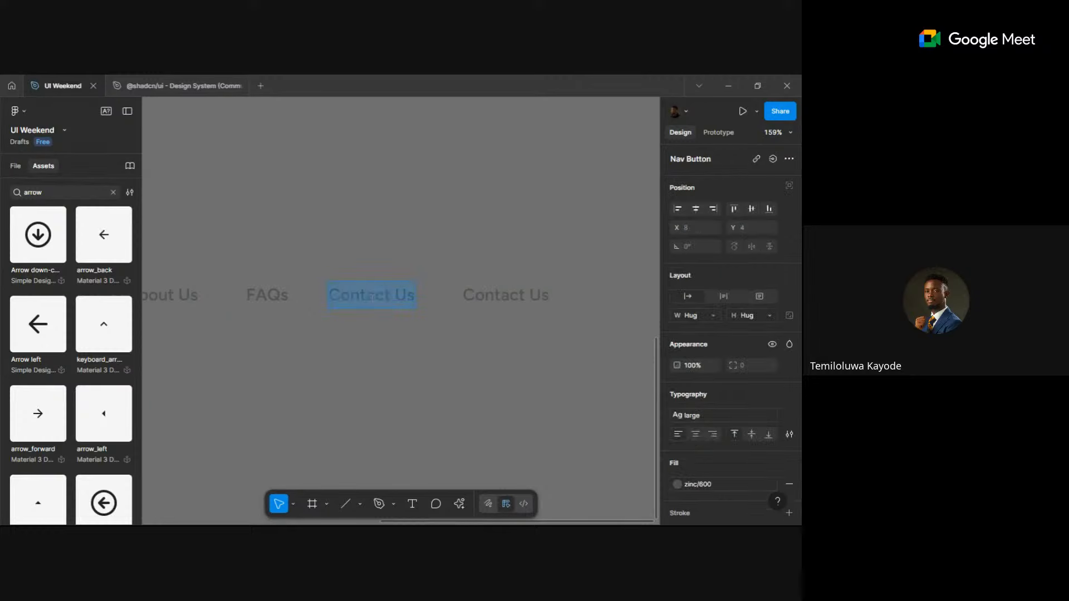
type("Blog")
left_click(355, 404)
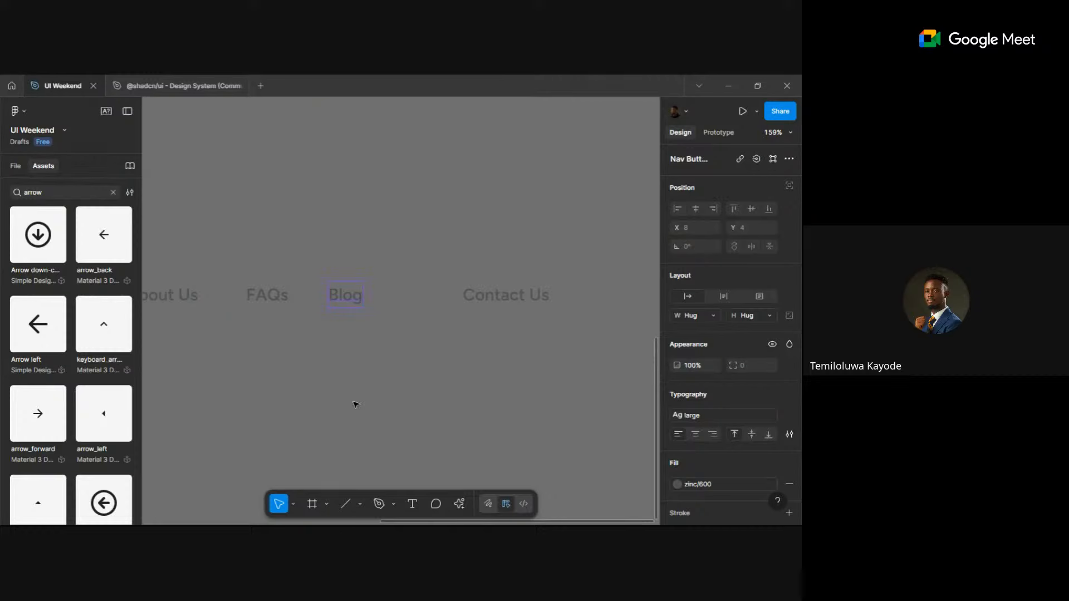
left_click(356, 404)
- Place an instance of the default filled blue button after the Contact Us link in the navigation row
scroll(355, 404, "down", 5)
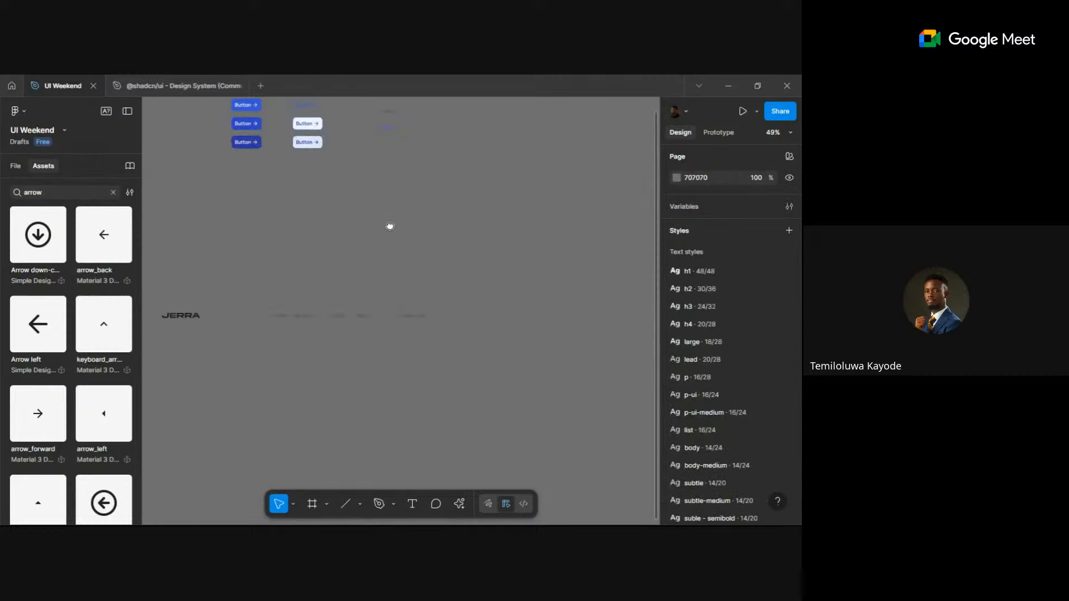
scroll(390, 226, "up", 4)
left_click(222, 209)
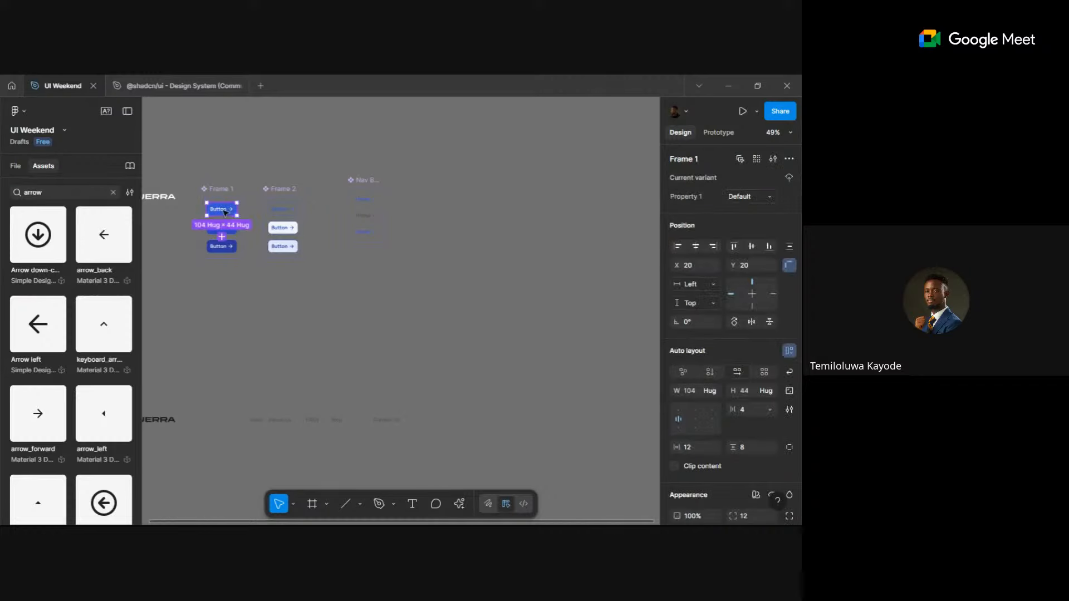
left_click_drag(225, 212, 450, 429)
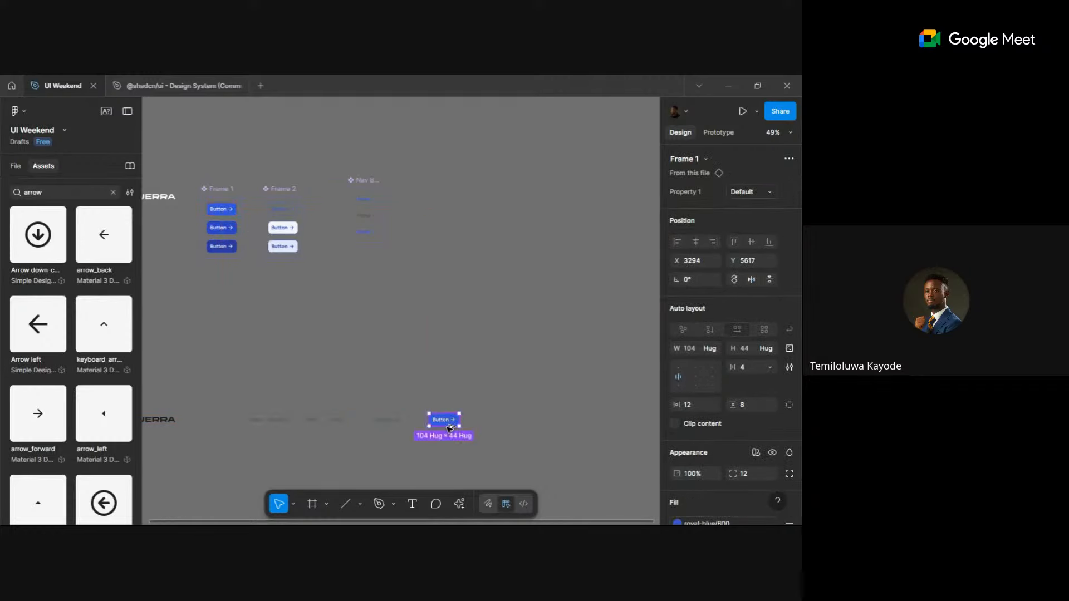
- Select the arrow icons in all three filled blue button variants and create a boolean visibility property named Icon with value True
scroll(451, 432, "up", 3)
scroll(451, 432, "up", 1)
left_click_drag(297, 238, 536, 432)
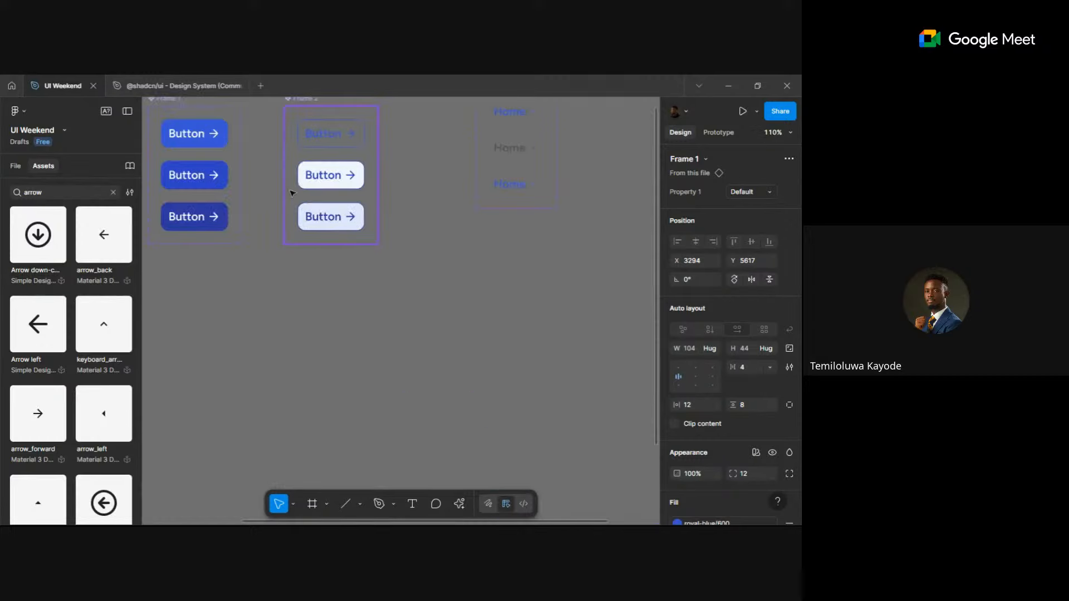
left_click_drag(170, 153, 238, 244)
double_click(262, 223)
scroll(285, 212, "up", 5)
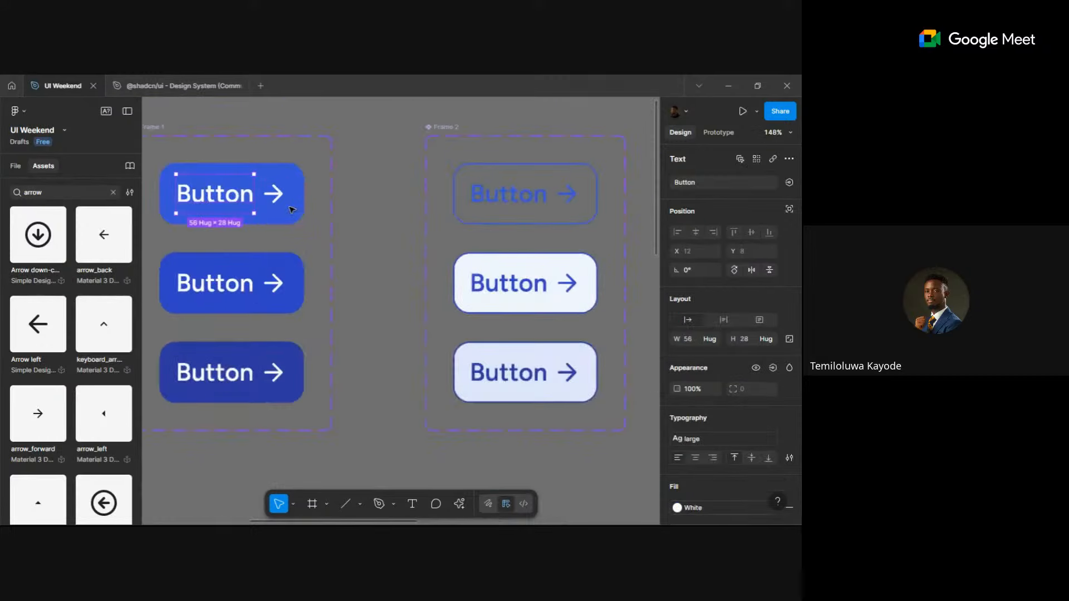
left_click(284, 196)
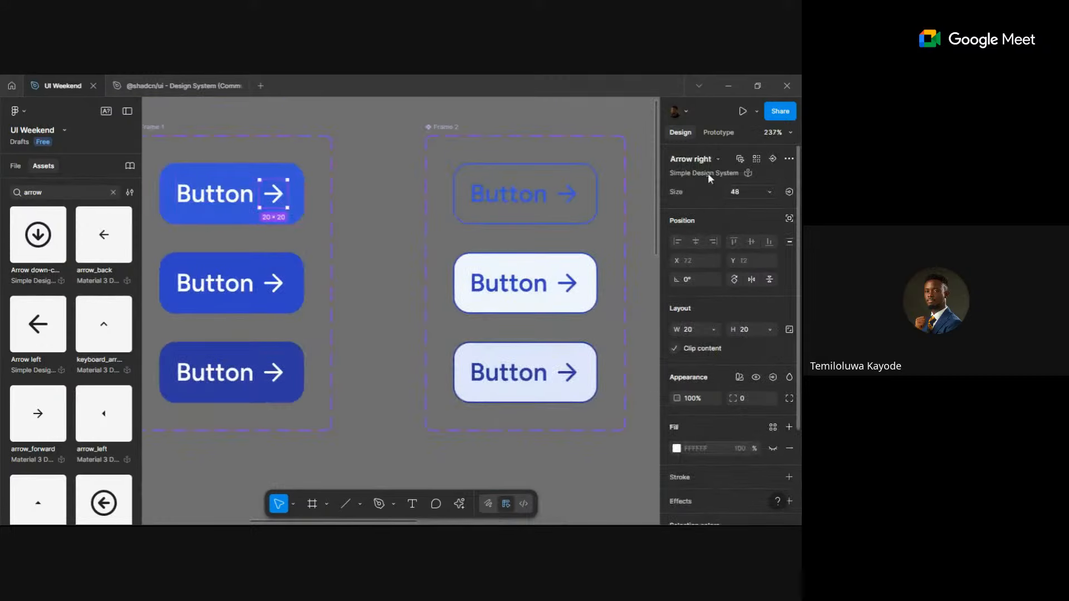
left_click(745, 157)
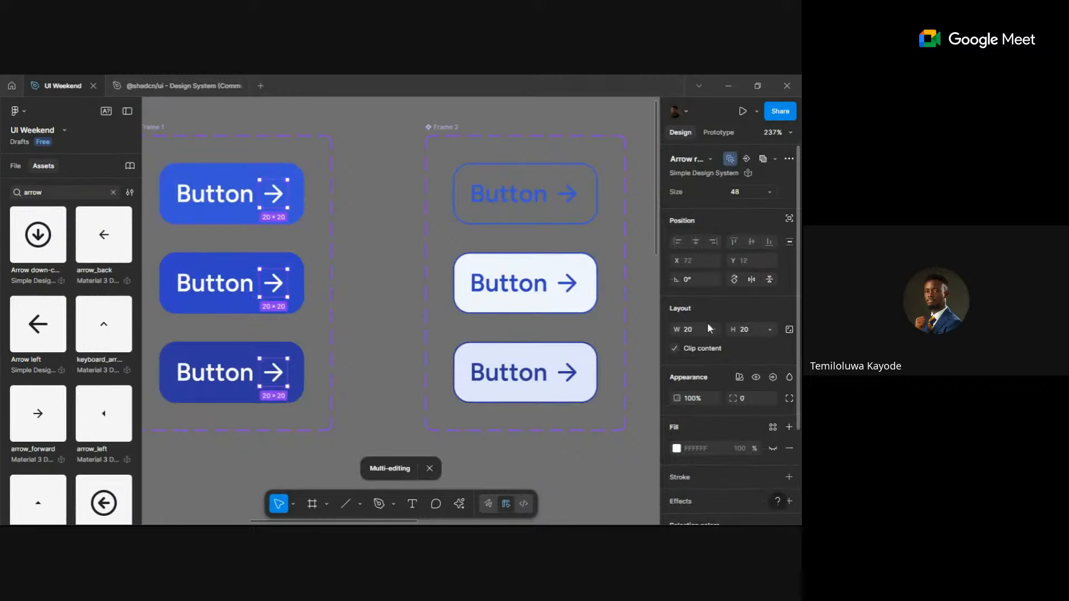
left_click(774, 379)
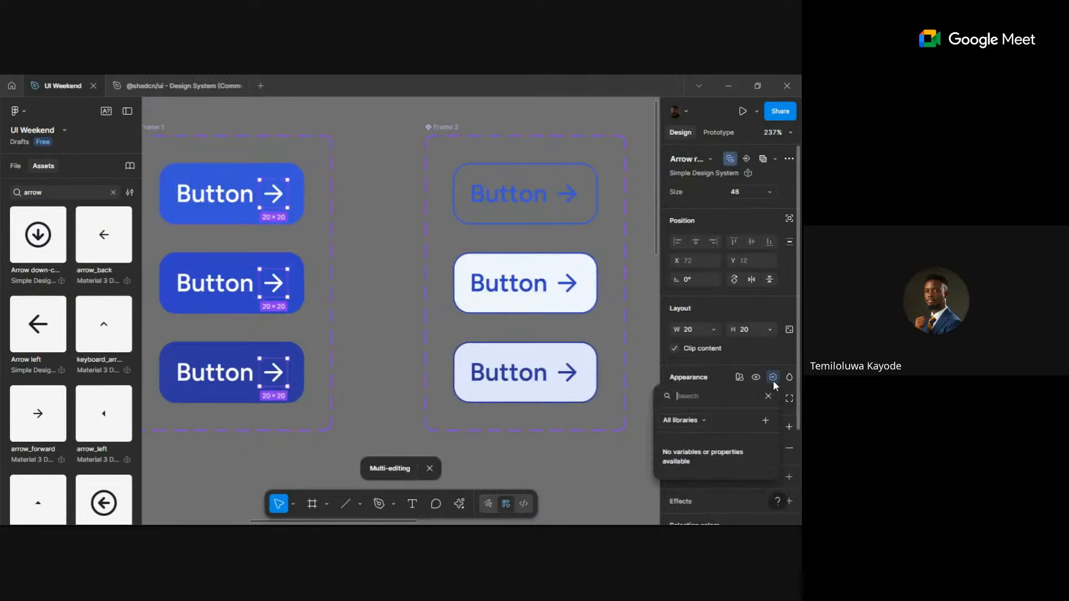
left_click(767, 421)
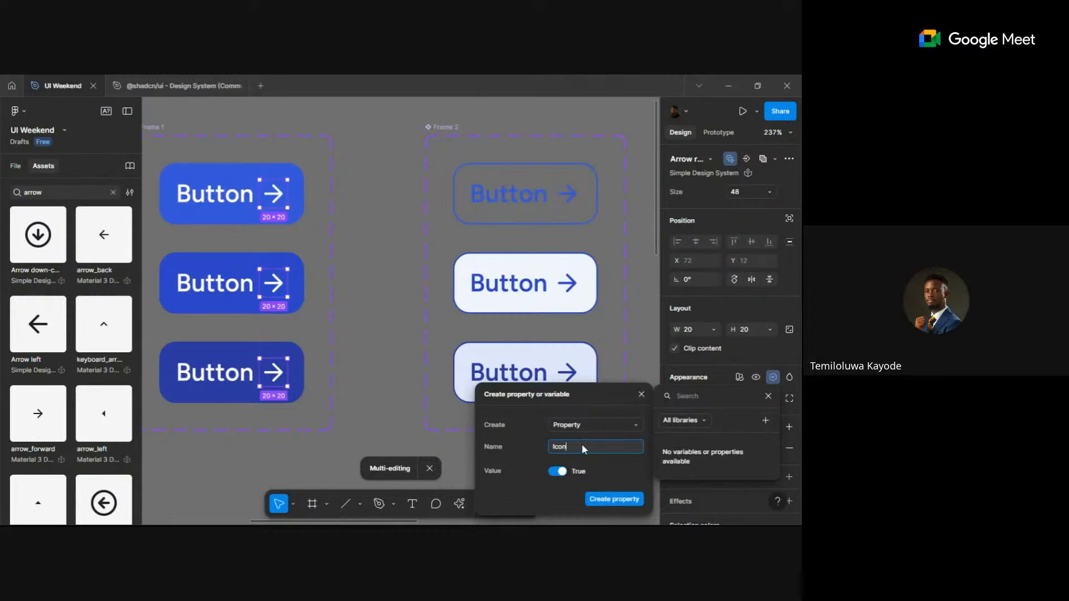
left_click(629, 500)
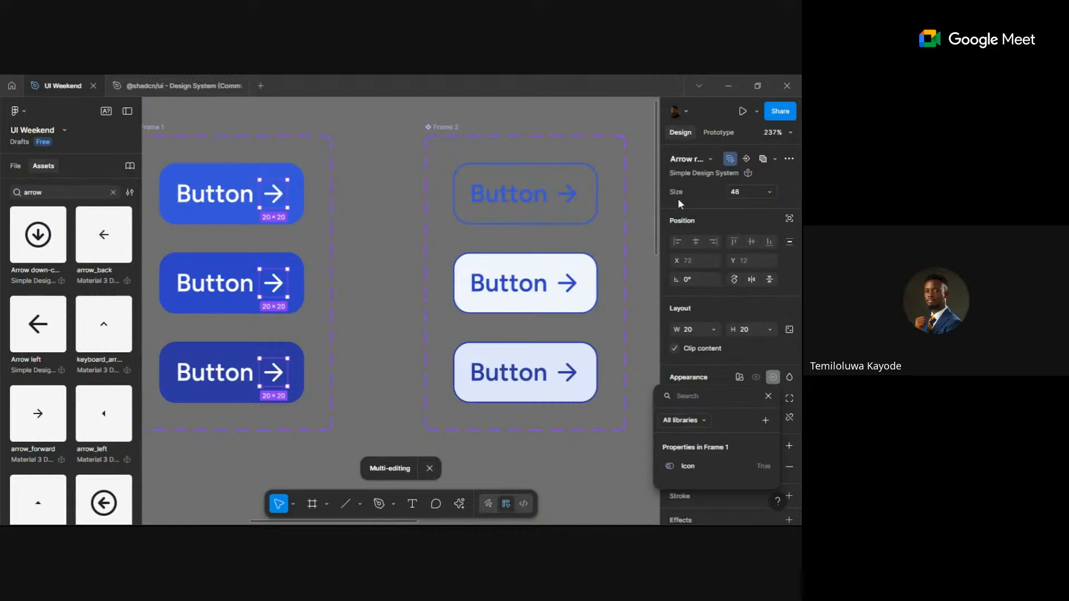
- Create an instance swap property named Icon for the filled button variants' arrows, with Arrow right as its value
left_click(750, 150)
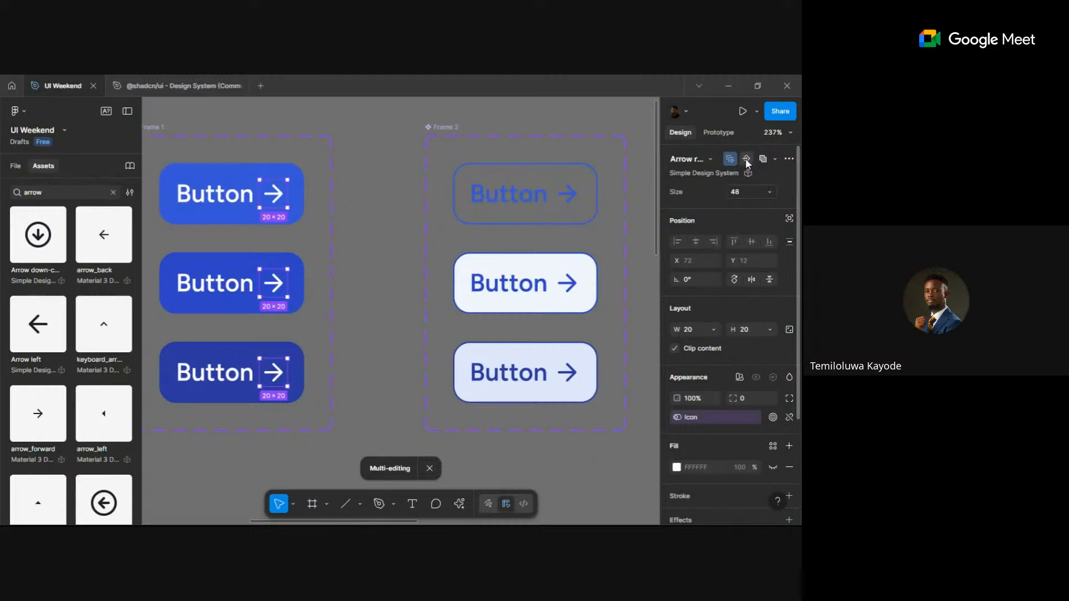
left_click(747, 160)
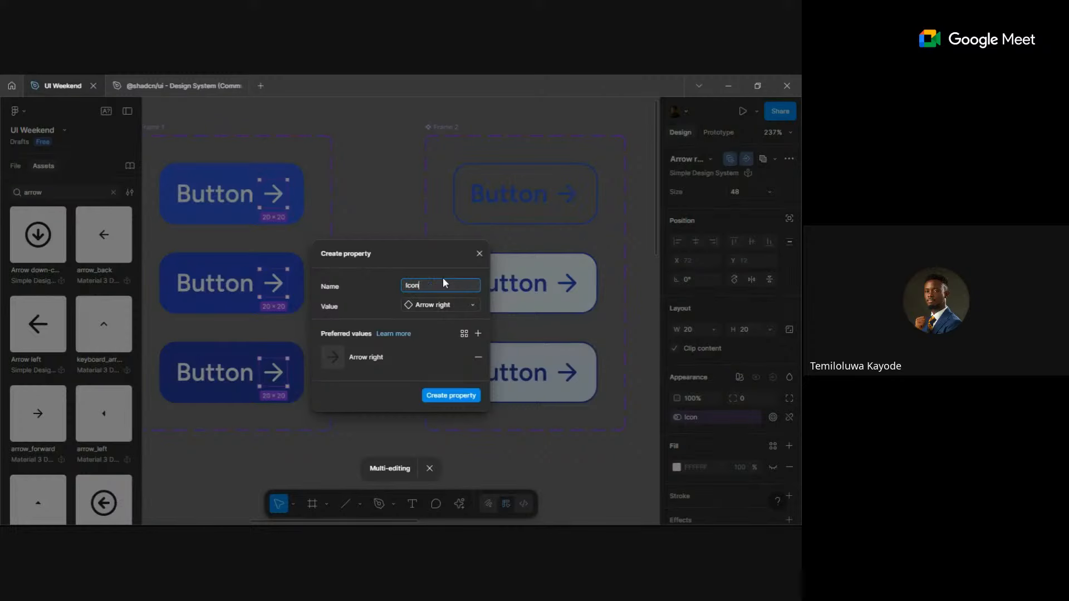
left_click(446, 398)
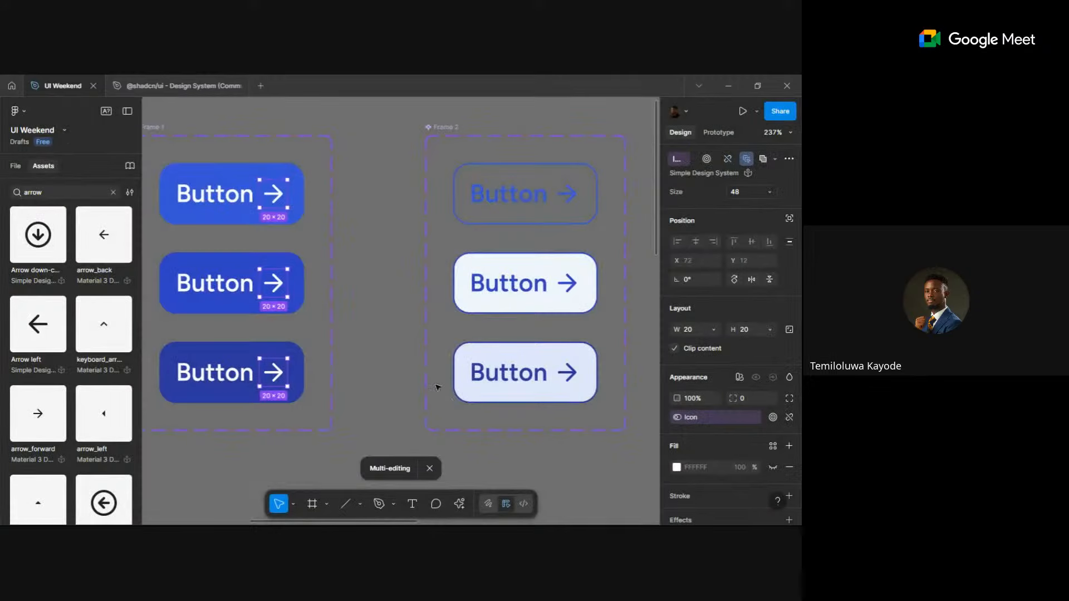
- Turn off the Icon property on the blue button instance after the Contact Us link in the navigation row
scroll(438, 387, "down", 2)
scroll(438, 387, "down", 5)
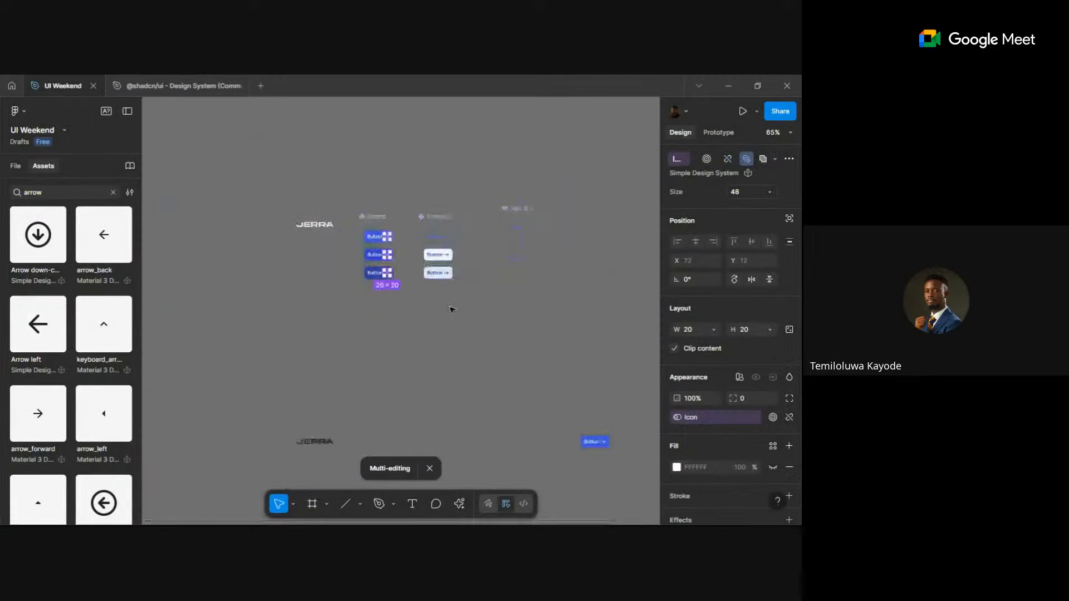
left_click_drag(485, 362, 359, 291)
scroll(466, 363, "up", 5)
scroll(453, 358, "down", 2)
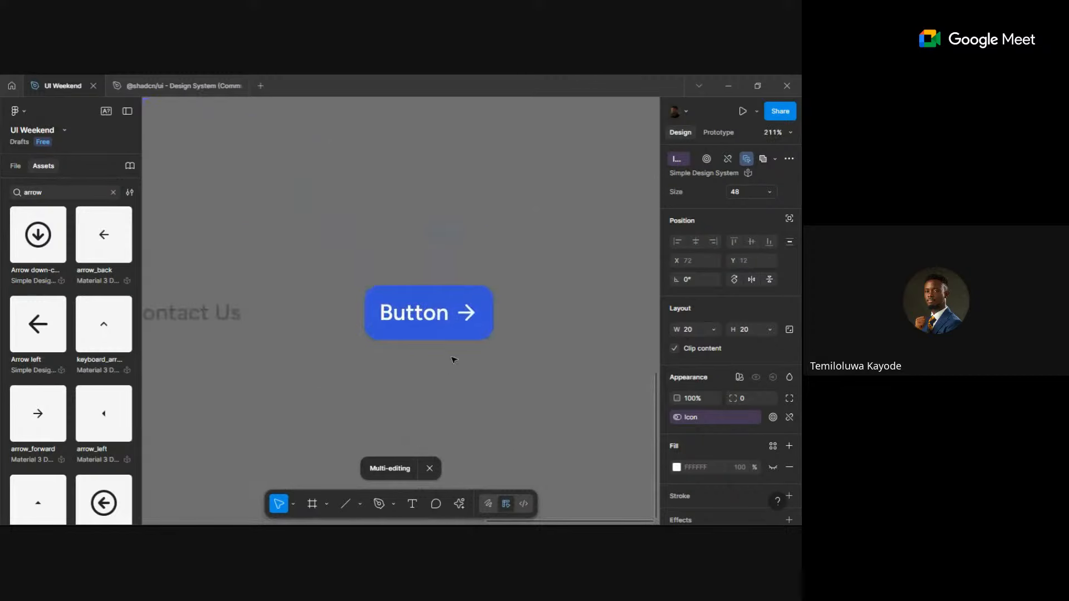
scroll(478, 308, "up", 3)
left_click(477, 307)
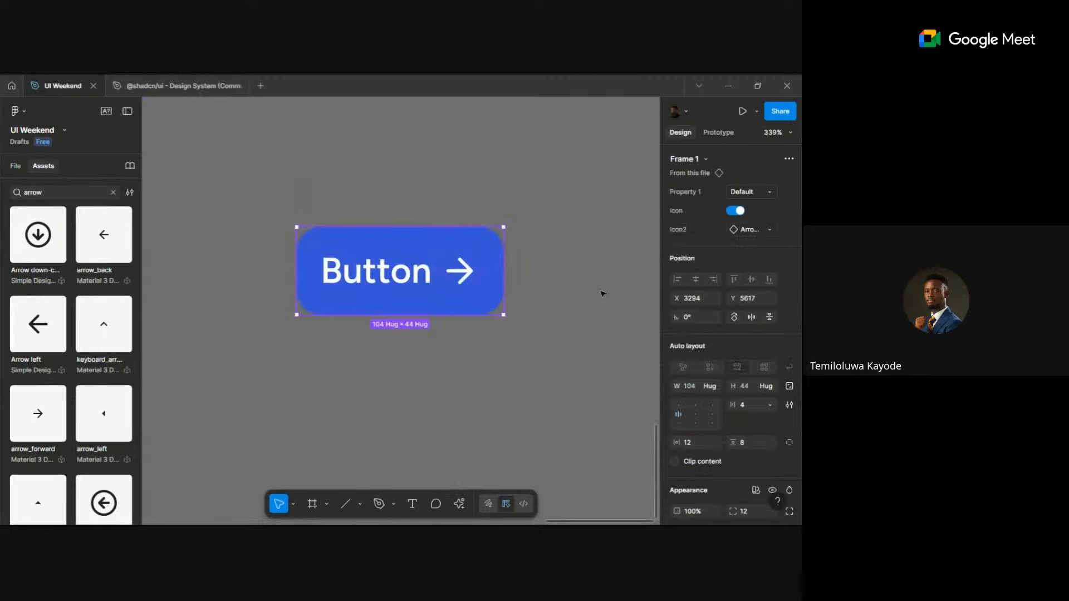
left_click(742, 214)
left_click(520, 393)
scroll(449, 305, "down", 1)
left_click(450, 307)
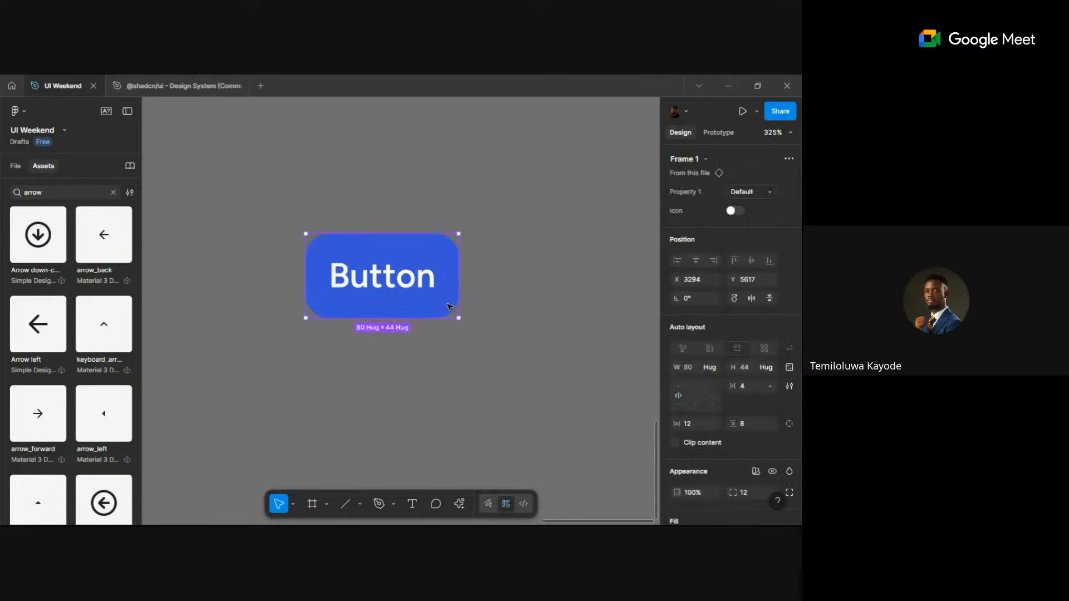
scroll(748, 401, "down", 2)
scroll(466, 369, "down", 4)
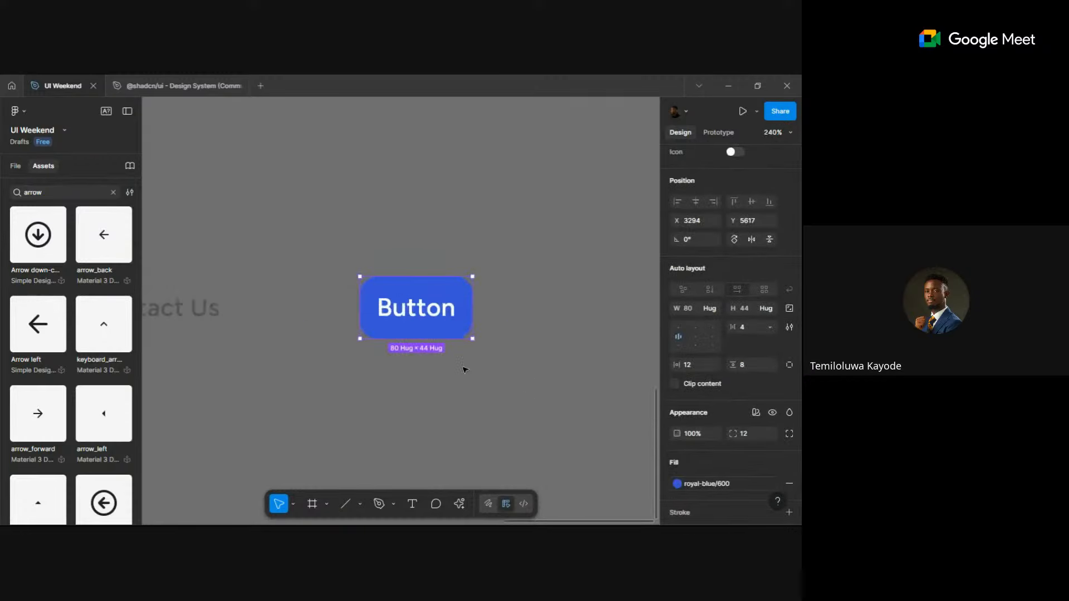
scroll(607, 371, "left", 5)
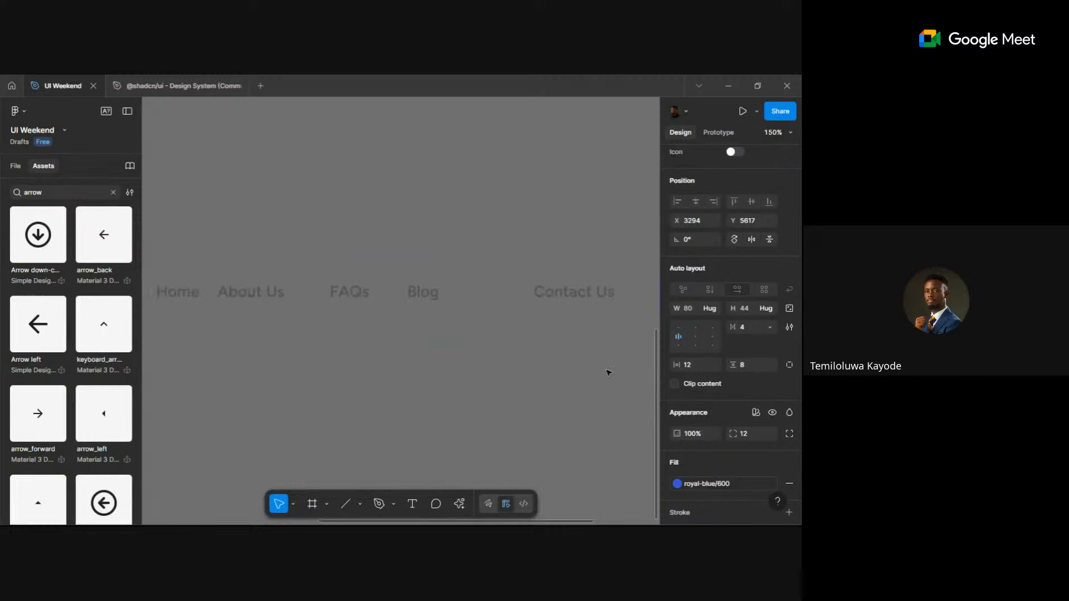
- Change the label of the button beside the Contact Us link to "Get Started"
scroll(608, 372, "right", 5)
scroll(547, 322, "up", 6)
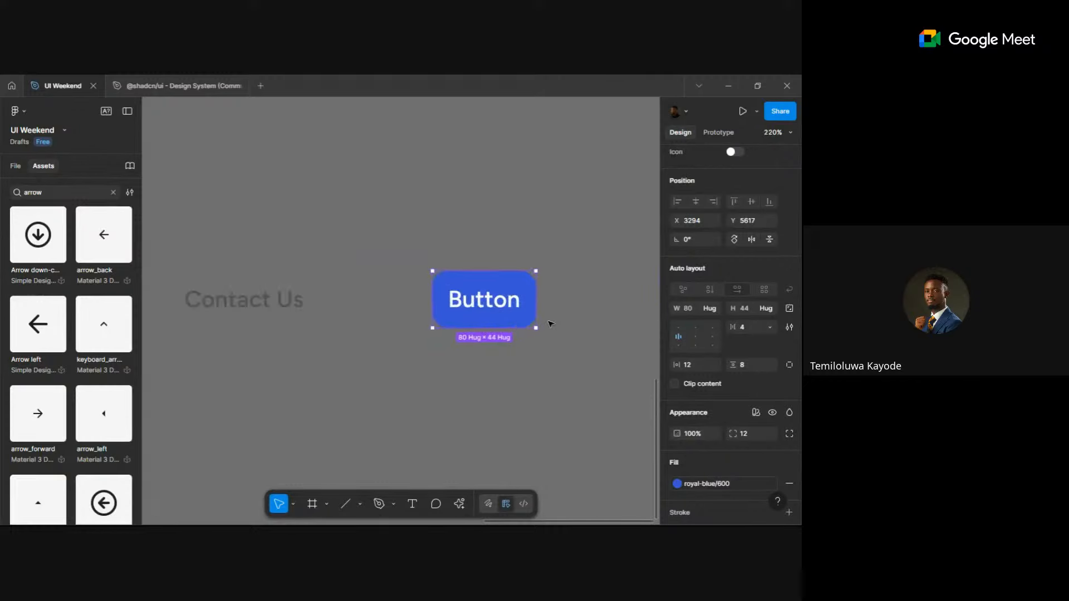
double_click(451, 286)
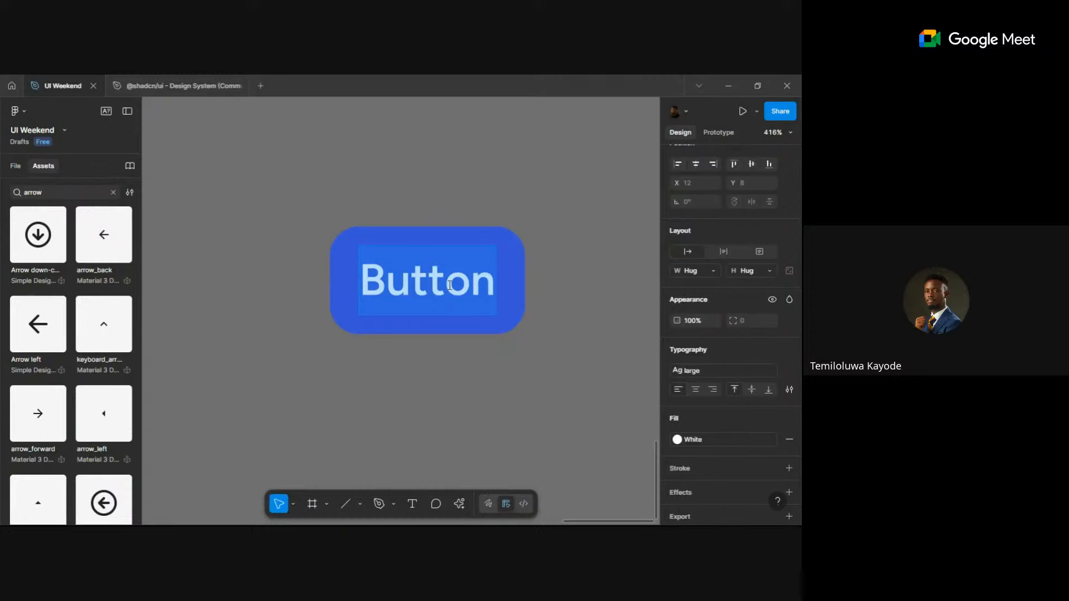
type("Gwet")
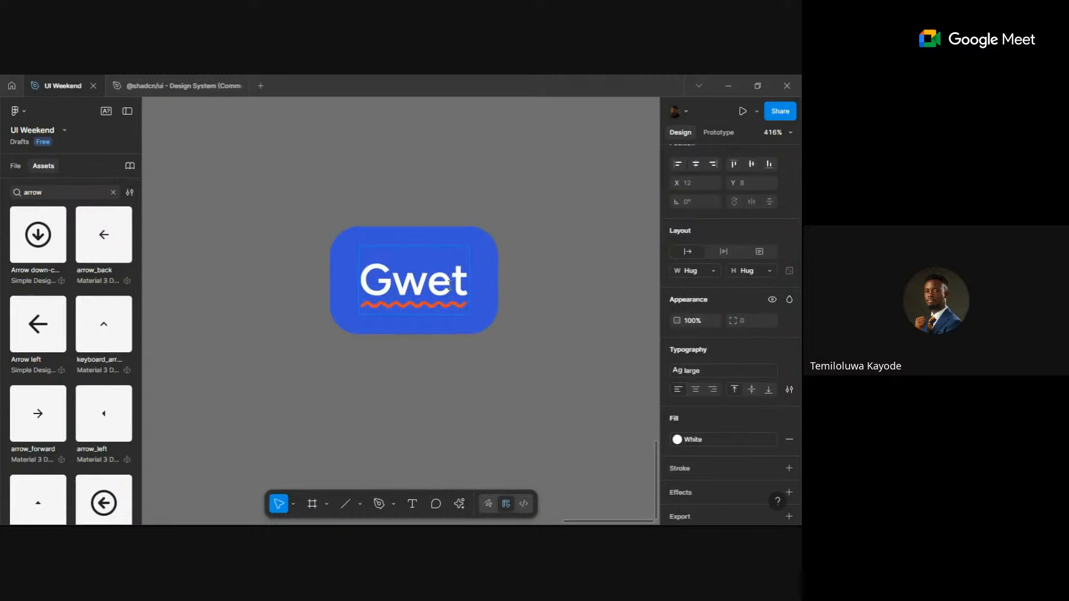
key("BackSpace")
key("Left")
key("BackSpace")
key("Right")
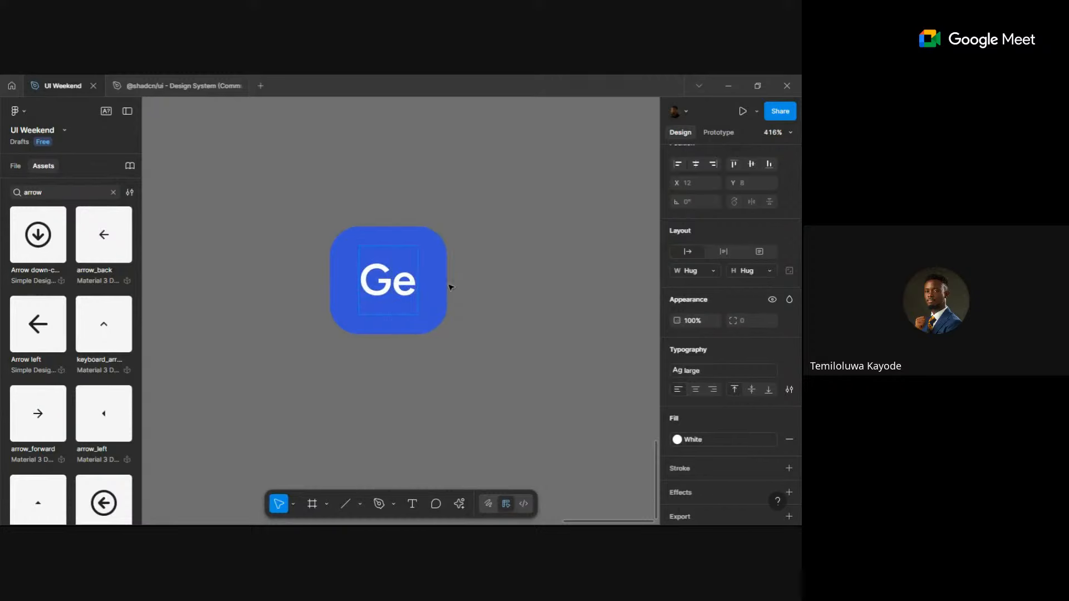
type("t Stare")
key("Left")
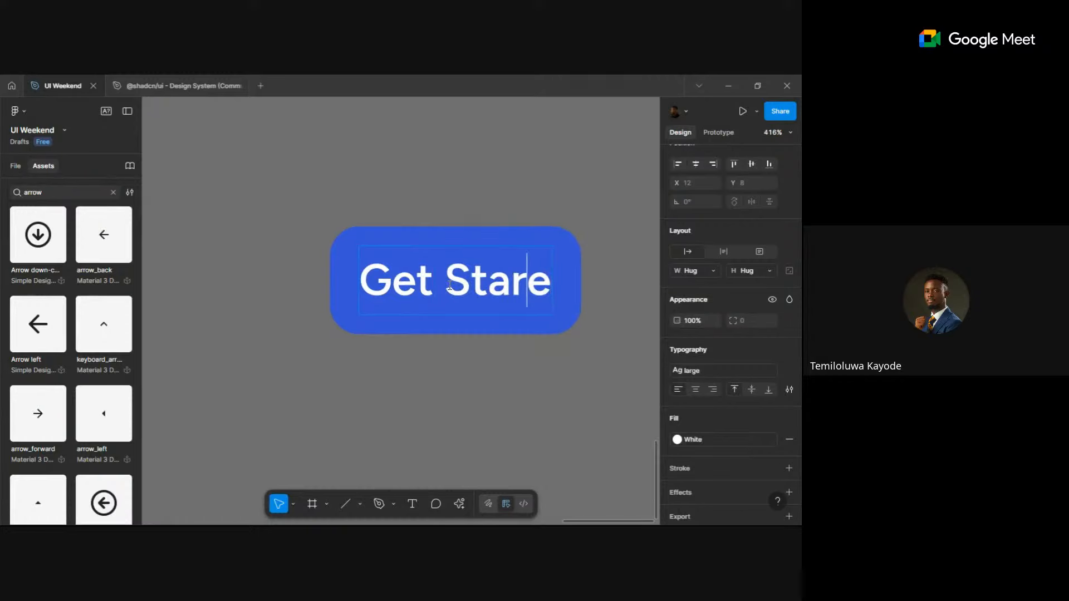
key("Delete")
type("ted")
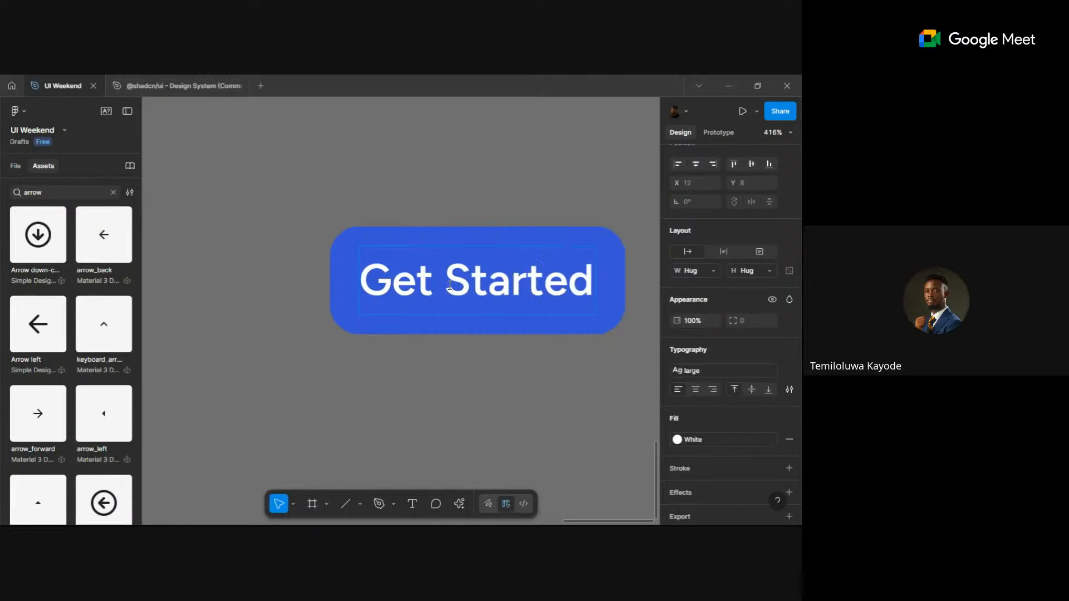
key("Escape")
key("Escape")
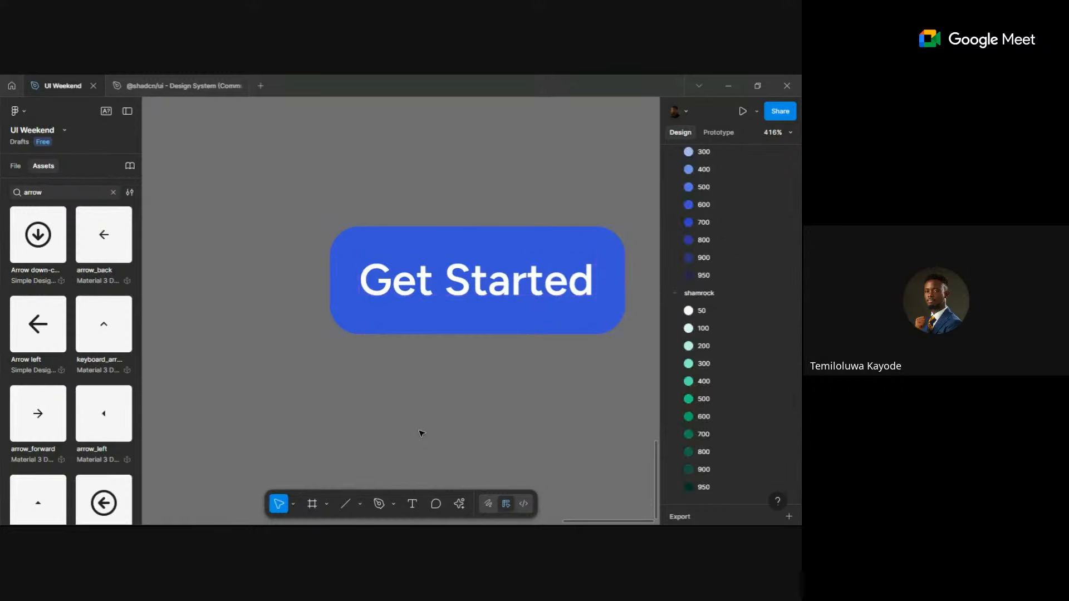
- Duplicate the Get Started button and place the copy directly to its right
scroll(421, 433, "down", 5)
scroll(243, 329, "right", 3)
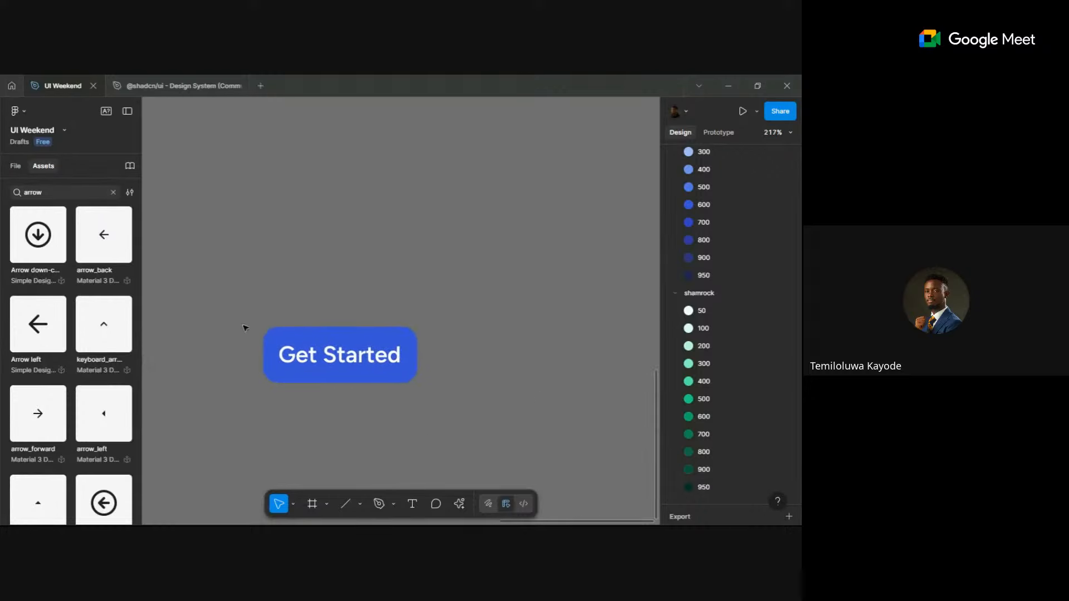
left_click_drag(308, 362, 473, 366, "alt")
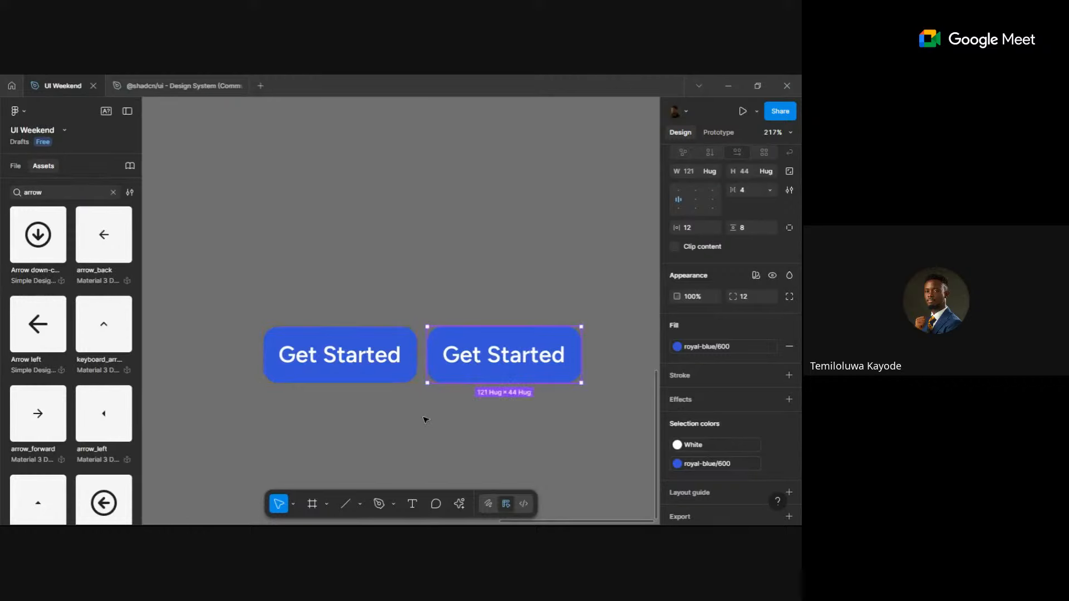
left_click(415, 441)
- Change the label of the original, left-hand Get Started button to "Log In"
scroll(415, 441, "up", 3, "ctrl")
left_click_drag(361, 424, 476, 411)
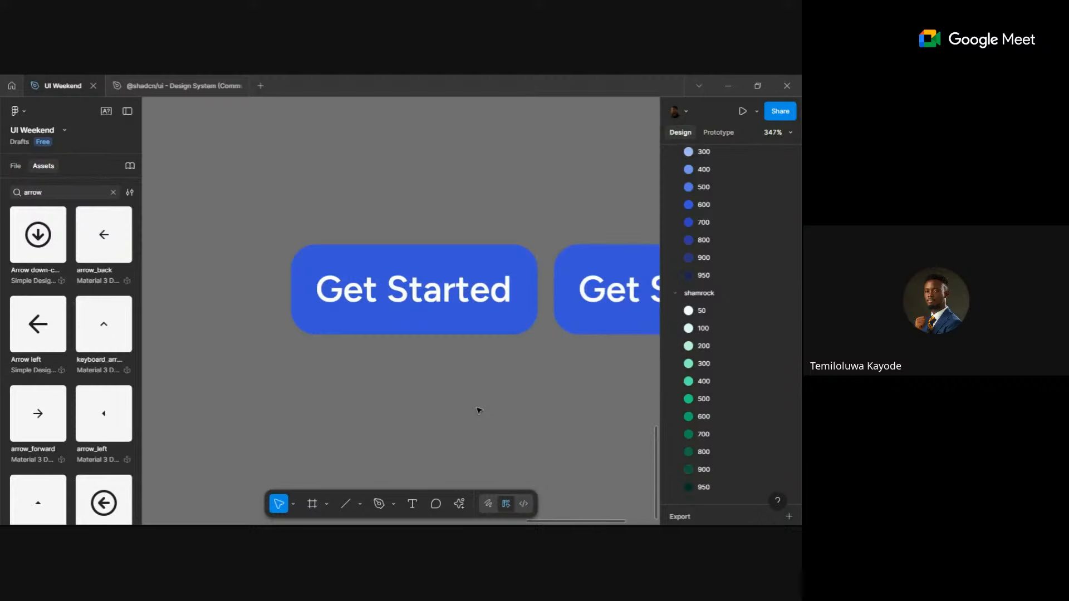
double_click(389, 296)
double_click(389, 296)
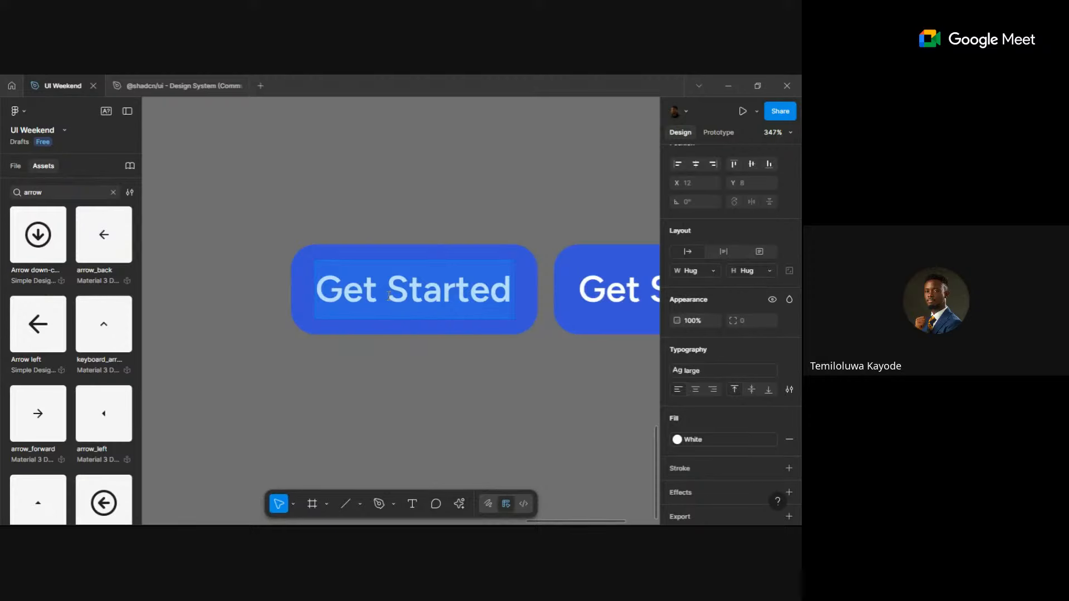
type("Log In")
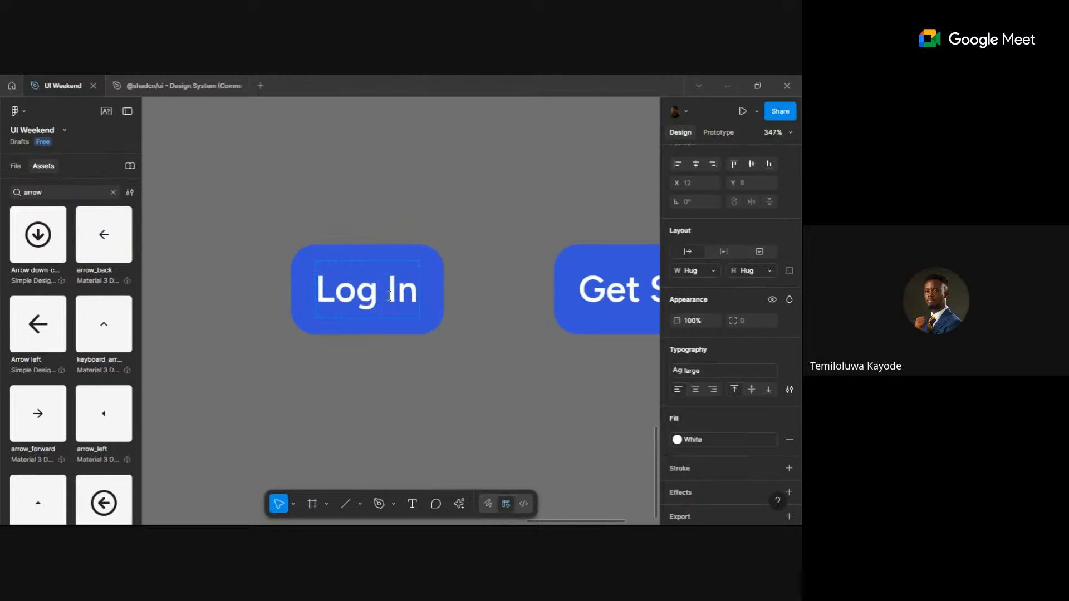
- Change the label of the duplicated Get Started button to "Sign Up"
scroll(389, 295, "right", 4)
double_click(574, 293)
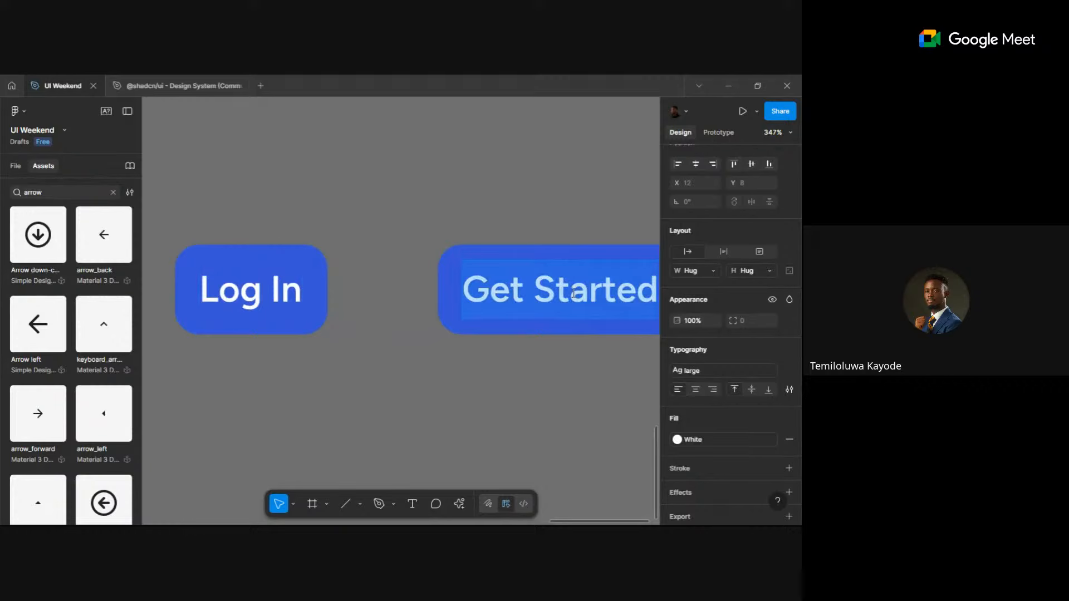
type("Su")
key("BackSpace")
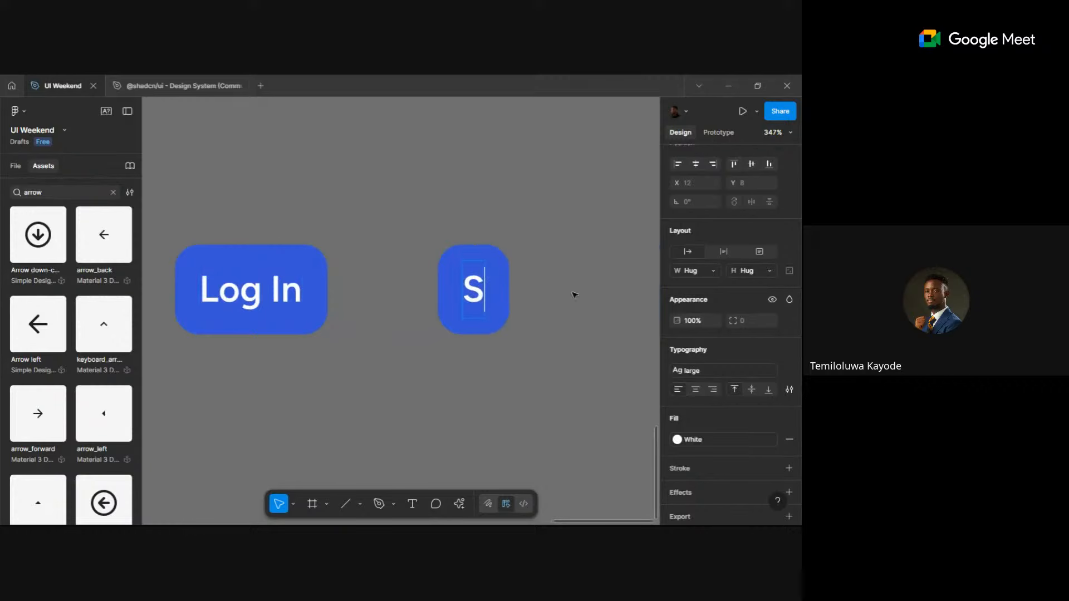
type("ign Up")
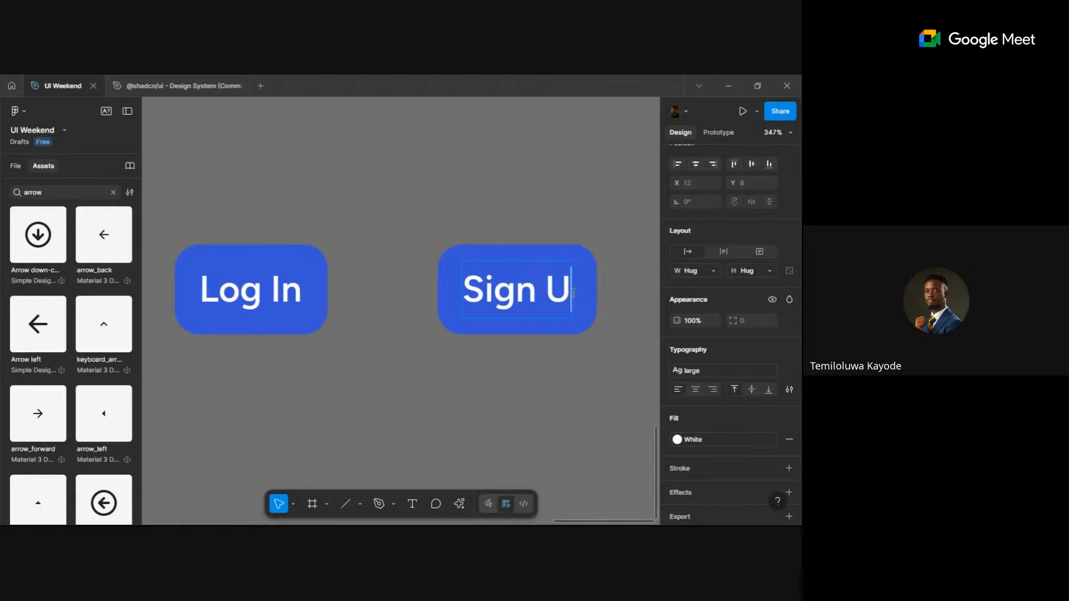
left_click(425, 439)
- Rename the Frame 1 component set with the filled blue buttons as "Button / Primary" and copy that name
scroll(325, 283, "down", 15)
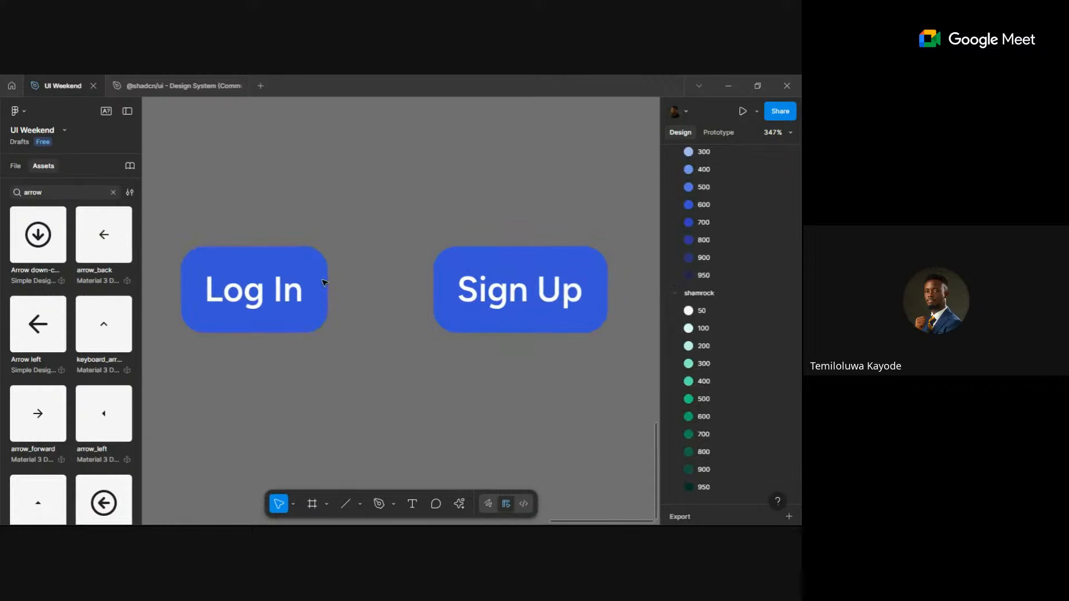
scroll(270, 153, "up", 10)
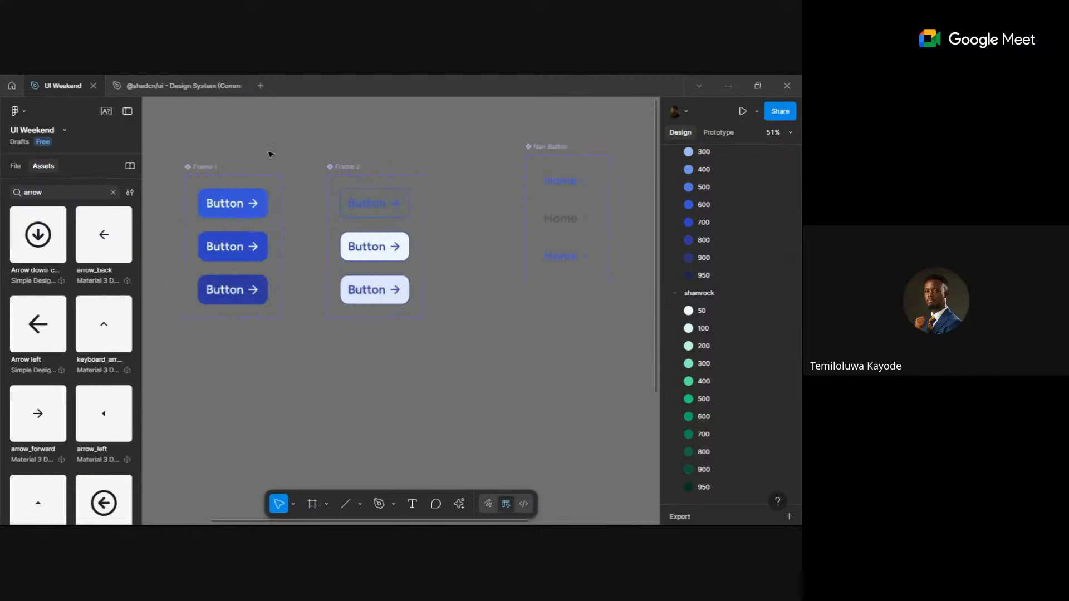
left_click(264, 171)
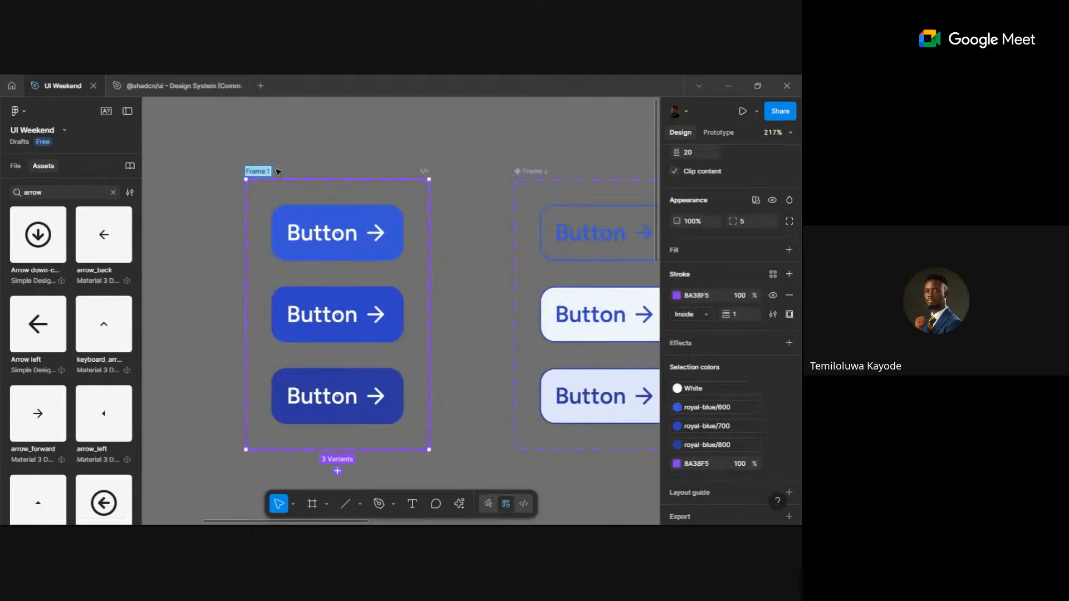
type("Button / Primary")
key("ctrl+a")
key("ctrl+c")
left_click(494, 144)
- Rename the component set with the outlined buttons as "Button / Secondary", reusing the copied name
left_click_drag(568, 142, 391, 141)
double_click(431, 172)
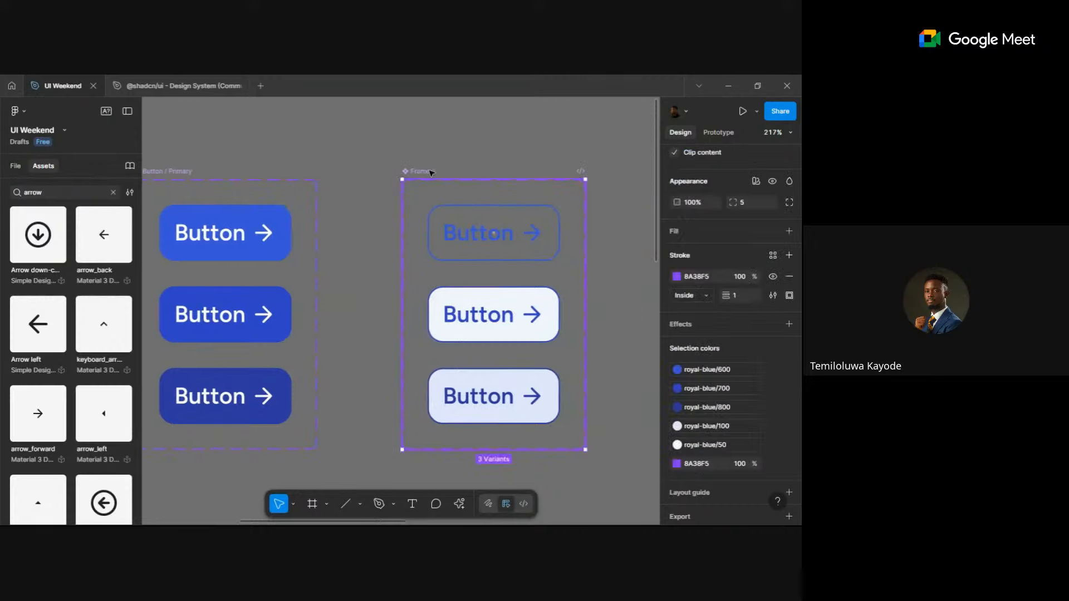
key("ctrl+v")
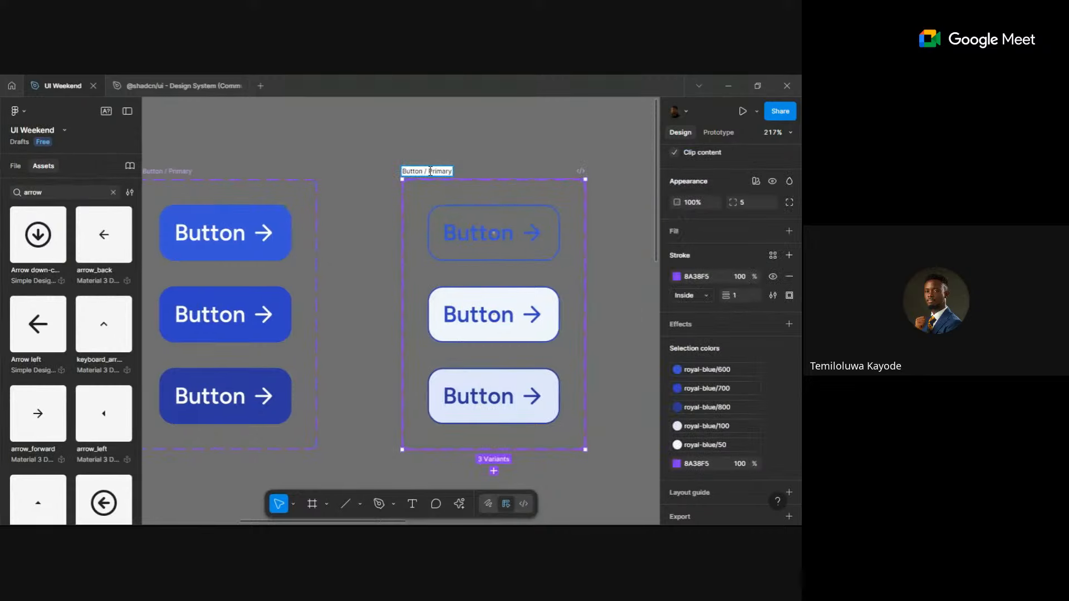
double_click(431, 171)
type("Secondary")
left_click(480, 274)
- Multi-edit the arrows in all three Button / Secondary variants and create a visibility property named "Icon" with value True
left_click(491, 244)
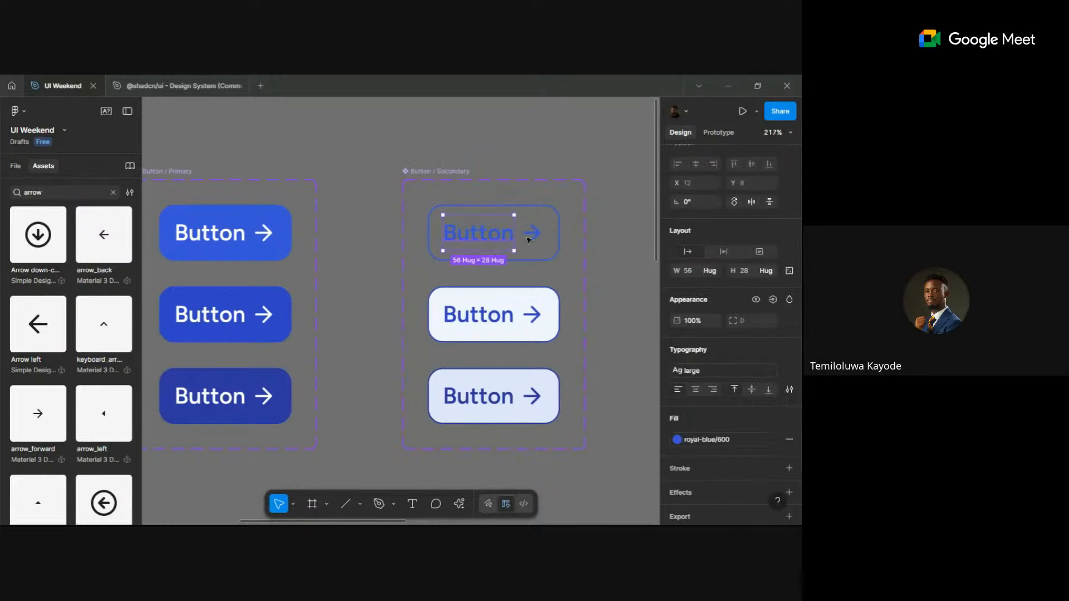
left_click(532, 233)
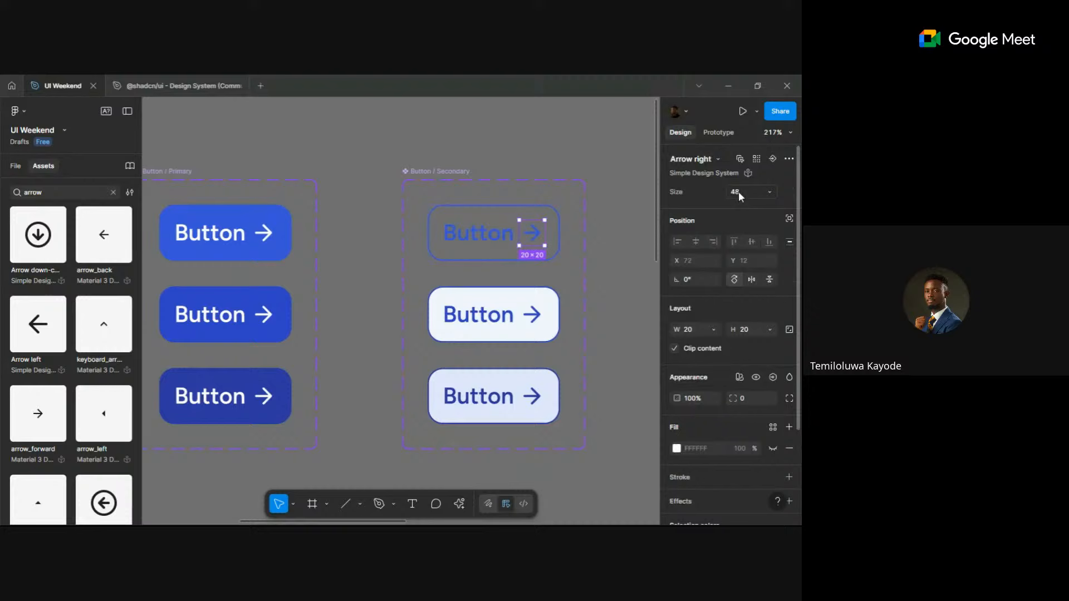
left_click(739, 159)
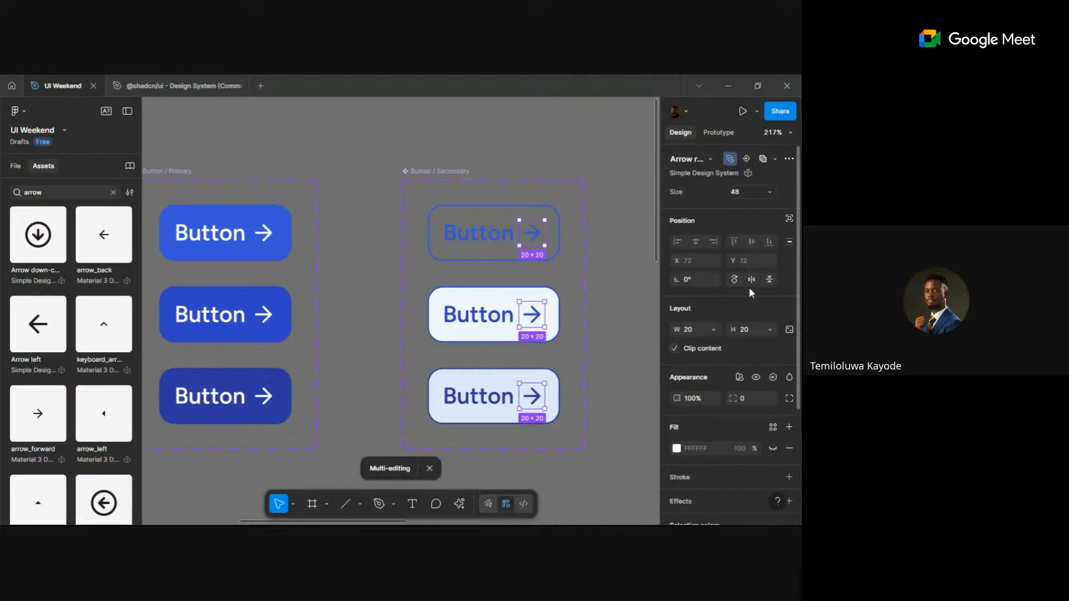
left_click(773, 378)
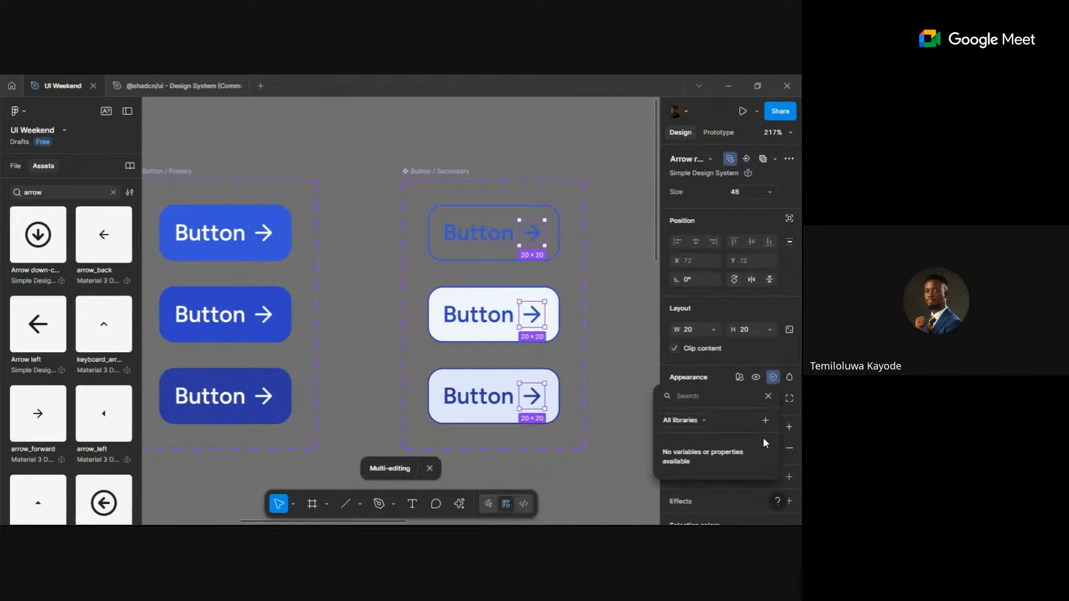
left_click(766, 421)
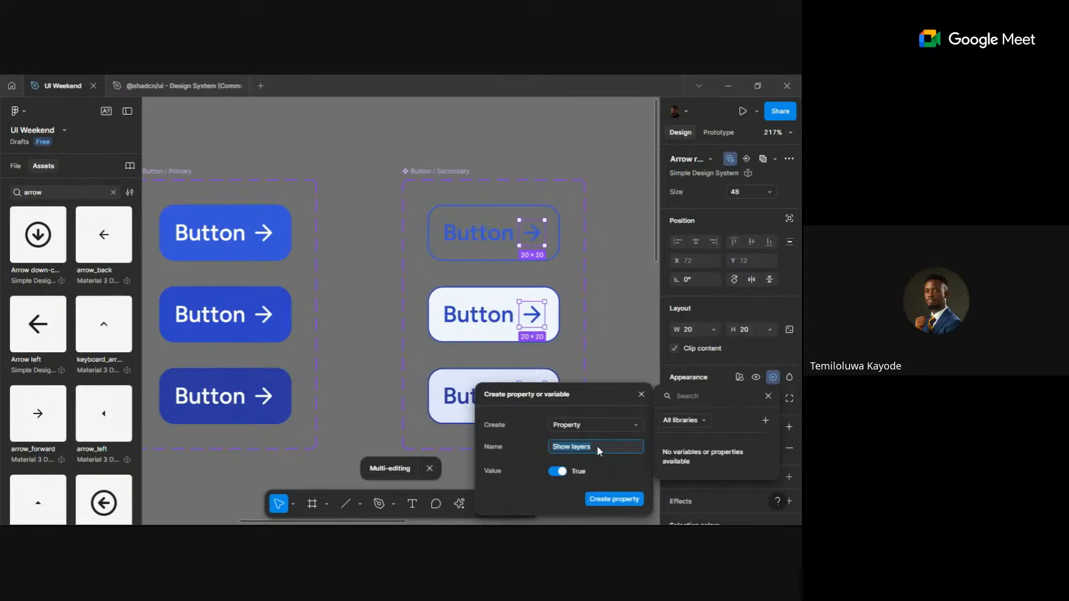
type("Icon")
left_click(601, 504)
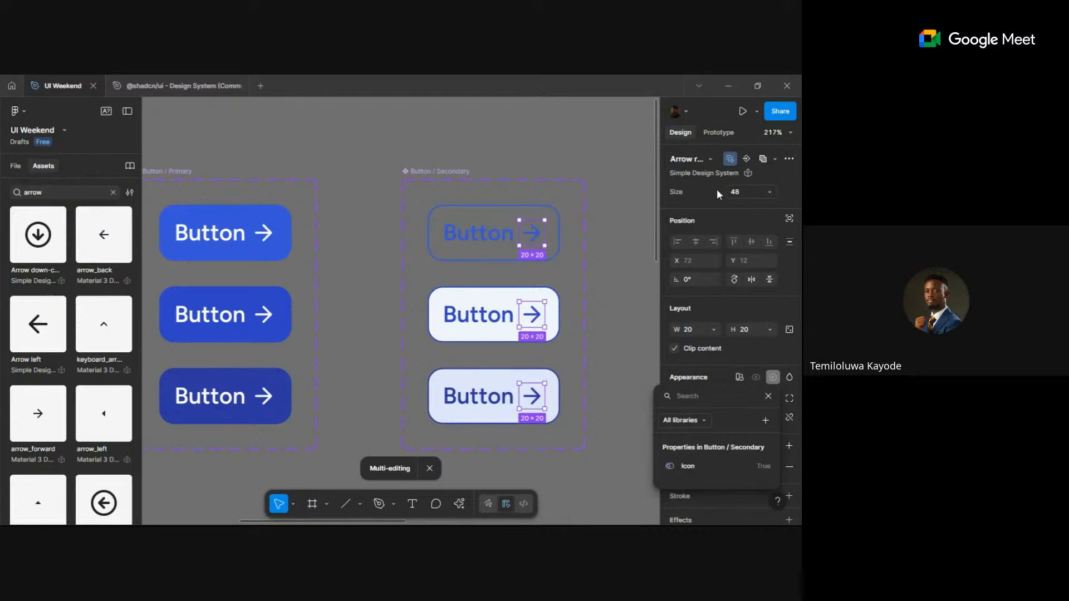
key("Escape")
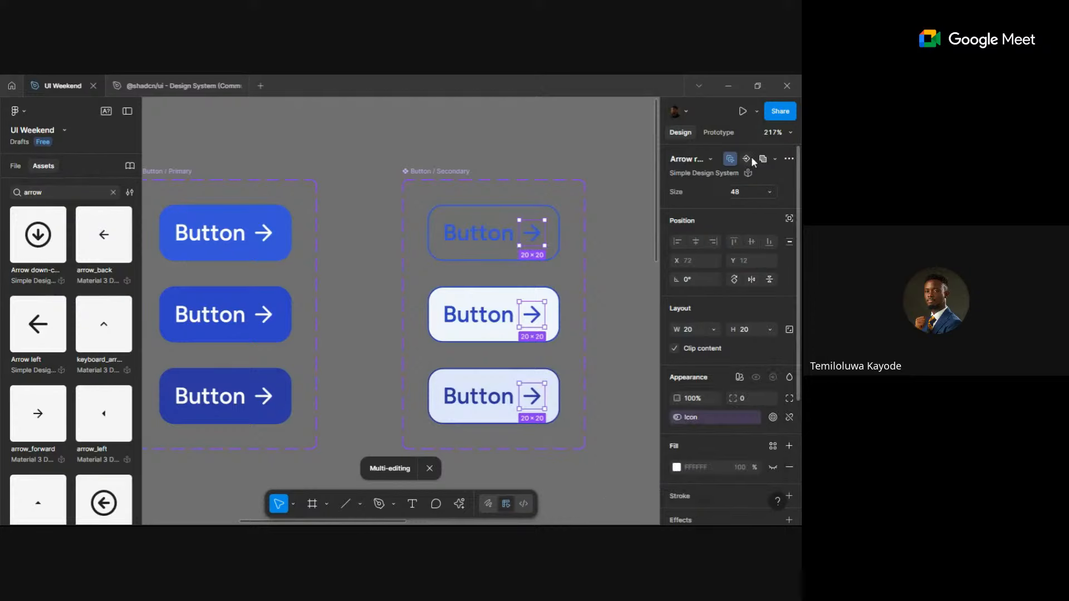
- Create an instance swap property named "Icon" for the Secondary arrows, with Arrow right as its value
left_click(752, 160)
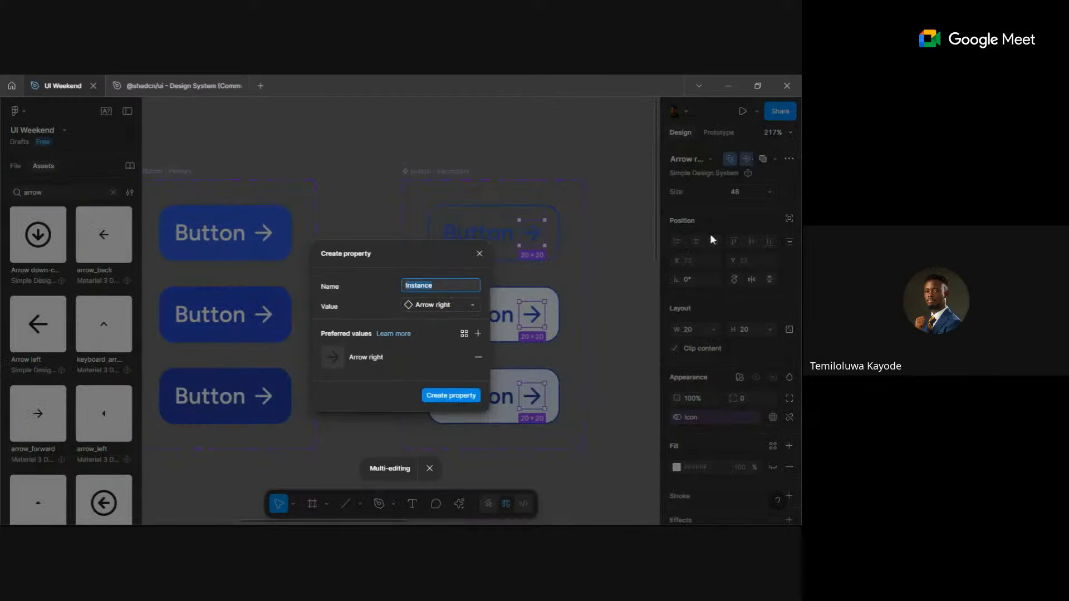
type("Icon")
left_click(454, 396)
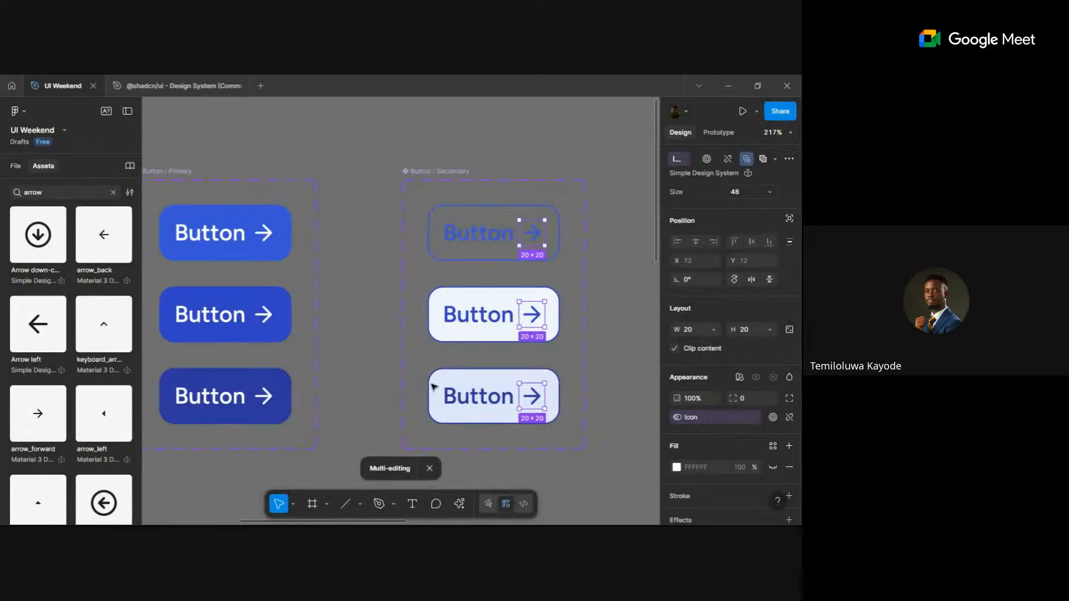
- Minimize the interface and swap the Log In button's instance from Primary to the Secondary button component
scroll(431, 384, "down", 8)
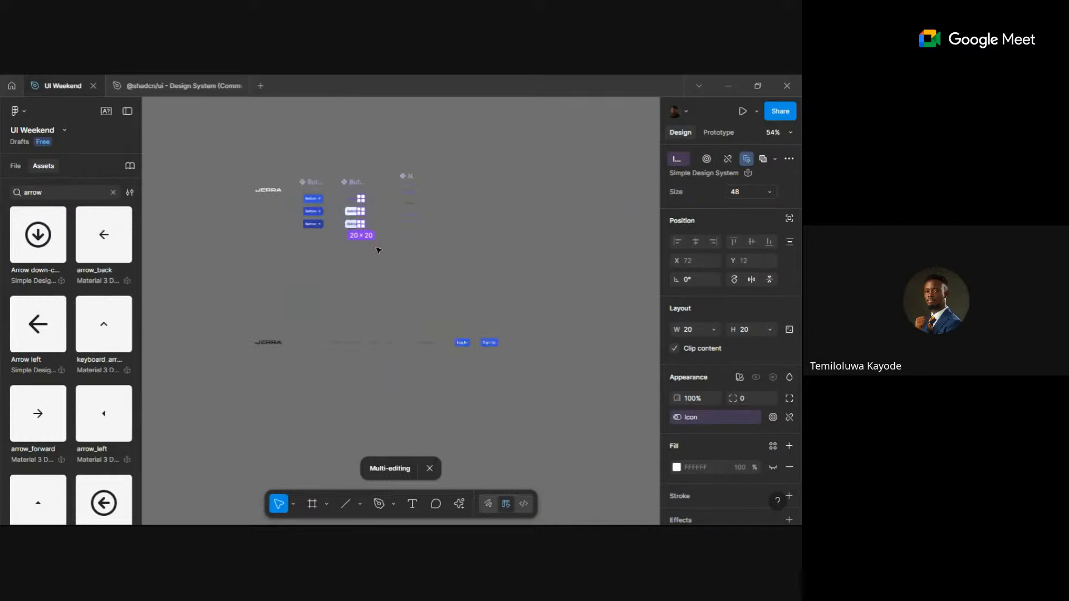
scroll(476, 335, "up", 8)
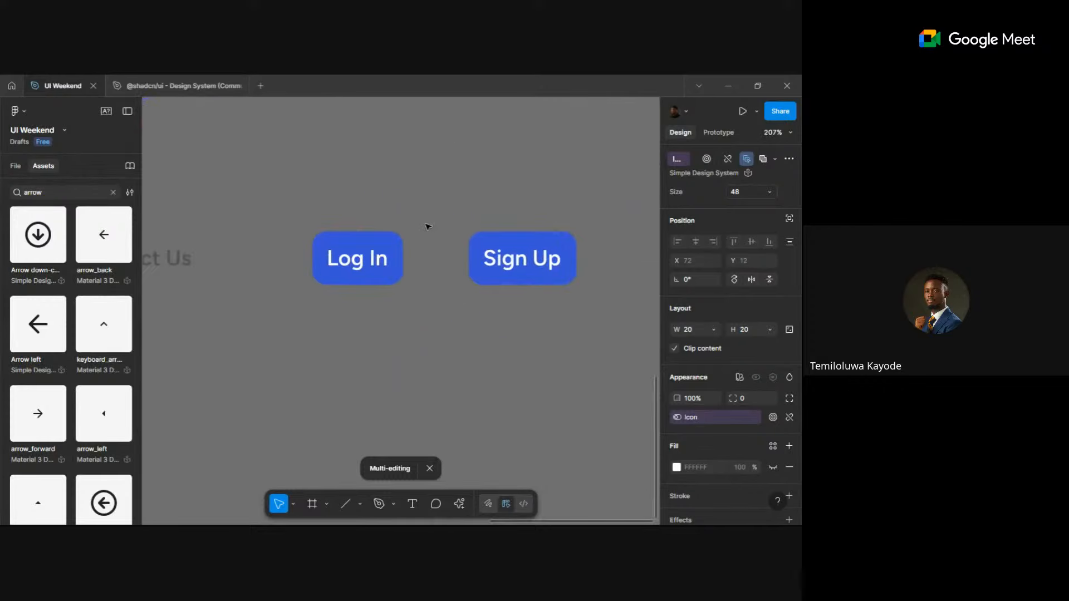
scroll(373, 222, "up", 2)
key("Escape")
left_click(128, 111)
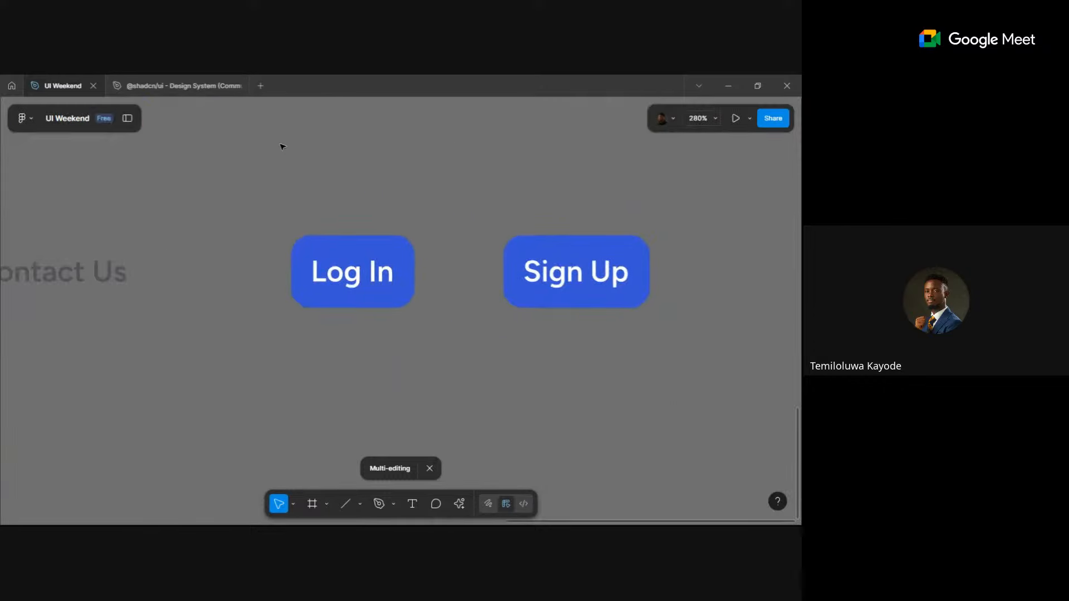
left_click(384, 286)
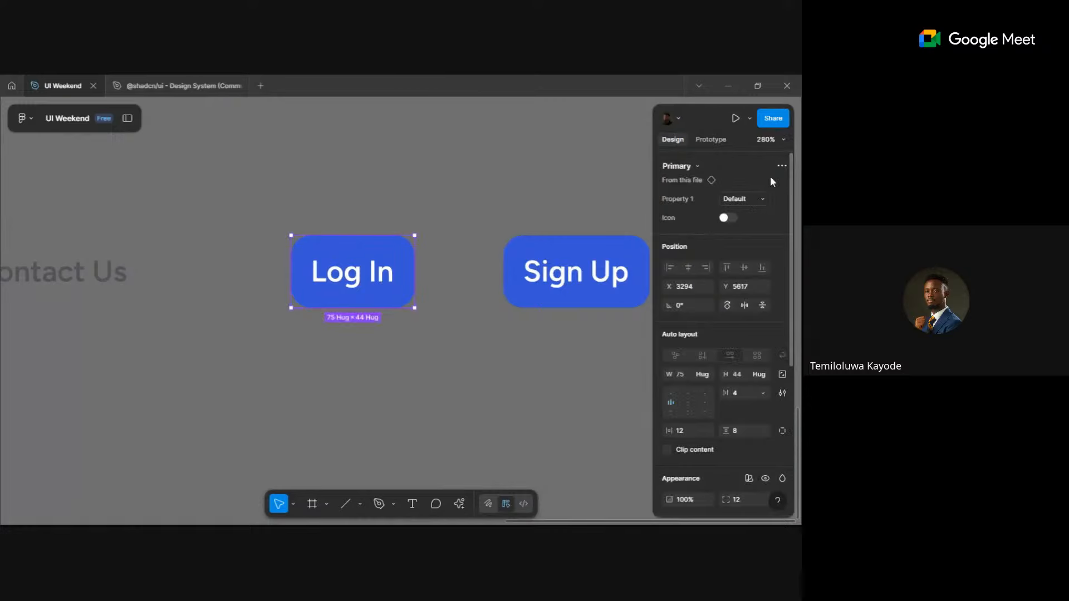
left_click(690, 167)
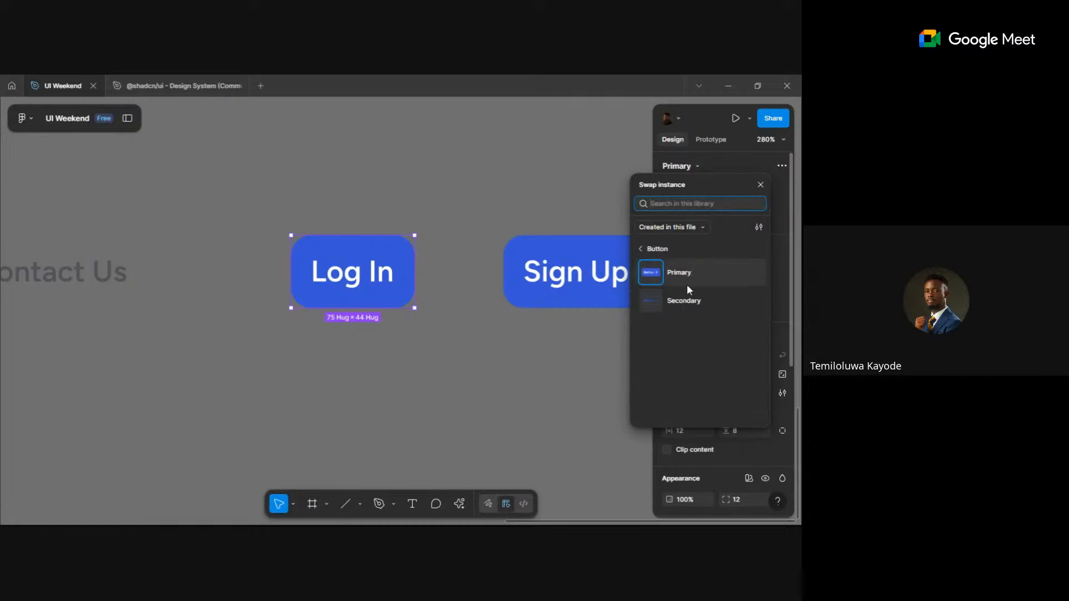
left_click(686, 299)
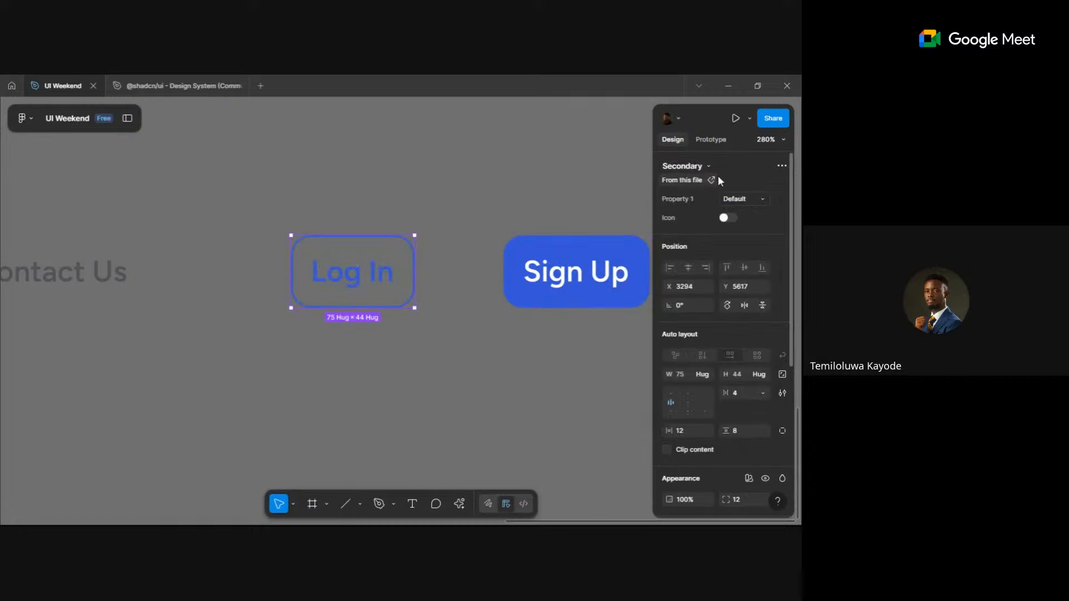
- Move the Log In button next to Sign Up and wrap both in a horizontal auto layout with a gap of 8
left_click(493, 351)
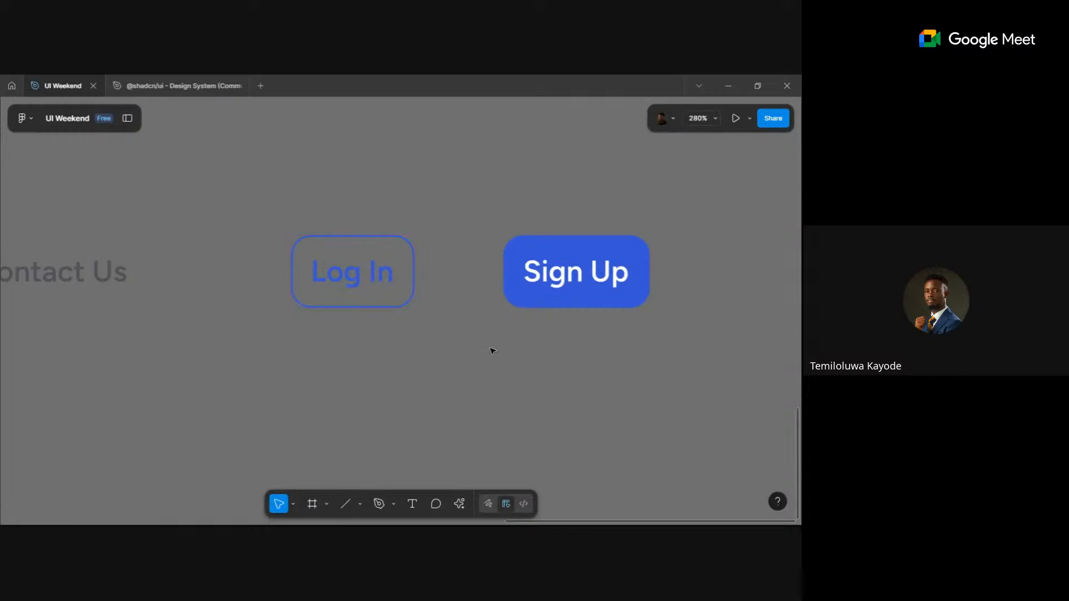
left_click_drag(379, 279, 452, 278)
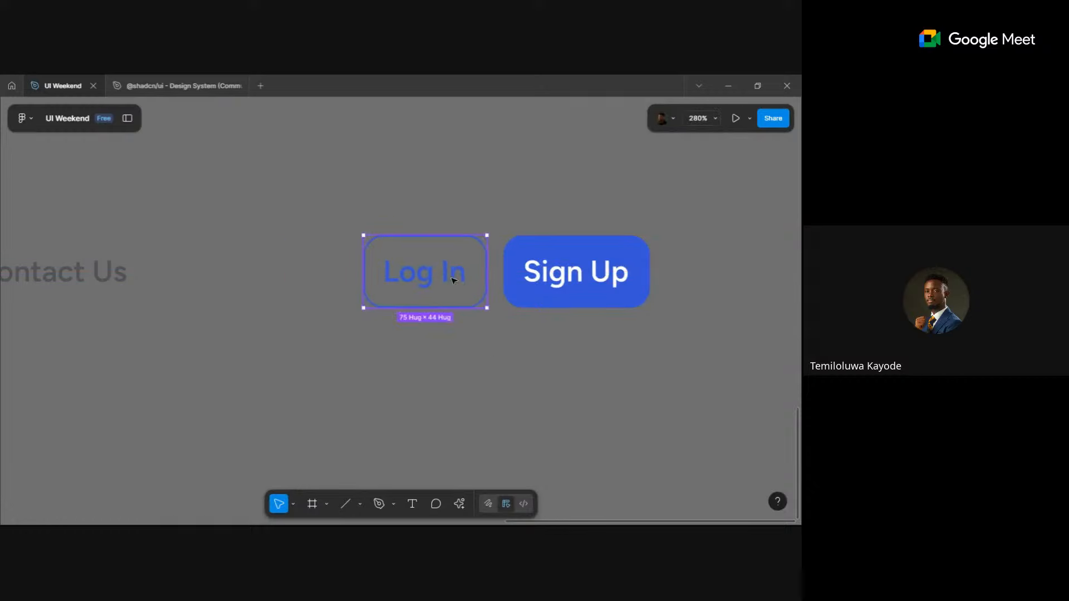
left_click(545, 272, "shift")
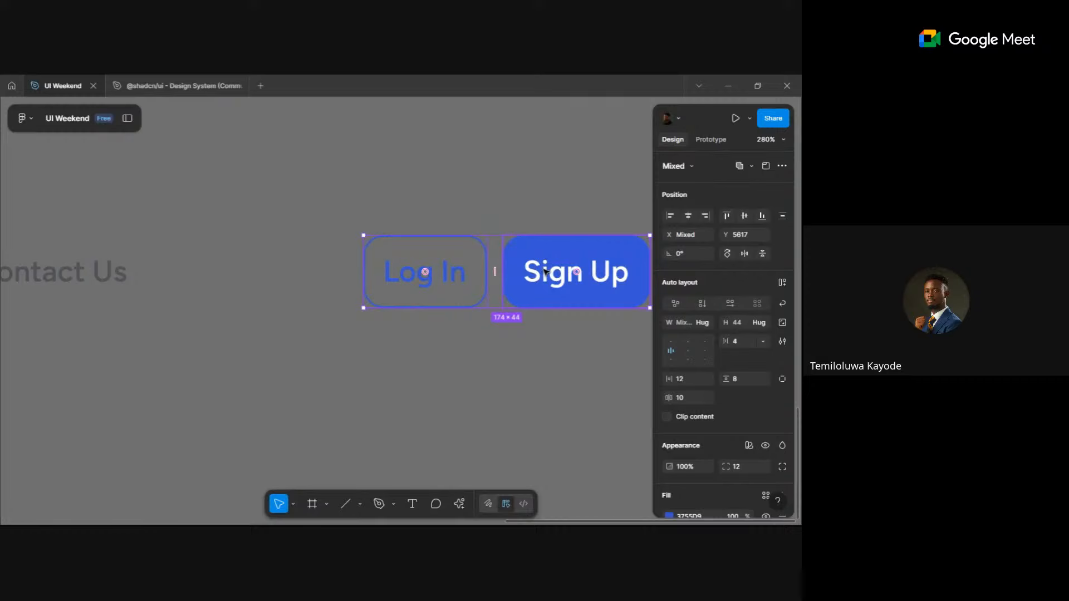
key("shift+a")
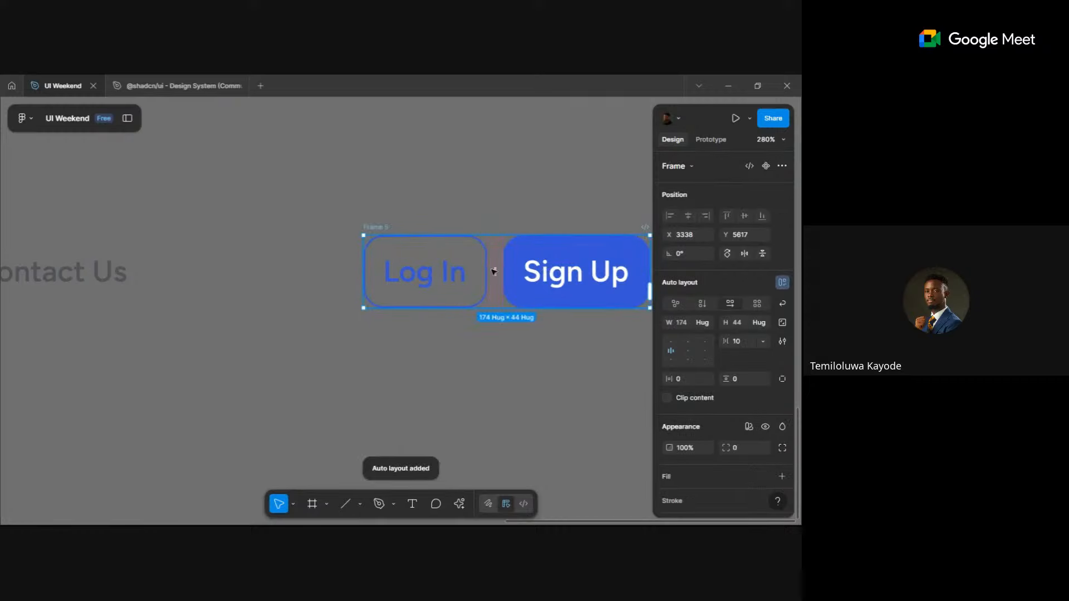
left_click_drag(493, 272, 495, 273)
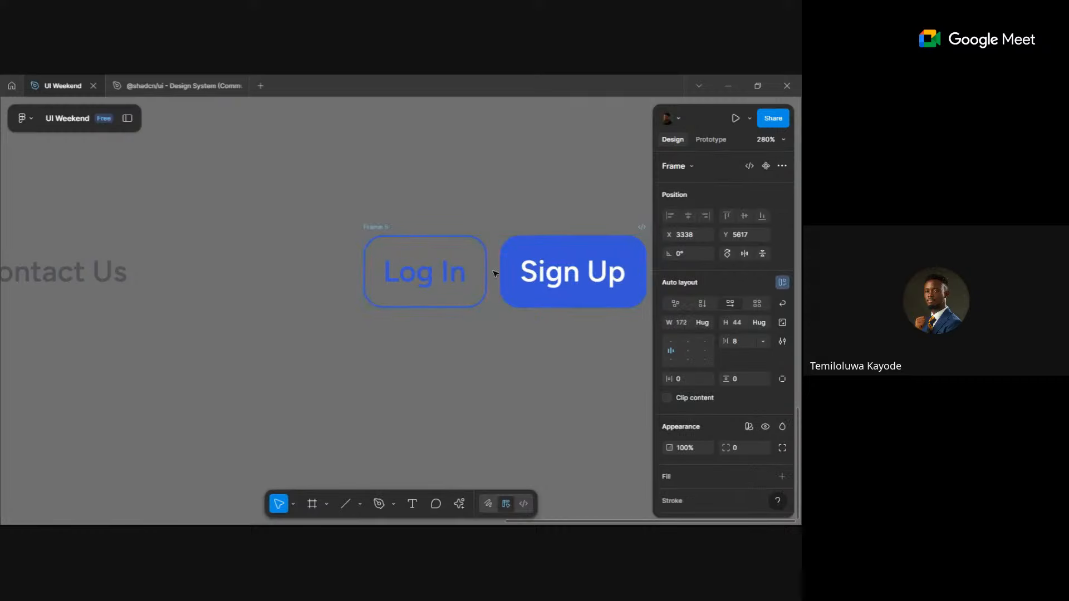
- Wrap the five navigation links from Home to Contact Us in a horizontal auto layout with a gap of 24
scroll(495, 273, "down", 10)
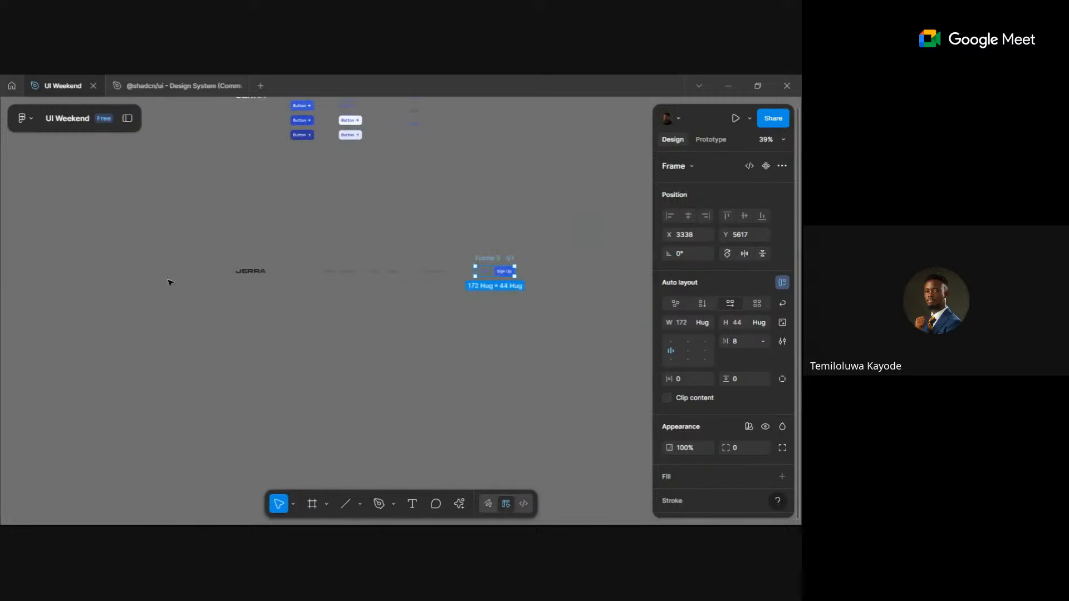
scroll(406, 316, "up", 4)
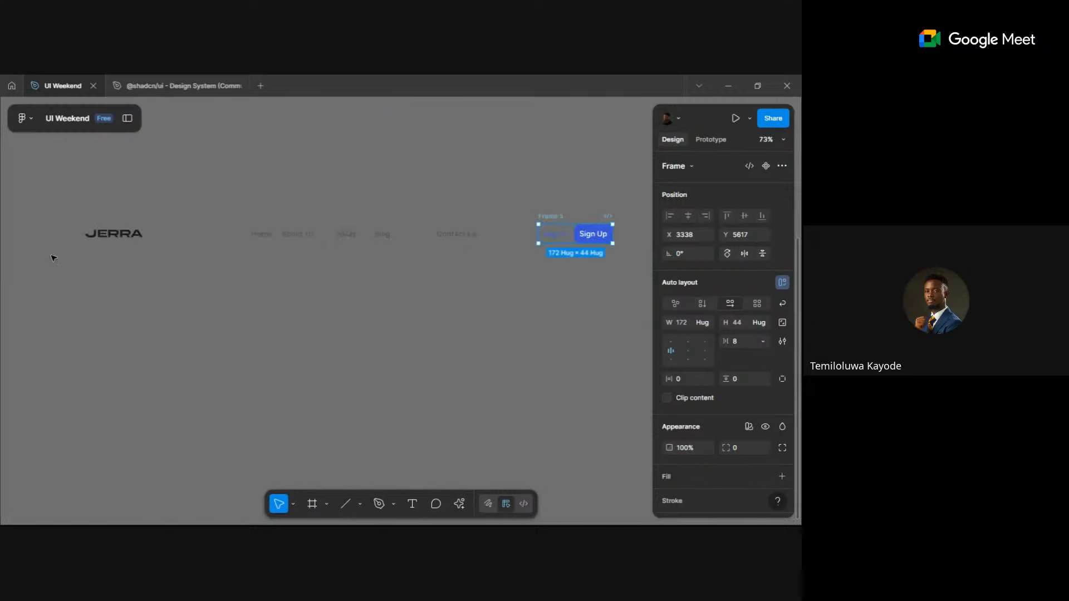
left_click(454, 307)
left_click_drag(217, 186, 487, 280)
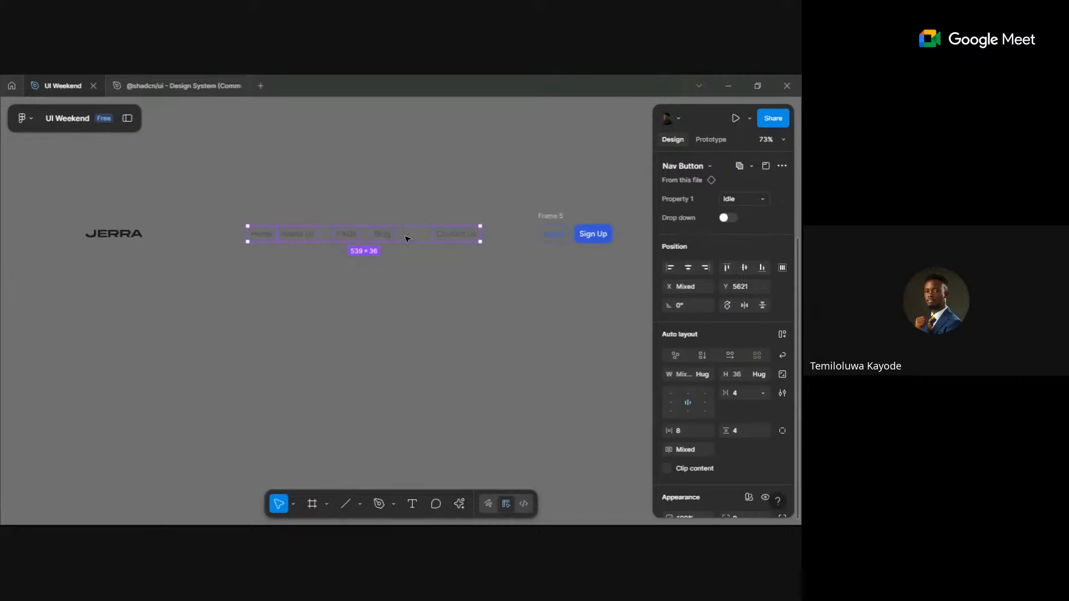
key("shift+a")
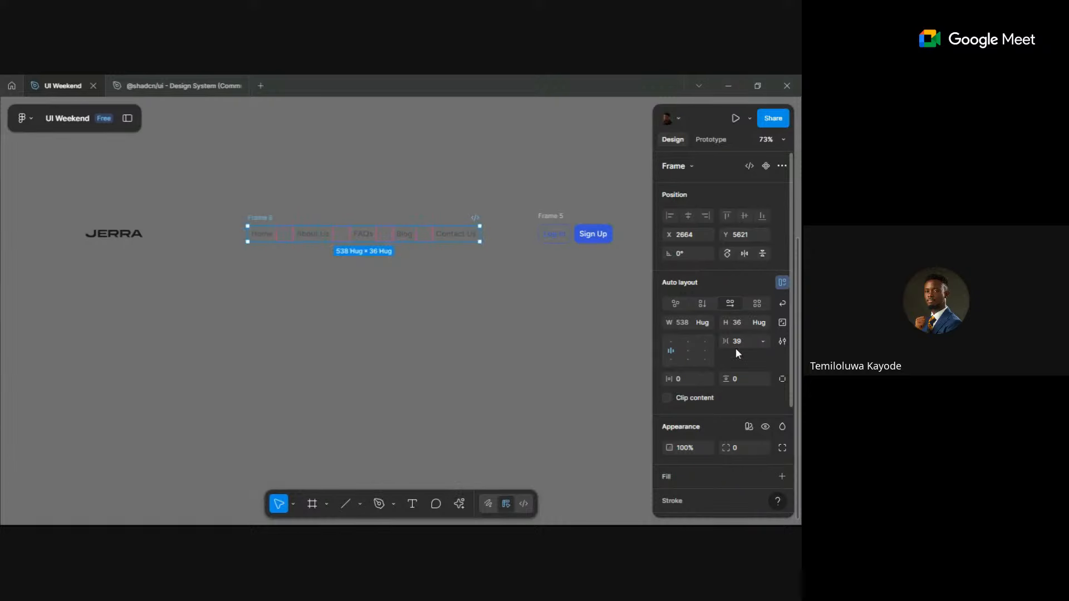
type("24")
key("Return")
left_click(444, 395)
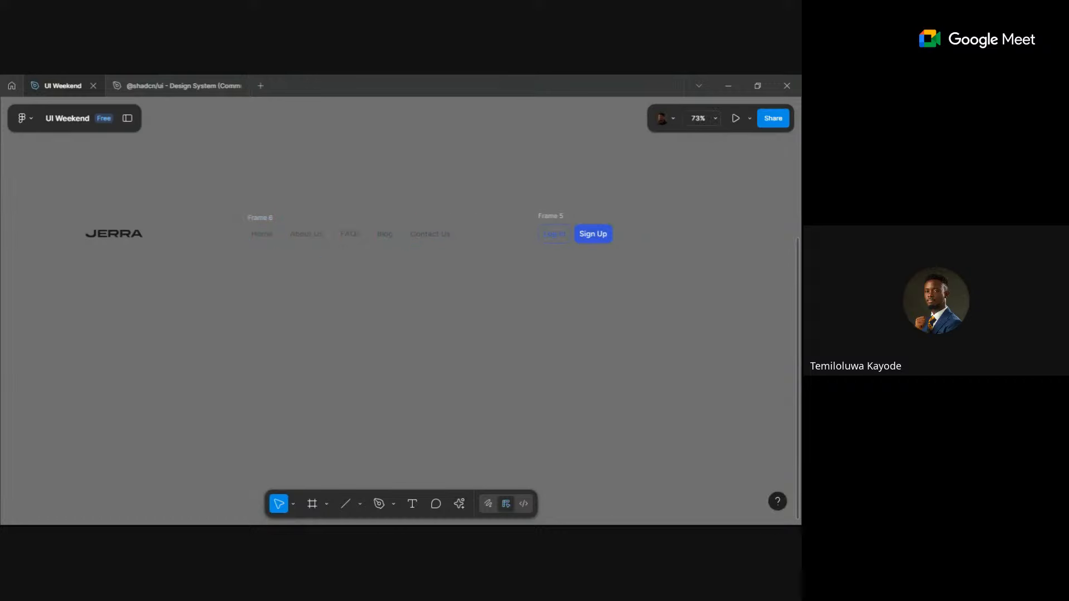
- Combine the JERRA logo, the navigation links frame and the buttons frame into one horizontal auto layout frame
left_click(114, 233)
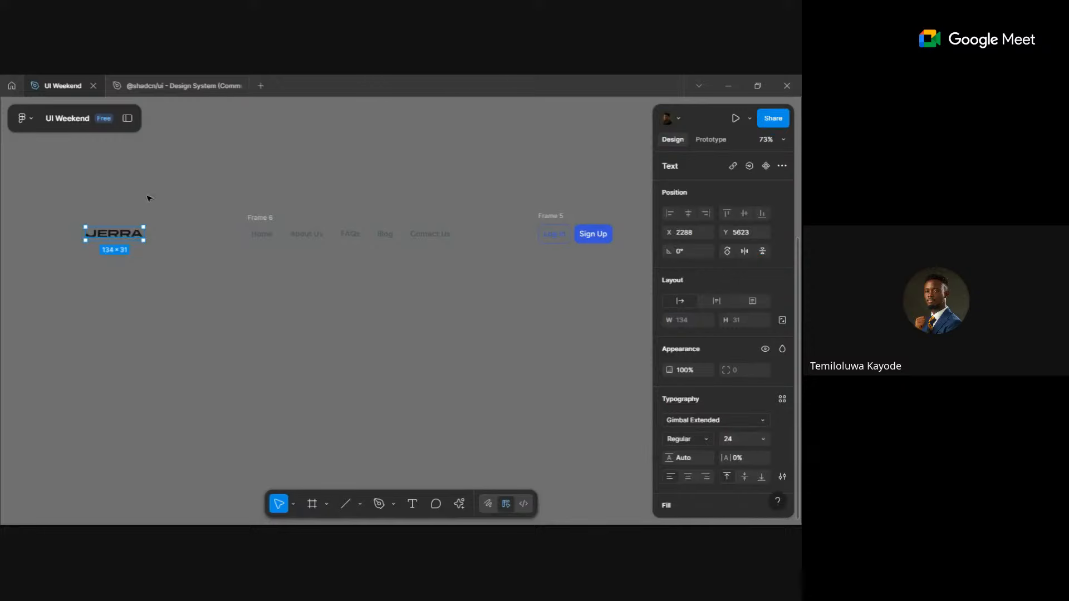
left_click_drag(56, 187, 654, 289)
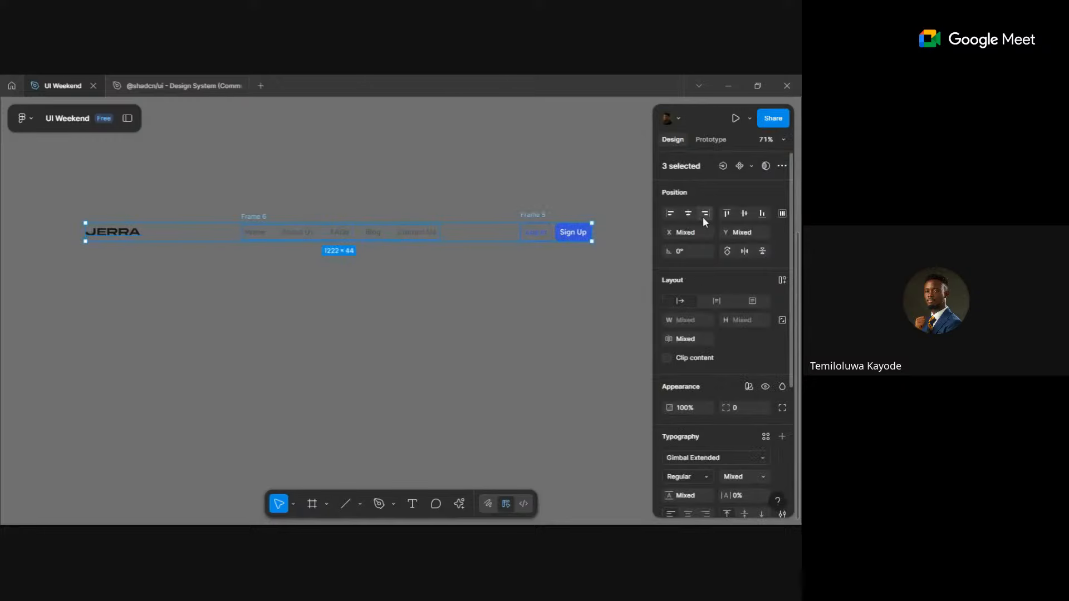
key("shift+a")
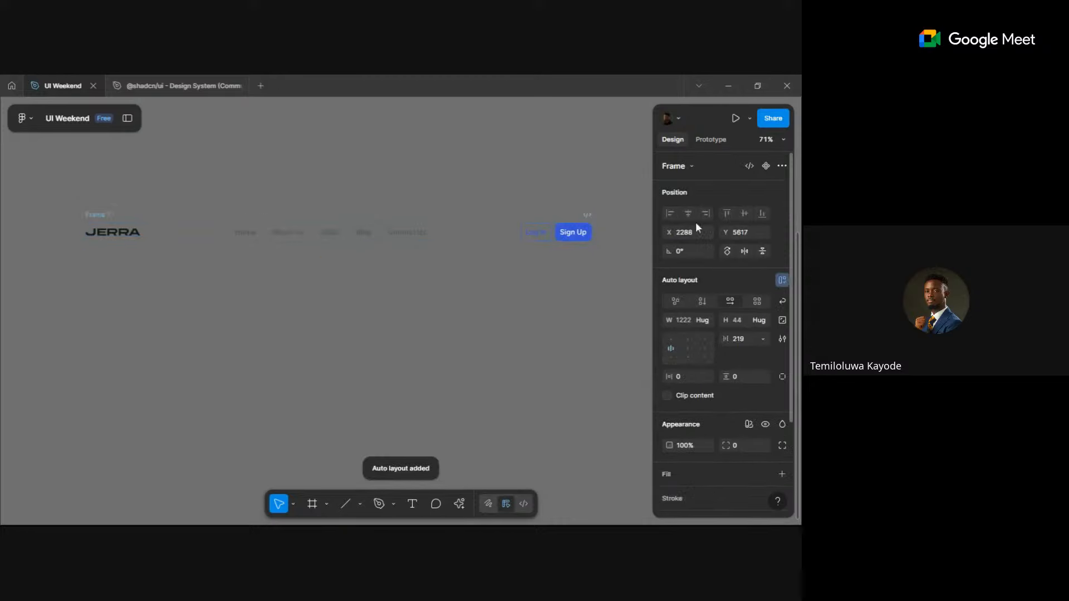
- Set the navigation bar frame's horizontal padding to 48 and its vertical padding to 20
left_click(681, 376)
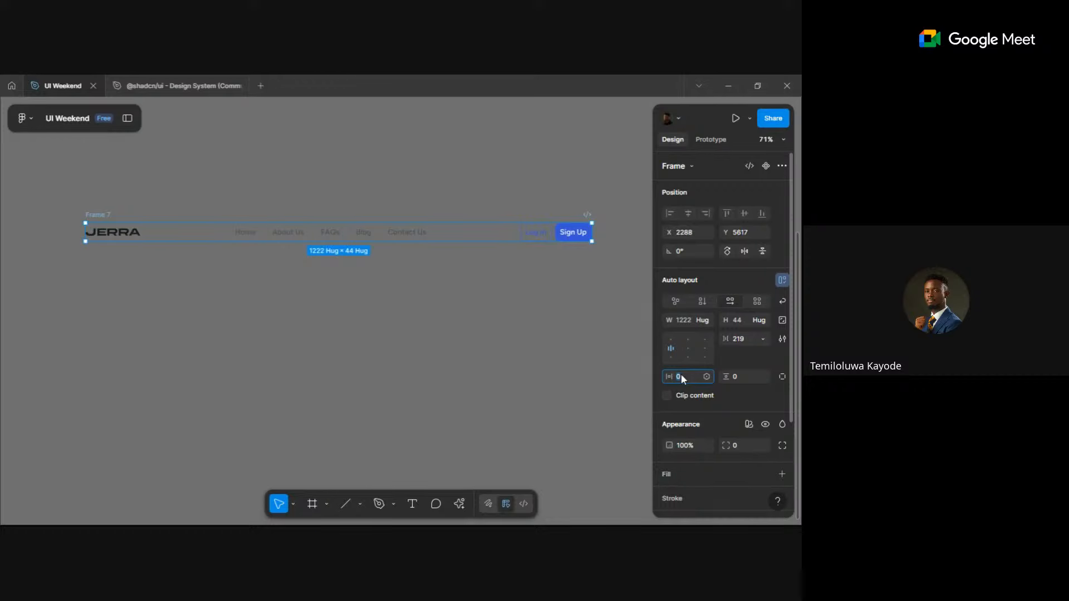
type("48")
key("Return")
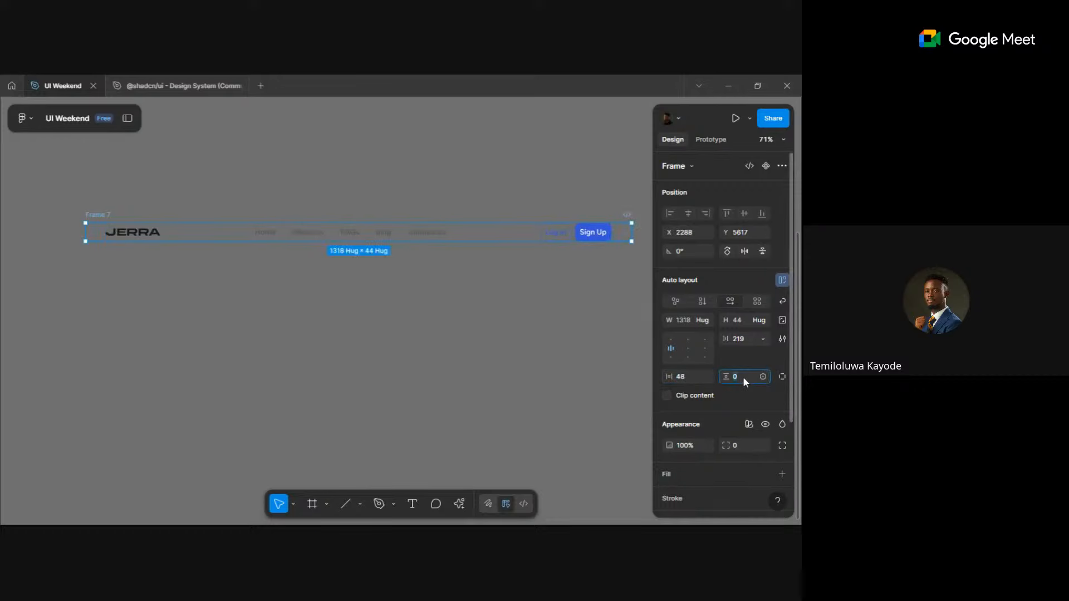
type("20")
key("Return")
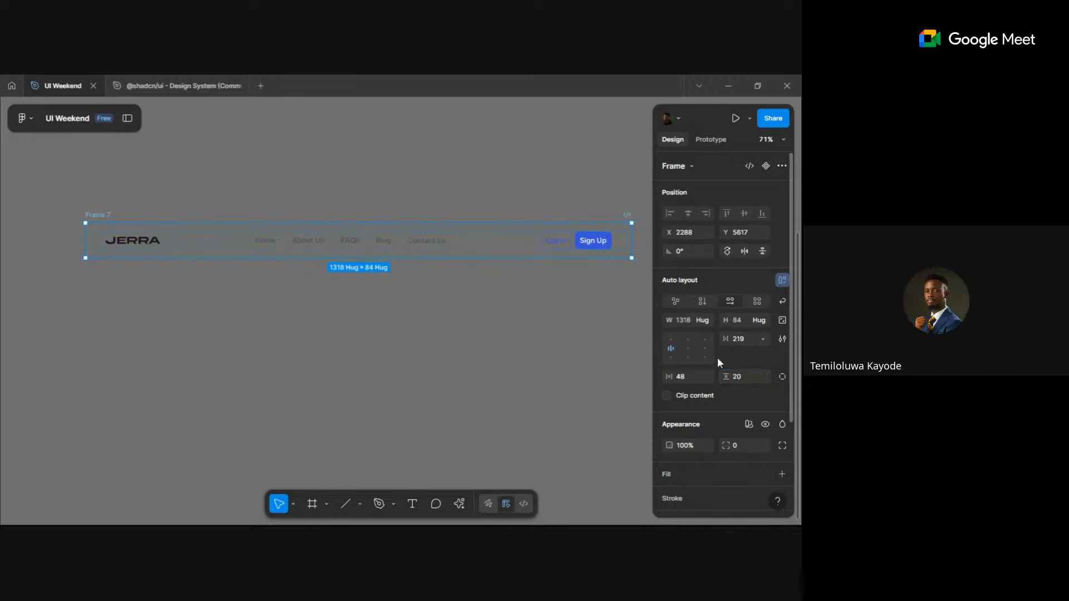
left_click_drag(470, 294, 435, 280)
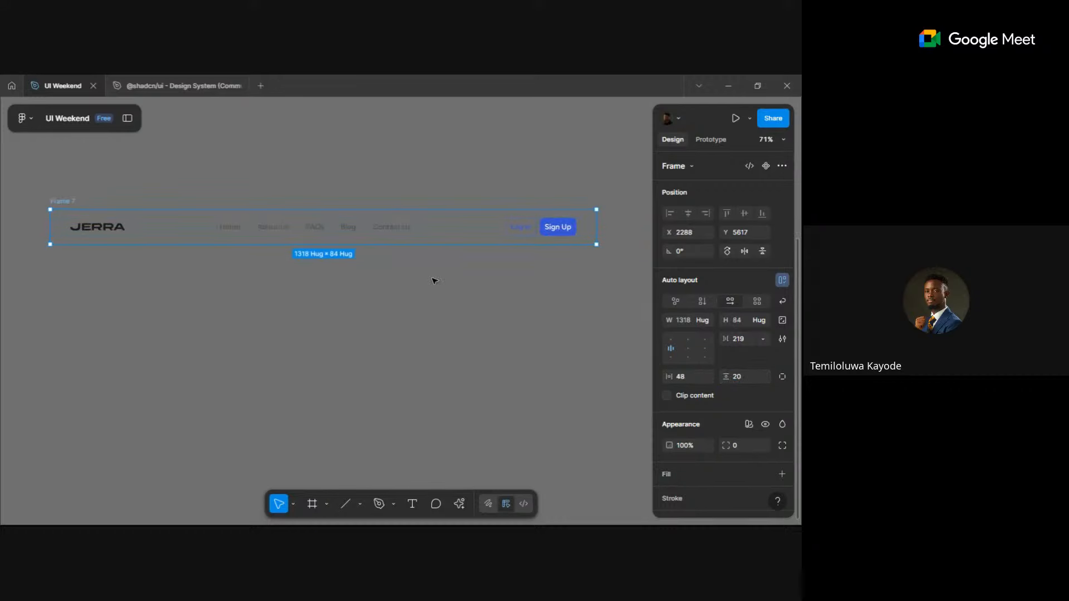
- Turn on vertical trim for the JERRA logo text in its detailed type settings
left_click(120, 227)
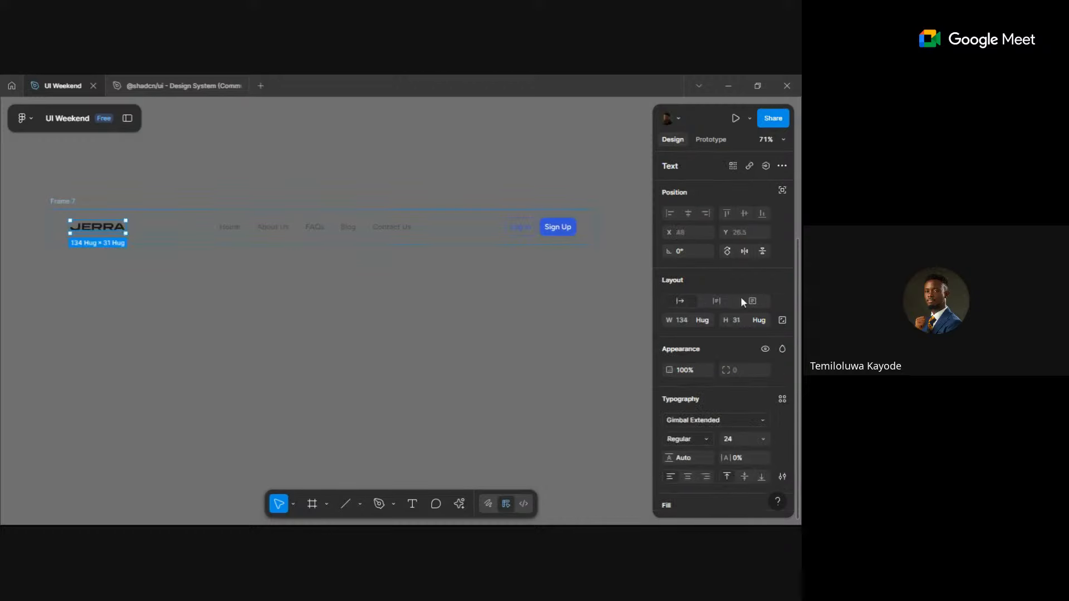
left_click(784, 478)
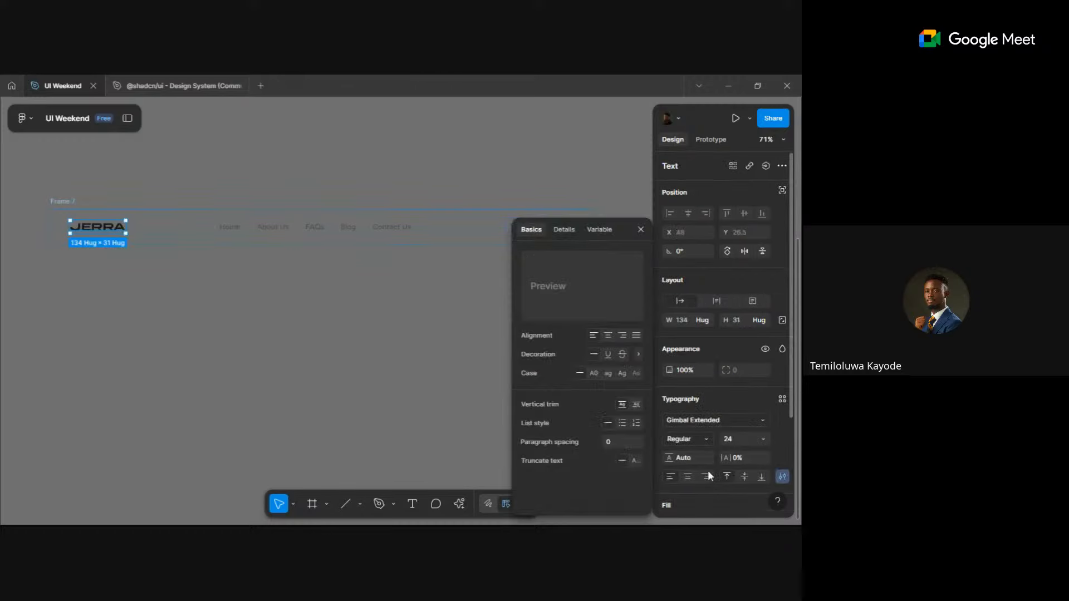
left_click(635, 405)
left_click(417, 269)
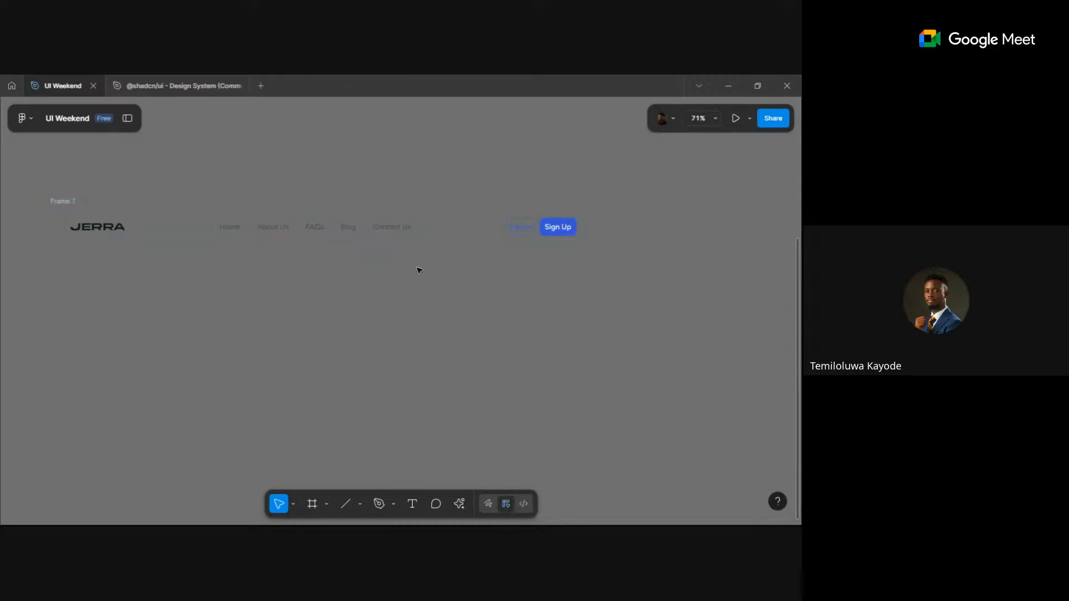
left_click(545, 226)
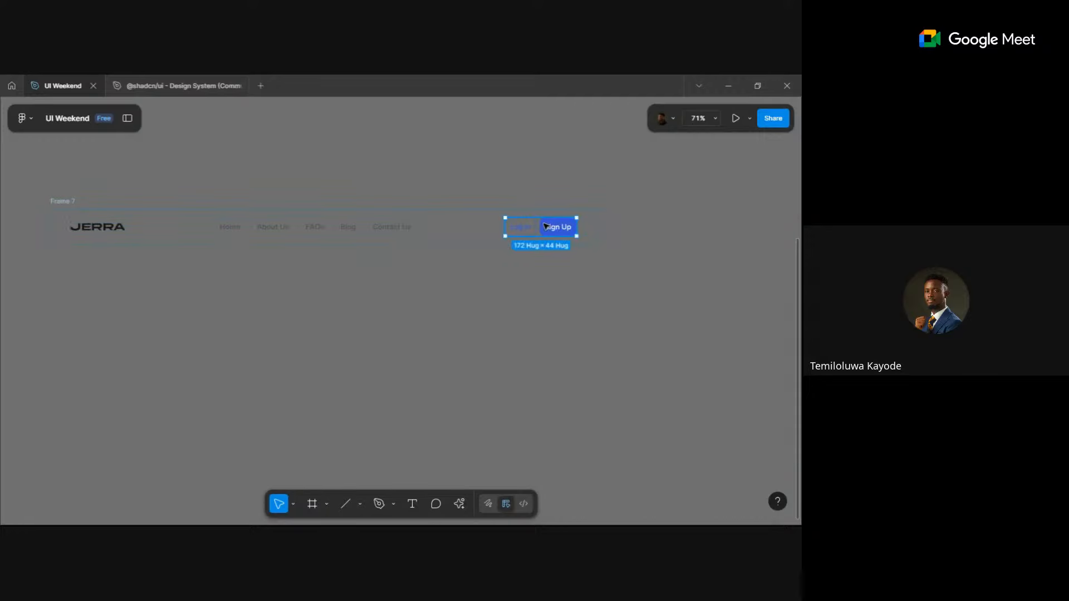
left_click(477, 238)
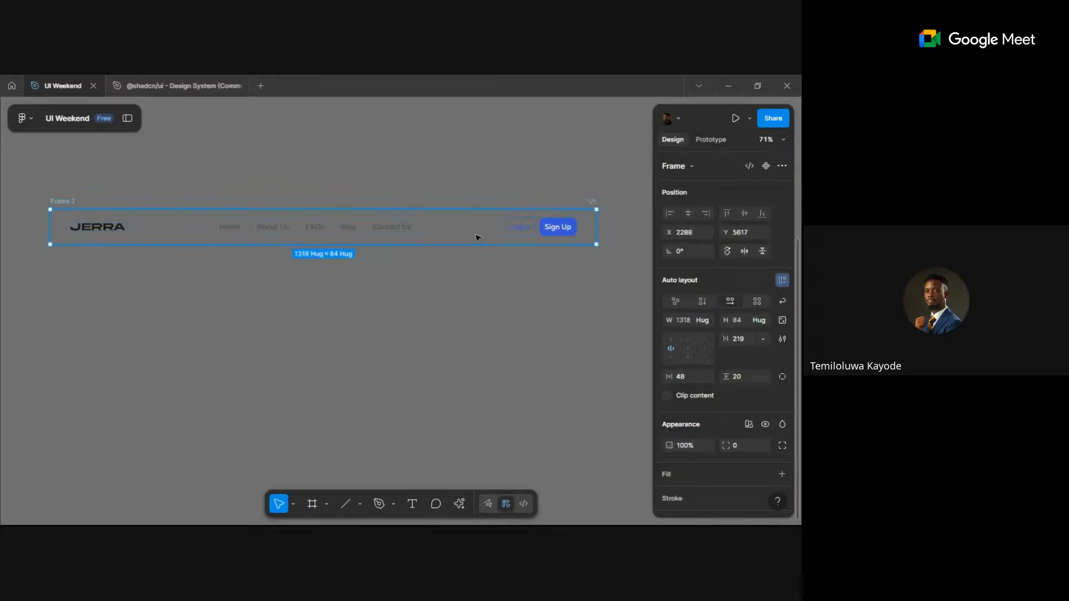
left_click(474, 333)
scroll(473, 333, "down", 3)
left_click(477, 265)
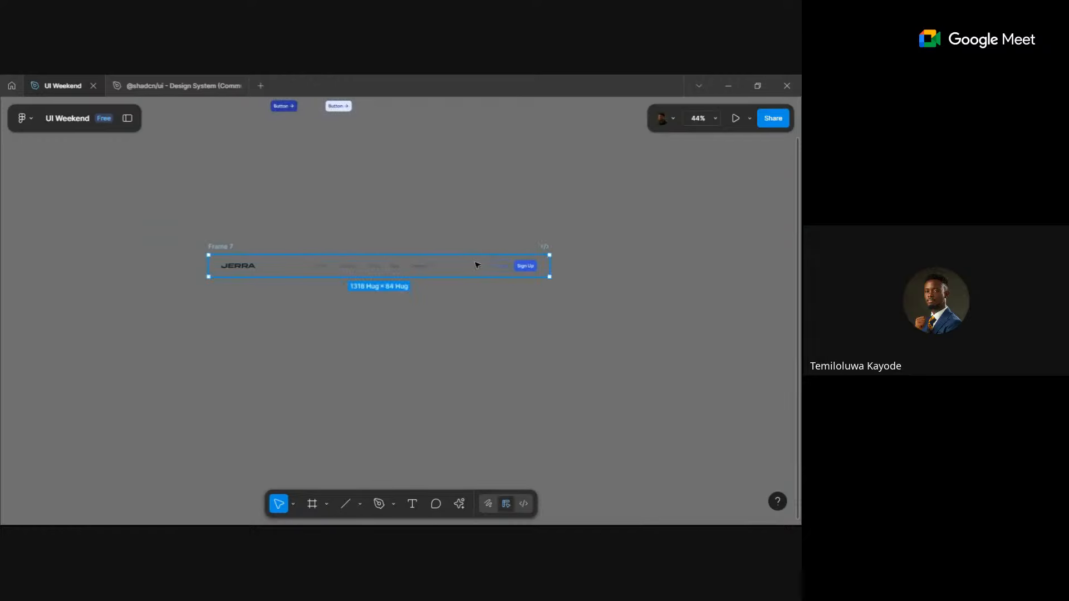
scroll(734, 345, "down", 2)
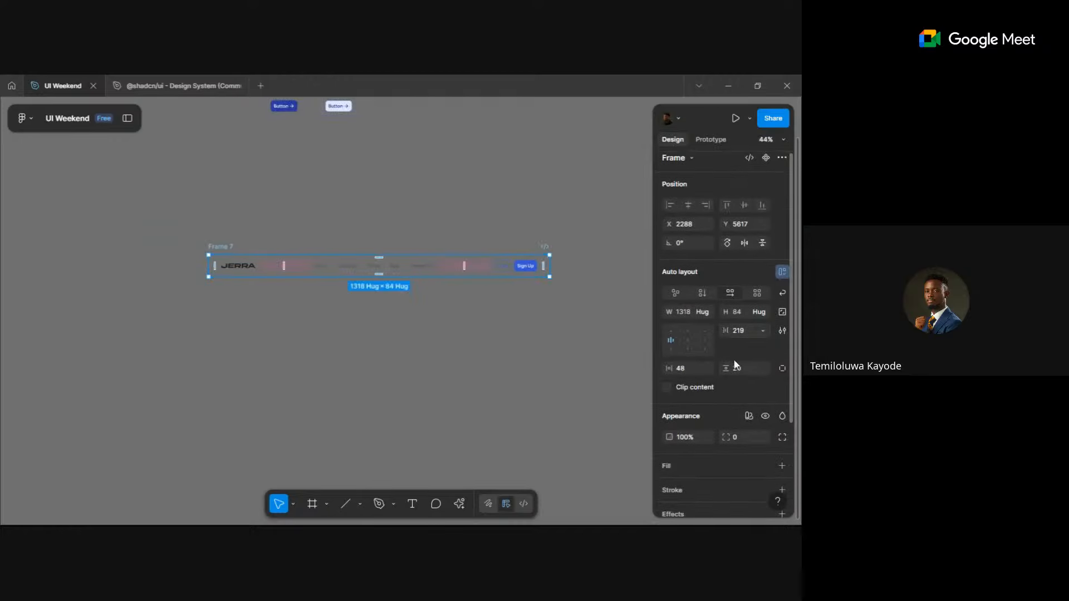
left_click(765, 440)
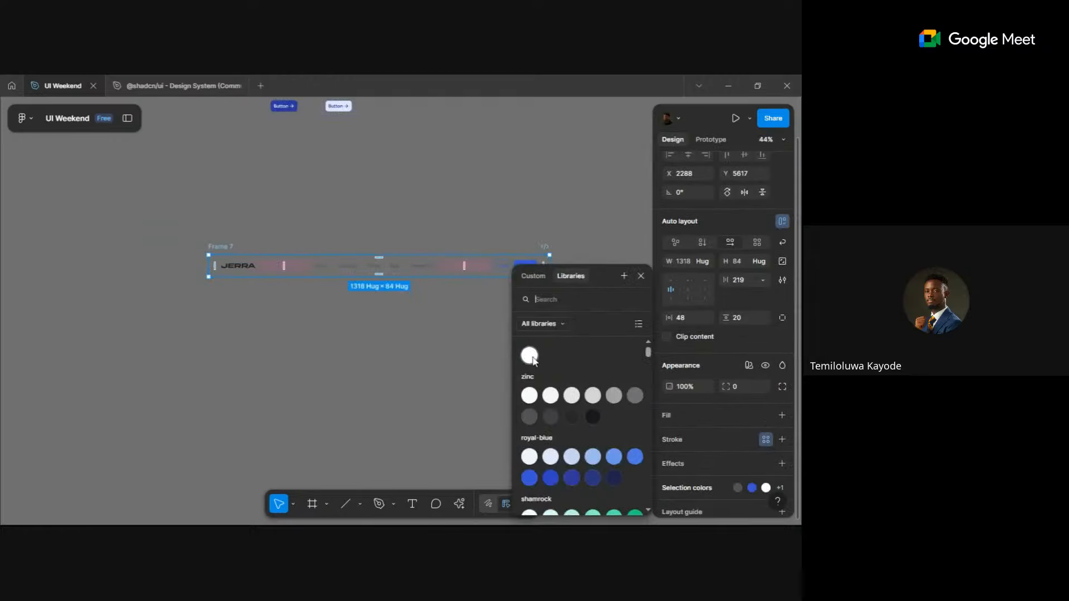
left_click(530, 356)
left_click(491, 351)
key("ctrl+z")
key("ctrl+z")
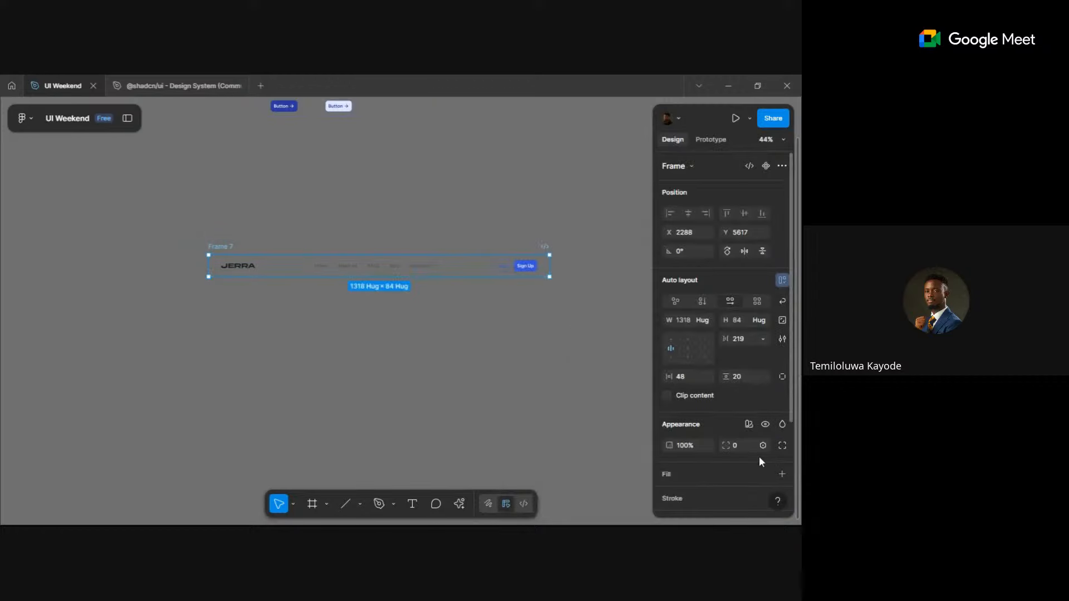
- Fill the navigation bar frame with the White color style from the library
left_click(765, 474)
left_click(531, 356)
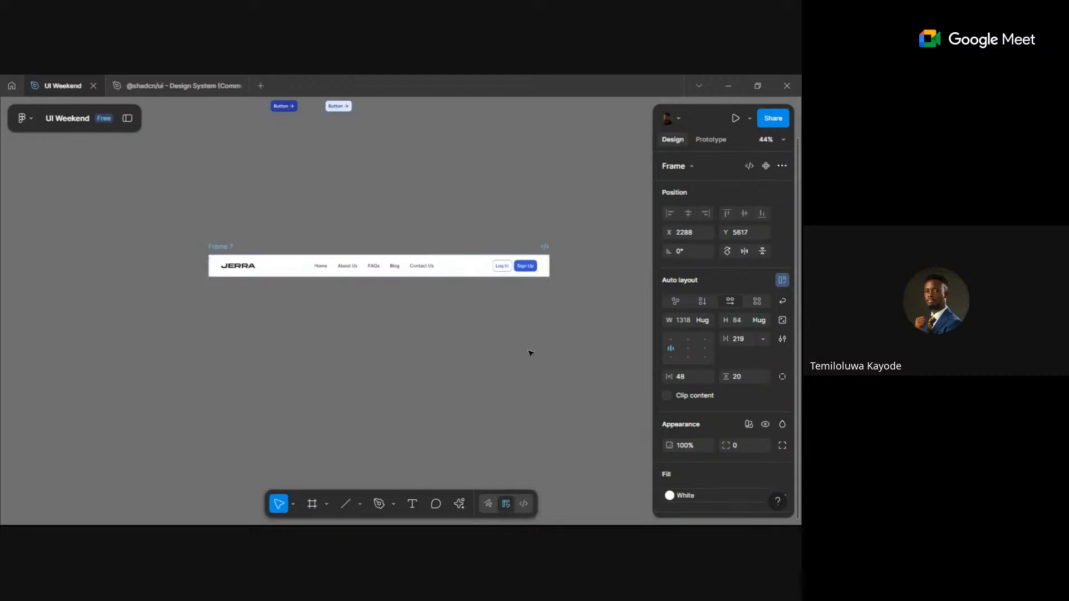
left_click(398, 345)
scroll(400, 301, "up", 3)
scroll(399, 300, "up", 1)
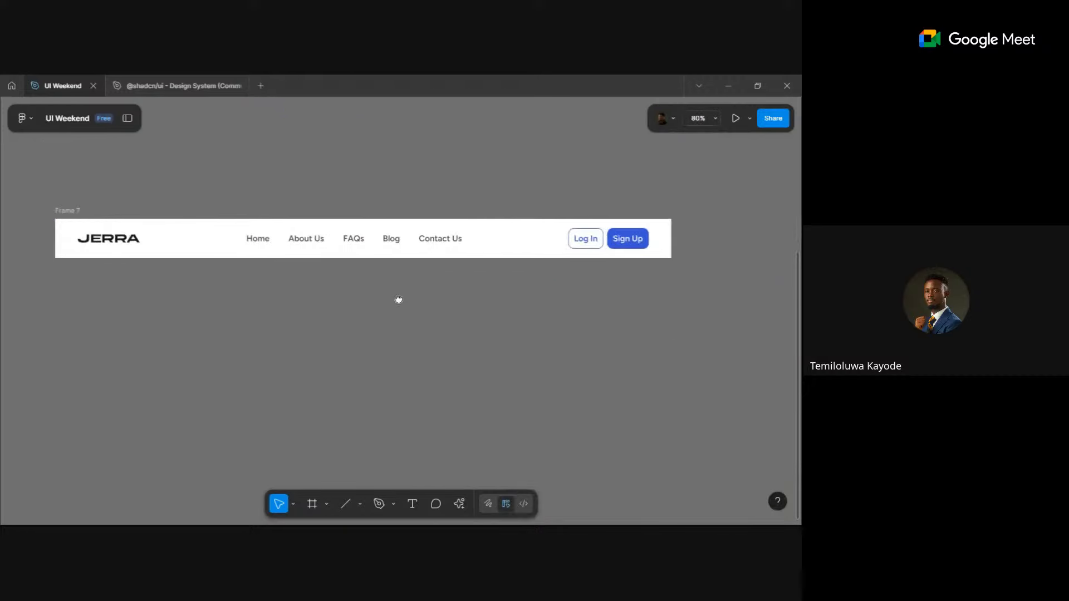
left_click_drag(399, 300, 436, 299)
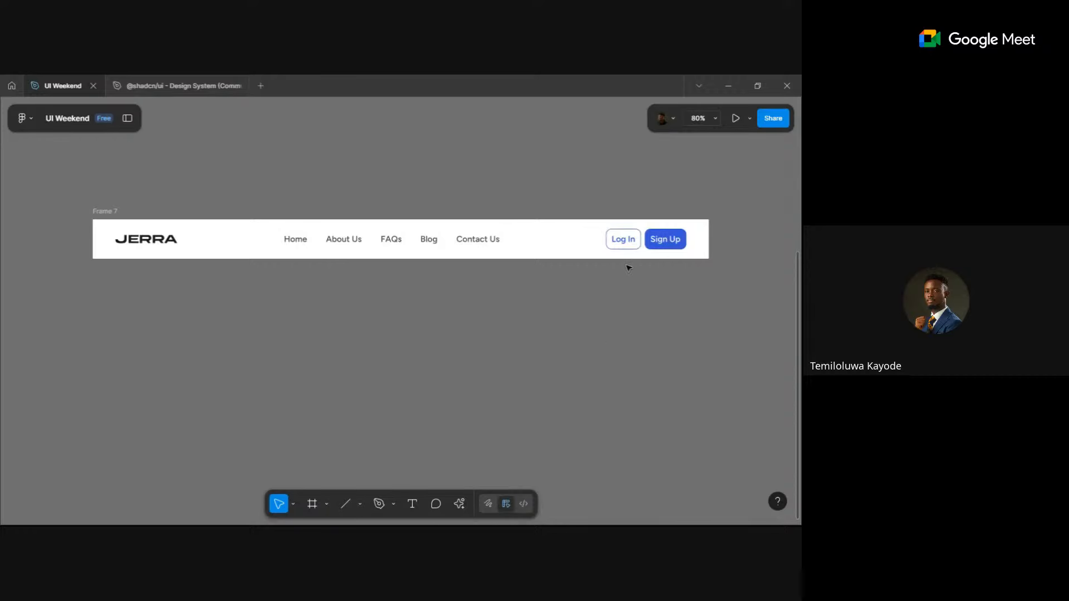
- Turn the whole navigation bar frame into a component
scroll(544, 251, "down", 2)
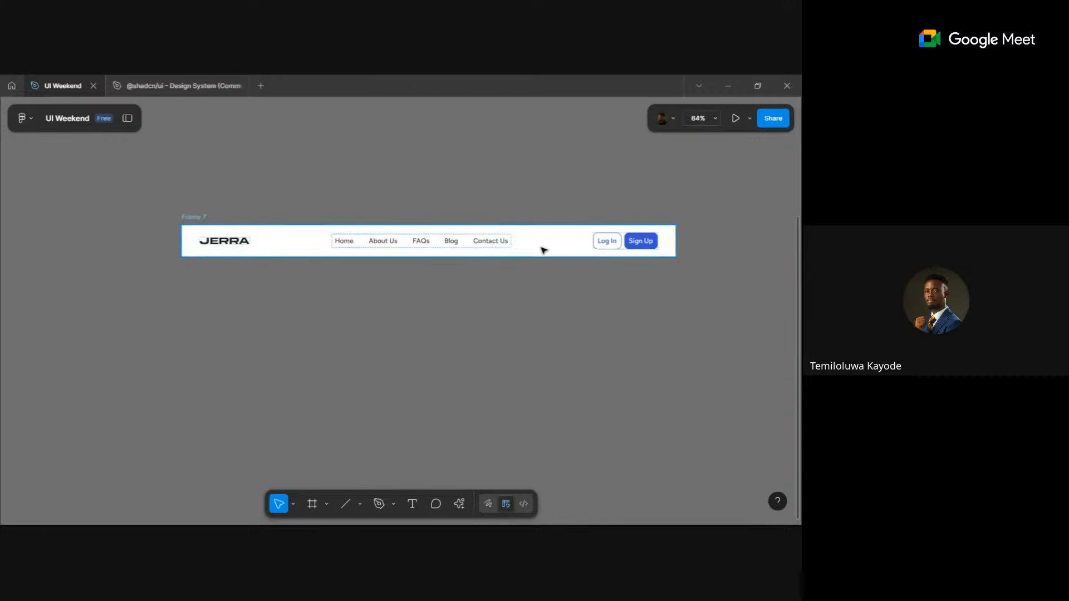
scroll(542, 243, "down", 2)
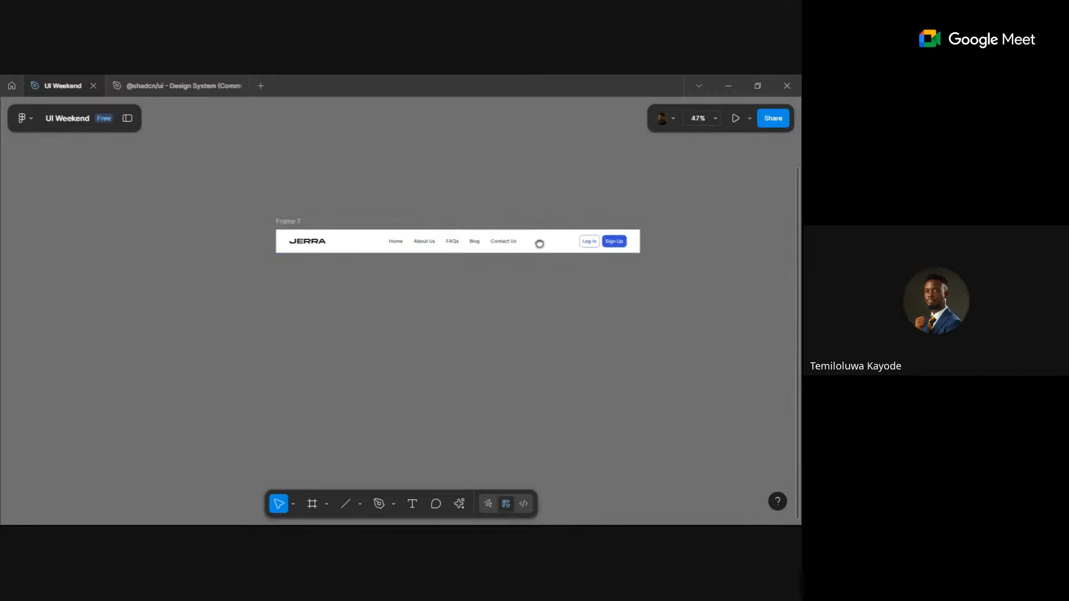
left_click_drag(540, 243, 451, 184)
left_click(441, 174)
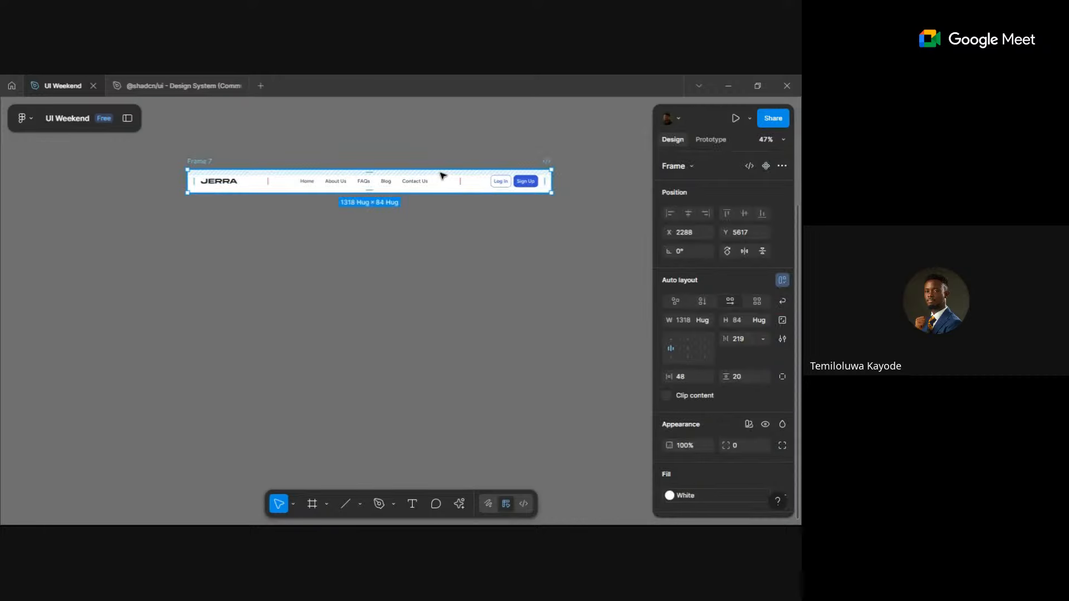
left_click(767, 165)
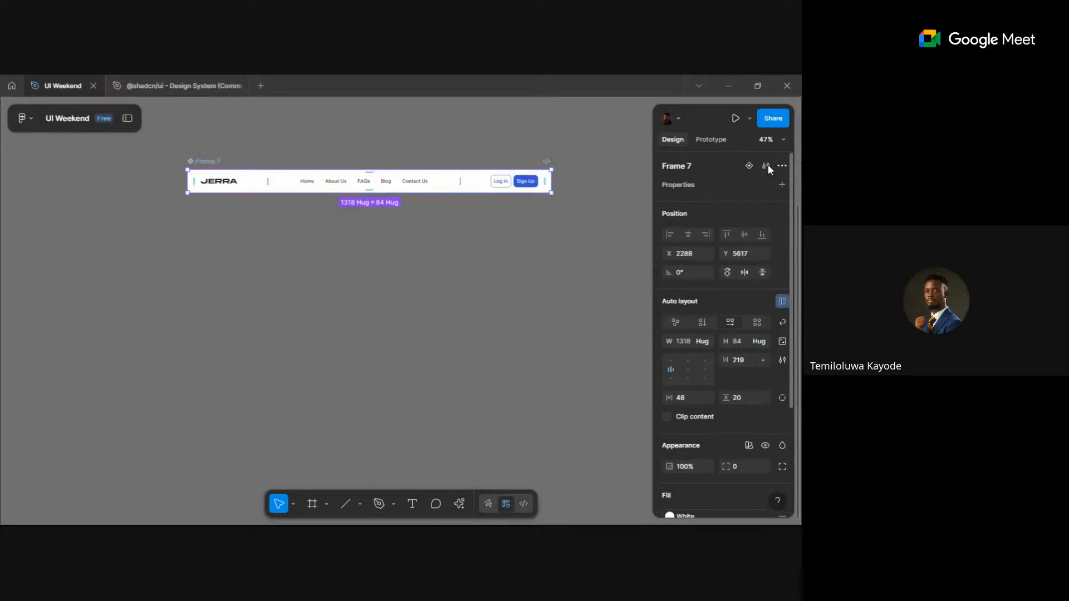
scroll(309, 308, "down", 5)
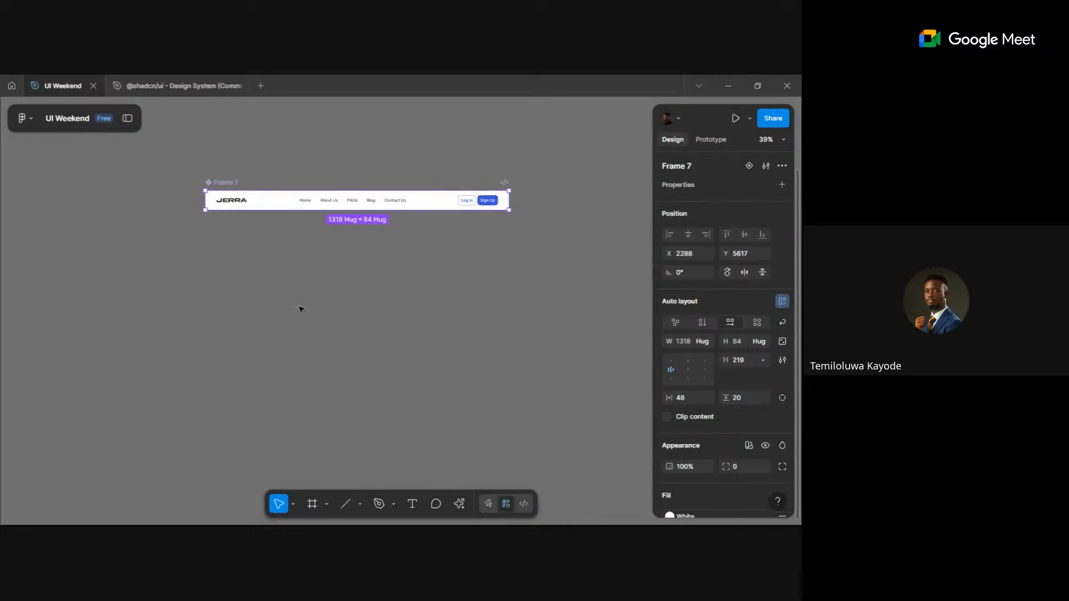
left_click_drag(311, 307, 283, 239)
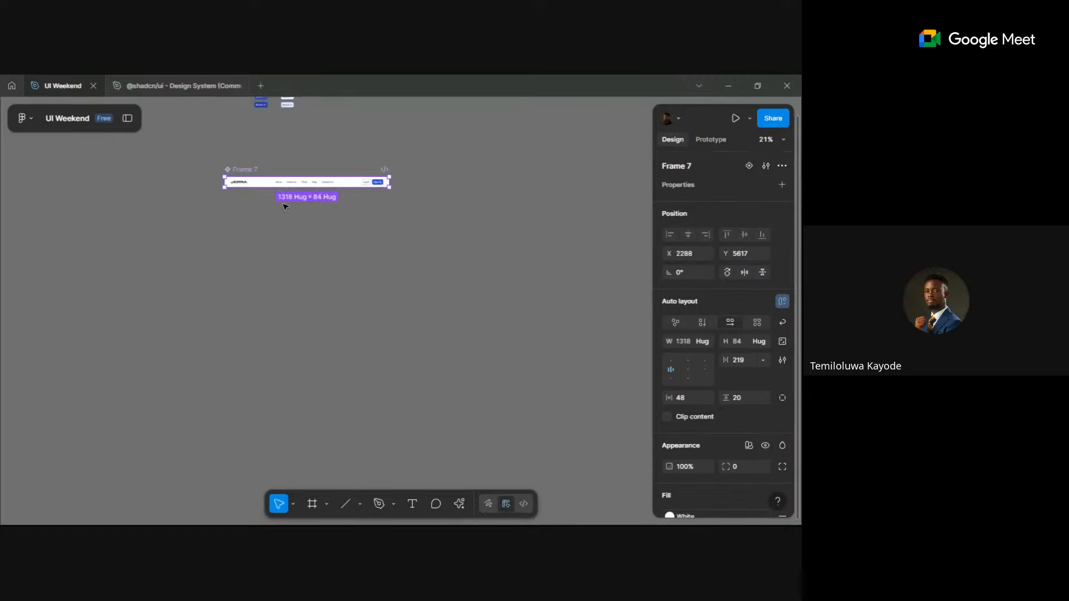
- Rename the Frame 7 component as Nav bar
scroll(285, 206, "up", 1)
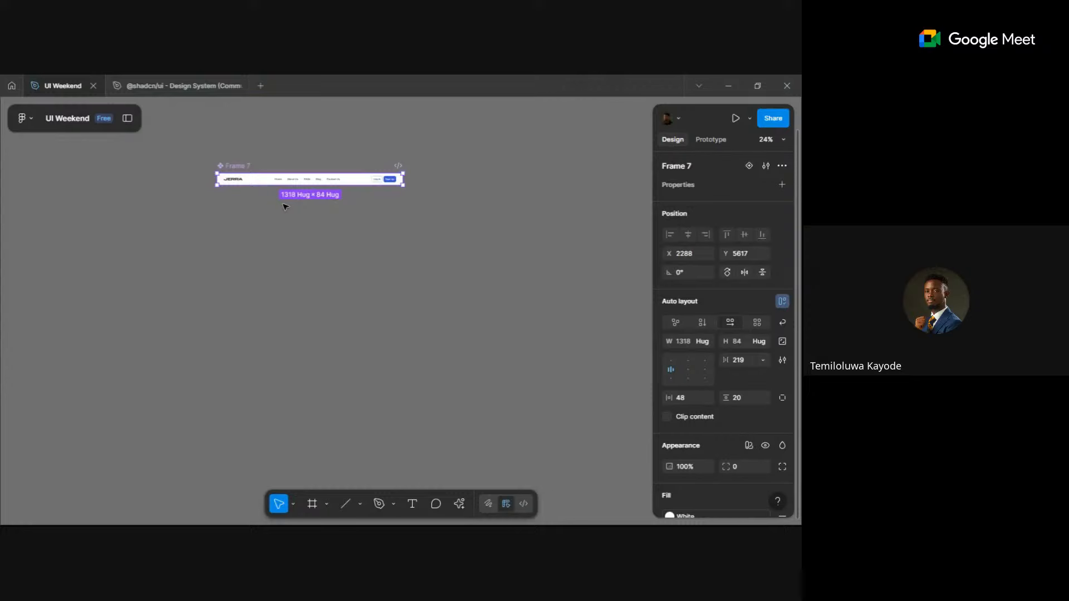
left_click(292, 215)
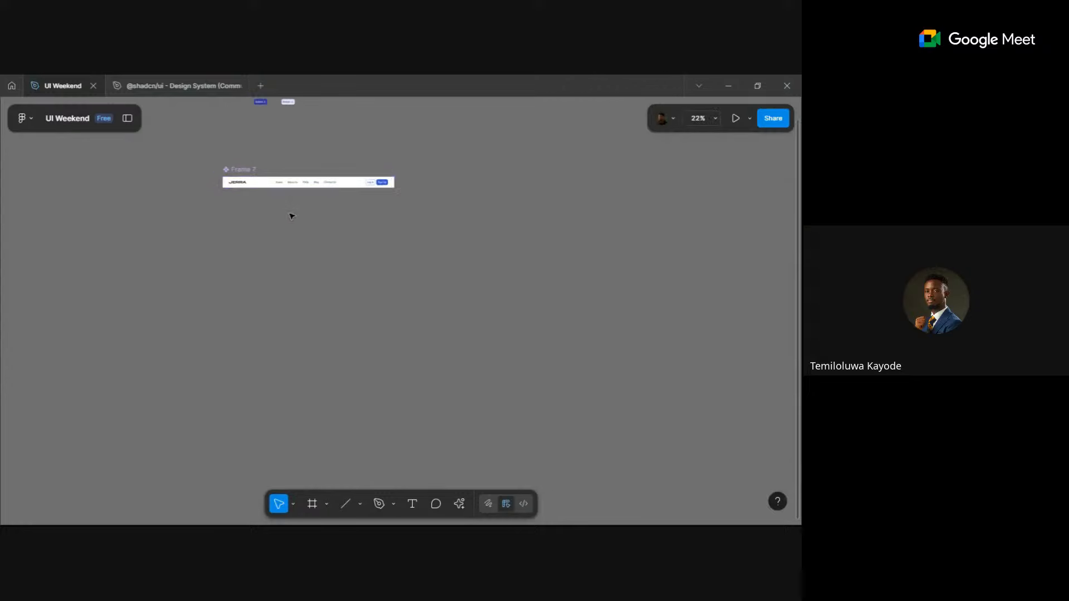
scroll(292, 216, "up", 3)
scroll(291, 215, "up", 3)
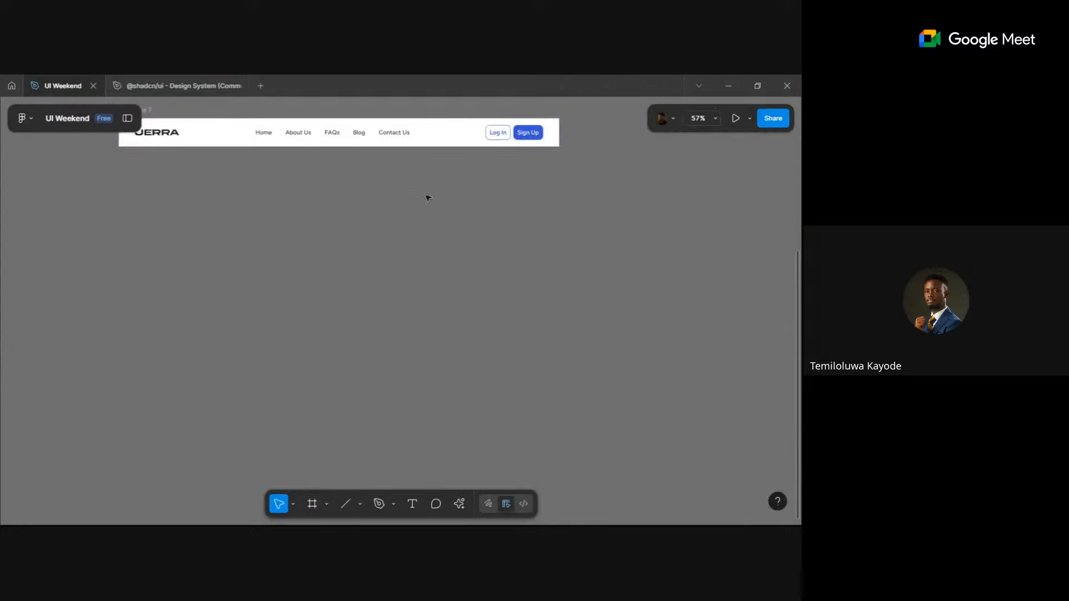
scroll(430, 206, "down", 1)
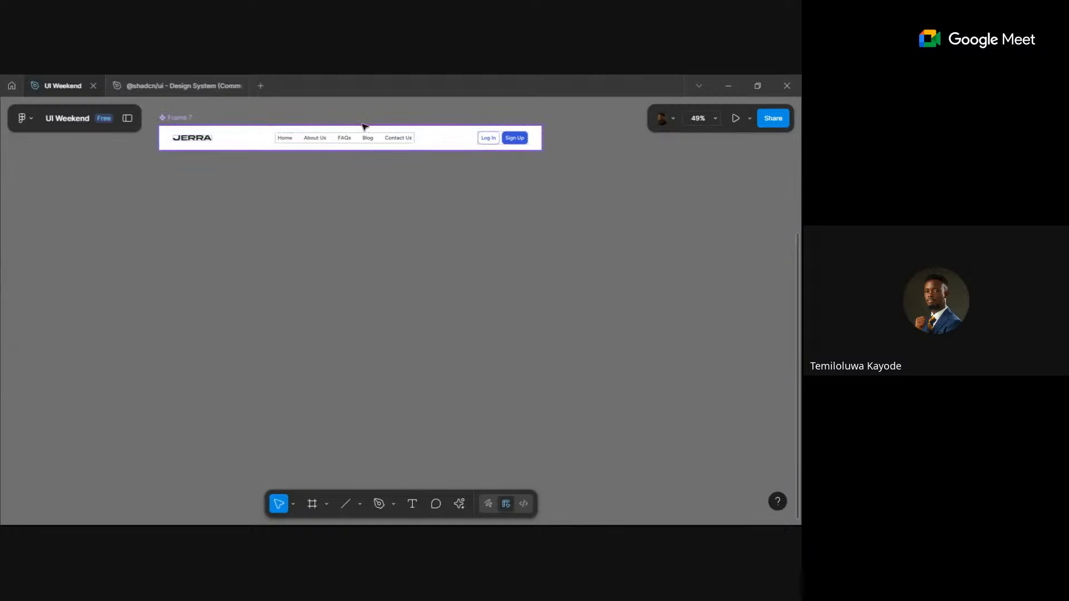
scroll(373, 296, "down", 2)
double_click(227, 161)
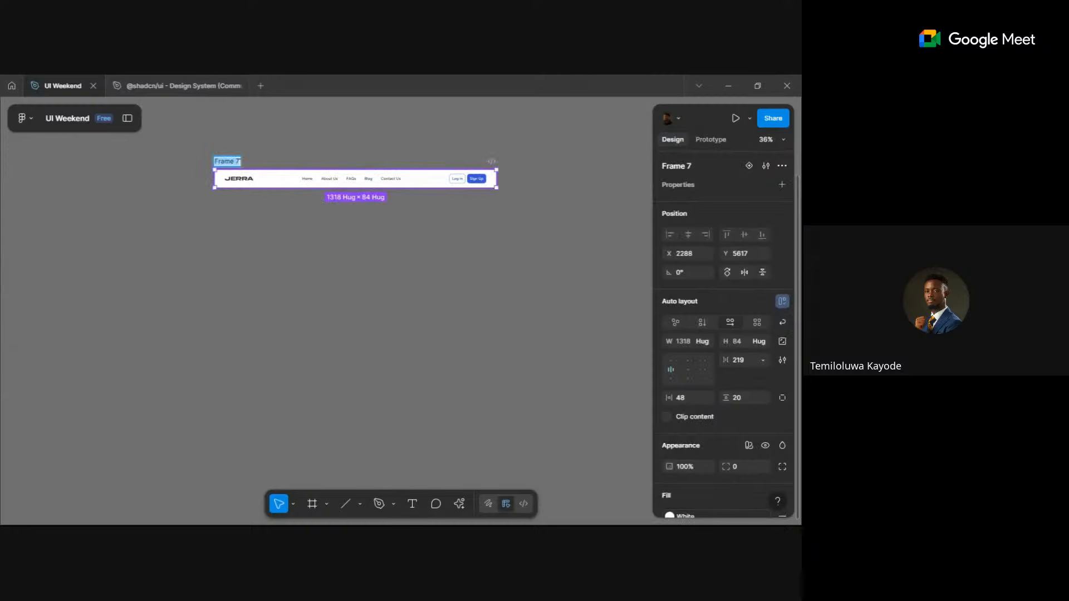
type("Nav bar")
left_click(260, 262)
- Move the Nav bar component up beside the button and navigation link components
scroll(257, 261, "down", 5)
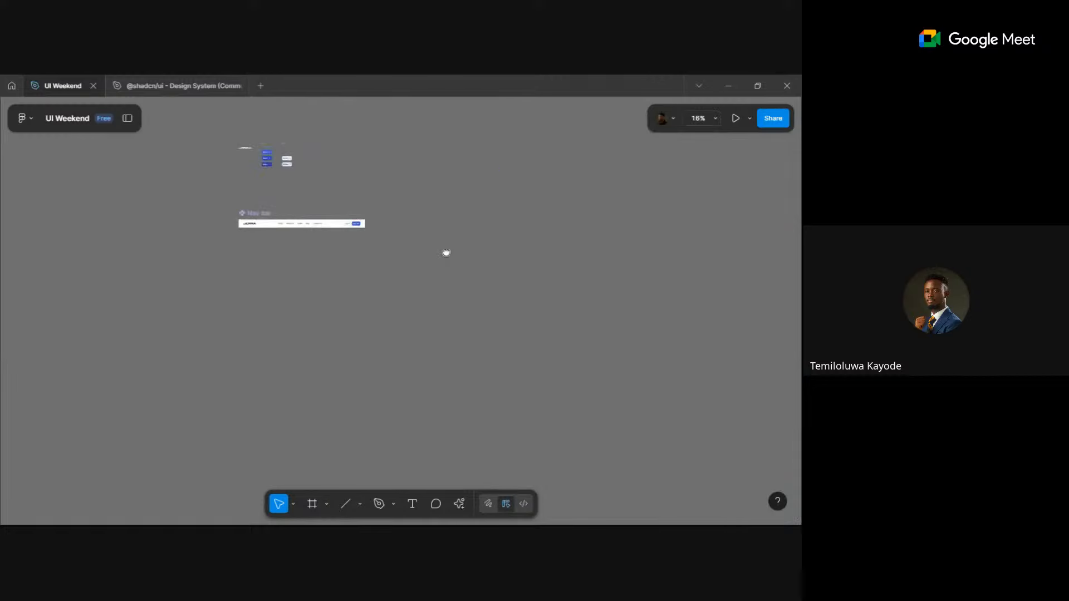
left_click_drag(446, 253, 420, 298)
left_click_drag(226, 260, 325, 180)
scroll(313, 212, "up", 1)
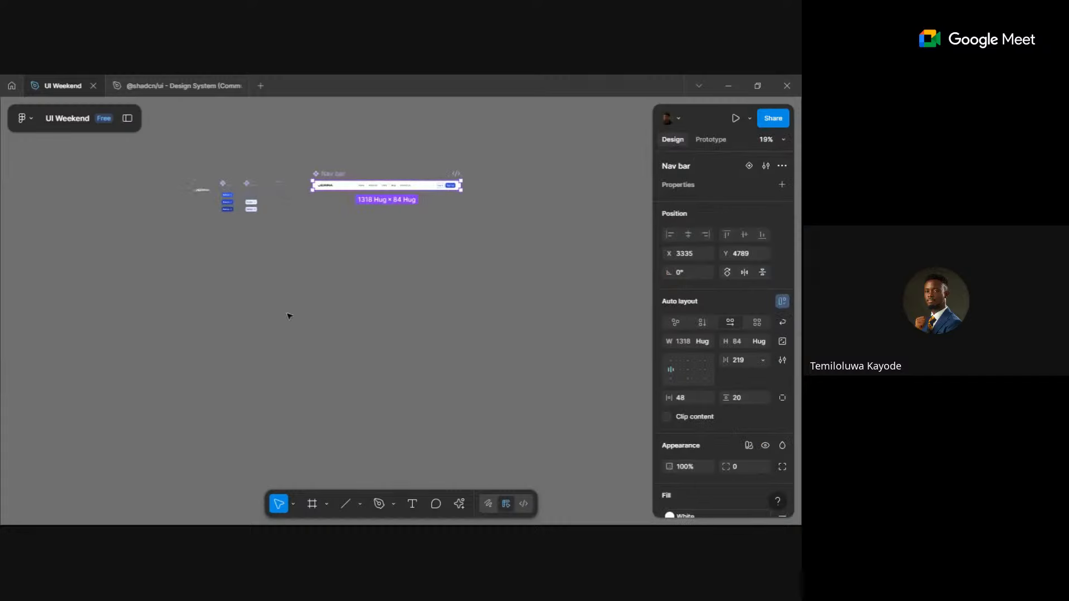
- Draw a section of about 3046 × 1100 around all the components and name it Components
left_click(289, 316)
left_click(326, 504)
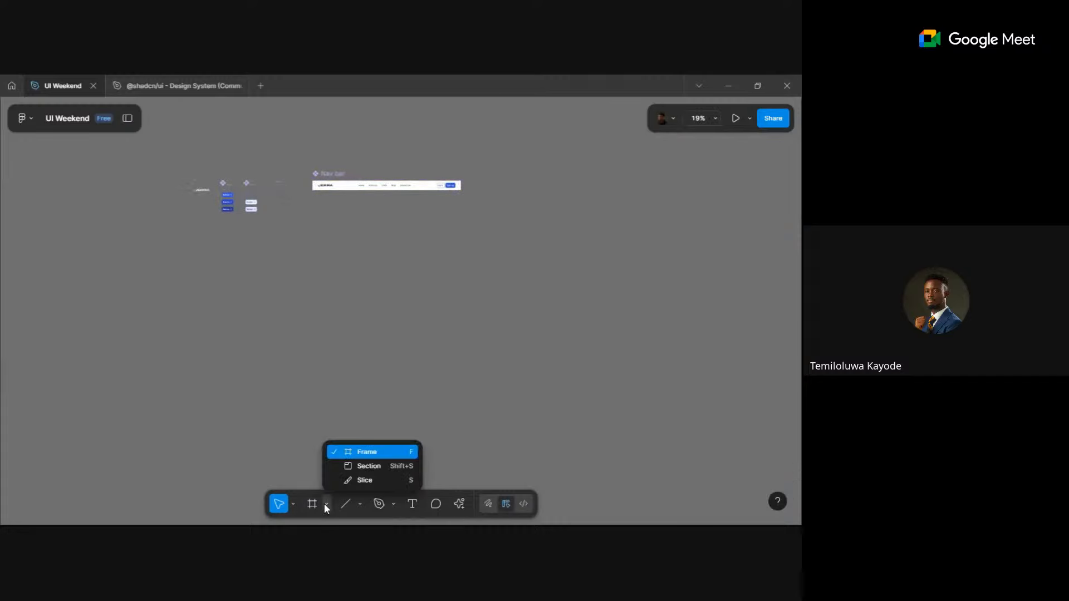
left_click(358, 472)
left_click_drag(163, 134, 505, 258)
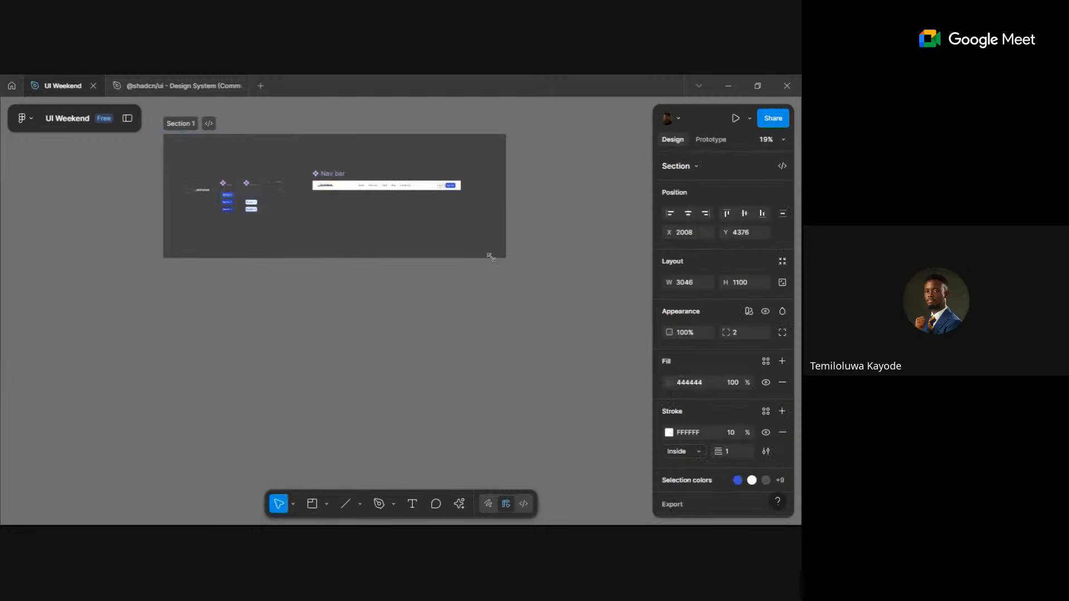
double_click(184, 124)
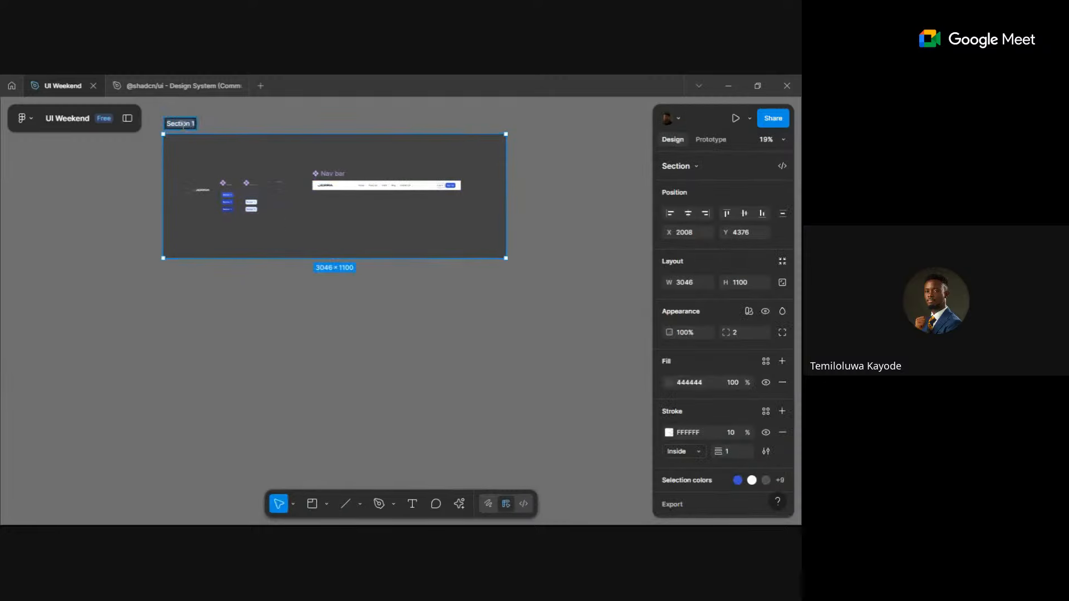
type("Conponents")
left_click(184, 315)
left_click(184, 122)
type("m")
left_click(107, 310)
- Shift all the items inside the Components section slightly upward, and move the section itself slightly up and to the right
left_click_drag(105, 322, 509, 177)
left_click_drag(339, 173, 340, 168)
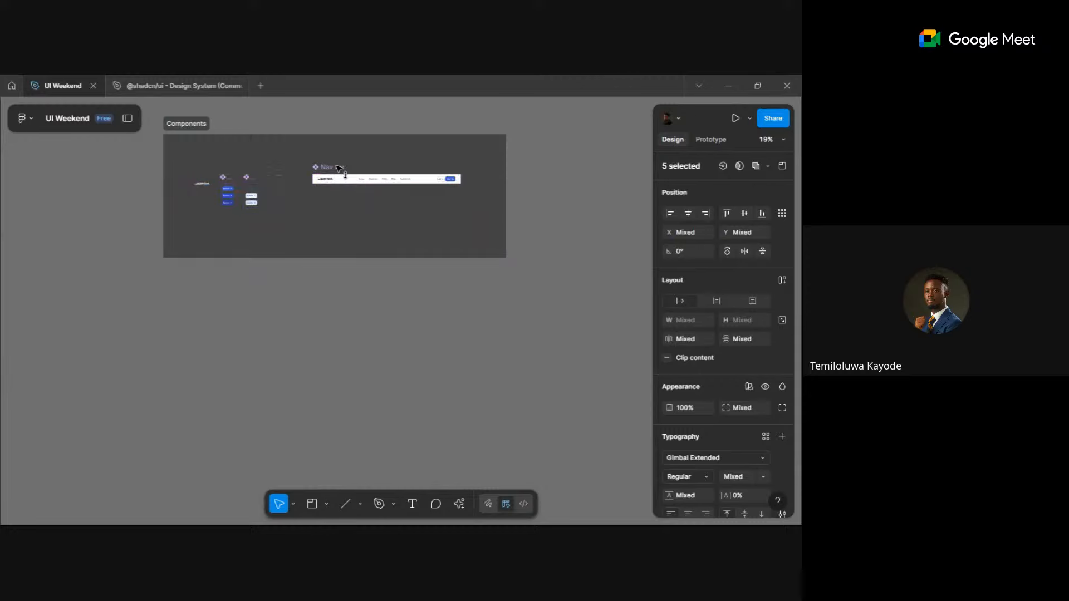
left_click(334, 284)
left_click(187, 123)
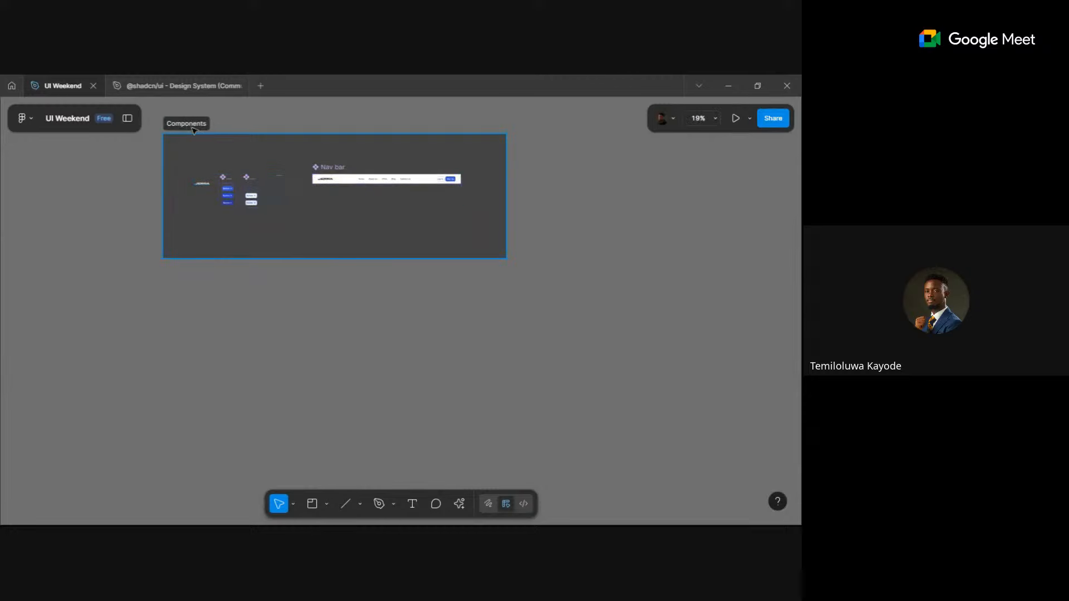
mouse_move(188, 125)
left_mouse_down()
mouse_move(202, 131)
mouse_move(190, 121)
left_mouse_up()
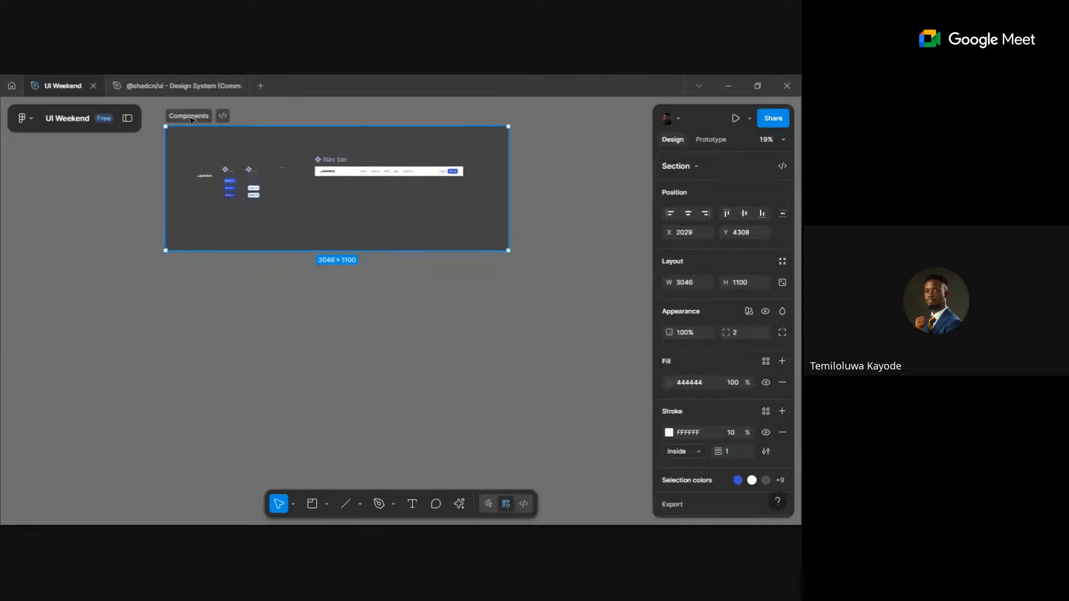
left_click(184, 366)
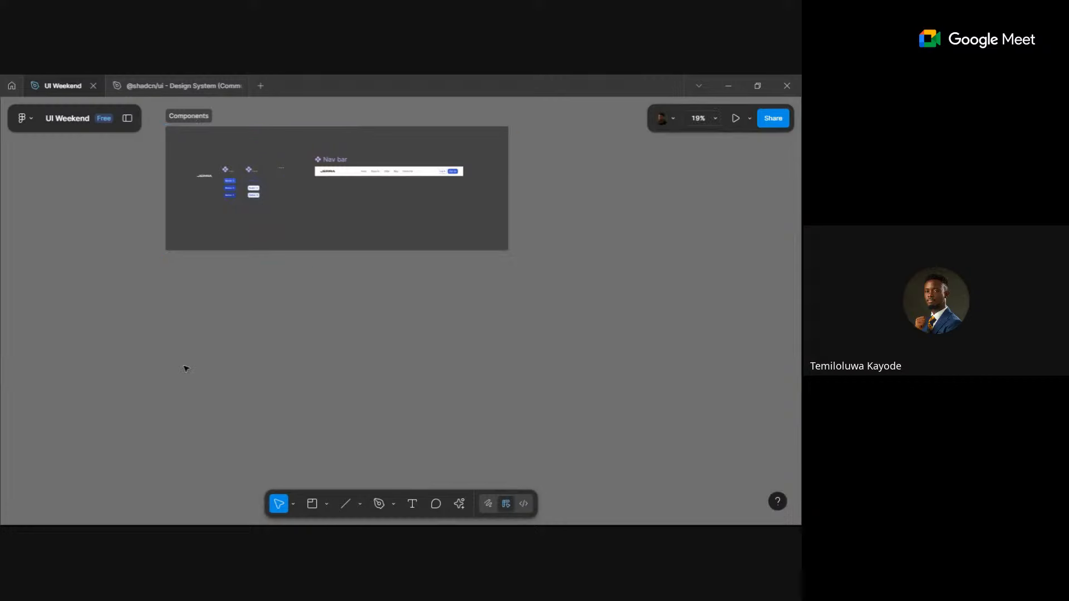
- Change the Components section's fill to white FFFFFF and lower the fill's opacity to make it translucent
scroll(184, 365, "down", 2)
left_click_drag(184, 365, 213, 300)
scroll(214, 301, "down", 2)
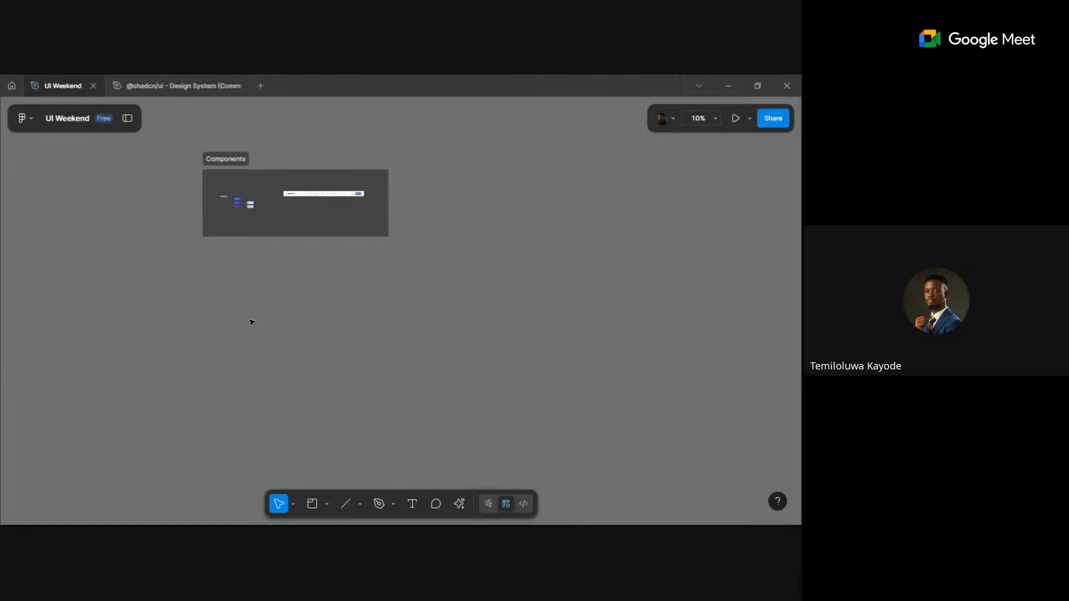
scroll(295, 368, "down", 1)
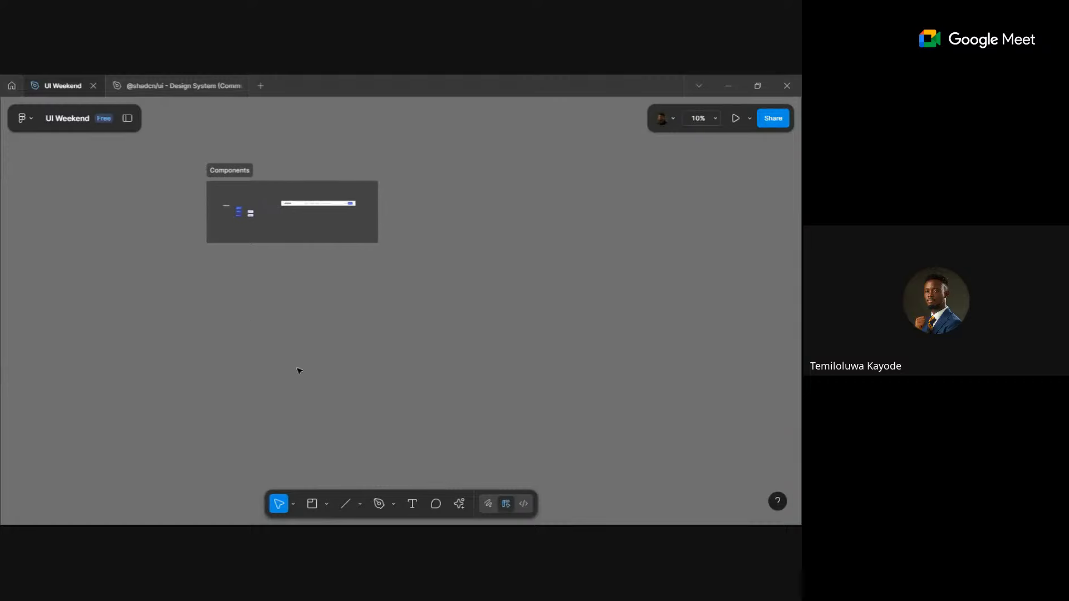
left_click(234, 170)
scroll(713, 446, "down", 1)
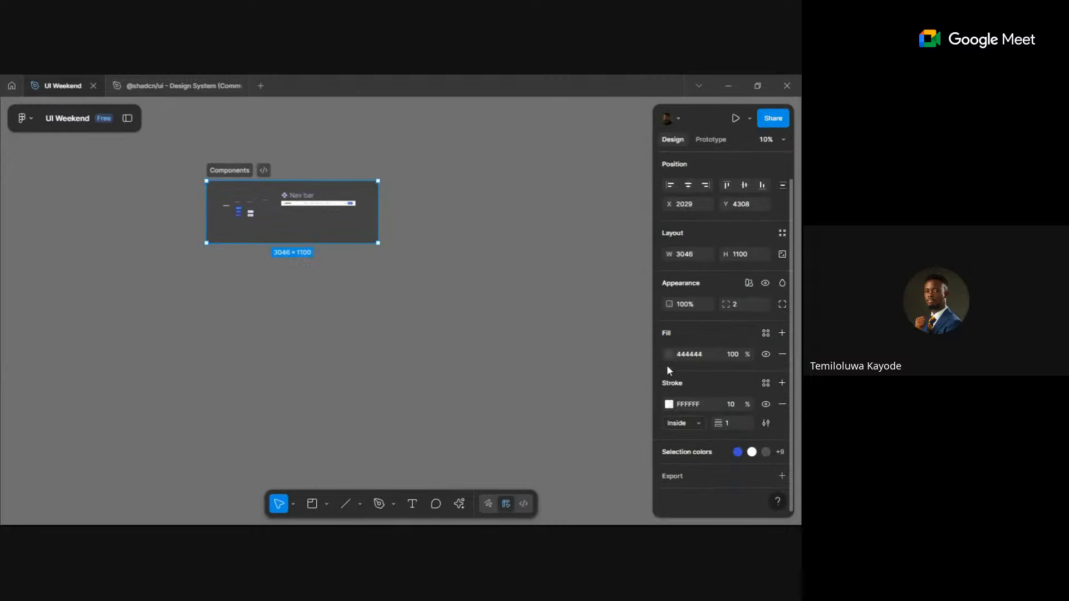
left_click(669, 355)
left_click(558, 336)
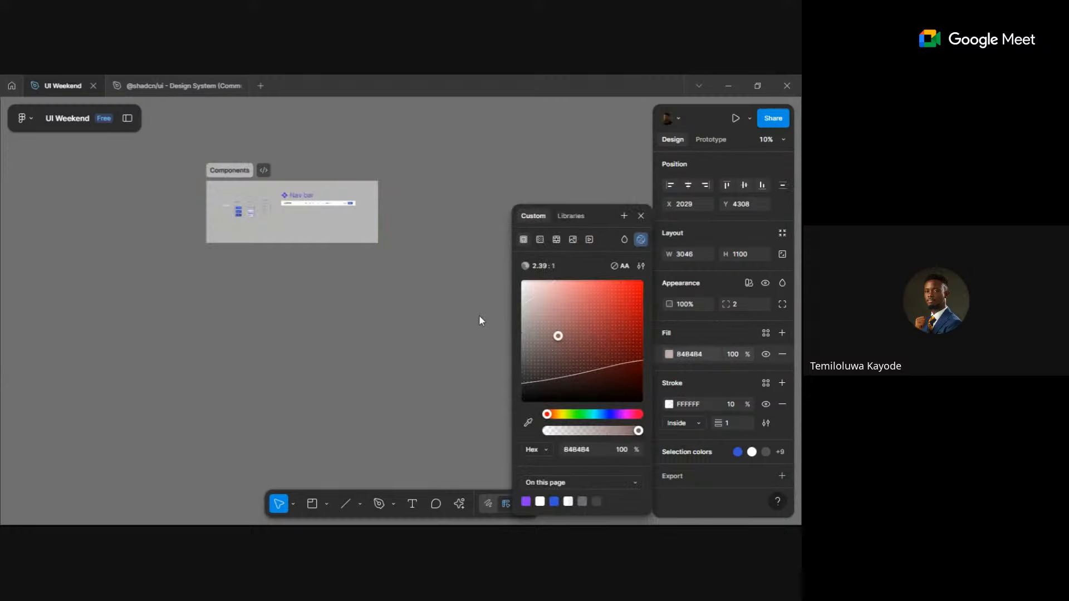
mouse_move(476, 313)
left_mouse_down()
mouse_move(467, 346)
mouse_move(447, 284)
left_mouse_up()
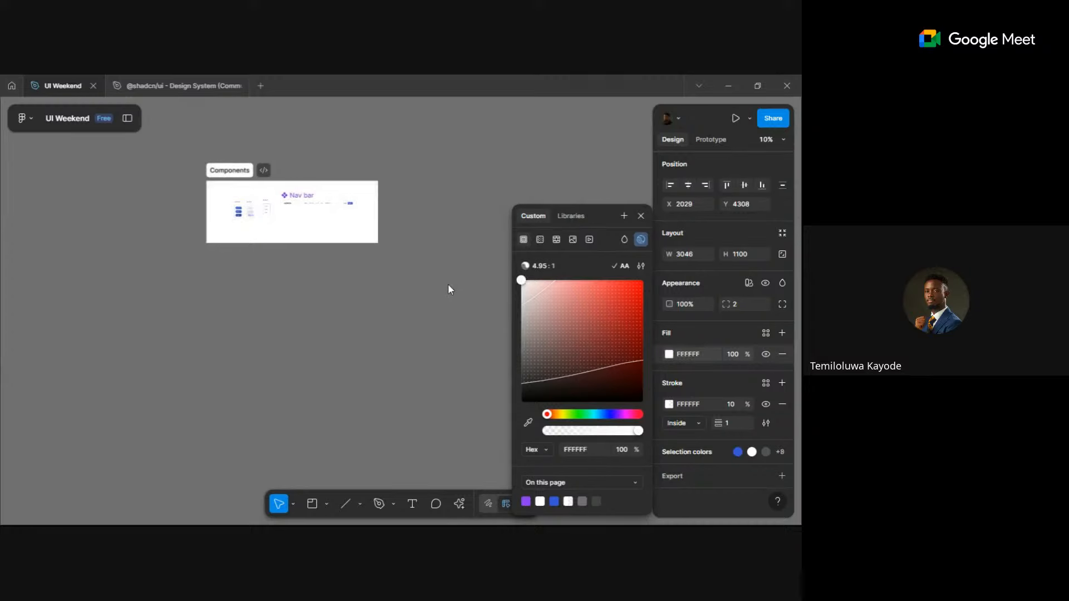
mouse_move(453, 334)
left_mouse_down()
mouse_move(454, 353)
mouse_move(447, 316)
mouse_move(450, 338)
left_mouse_up()
left_click_drag(639, 437, 592, 437)
left_click(227, 344)
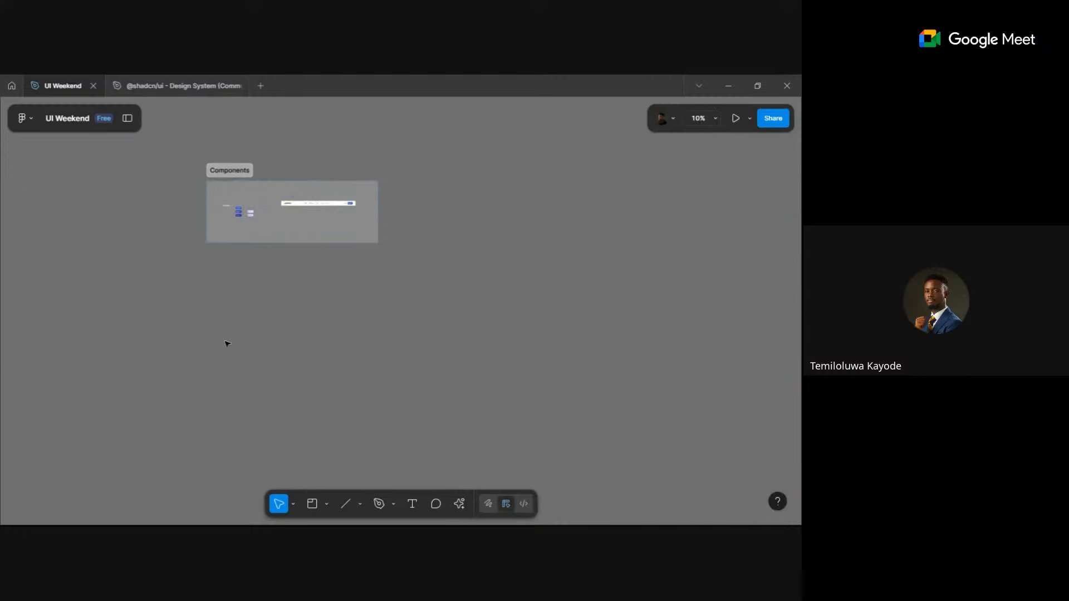
- Place a copy of the Nav bar component as an instance on the canvas below the Components section
left_click_drag(364, 357, 251, 310)
left_click_drag(38, 316, 215, 361)
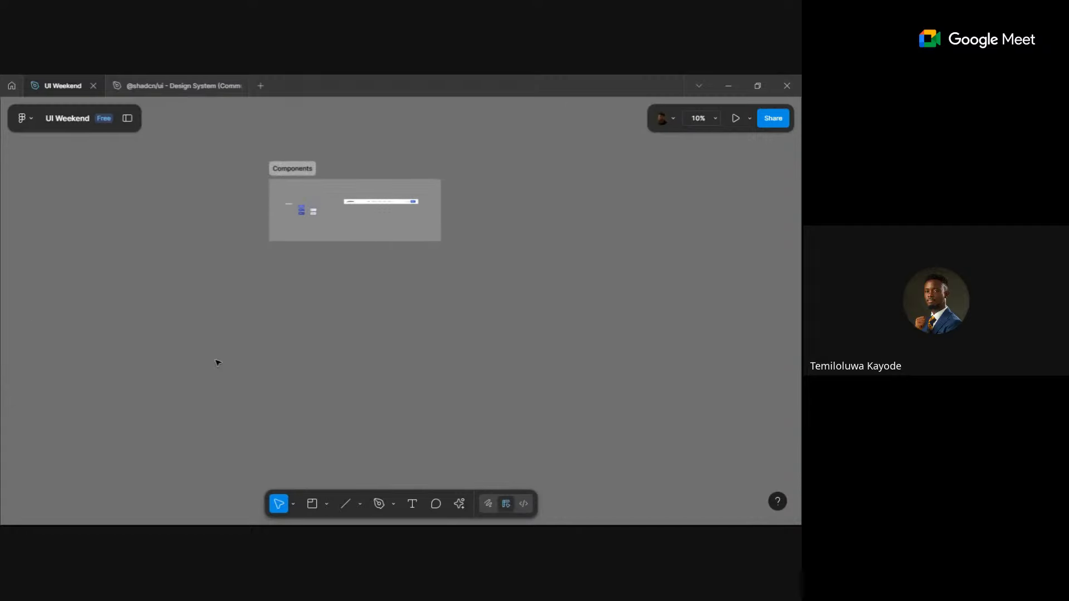
scroll(429, 253, "up", 2)
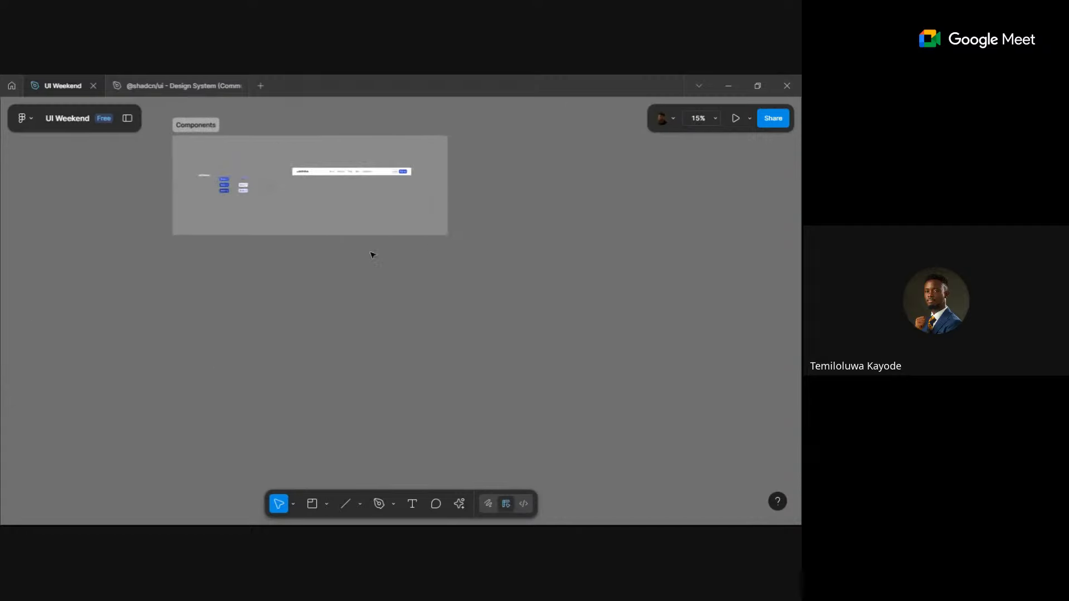
left_click(379, 176)
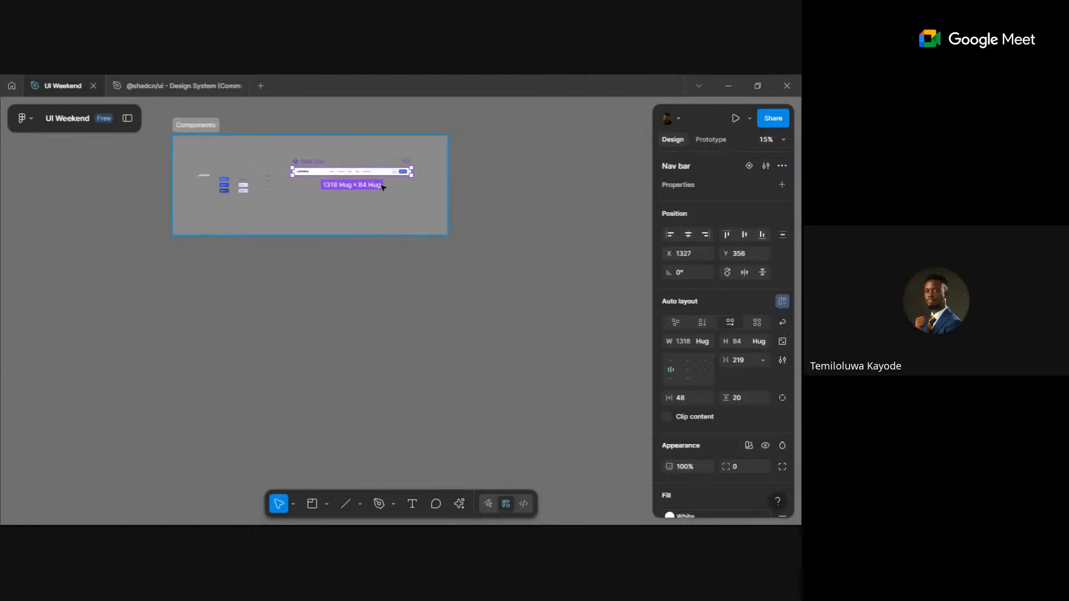
left_click_drag(382, 176, 363, 302, "alt")
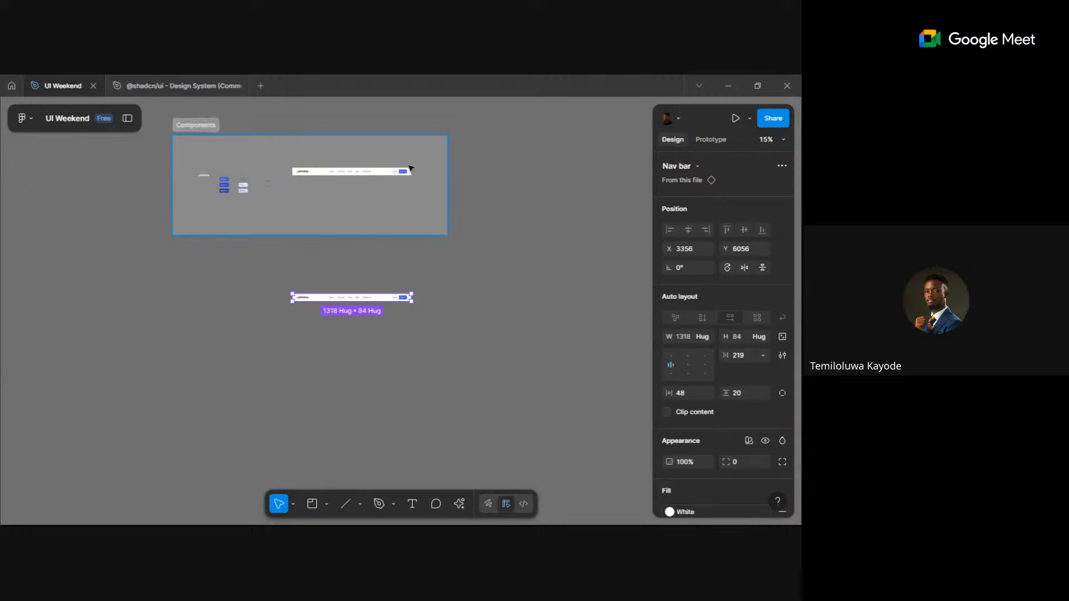
- Set the main Nav bar component's width to 1440 and its horizontal gap between items to Auto
left_click(391, 178)
scroll(390, 174, "up", 5)
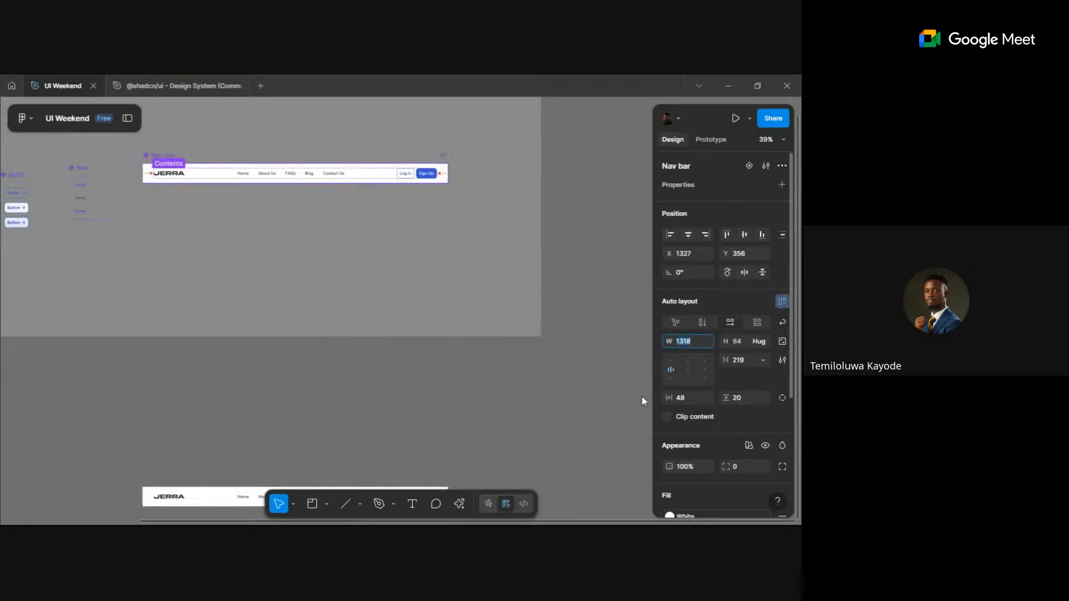
type("1440")
key("Return")
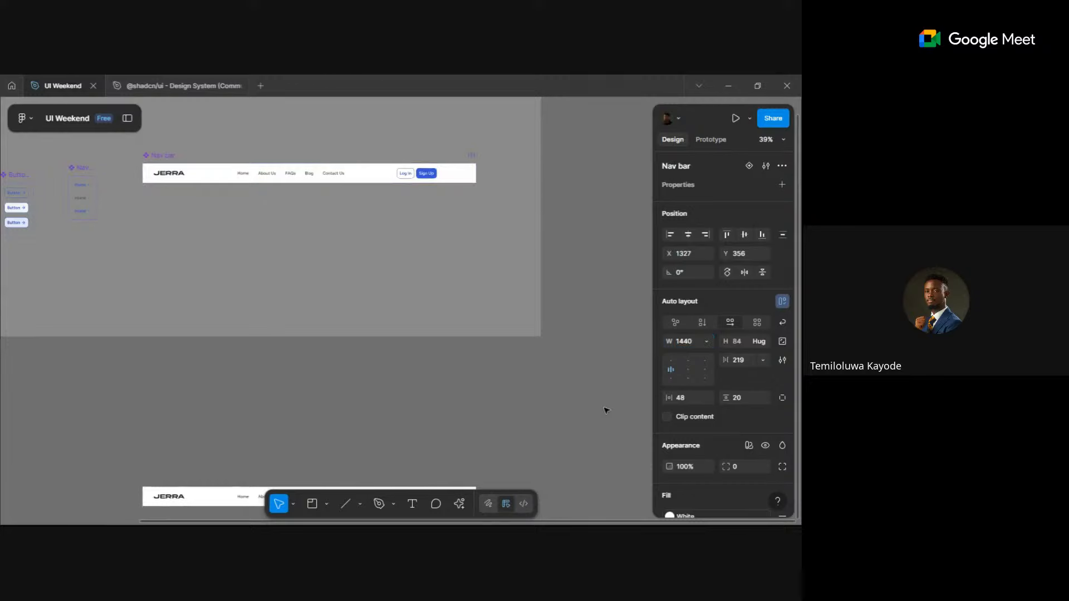
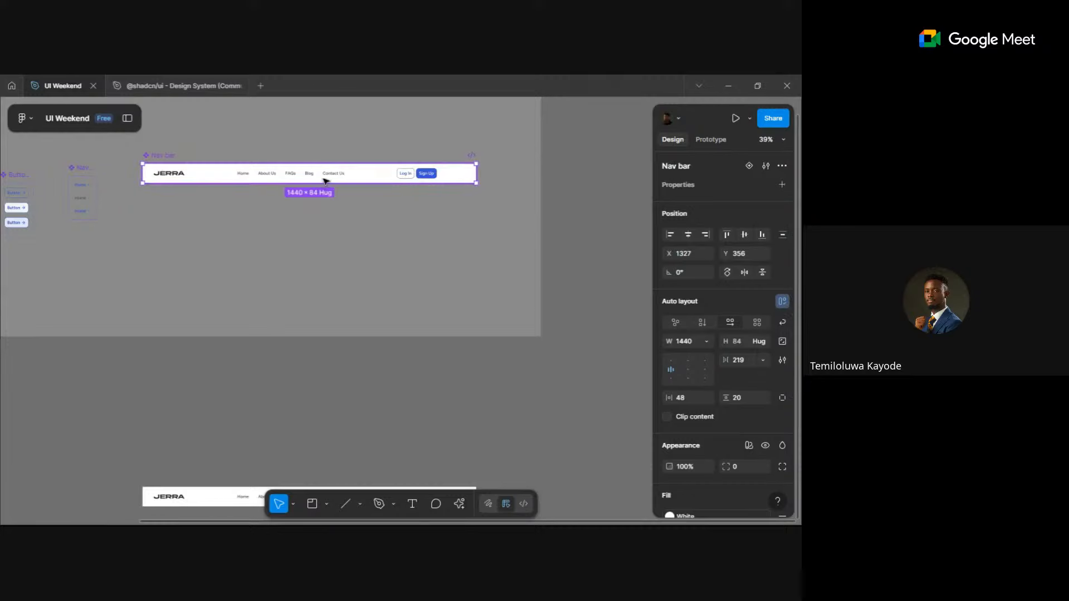
left_click(761, 361)
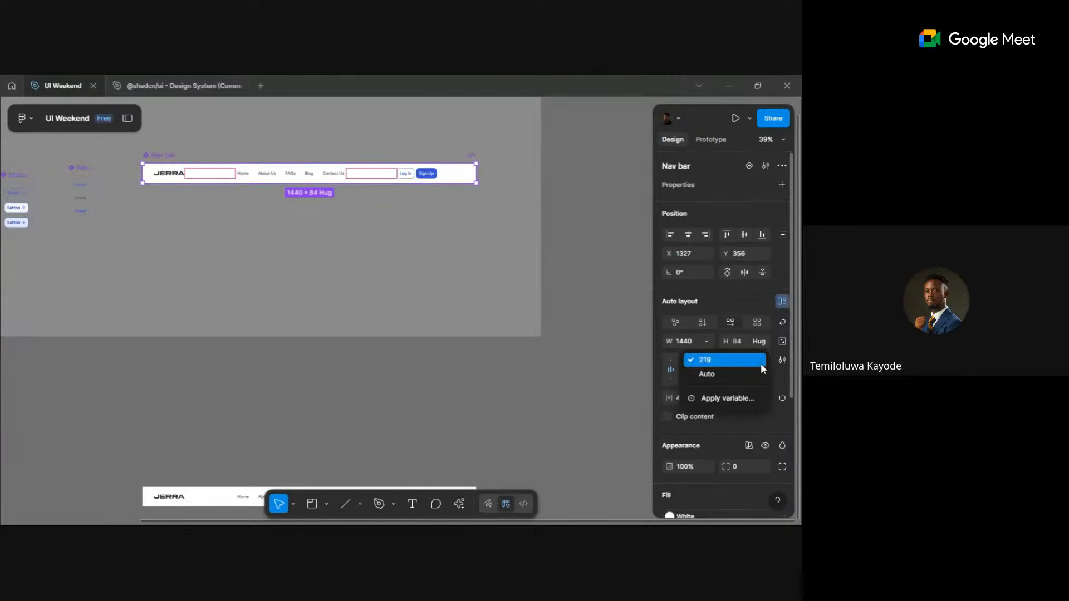
left_click(740, 380)
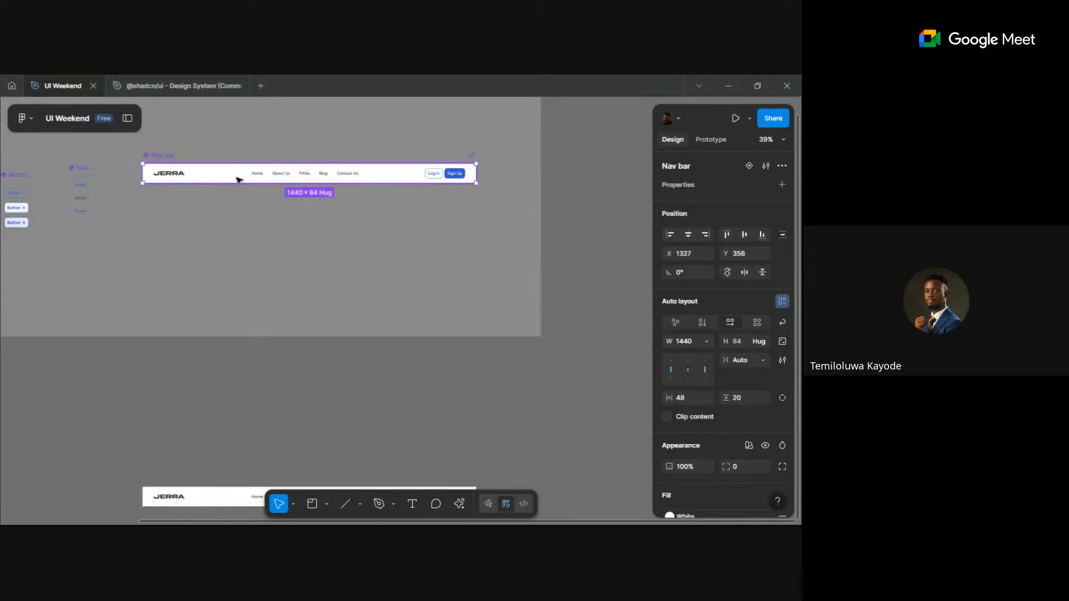
- Test the Nav bar instance's layout by narrowing it from its right edge, and undo the resize
scroll(239, 178, "down", 5)
left_click(243, 314)
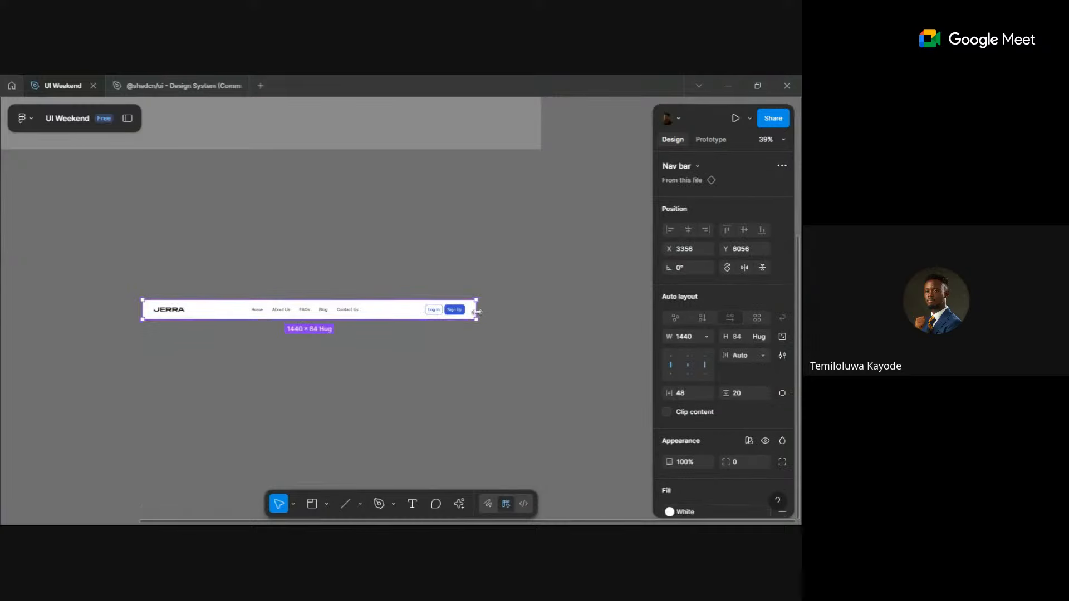
left_click_drag(477, 310, 443, 327)
key("ctrl+z")
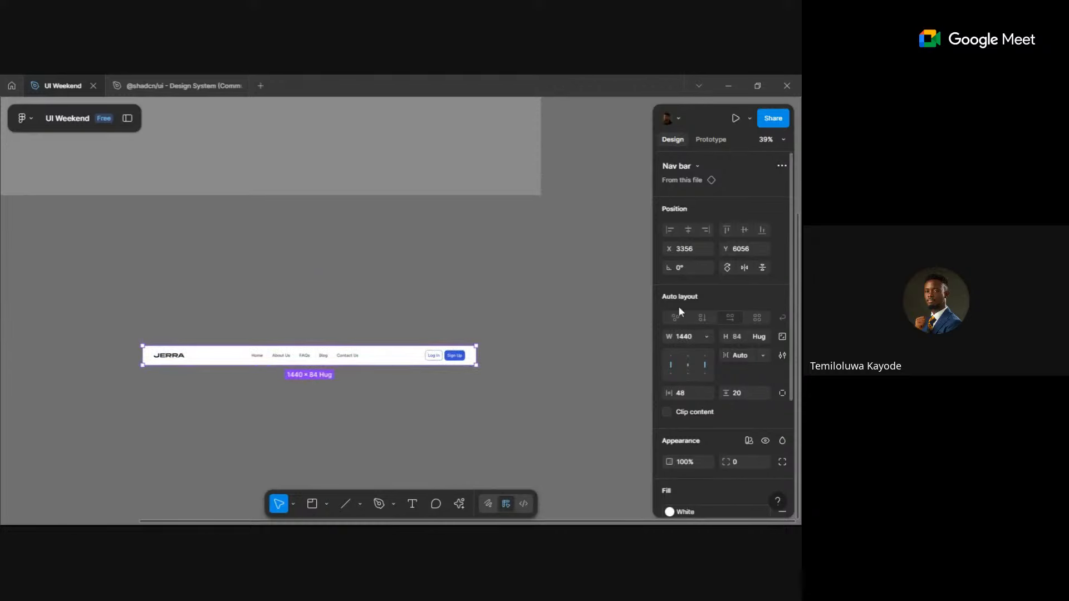
- Measure the distances from the navigation links frame to the edges of the main Nav bar component
scroll(501, 317, "up", 2)
scroll(315, 401, "up", 5)
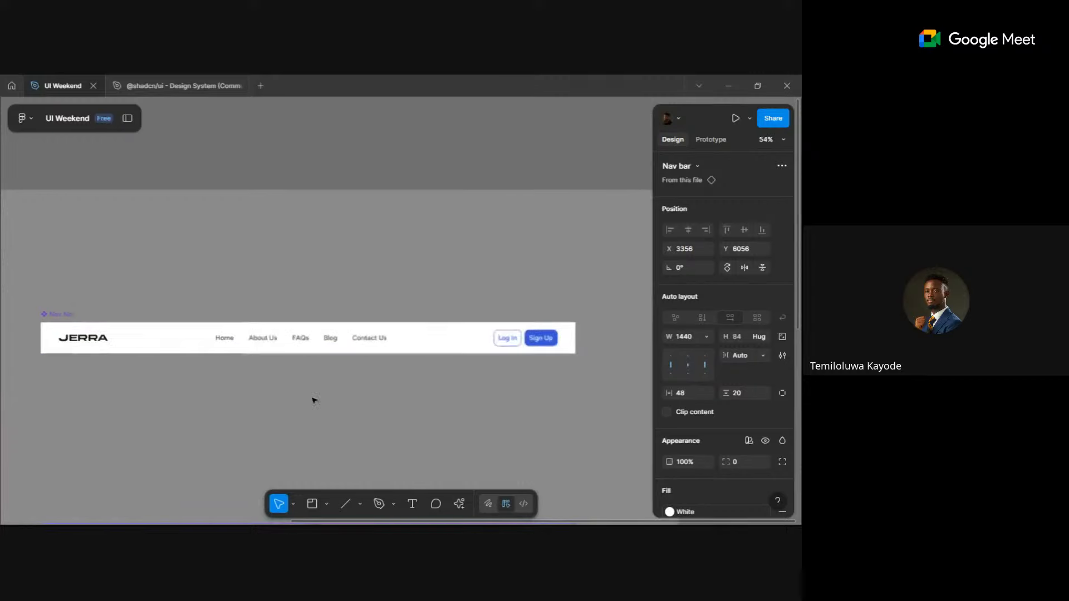
scroll(315, 401, "right", 1)
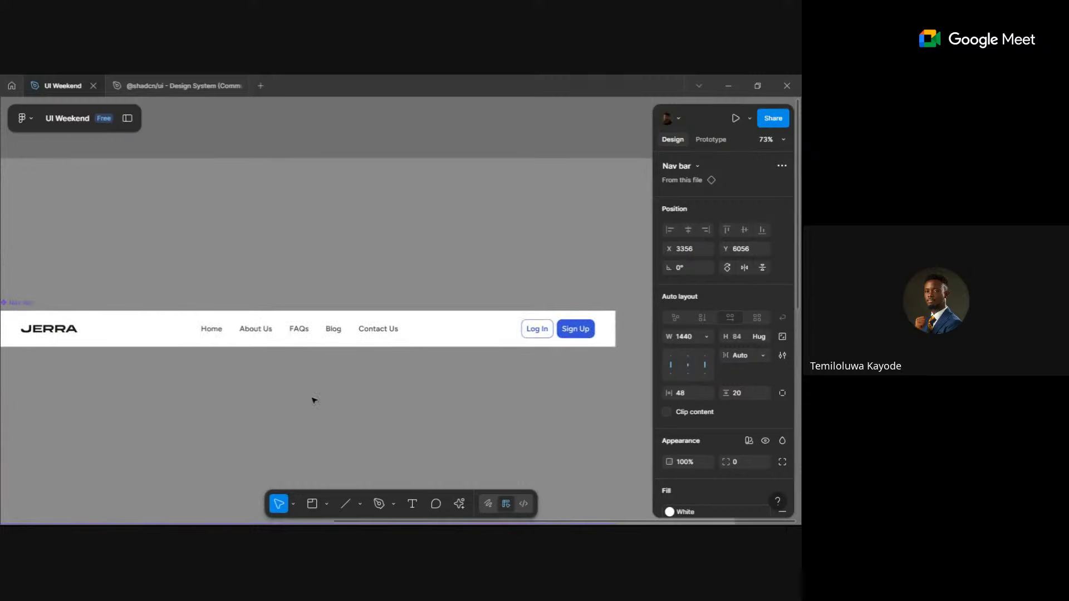
left_click(329, 333)
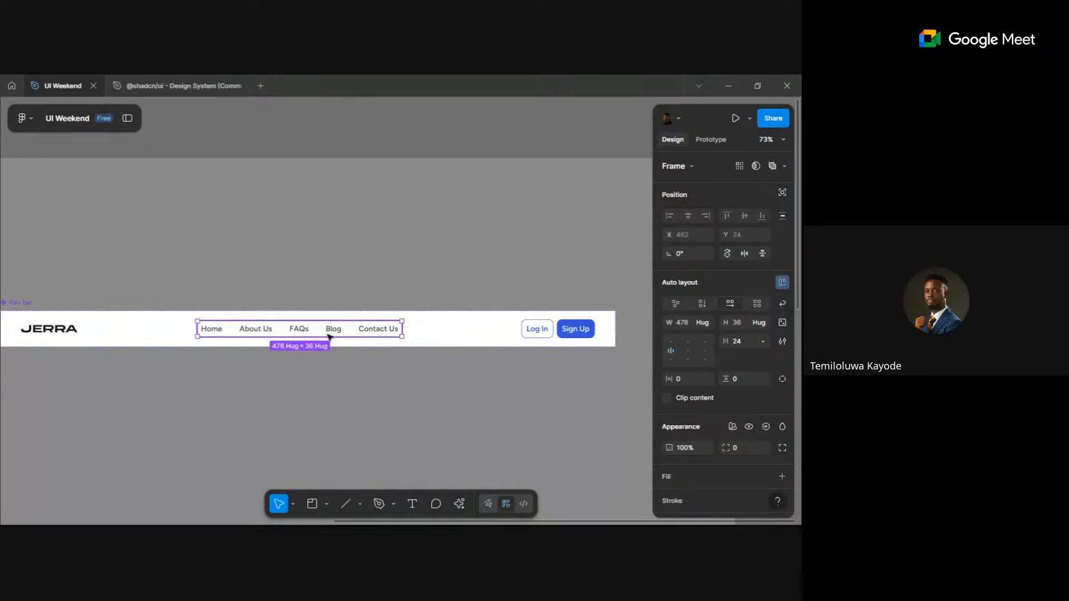
key("alt")
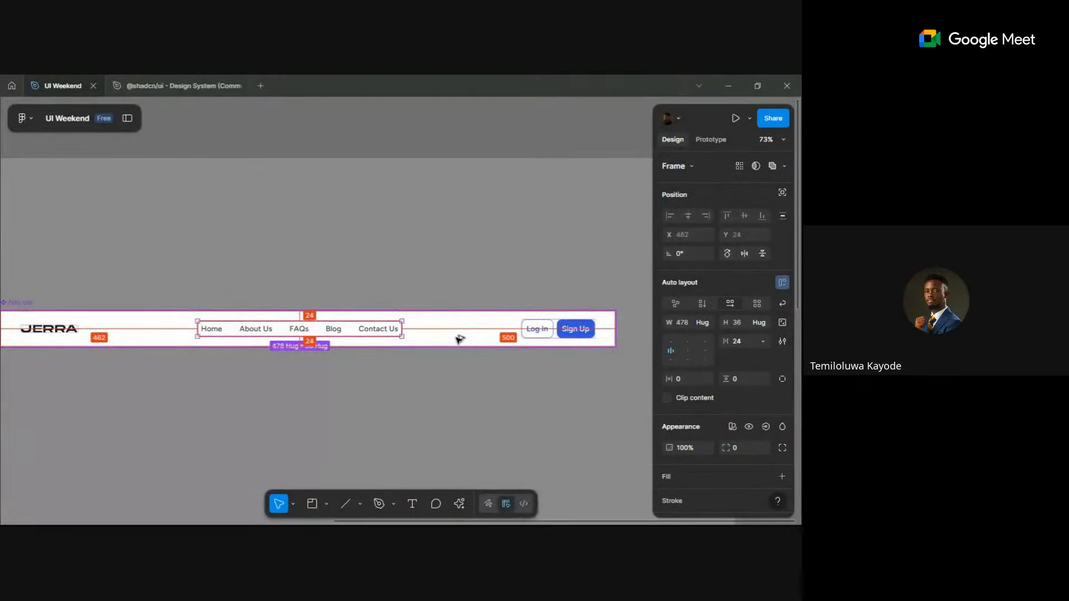
- Compare the logo and button group in the main Nav bar component, and set the JERRA logo text's width to 172
scroll(458, 338, "left", 2)
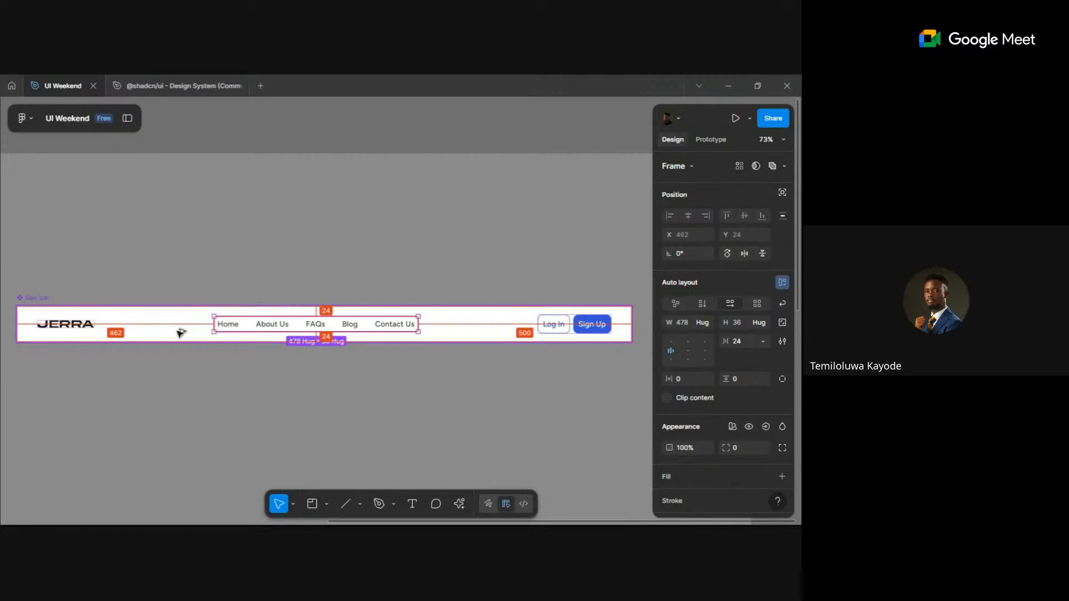
left_click(557, 328)
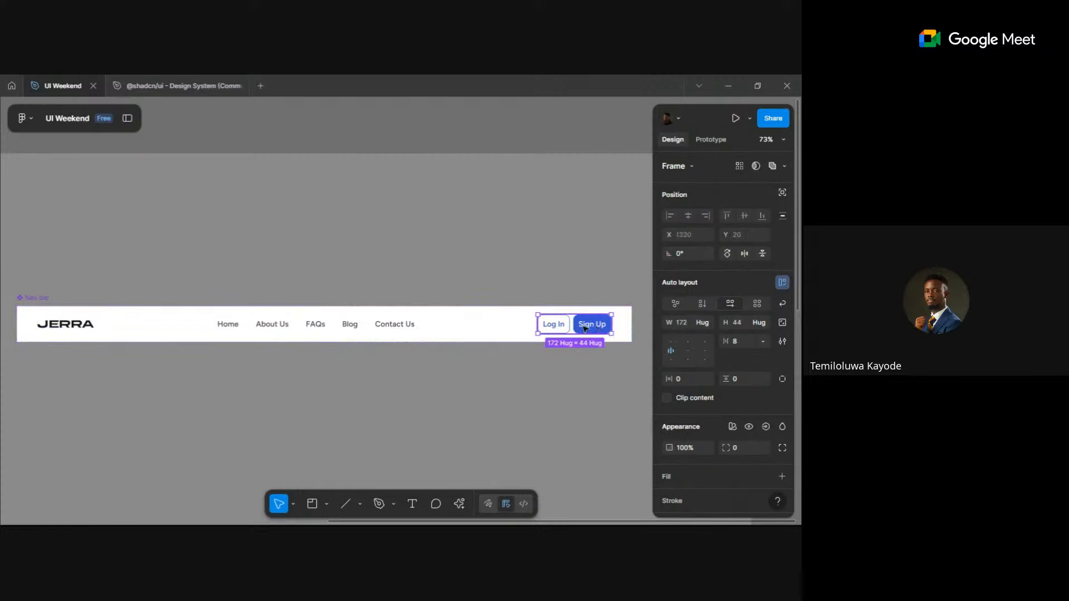
left_click(91, 327)
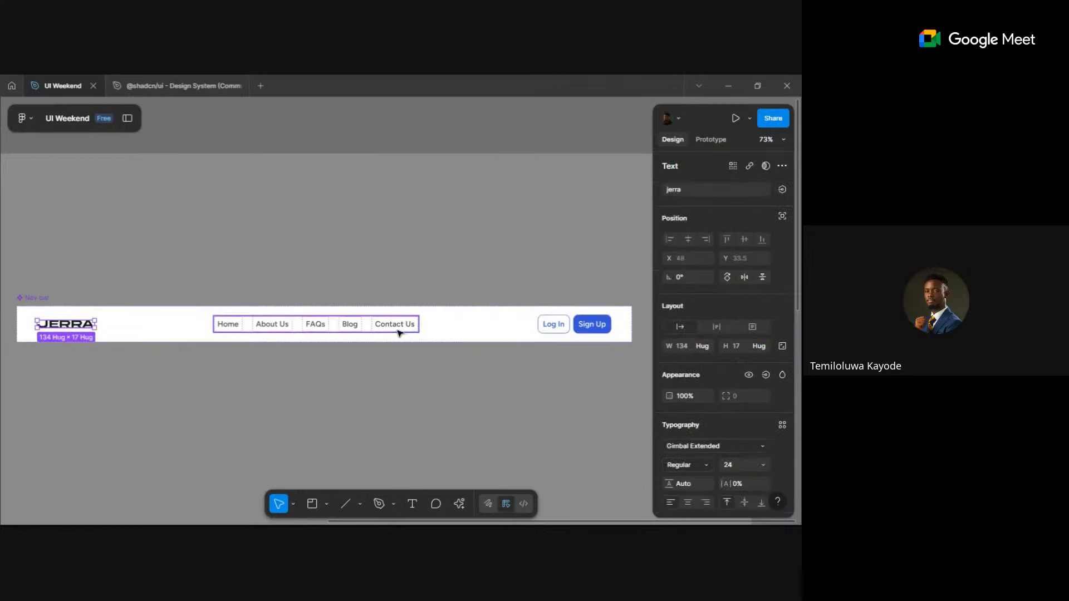
left_click(569, 333)
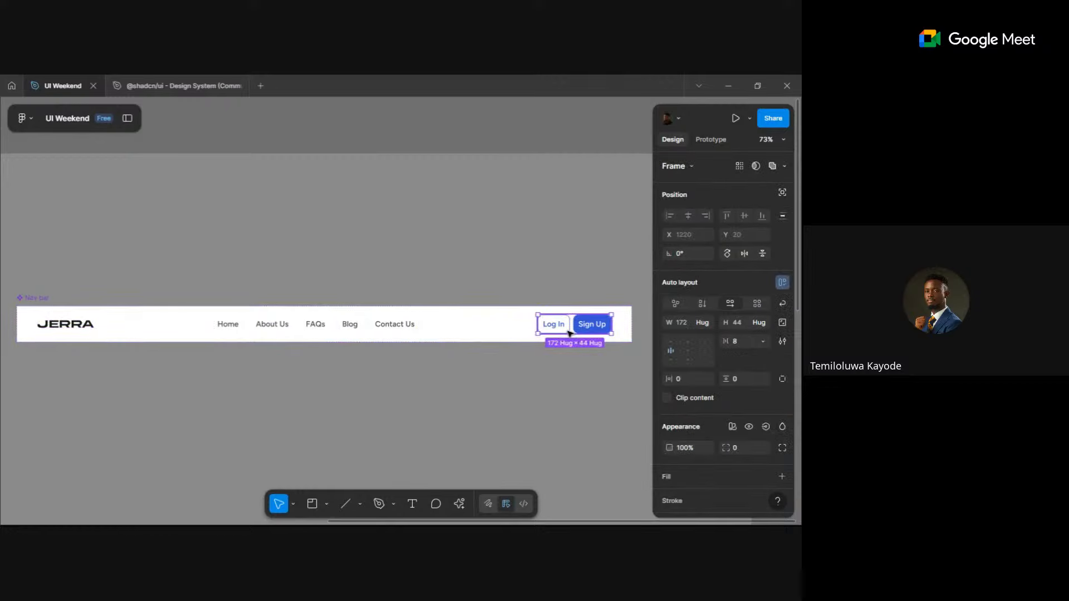
left_click(73, 326)
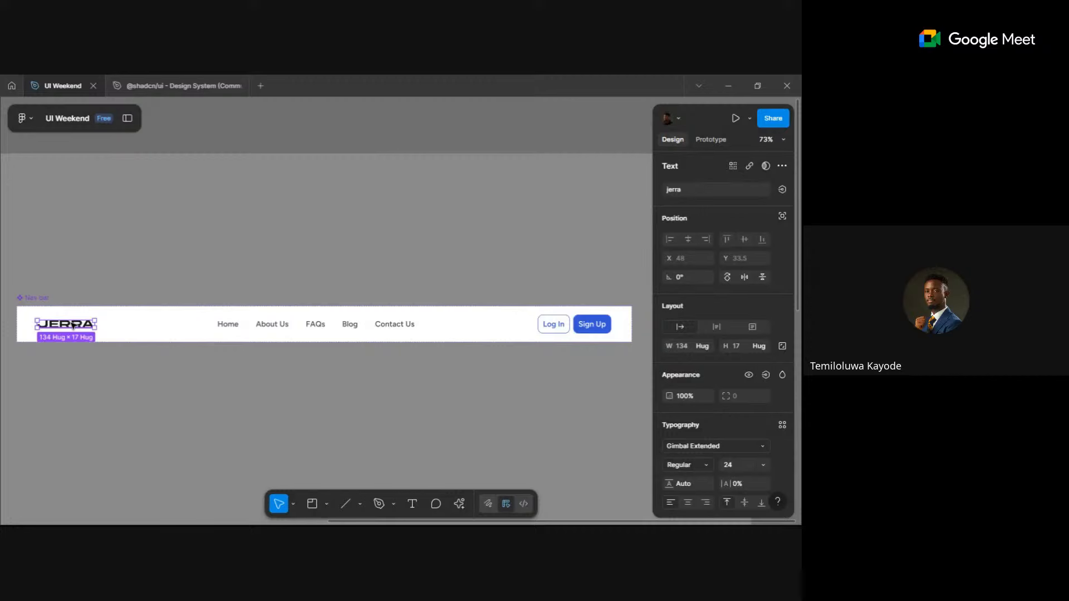
left_click(684, 345)
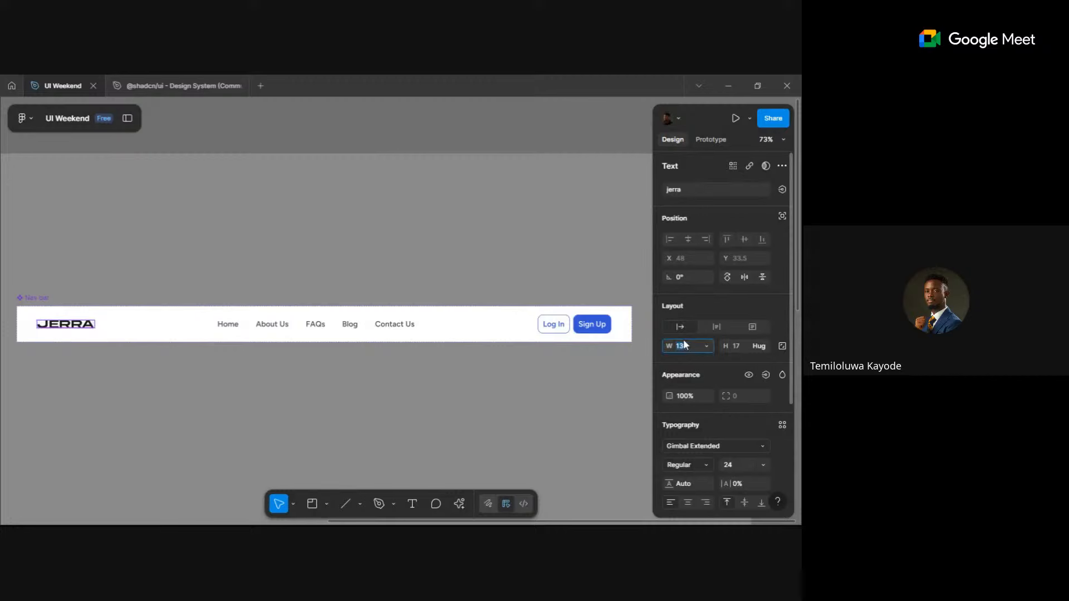
type("172")
key("Return")
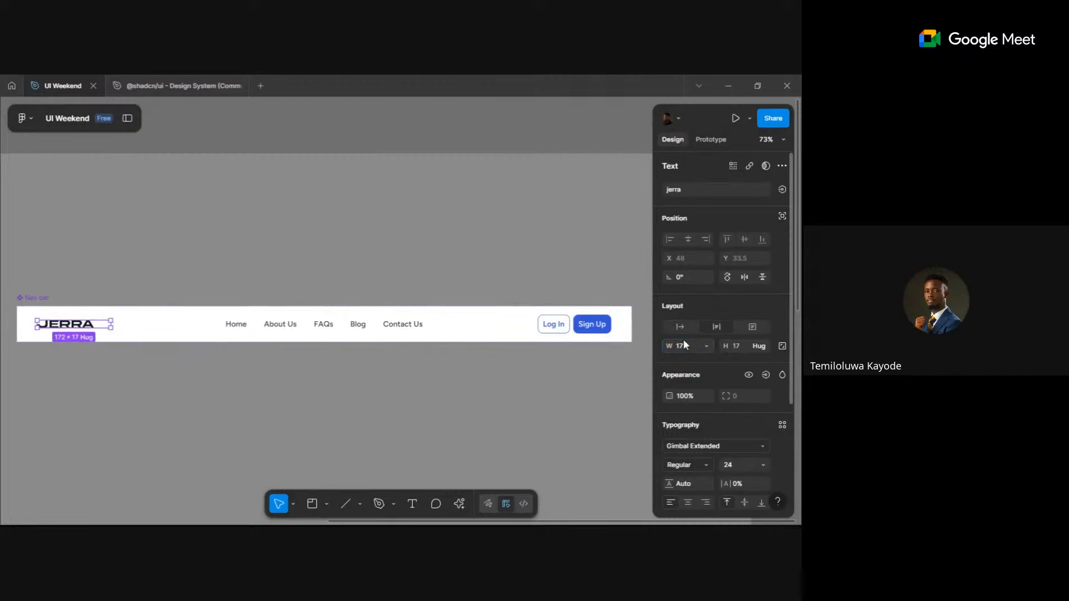
- Remeasure how far the navigation links frame sits from each side of the main Nav bar component, and check the logo's text box
left_click(263, 325)
key("alt")
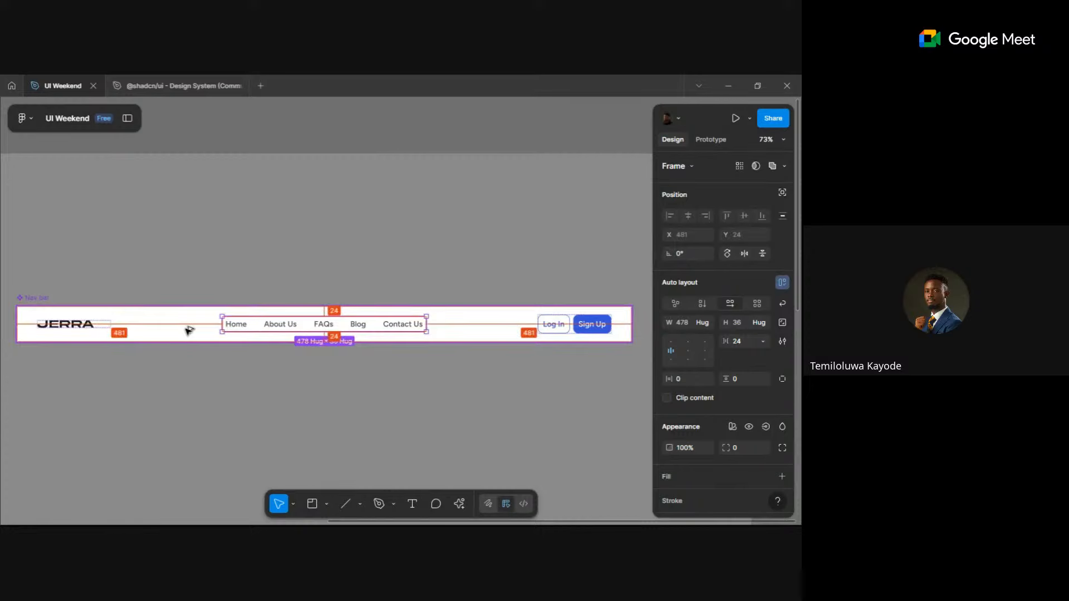
left_click(162, 395)
left_click(61, 323)
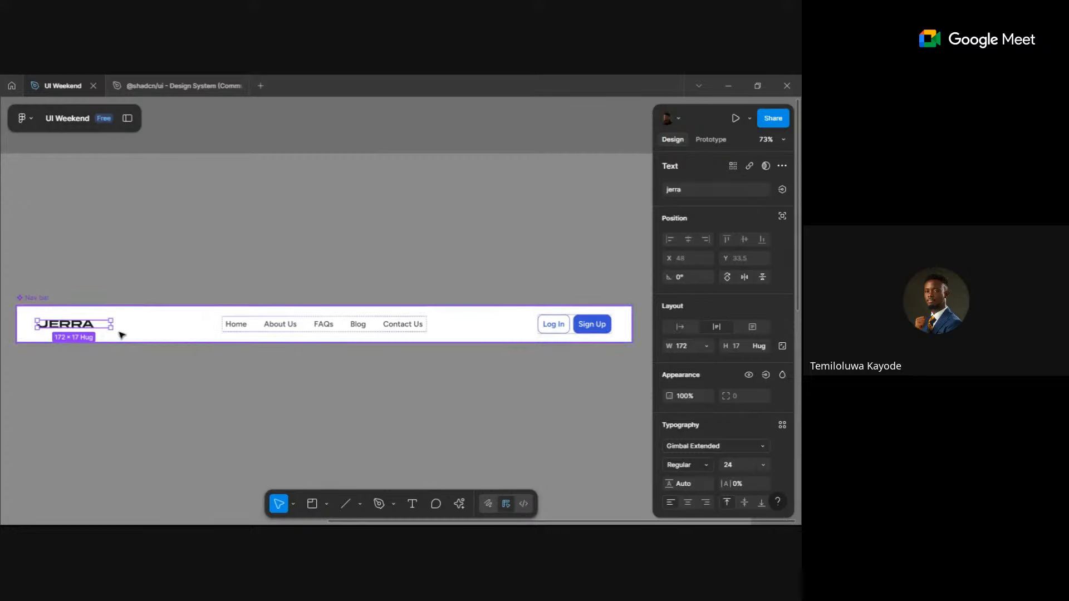
left_click(215, 406)
- Examine the Nav bar instance below the Components section and compare it with the main component
scroll(167, 390, "down", 3)
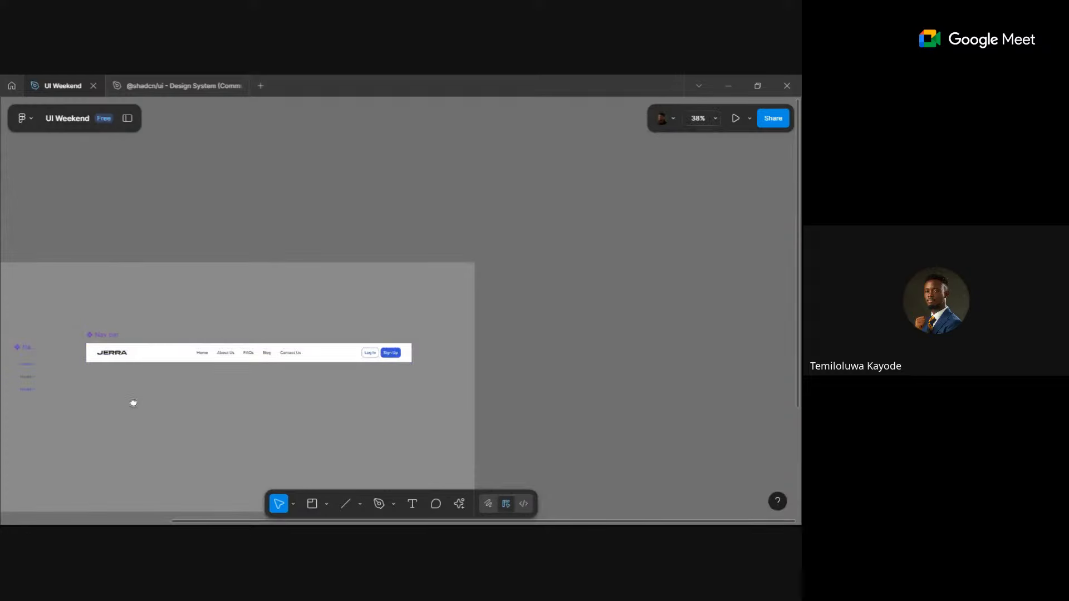
left_click_drag(131, 403, 356, 234)
scroll(354, 235, "down", 4)
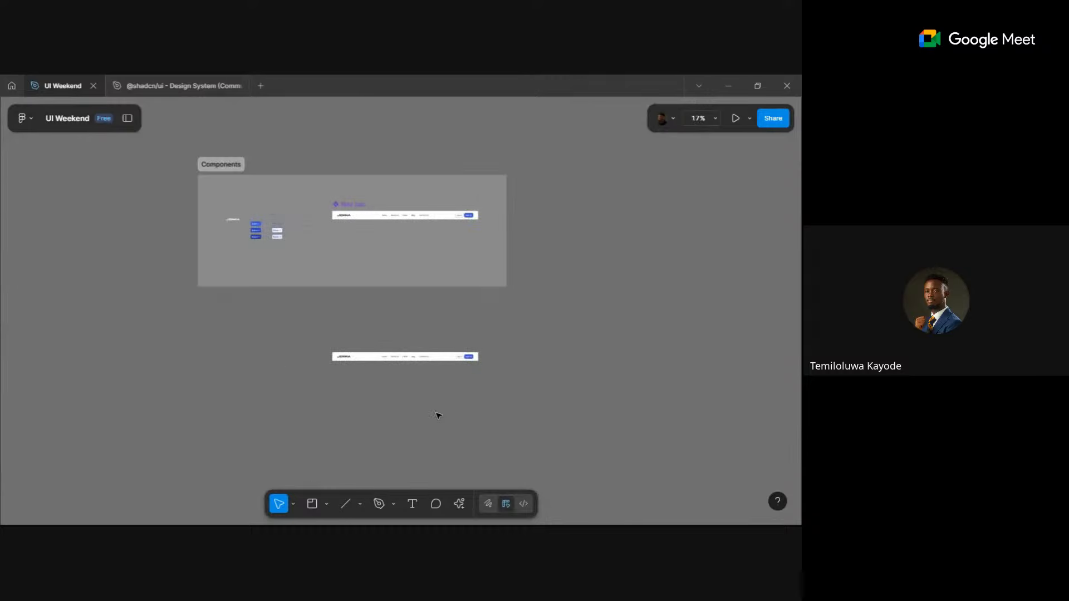
scroll(438, 415, "up", 3)
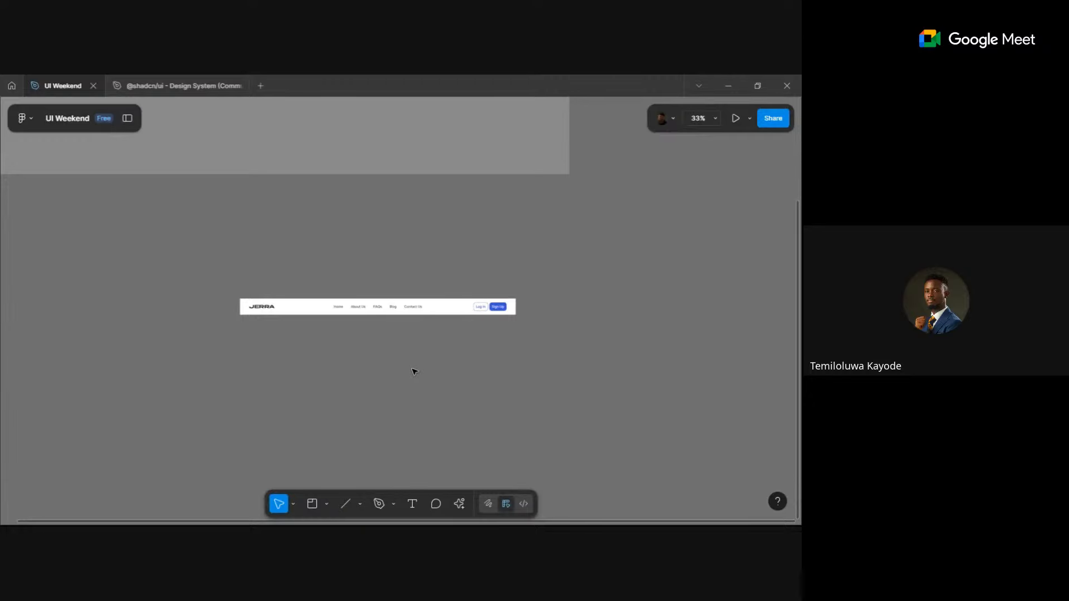
left_click(334, 303)
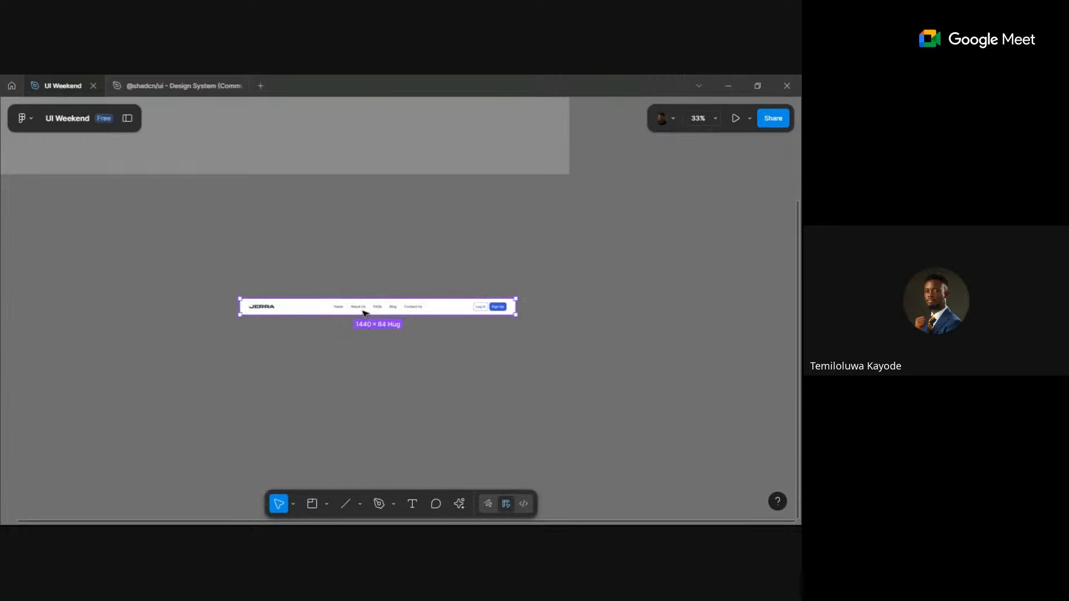
left_click(398, 403)
scroll(398, 402, "down", 3)
scroll(398, 402, "up", 5)
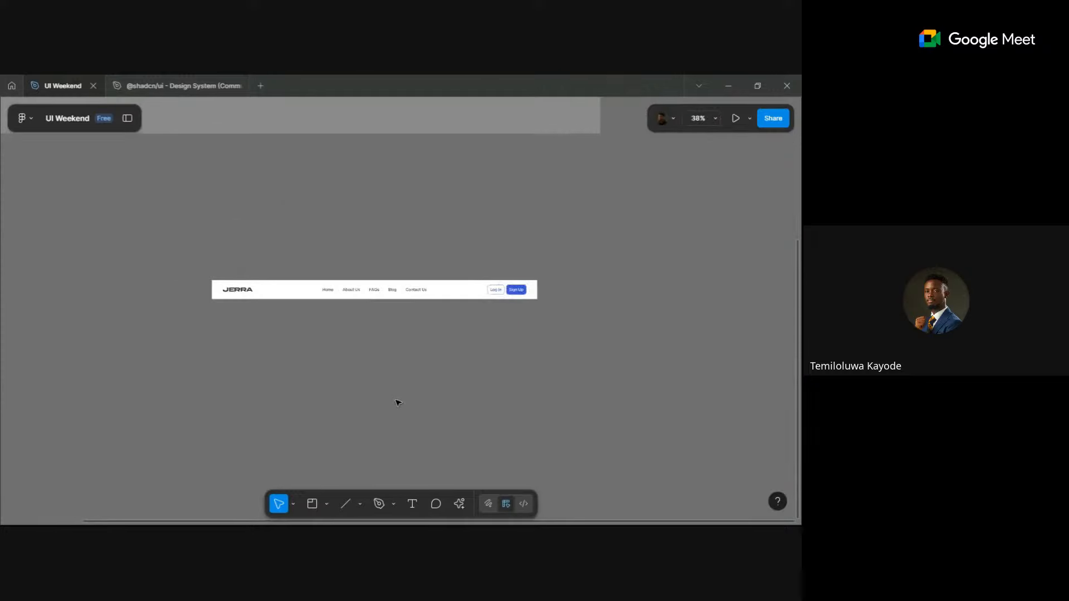
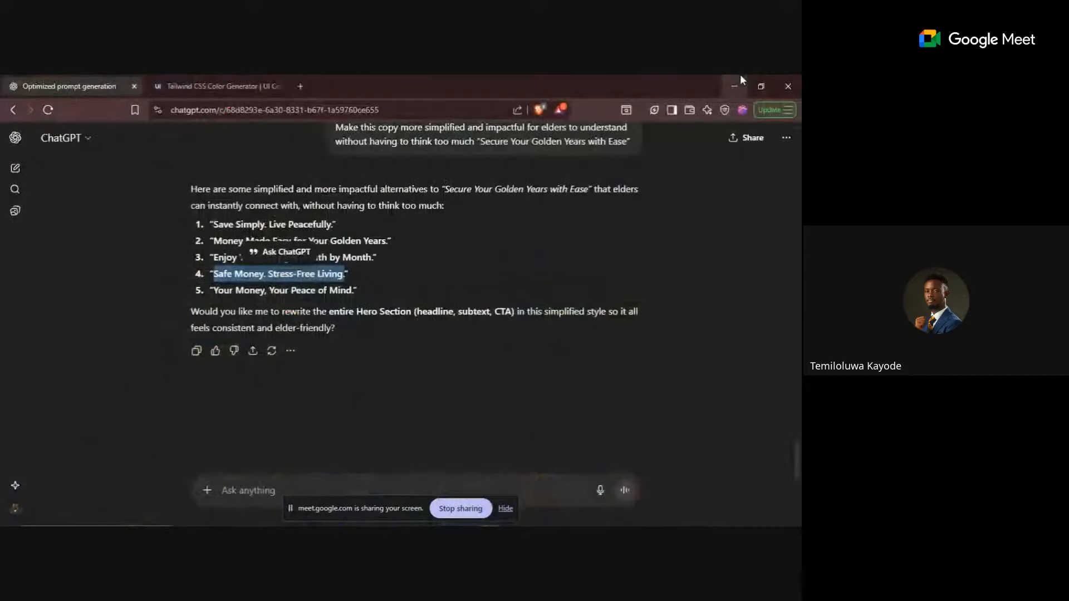
- Review the landing page copy in the ChatGPT conversation, from the Hero Section to the simplified headline alternatives
scroll(355, 335, "up", 4)
scroll(369, 322, "up", 10)
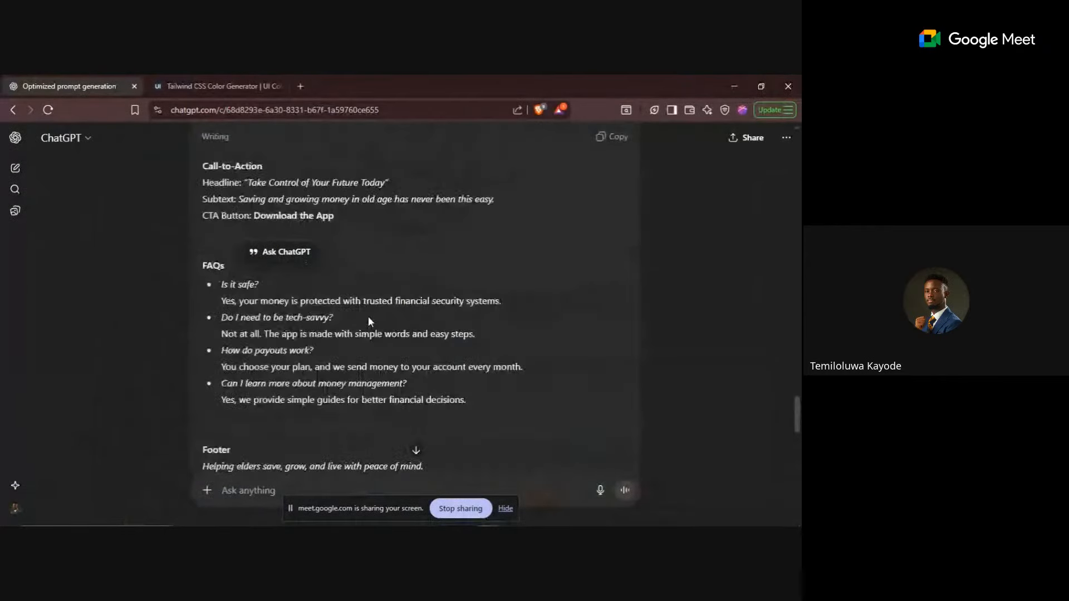
scroll(382, 288, "up", 8)
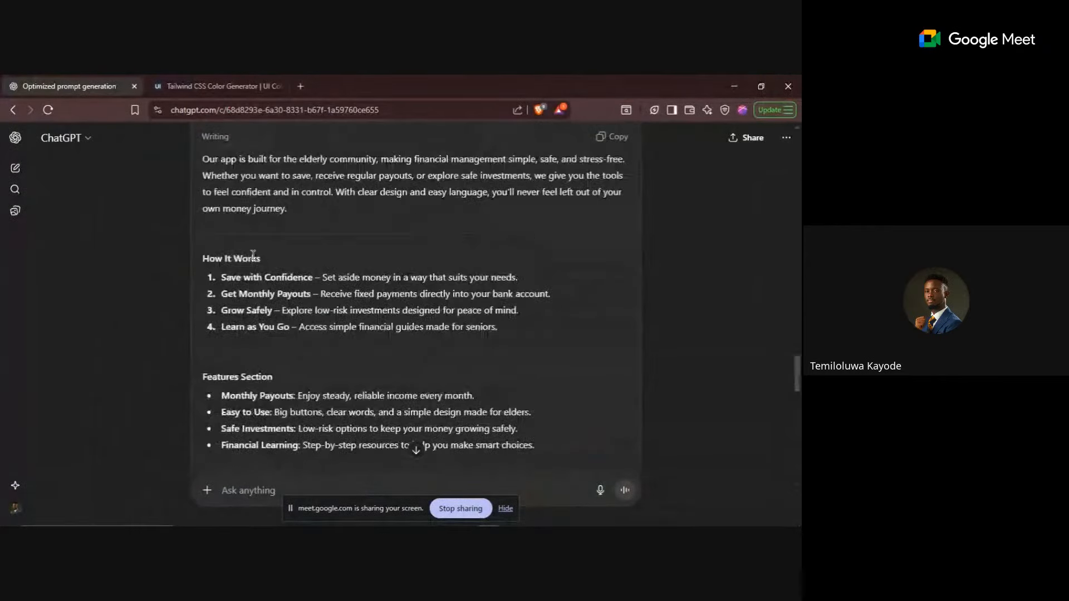
scroll(281, 307, "down", 1)
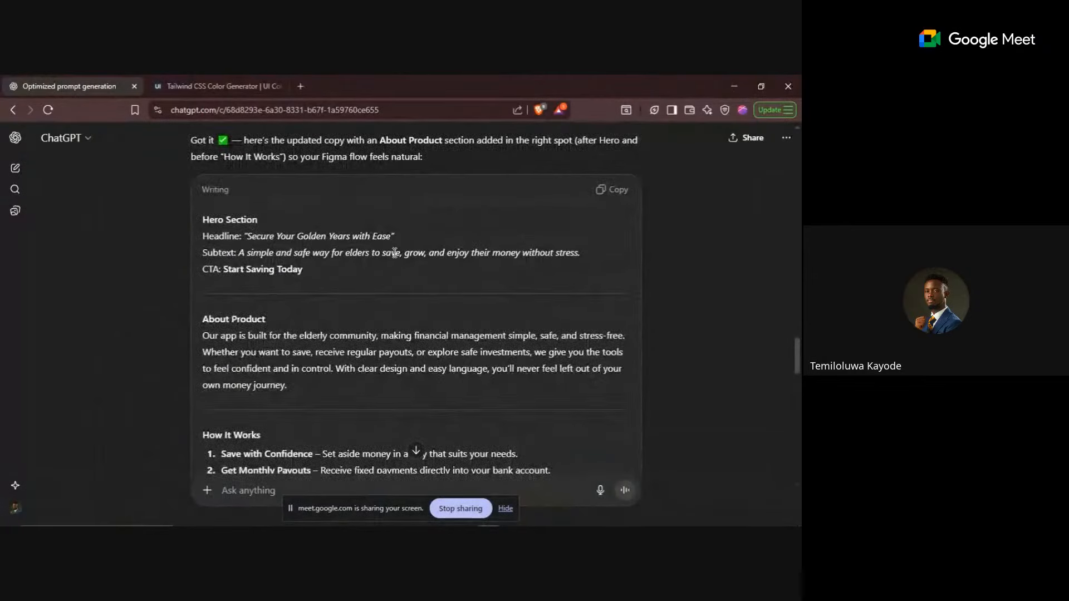
scroll(395, 254, "down", 20)
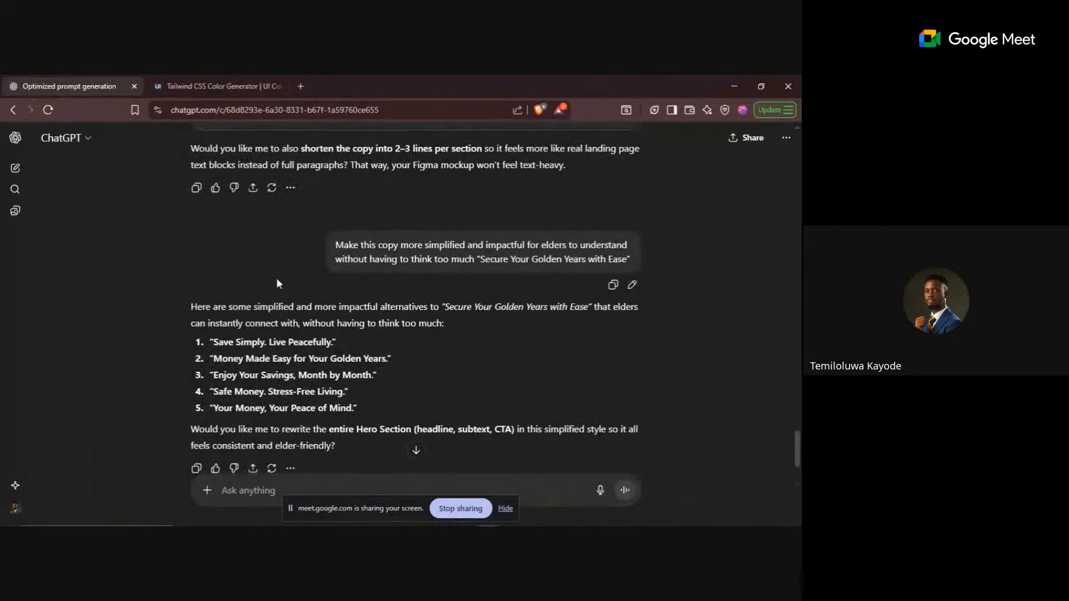
scroll(276, 281, "down", 1)
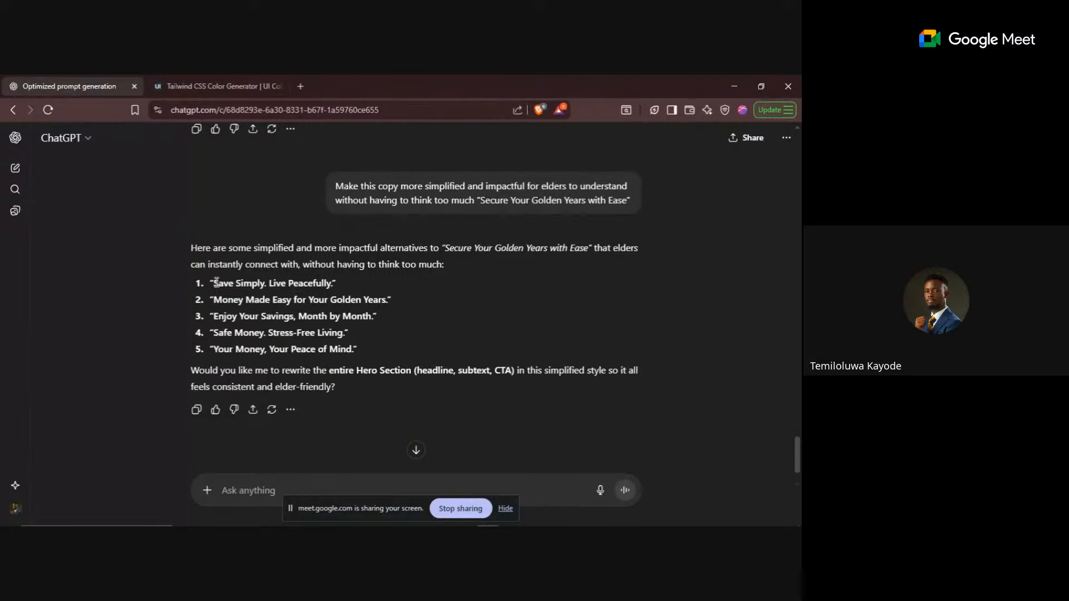
- Compare the suggested headlines and copy "Money Made Easy for Your Golden Years." from the ChatGPT reply
left_click_drag(214, 283, 228, 284)
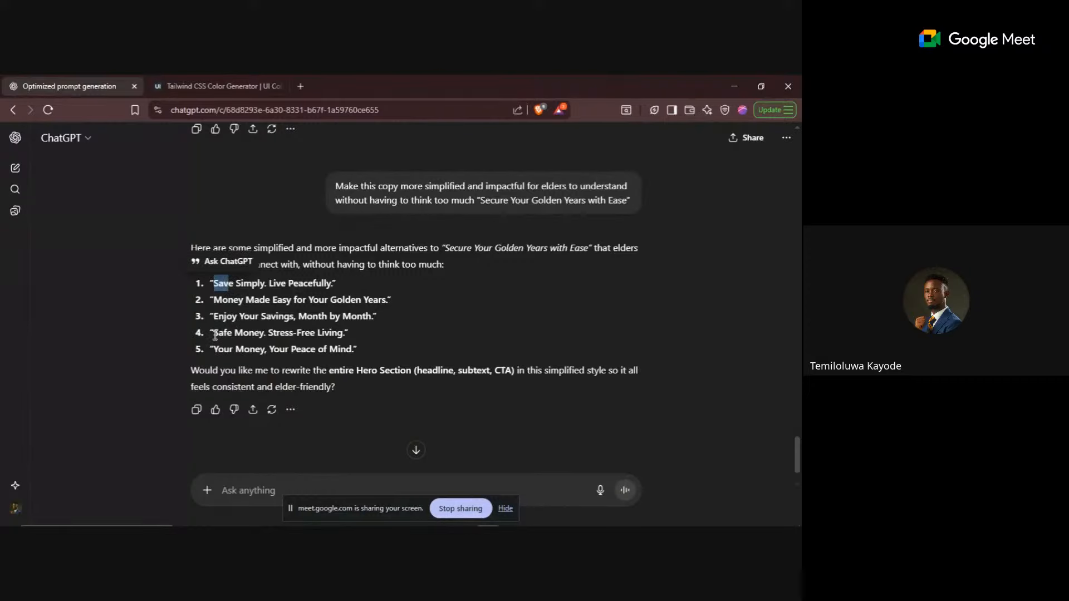
left_click_drag(216, 335, 349, 333)
left_click_drag(214, 283, 332, 285)
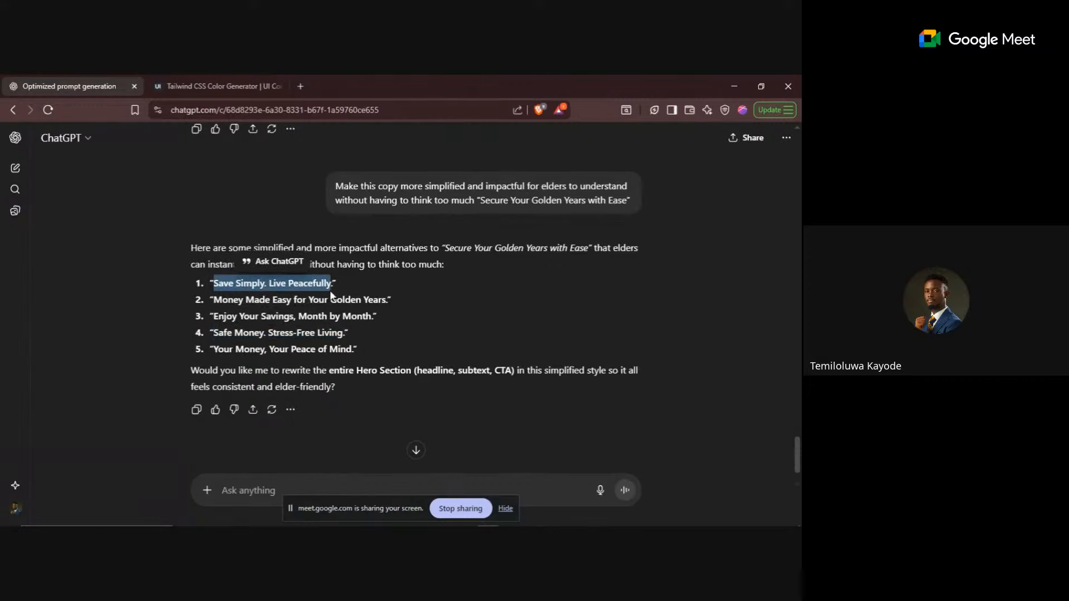
left_click(440, 311)
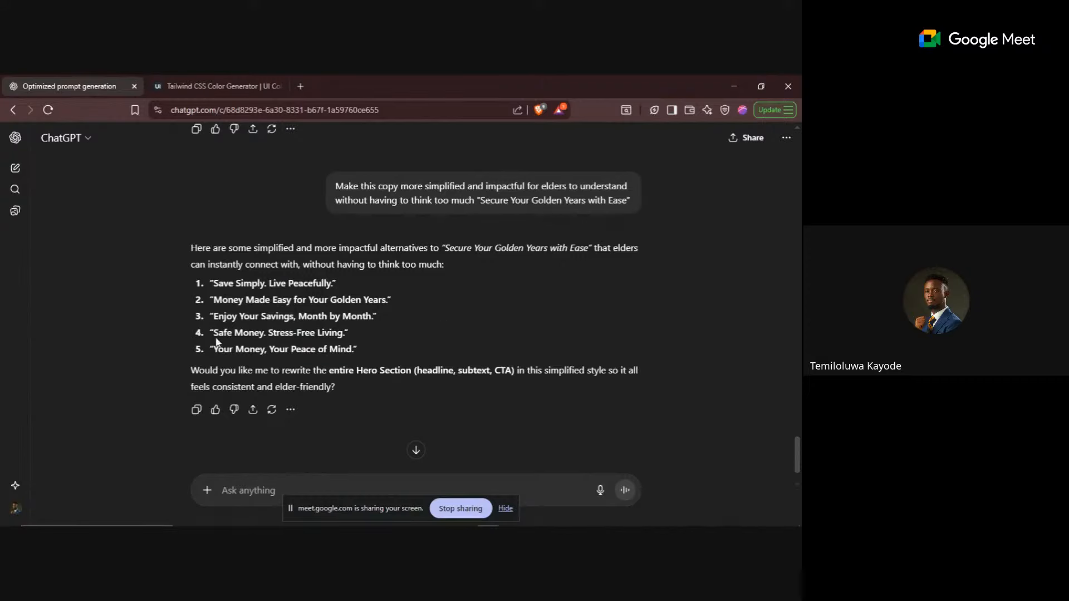
left_click_drag(214, 299, 389, 305)
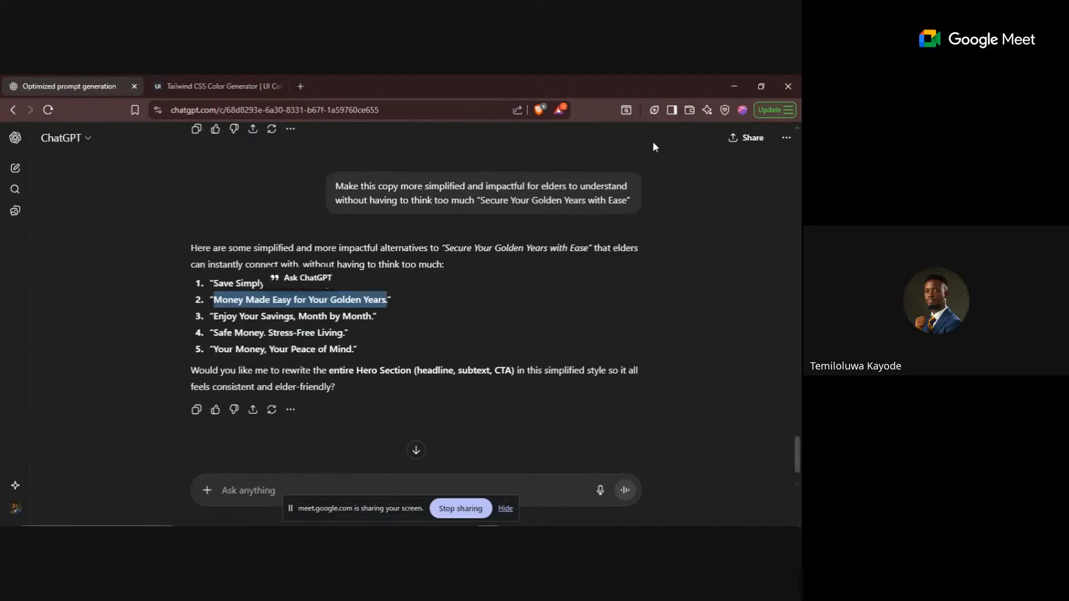
- Switch to Figma and add the text "Money Made Easy for Your Golden Years." on the canvas below the Nav bar instance
left_click(513, 510)
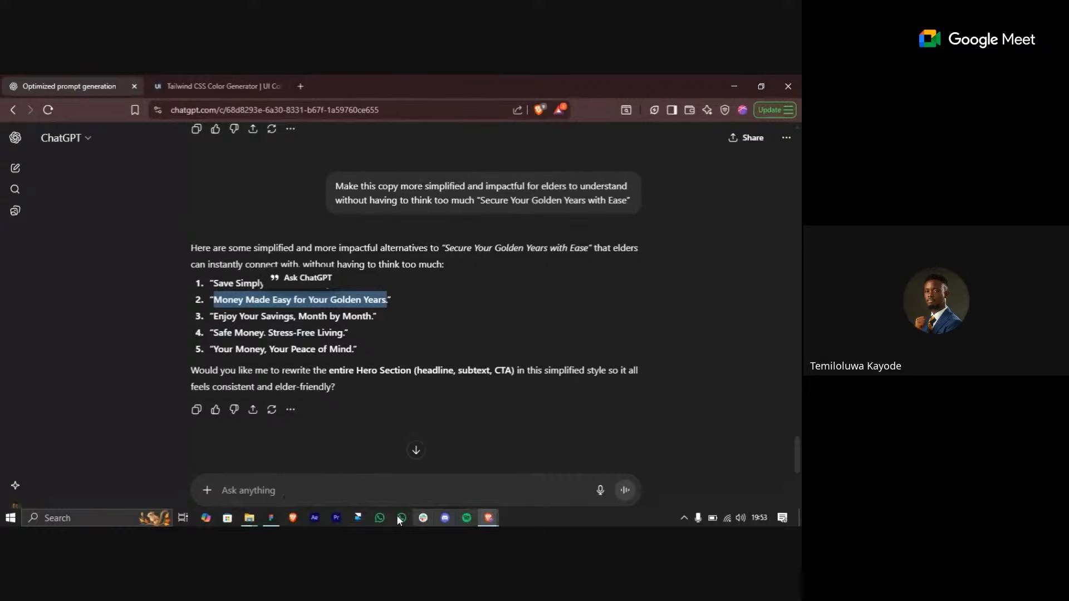
left_click(271, 518)
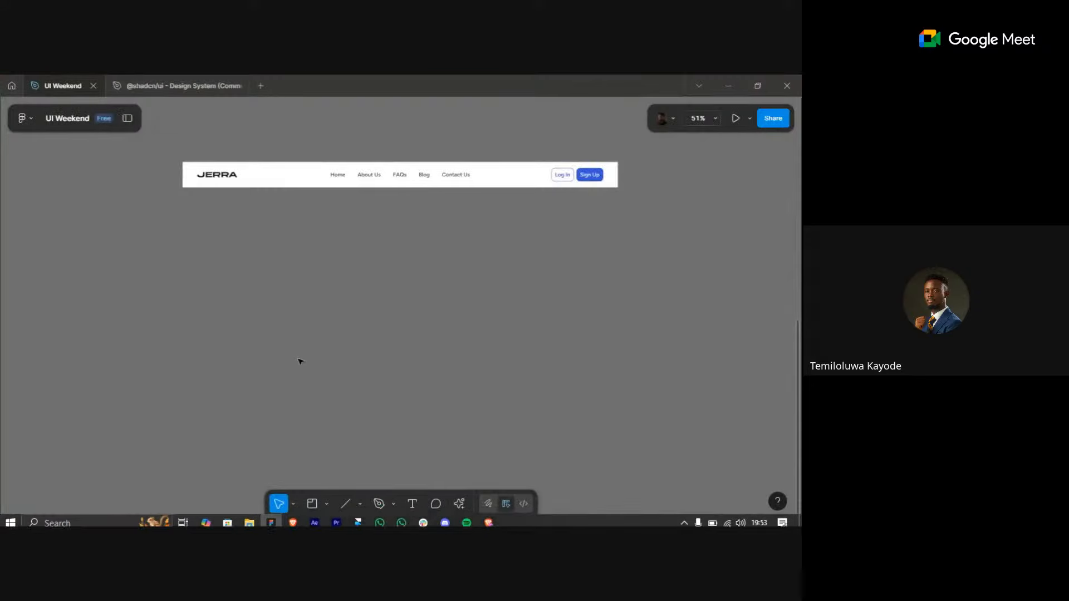
scroll(361, 274, "down", 1)
scroll(356, 289, "down", 2, "ctrl")
scroll(357, 288, "up", 4, "ctrl")
left_click_drag(355, 288, 368, 314)
left_click(413, 504)
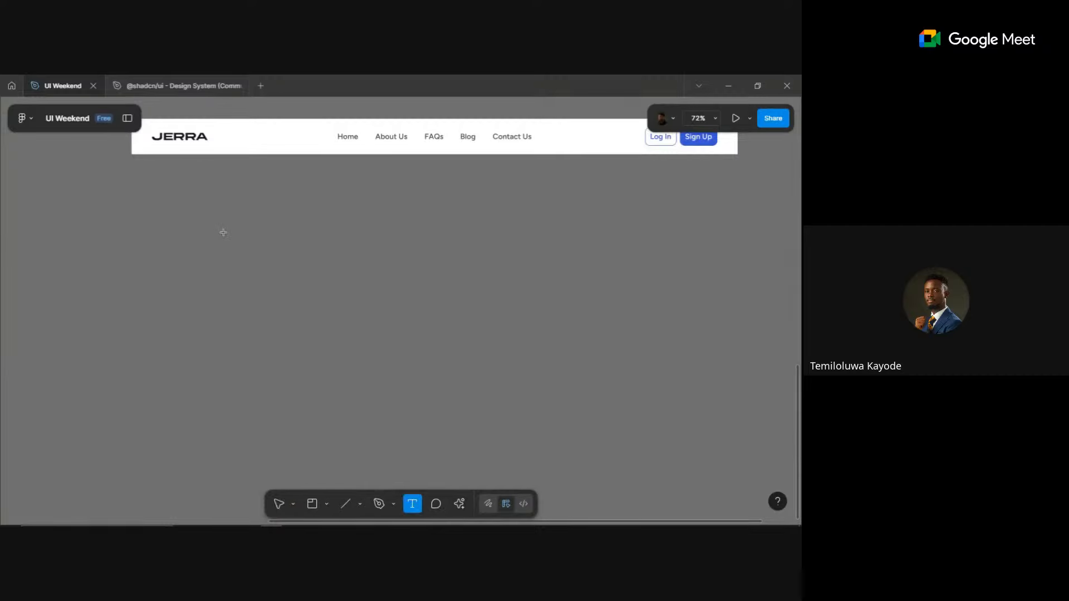
left_click(215, 258)
type("Money Made Easy For Your Golden Years")
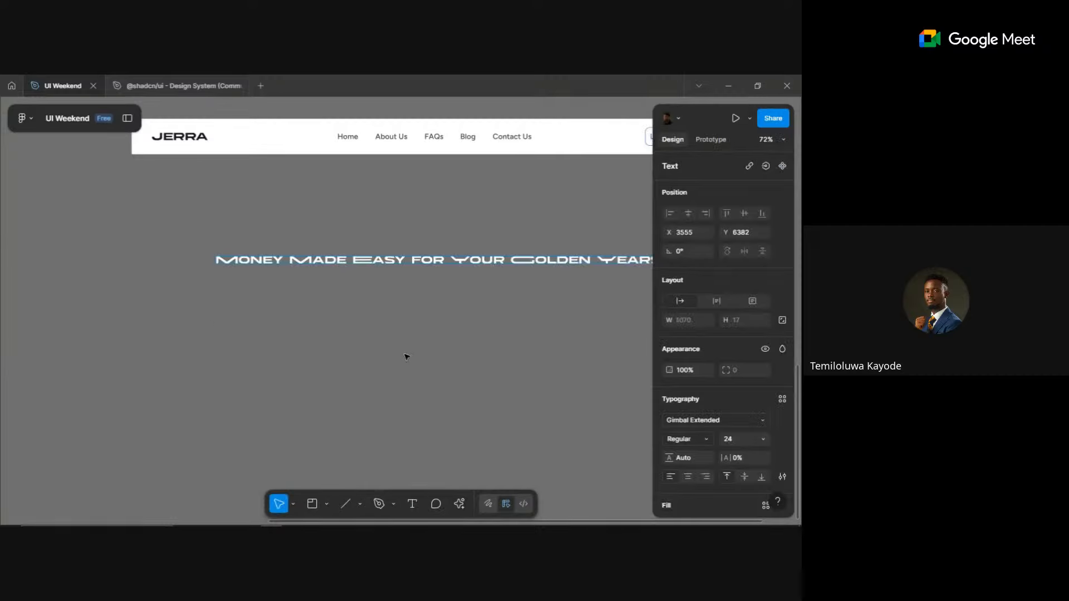
scroll(446, 355, "right", 5)
key("Escape")
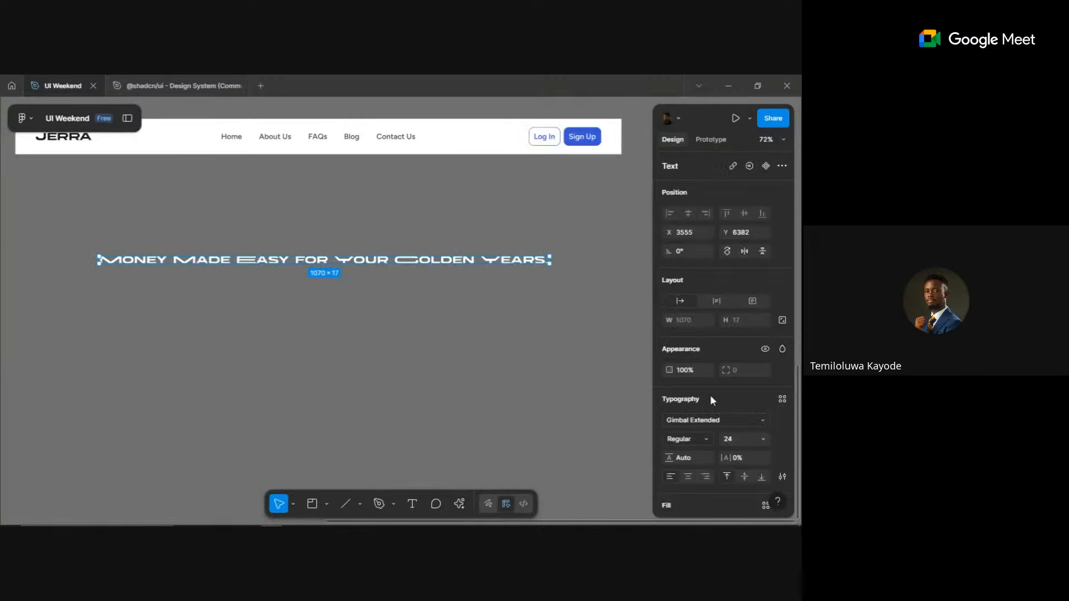
- Apply the h1 text style (48/48) to the headline text
left_click(782, 400)
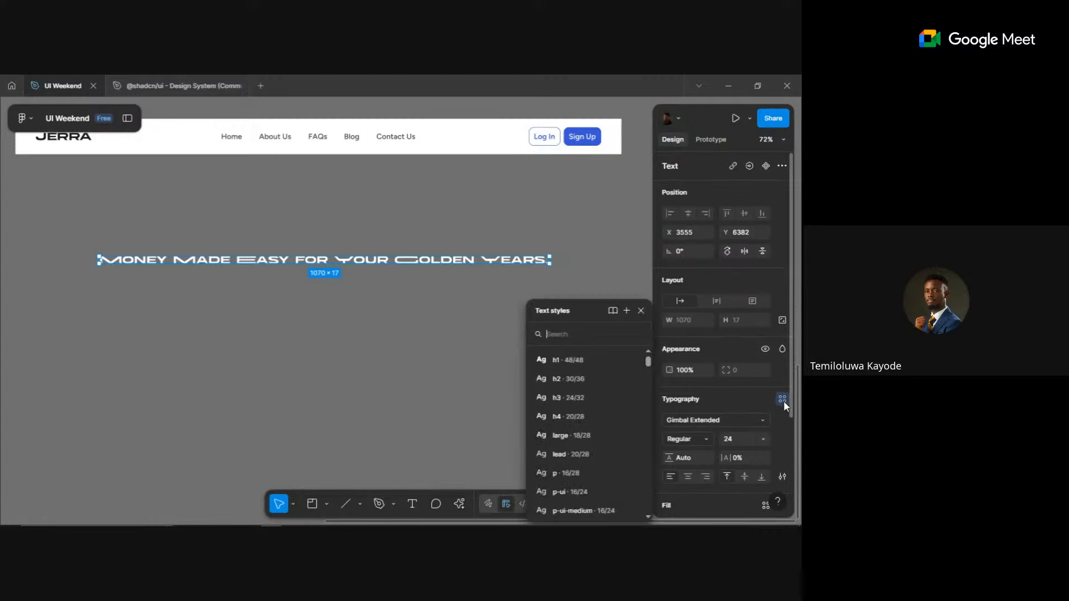
left_click(583, 363)
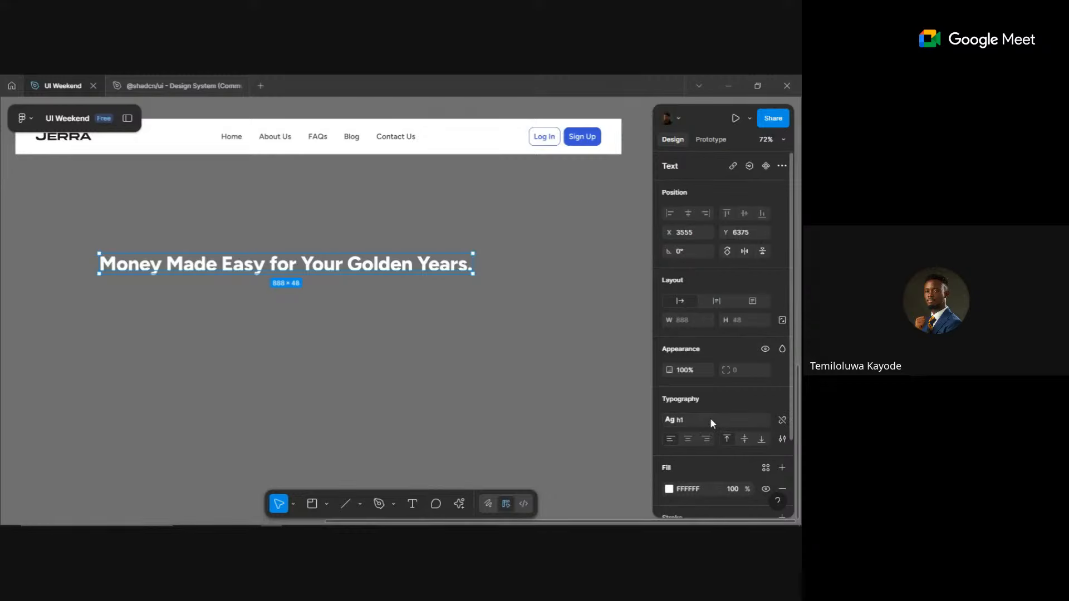
left_click(680, 424)
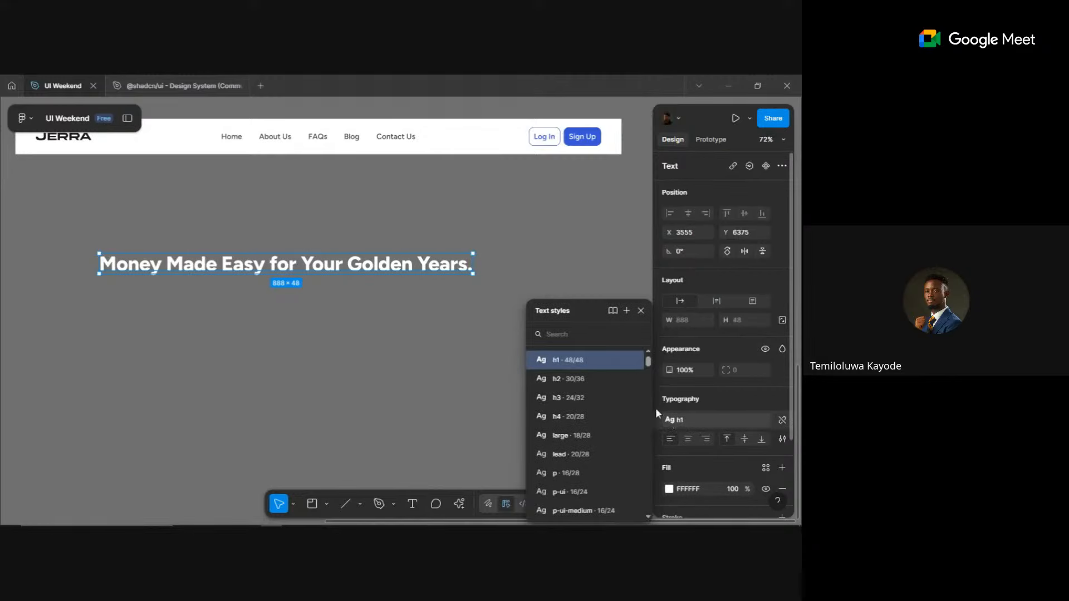
left_click(587, 363)
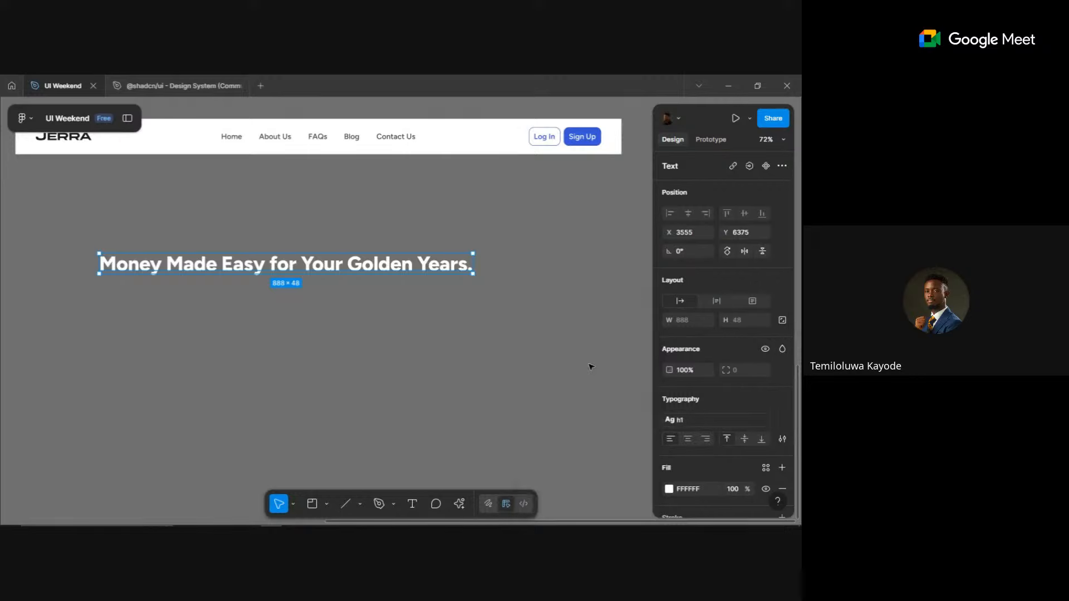
- Detach the text style from the headline and narrow its text box to about 484 wide so it wraps onto two lines
left_click(782, 420)
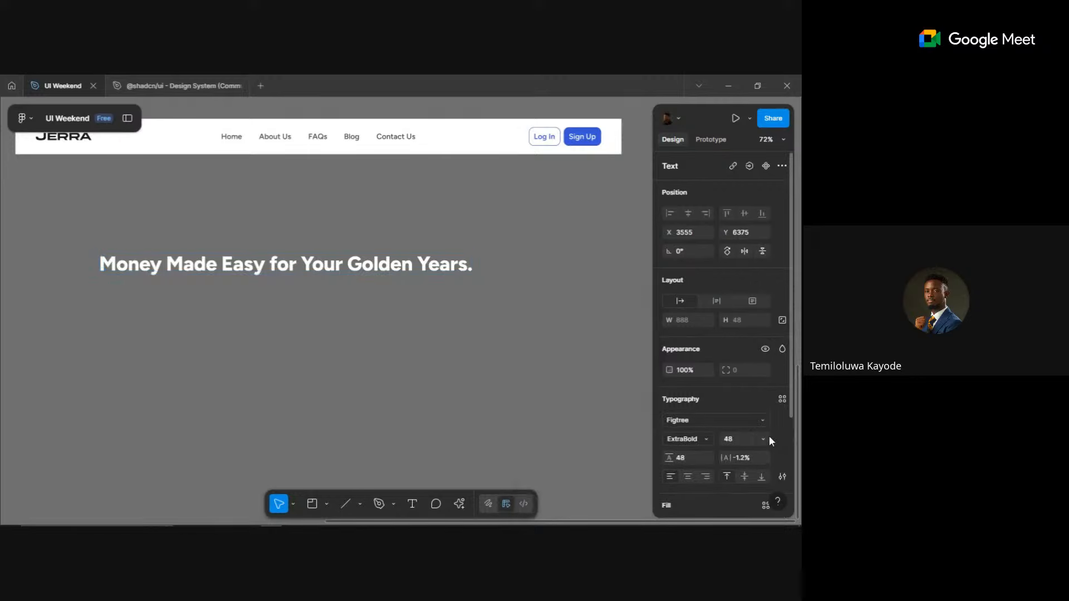
left_click_drag(474, 266, 303, 267)
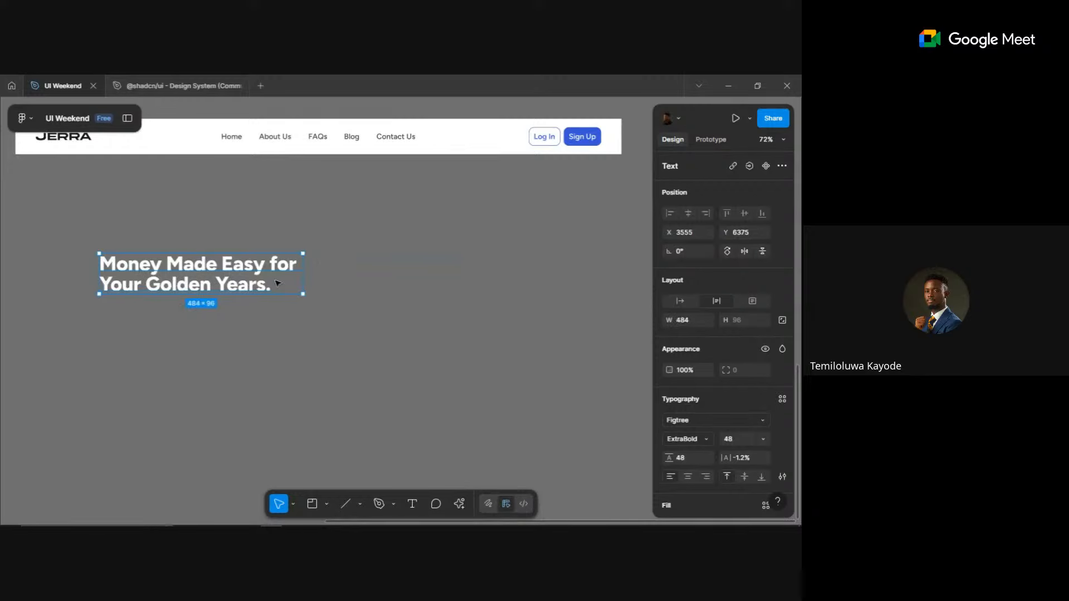
- Remove the full stop at the end of the headline so it reads "Money Made Easy for Your Golden Years"
double_click(240, 289)
left_click(271, 287)
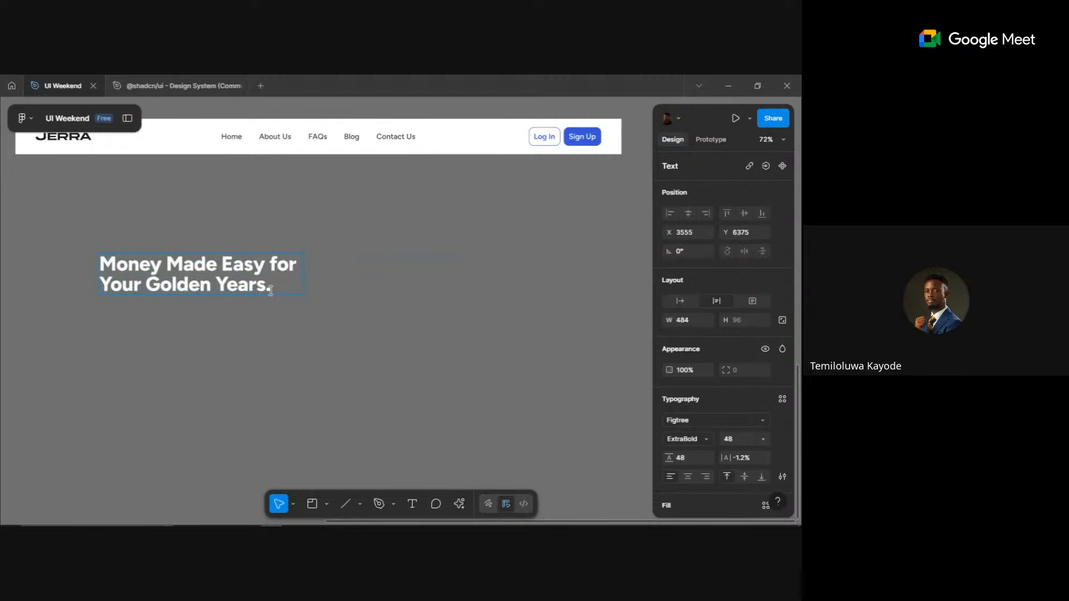
key("BackSpace")
key("Escape")
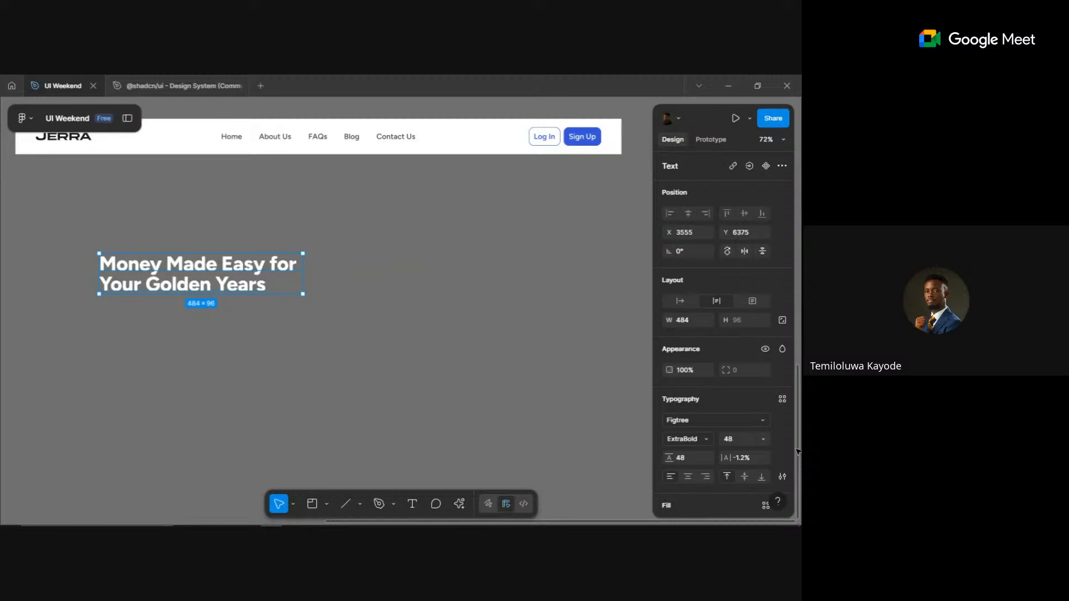
- Set the headline's line height to 120% and move it closer to the Nav bar, to about X 3516, Y 6261
left_click(690, 463)
scroll(689, 463, "down", 3)
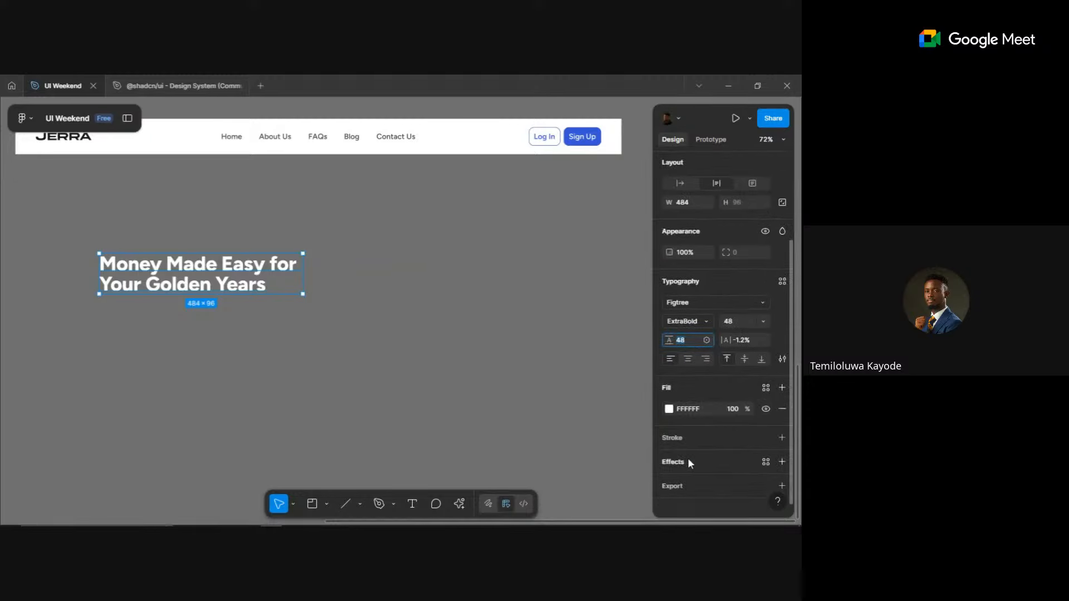
key("Return")
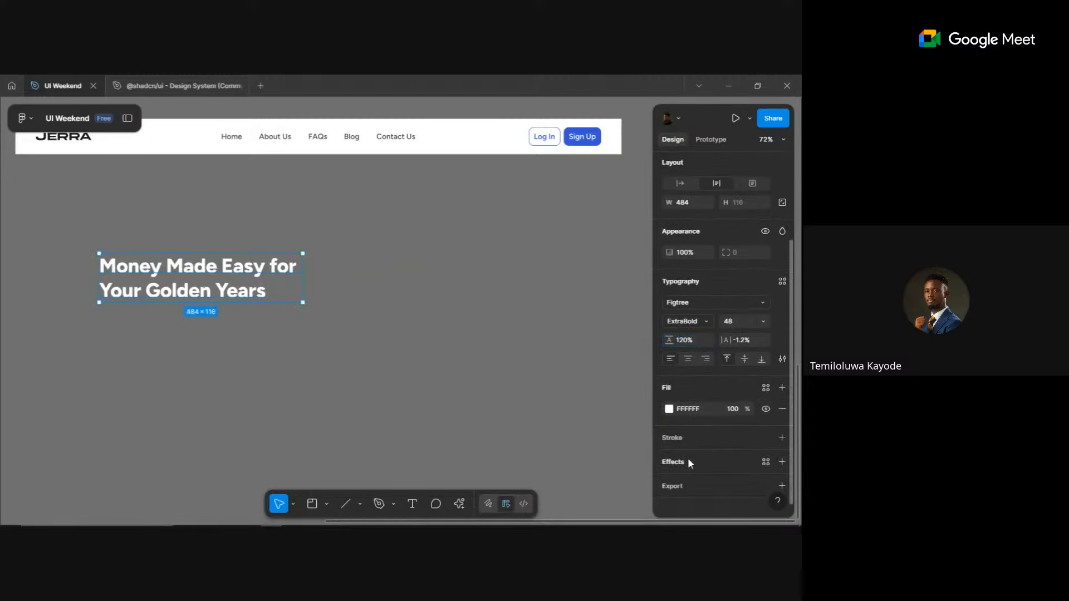
left_click(202, 423)
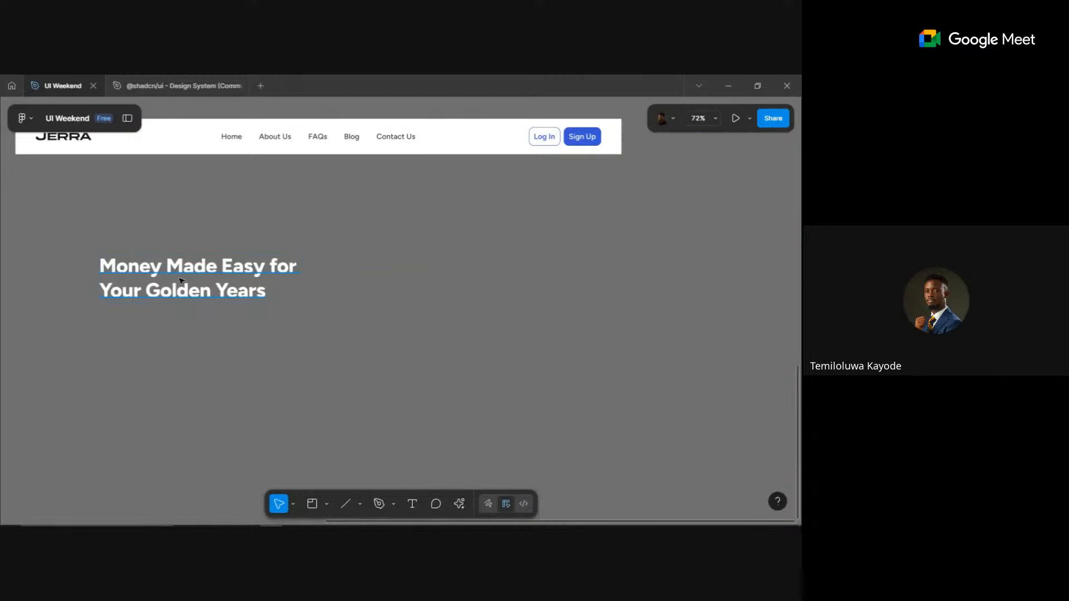
left_click_drag(179, 282, 163, 234)
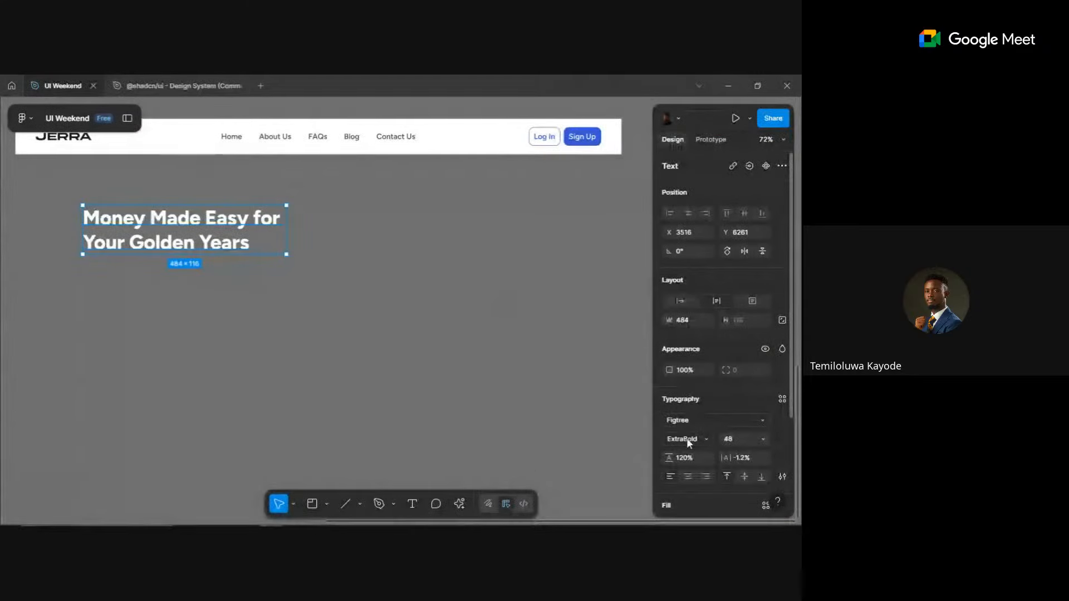
- Change the headline's font weight to Bold and its letter spacing to -1%
left_click(687, 438)
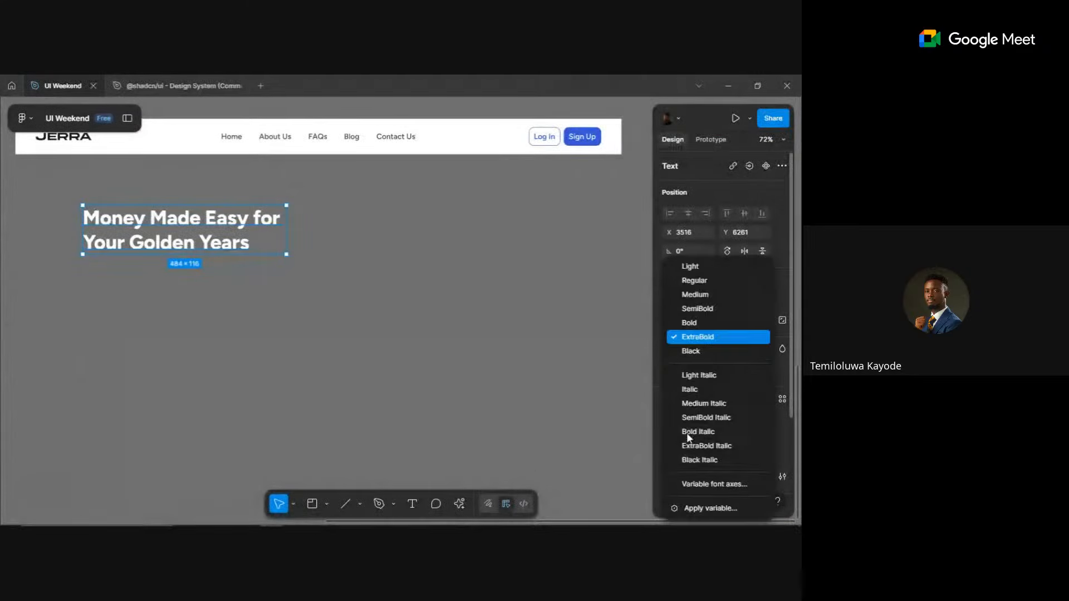
left_click(705, 323)
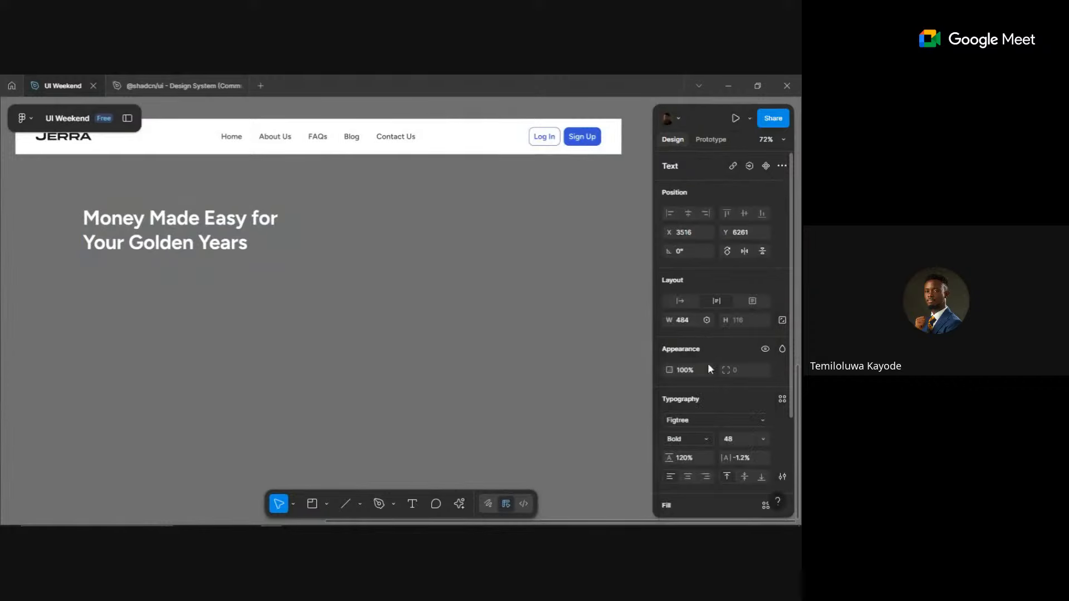
left_click(737, 459)
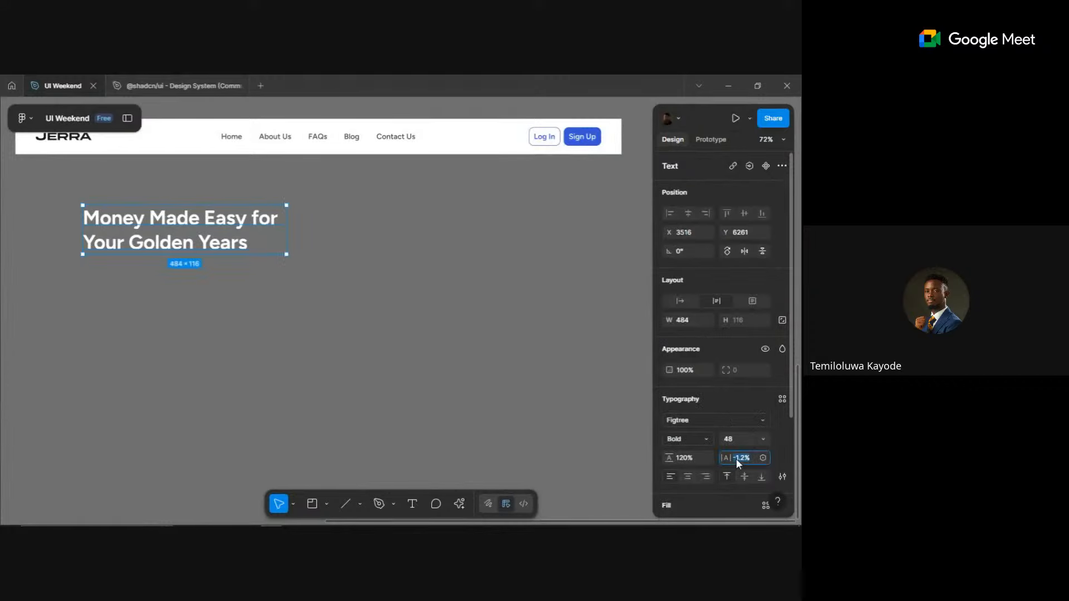
type("-1")
key("Return")
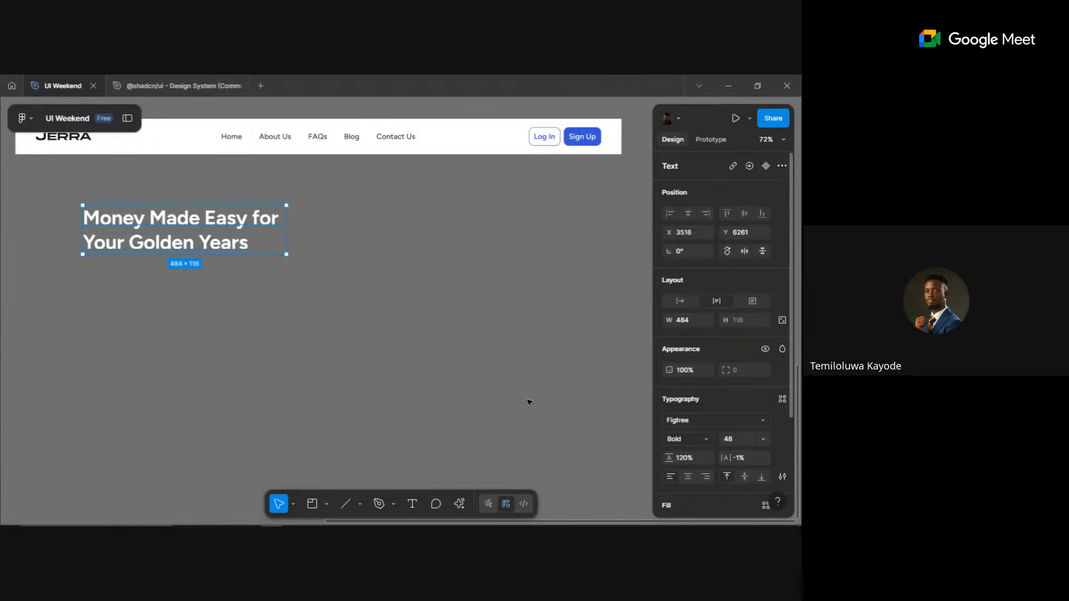
left_click(97, 274)
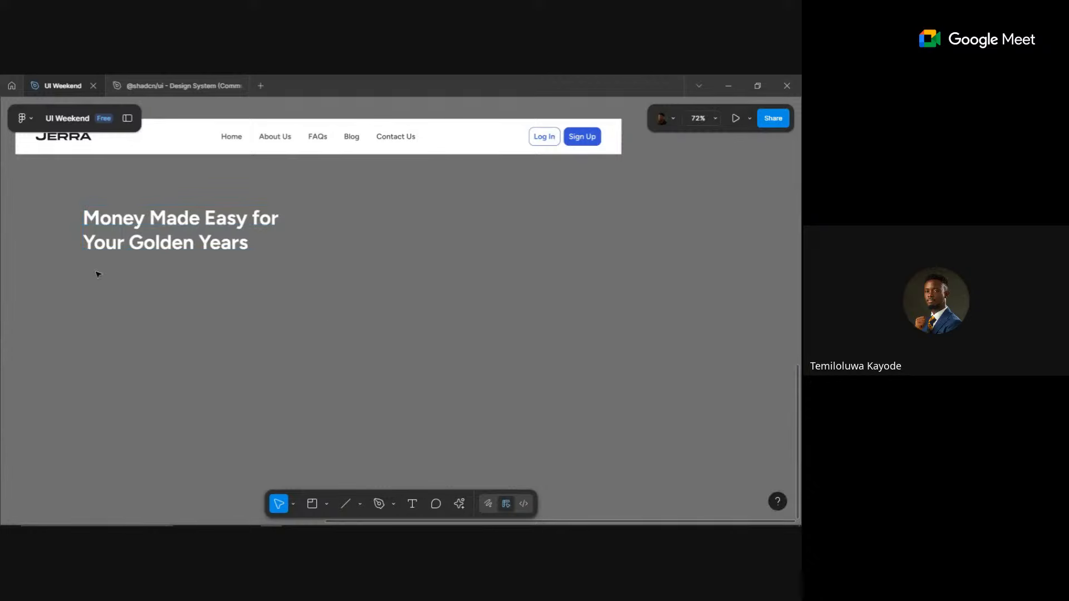
- Recolor the headline's fill with the darkest zinc color from the library
scroll(97, 274, "up", 5)
scroll(155, 256, "down", 5)
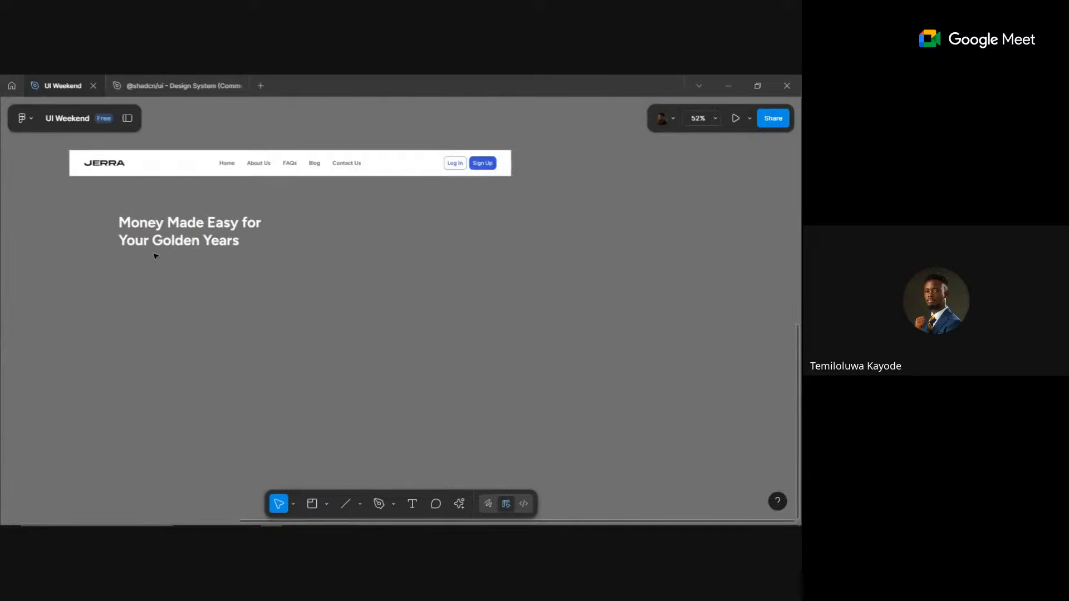
left_click(177, 235)
scroll(787, 426, "down", 3)
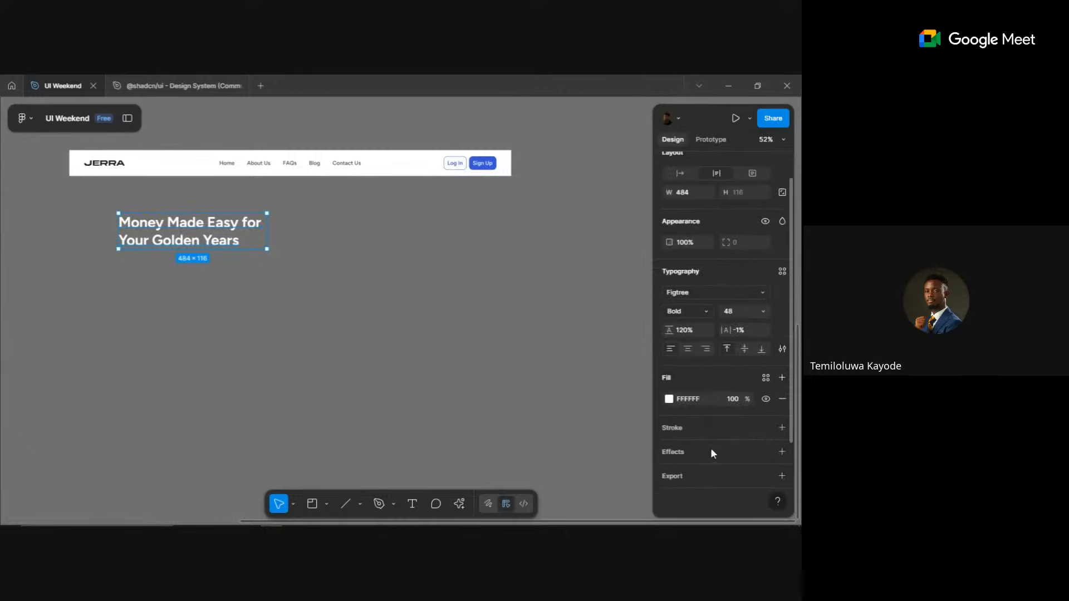
left_click(764, 379)
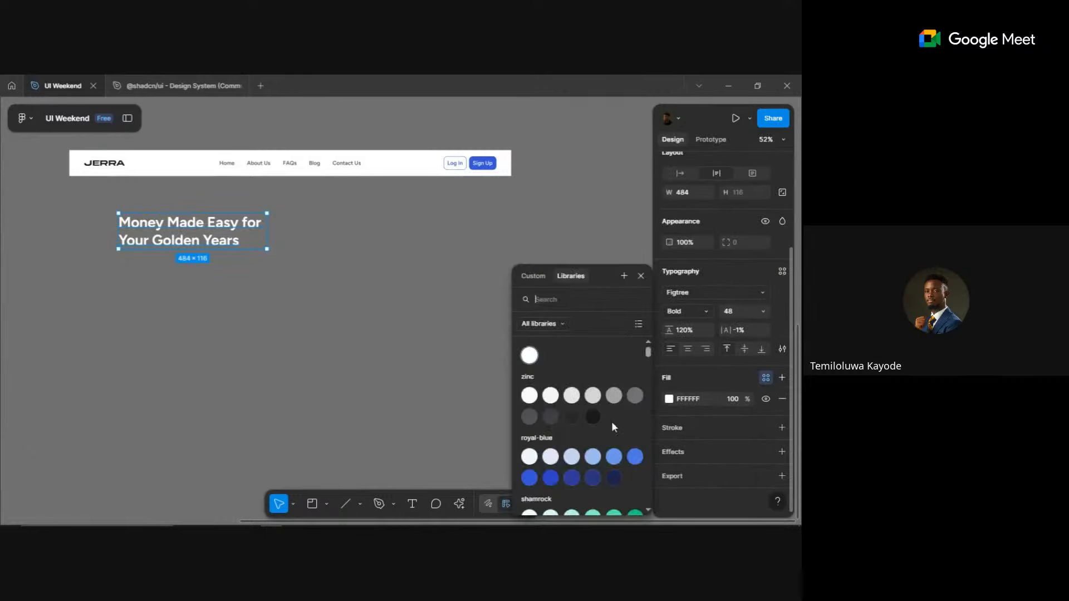
left_click(595, 415)
left_click(221, 301)
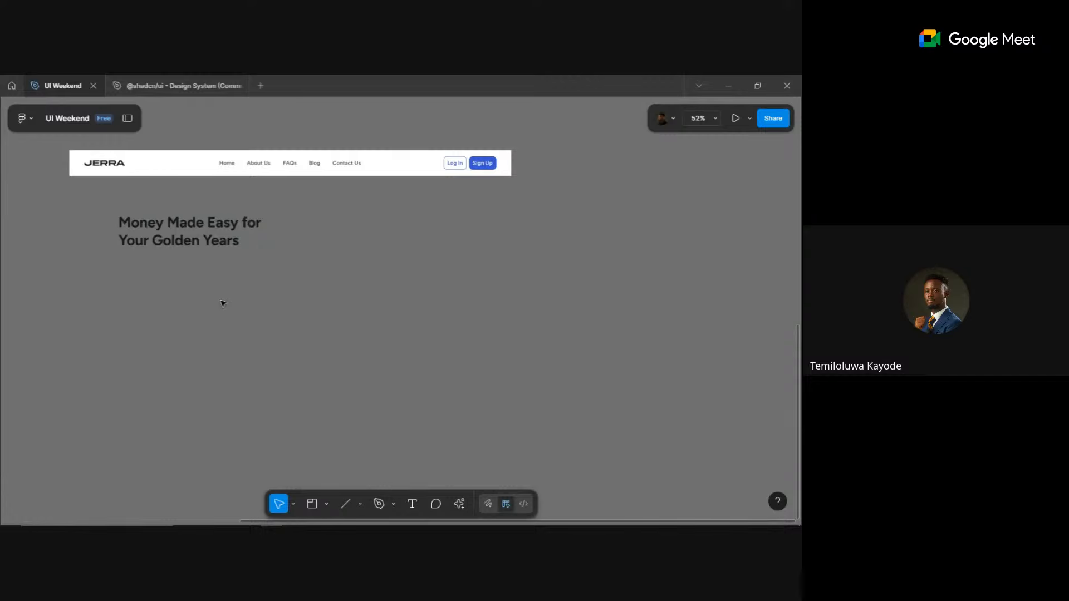
- Switch to ChatGPT and copy the hero subtext "A simple and safe way for elders to save, grow, and enjoy their money without stress."
mouse_move(207, 523)
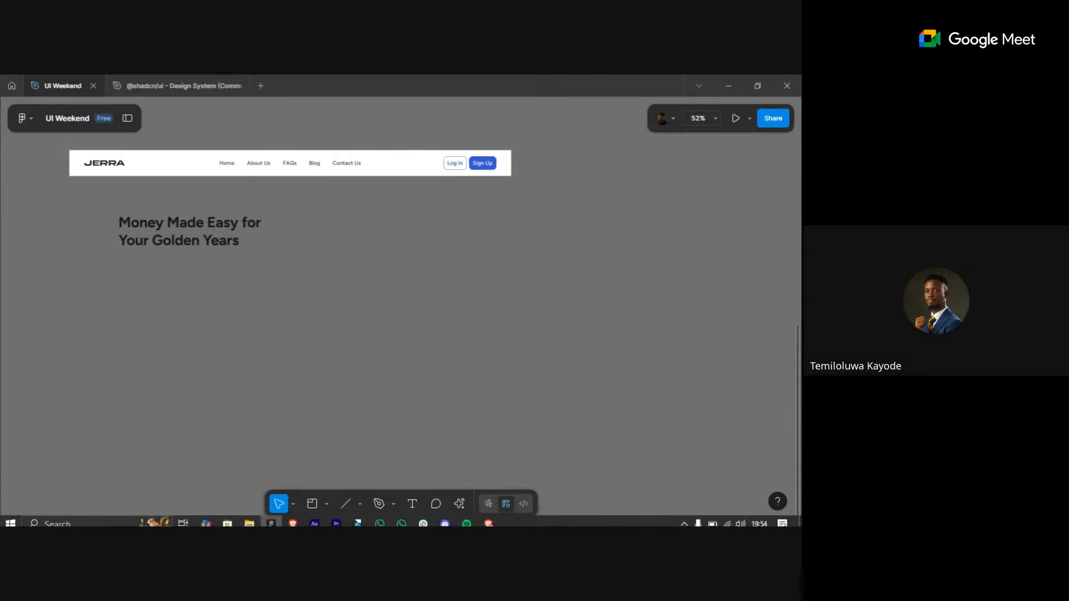
mouse_move(490, 518)
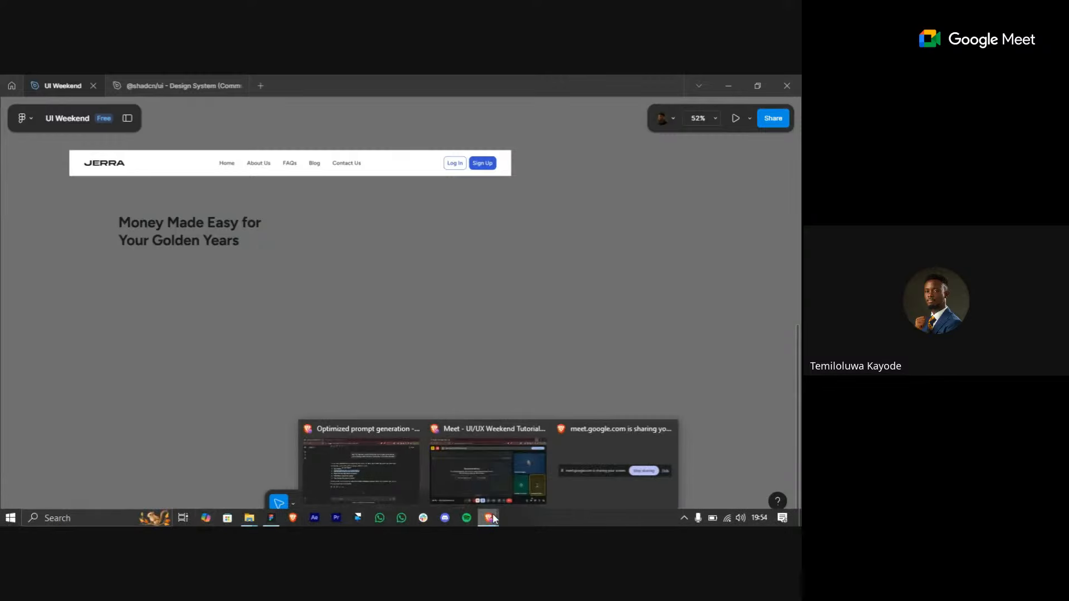
left_click(339, 460)
scroll(365, 293, "up", 15)
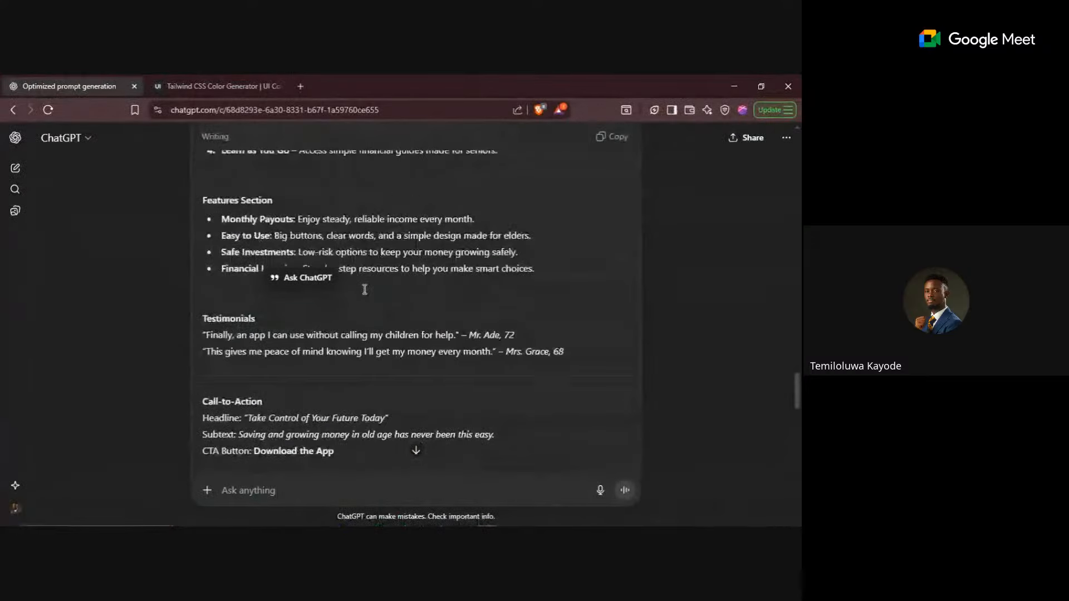
scroll(364, 289, "up", 3)
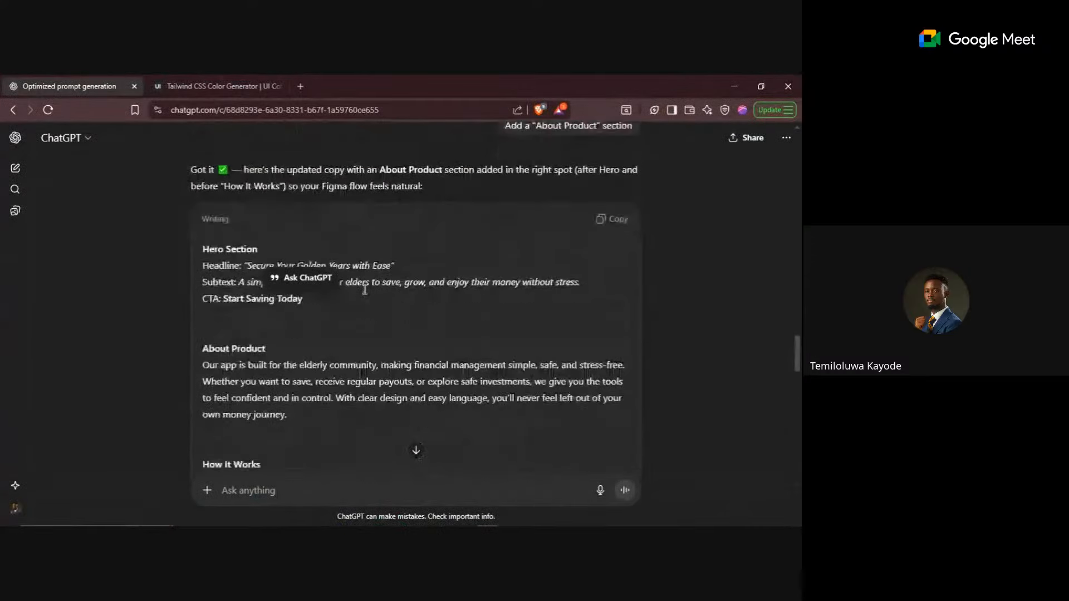
scroll(353, 210, "down", 4)
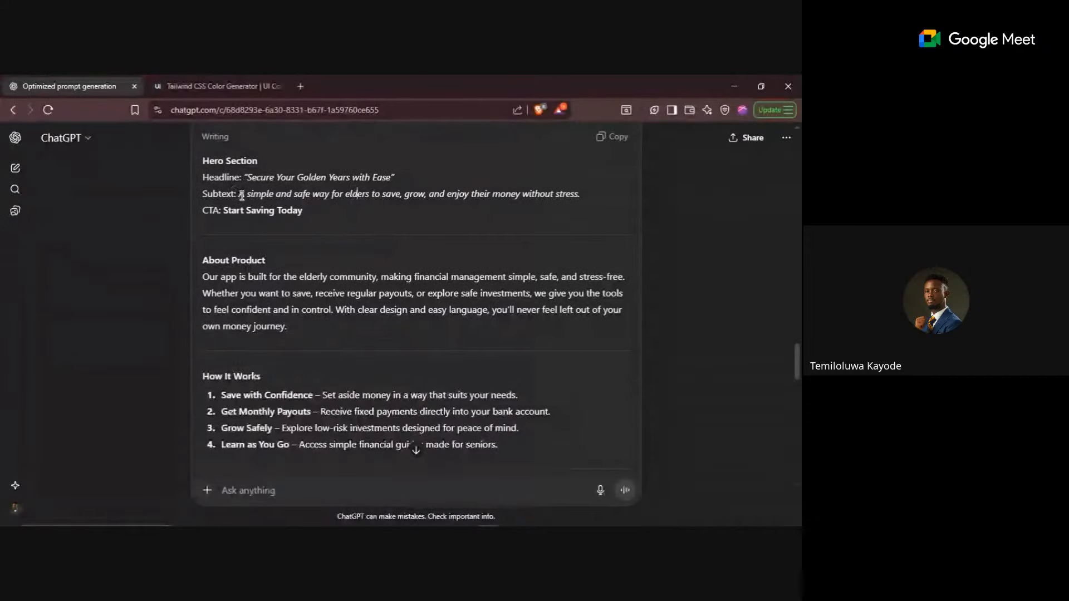
left_click_drag(239, 194, 322, 215)
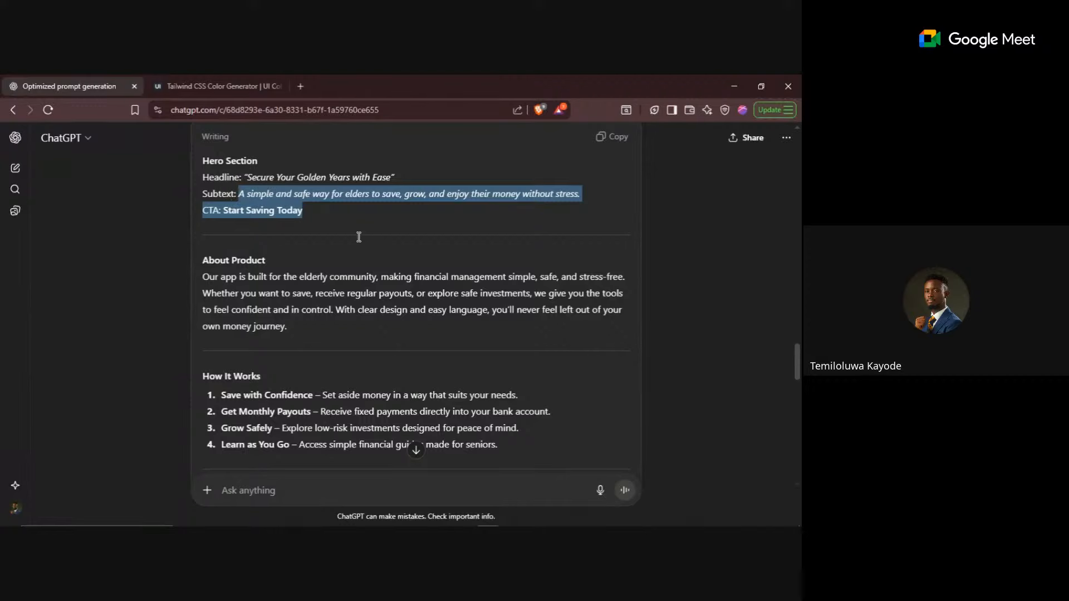
left_click(358, 279)
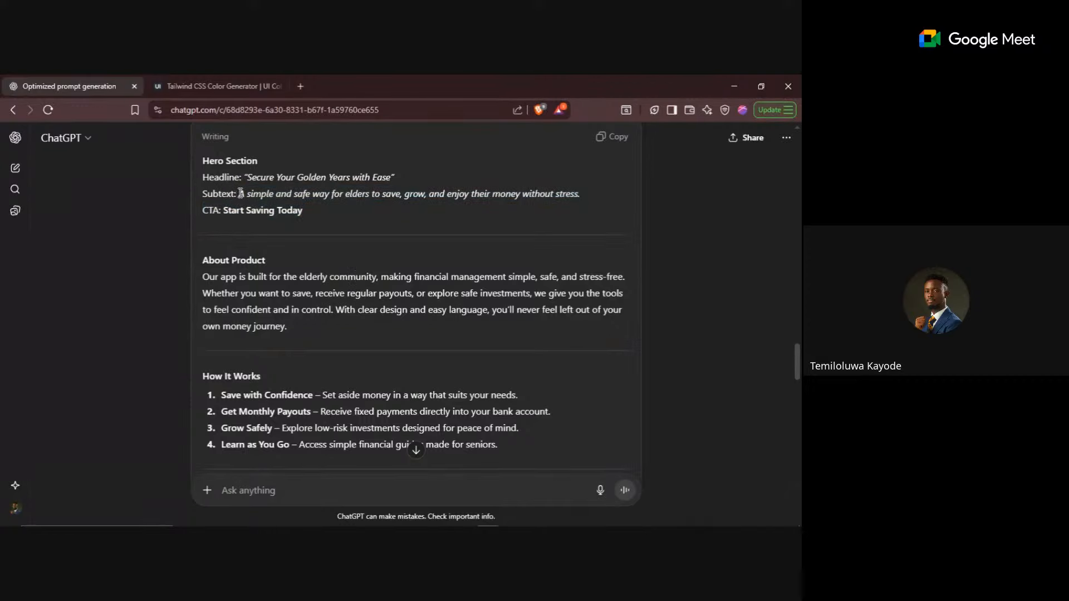
left_click_drag(241, 193, 590, 198)
key("ctrl+c")
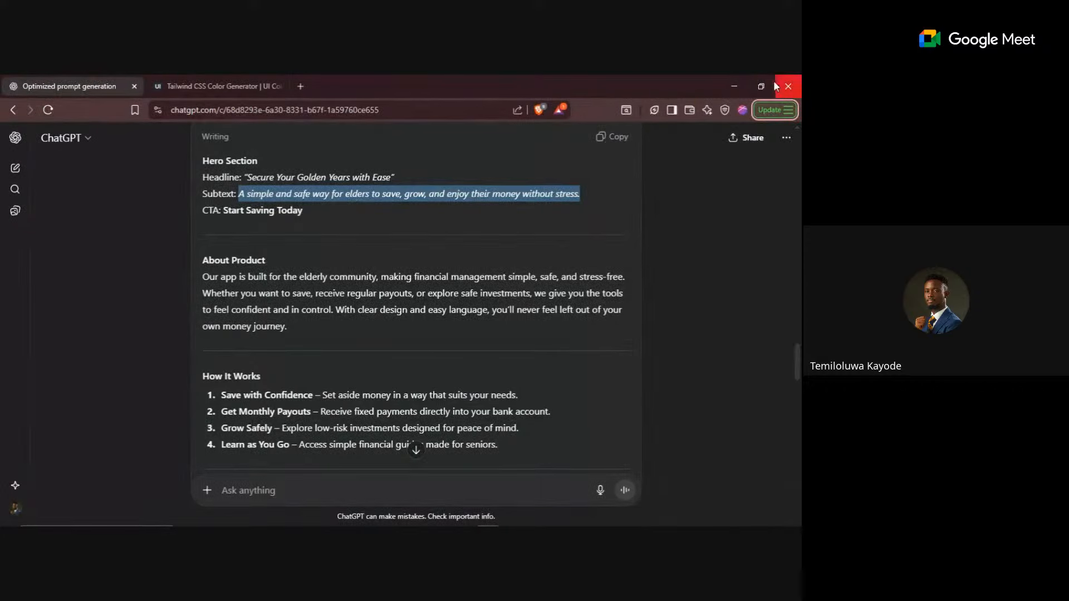
- Switch to Figma and paste the copied subtext into a new text box about 496 × 189 below the headline
left_click(736, 85)
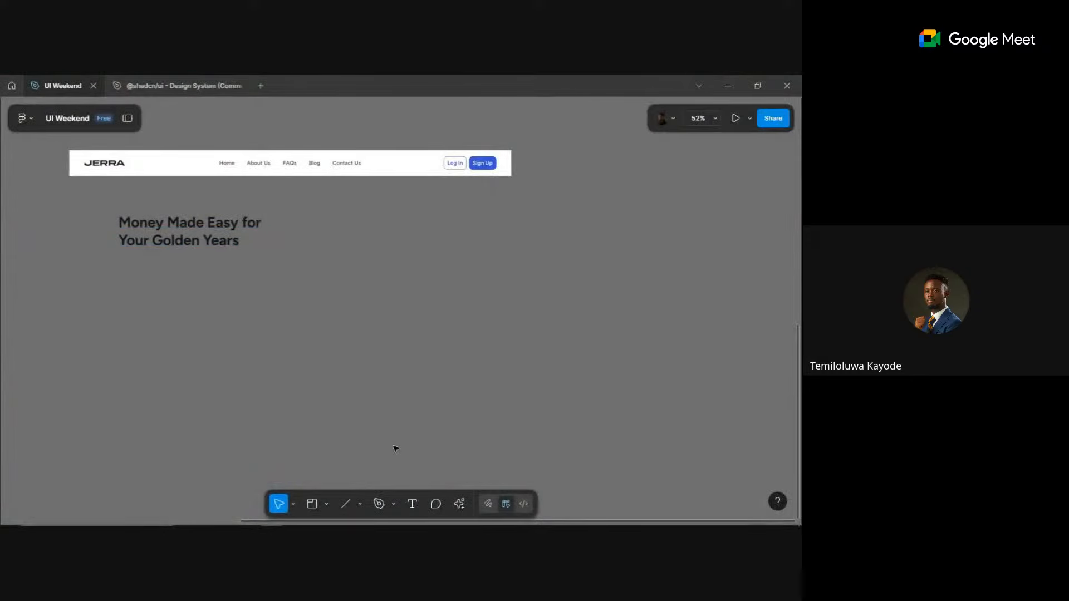
left_click(411, 504)
left_click_drag(118, 261, 272, 320)
key("ctrl+v")
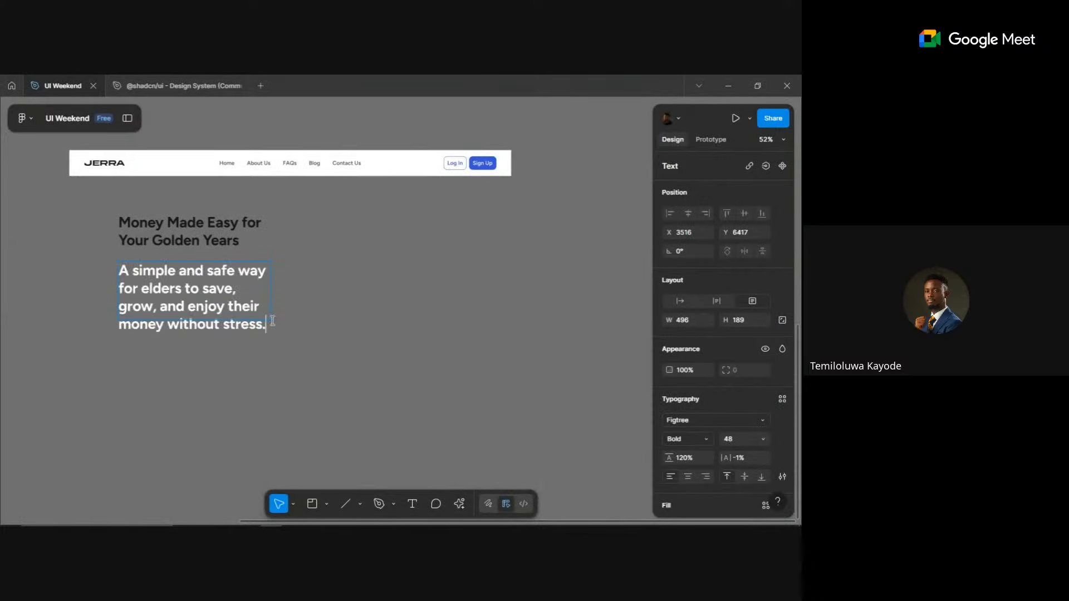
key("Escape")
- Set the subtext's fill to the zinc/600 library color
scroll(724, 422, "down", 3)
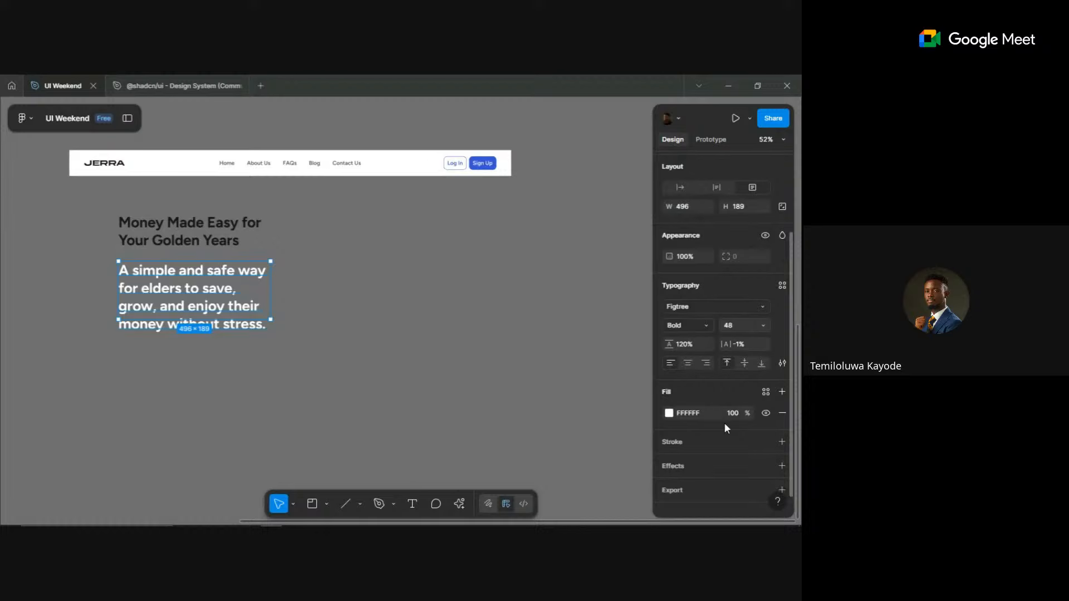
left_click(764, 388)
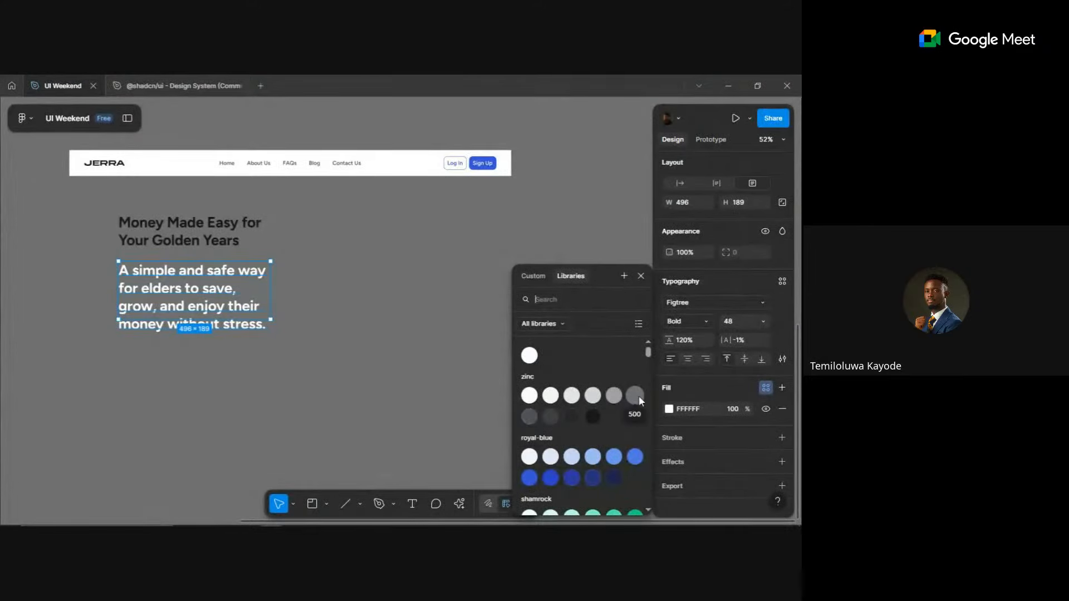
left_click(532, 417)
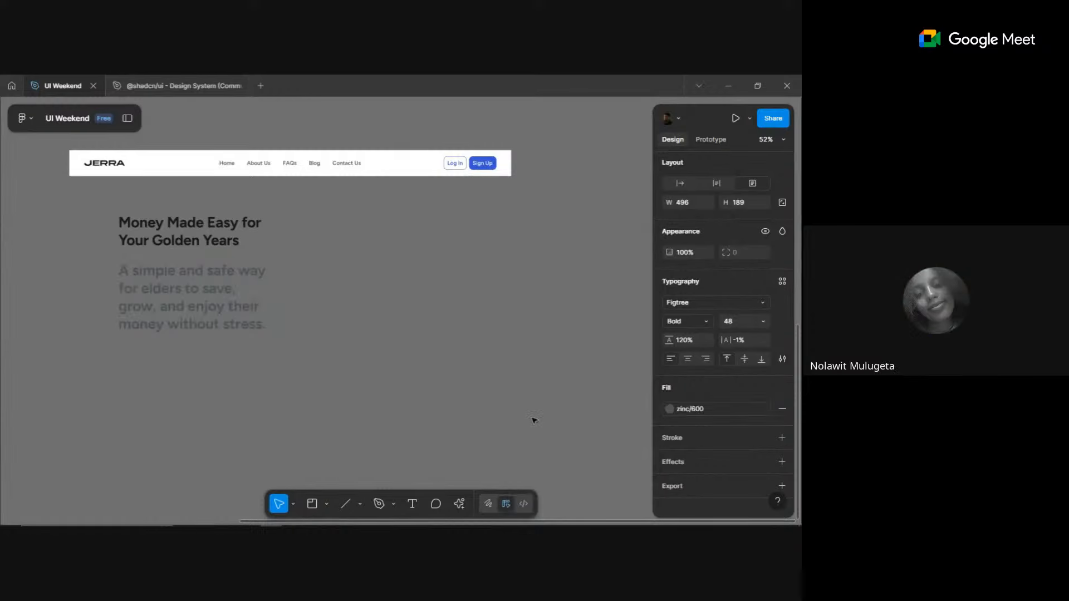
- Apply the list text style (16/24) to the subtext and keep the style linked
left_click(783, 281)
scroll(610, 376, "down", 5)
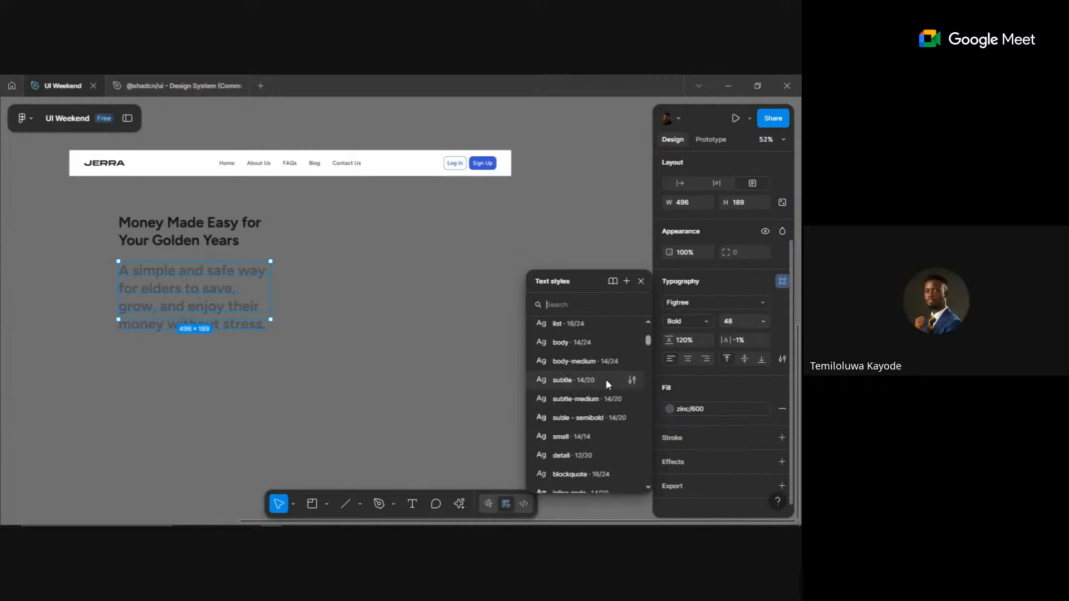
scroll(604, 435, "down", 3)
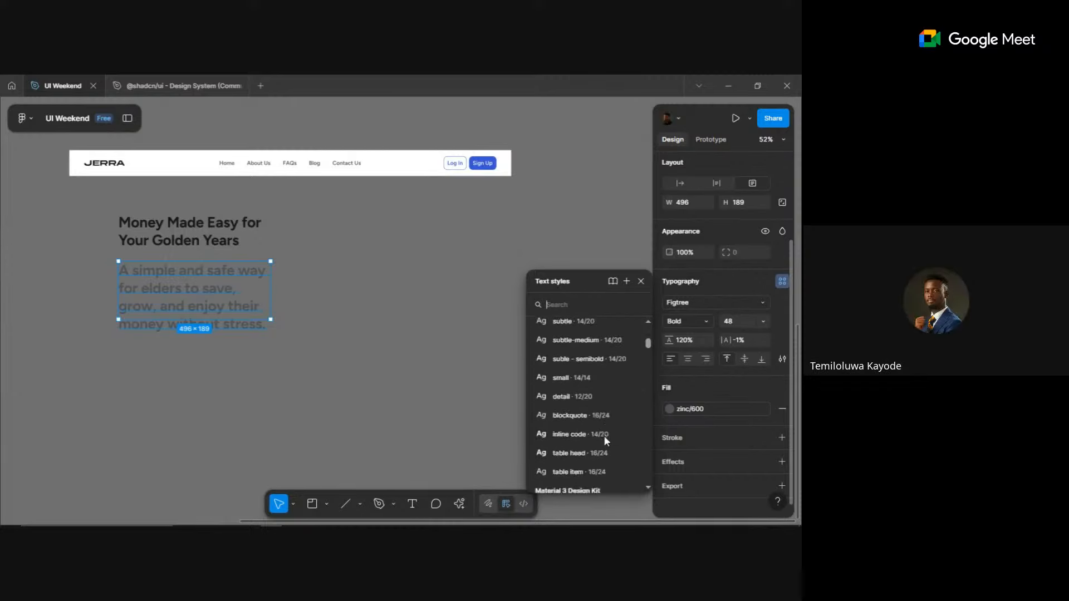
scroll(604, 436, "up", 3)
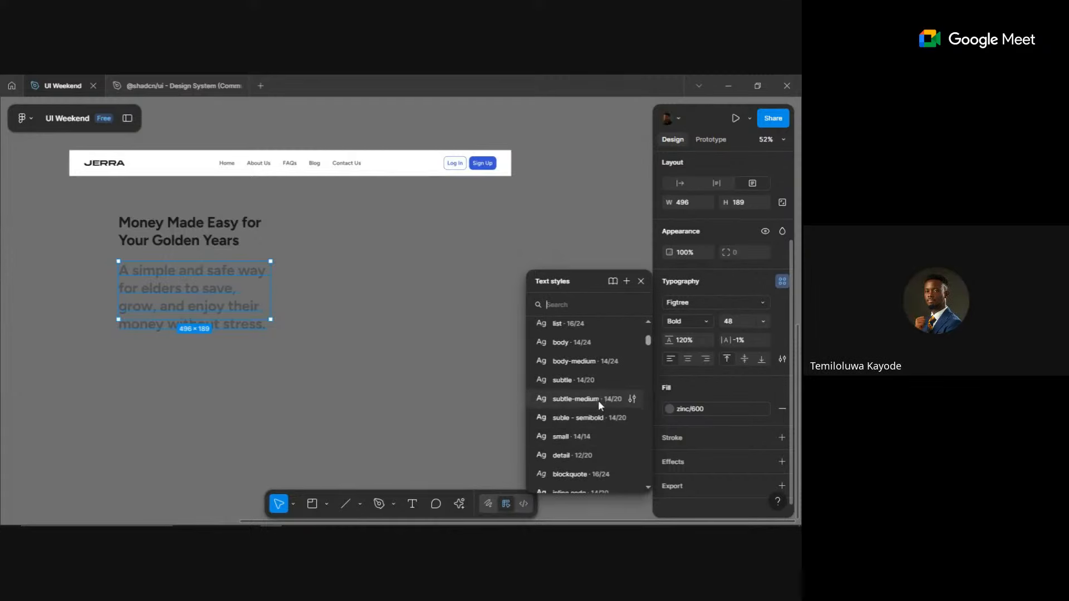
scroll(602, 383, "up", 3)
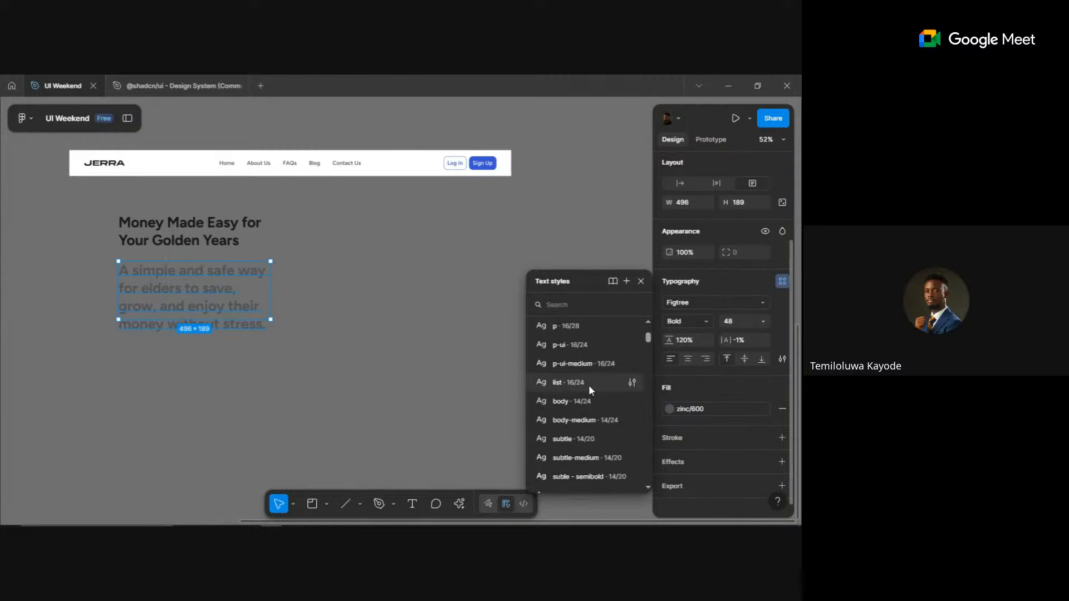
left_click(589, 385)
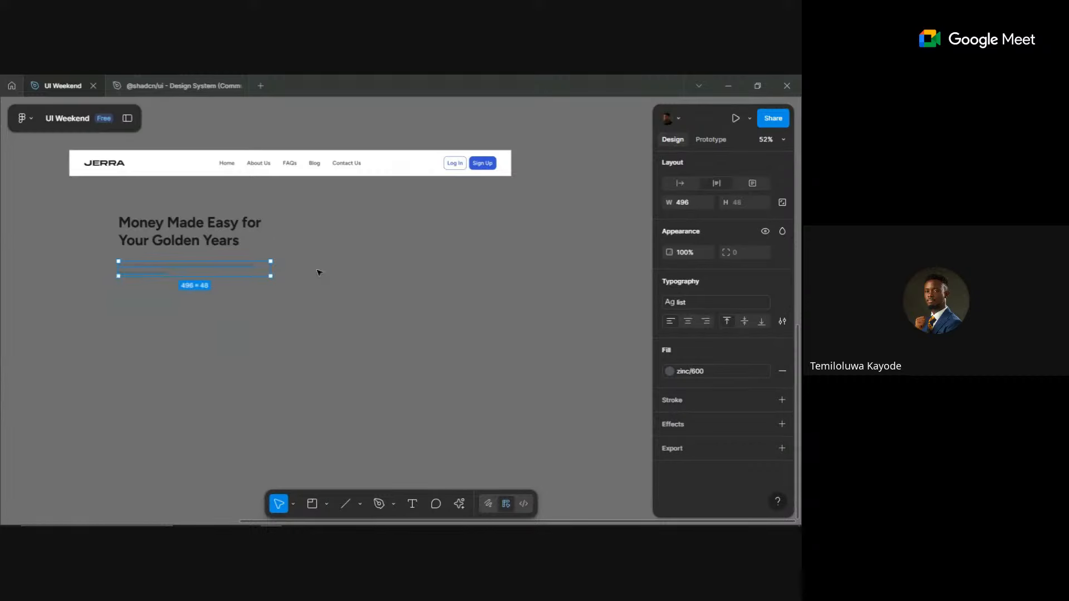
left_click(786, 302)
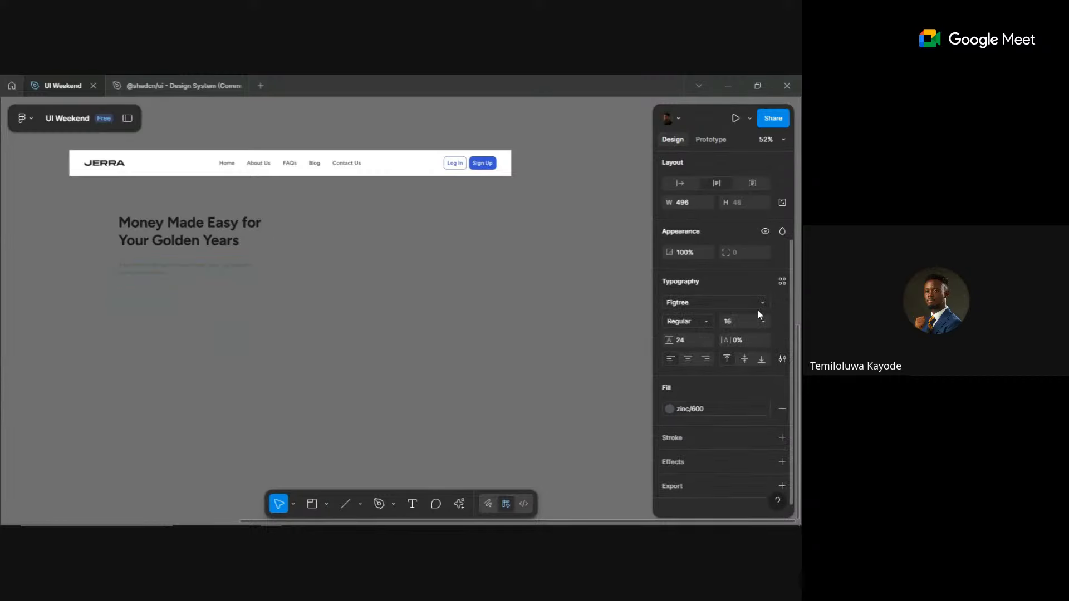
key("ctrl+z")
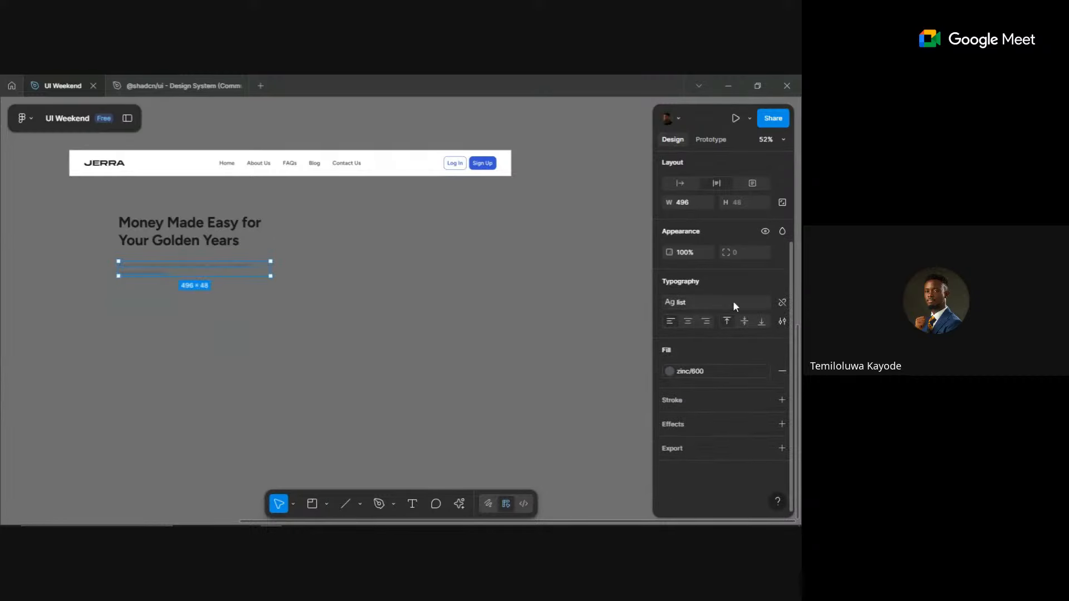
- Edit the linked list text style and set its line height to 140%
left_click(733, 302)
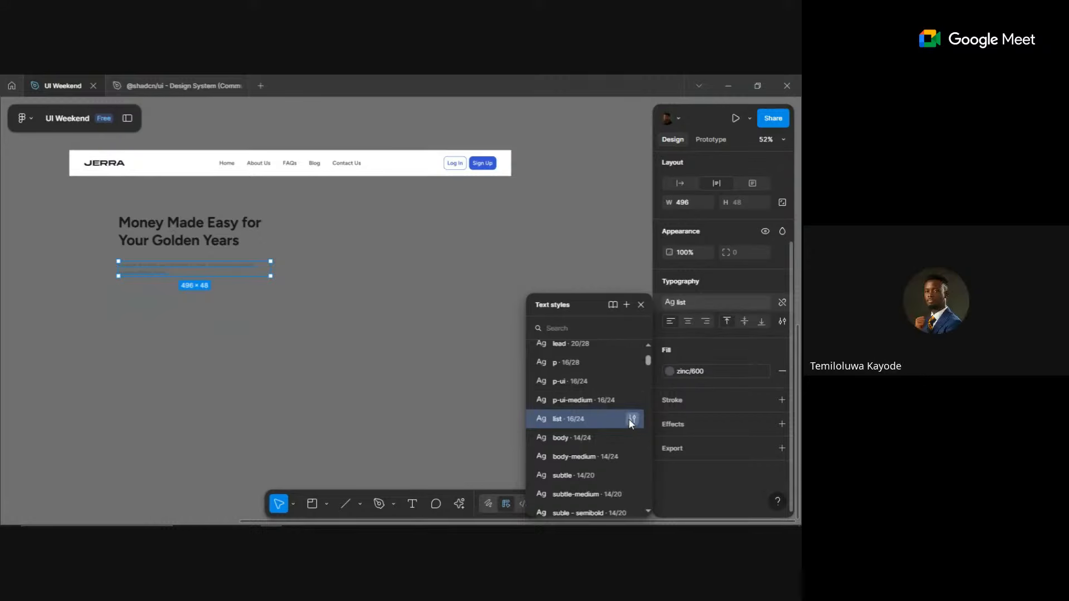
left_click(632, 419)
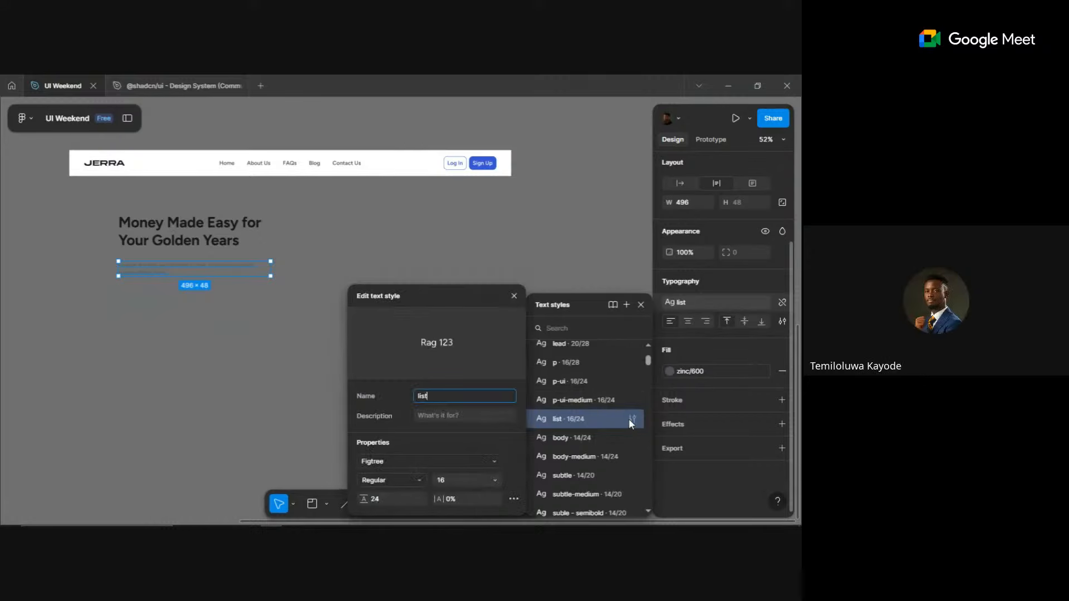
left_click(389, 499)
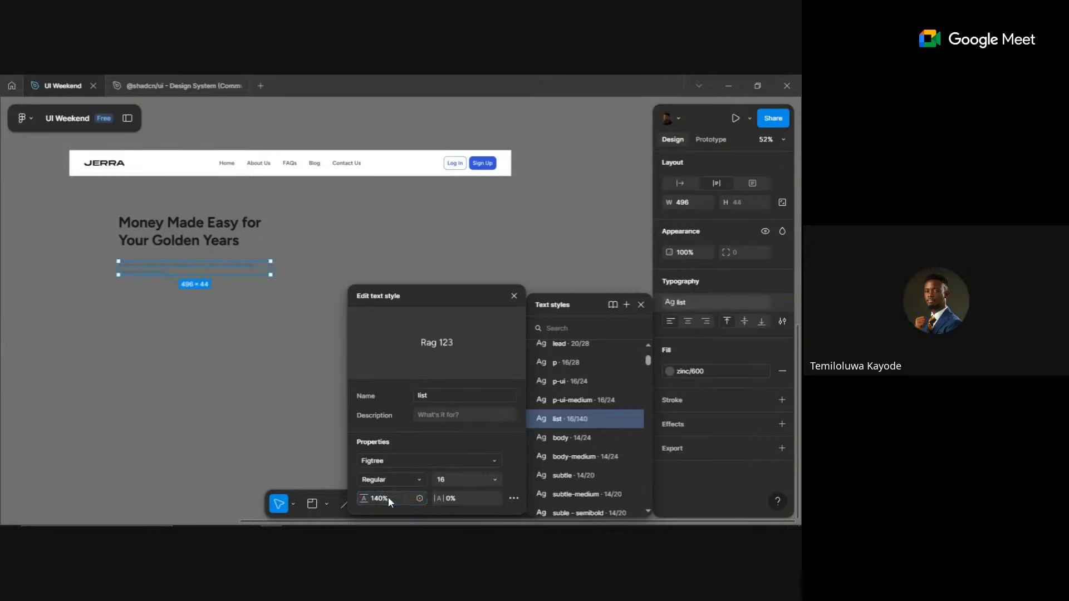
left_click(203, 344)
- Reduce the hero headline's font size to 40
scroll(189, 306, "up", 3)
left_click_drag(189, 305, 238, 361)
left_click(209, 220)
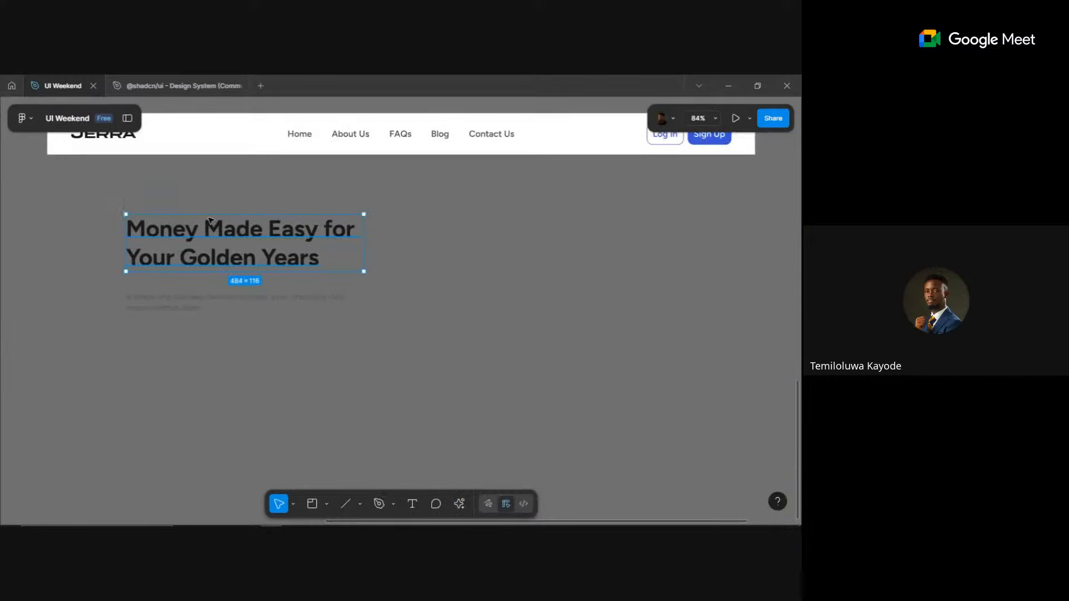
left_click(764, 435)
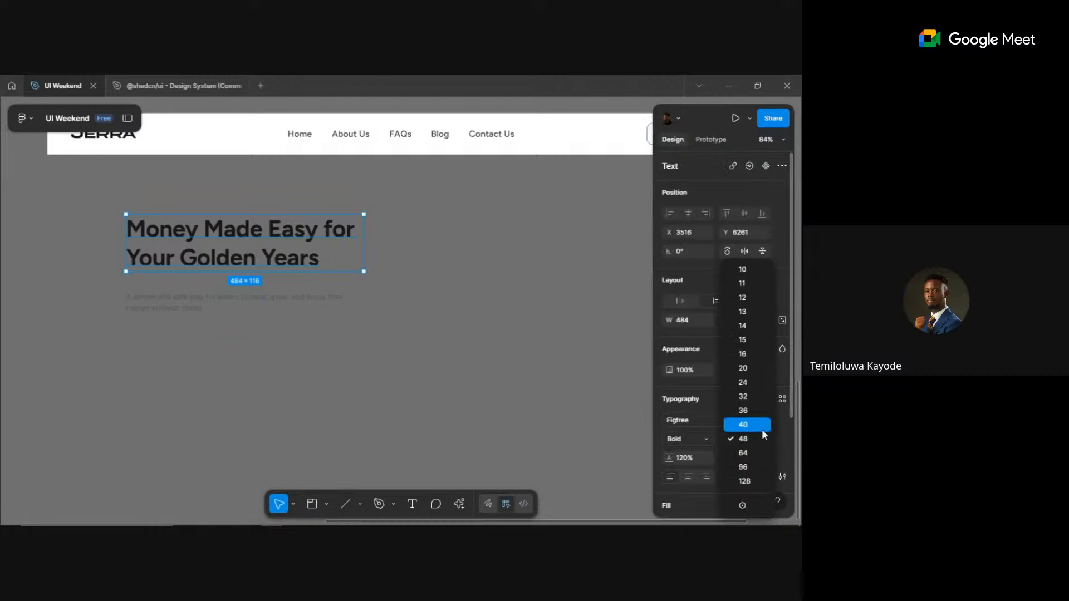
left_click(761, 428)
- Move the headline down closer to the subtext and narrow its text box to about 396 wide
left_click(183, 309)
left_click_drag(216, 252, 212, 277)
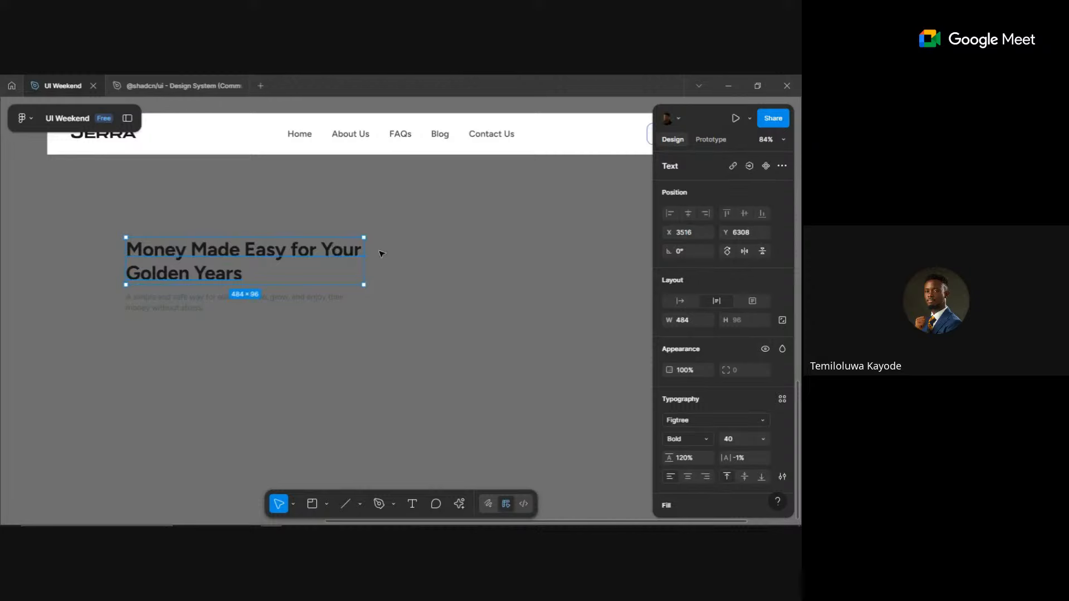
left_click_drag(367, 253, 320, 248)
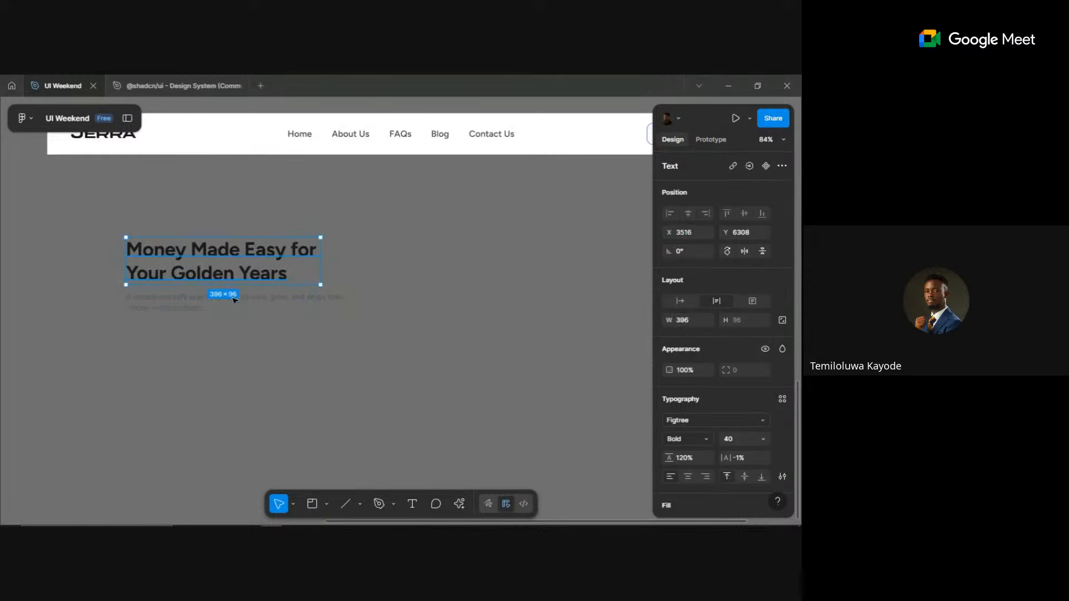
left_click(192, 334)
- Place a copy of the Primary button with its arrow icon below the hero subtext
scroll(162, 343, "down", 5)
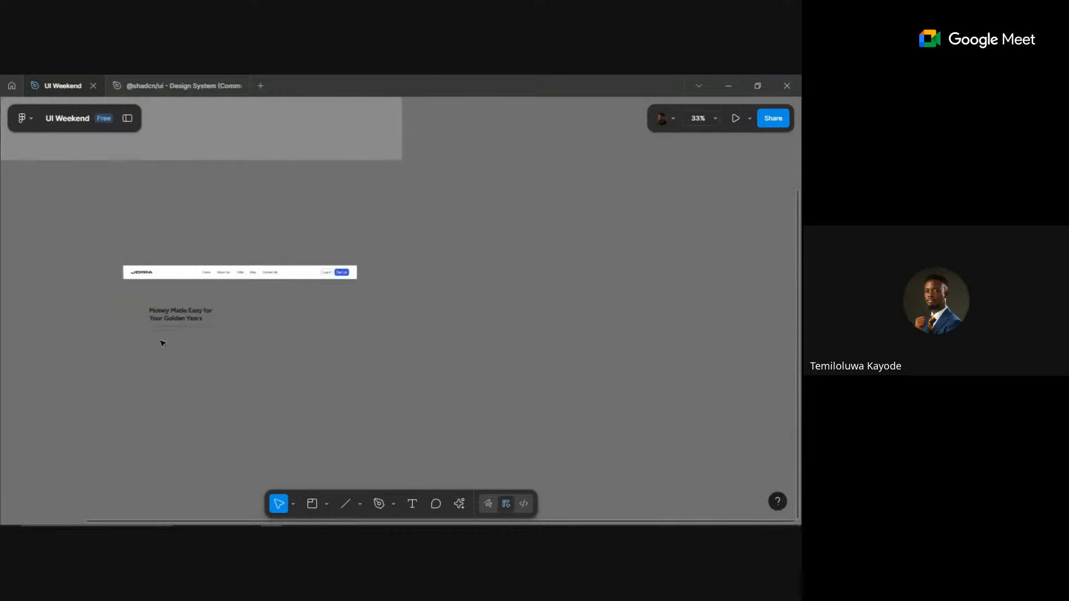
left_click_drag(199, 215, 406, 371)
left_click_drag(230, 260, 363, 379)
scroll(370, 390, "up", 6)
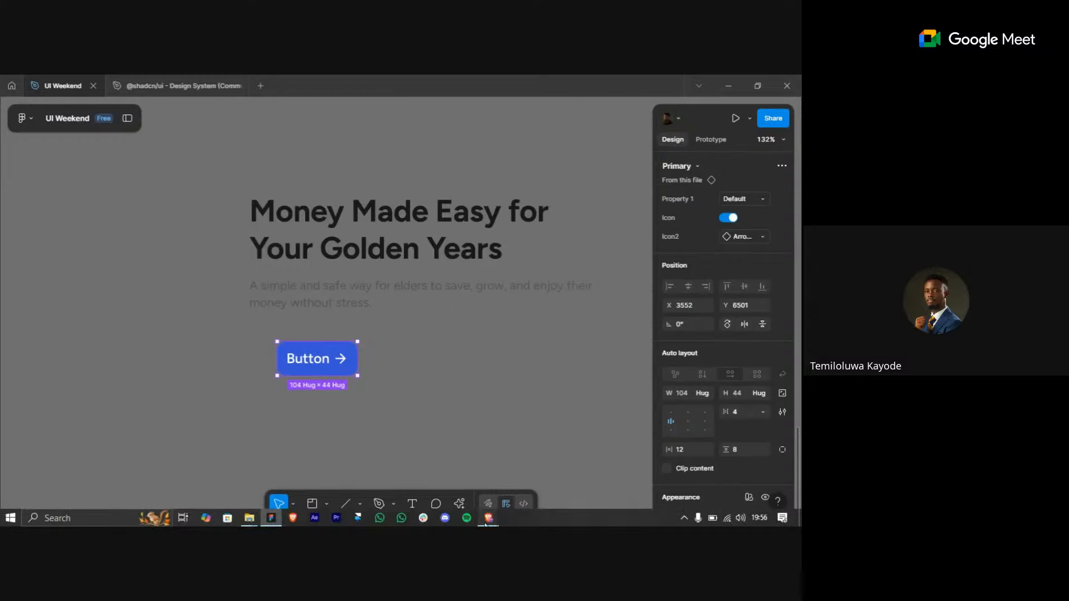
- Switch to ChatGPT and copy the hero CTA text "Start Saving Today"
mouse_move(489, 518)
left_click(385, 473)
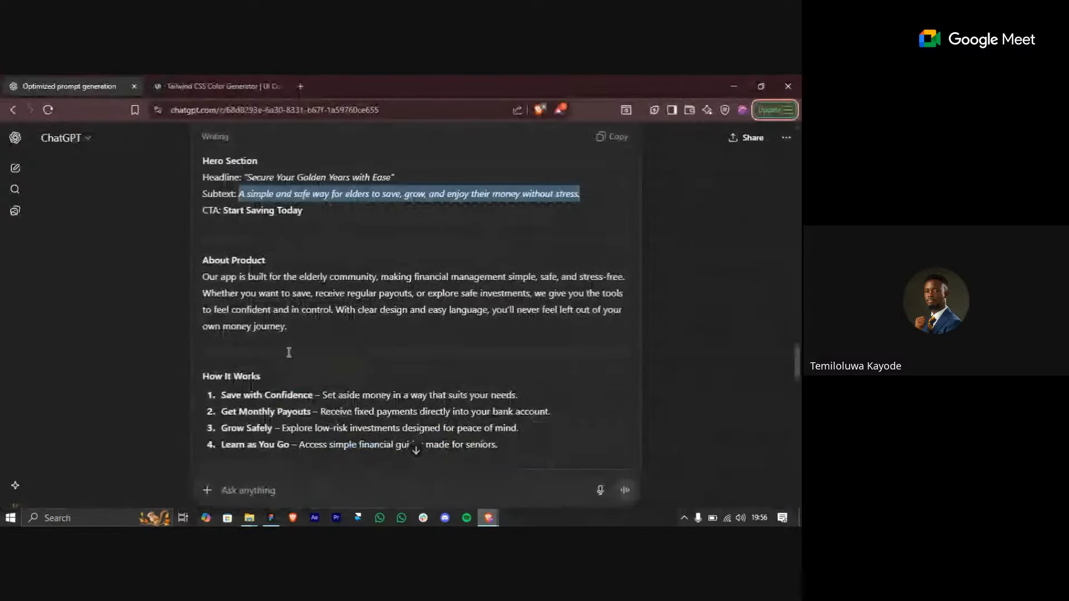
left_click(273, 223)
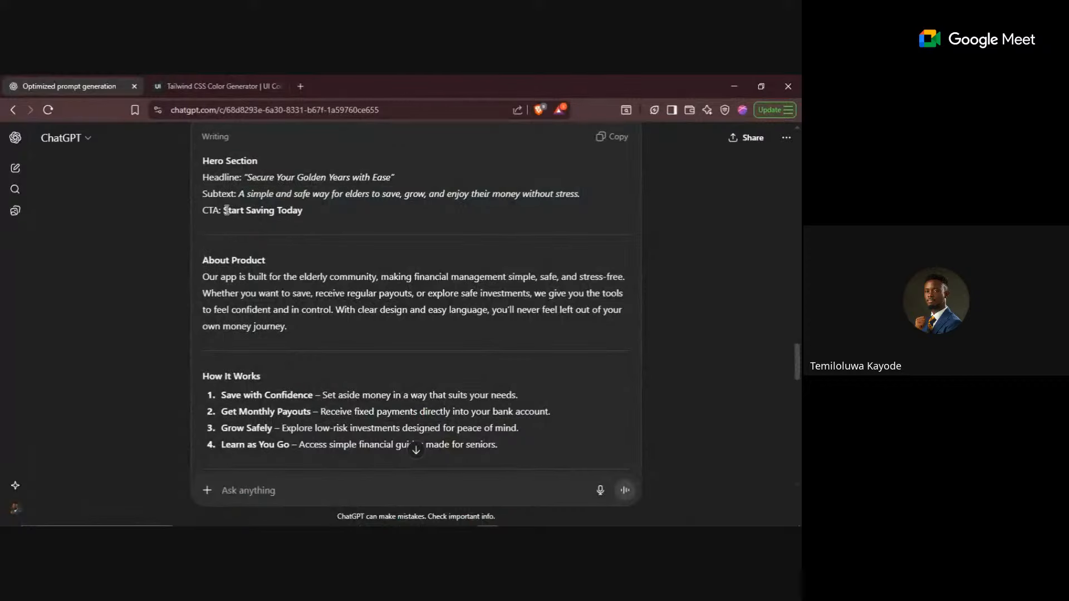
left_click_drag(225, 210, 303, 222)
key("ctrl+c")
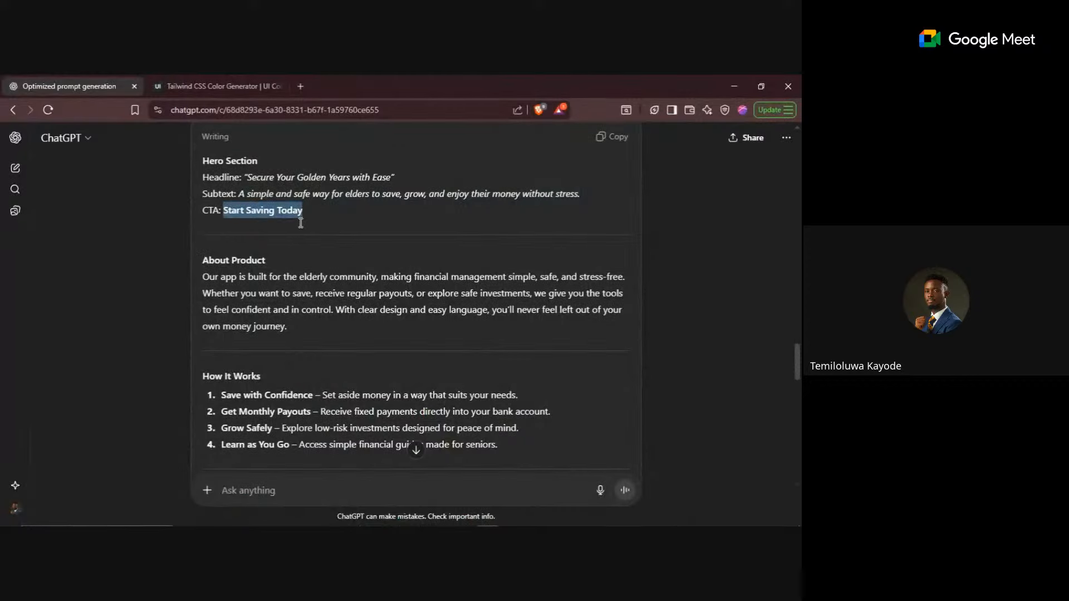
- Switch to Figma, replace the button label with "Start Saving Today", and align the button with the left edge of the hero text
left_click(733, 88)
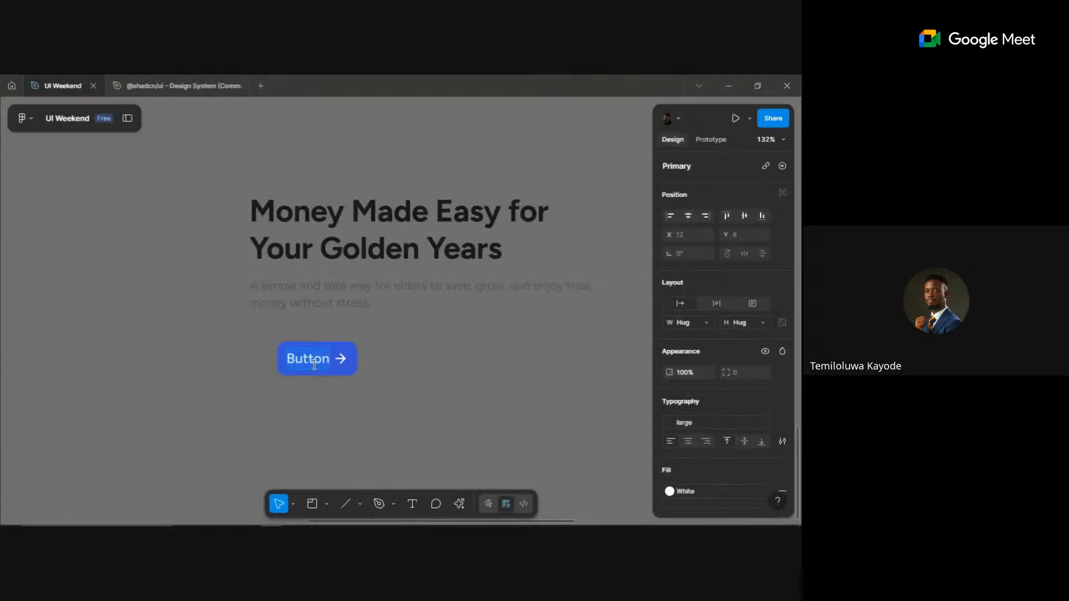
key("ctrl+v")
left_click(445, 406)
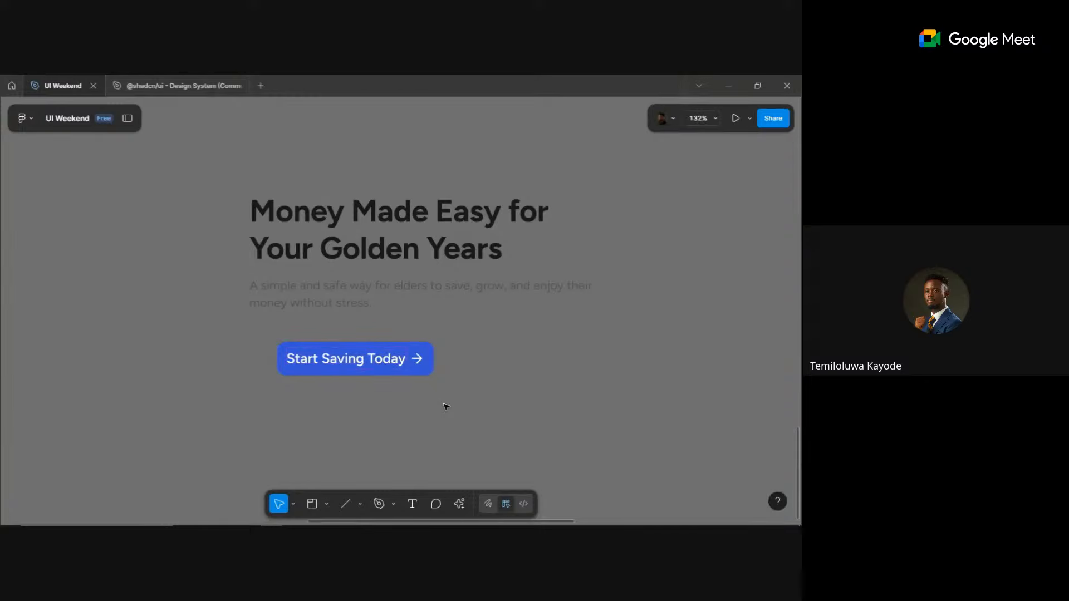
left_click_drag(365, 366, 337, 352)
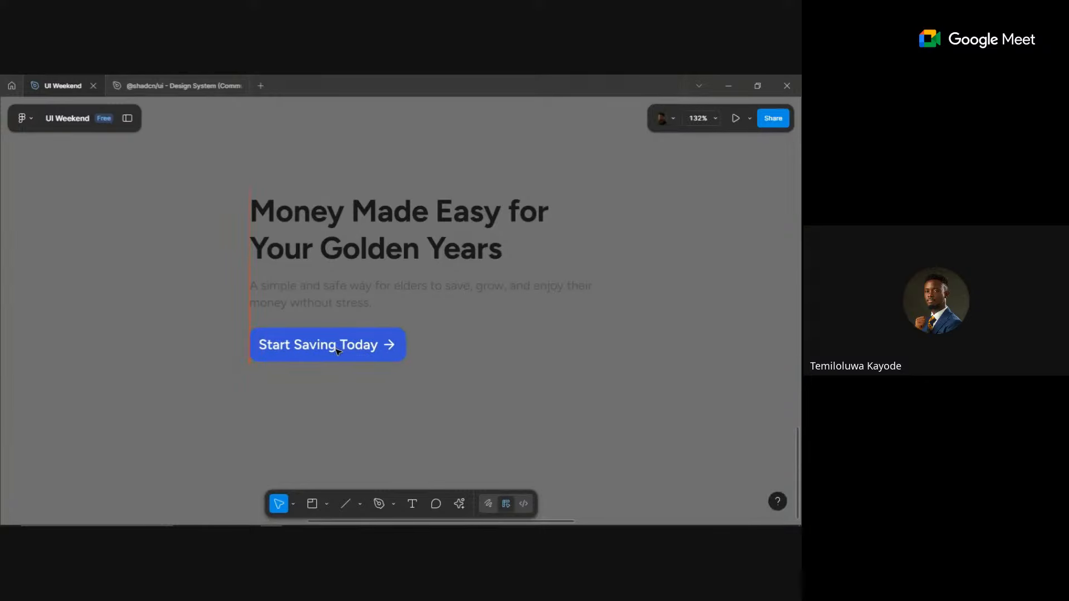
left_click(337, 427)
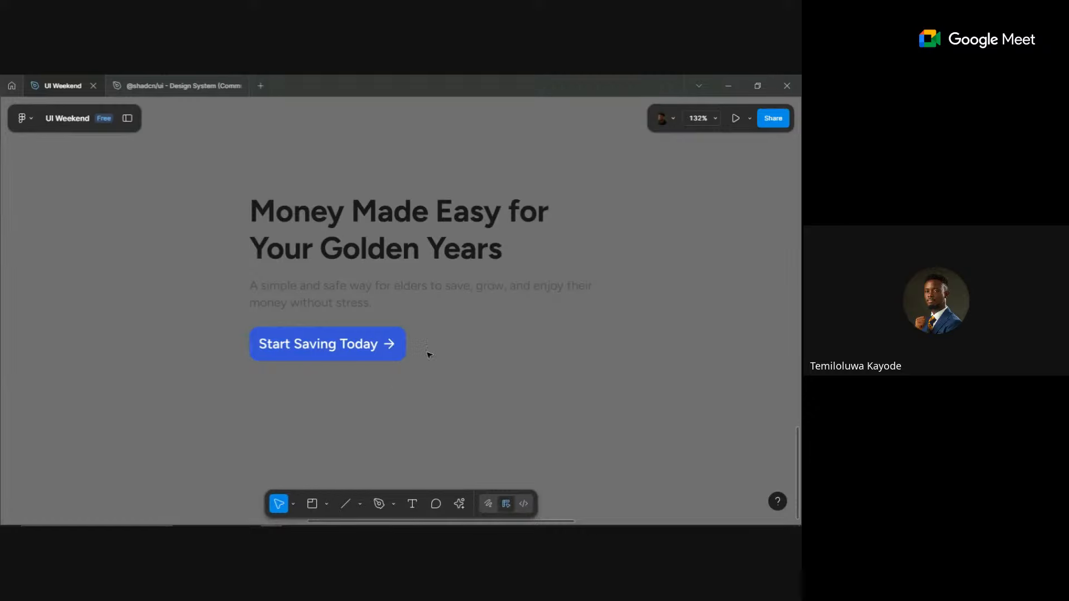
- Wrap the headline and subtext in a vertical auto layout frame with a 12 gap
left_click_drag(677, 424, 227, 382)
left_click_drag(208, 325, 493, 253)
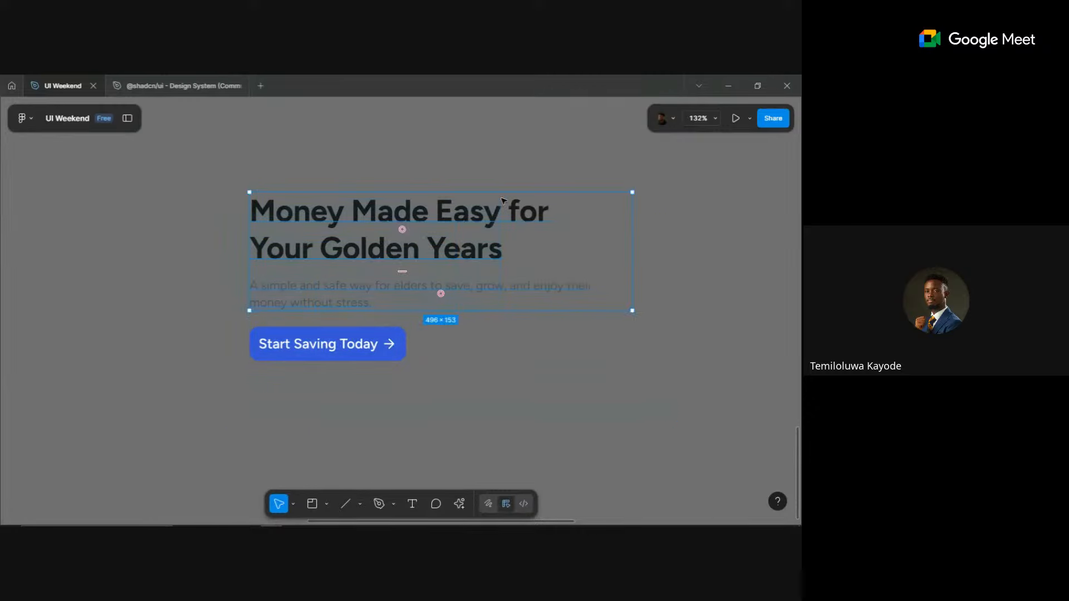
key("shift+a")
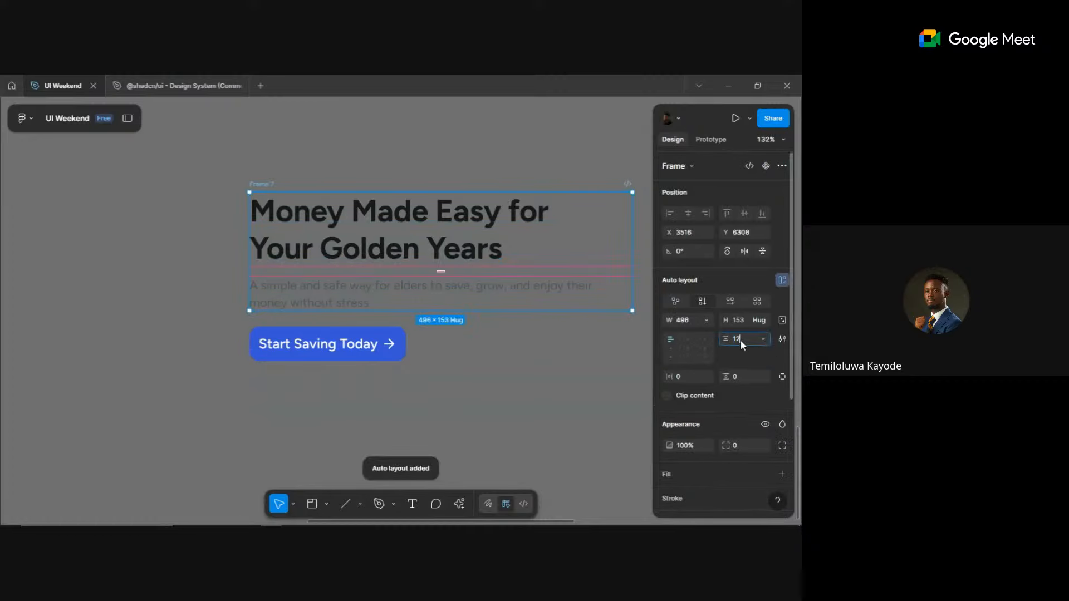
key("Return")
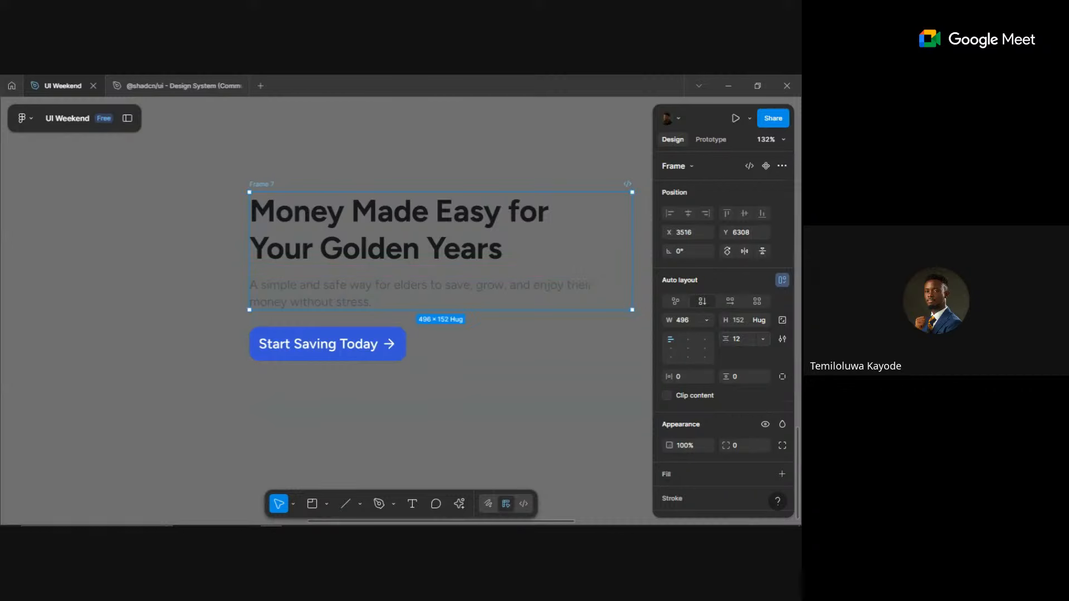
mouse_move(469, 523)
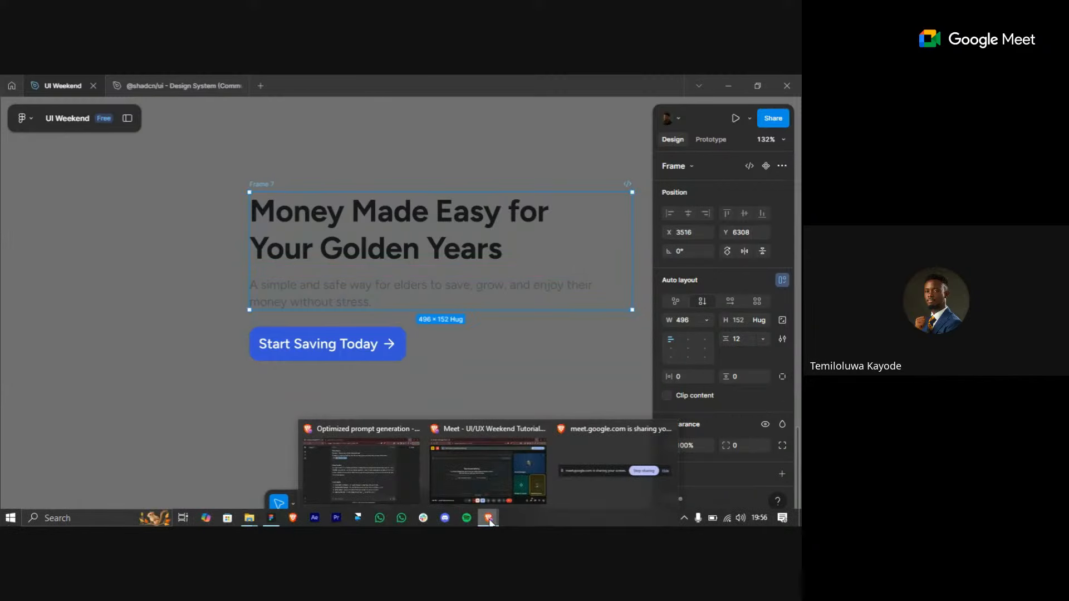
left_click(178, 278)
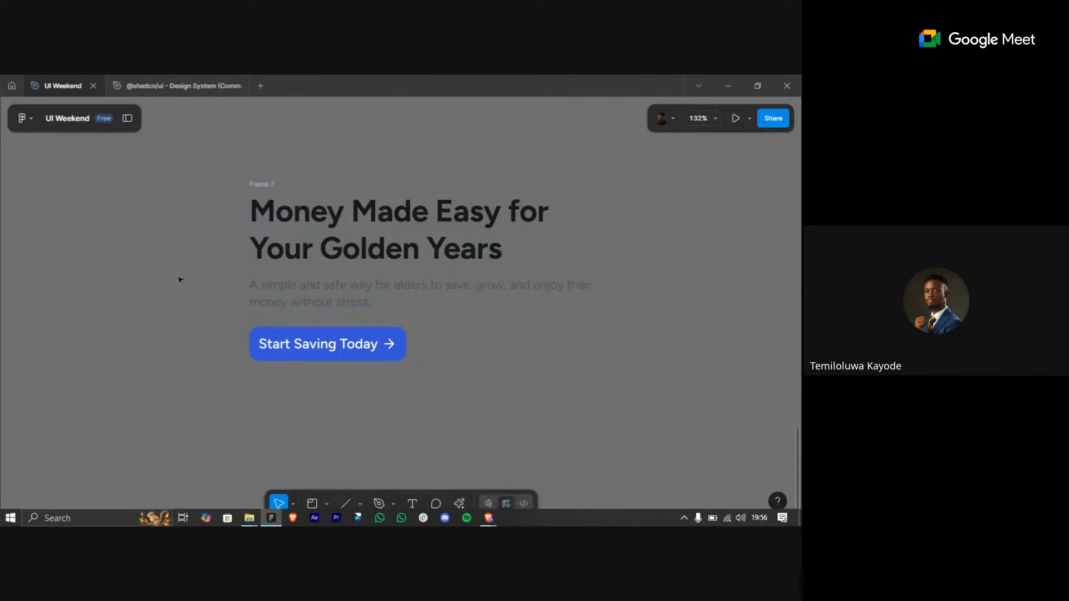
- Wrap the hero text frame and the CTA button in a vertical auto layout frame with a 24 gap
left_click(271, 187)
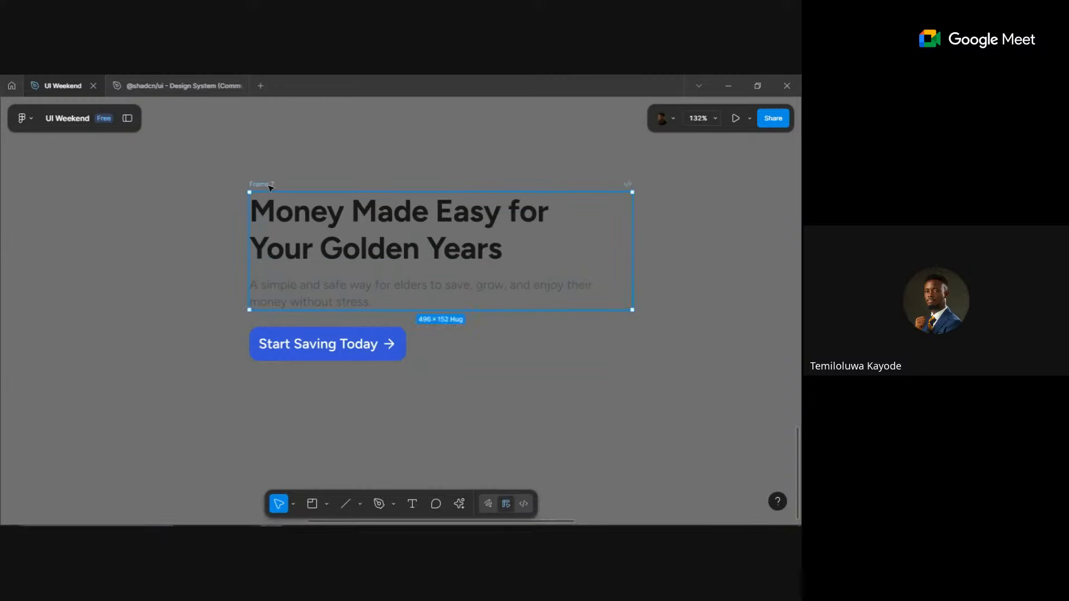
left_click(355, 346)
left_click_drag(181, 433, 651, 158)
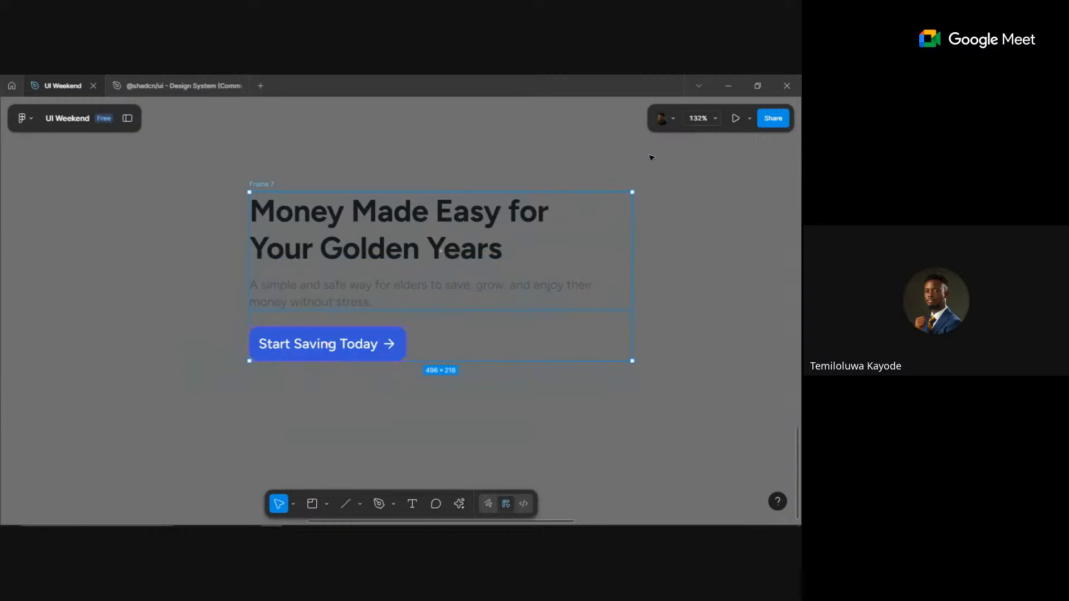
key("shift+a")
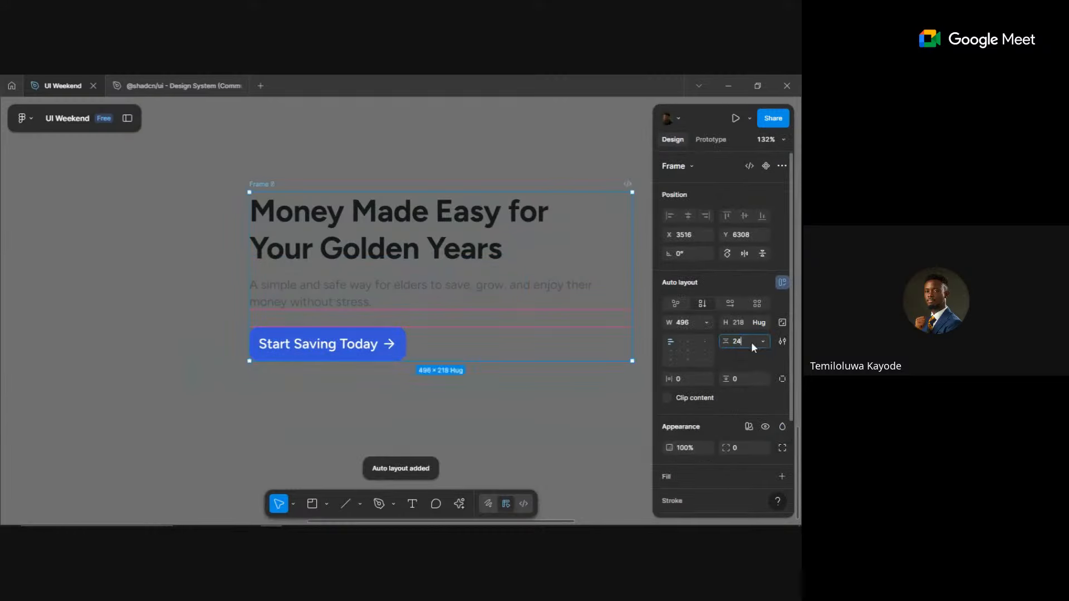
key("Return")
- Set the headline's width to Fill container inside the nested hero text frame
double_click(445, 265)
scroll(446, 264, "up", 5)
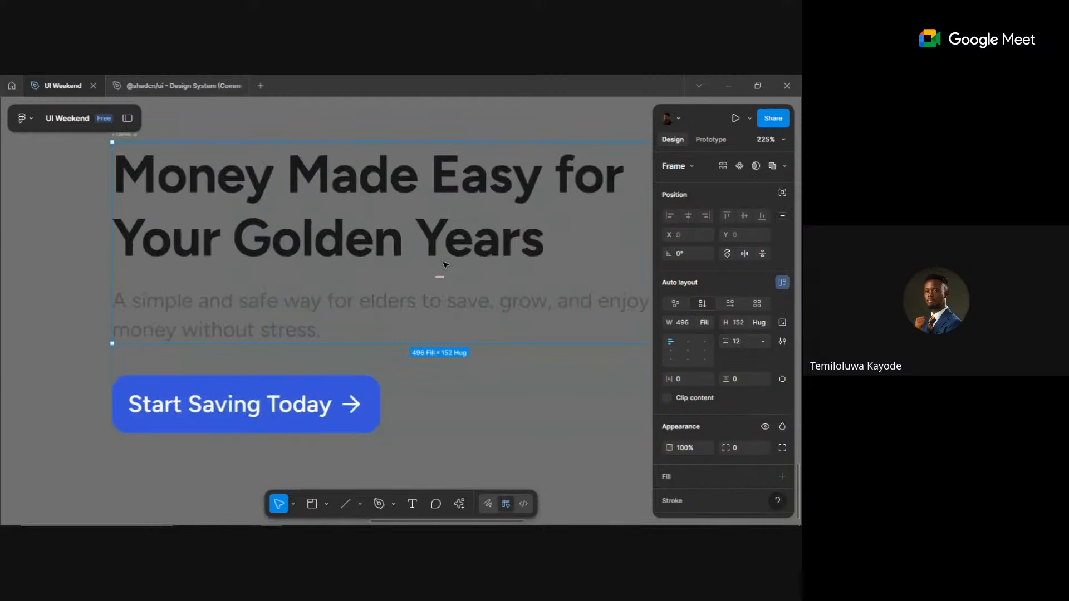
scroll(348, 264, "down", 3)
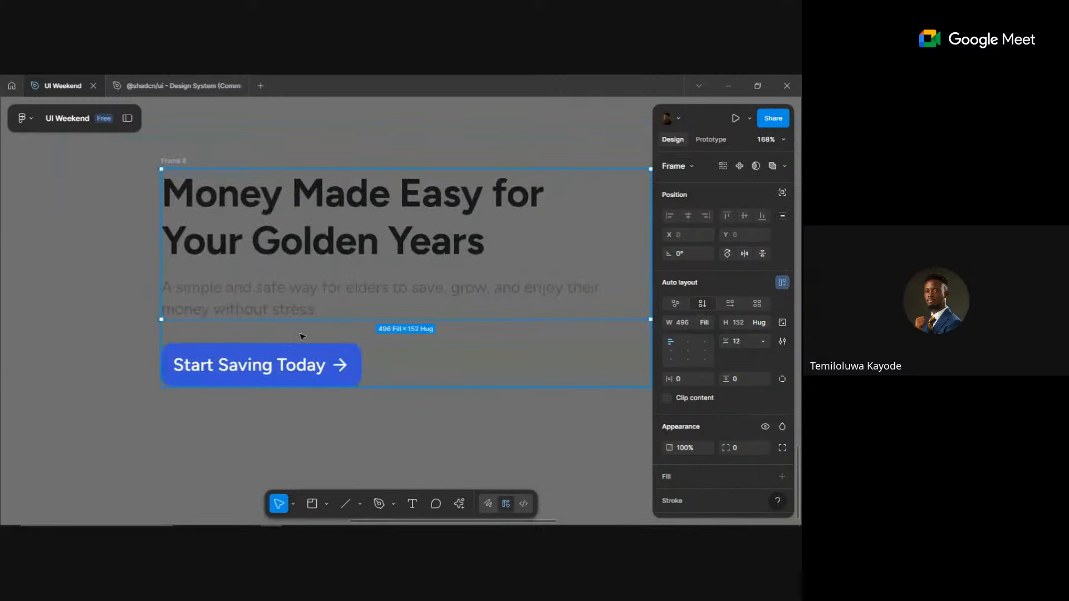
scroll(405, 333, "down", 3)
scroll(437, 335, "right", 3)
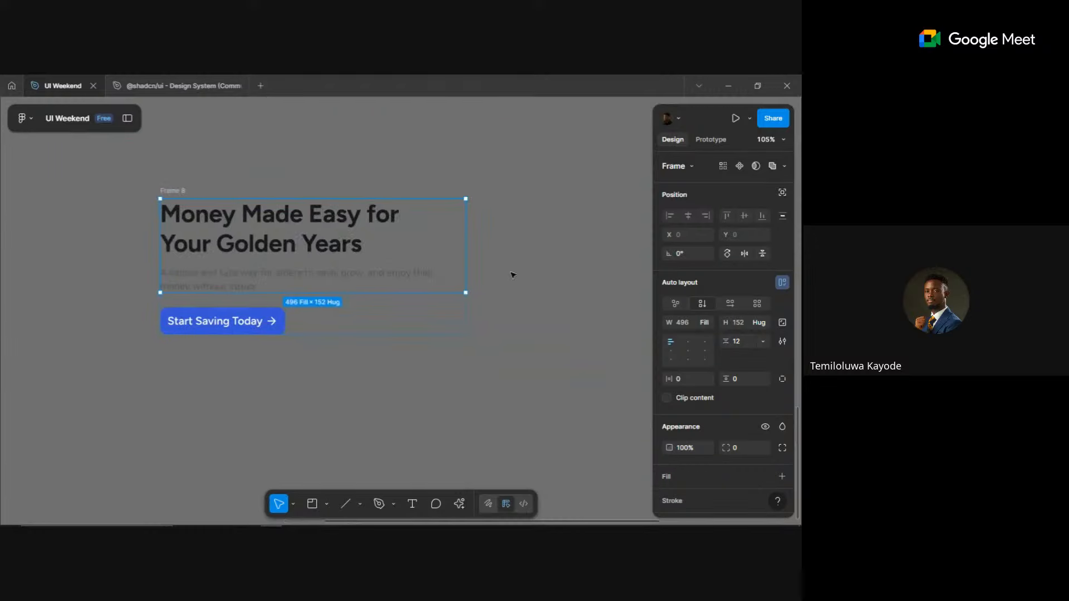
left_click(543, 254)
left_click(311, 255)
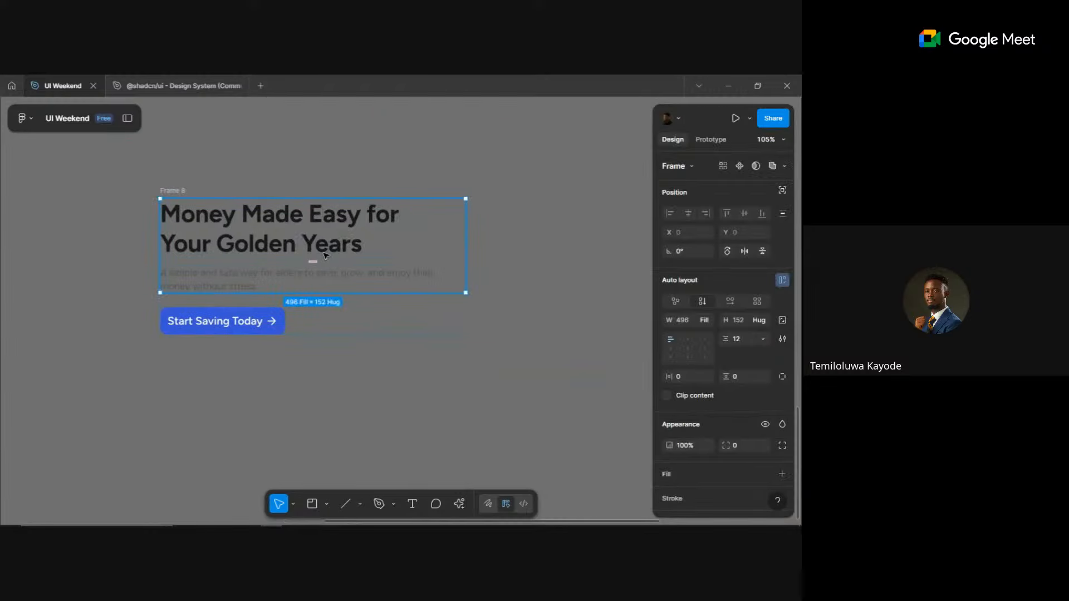
left_click(280, 277)
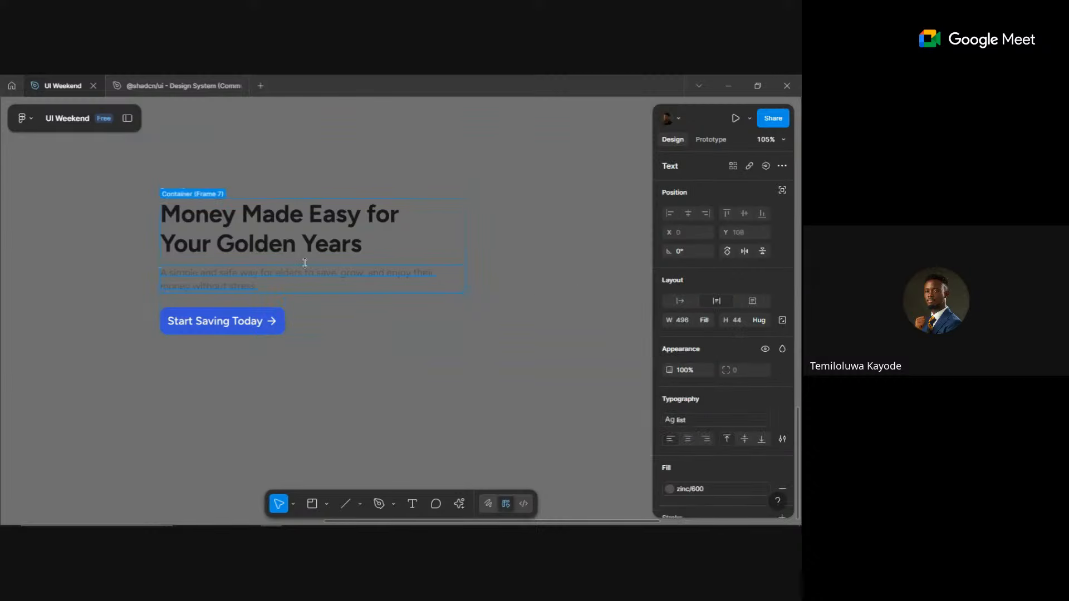
left_click(265, 234)
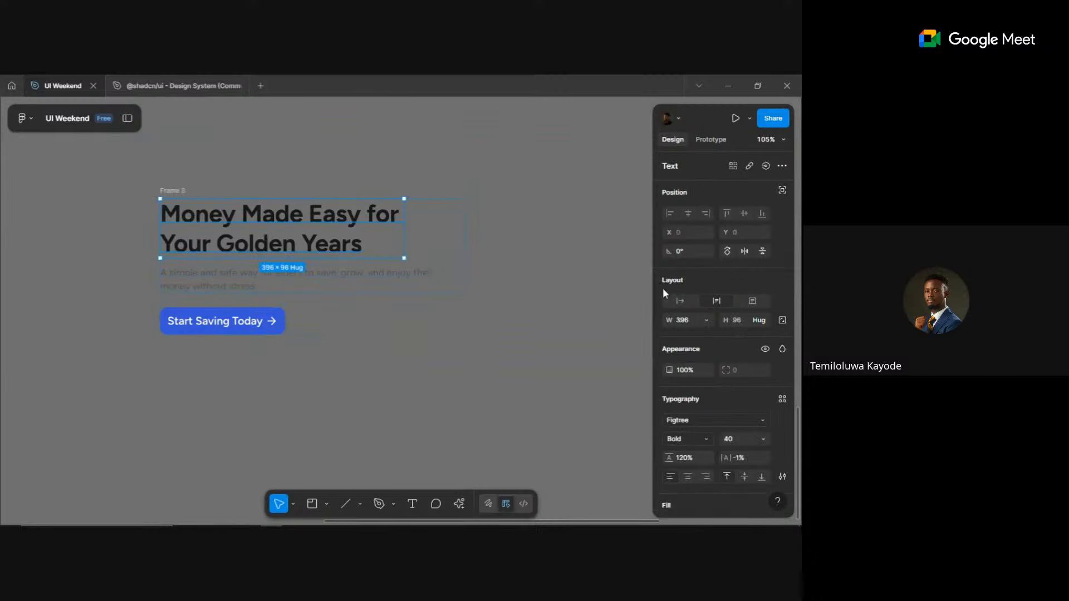
left_click(707, 321)
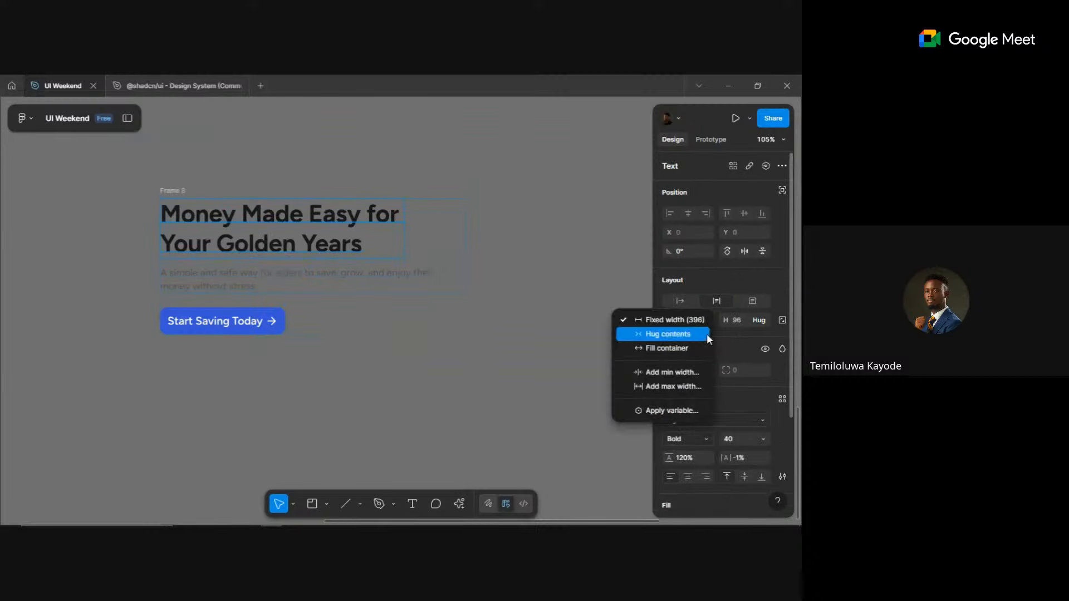
left_click(675, 349)
left_click(478, 349)
- Move the hero content frame further below the nav bar, to about X 3508, Y 6387
scroll(477, 350, "down", 5)
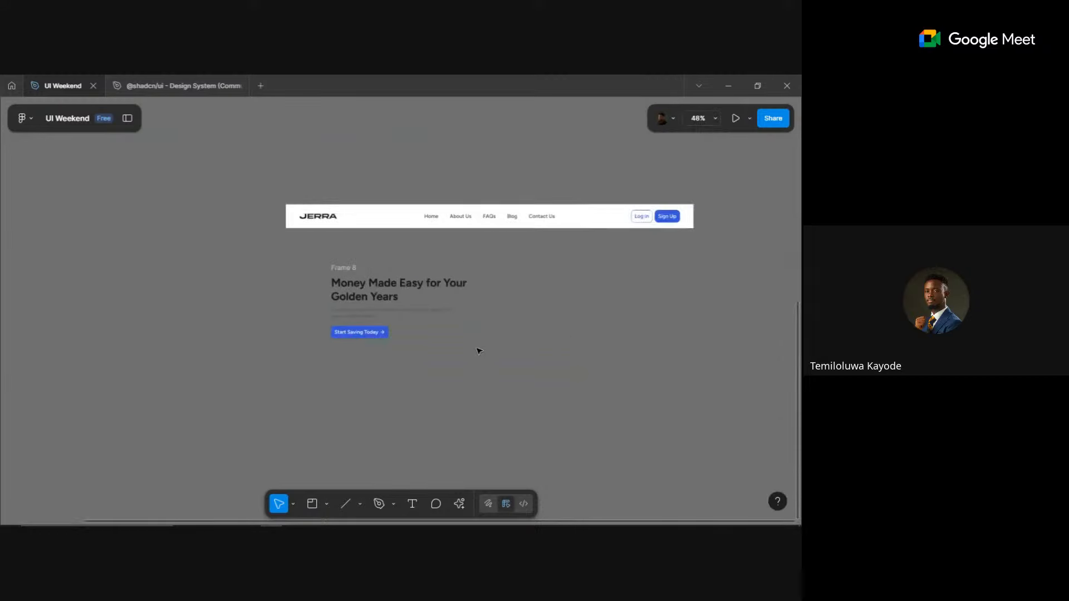
scroll(445, 343, "right", 2)
scroll(445, 342, "up", 1)
mouse_move(305, 285)
left_mouse_down()
mouse_move(286, 313)
mouse_move(304, 306)
left_mouse_up()
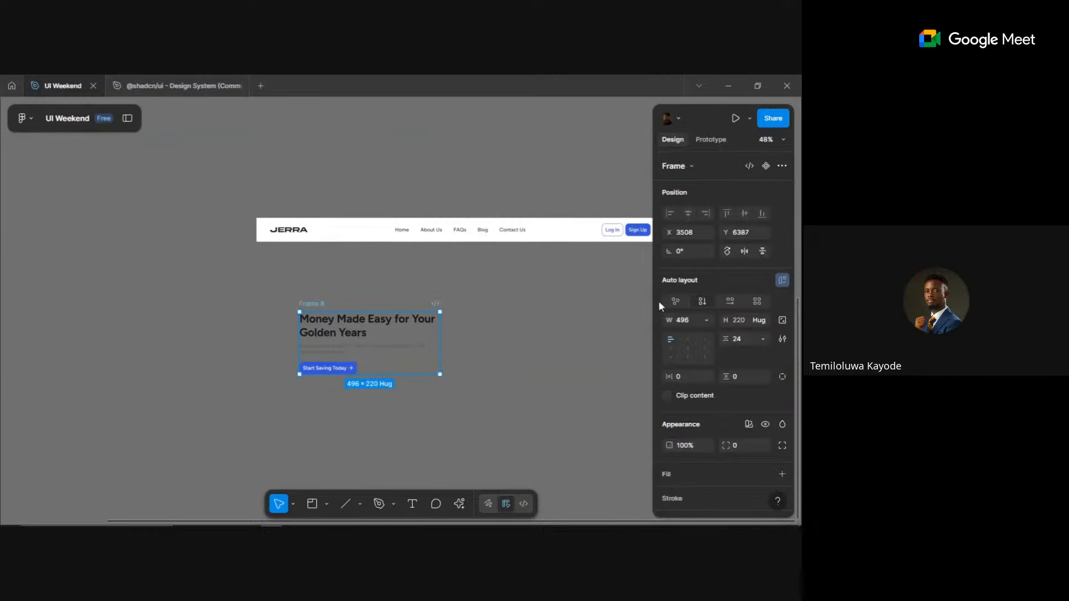
left_click(490, 345)
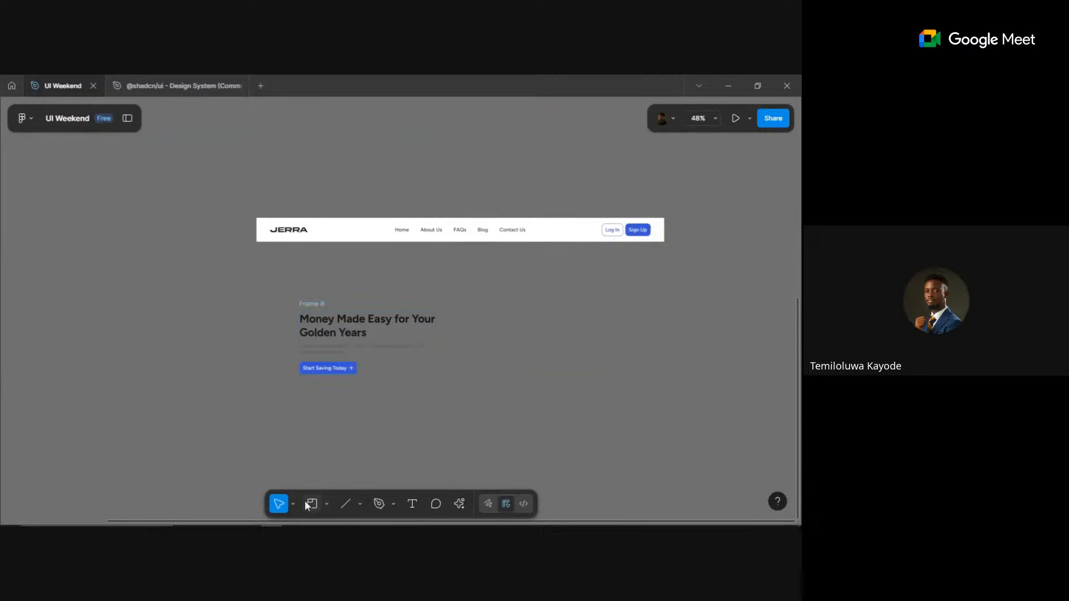
- Draw a new frame of about 432 × 427 and place it beside the hero content, at about X 4291, Y 6246
left_click(327, 504)
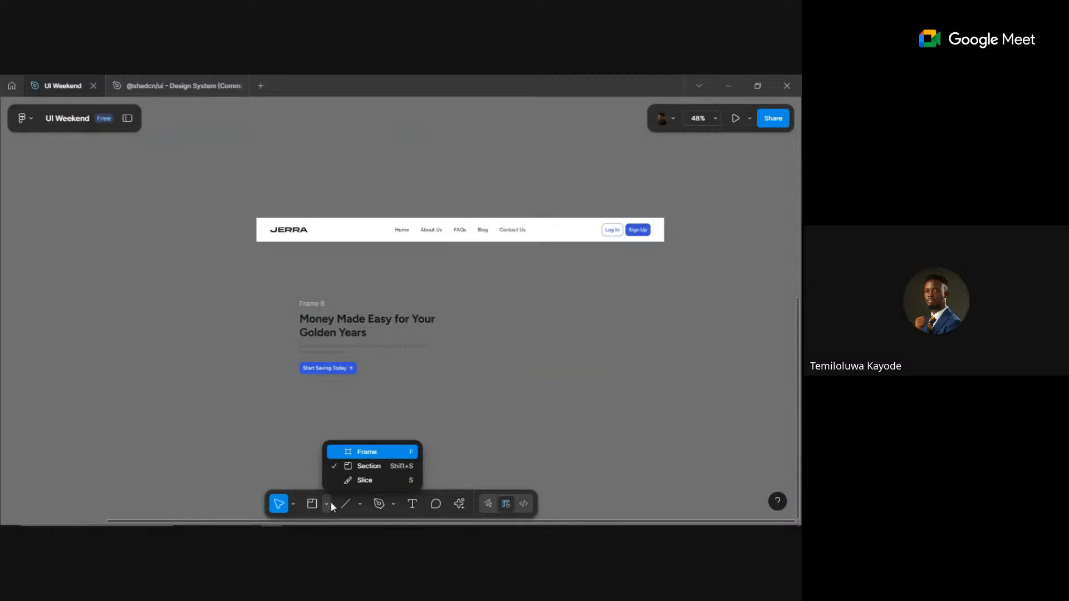
left_click(358, 453)
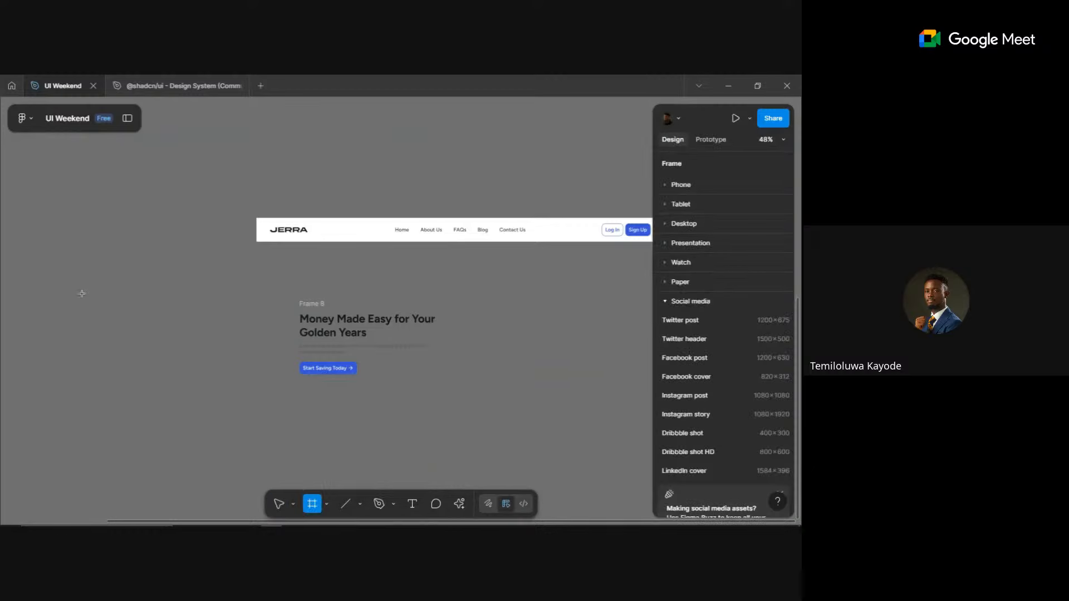
mouse_move(82, 294)
left_mouse_down()
mouse_move(201, 437)
mouse_move(203, 414)
left_mouse_up()
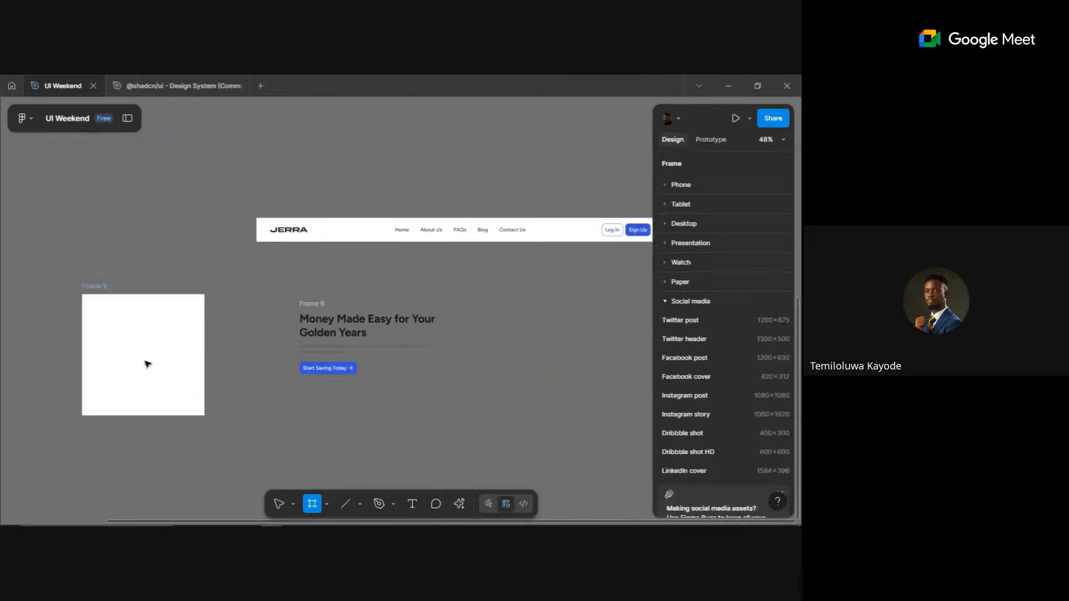
left_click_drag(537, 355, 585, 341)
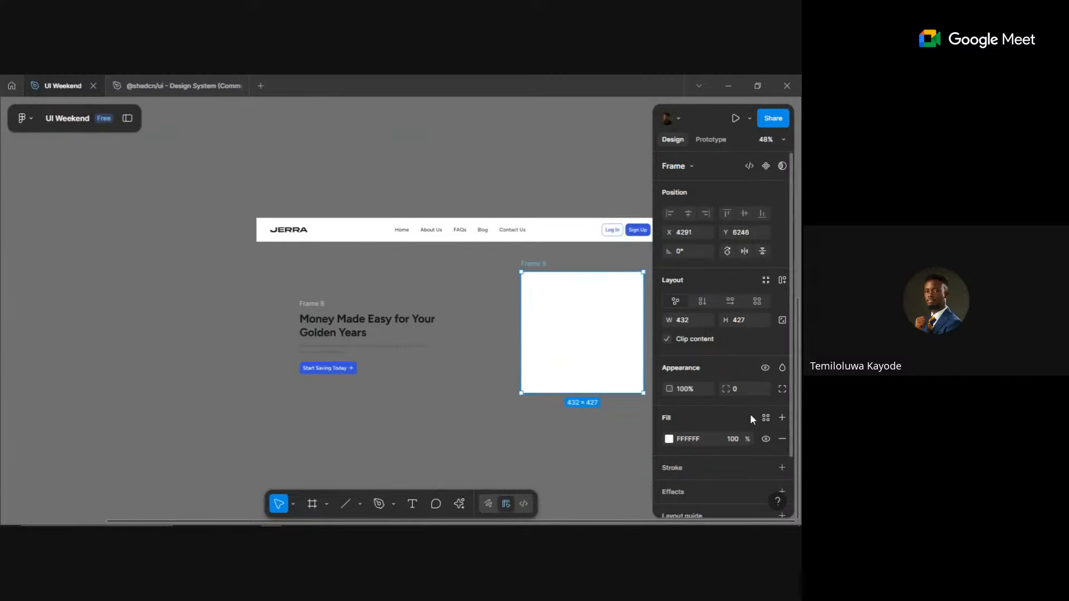
- Fill the new placeholder frame with the zinc/200 library colour
left_click(766, 418)
left_click(553, 396)
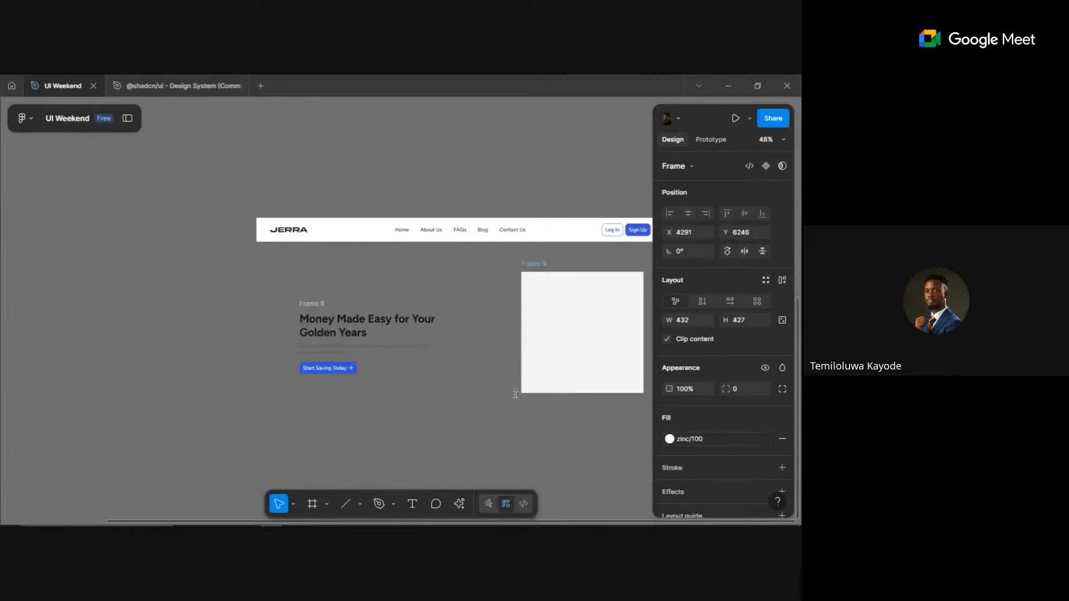
left_click(671, 440)
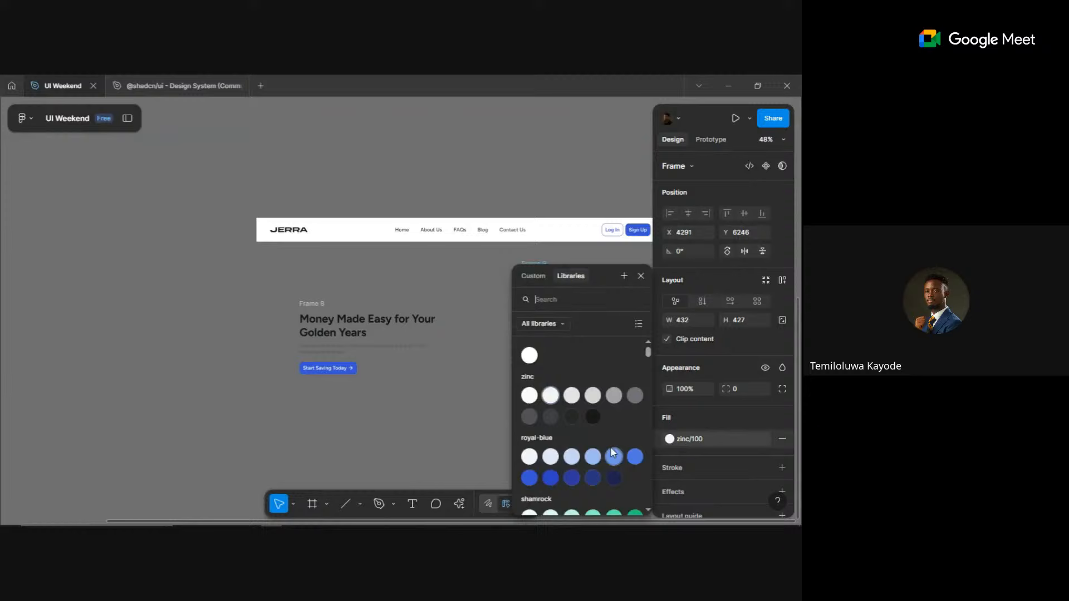
left_click(578, 395)
left_click(536, 414)
scroll(537, 414, "down", 1)
- Wrap the hero content and placeholder frame in a horizontal auto layout frame with a White library fill
left_click_drag(324, 460, 679, 289)
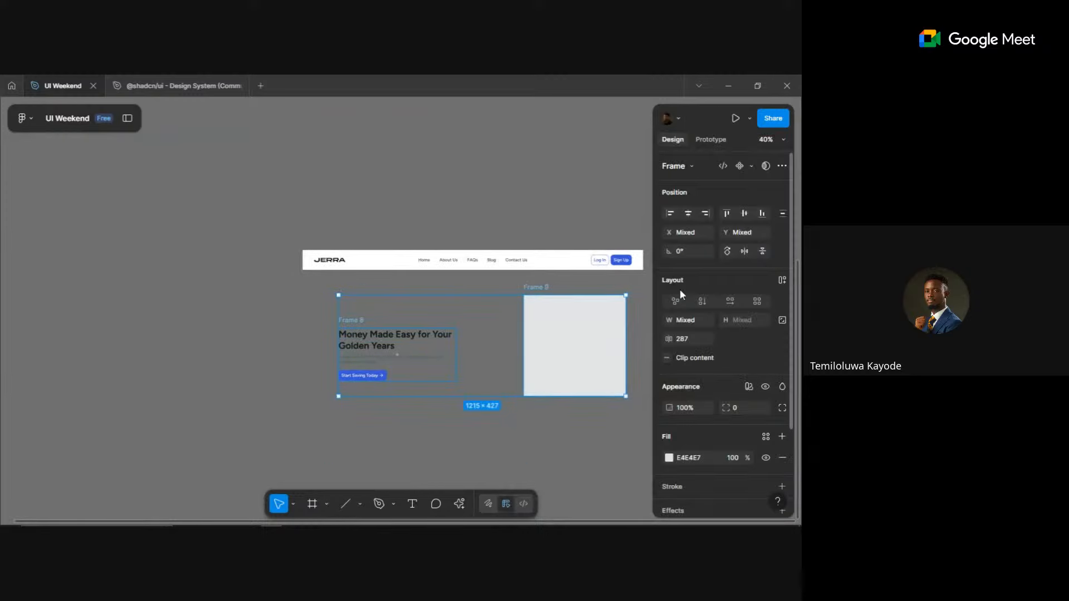
key("shift+a")
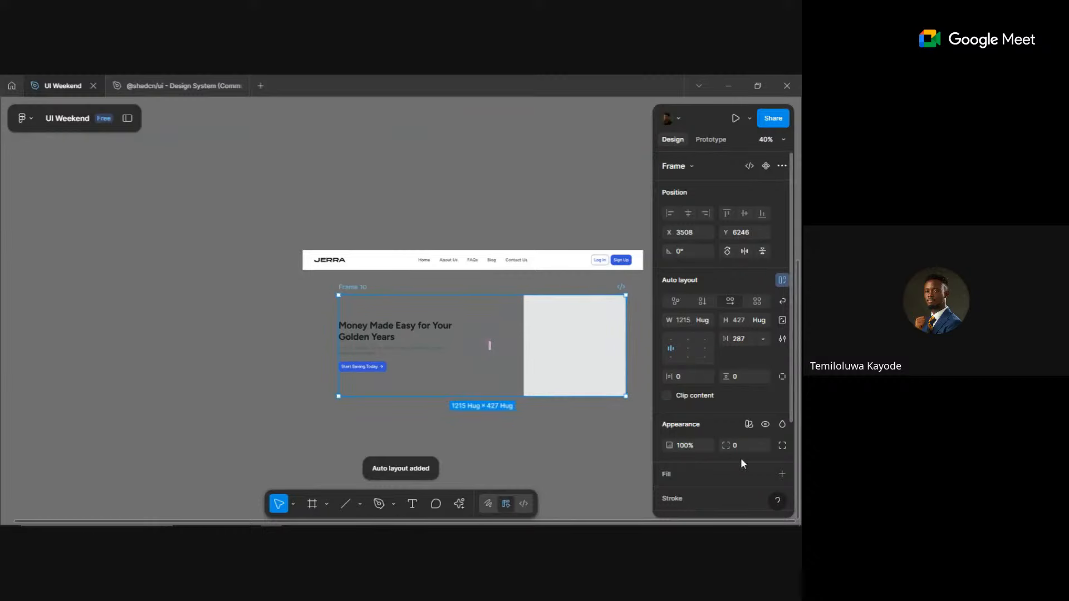
left_click(766, 475)
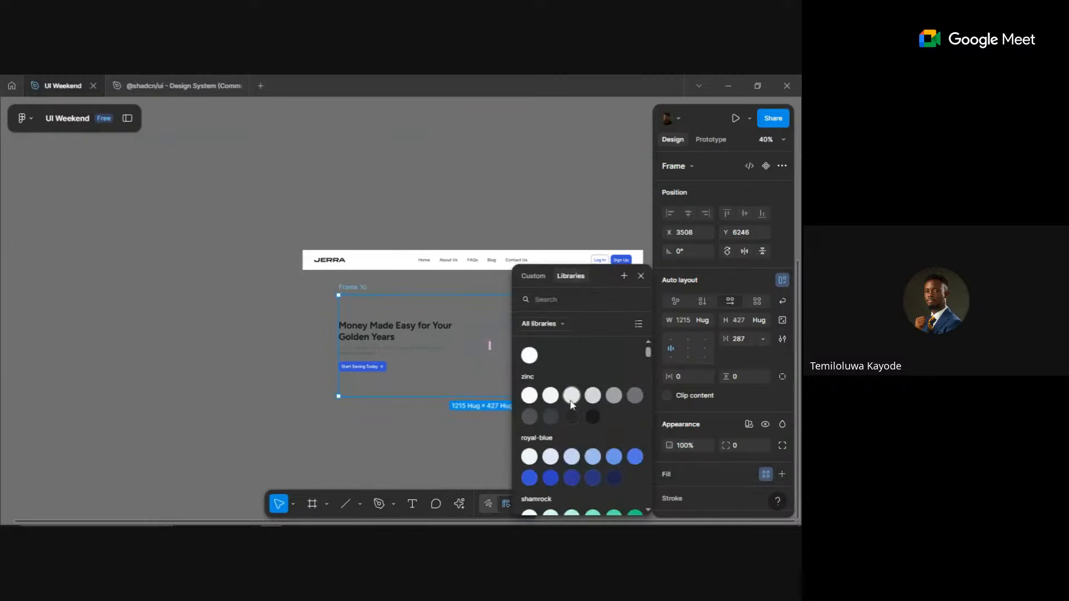
left_click(529, 357)
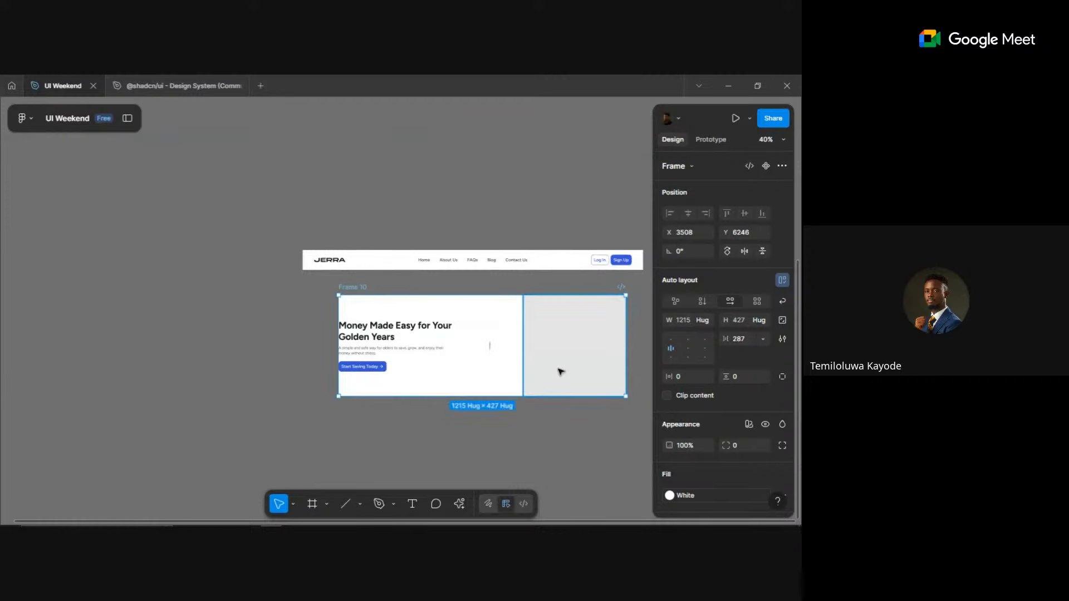
- Set the hero section frame's horizontal padding to 148 and its width to 1440
left_click(679, 376)
type("1")
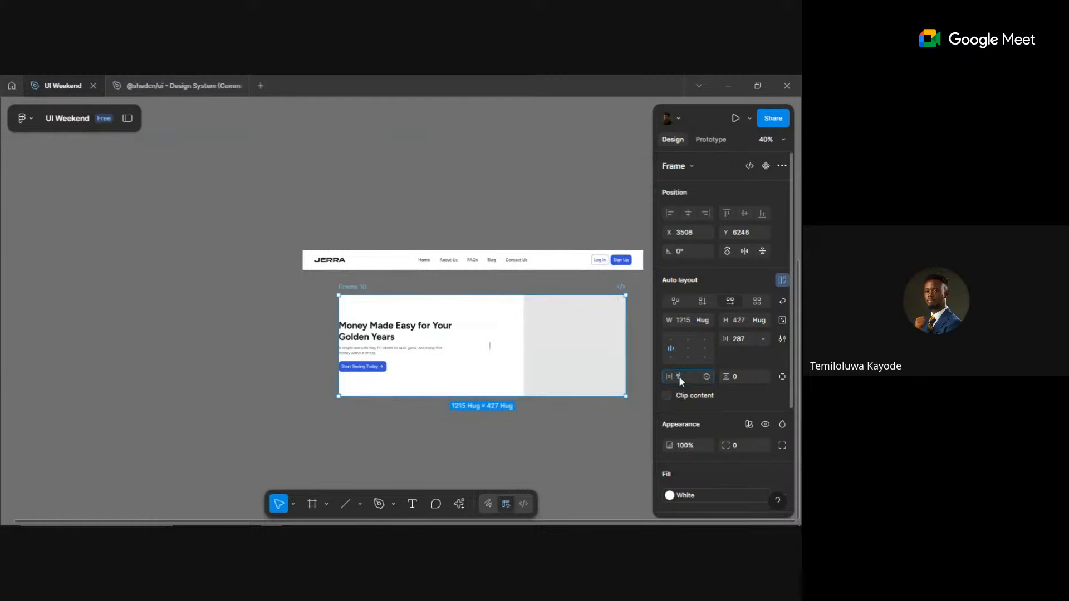
type("48")
key("Return")
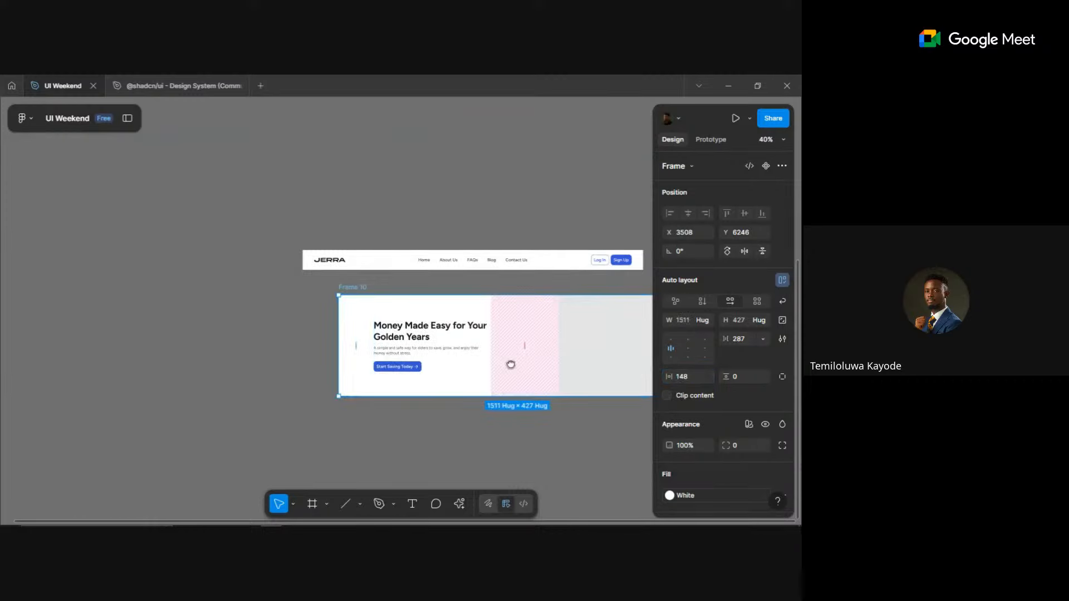
scroll(511, 365, "right", 5)
left_click(690, 320)
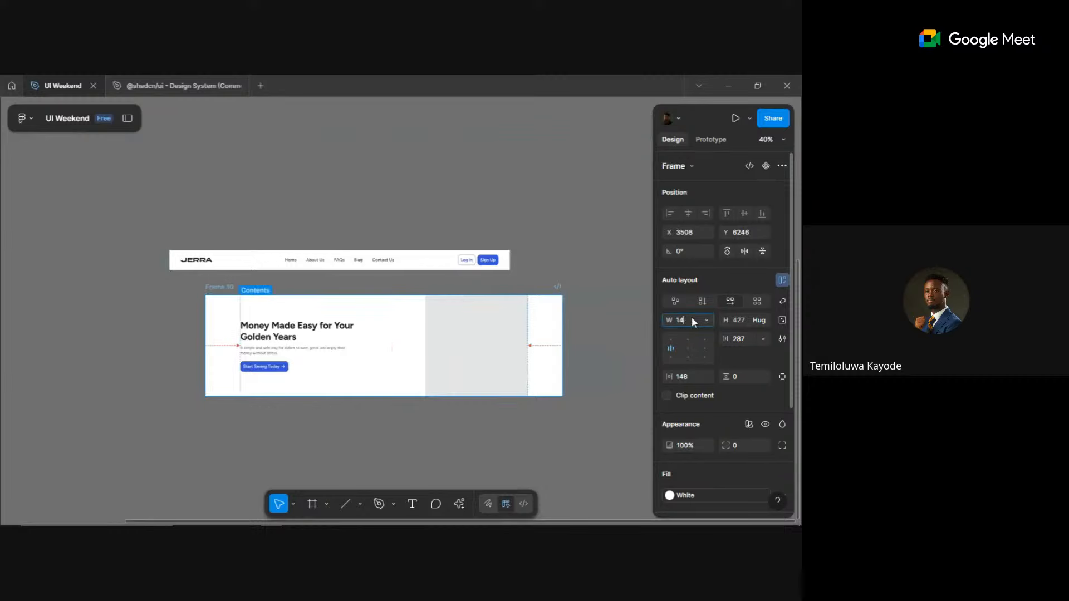
type("1440")
key("Return")
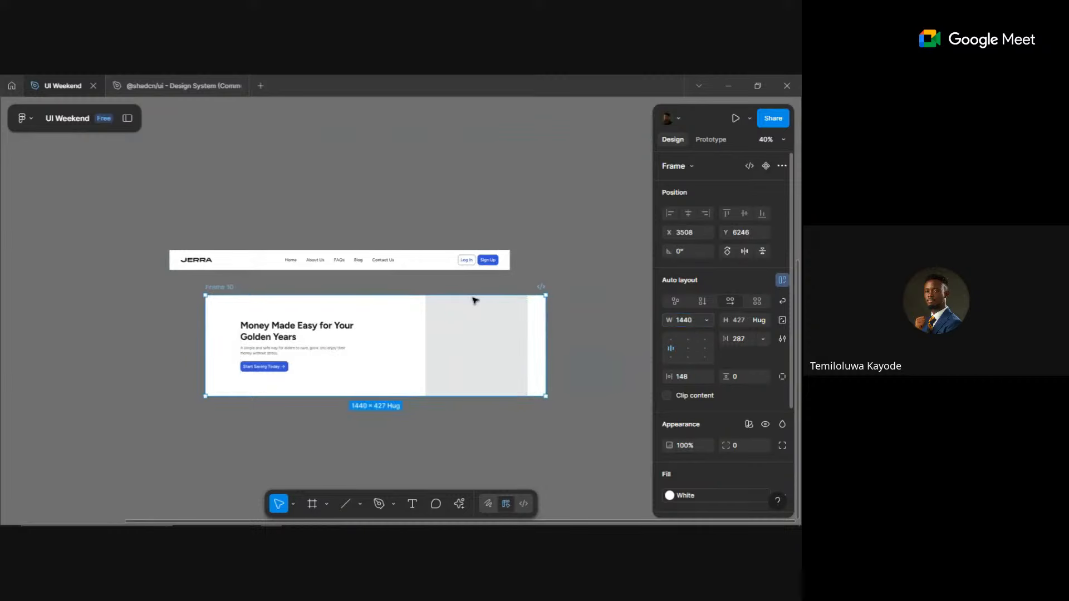
- Set the widths of the hero content frame and the placeholder frame to Fill container
left_click(285, 363)
left_click(706, 320)
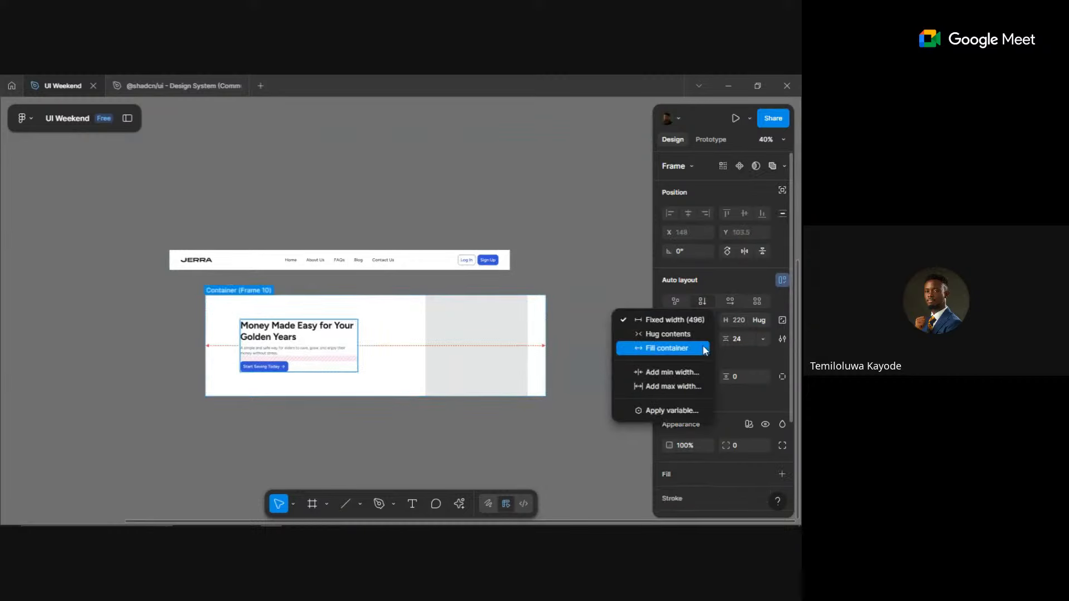
left_click(668, 349)
left_click(433, 367)
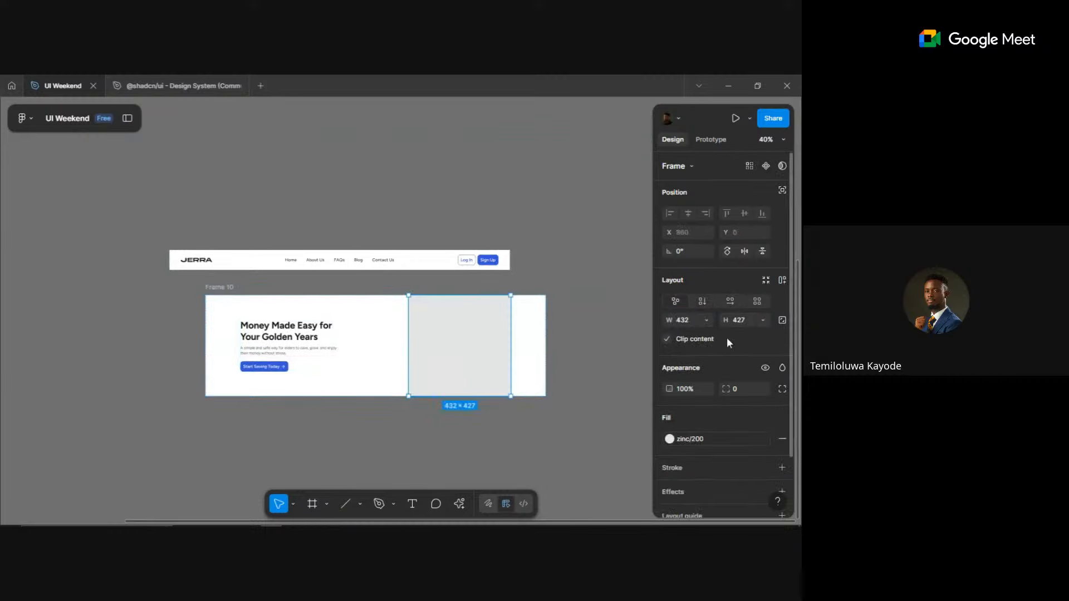
left_click(701, 320)
left_click(699, 335)
- Set the gap between the hero content and the placeholder frame to 148
left_click(391, 360)
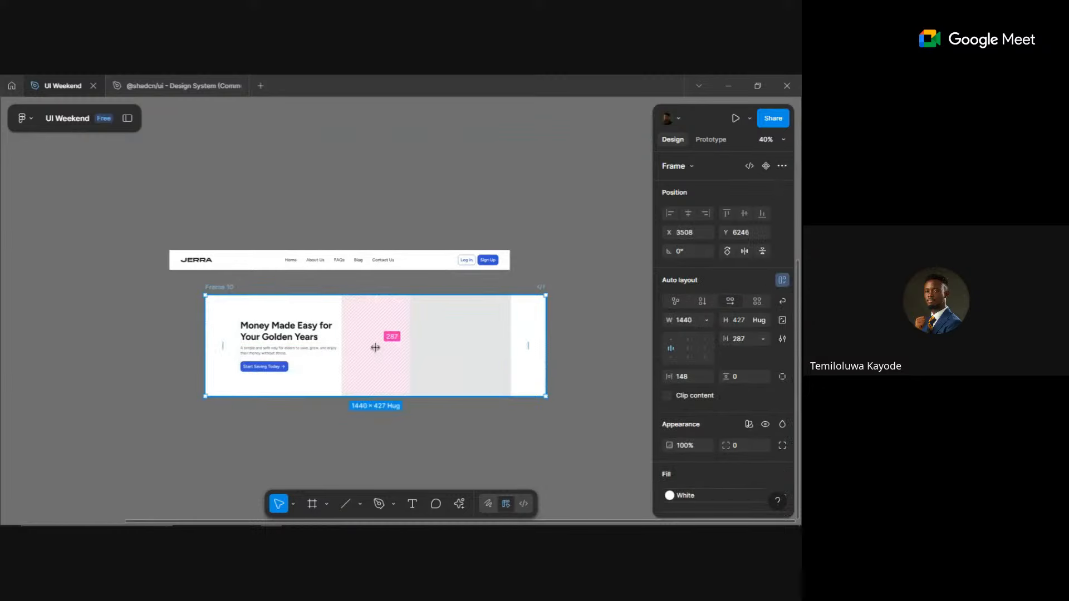
left_click(372, 348)
type("148")
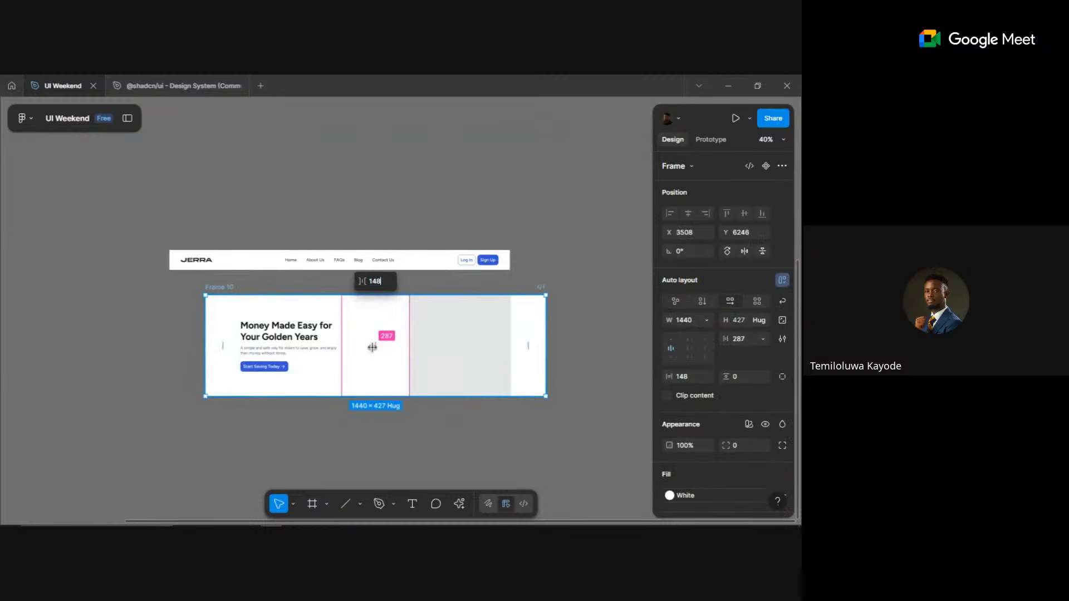
key("Return")
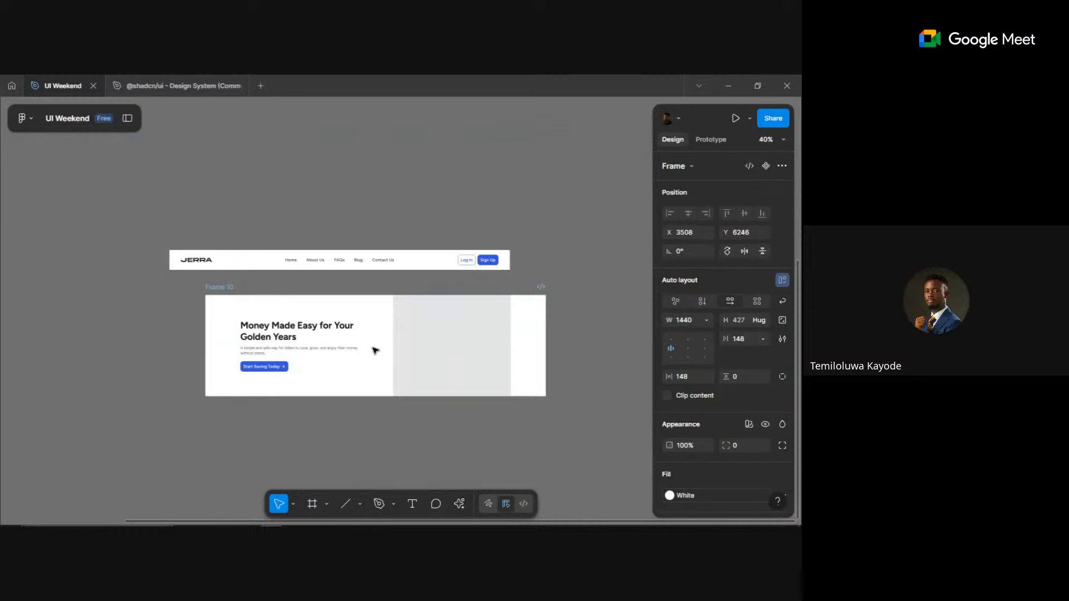
left_click(375, 350)
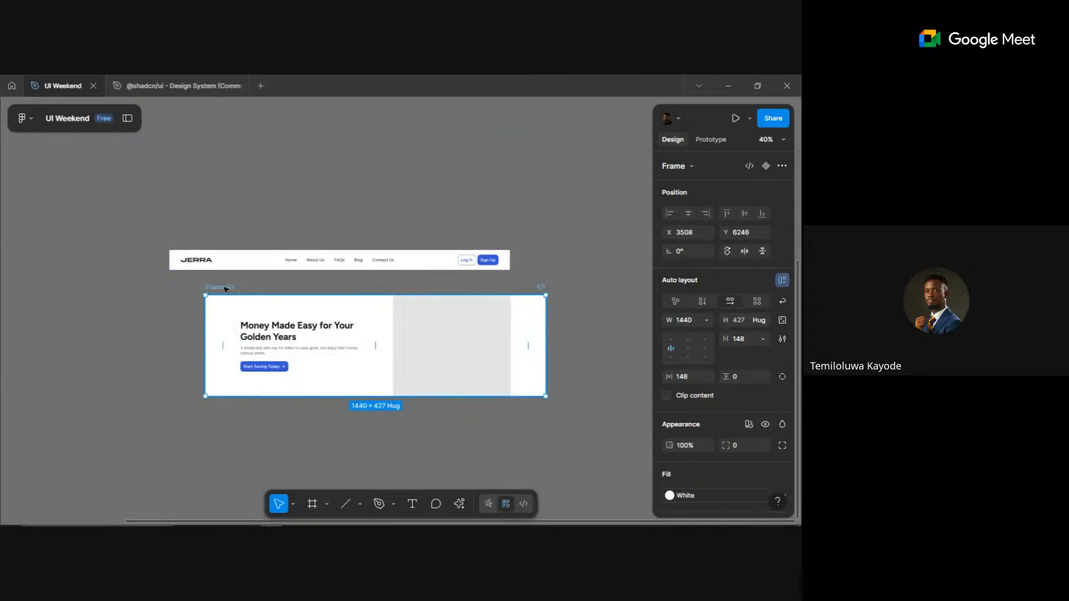
- Align the hero section frame beneath the nav bar at X 3356, Y 6204 and set its vertical padding to 80
left_click_drag(226, 288, 189, 280)
scroll(295, 358, "down", 3)
scroll(303, 360, "up", 5)
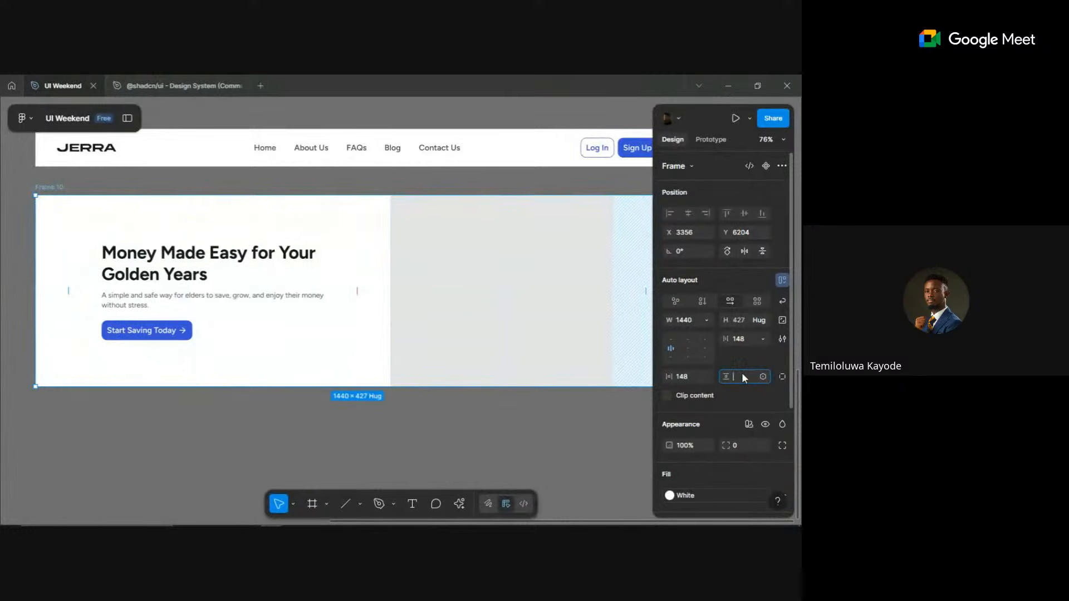
type("80")
key("Return")
left_click_drag(426, 433, 422, 373)
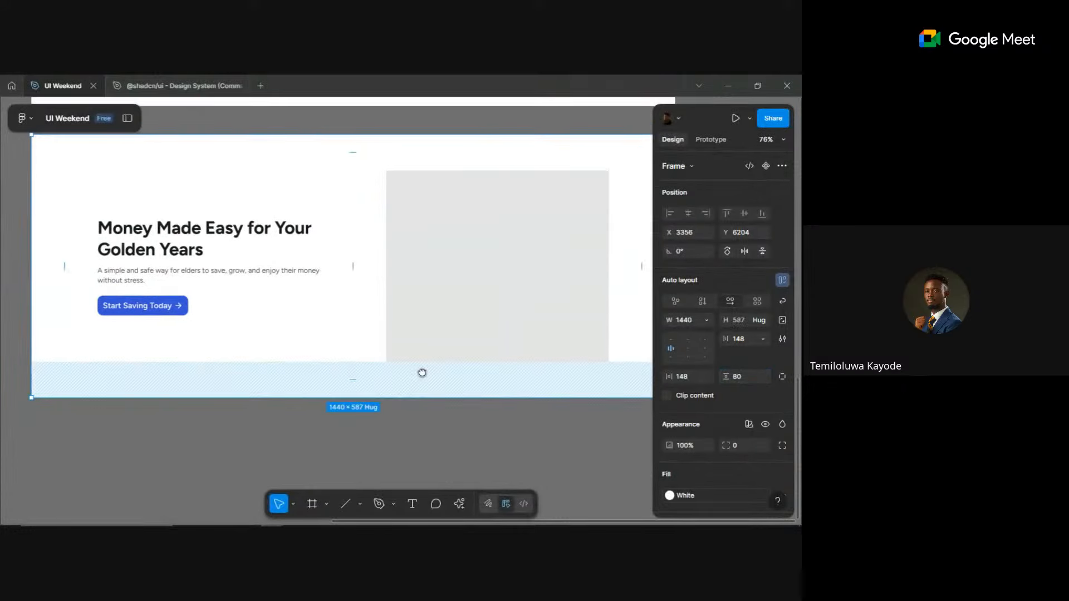
- Round the grey placeholder frame's corners with a radius of 24
left_click(444, 275)
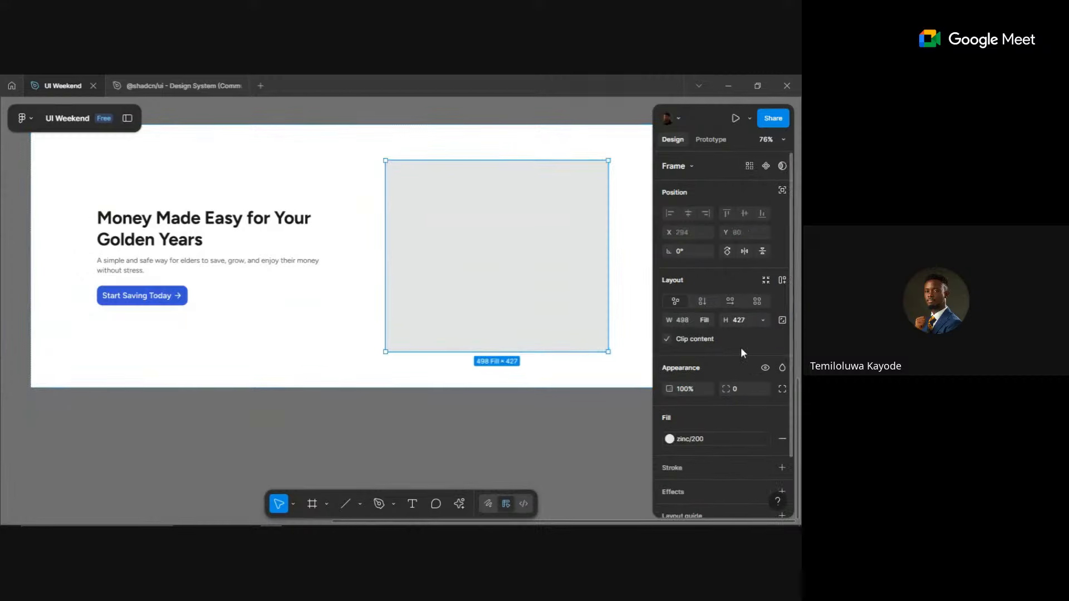
left_click(755, 389)
type("24")
key("Return")
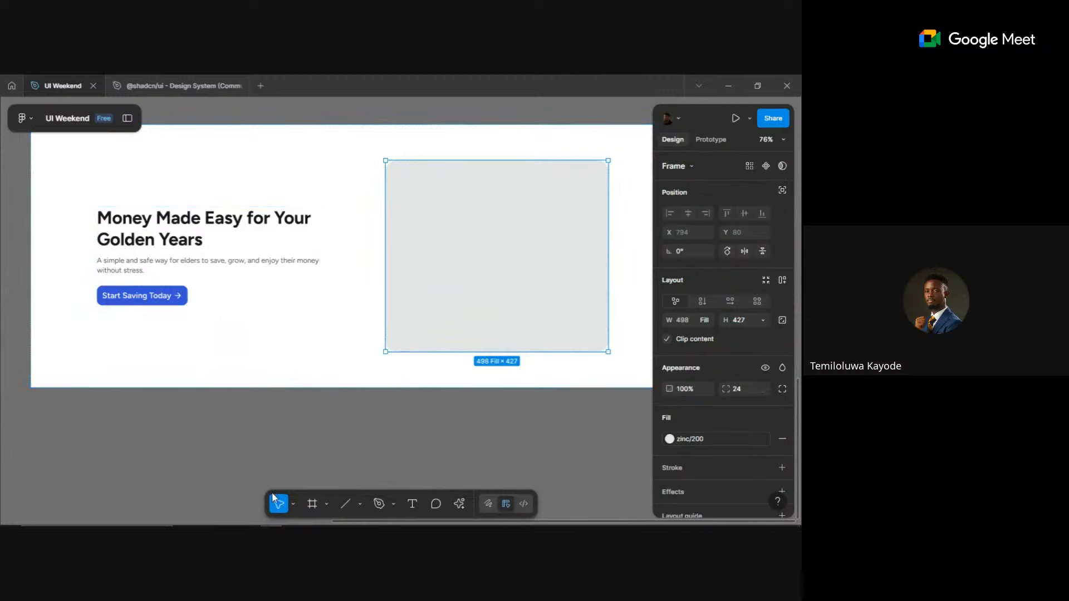
left_click(301, 440)
- Set the hero headline's font size to 48
scroll(300, 440, "down", 2)
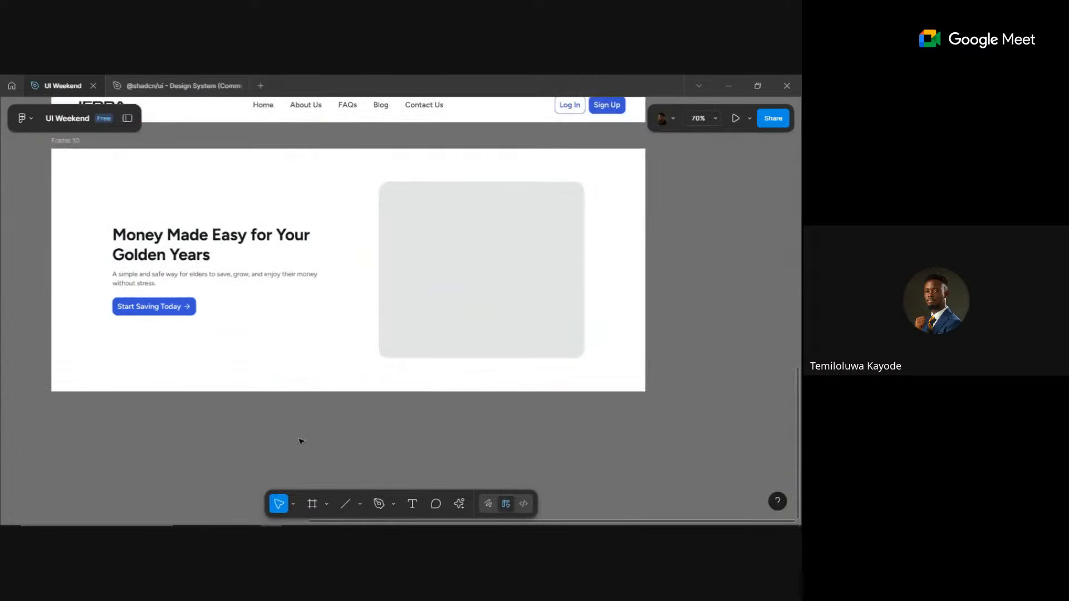
left_click(207, 254)
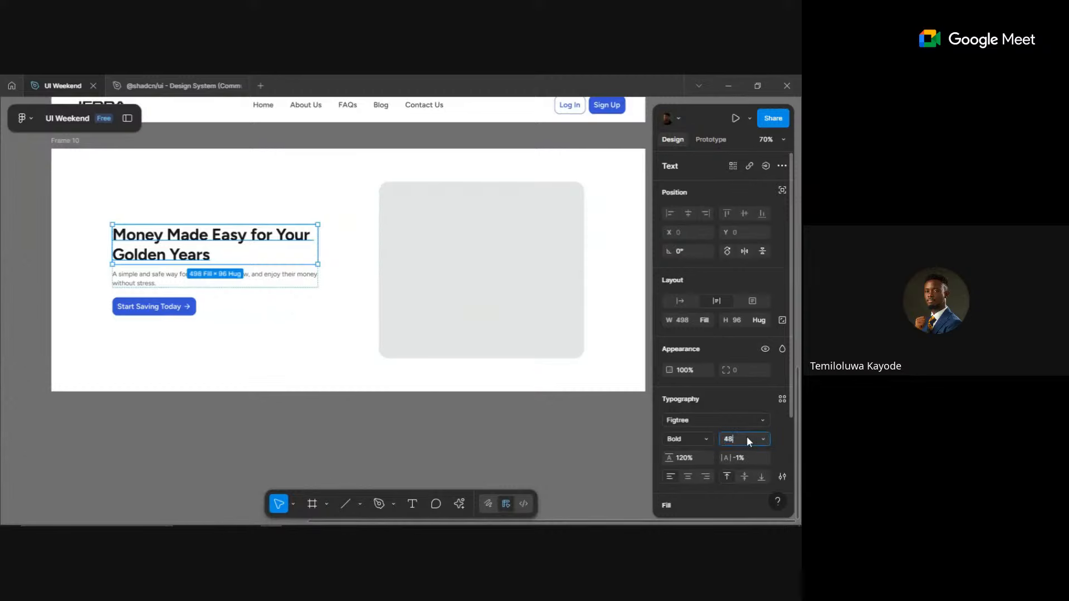
type("48")
key("Return")
- Apply the lead 20/28 text style to the hero subtext
left_click(290, 278)
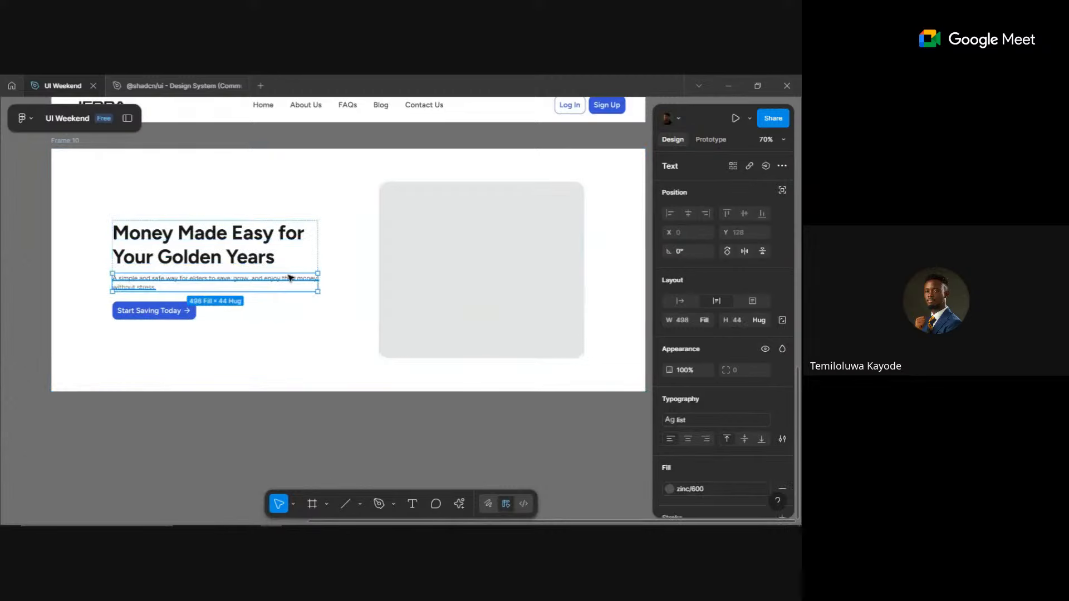
left_click(691, 420)
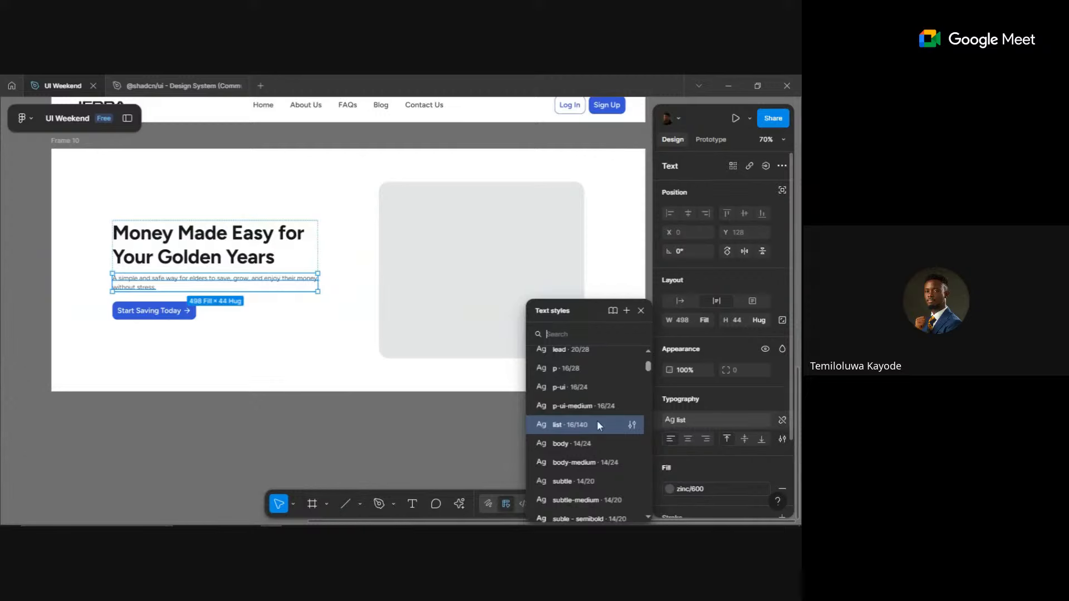
scroll(598, 426, "up", 3)
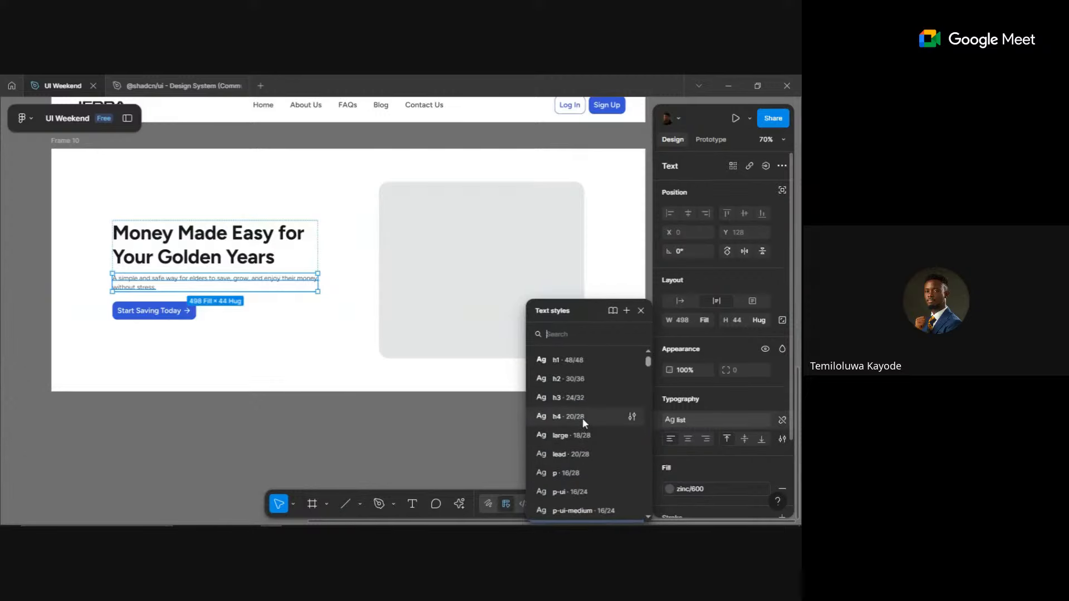
left_click(583, 460)
left_click(405, 434)
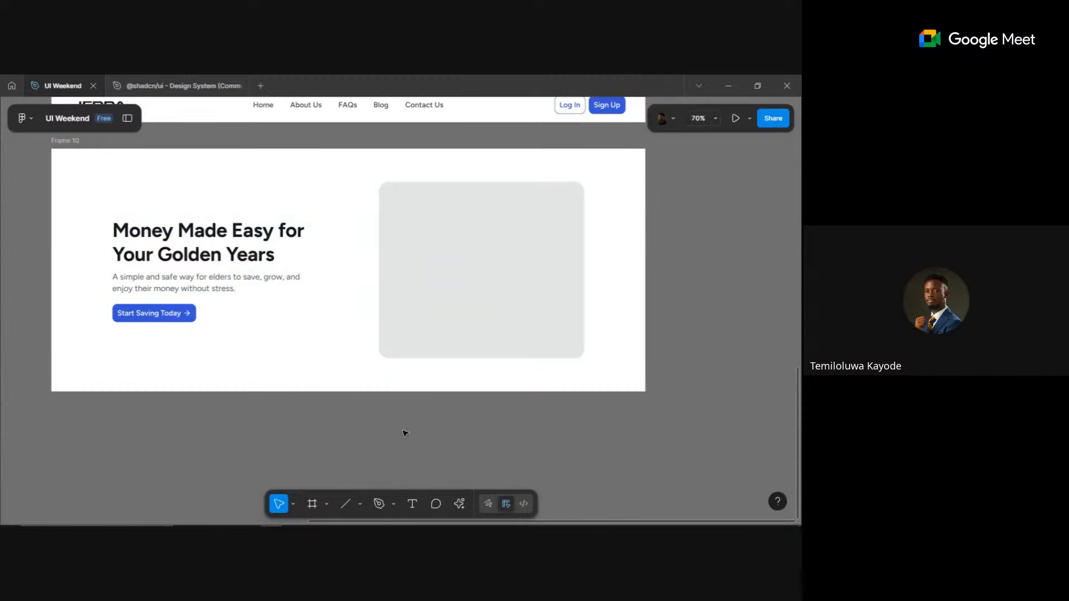
- Move the hero section frame slightly further below the nav bar, to about Y 6258
scroll(405, 433, "down", 2)
left_click(315, 326)
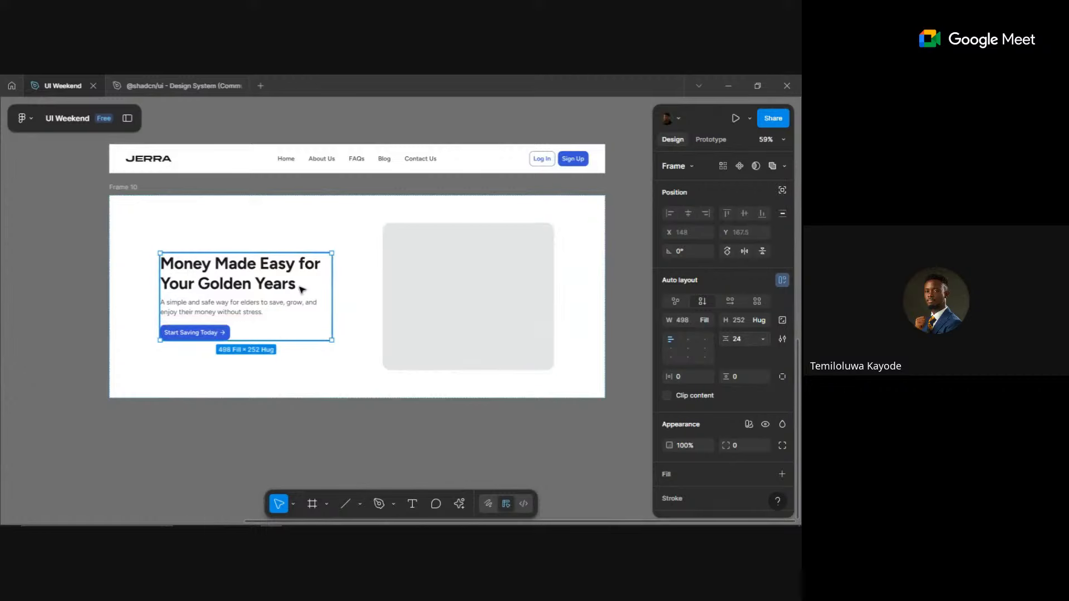
left_click(382, 422)
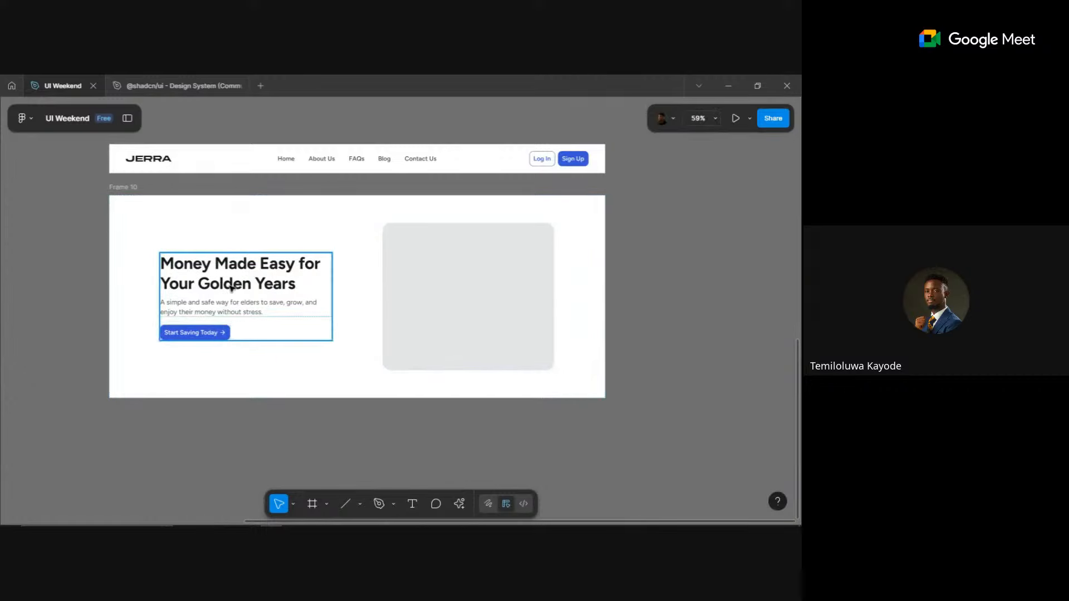
left_click(379, 396)
scroll(377, 394, "down", 2)
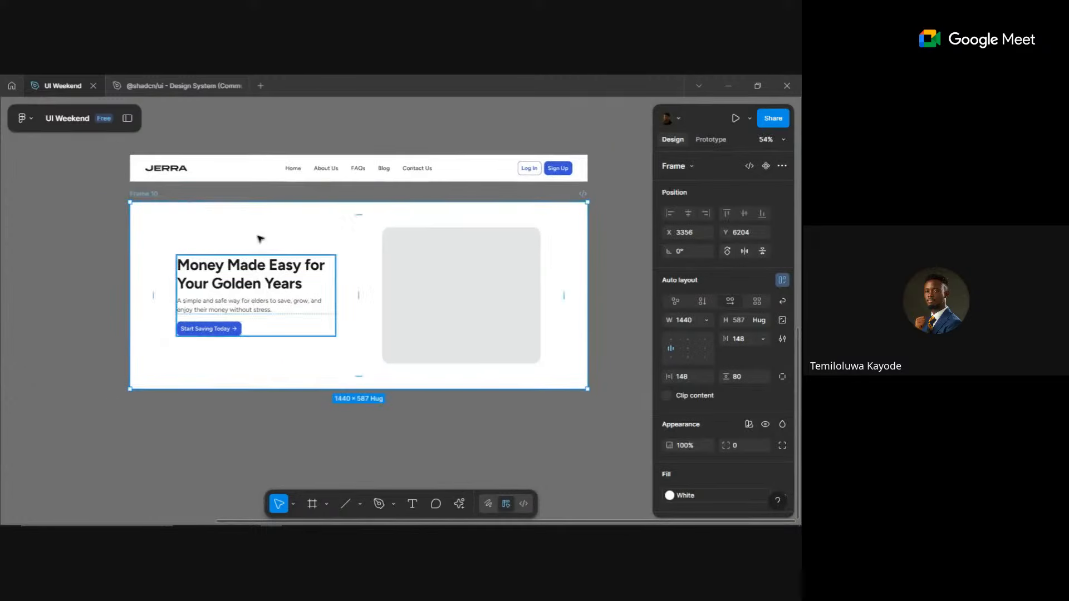
left_click_drag(158, 195, 155, 212)
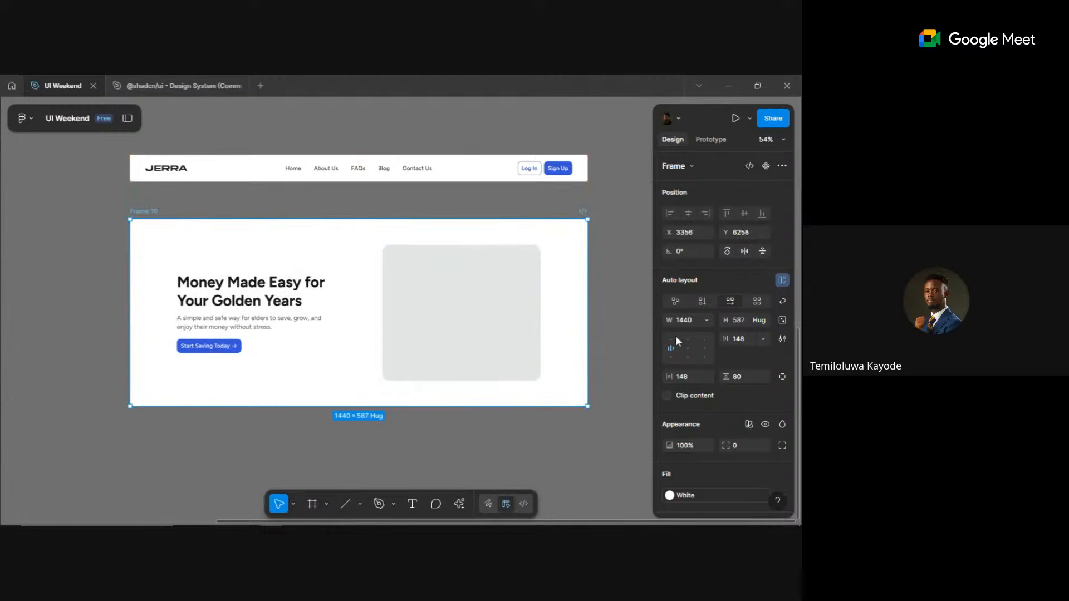
- Set the hero section frame's vertical padding to 120
left_click(746, 376)
type("12")
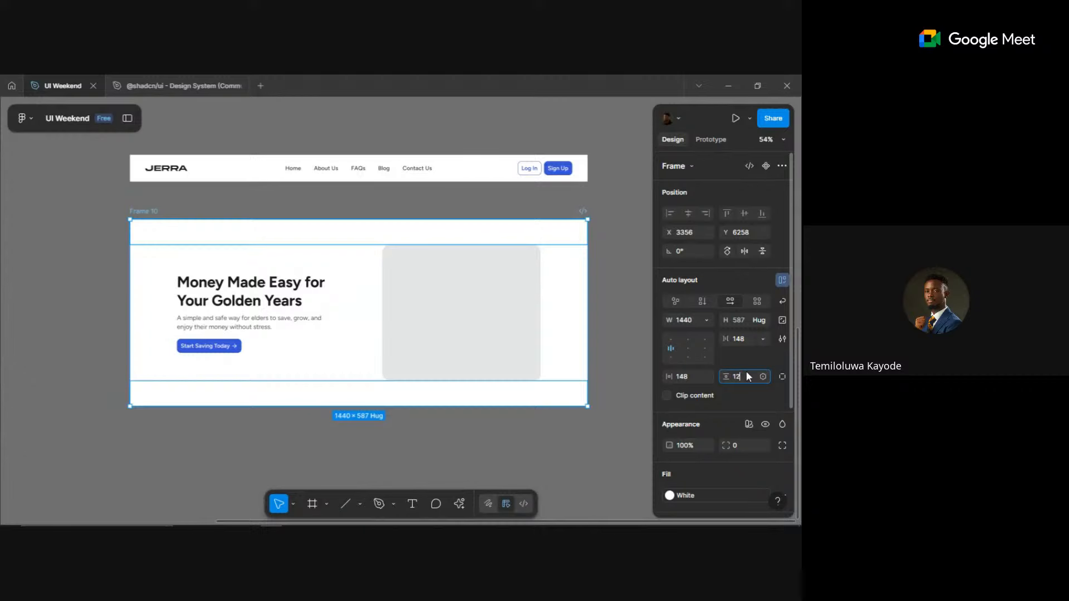
type("0")
key("Return")
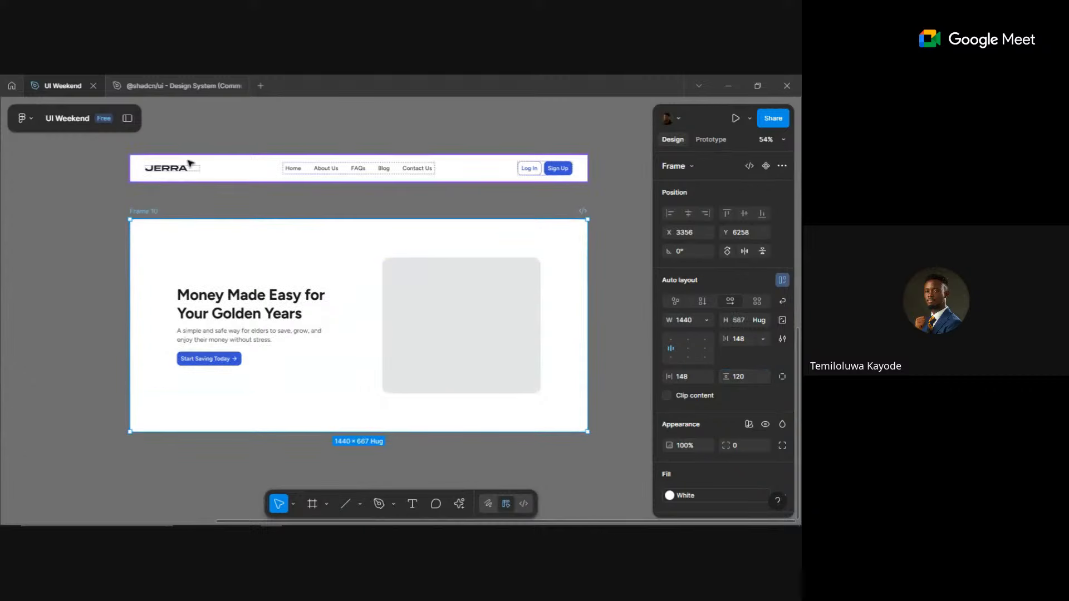
- Wrap the nav bar and hero section in a vertical auto-layout frame with a gap of 0
left_click(229, 171, "shift")
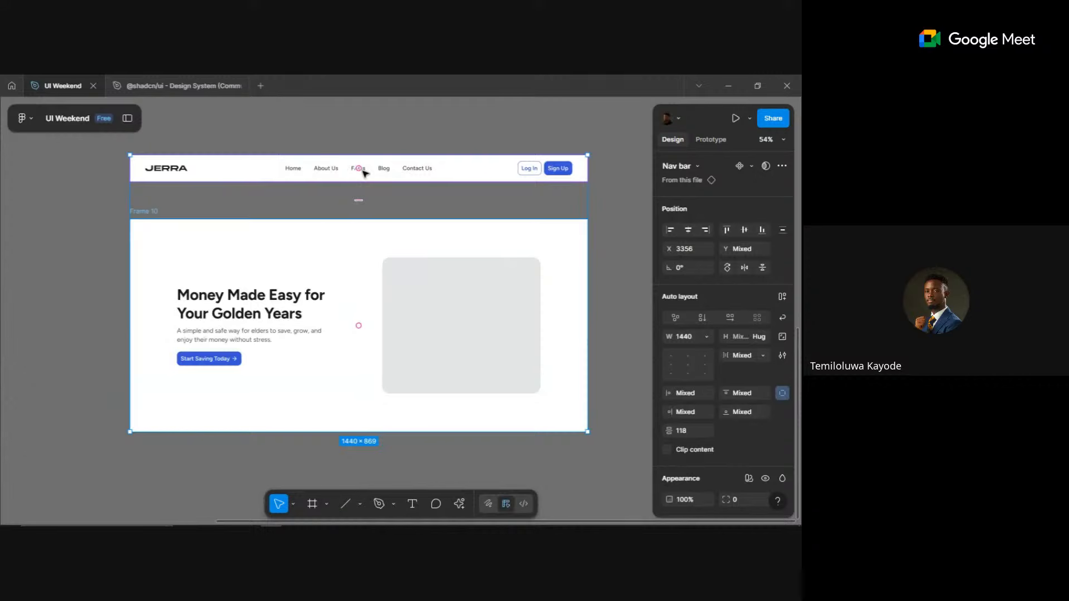
key("shift+a")
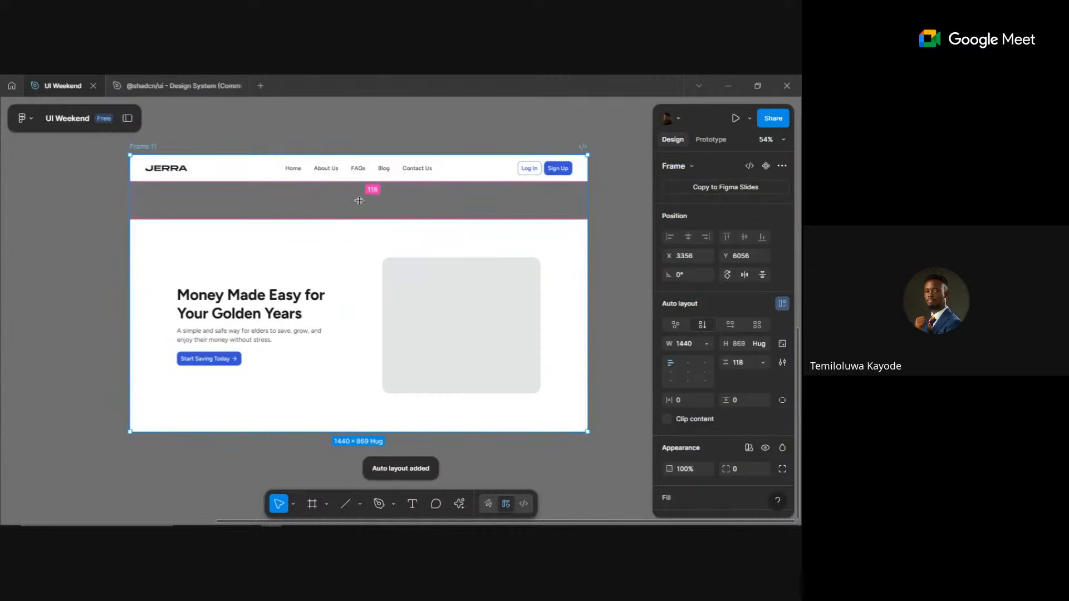
type("0")
key("Return")
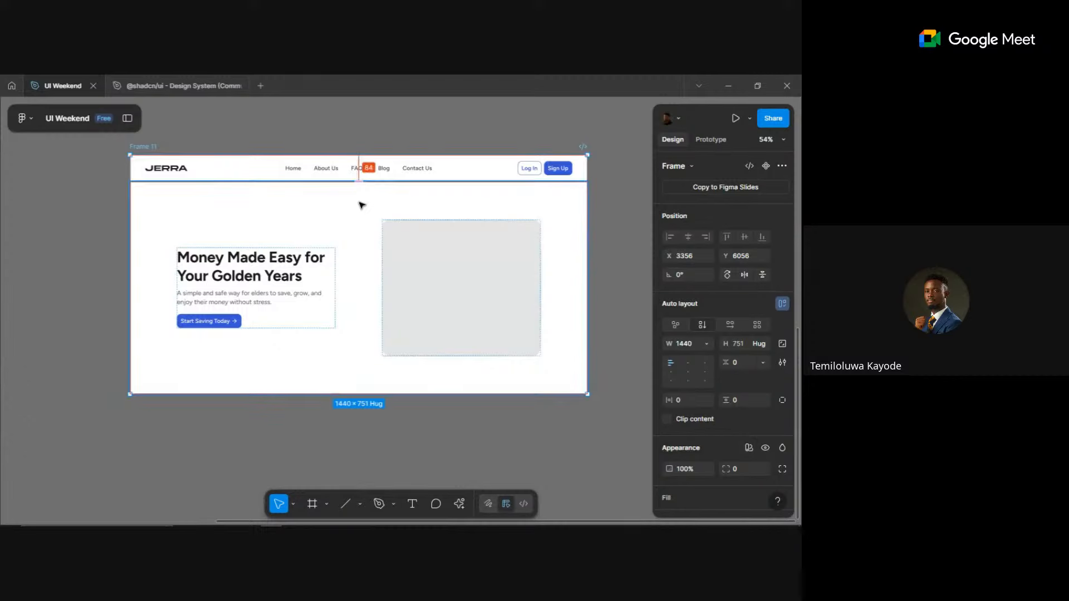
left_click(565, 441)
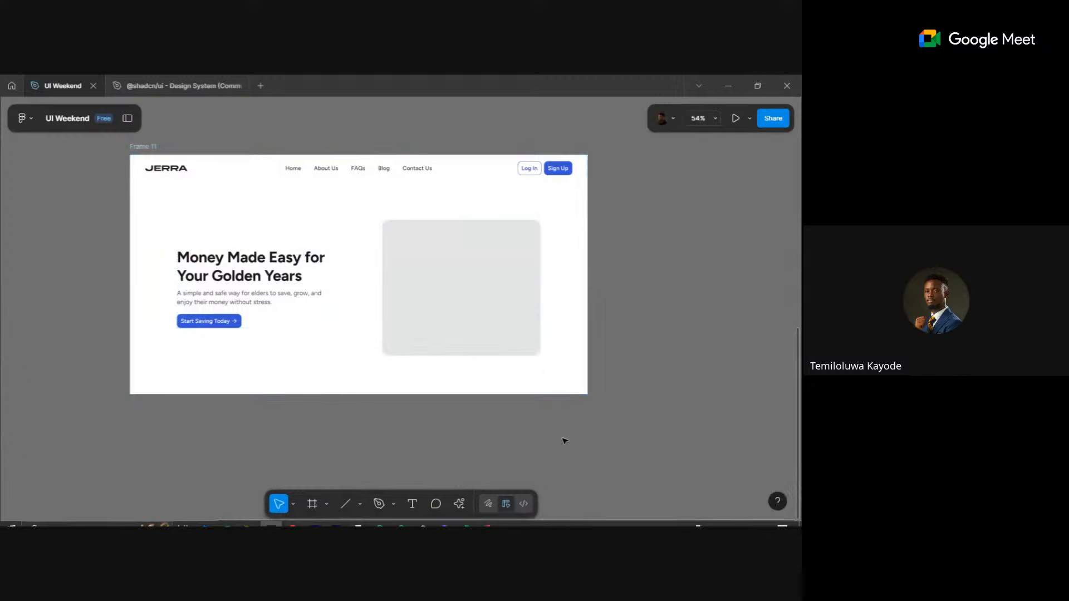
mouse_move(494, 520)
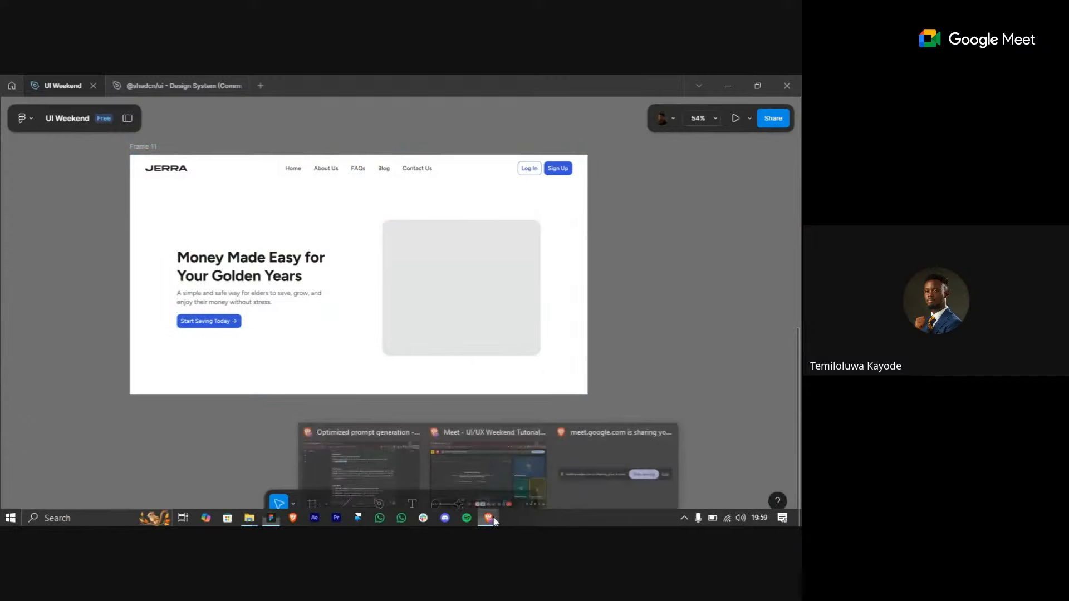
left_click(506, 477)
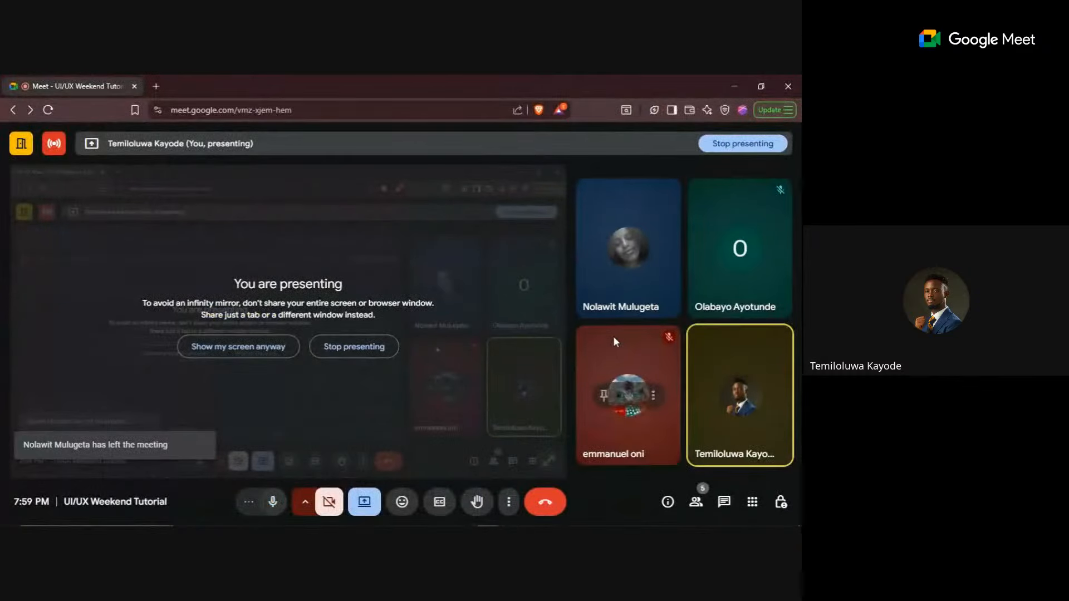
left_click(734, 86)
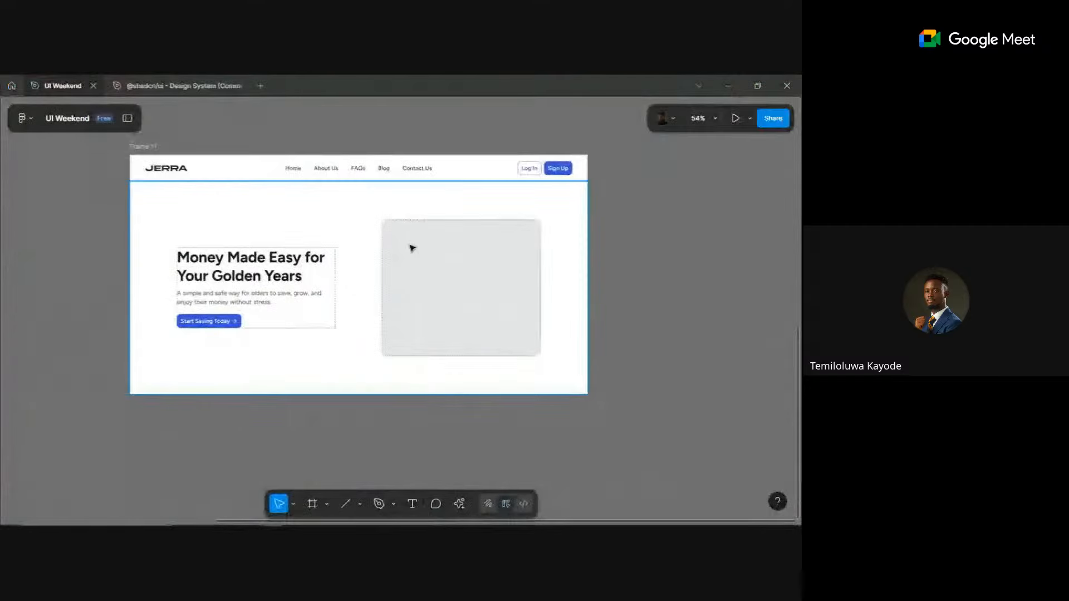
left_click(478, 161)
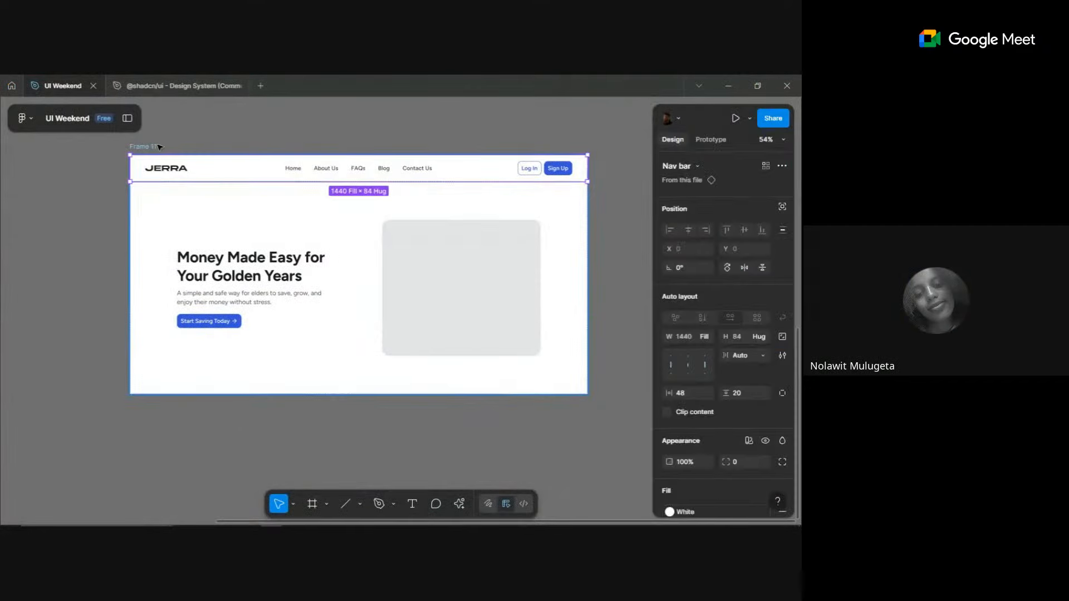
left_click(158, 146)
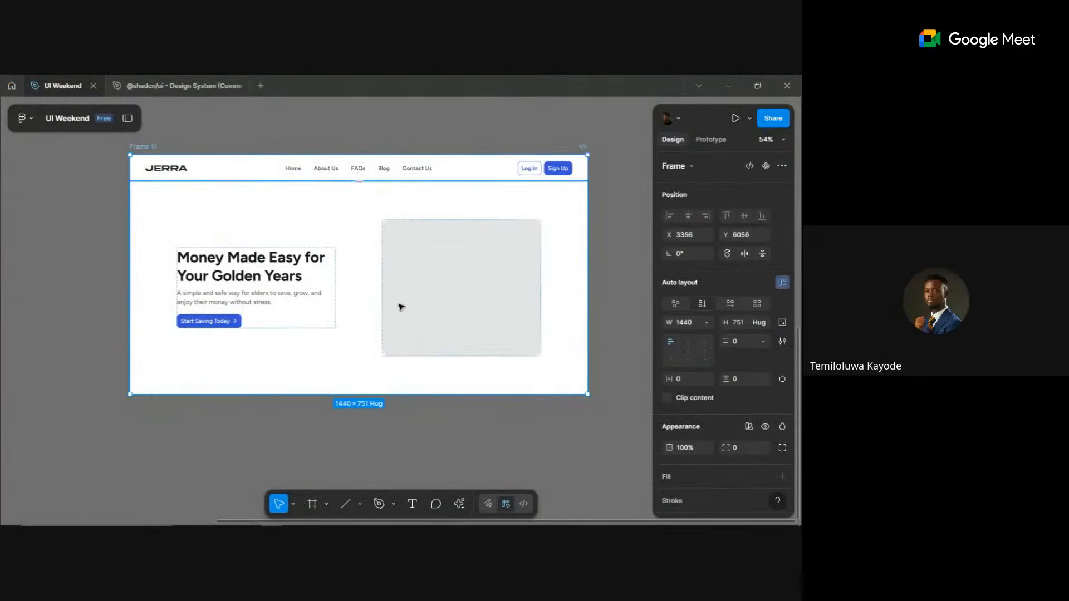
left_click(241, 305)
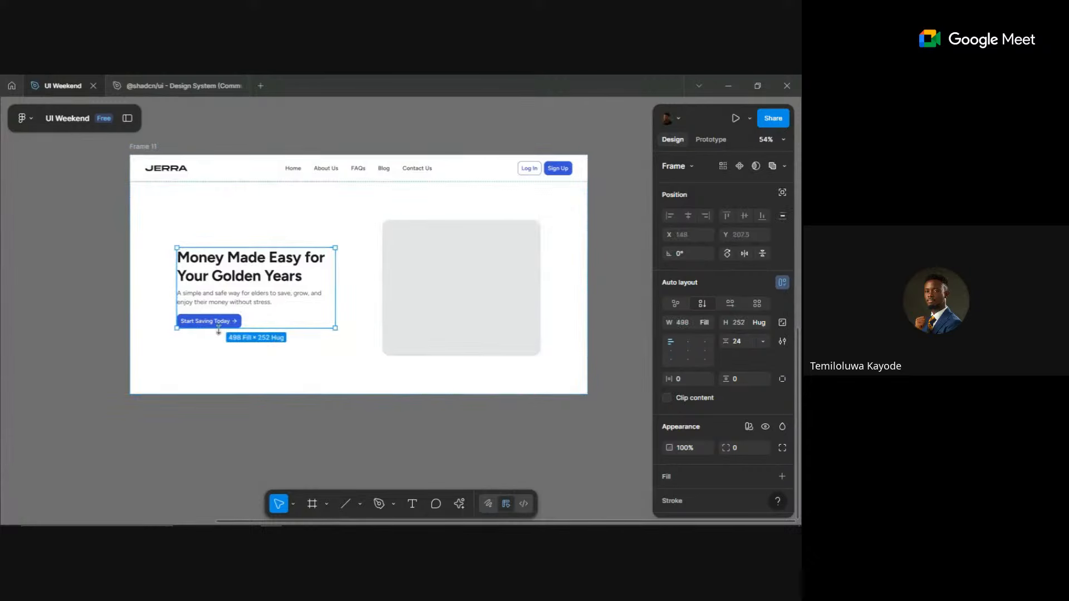
left_click(351, 370)
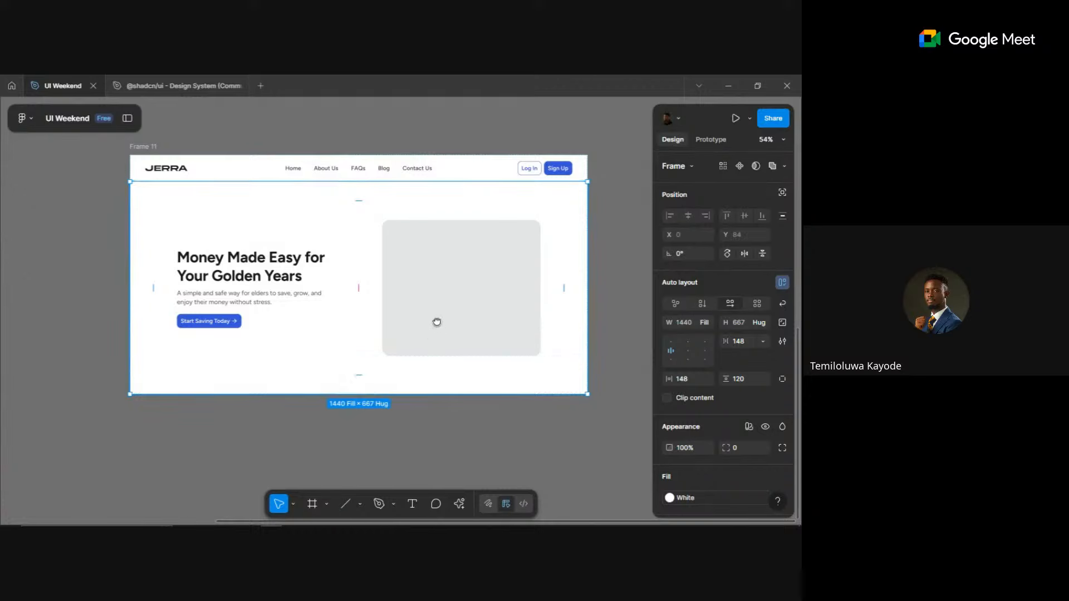
left_click_drag(437, 322, 417, 281)
left_click_drag(222, 186, 217, 262)
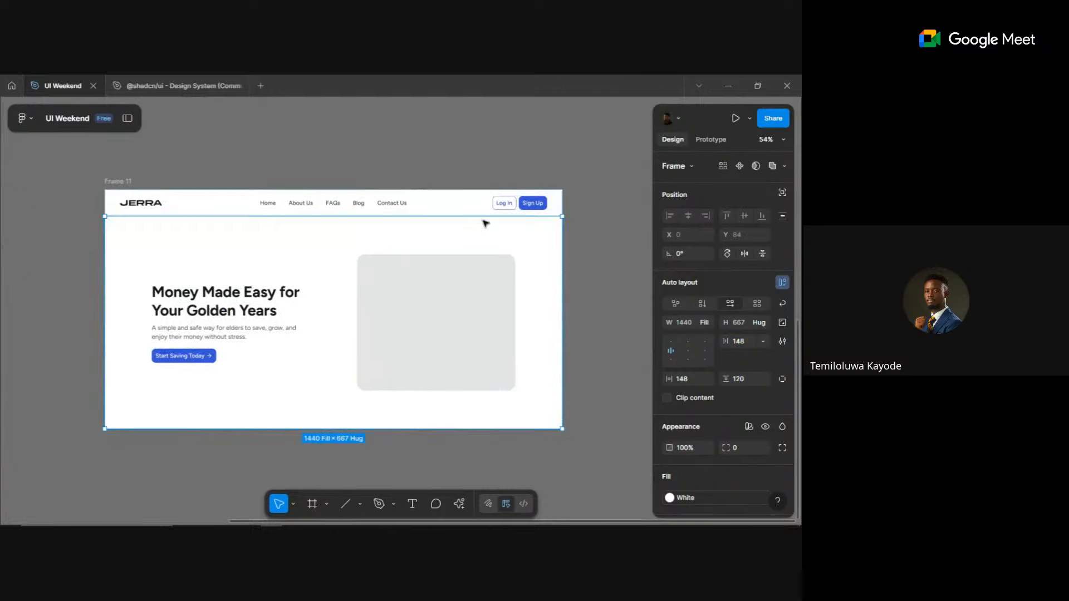
- Test the combined frame's responsiveness by narrowing it to about 1189 wide, and undo the resize
left_click(114, 180)
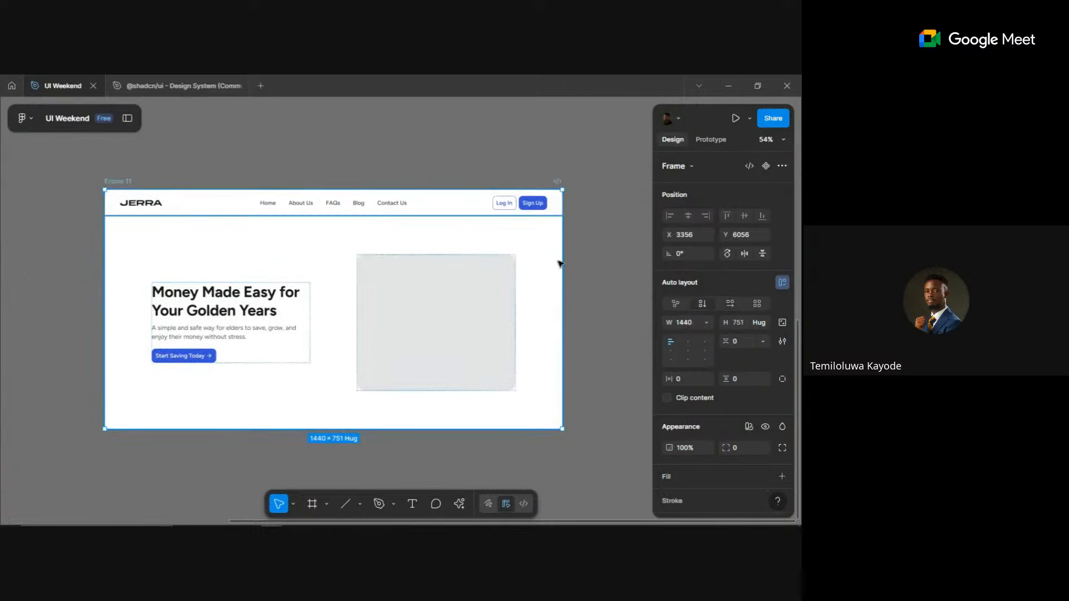
left_click_drag(559, 264, 575, 283)
left_click_drag(609, 283, 483, 287)
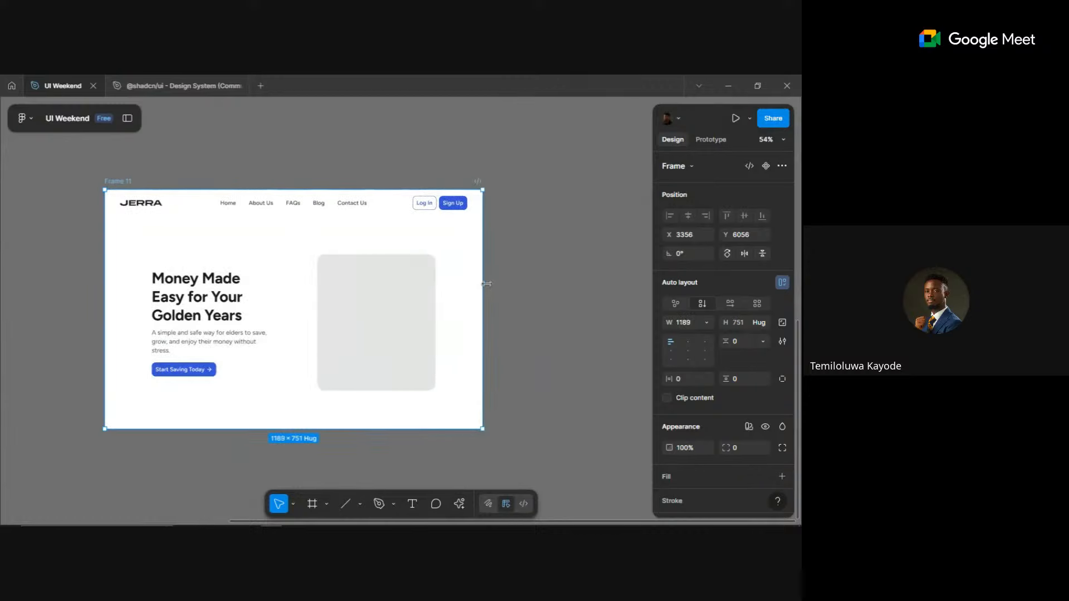
key("ctrl+z")
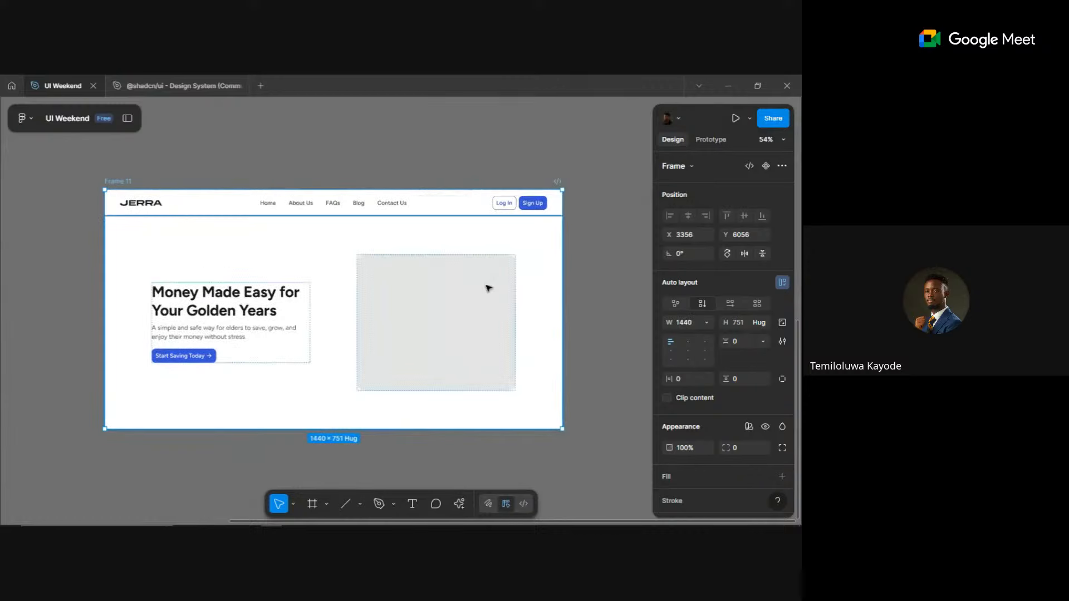
- Set the auto-layout gap between the hero text and the Start Saving Today button to 36
left_click(323, 348)
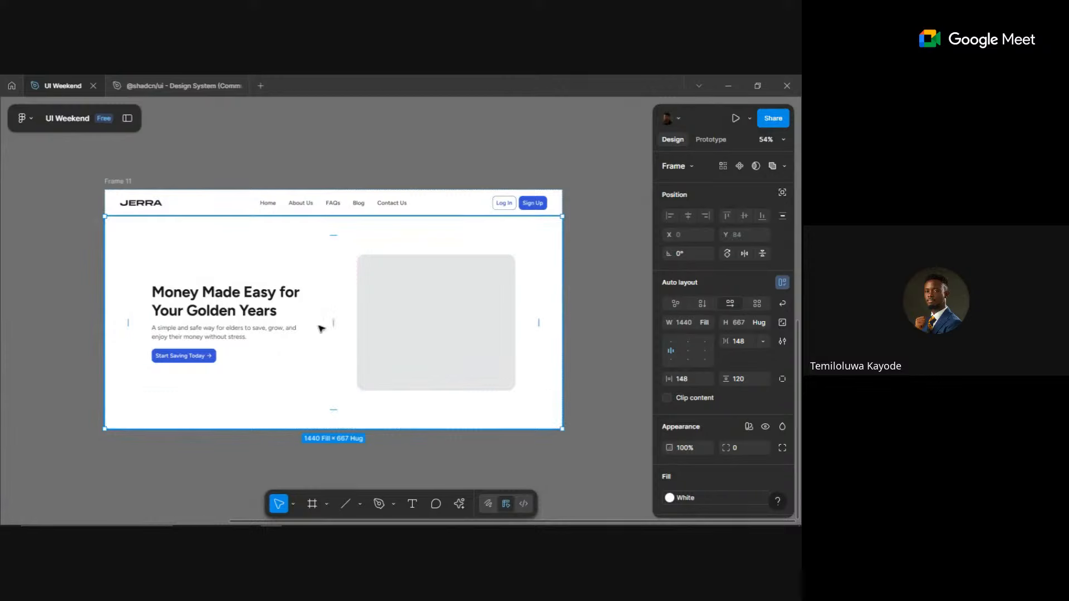
scroll(230, 363, "up", 5)
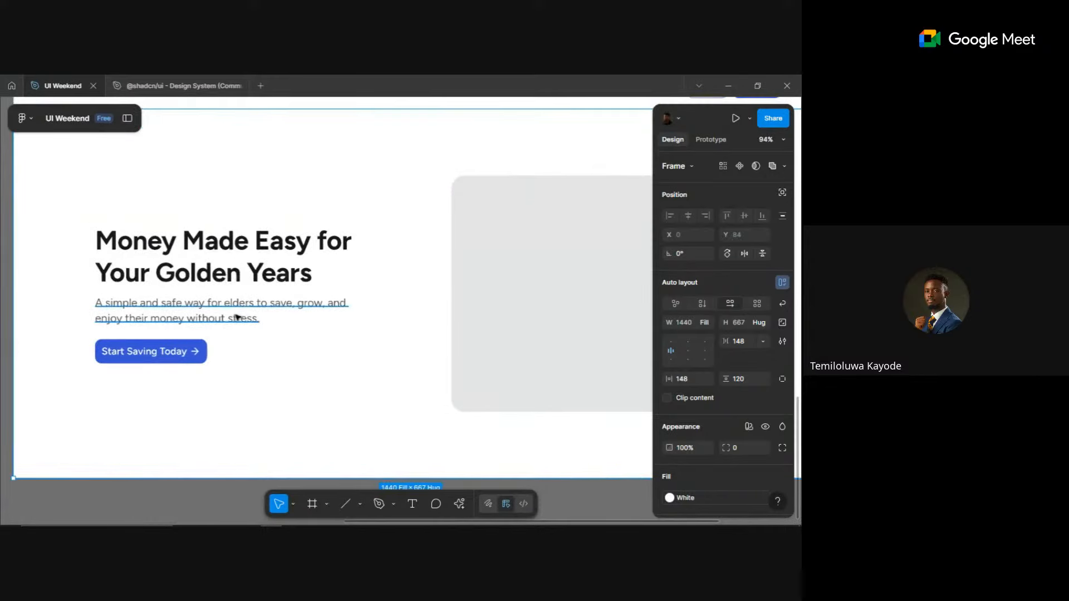
left_click(212, 337)
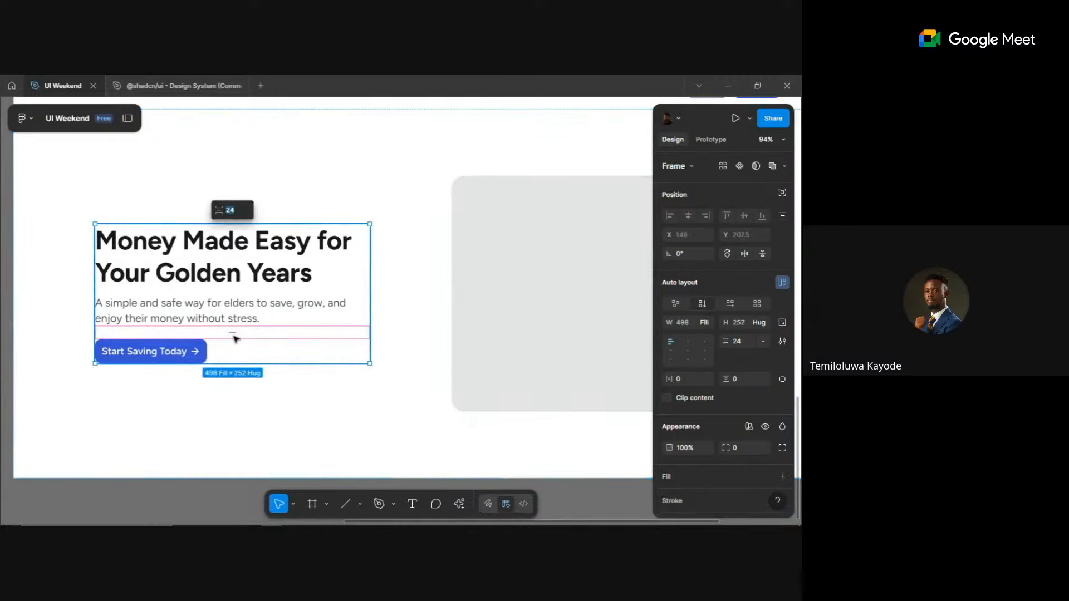
key("Return")
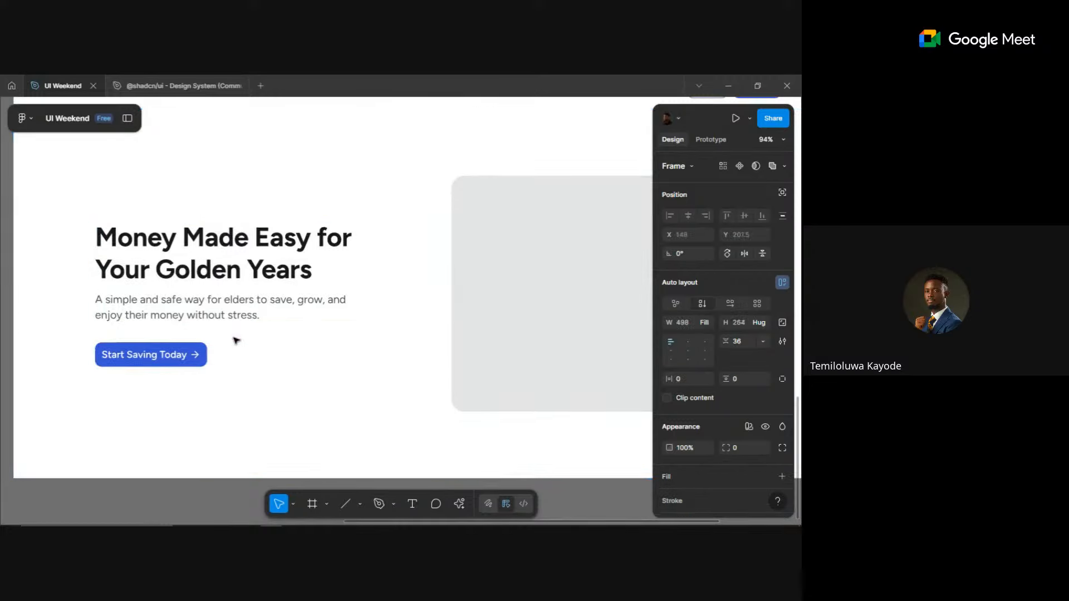
- Draw a circle about 38 × 38 on the empty canvas just below the hero section
left_click_drag(200, 506, 204, 427)
left_click(205, 427)
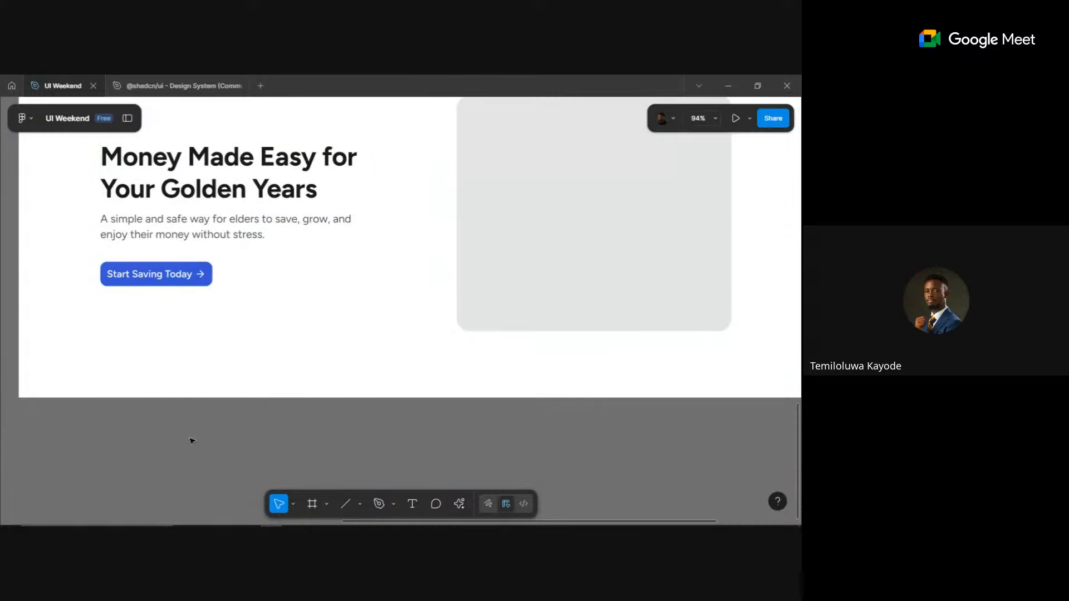
key("o")
left_click_drag(195, 427, 193, 390)
- Duplicate the circle into a row of five overlapping circles spaced about 27 apart, and start a text layer beside the last one
scroll(182, 411, "up", 3)
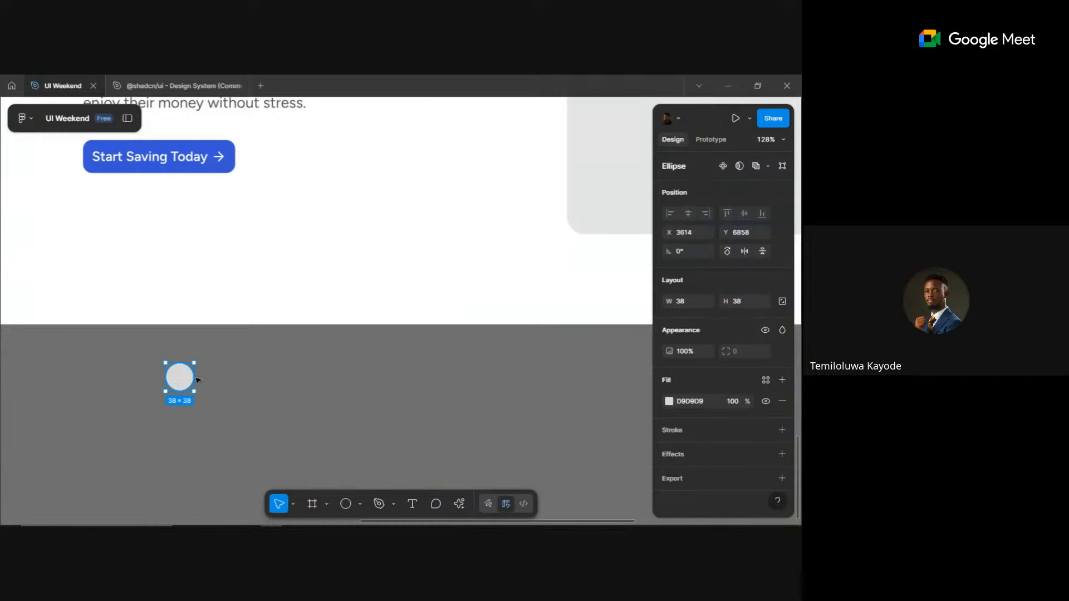
scroll(224, 369, "up", 3)
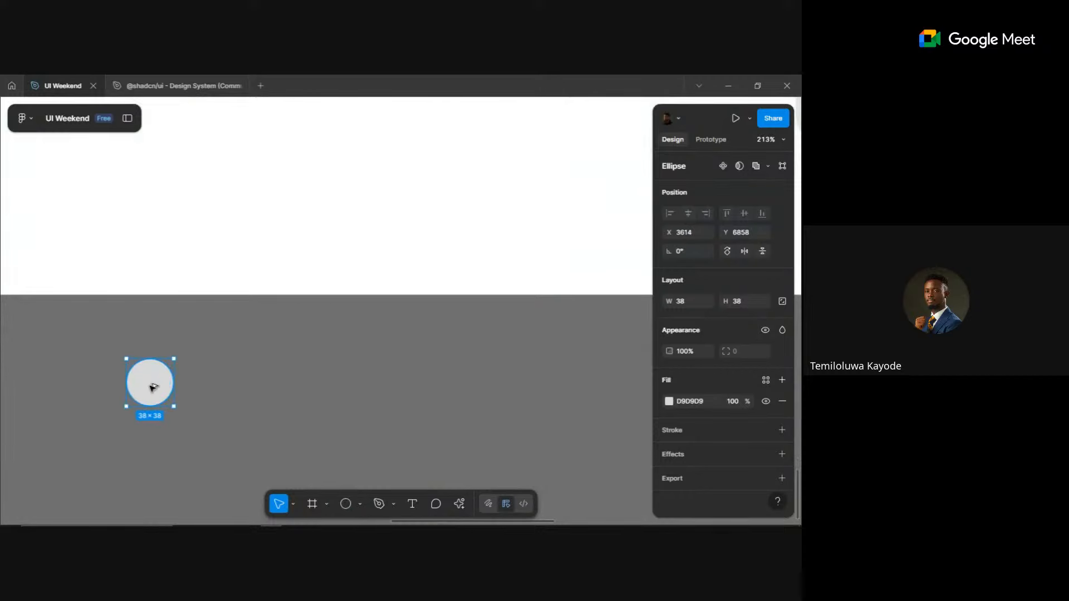
left_click_drag(153, 387, 186, 391)
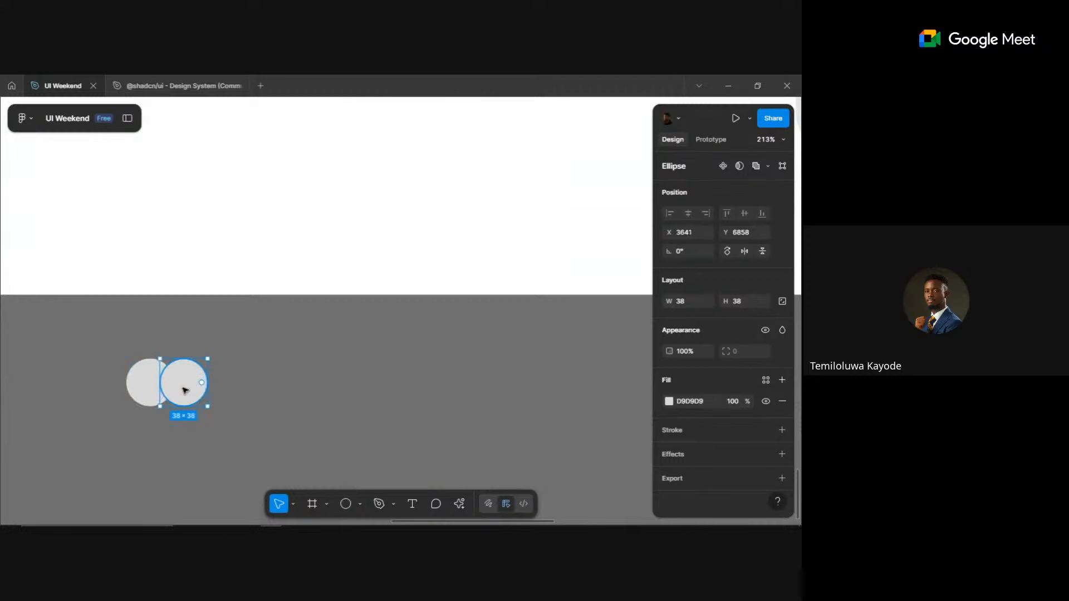
key("ctrl+d")
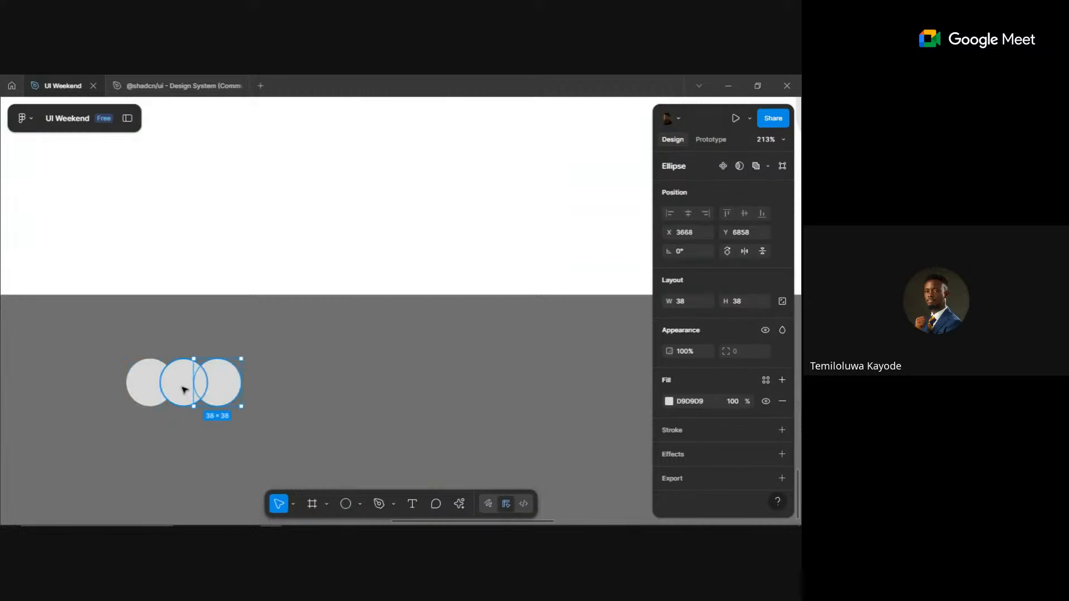
key("ctrl+d")
key("ctrl+d")
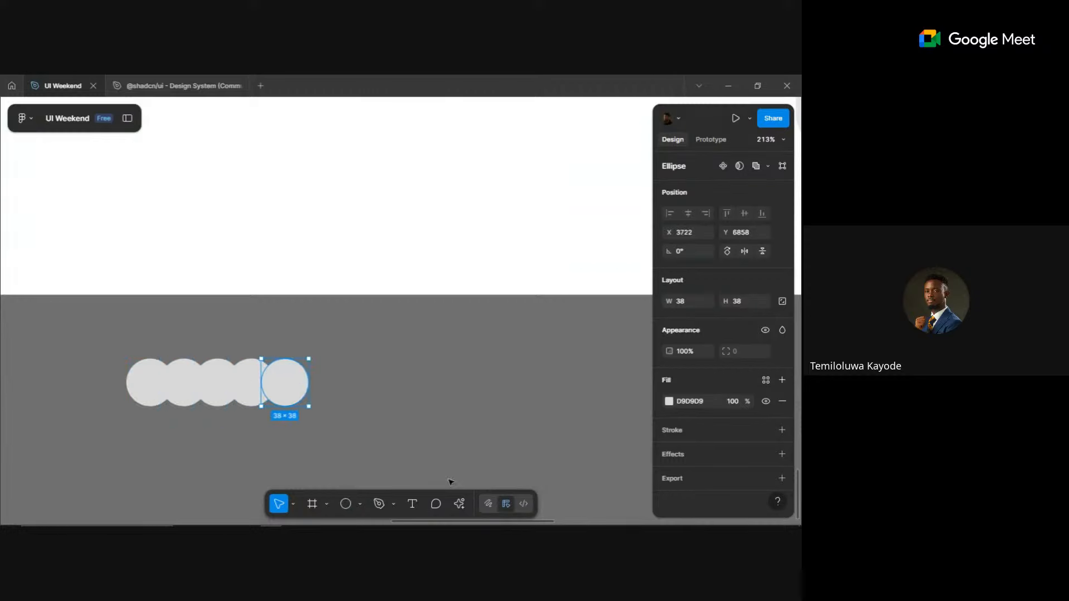
key("t")
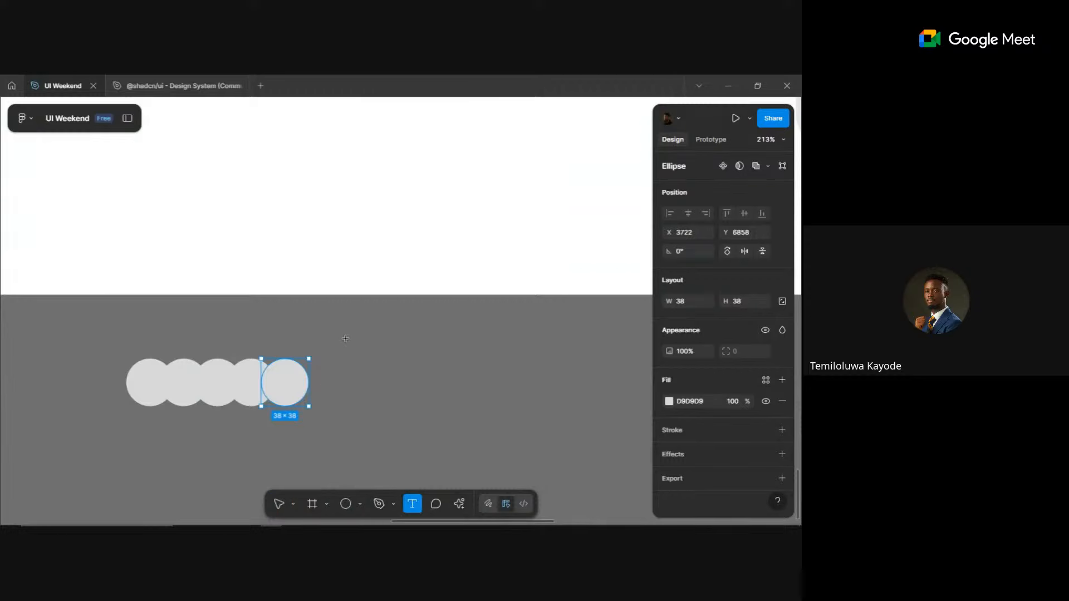
left_click(327, 389)
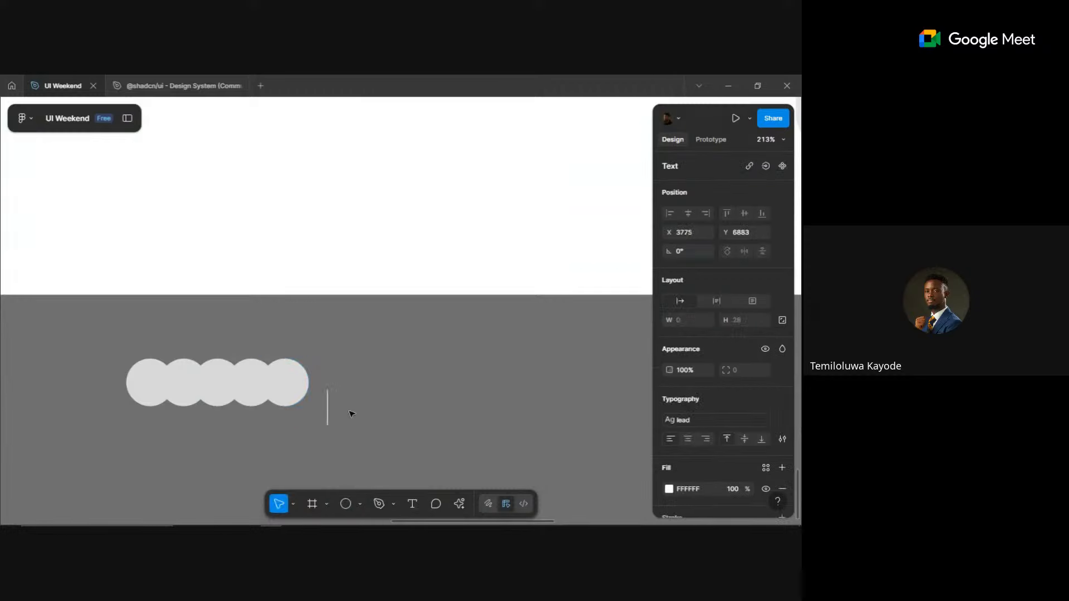
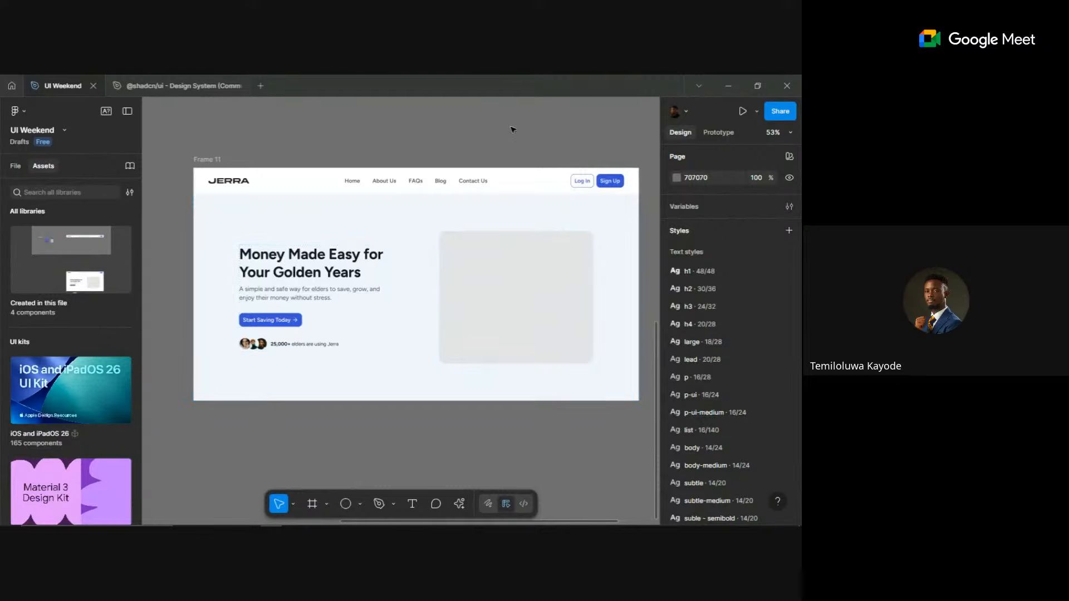
key("alt+Tab")
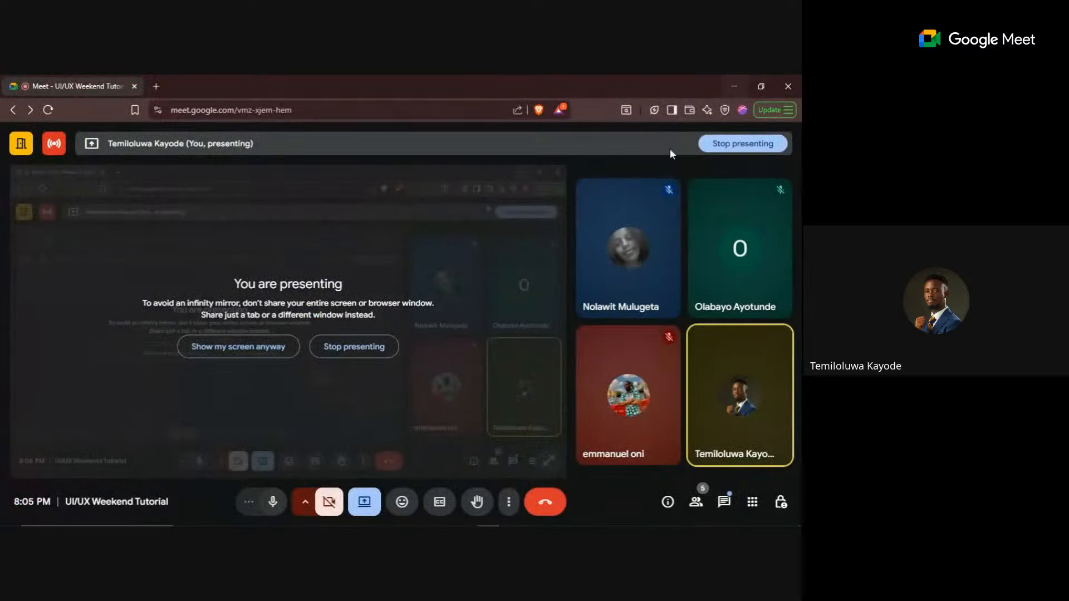
left_click(733, 88)
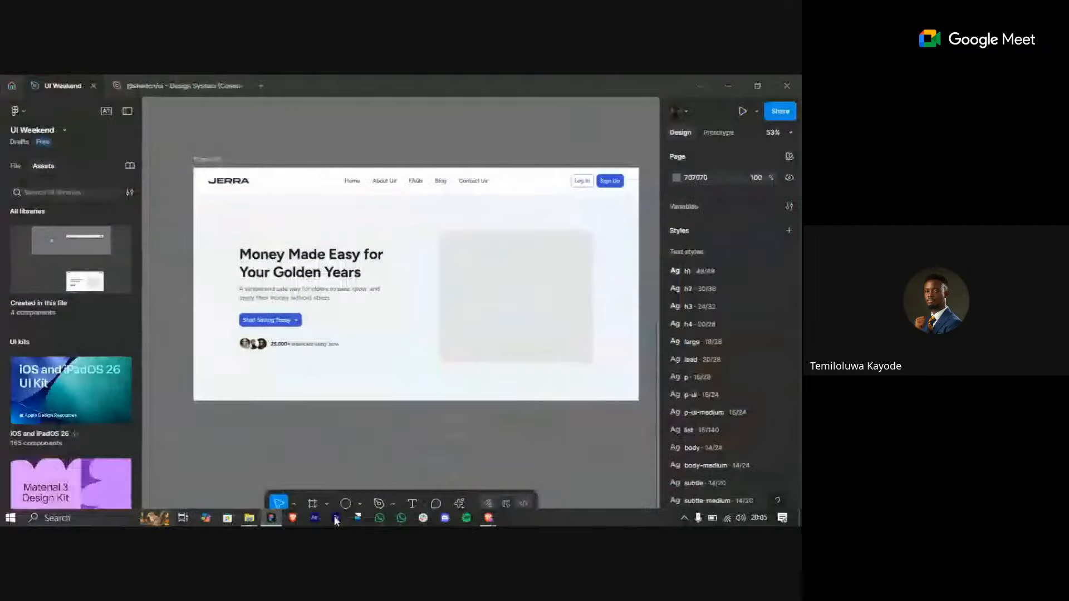
- Switch to the ChatGPT landing-page copy in the browser and locate its About Product text
mouse_move(488, 518)
left_click(414, 471)
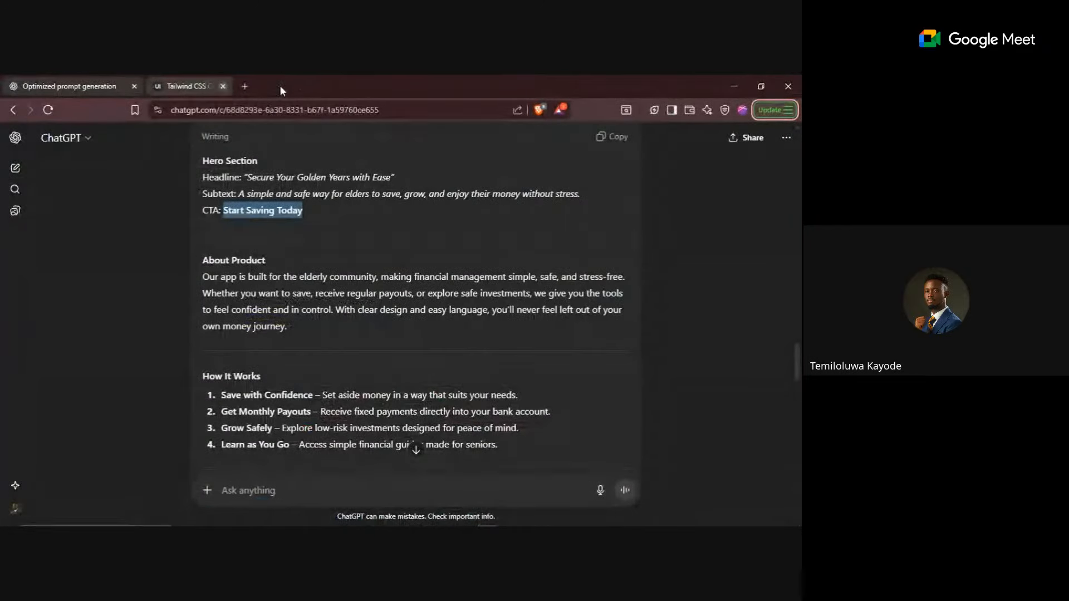
left_click(278, 87)
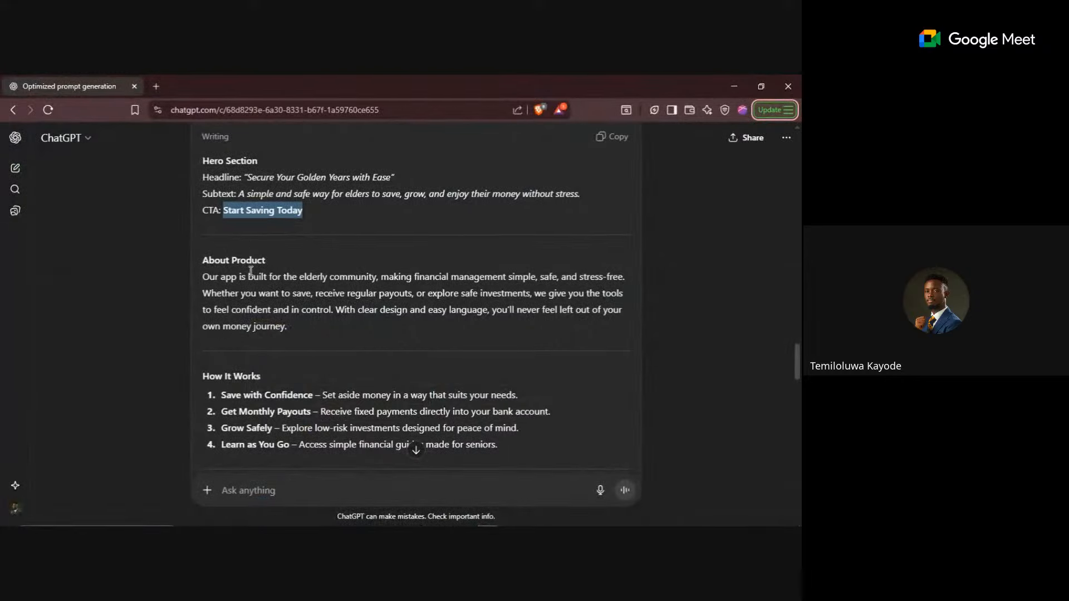
scroll(257, 262, "up", 1)
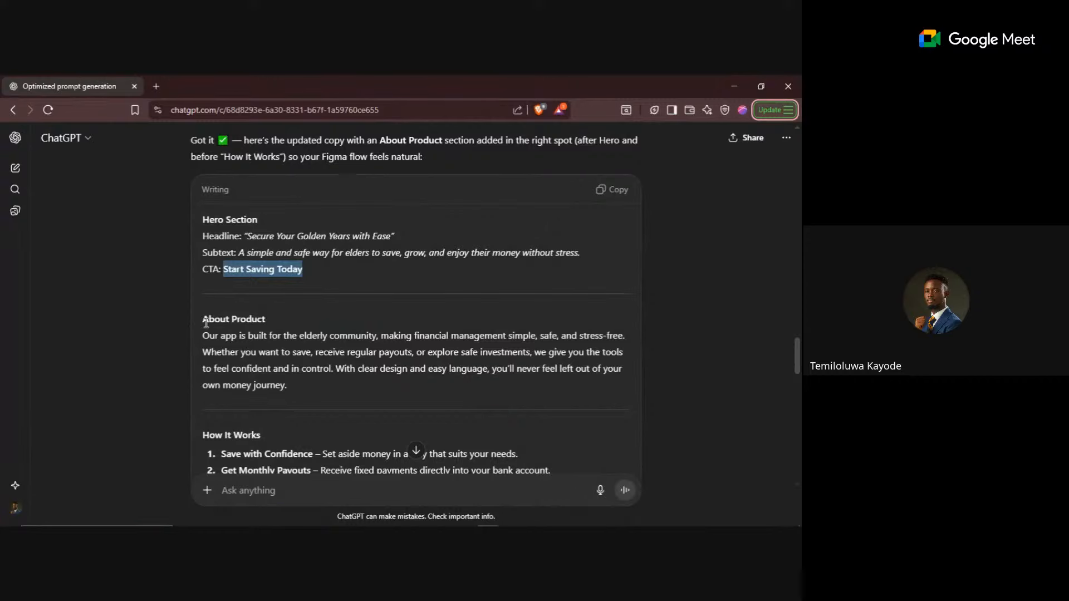
- Open Pinterest in a new browser tab and enlarge the orange-and-white personal portfolio website pin
left_click(157, 87)
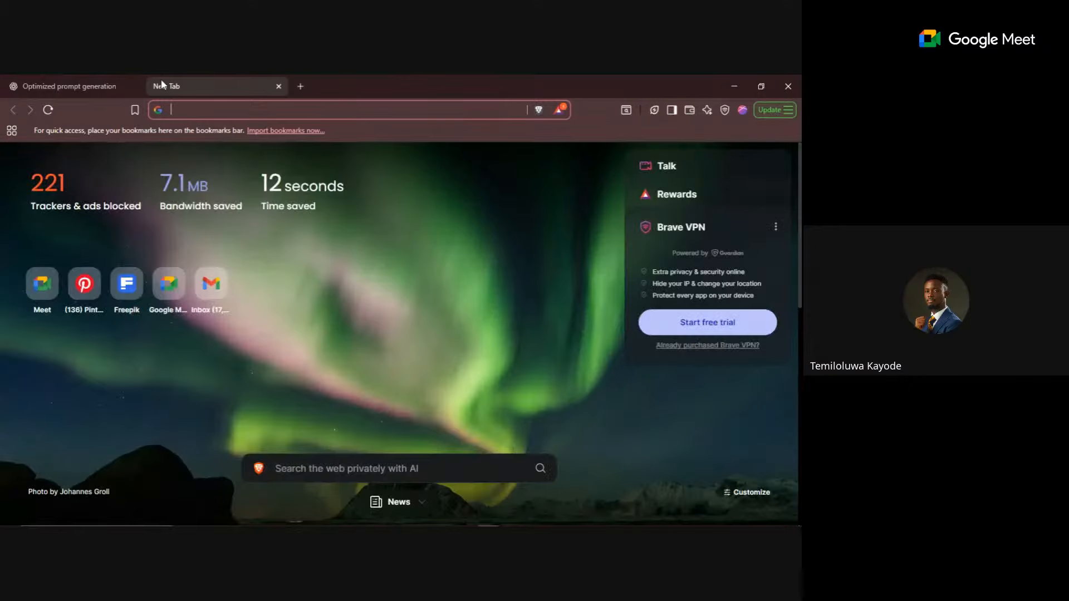
type("pint")
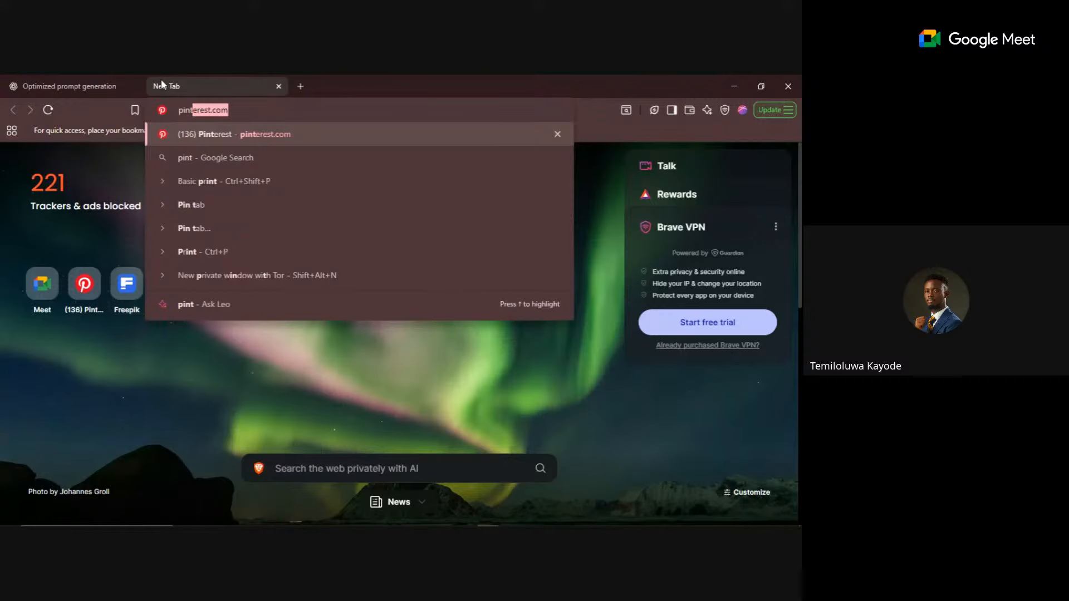
key("Return")
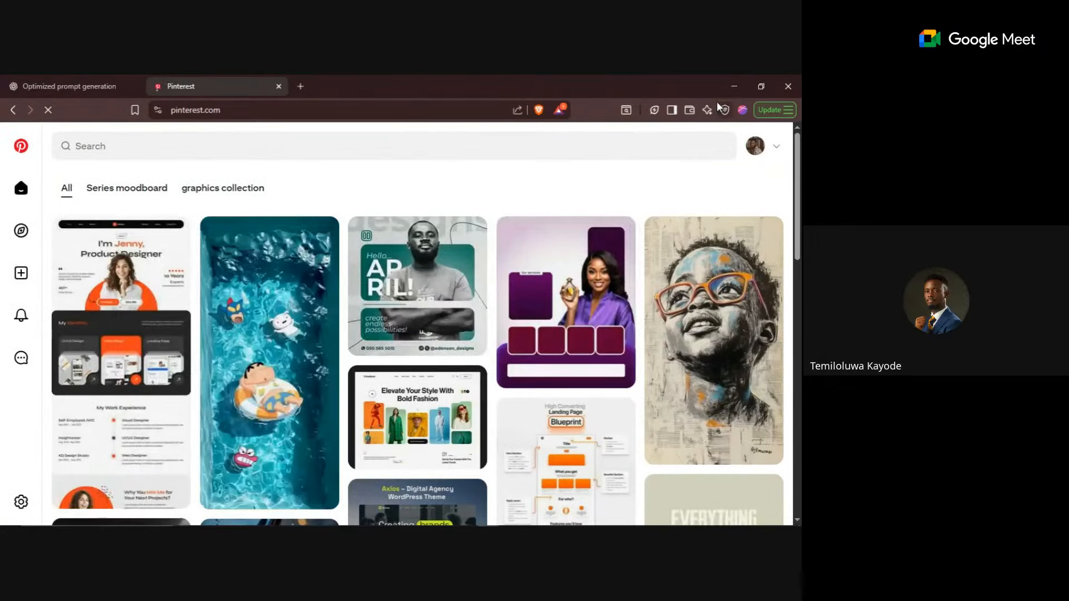
left_click(87, 277)
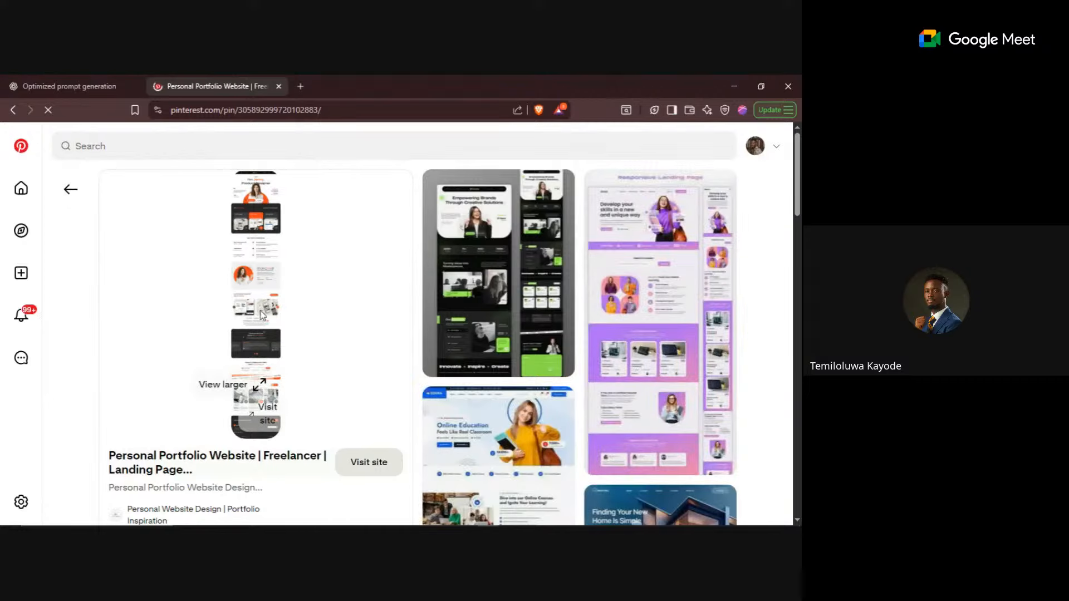
left_click(258, 386)
left_click(426, 186)
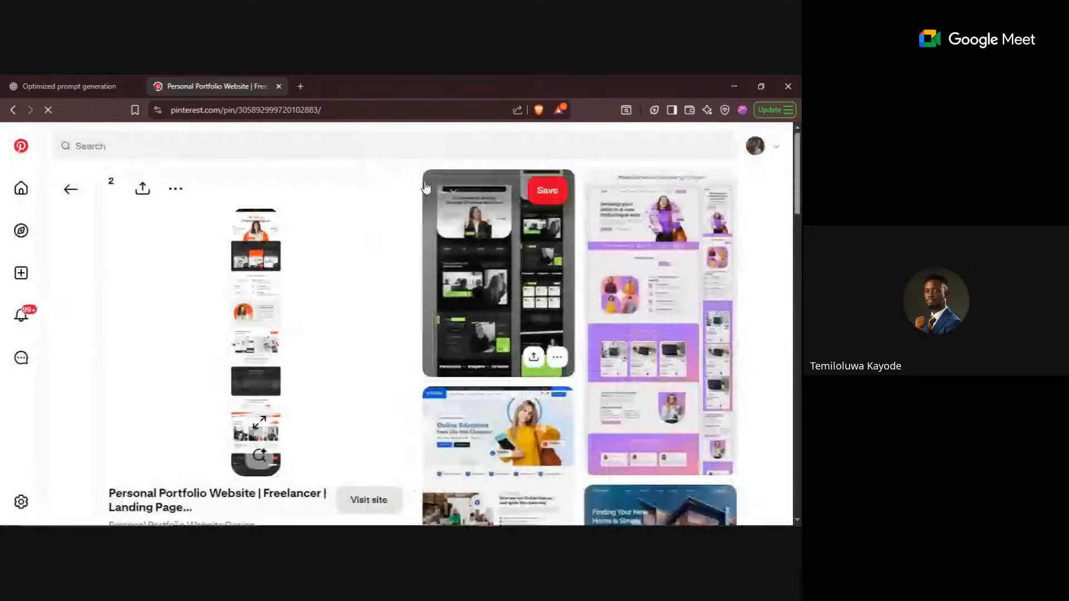
left_click(236, 426)
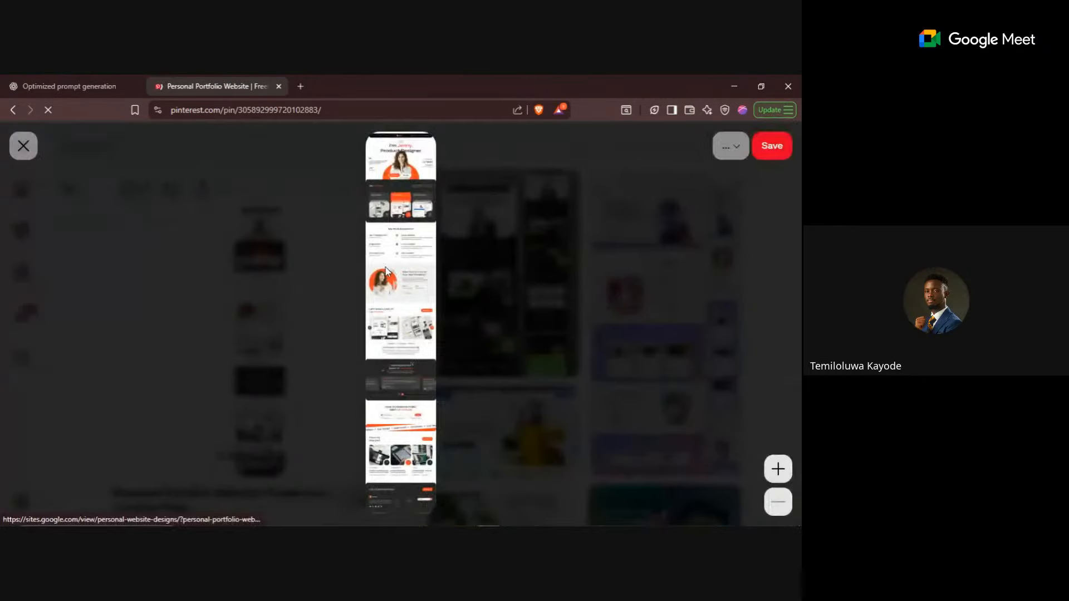
- Examine the enlarged portfolio design up close, from its portfolio section up to the services cards, and return to the pin page
left_click(788, 468)
left_click(788, 468)
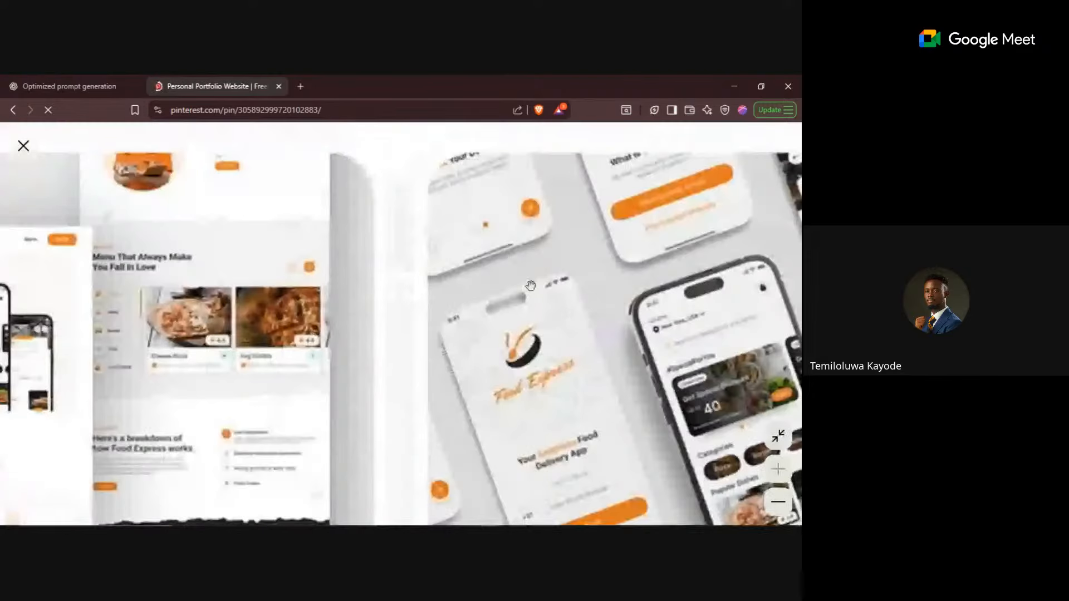
left_click(780, 504)
left_click(779, 504)
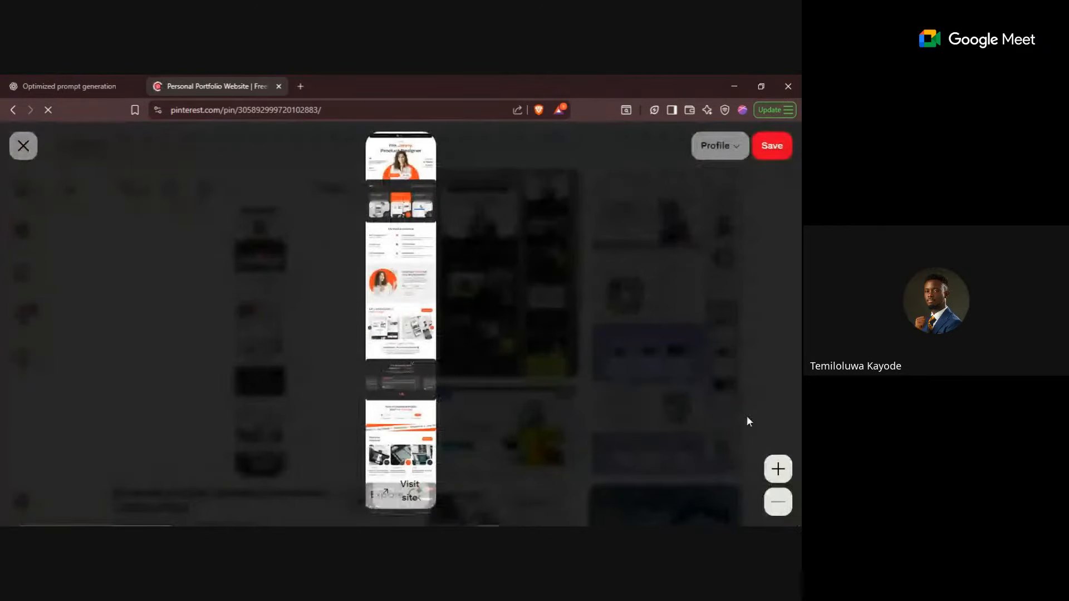
left_click(778, 469)
left_click_drag(504, 236, 483, 298)
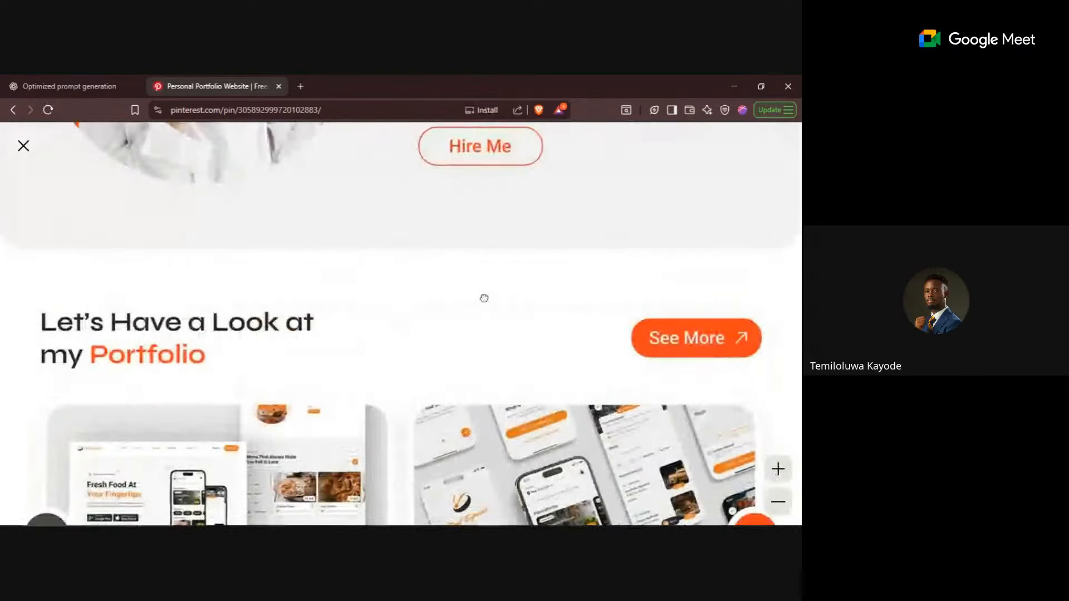
scroll(484, 299, "up", 10)
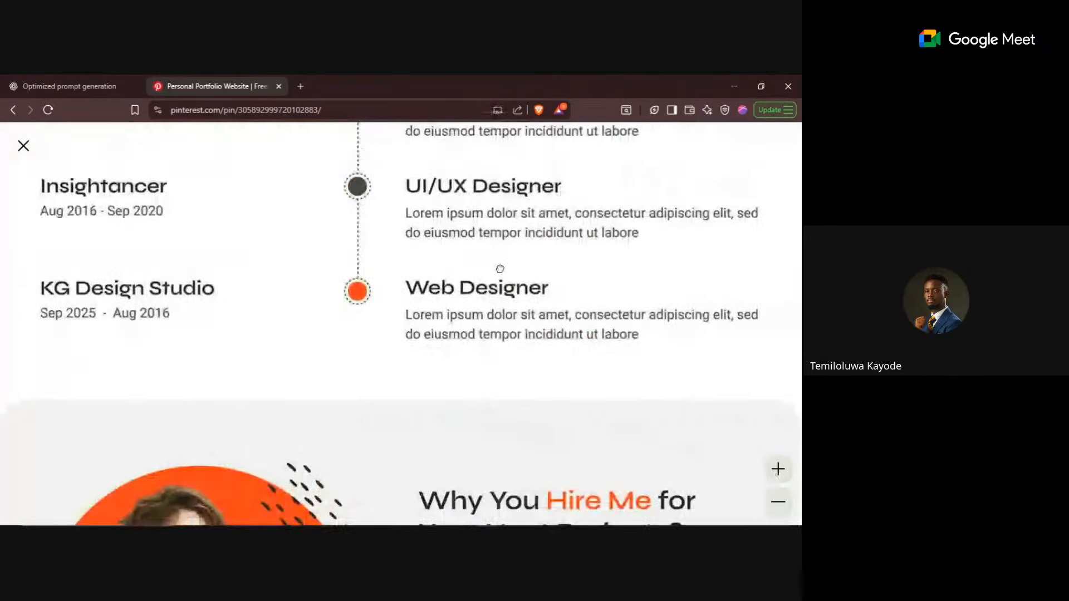
scroll(500, 269, "up", 10)
key("ctrl+minus")
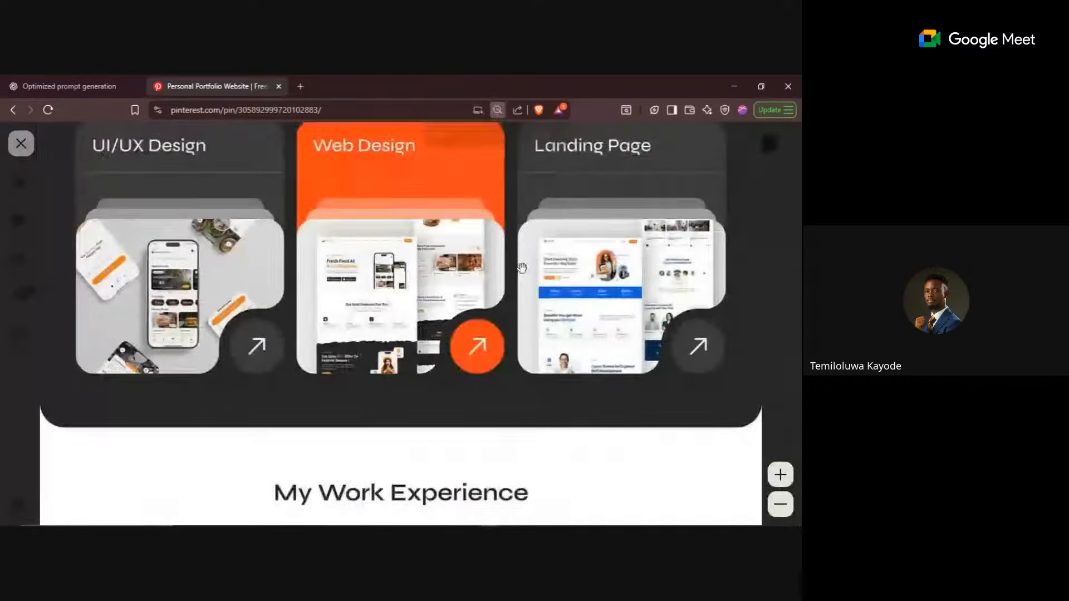
left_click(523, 268)
left_click(482, 303)
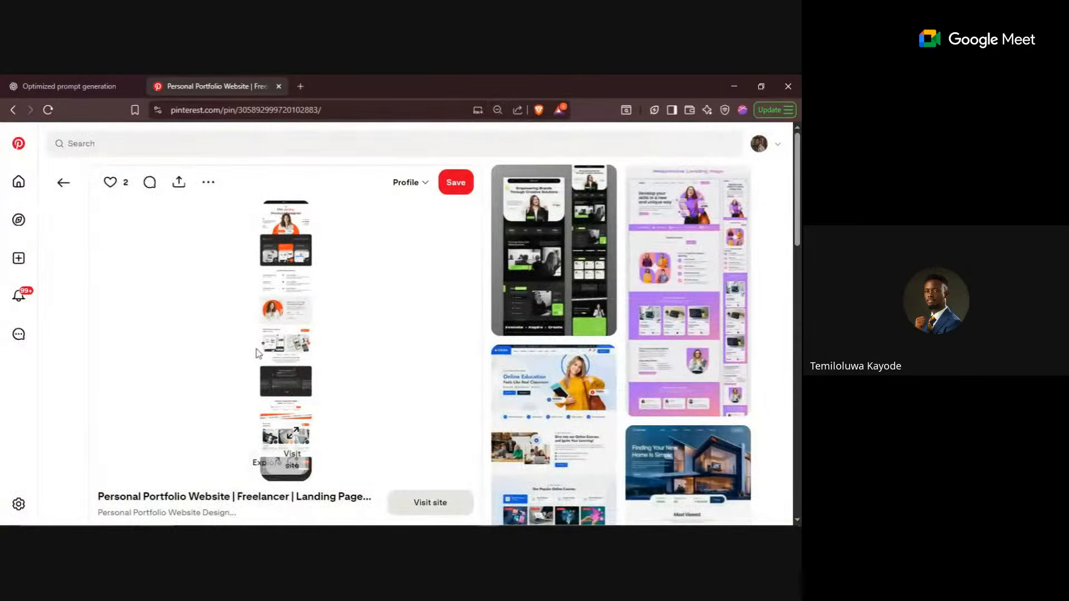
- Copy the portfolio website image from Pinterest and paste it onto the empty Figma canvas beside the landing page frame
right_click(285, 288)
left_click(320, 336)
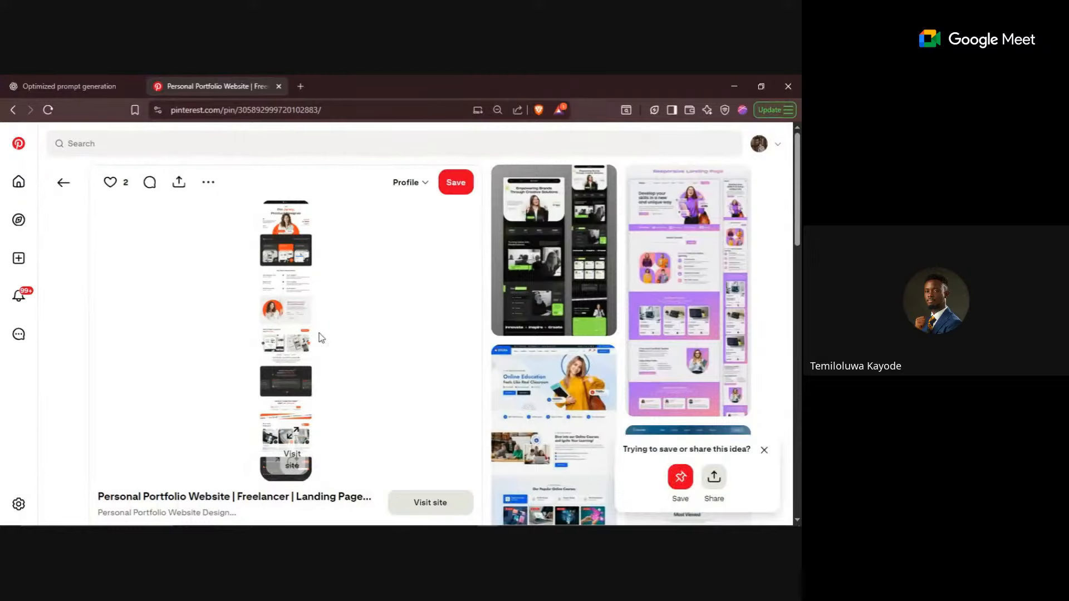
left_click(736, 86)
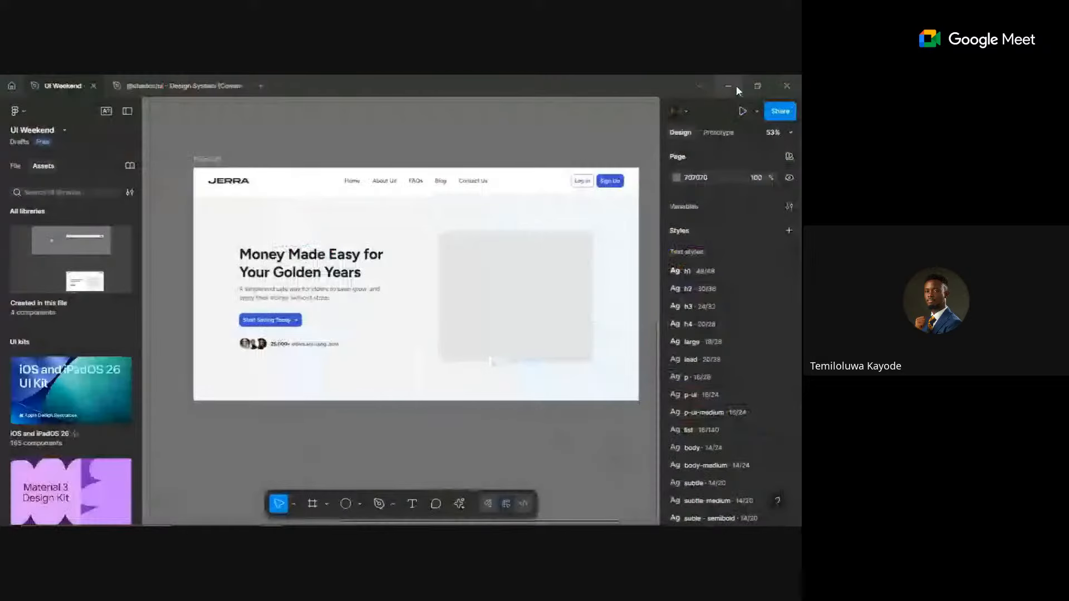
scroll(482, 256, "right", 5)
right_click(513, 176)
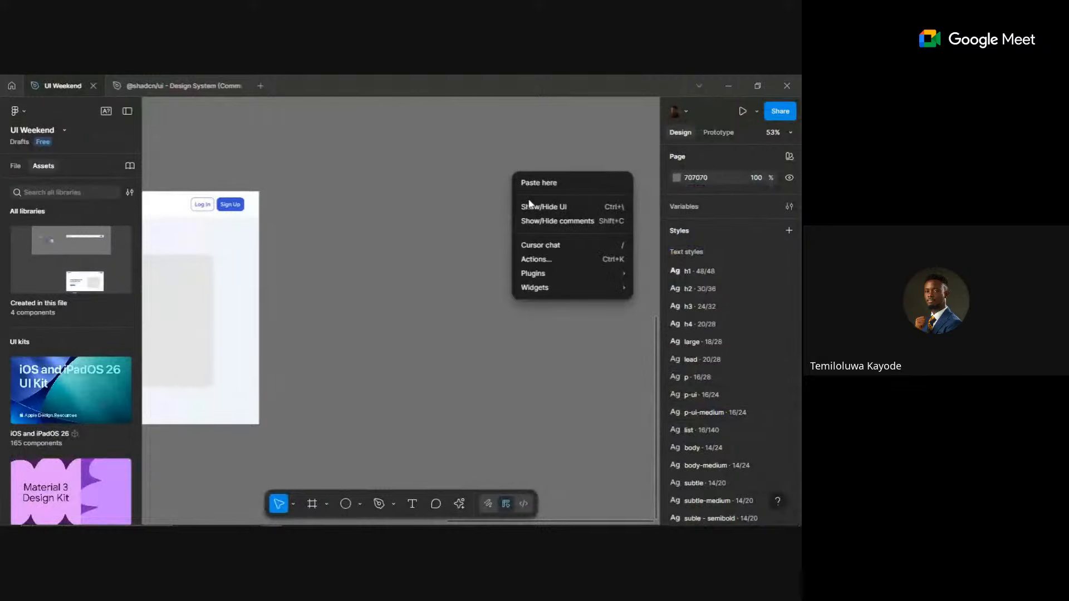
left_click(557, 182)
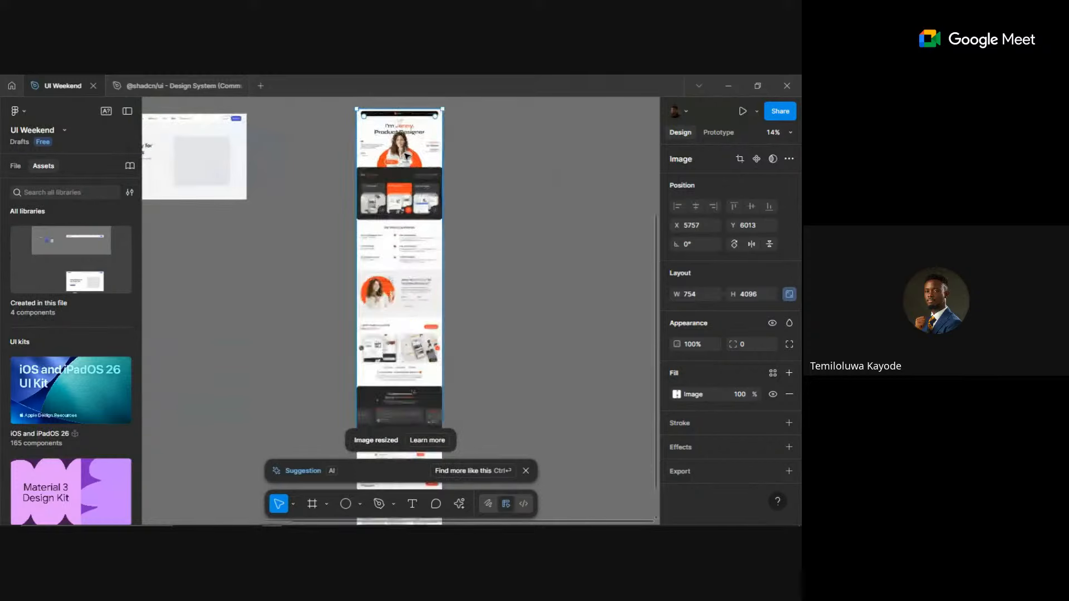
- Examine the pasted portfolio reference for its section layout, from the hero and services down to the testimonials, blog and footer
scroll(406, 157, "up", 3)
scroll(406, 156, "up", 5)
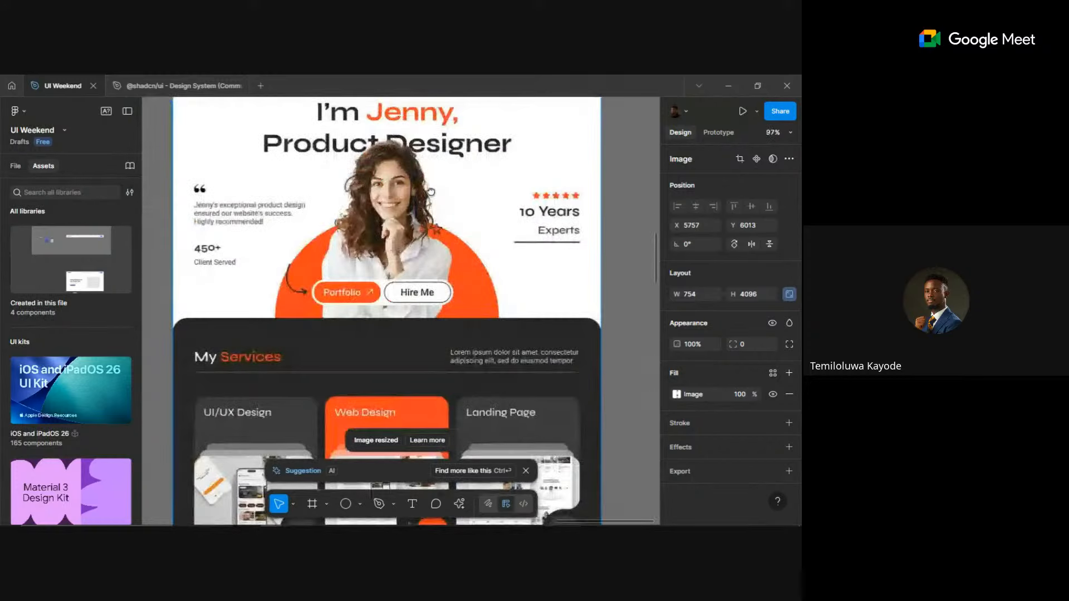
scroll(431, 192, "up", 3)
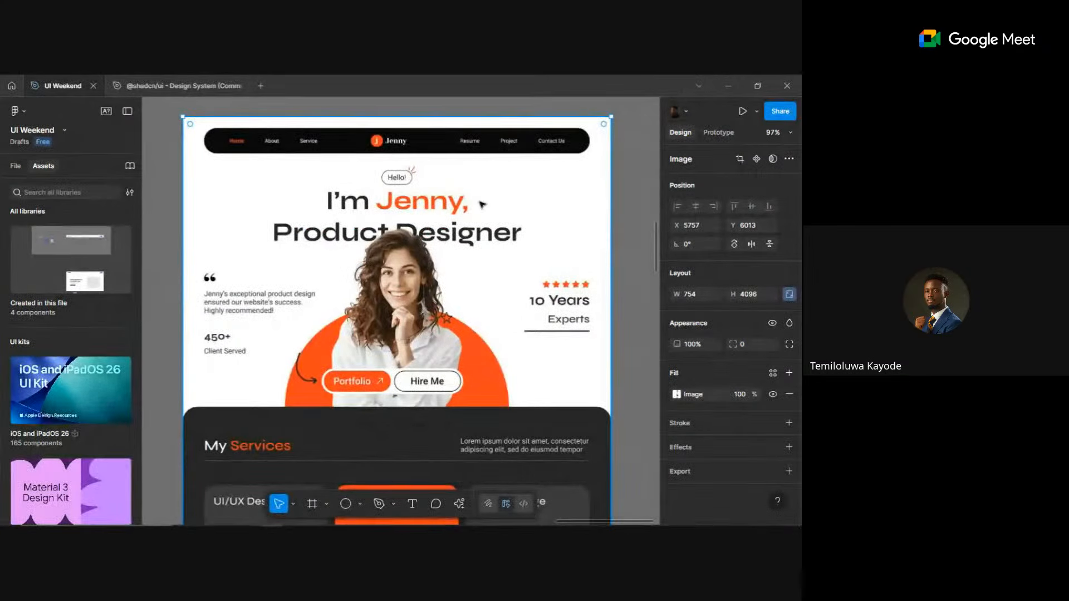
scroll(482, 205, "down", 5)
scroll(514, 230, "left", 2)
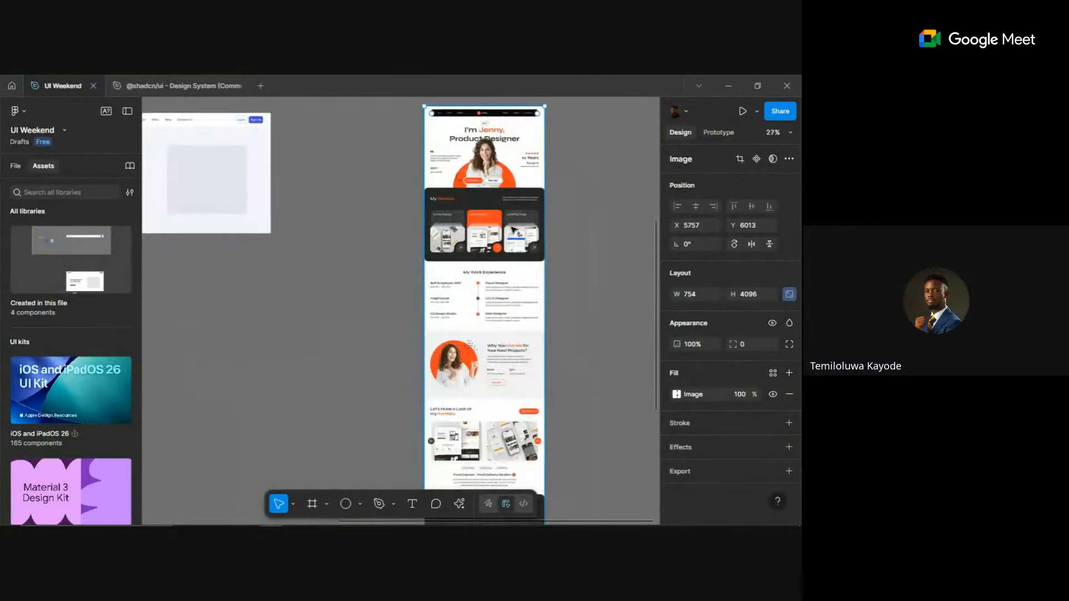
scroll(514, 231, "down", 3)
scroll(502, 136, "up", 4)
scroll(502, 136, "down", 6)
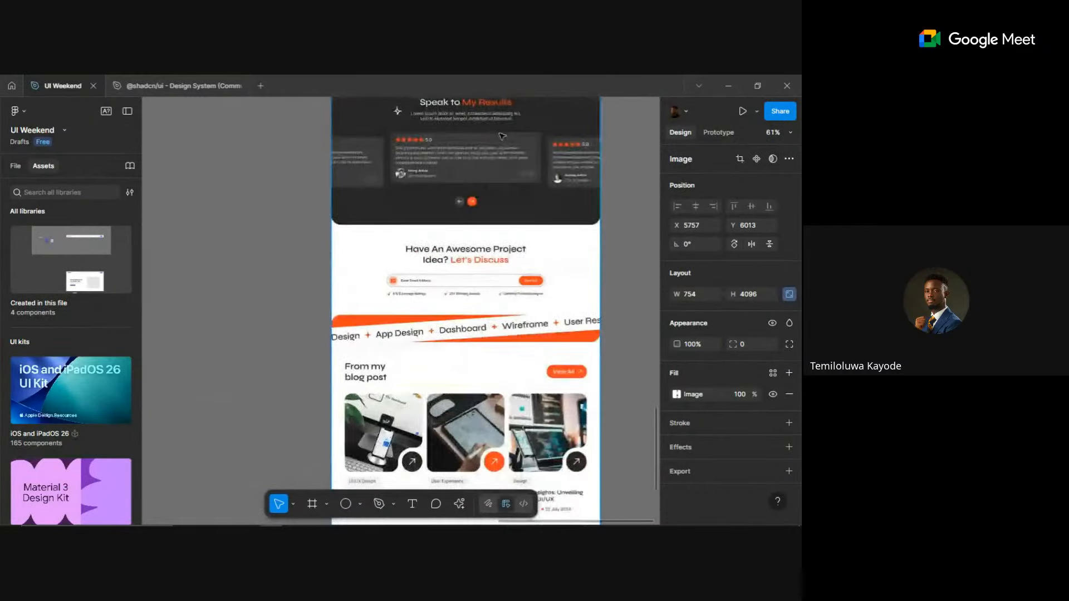
scroll(502, 136, "down", 4)
scroll(496, 195, "up", 2)
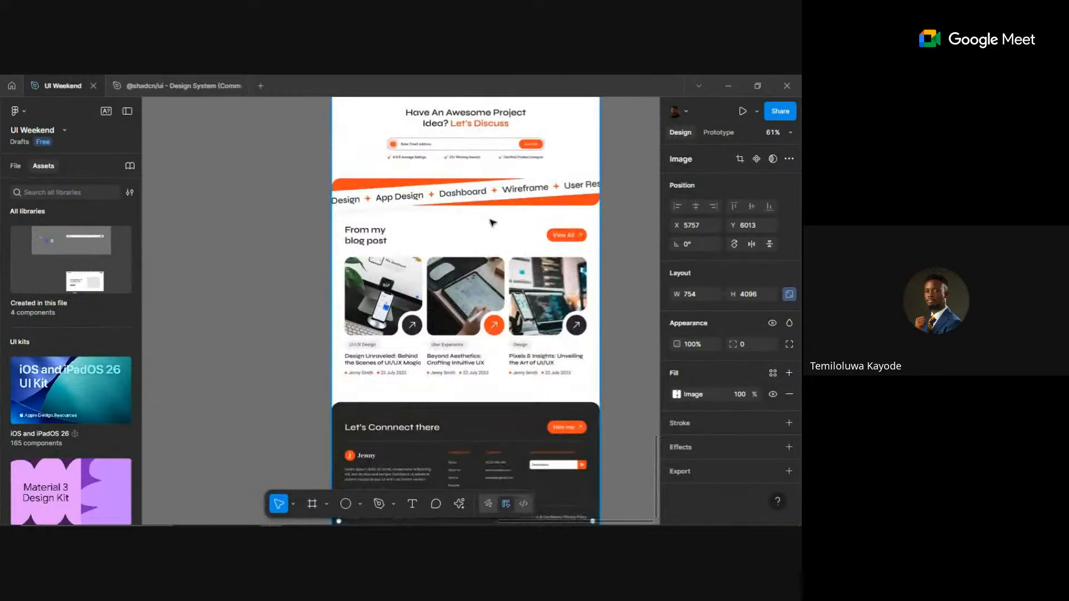
scroll(494, 221, "up", 3)
scroll(494, 220, "up", 1)
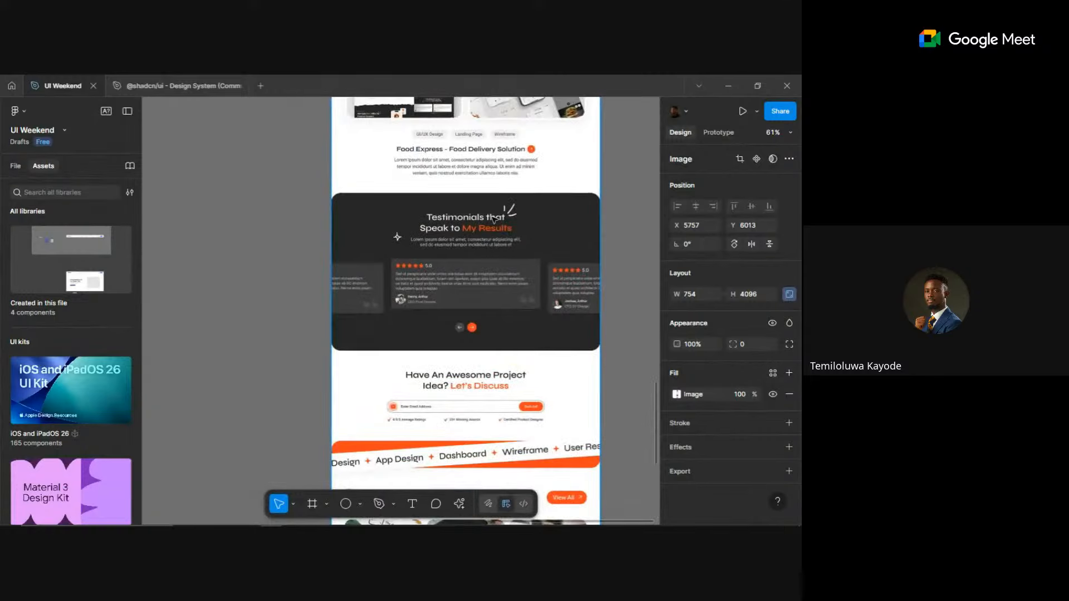
scroll(494, 219, "up", 10)
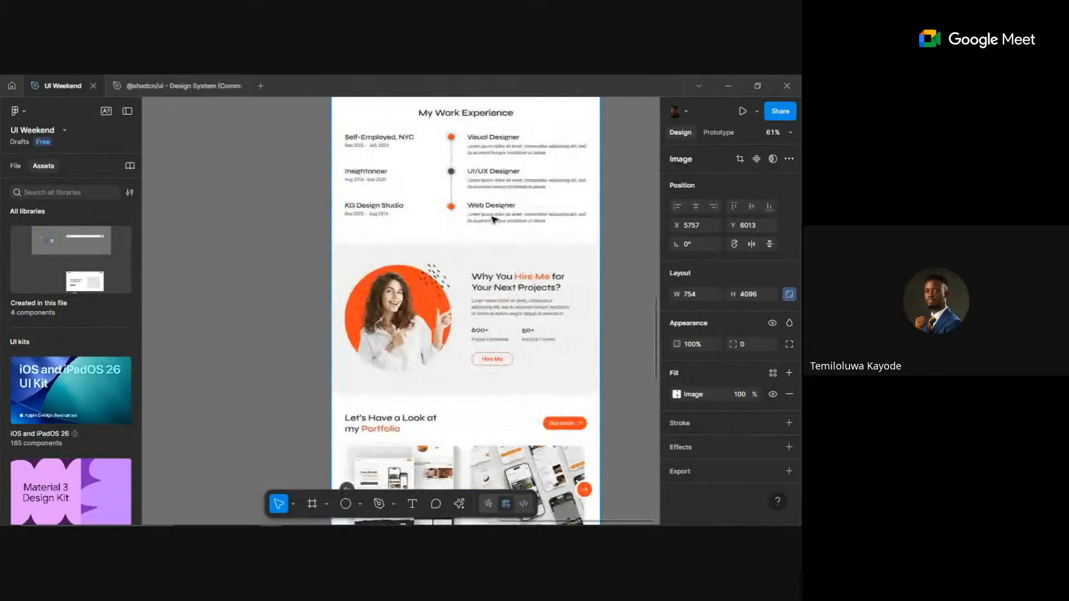
scroll(494, 219, "up", 3)
scroll(494, 214, "down", 5)
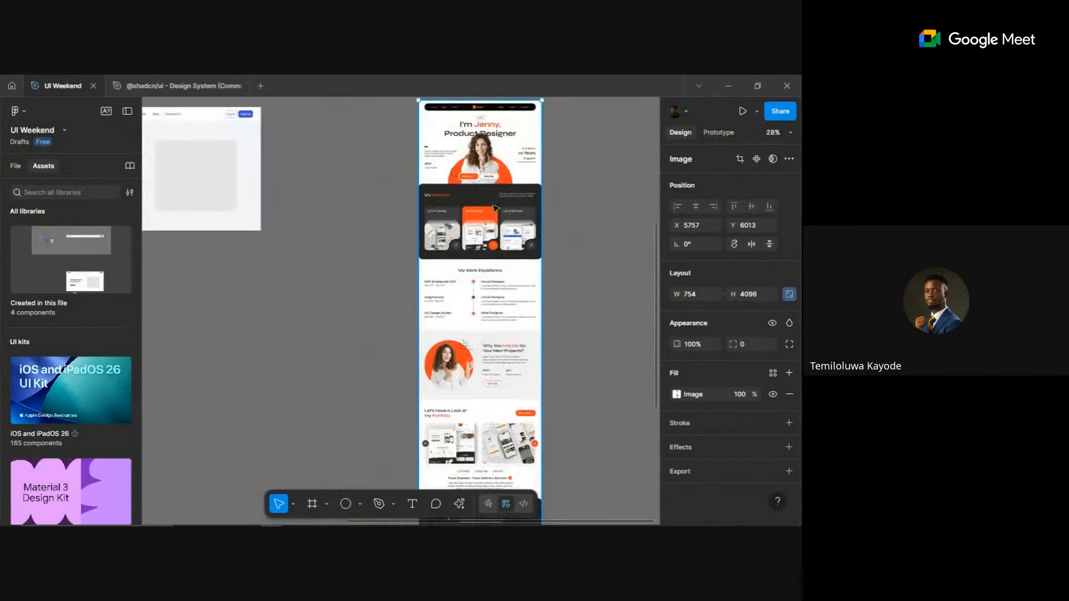
- Delete the pasted portfolio reference image from the canvas
key("Delete")
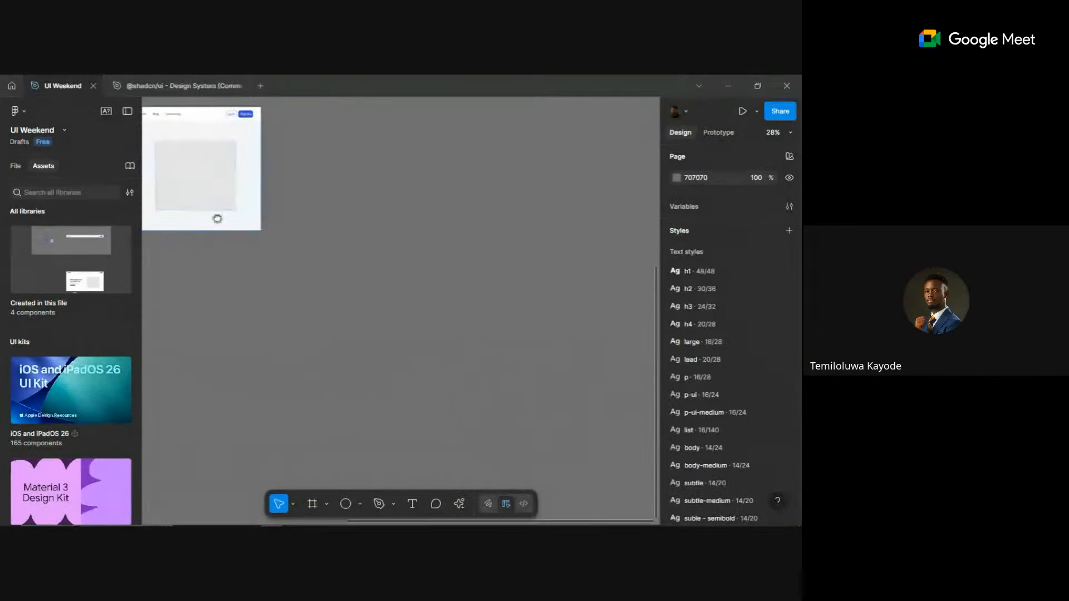
scroll(460, 222, "down", 1)
scroll(461, 237, "up", 3)
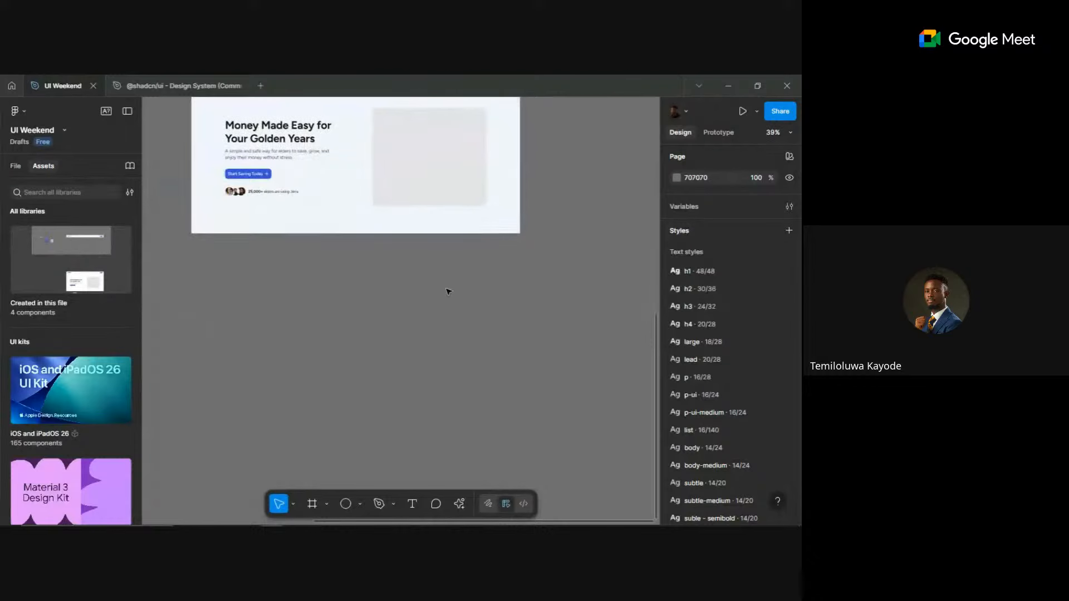
scroll(449, 290, "down", 1)
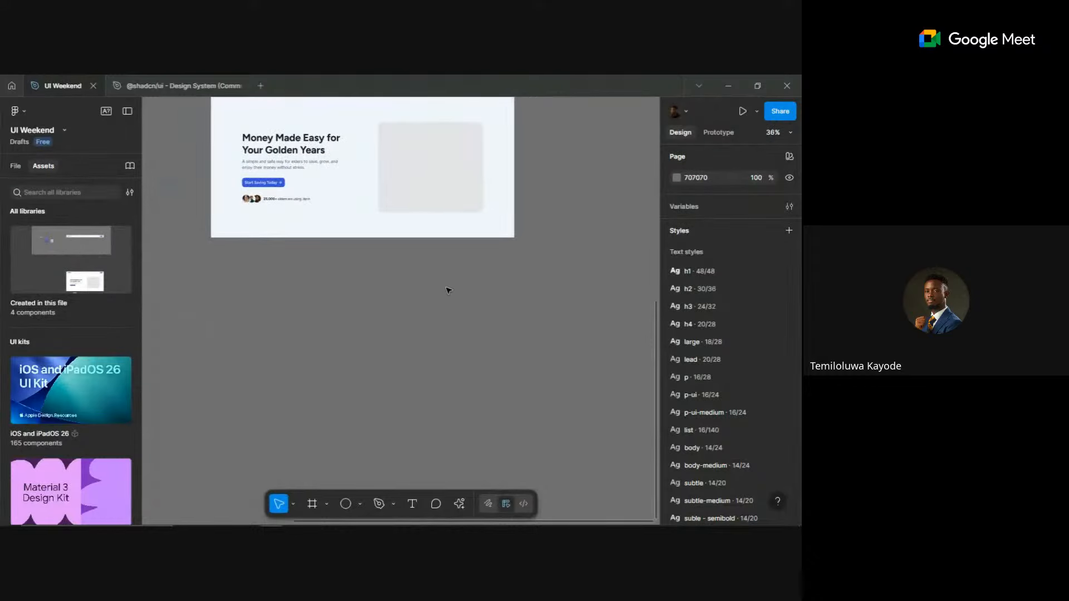
scroll(449, 290, "up", 1)
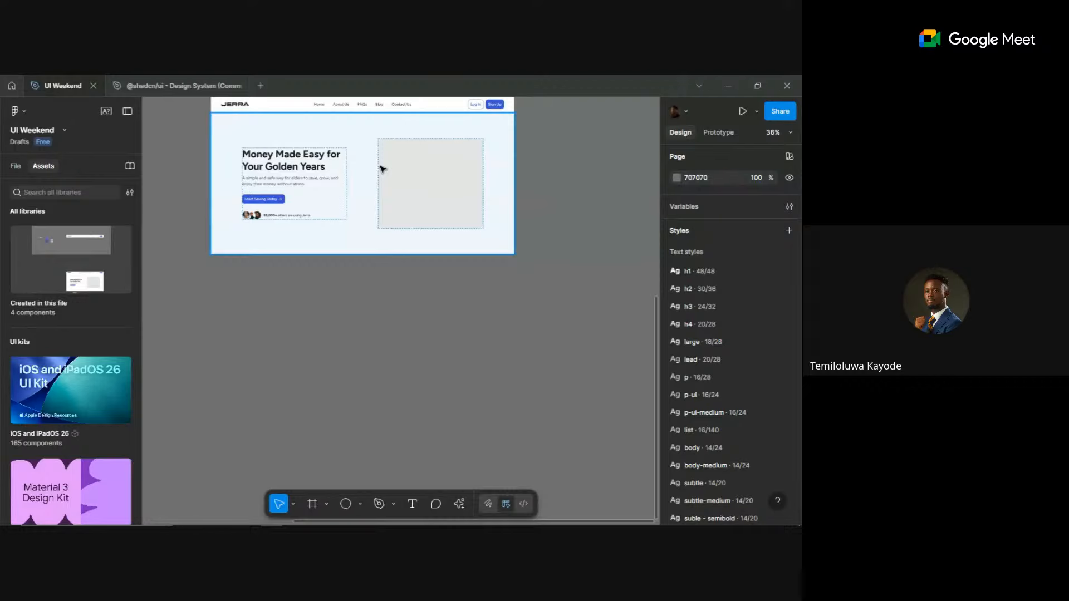
- Switch to the ChatGPT copy in the browser and copy the paragraph under the About Product heading
key("alt+Tab")
left_click(75, 81)
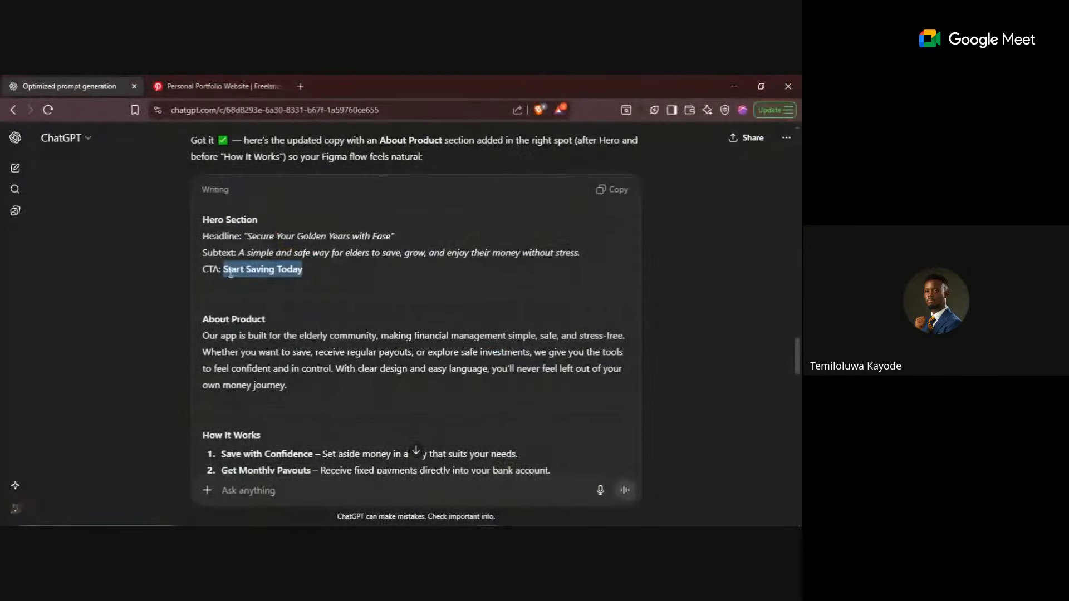
left_click_drag(269, 318, 201, 316)
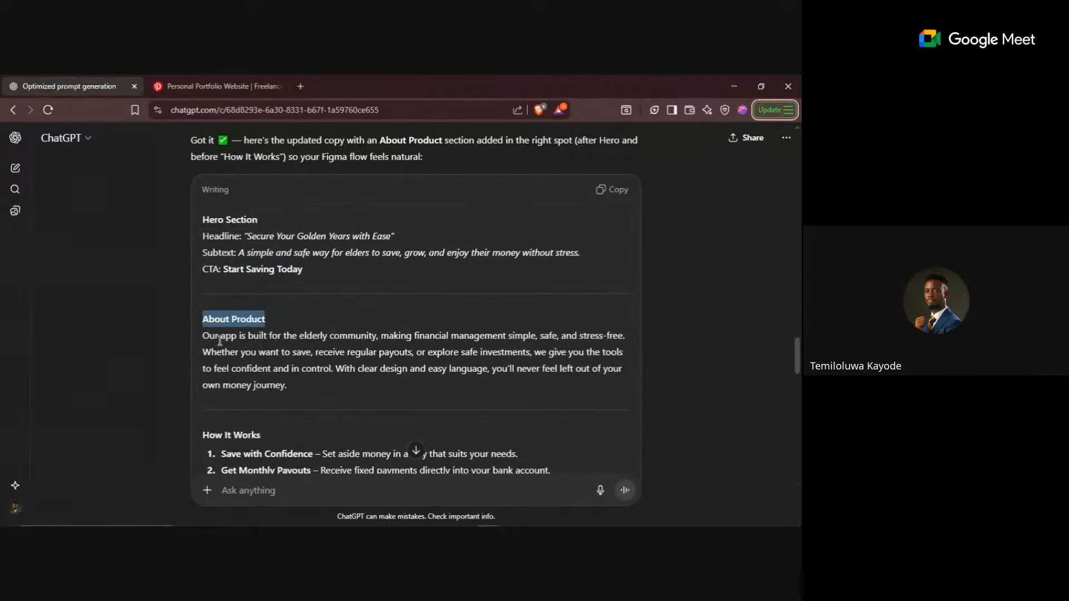
left_click_drag(291, 385, 182, 333)
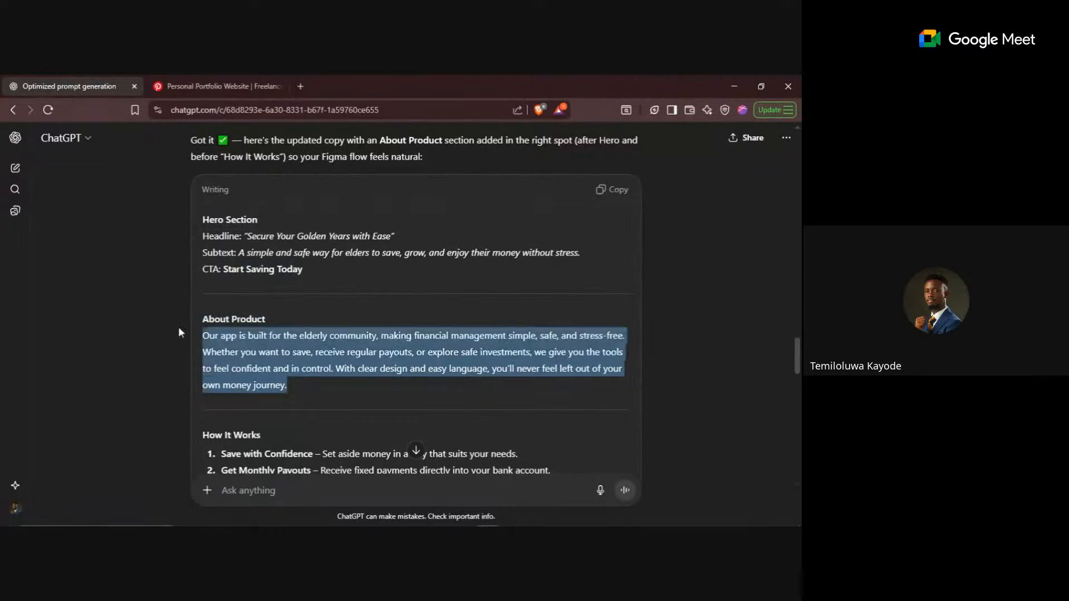
- Switch back to Figma and add the text "About Product" on the canvas below the landing page frame
key("alt+Tab")
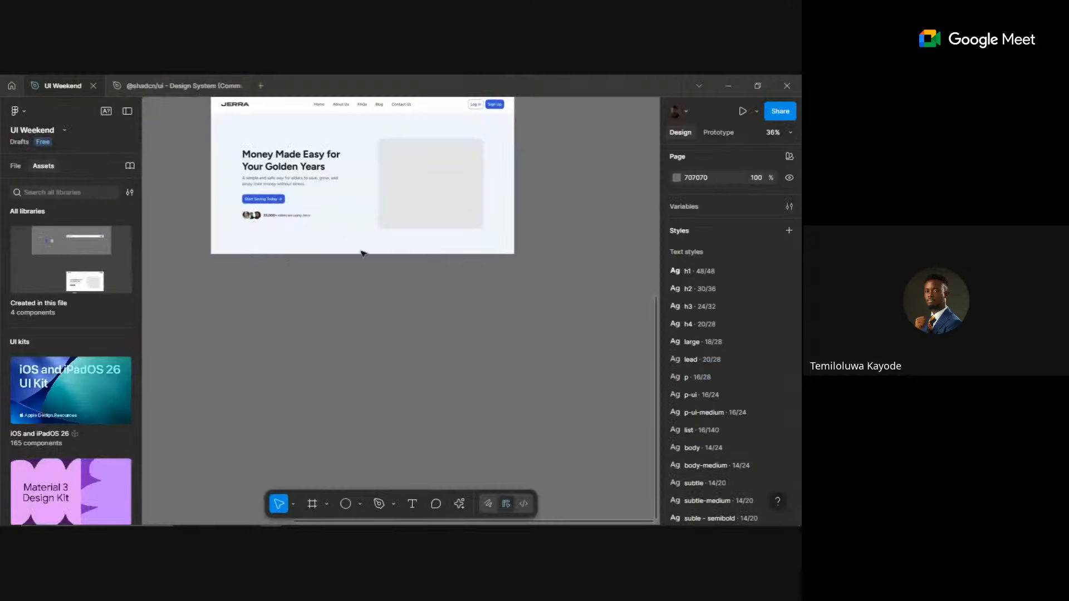
left_click_drag(392, 310, 320, 350)
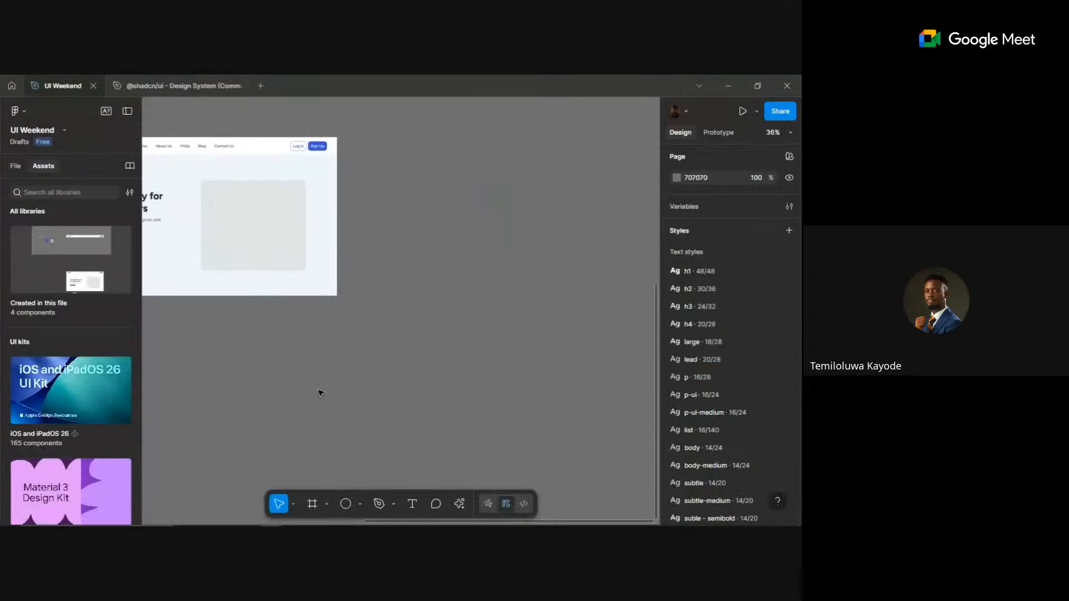
left_click_drag(320, 393, 480, 366)
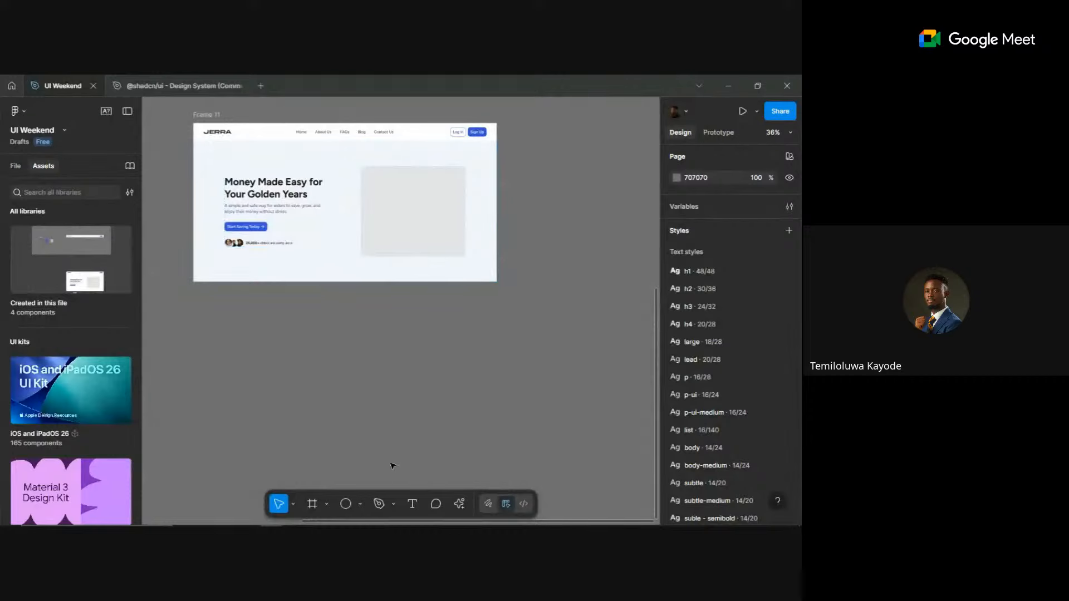
key("t")
left_click(279, 353)
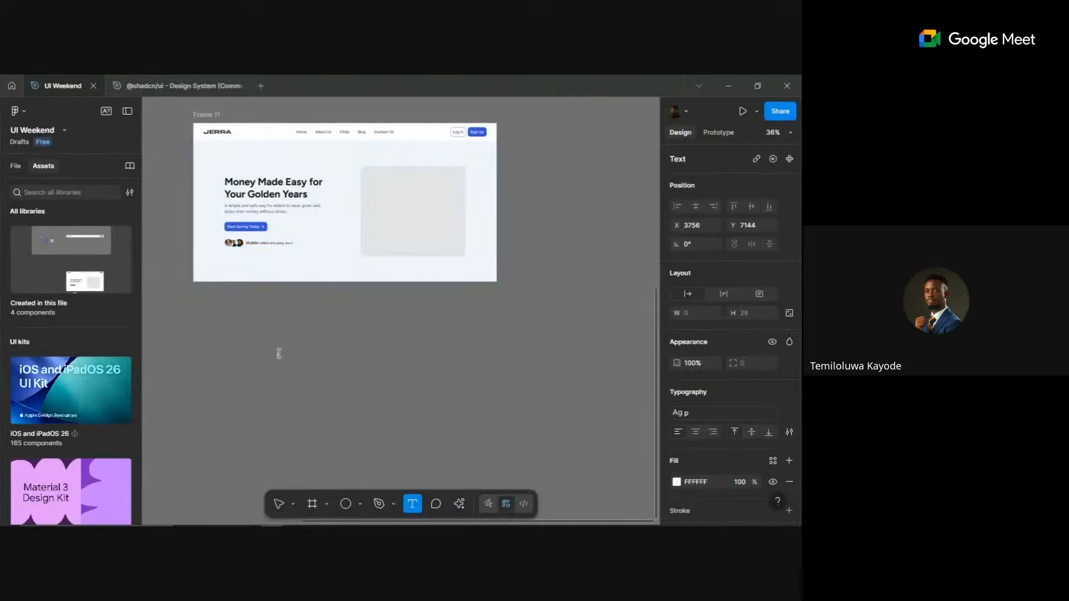
key("Escape")
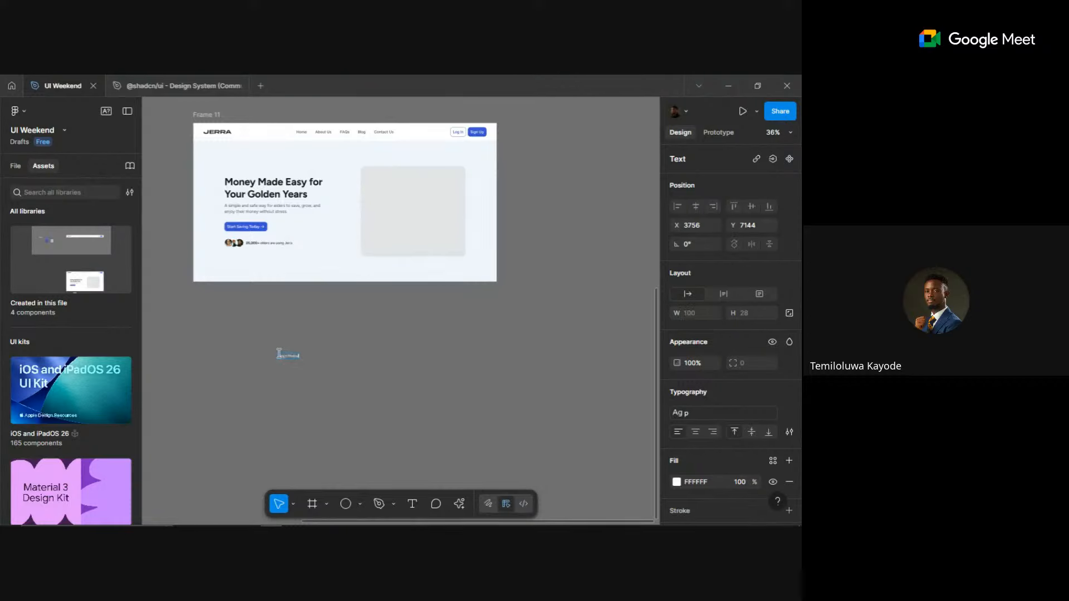
scroll(285, 365, "up", 5)
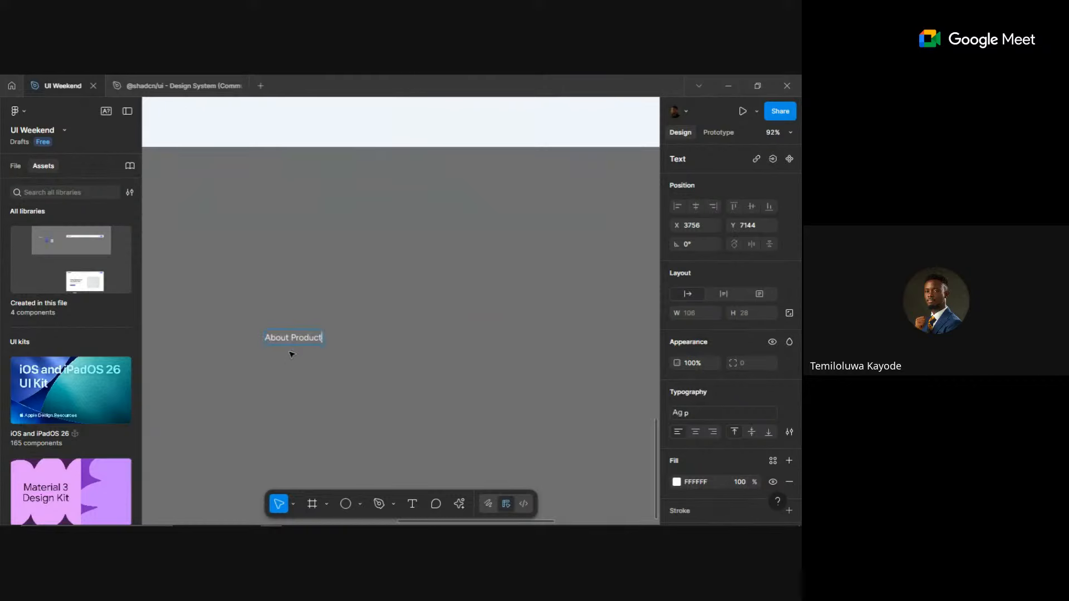
scroll(292, 359, "up", 4)
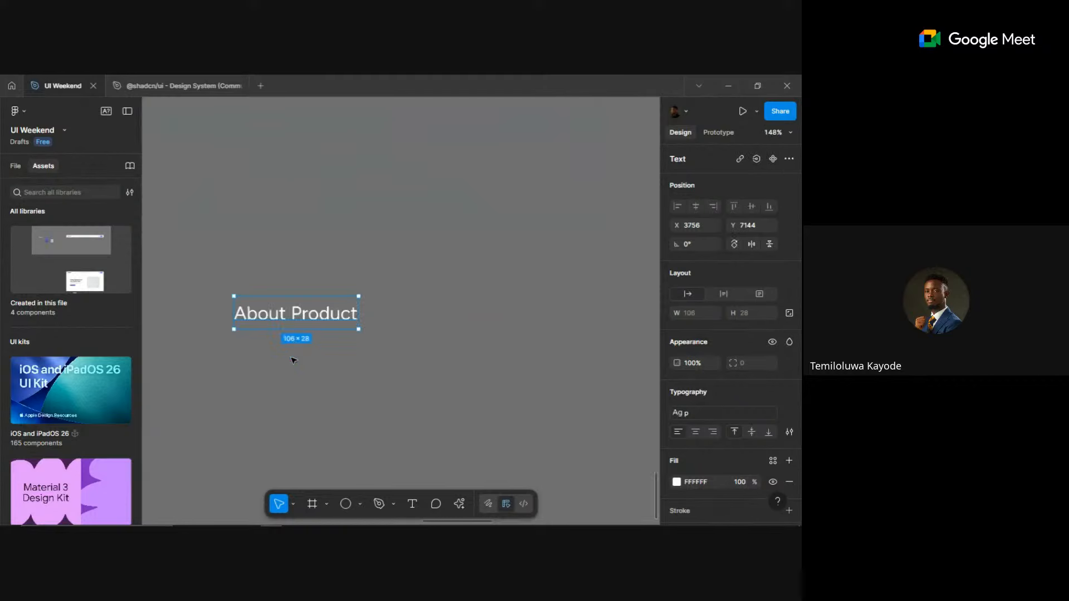
- Apply the h1 text style to the About Product heading, then detach it and set the font to Bold, size 40
left_click(713, 418)
scroll(583, 379, "up", 2)
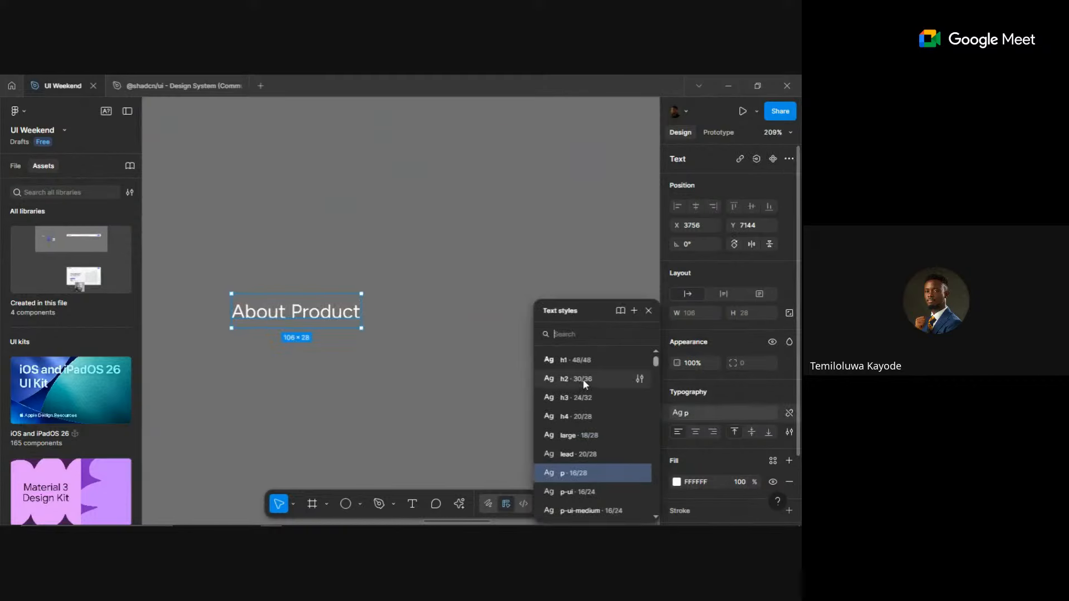
left_click(587, 361)
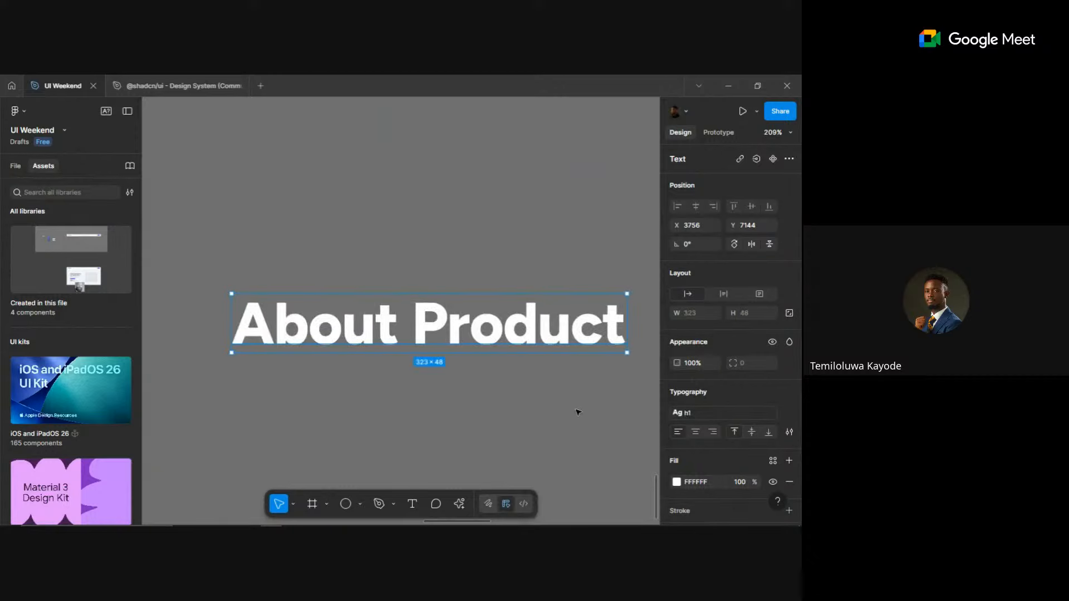
left_click(790, 413)
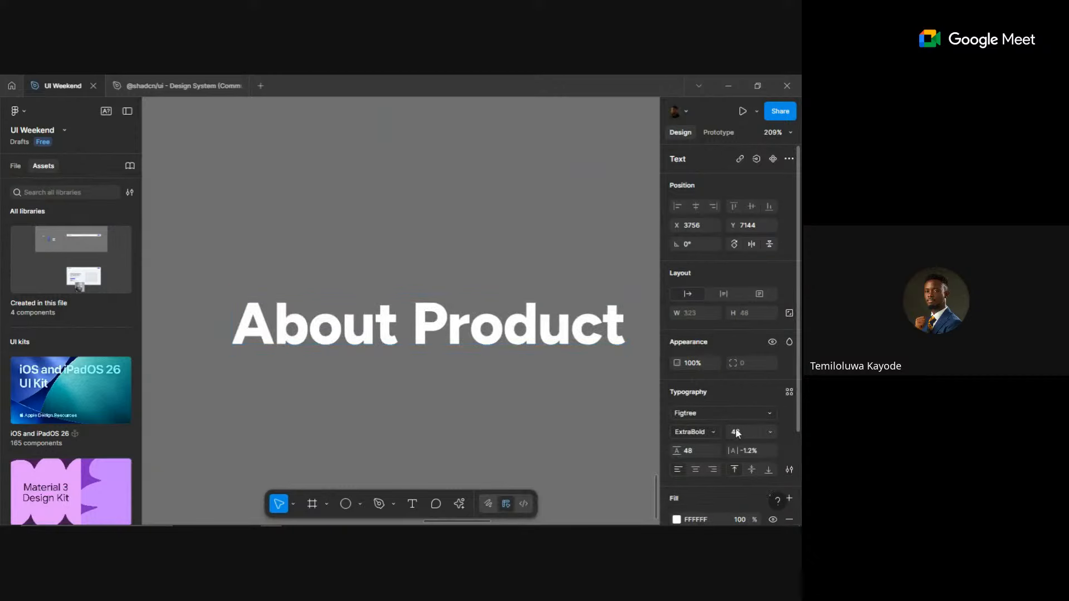
left_click(772, 433)
left_click(764, 417)
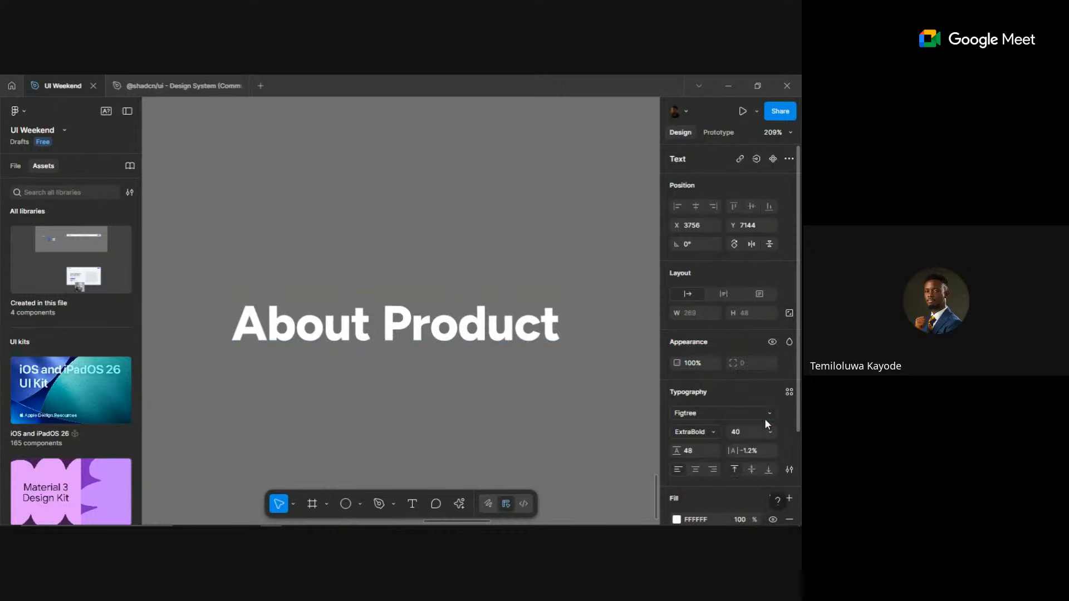
left_click(714, 436)
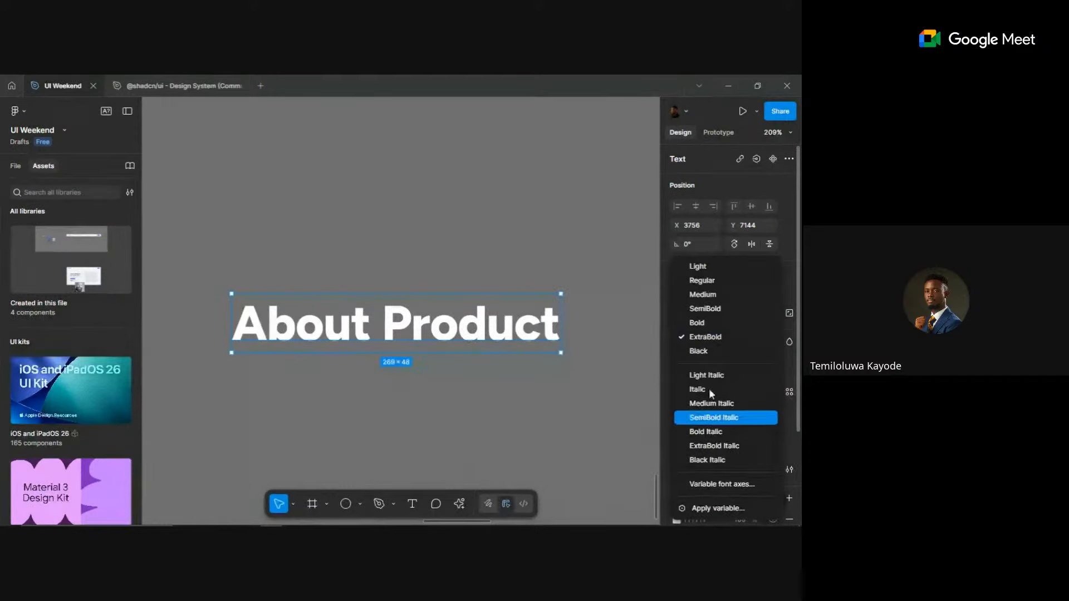
left_click(709, 323)
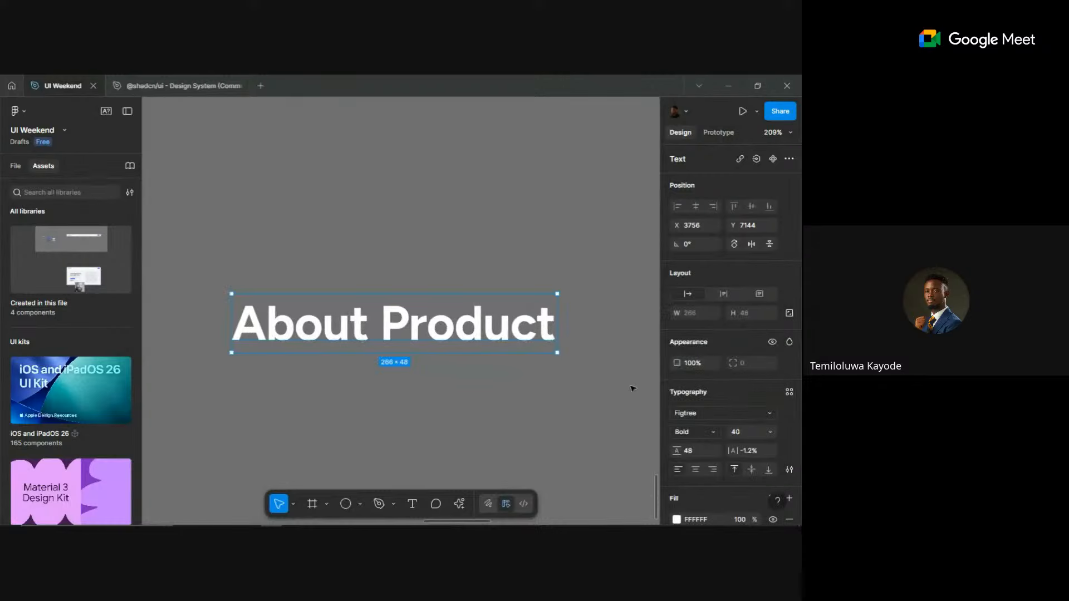
- Move the About Product heading just below the hero, in line with the hero text, and colour it zinc/900
scroll(520, 390, "down", 5)
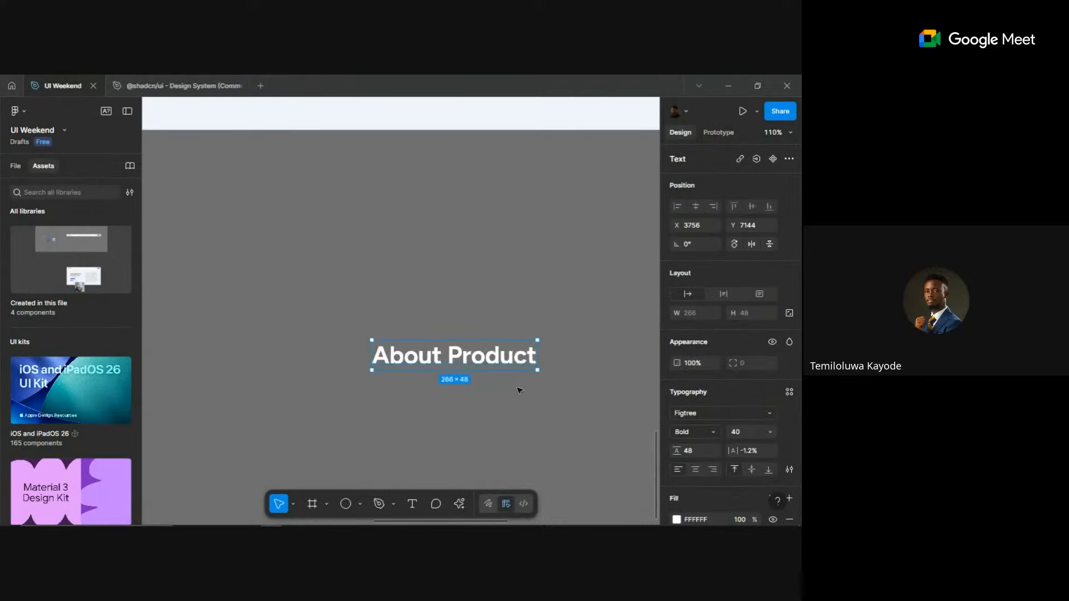
left_click_drag(497, 367, 394, 281)
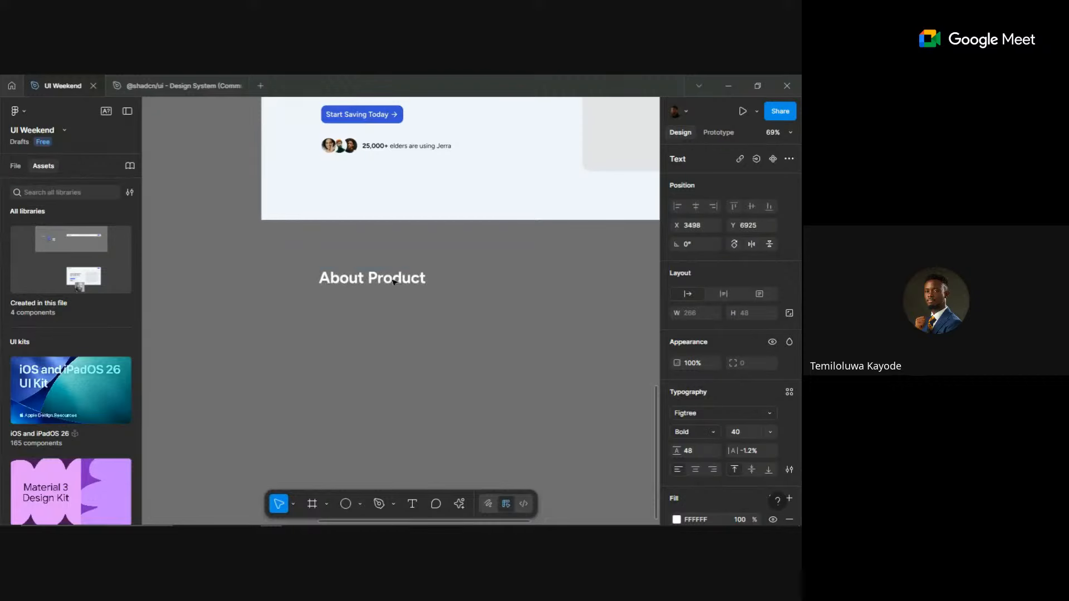
left_click(405, 357)
left_click(390, 280)
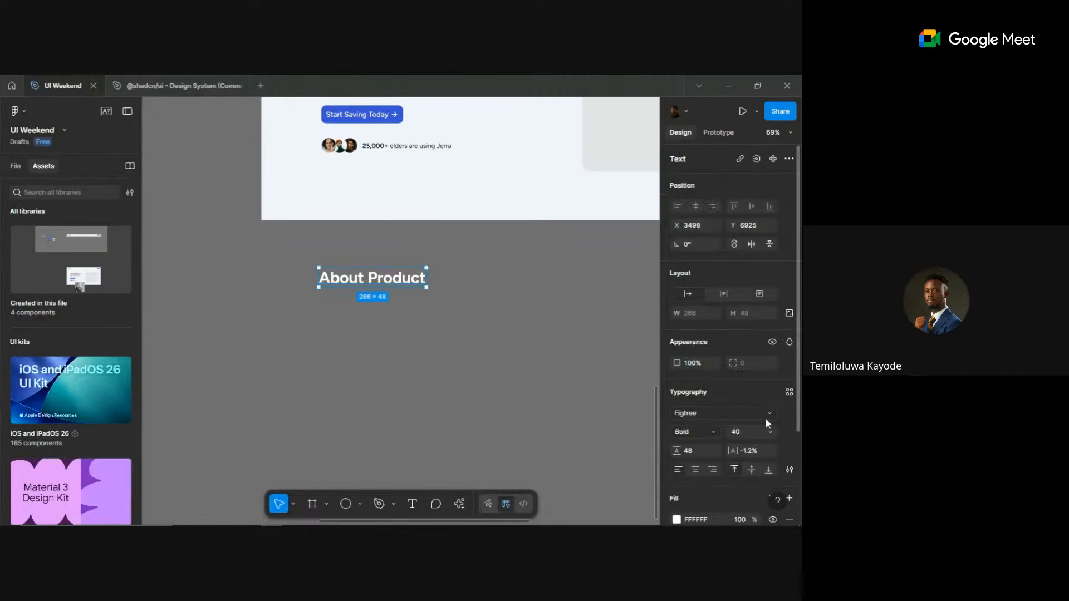
scroll(736, 489, "down", 4)
left_click(773, 384)
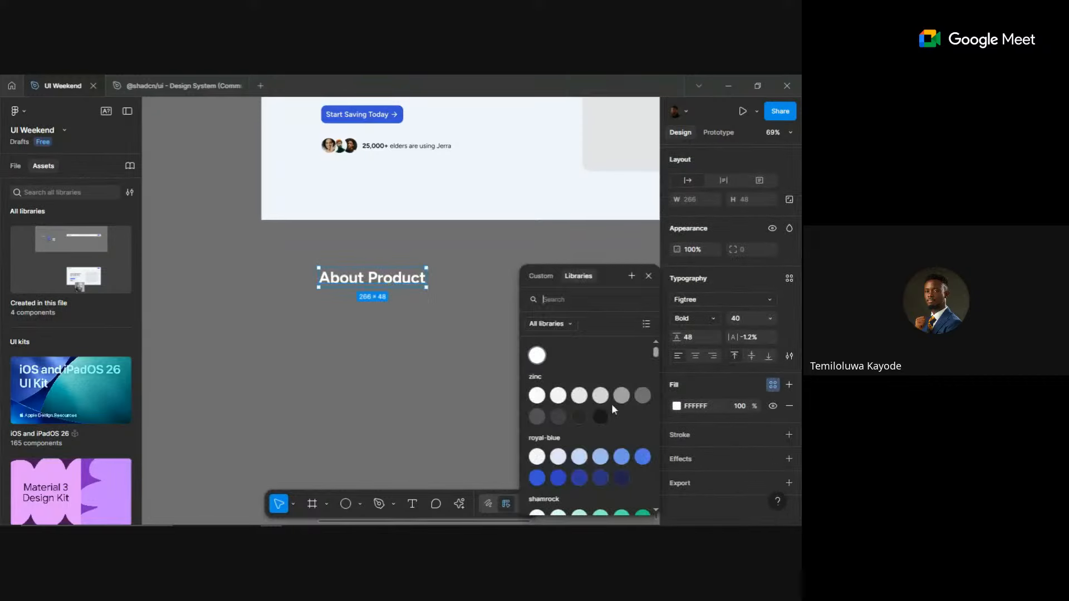
left_click(602, 419)
left_click(425, 385)
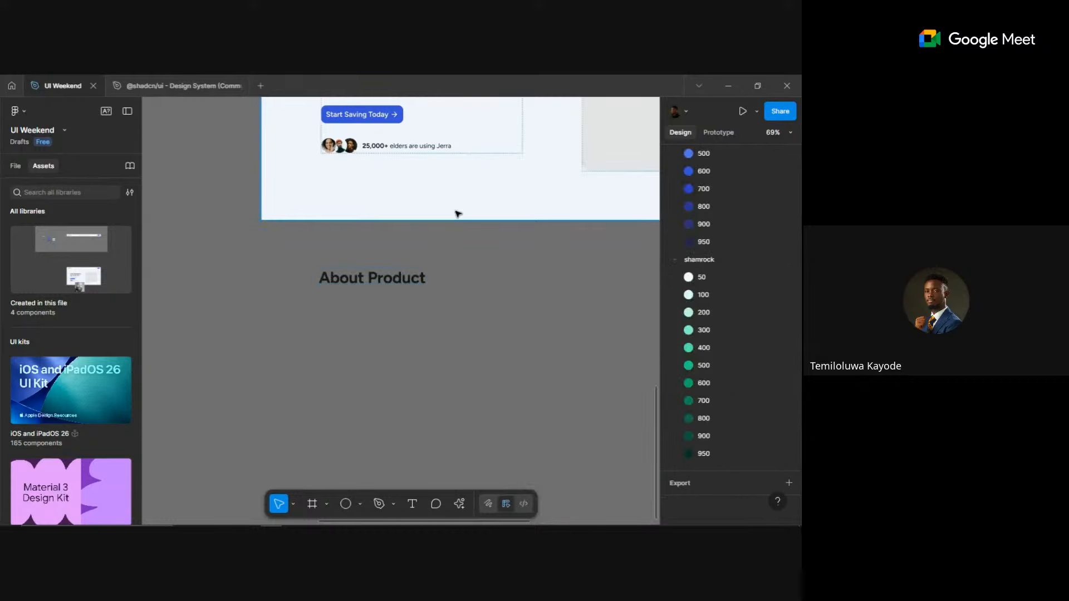
- Duplicate the hero subtext beneath the About Product heading and replace its text with the copied About Product paragraph
scroll(458, 212, "up", 2)
left_click(384, 133)
left_click_drag(384, 133, 387, 355)
double_click(387, 355)
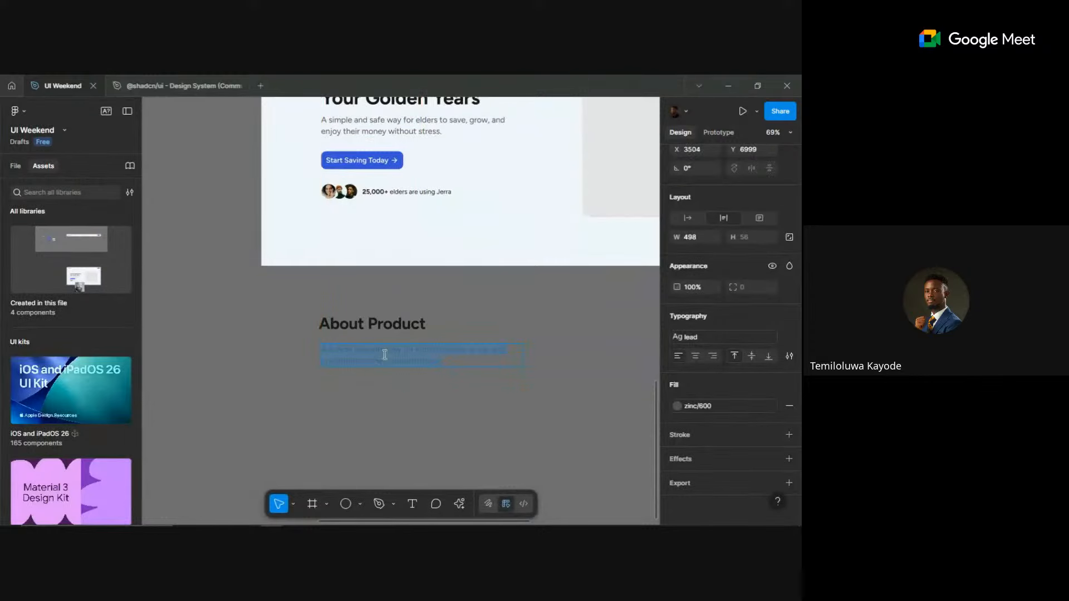
type("Our app is built for the elderly community, making financial management simple, safe, and stress-free. Whether you want to save, receive regular payouts, or explore safe investments, we give you the tools to feel confident and in control. With clear design and easy language, you'll never feel left out of your own money journey.")
key("Escape")
- Wrap the About Product heading and paragraph in a vertical auto layout with a gap of 12
left_click(347, 327, "shift")
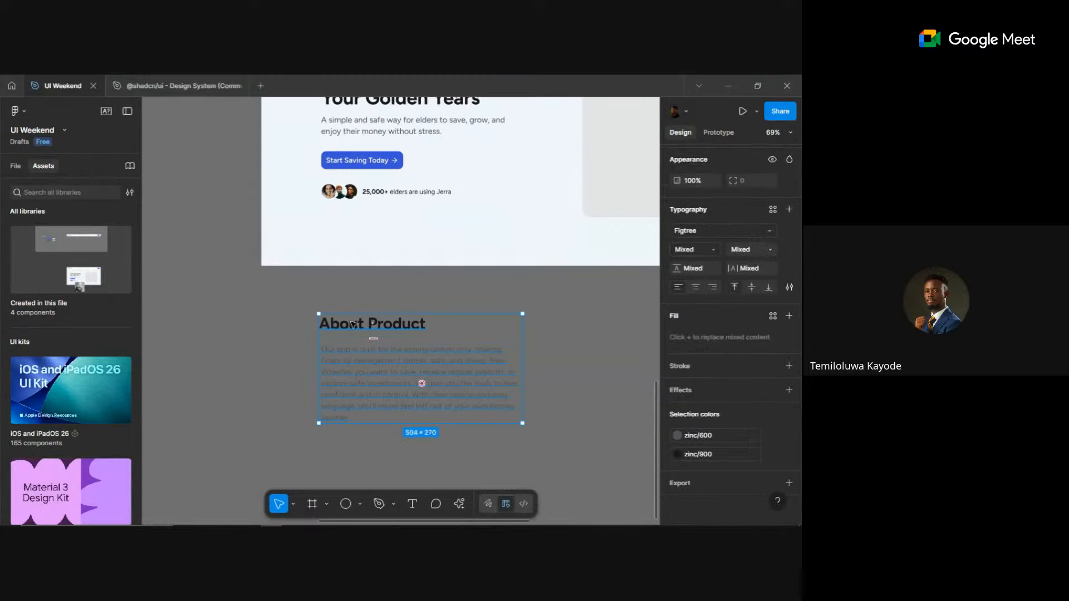
key("shift+a")
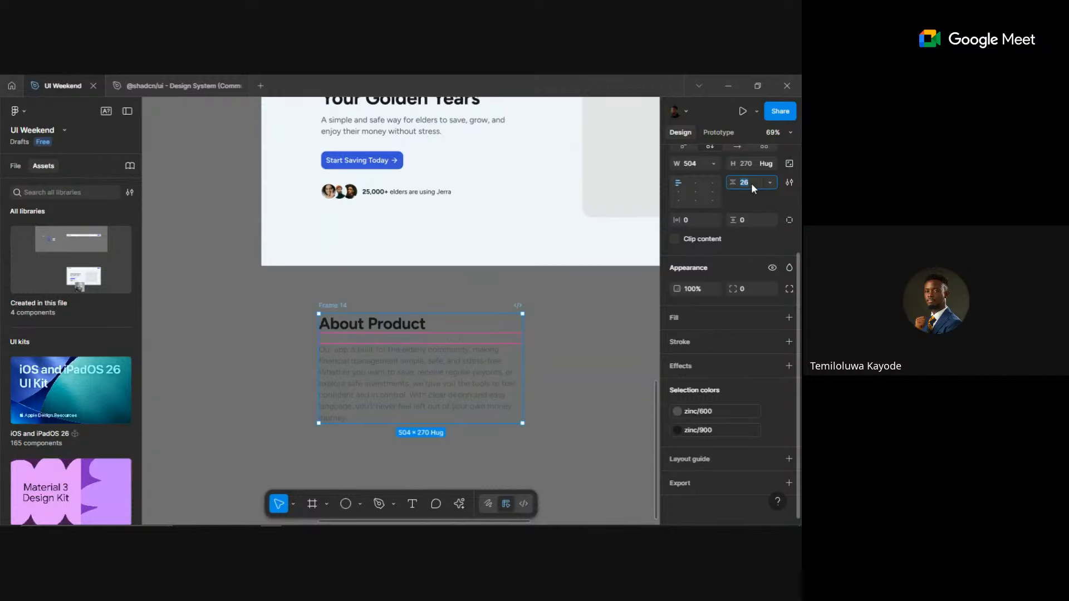
key("Return")
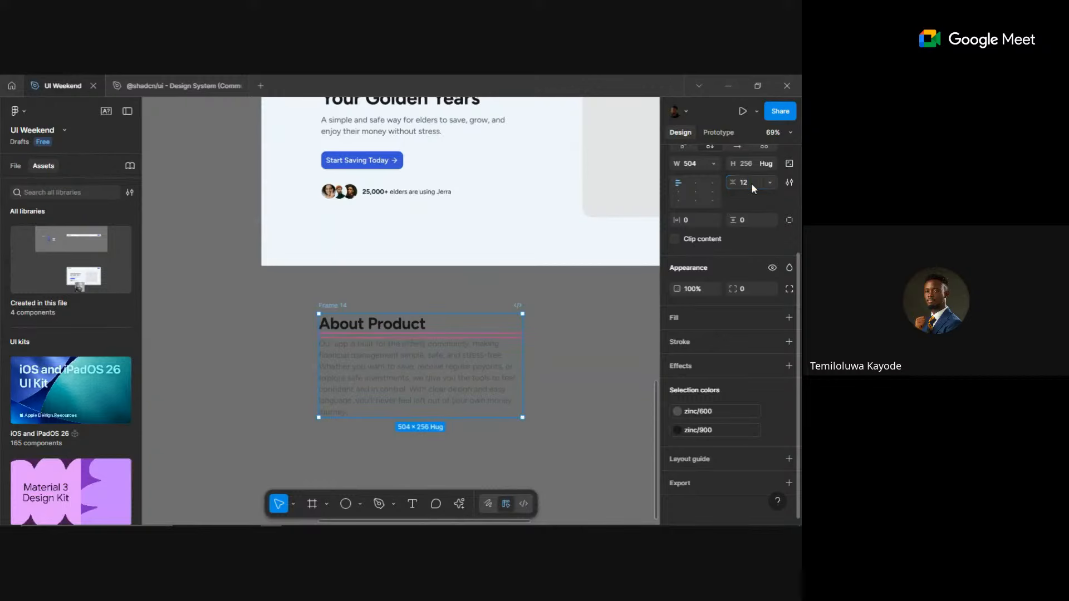
scroll(482, 354, "down", 1)
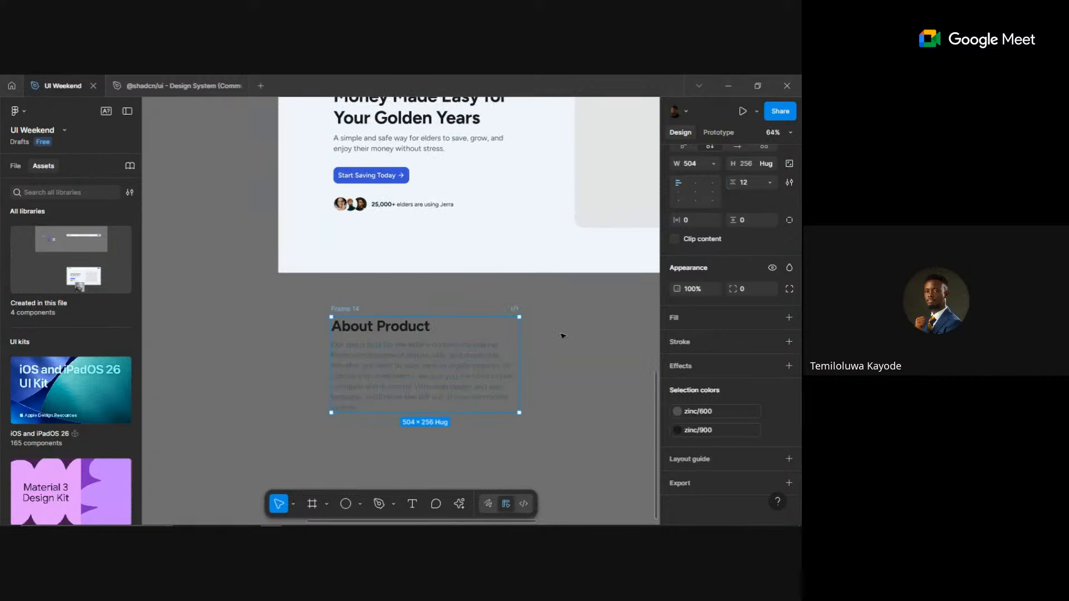
- Examine the hero layout, the Sign Up button's text settings in the nav bar, and the About Product text frame
left_click(563, 337)
scroll(416, 370, "down", 5)
scroll(516, 344, "up", 1)
scroll(515, 343, "right", 2)
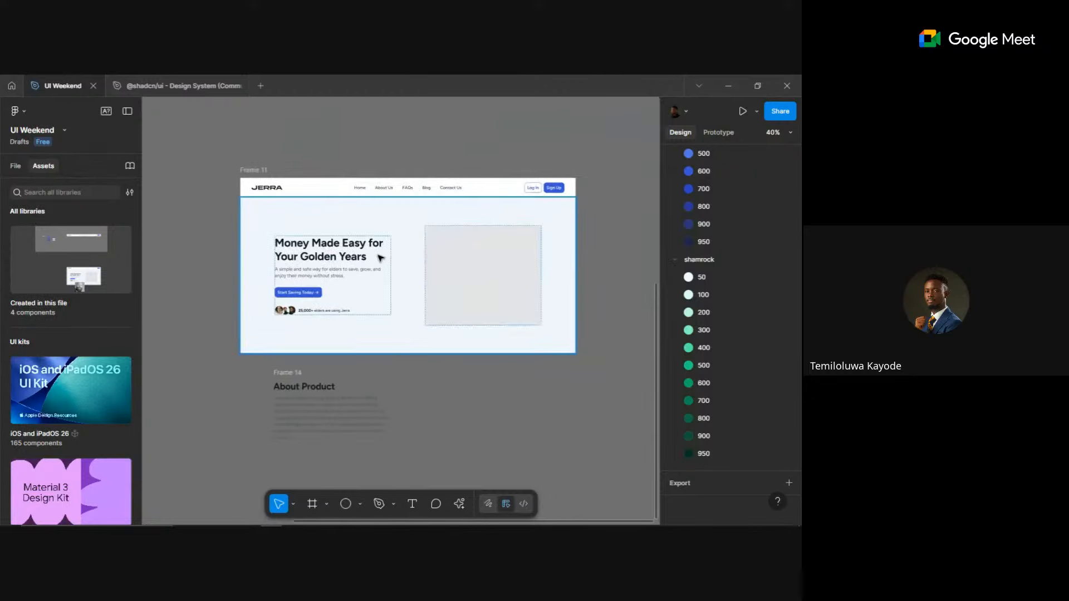
scroll(441, 239, "down", 3)
scroll(492, 207, "up", 6)
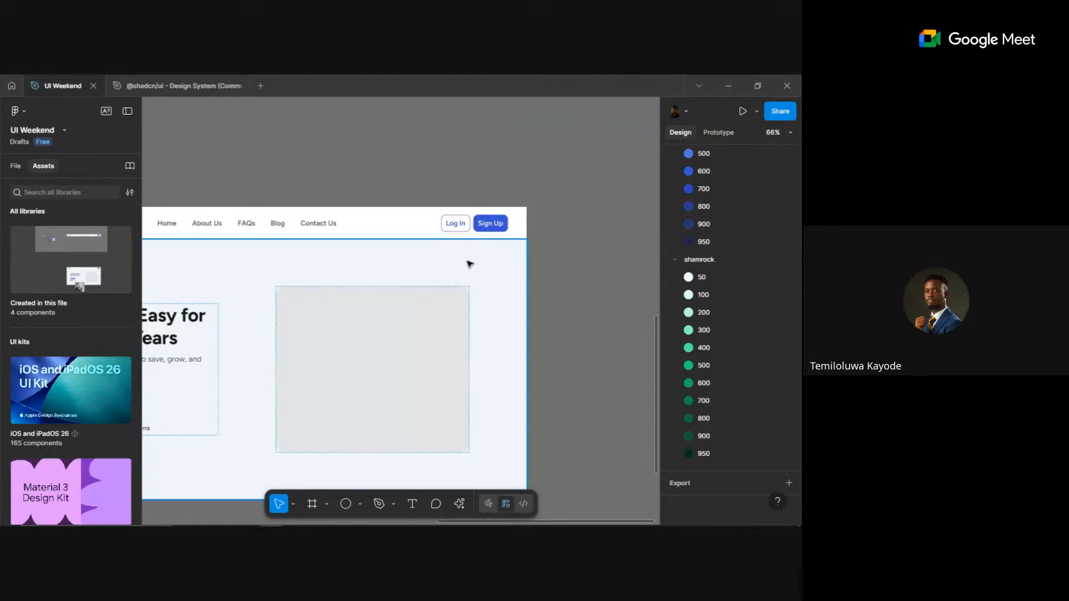
scroll(469, 251, "up", 4)
left_click(507, 197)
double_click(505, 195)
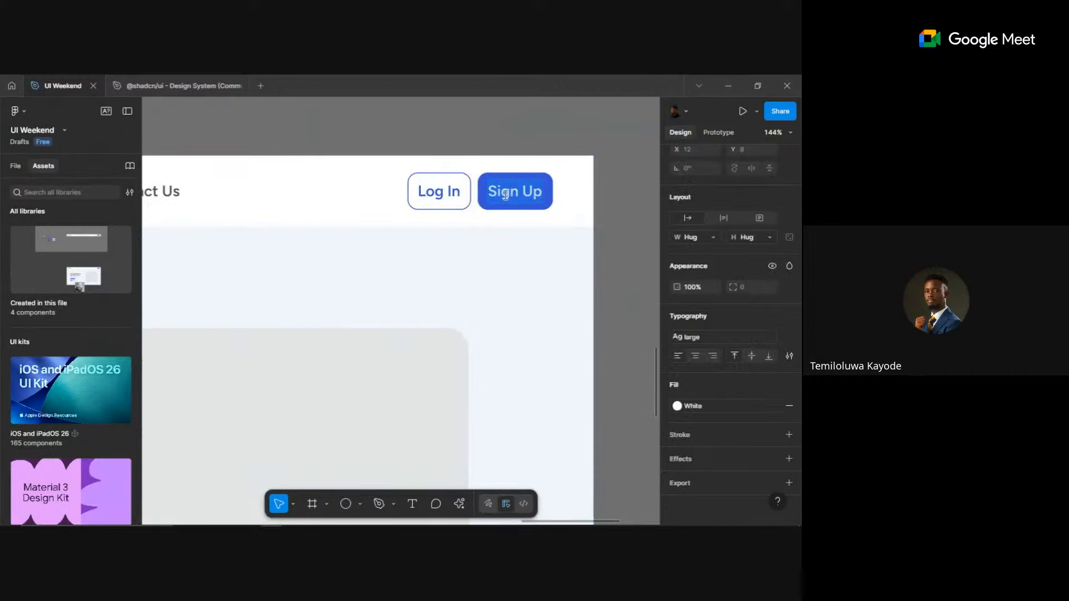
scroll(505, 195, "down", 8)
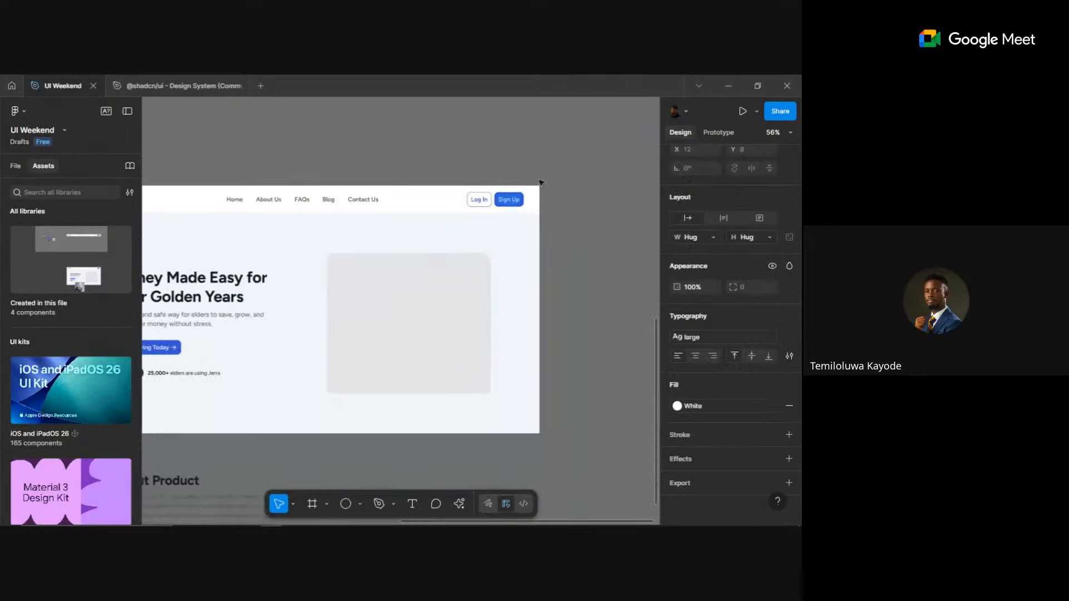
scroll(529, 323, "down", 3)
scroll(299, 437, "up", 6)
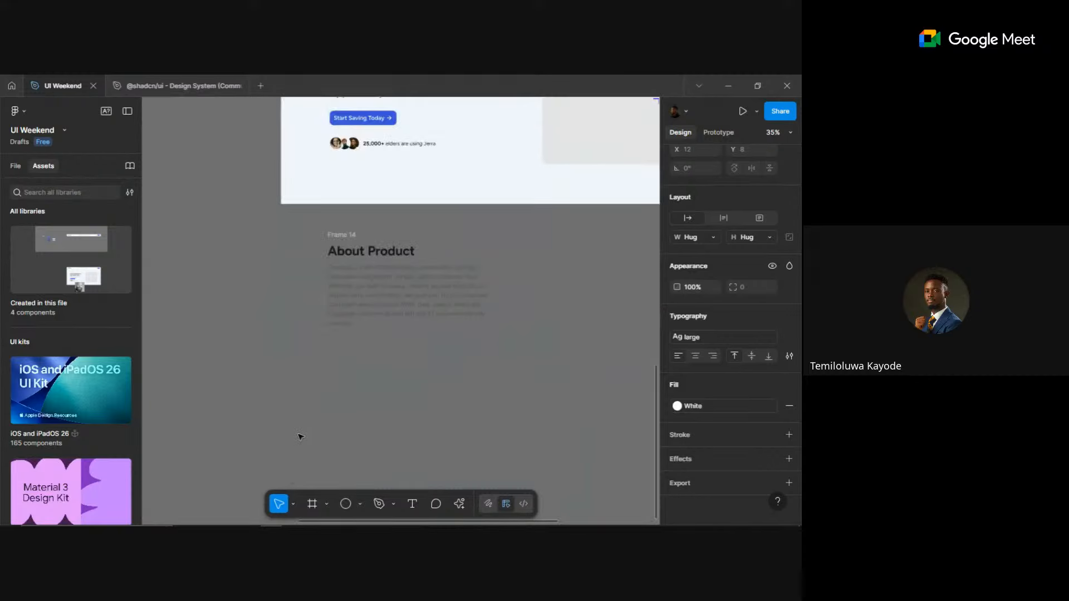
scroll(409, 338, "down", 2)
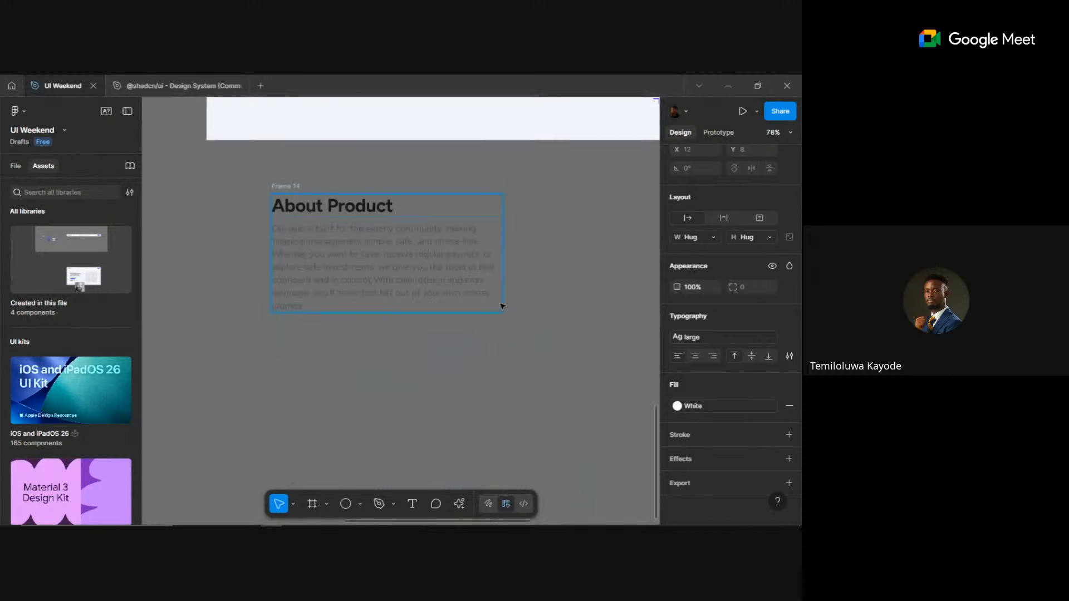
left_click(525, 323)
left_click(288, 186)
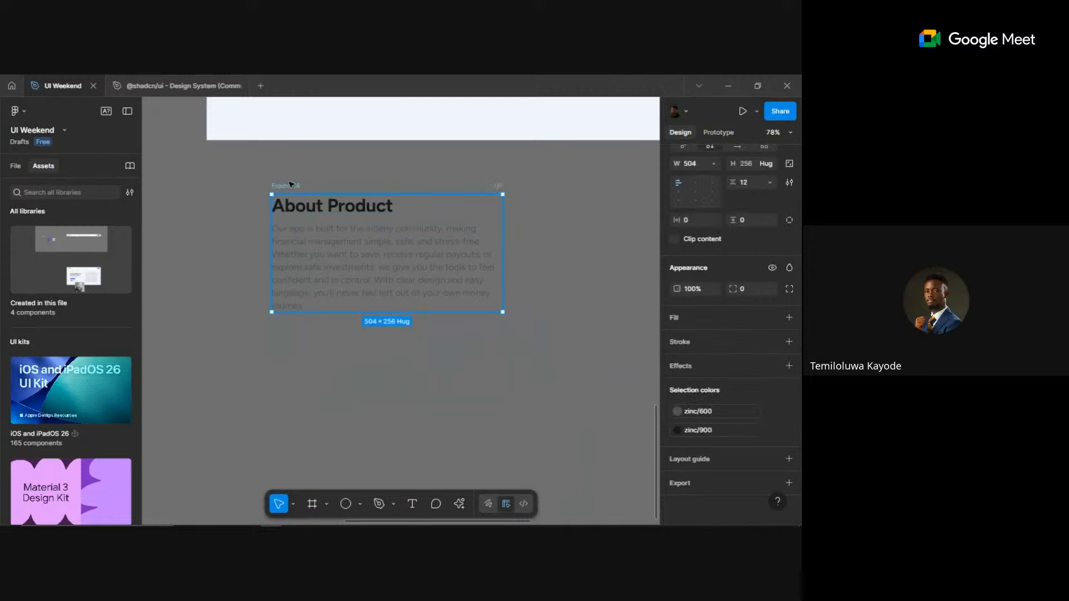
left_click(383, 386)
scroll(383, 386, "down", 5)
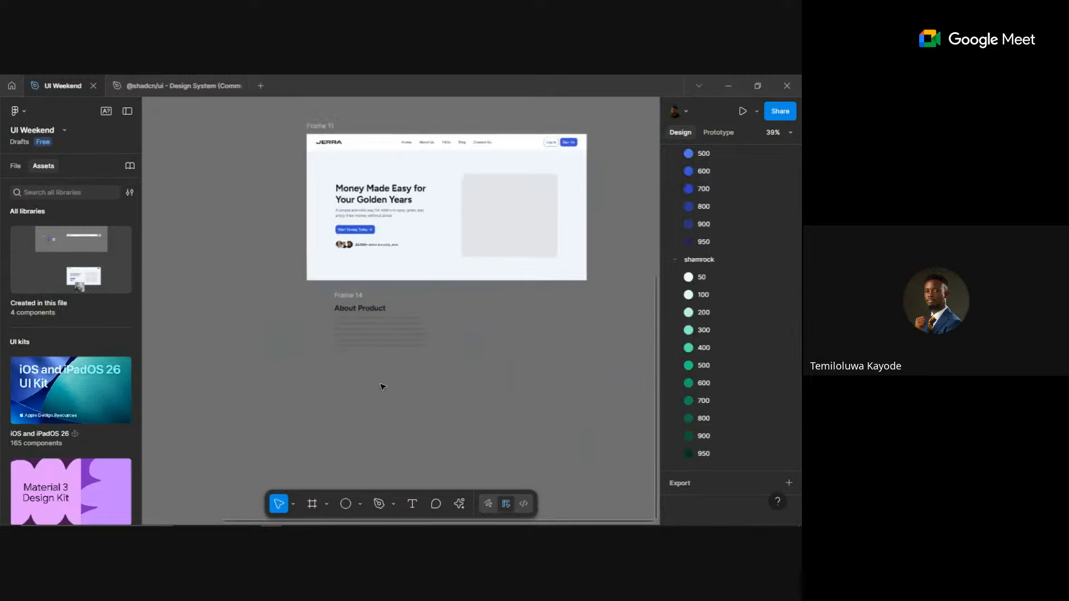
- Duplicate the hero's Start Saving Today button below the About Product paragraph and change its label to "Get Started"
scroll(363, 232, "down", 3)
scroll(362, 232, "up", 5)
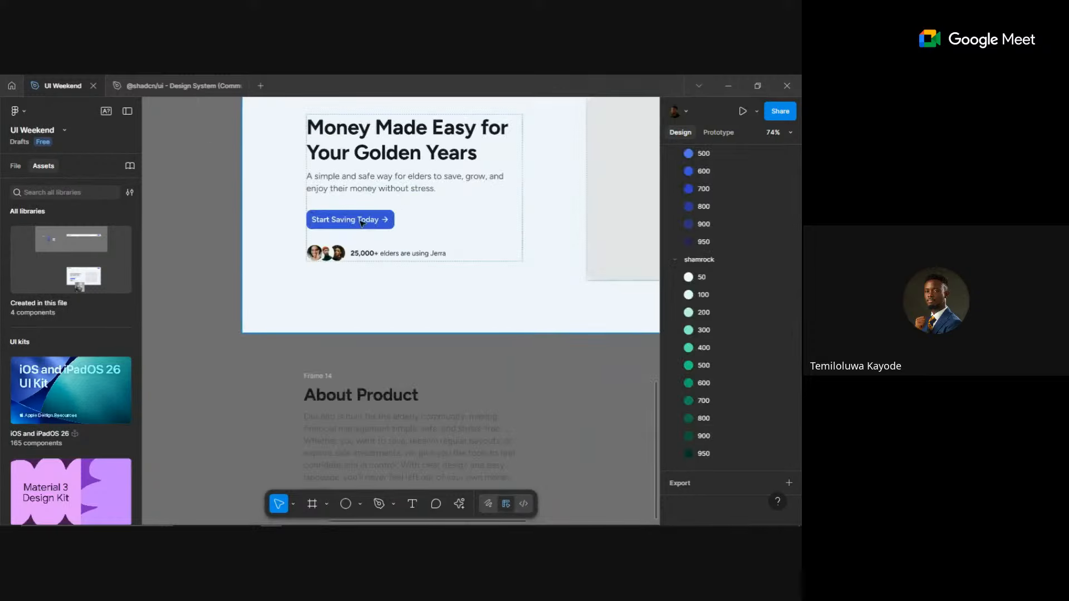
left_click(363, 222)
left_click(363, 223)
left_click_drag(363, 223, 330, 368)
scroll(389, 312, "down", 5)
double_click(330, 367)
type("Getm")
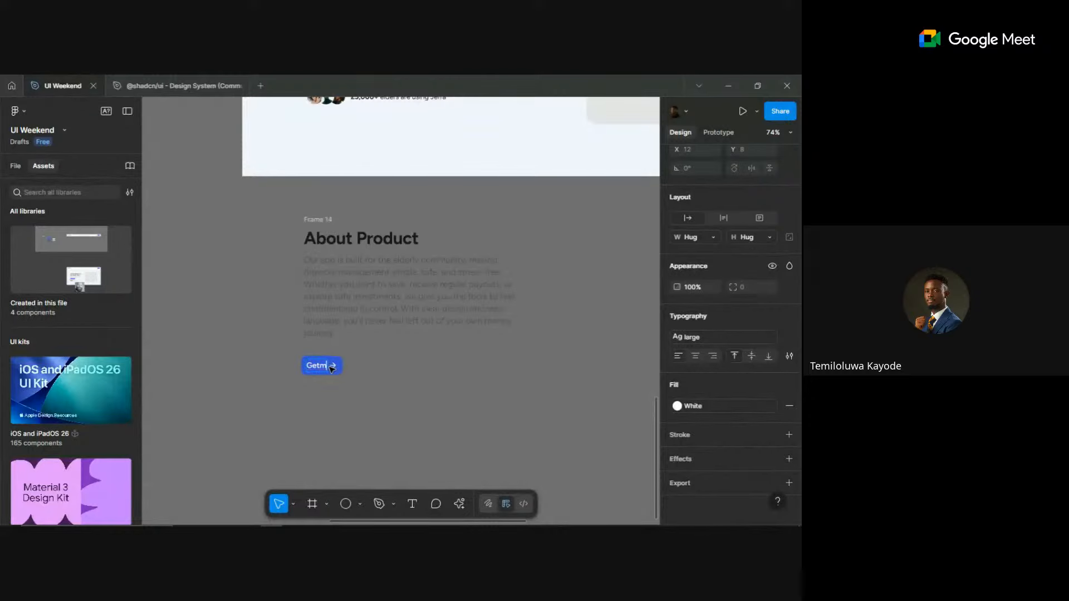
key("BackSpace")
type("Started")
left_click(331, 436)
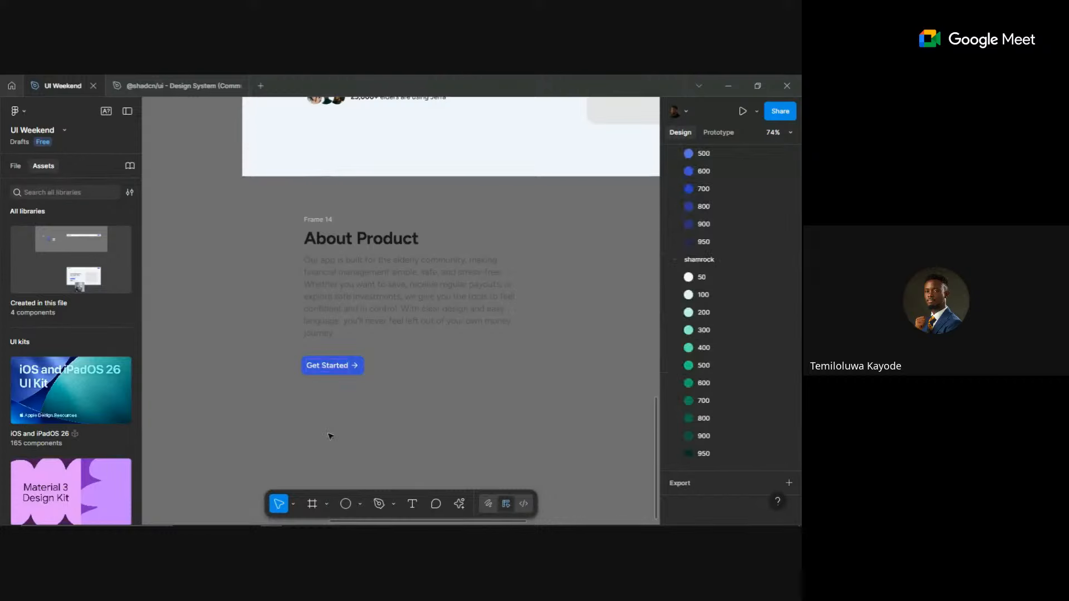
- Examine the Get Started button's component properties: its variants, icon instance choices and the available button components for swapping
left_click(348, 369)
scroll(708, 271, "up", 4)
left_click(748, 192)
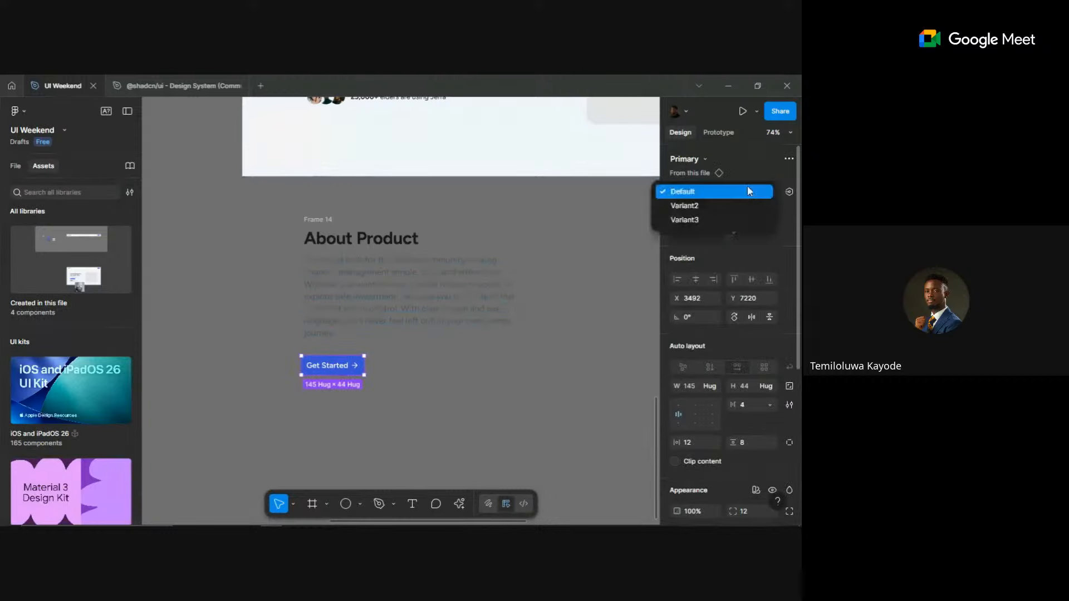
left_click(743, 173)
left_click(743, 229)
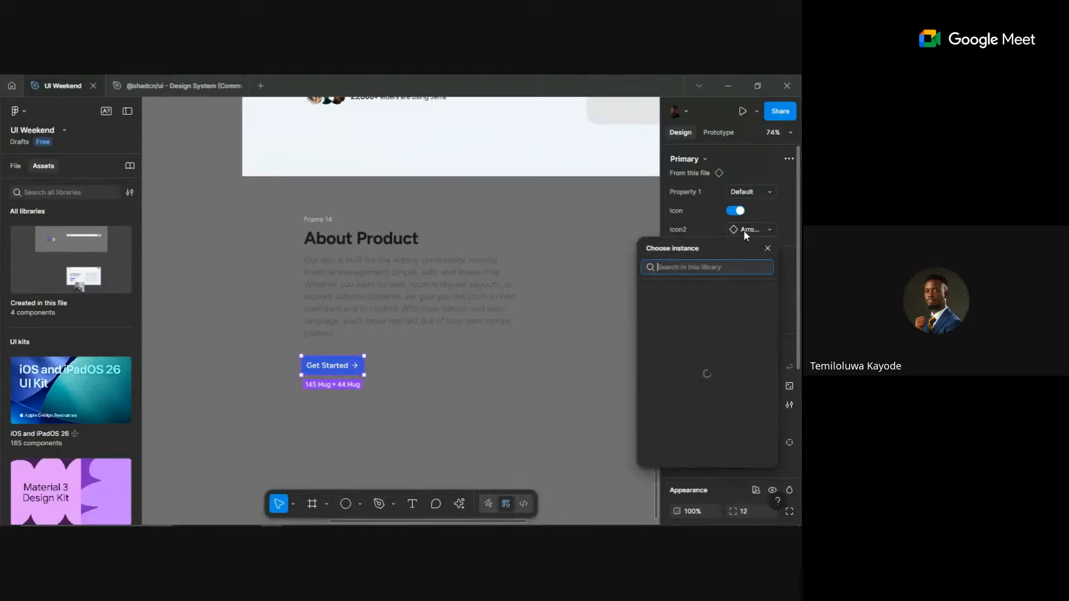
left_click(744, 225)
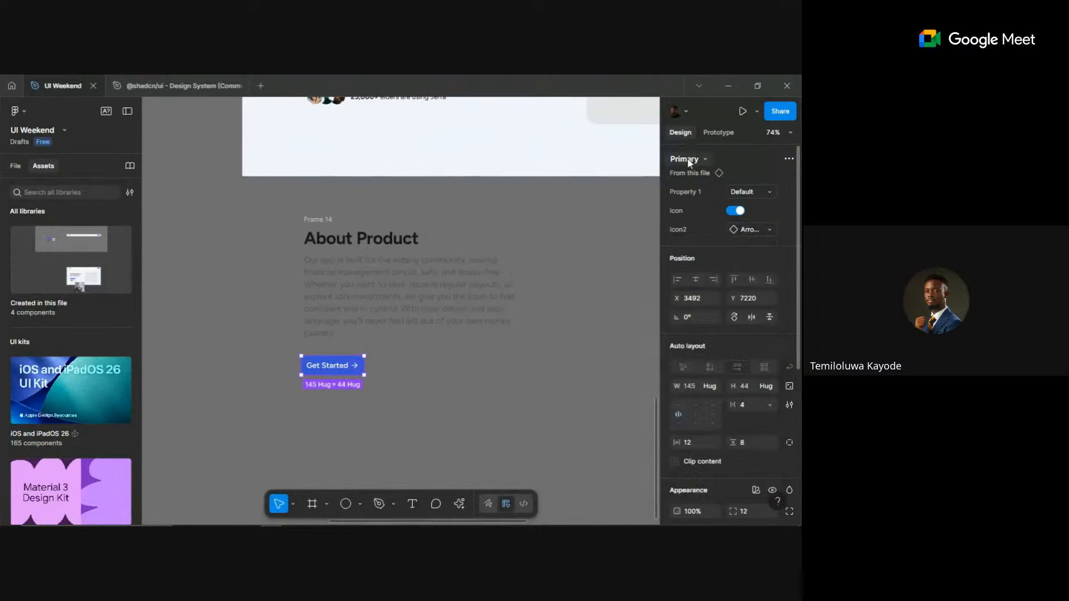
left_click(688, 159)
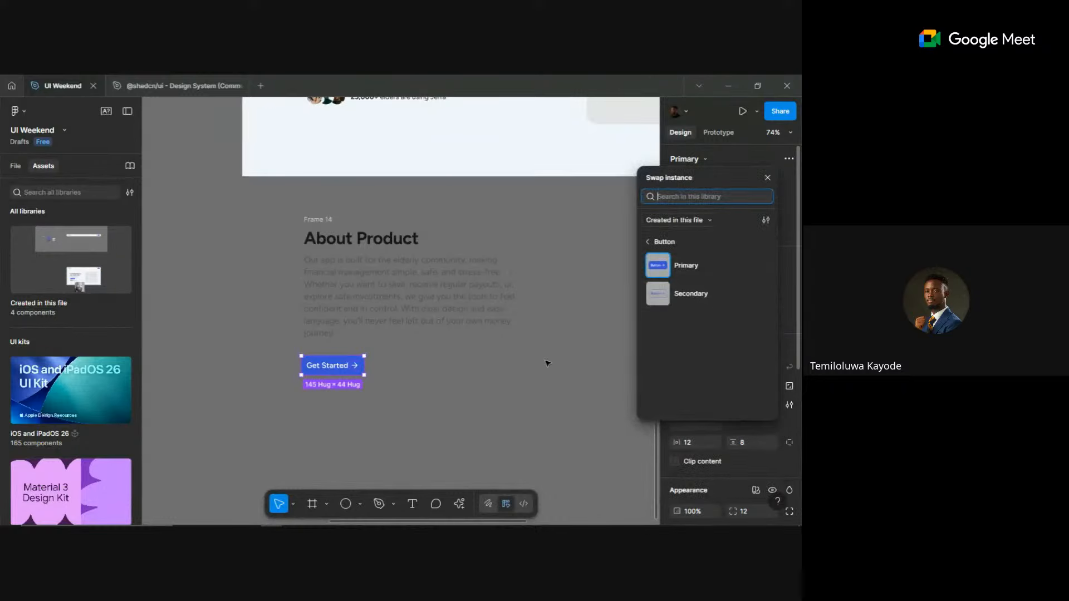
left_click(495, 374)
scroll(393, 386, "down", 3)
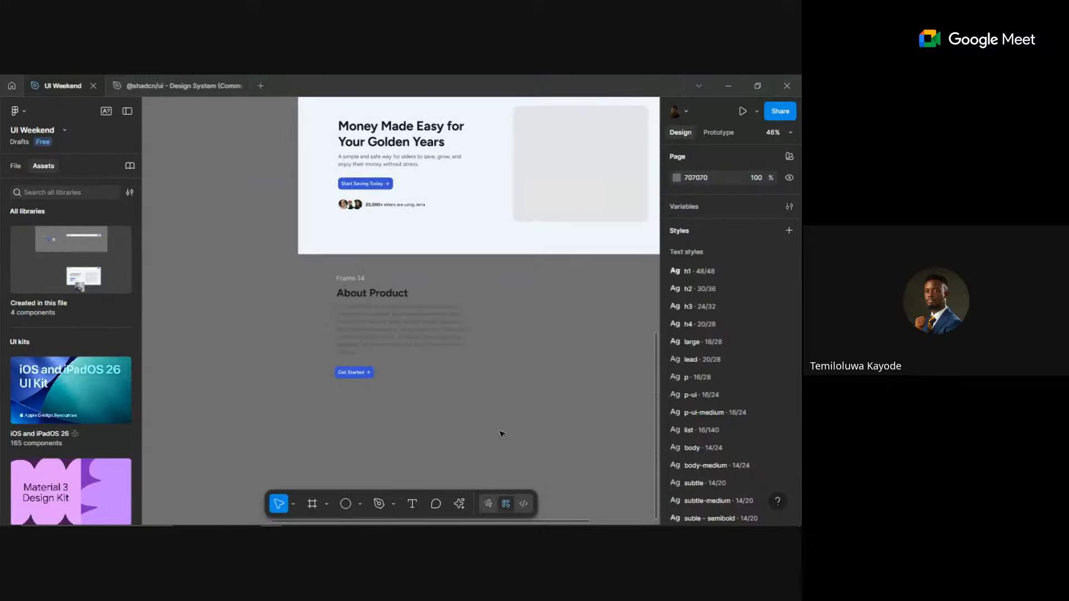
- Wrap the About Product text block and the Get Started button in a vertical auto layout with a gap of 24
left_click_drag(506, 427, 337, 275)
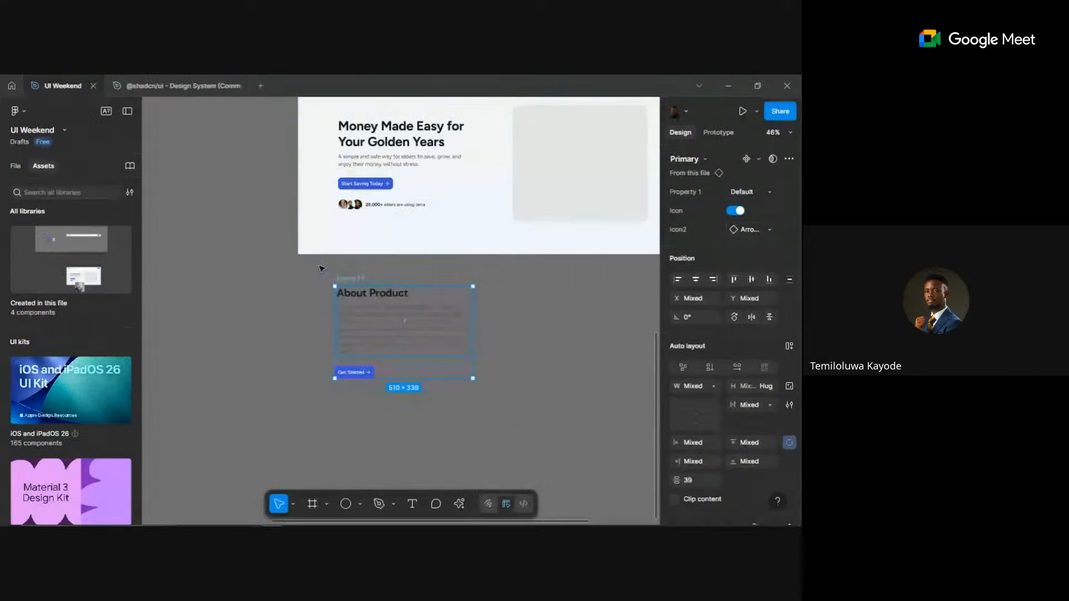
left_click(279, 346)
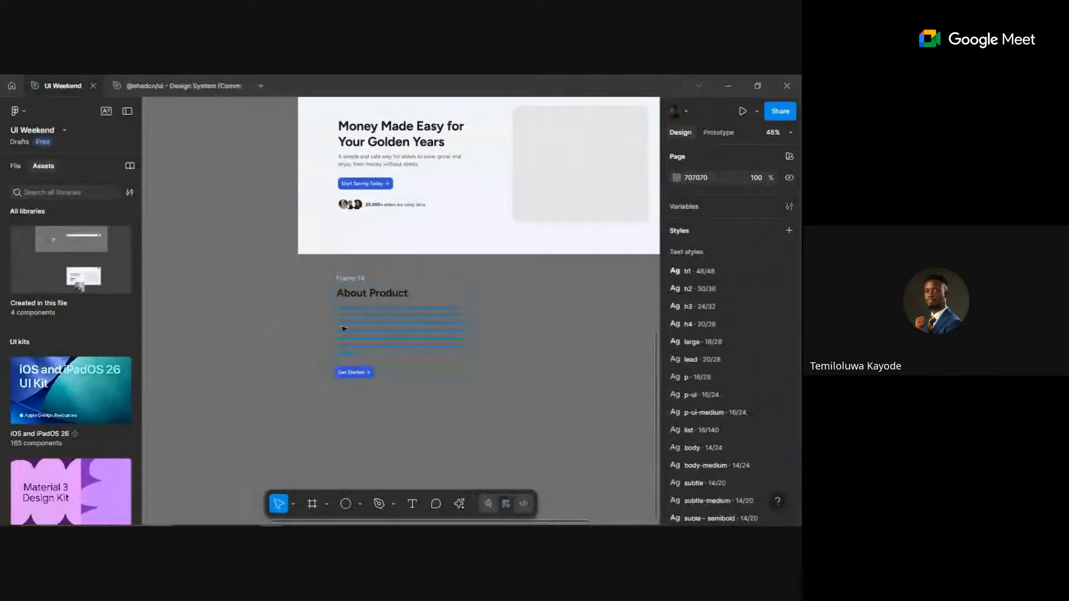
left_click_drag(398, 338, 523, 459)
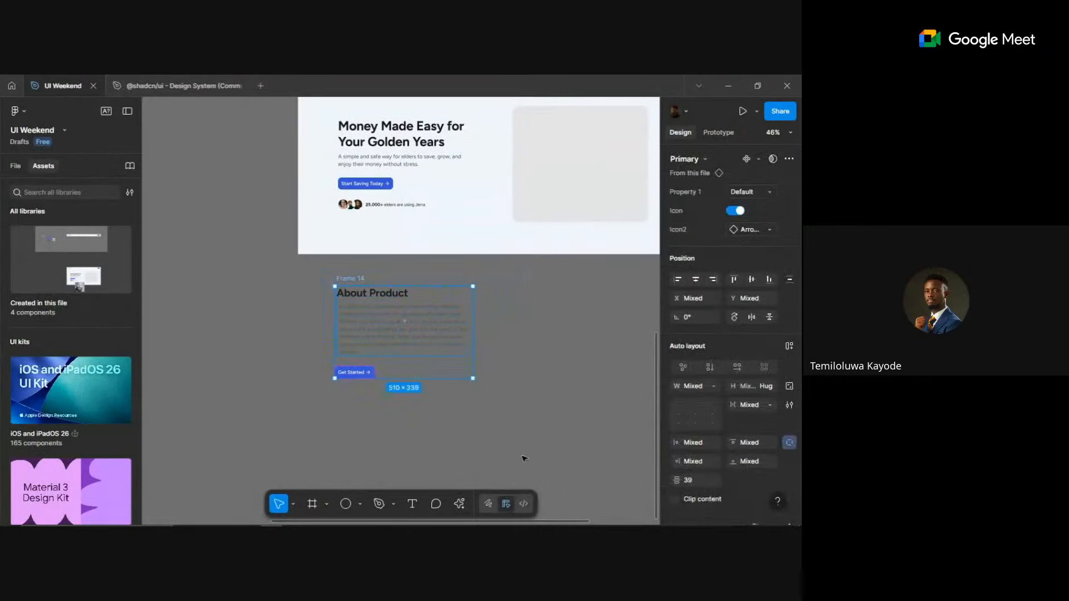
key("shift+a")
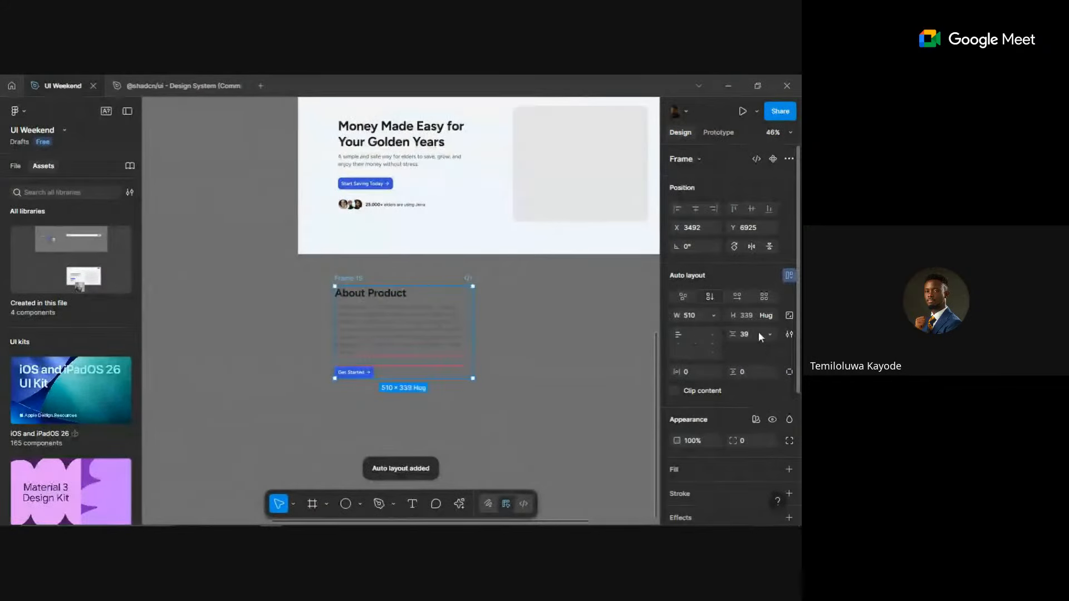
left_click(754, 334)
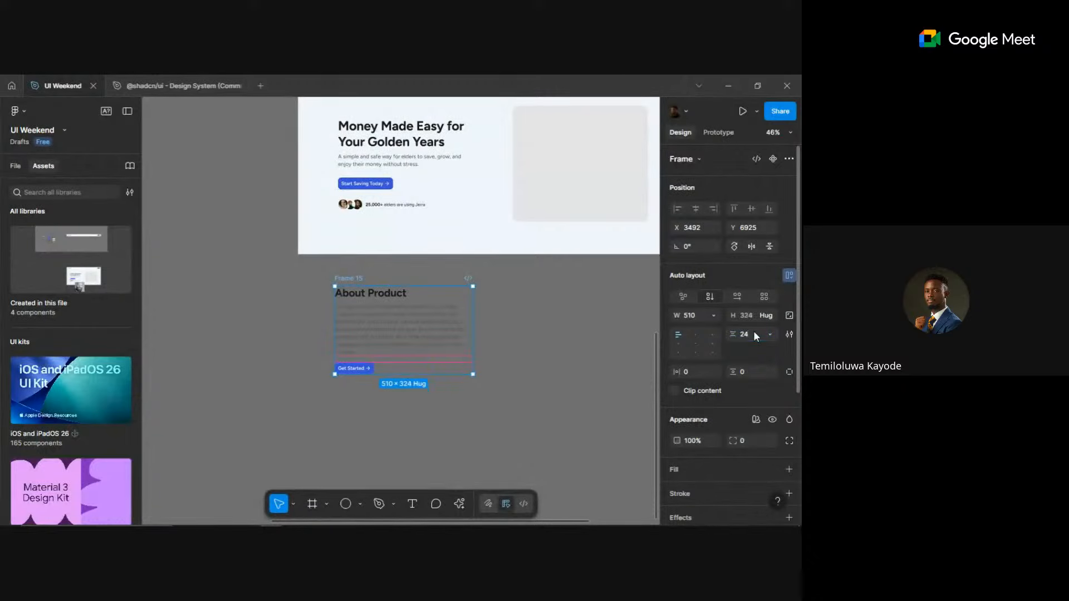
- Move the About Product block sideways so it sits beneath the hero's grey image placeholder
left_click(580, 305)
scroll(580, 306, "down", 3)
left_click_drag(554, 318, 485, 342)
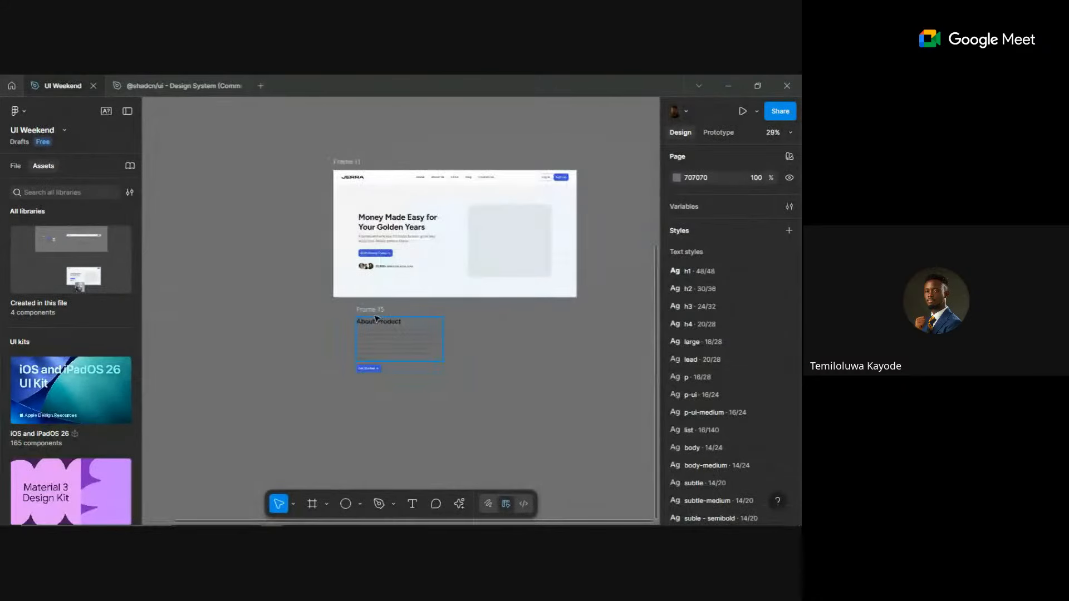
left_click_drag(374, 313, 494, 326)
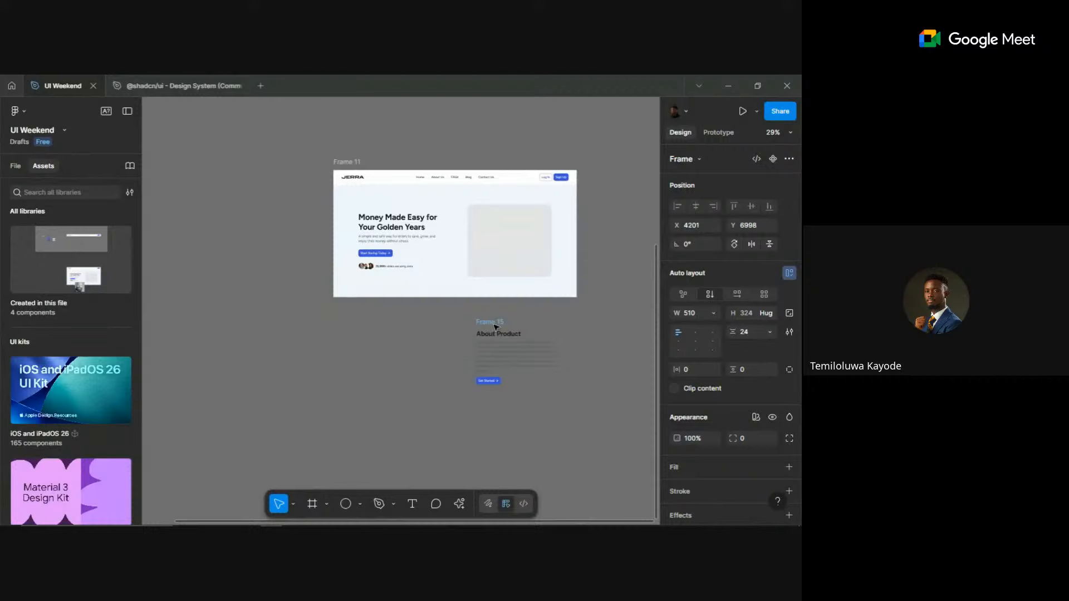
- Draw a white frame about 427 tall beside the About Product block, beneath the hero text, and select both together
left_click(392, 341)
left_click(313, 504)
left_click_drag(358, 322, 413, 379)
left_click(494, 322, "shift")
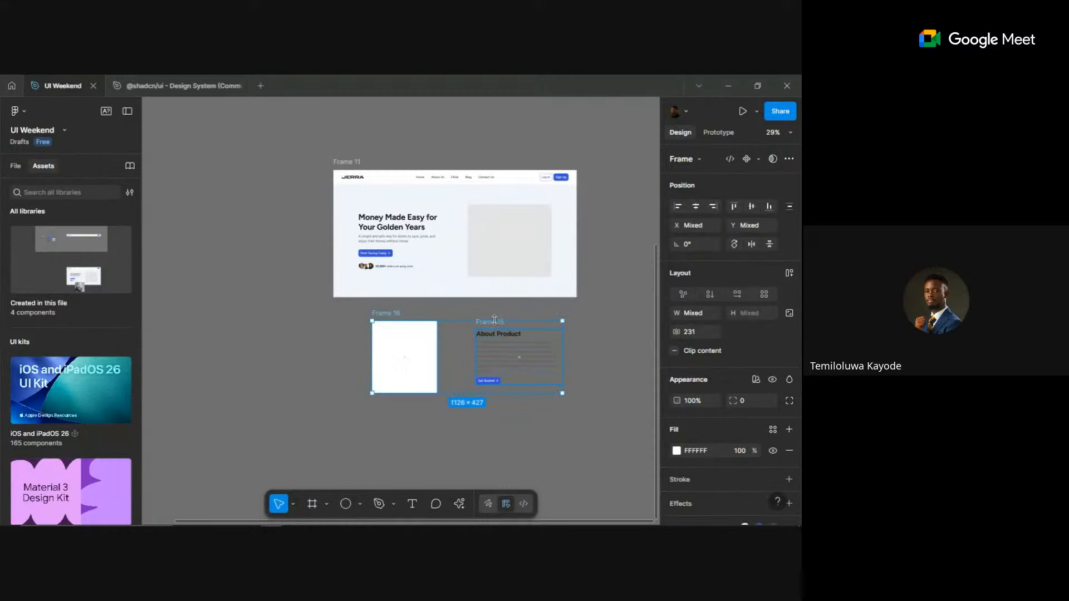
- Wrap the image placeholder and About Product content in one auto layout frame below the hero section, with 80 vertical padding
key("shift+a")
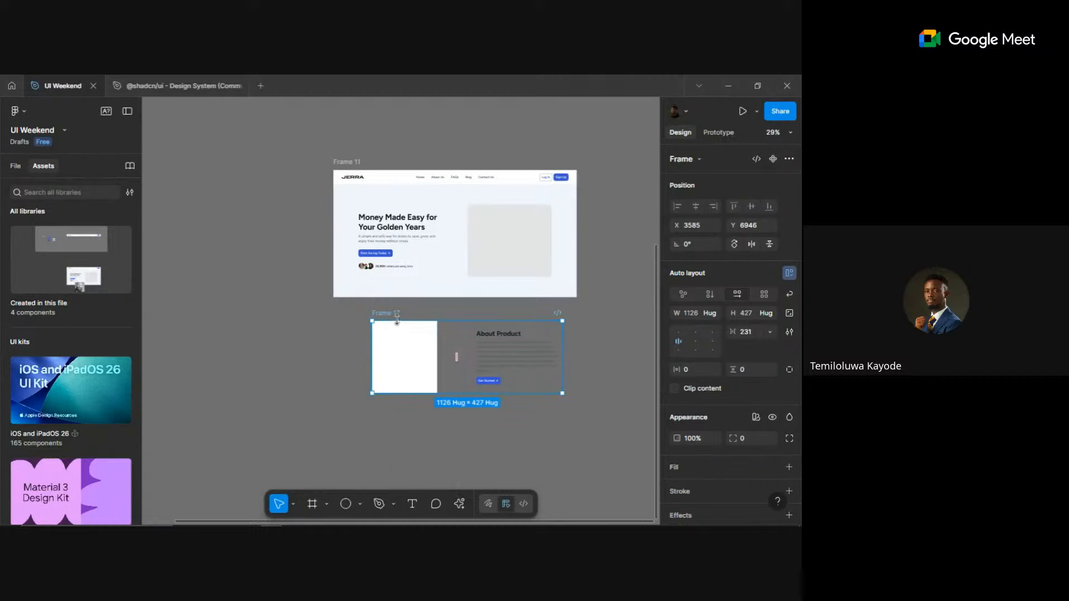
left_click_drag(396, 315, 384, 326)
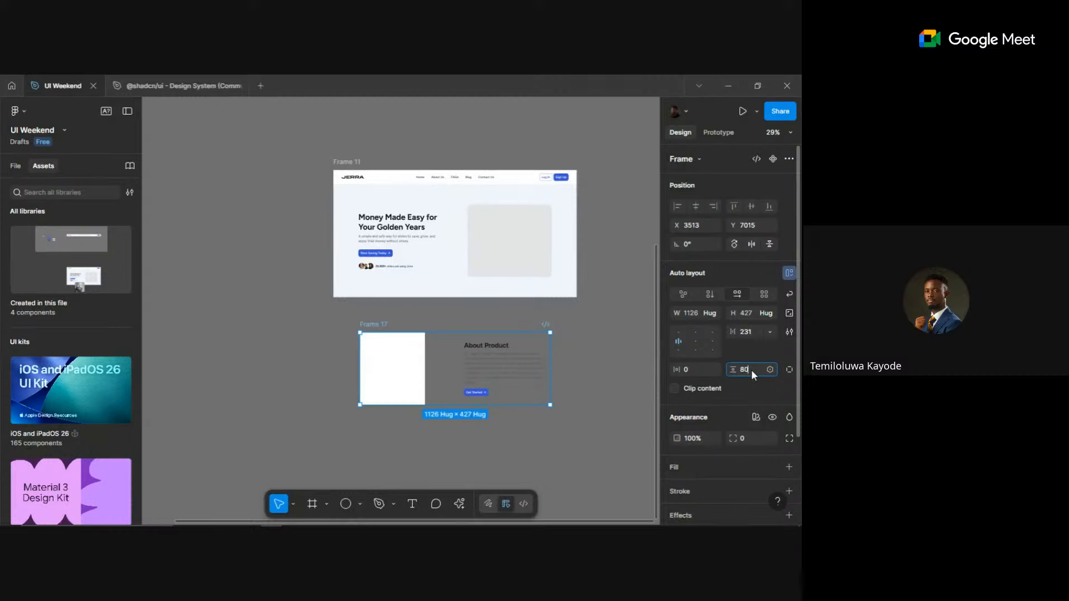
left_click(701, 369)
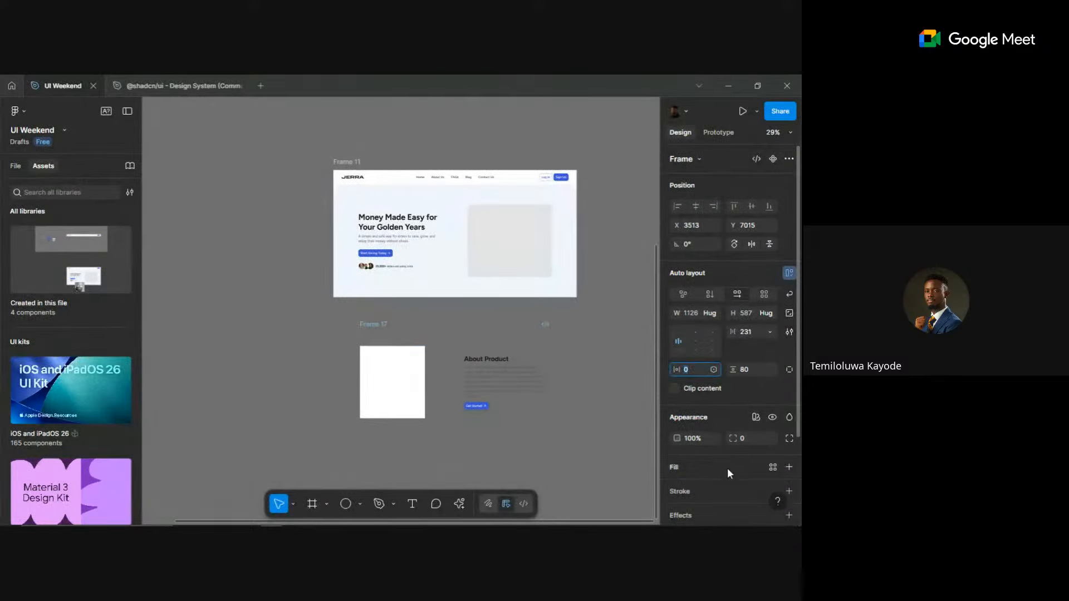
- Fill the About Product frame with the White library style and its image placeholder with grey C8C8C8
left_click(775, 467)
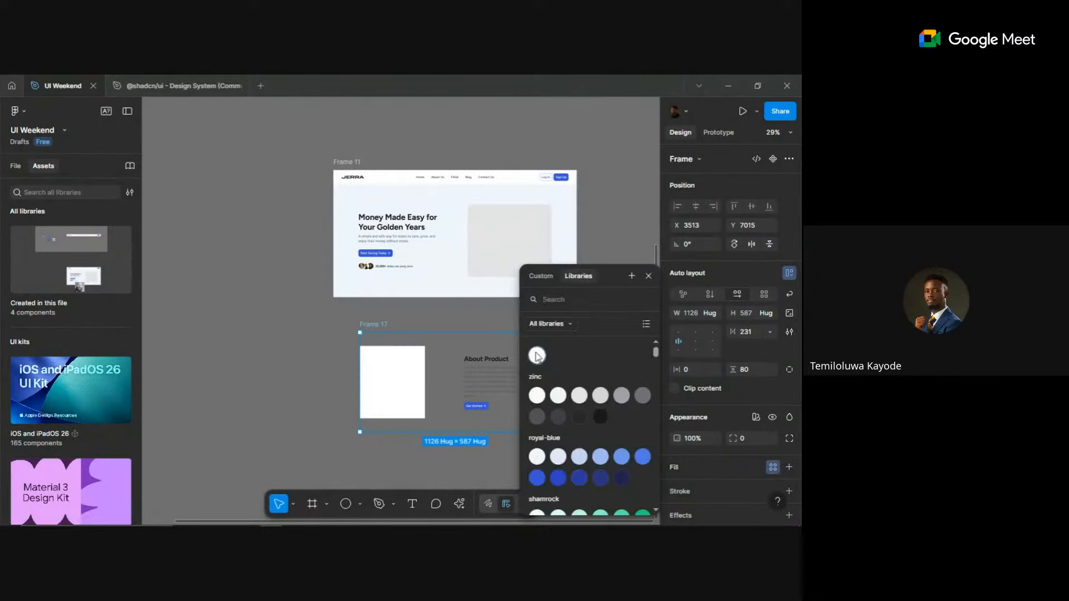
left_click(536, 358)
left_click(411, 383)
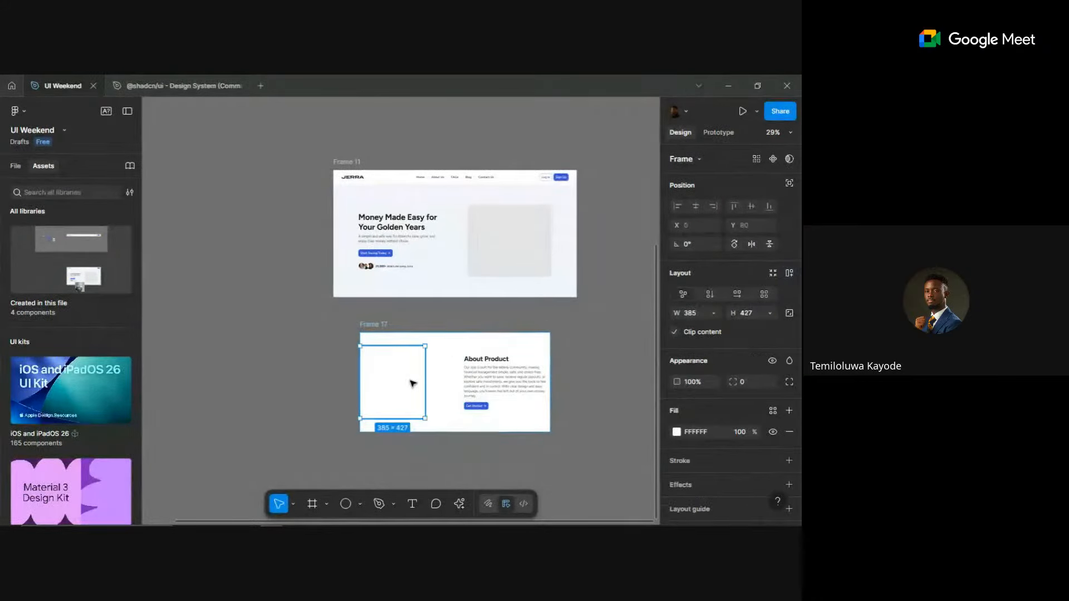
left_click(677, 432)
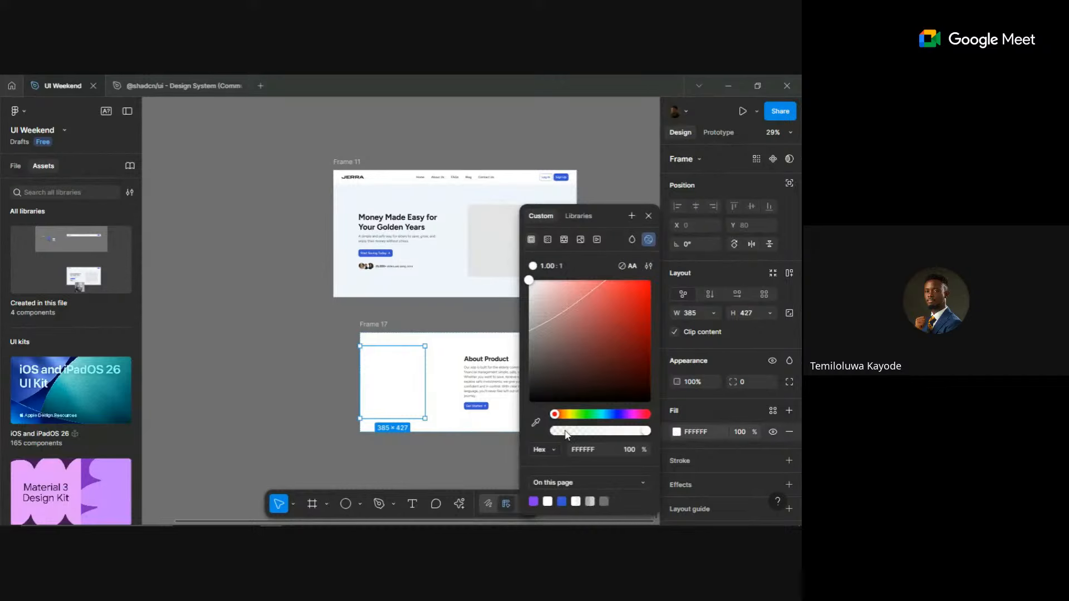
left_click(538, 299)
left_click_drag(522, 304, 520, 309)
- Set the About Product frame's horizontal padding to 148
left_click(385, 333)
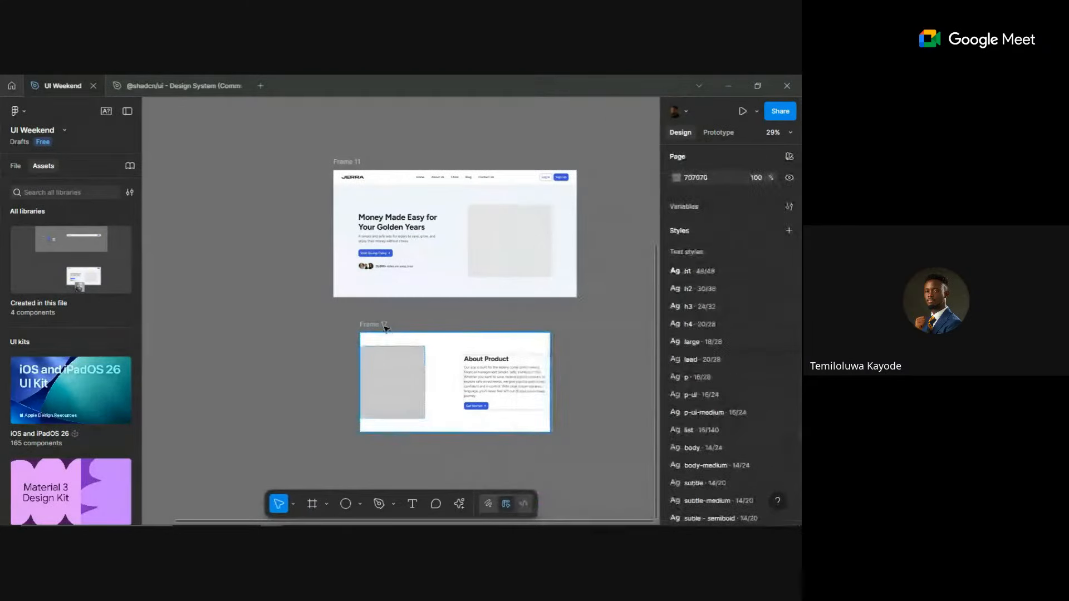
left_click(696, 369)
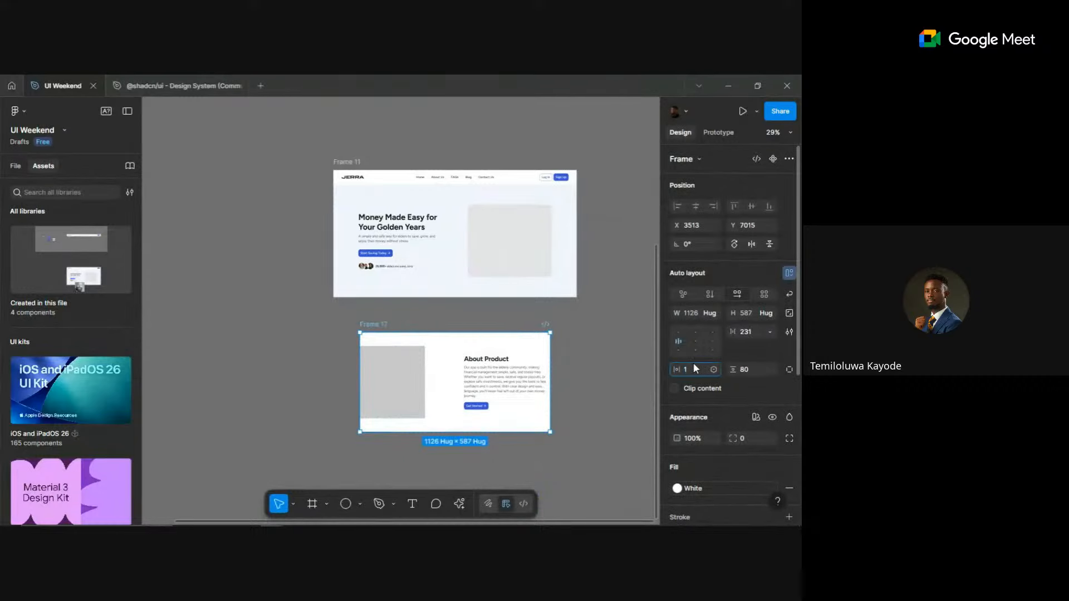
type("148")
key("Return")
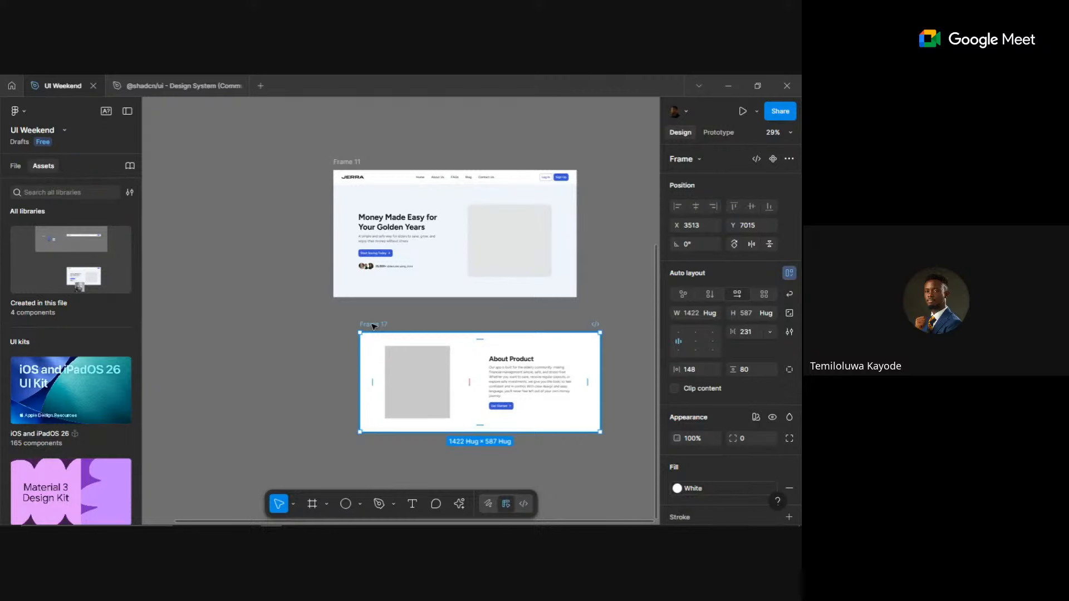
- Break the hero's social proof text after "25,000+" so "elders are using Jerra" sits on a second line
left_click(433, 390)
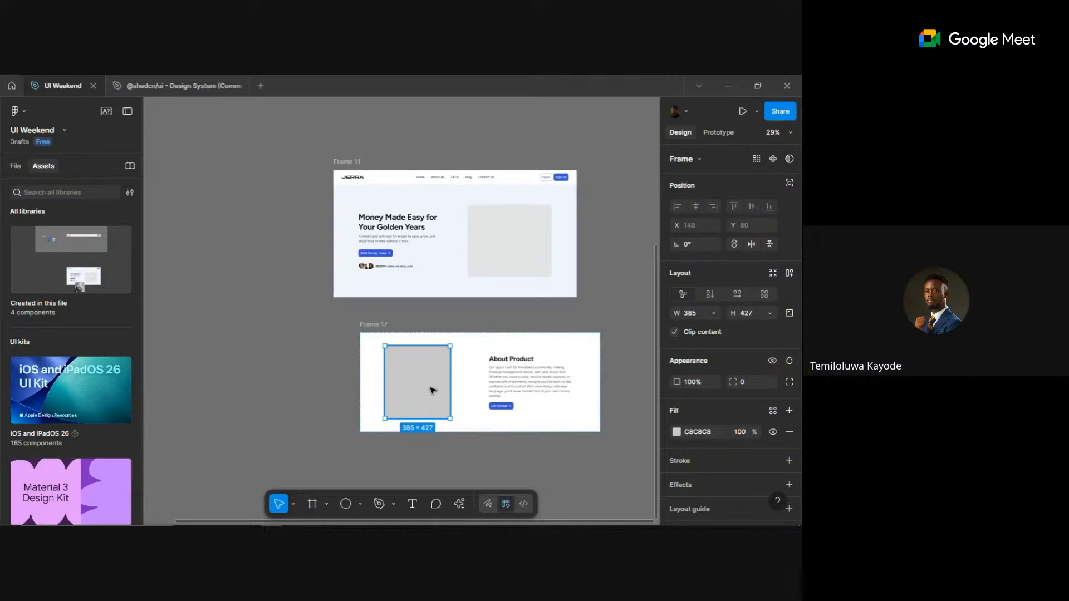
scroll(382, 274, "up", 5)
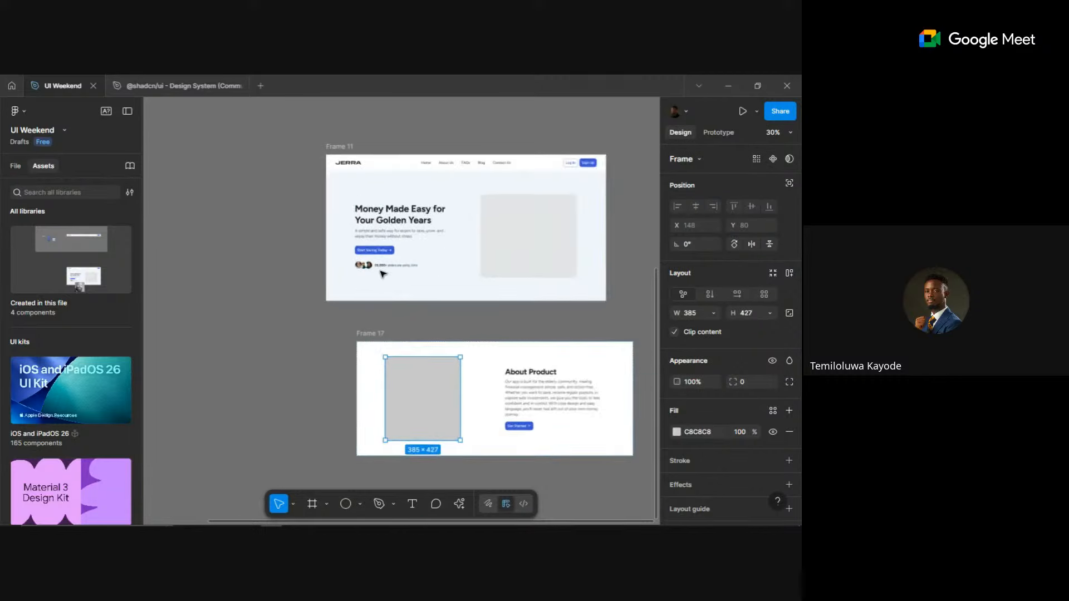
scroll(382, 274, "up", 4)
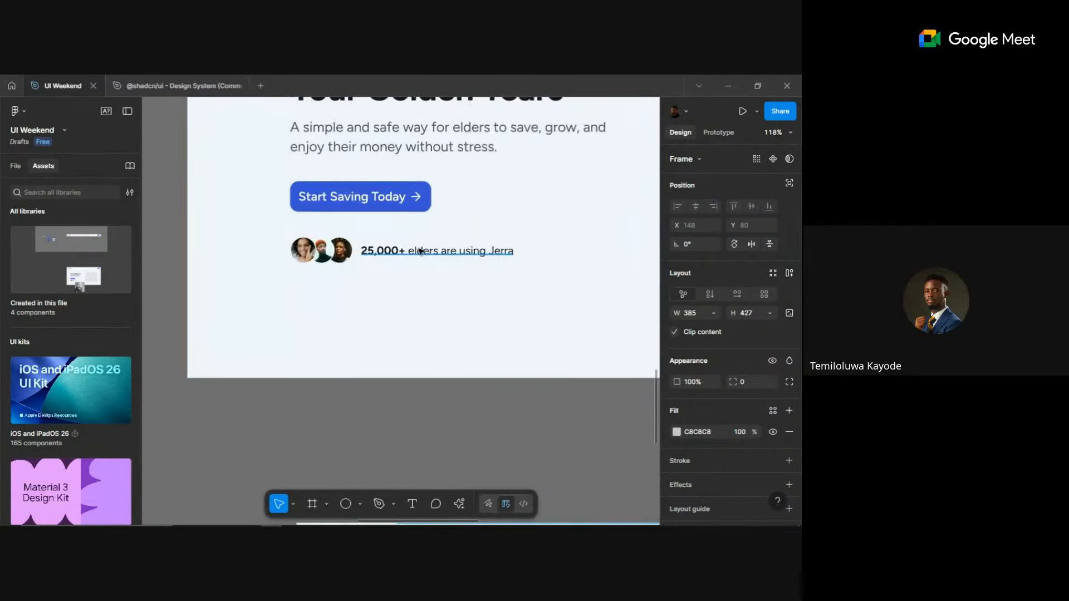
double_click(409, 253)
key("Return")
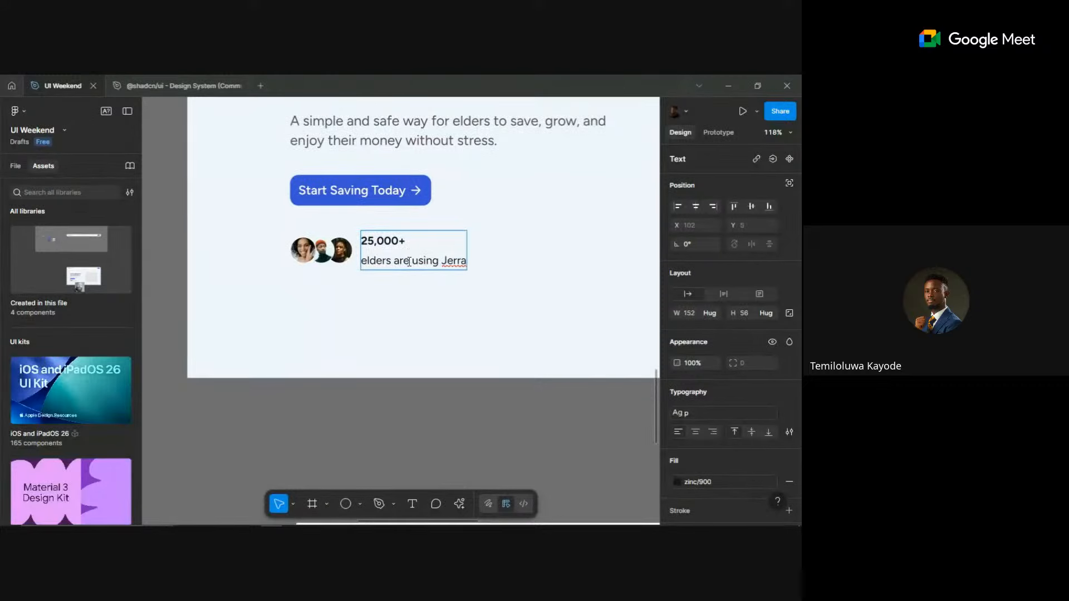
scroll(409, 261, "down", 4)
scroll(458, 316, "down", 3)
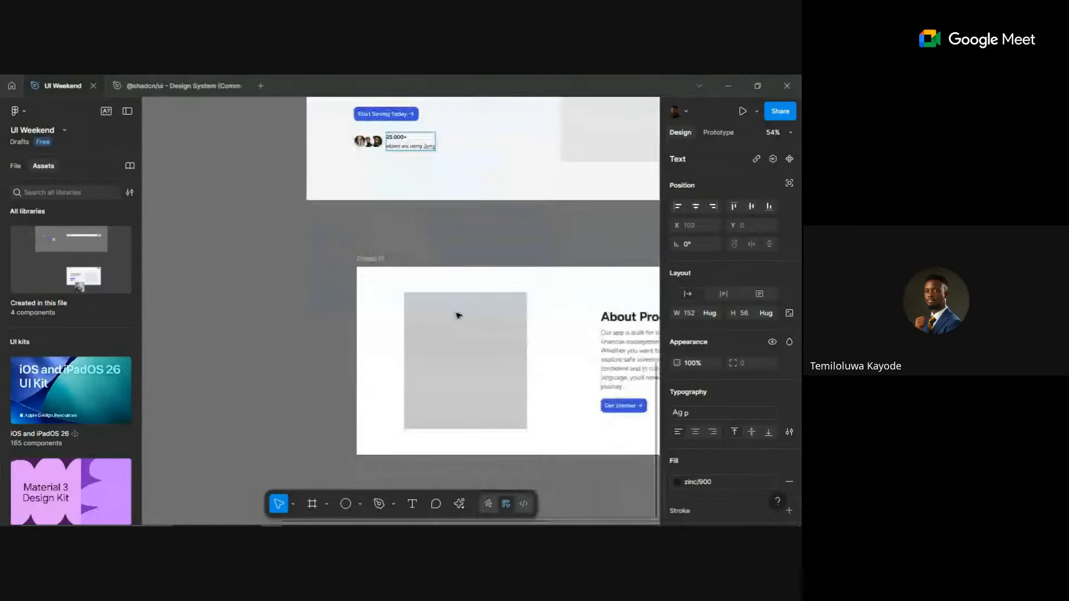
scroll(559, 304, "right", 3)
scroll(320, 287, "down", 2)
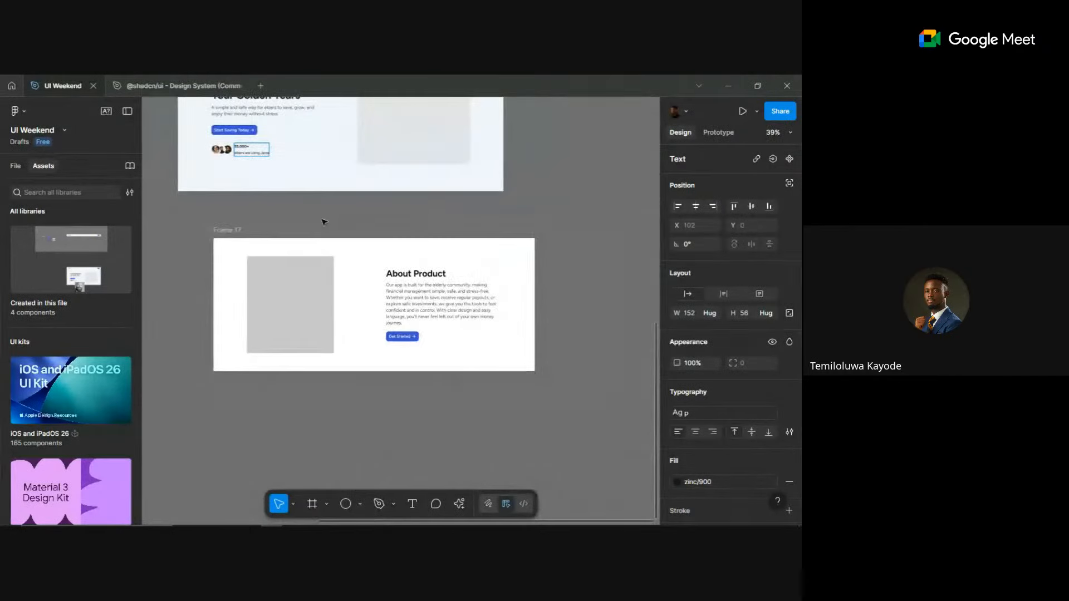
scroll(201, 144, "up", 3)
scroll(339, 190, "down", 4)
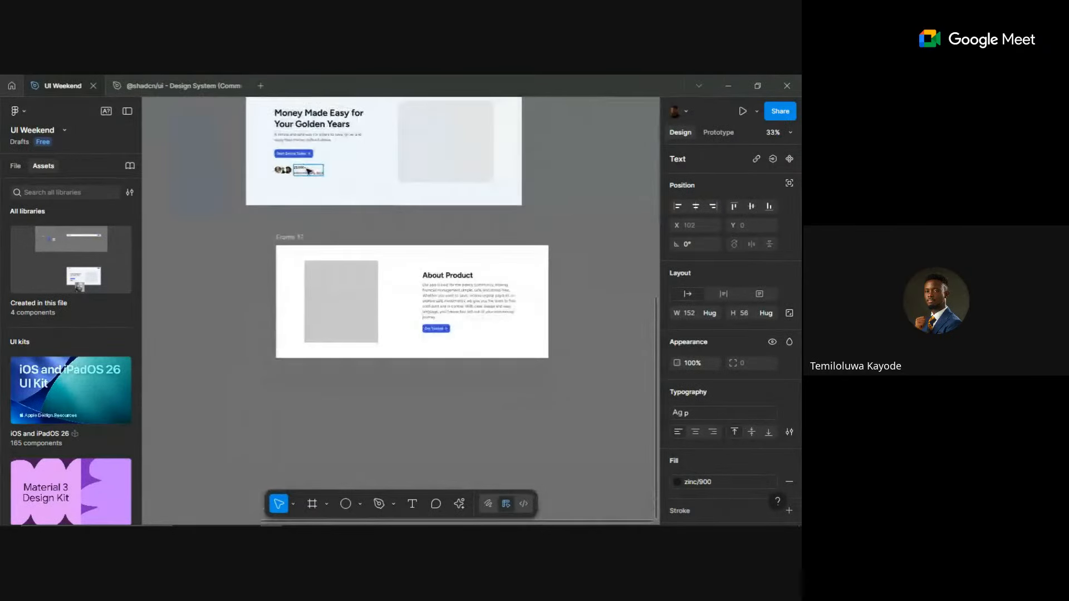
- Edit the p text style used by the social proof text and set its line height to 120%
scroll(308, 171, "up", 5)
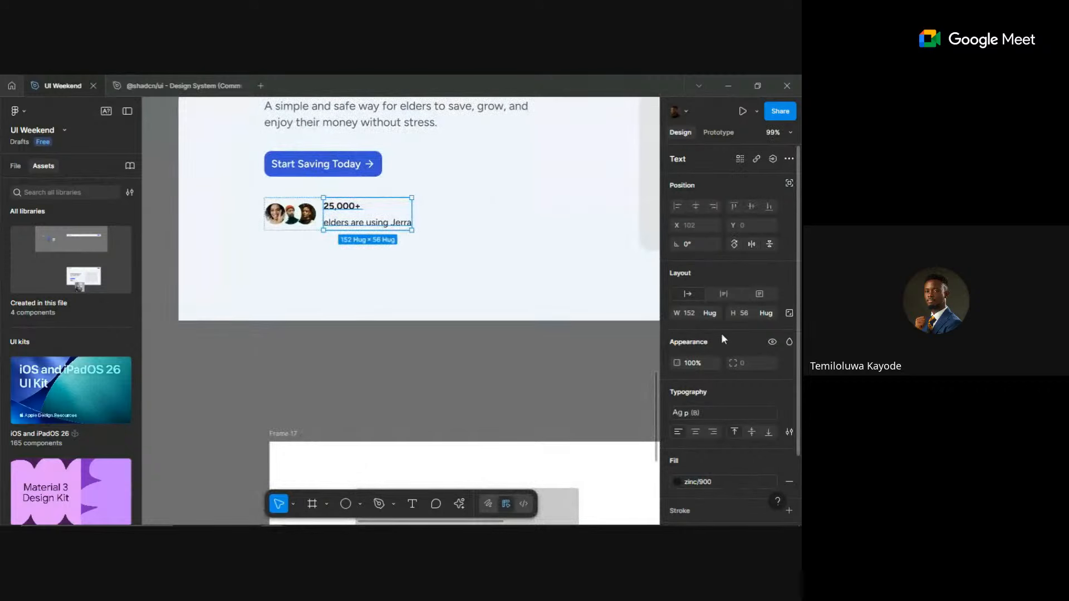
scroll(724, 334, "down", 2)
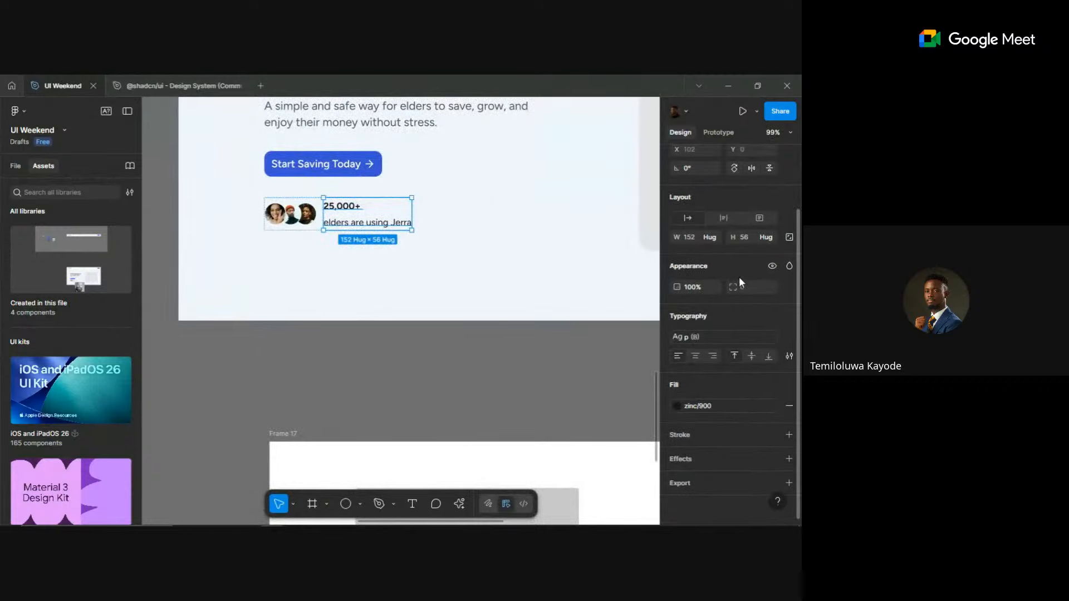
scroll(744, 233, "up", 2)
scroll(740, 263, "down", 2)
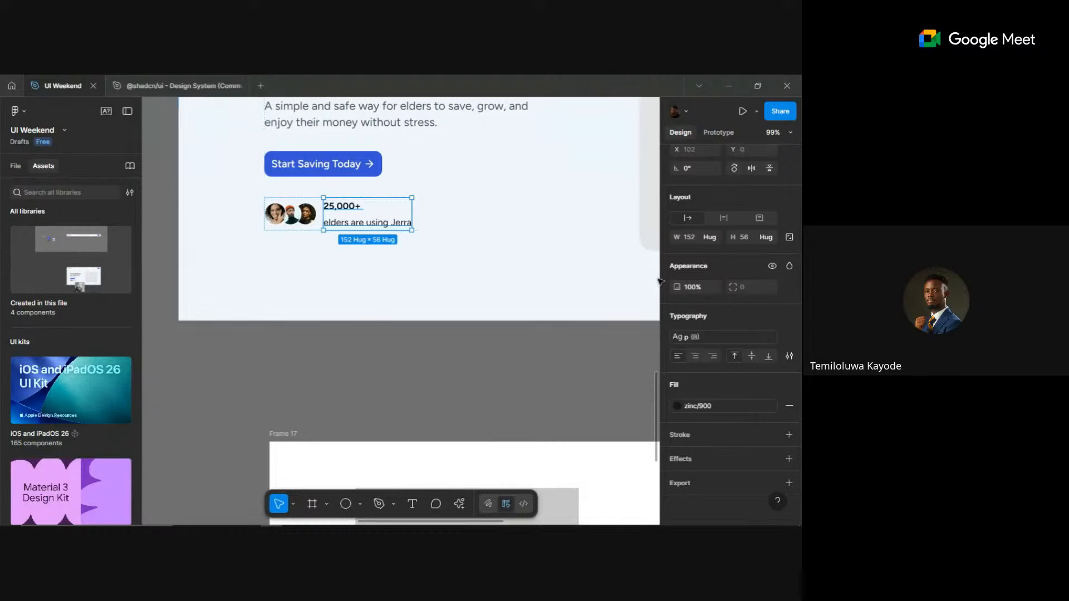
left_click(756, 335)
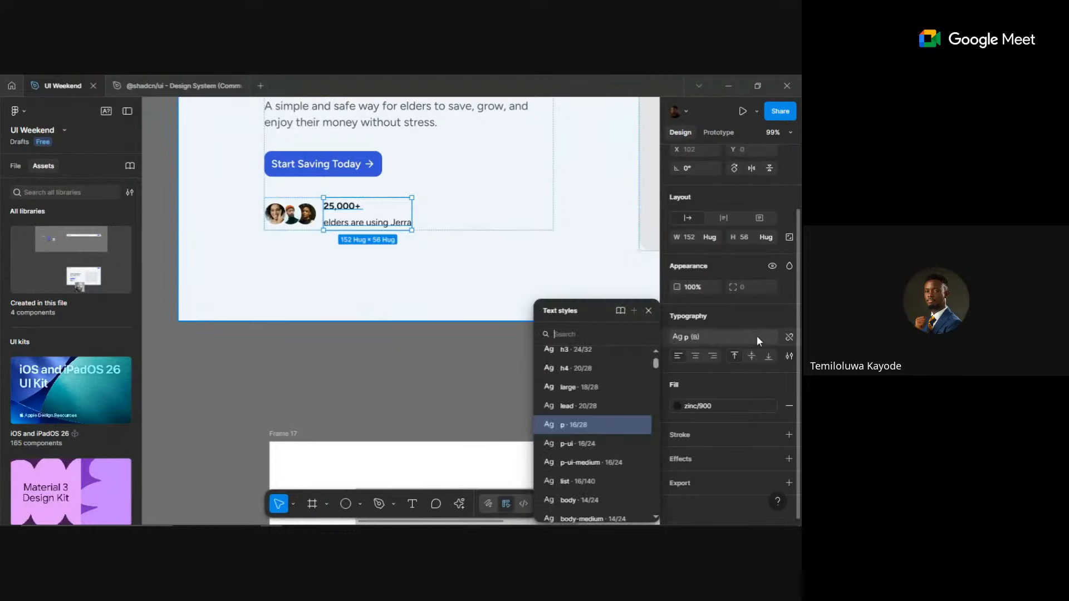
left_click(640, 425)
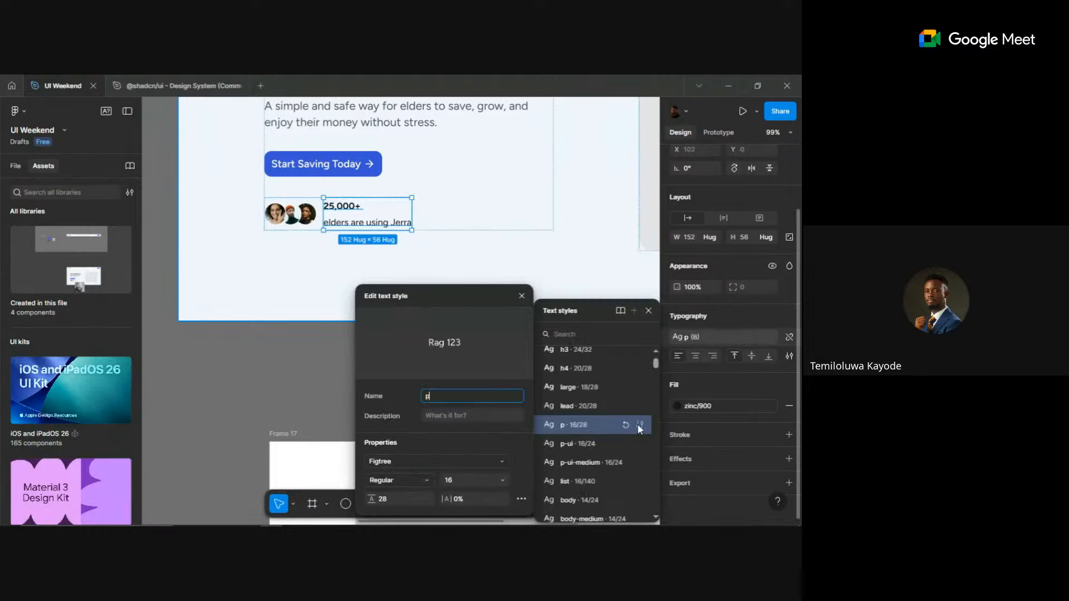
left_click(396, 499)
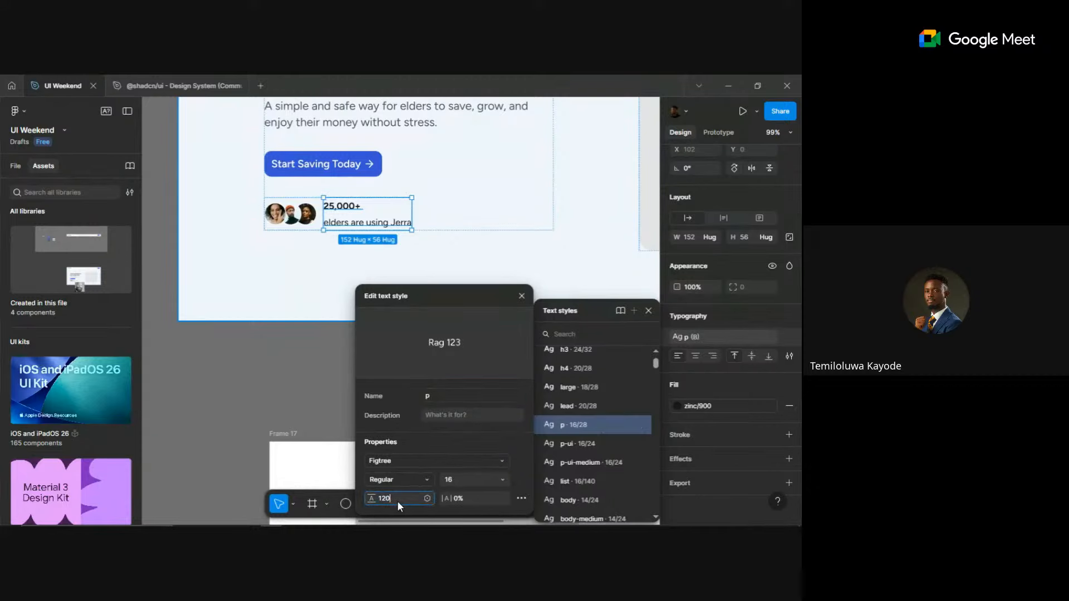
key("Return")
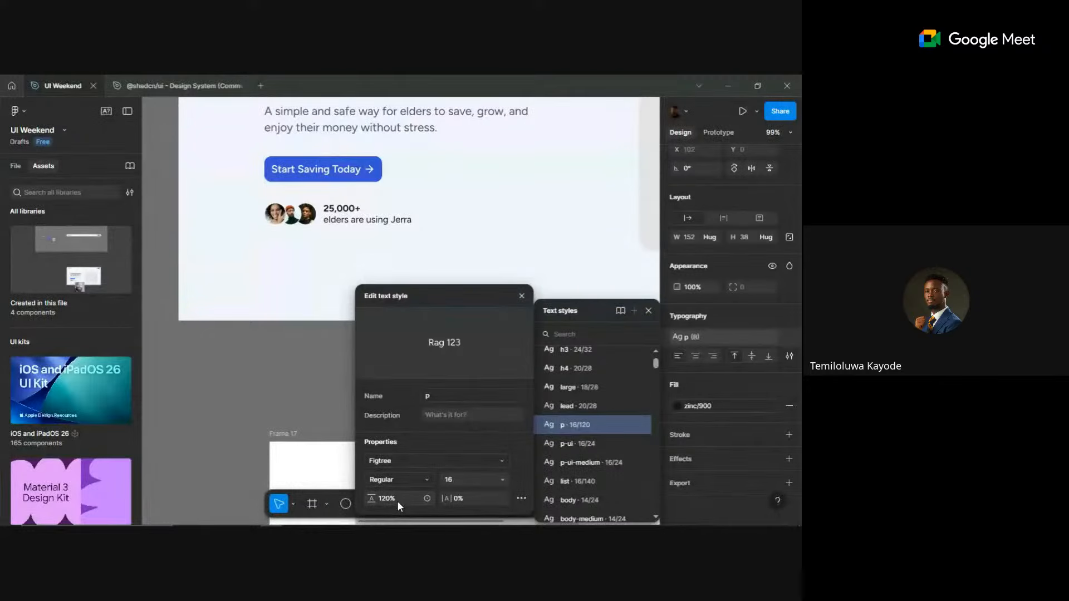
- Capitalize the first letter of the second social proof line so it reads "Elders are using Jerra"
scroll(369, 207, "up", 5)
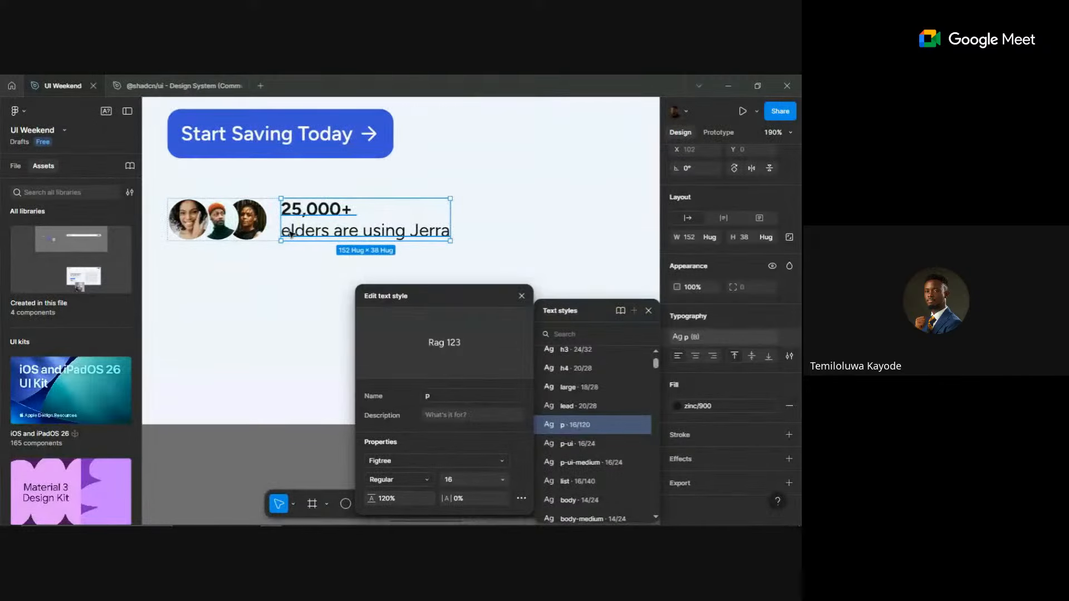
double_click(291, 233)
left_click_drag(294, 232, 282, 237)
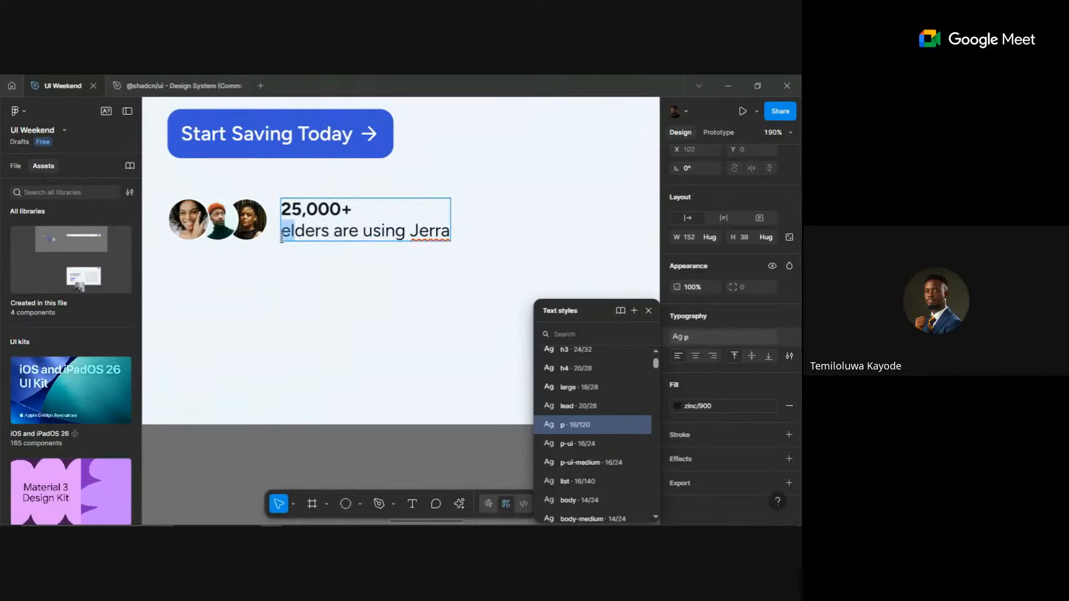
type("E")
key("Escape")
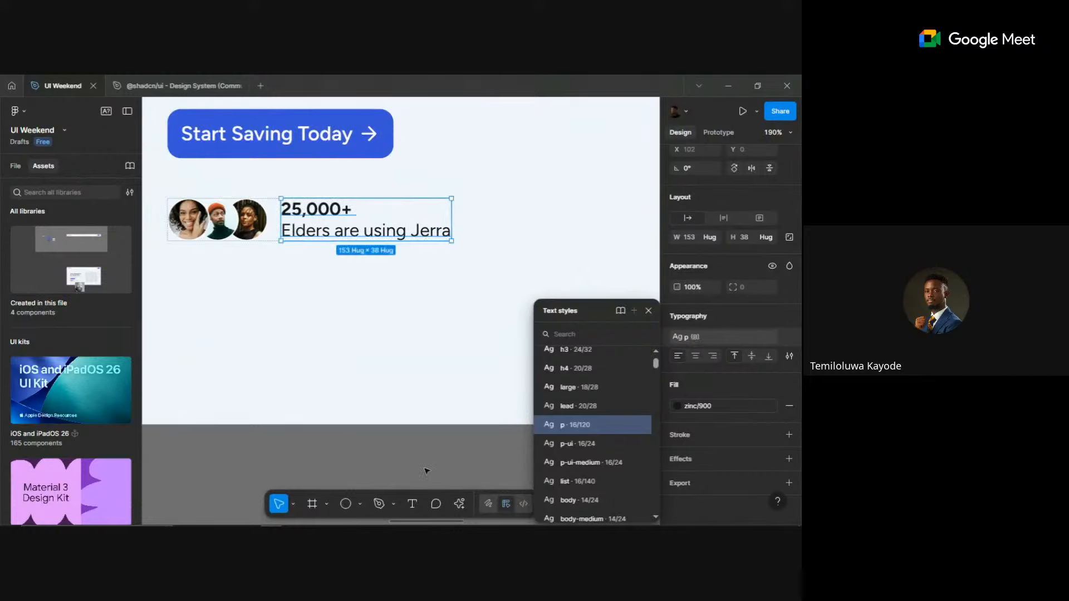
left_click(427, 471)
- Apply the body 14/24 text style to the "Elders are using Jerra" line only
scroll(427, 472, "down", 5)
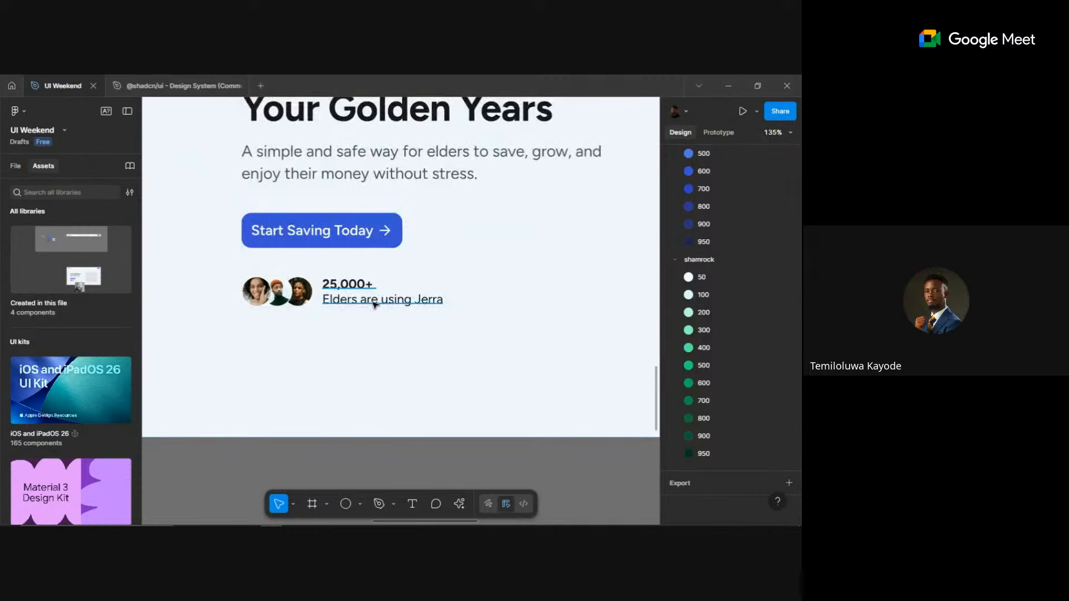
left_click(374, 304)
double_click(422, 302)
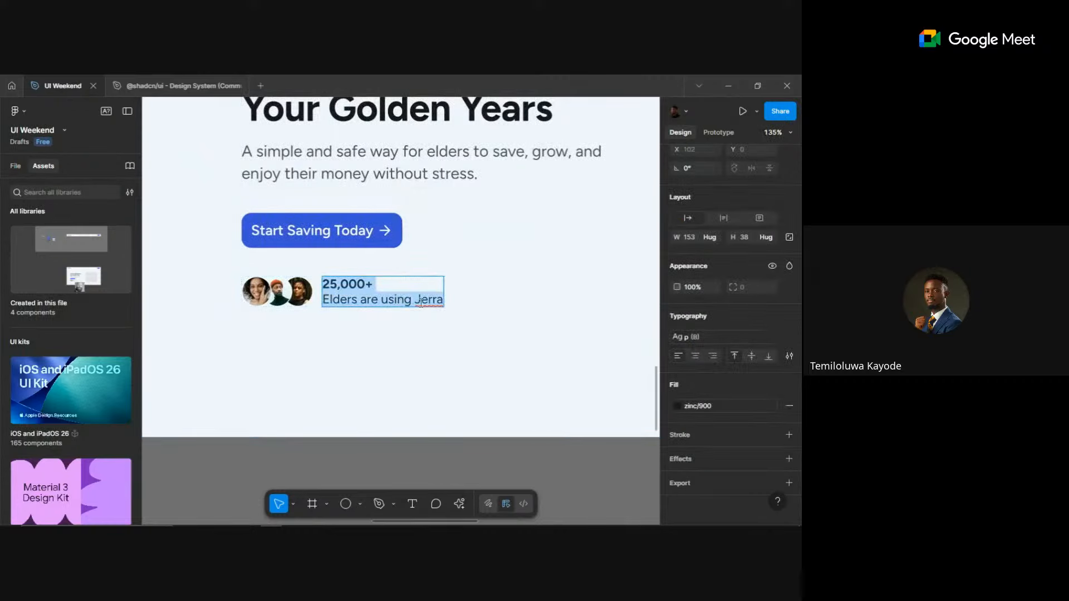
triple_click(440, 301)
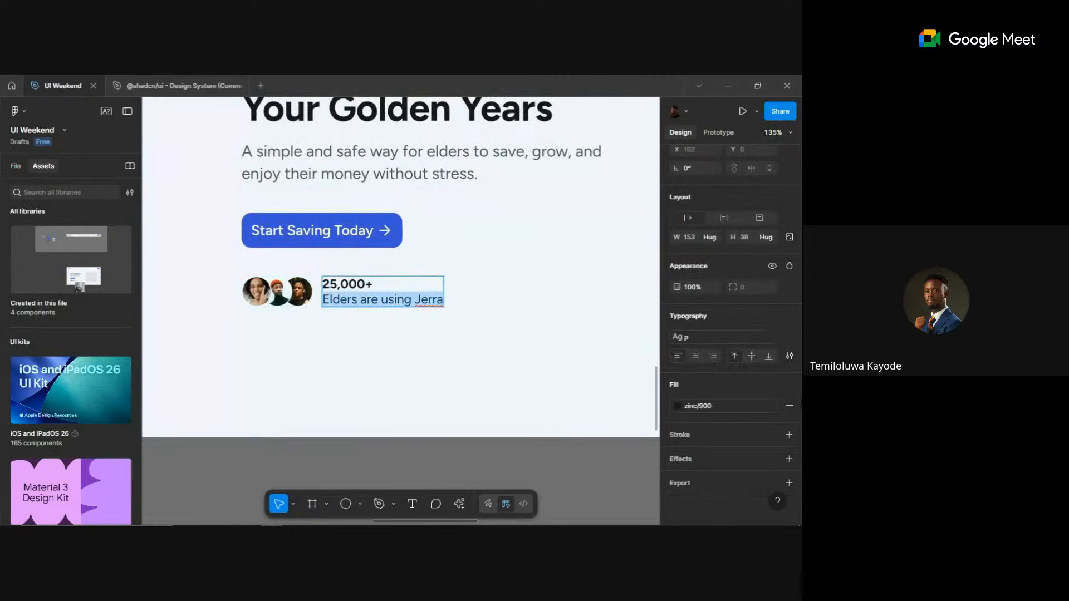
left_click(710, 334)
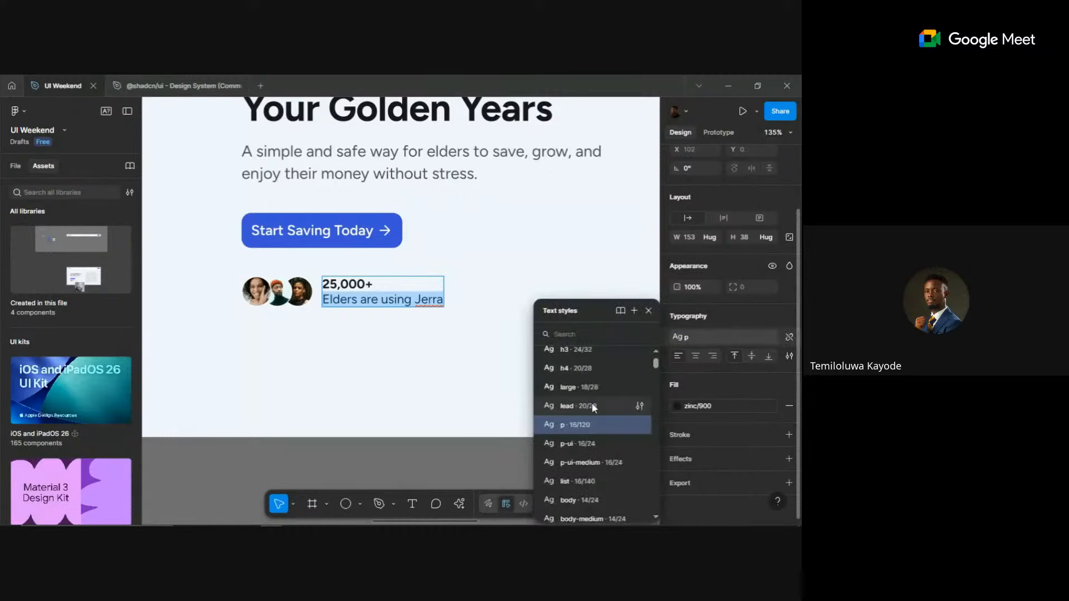
scroll(592, 406, "down", 3)
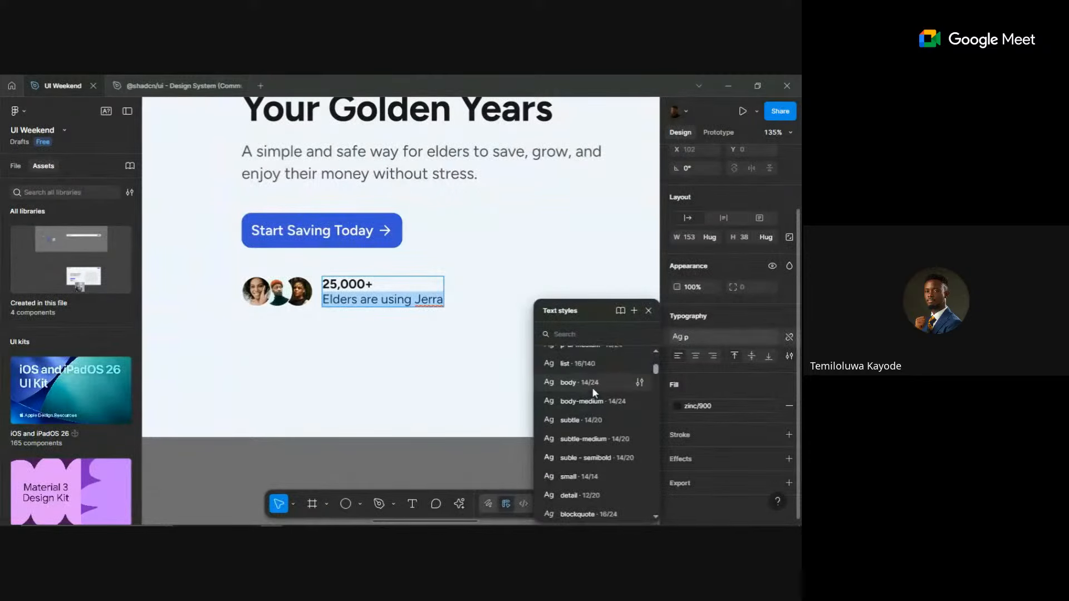
left_click(592, 387)
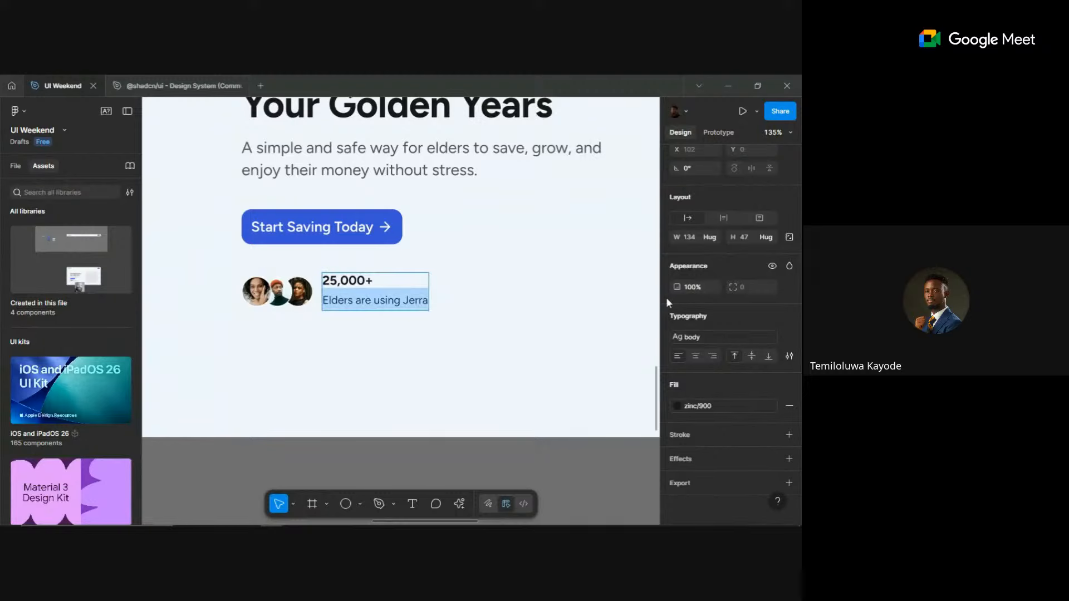
key("Escape")
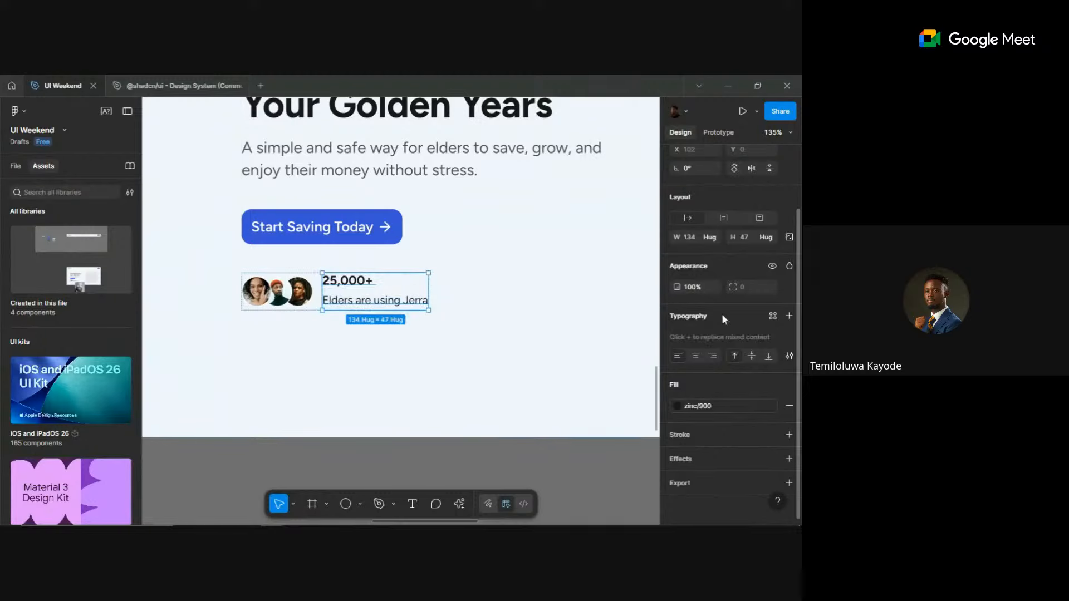
- Edit the body text style used by the "Elders are using Jerra" line and set its line height to 140%
double_click(377, 290)
left_click(404, 285)
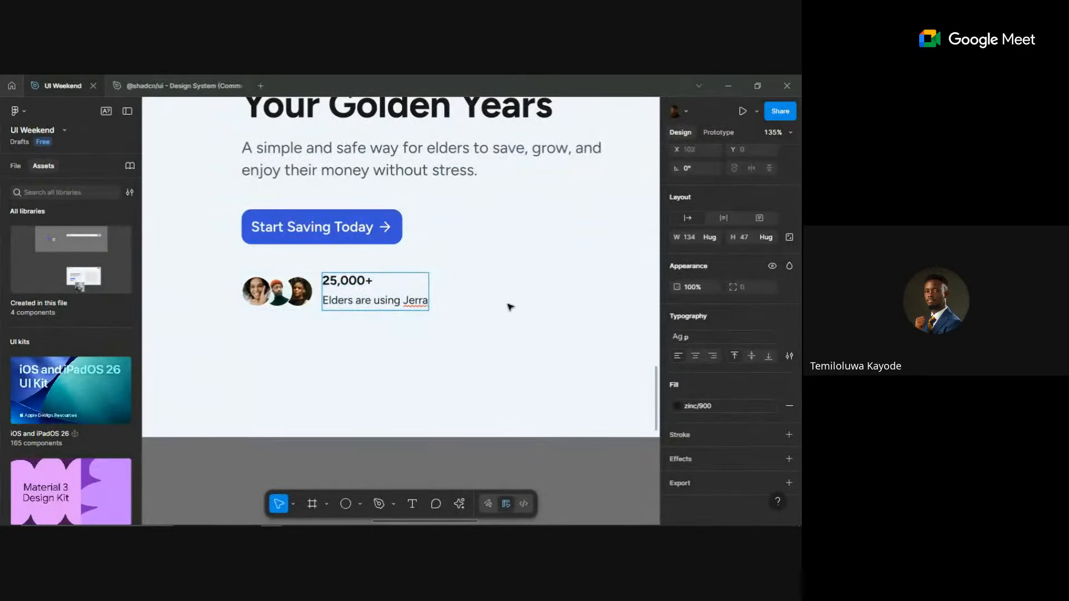
left_click_drag(426, 302, 231, 311)
left_click(686, 334)
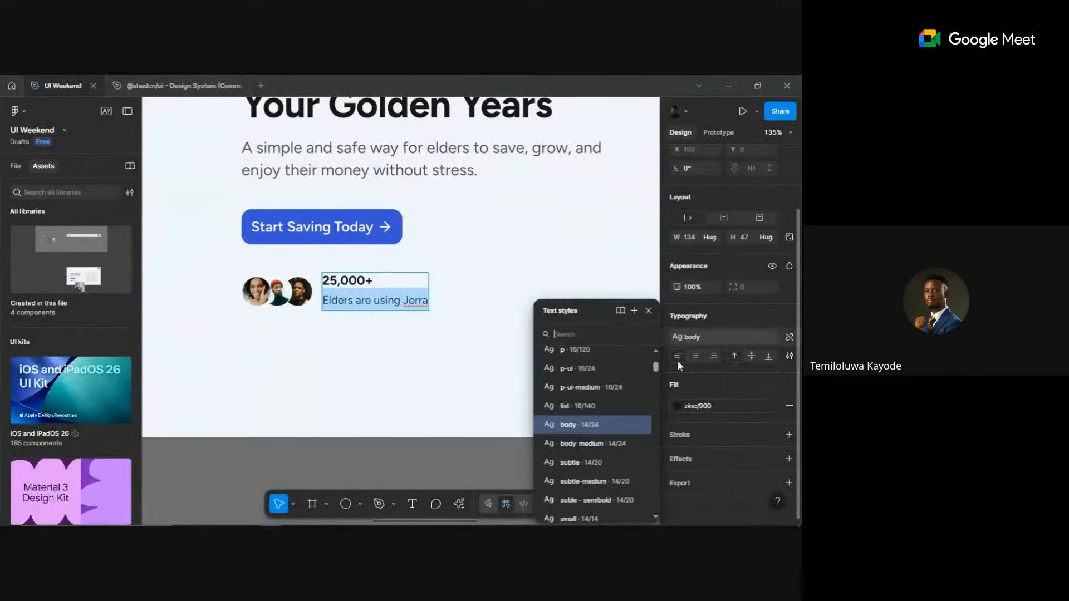
left_click(639, 426)
left_click(396, 499)
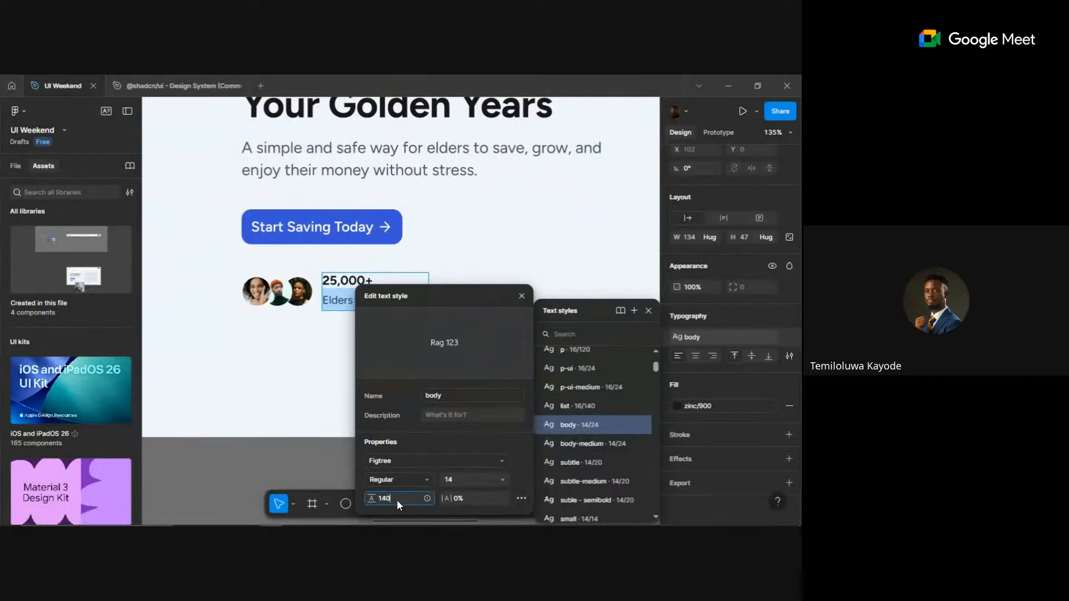
key("Return")
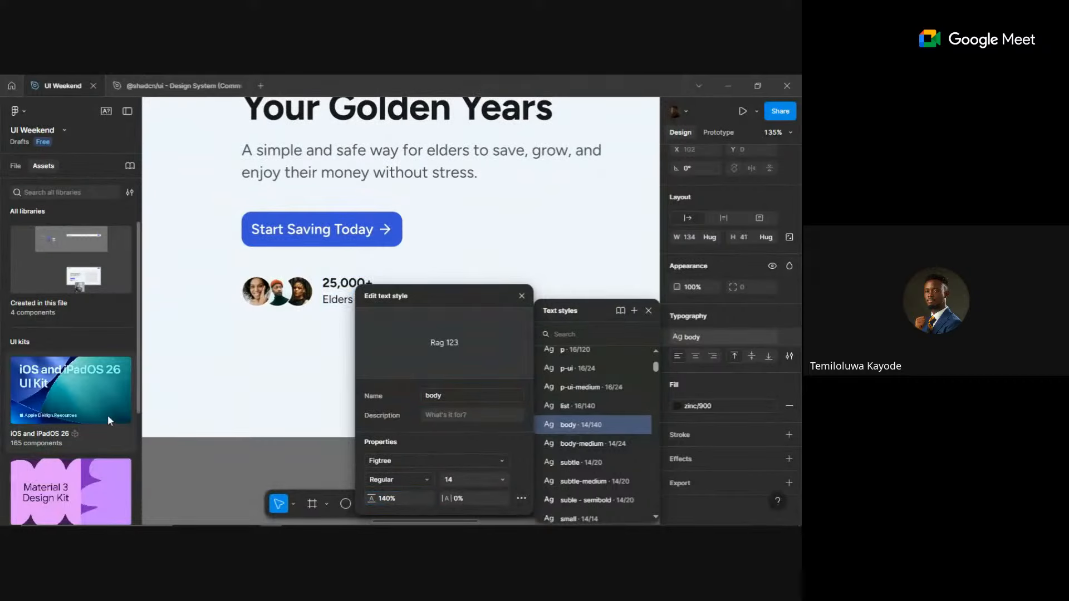
left_click(206, 466)
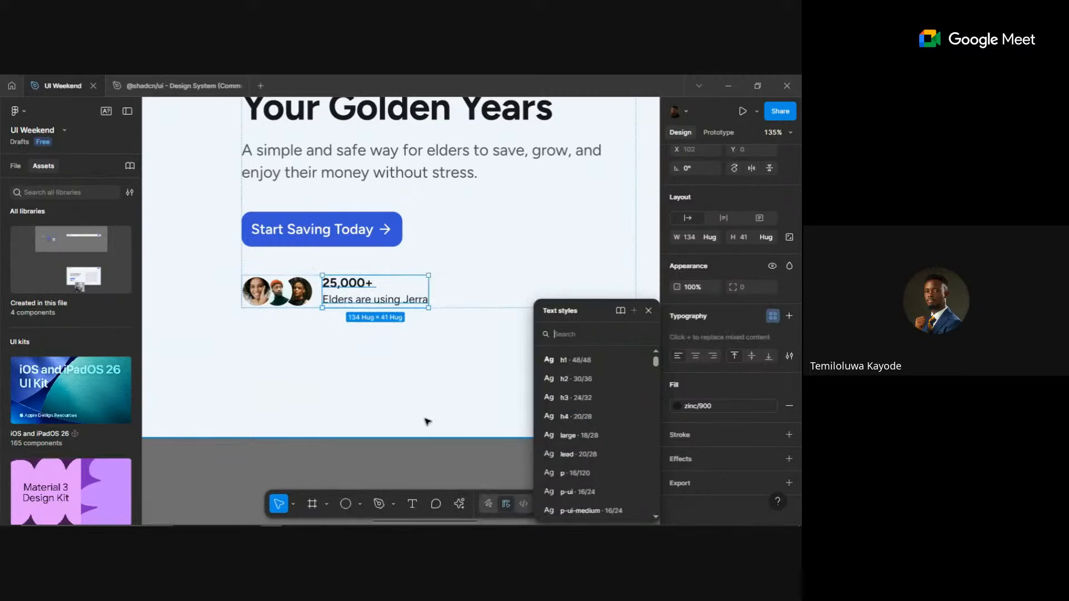
left_click(415, 480)
- Undo the recent edits to the hero's social proof text, back to its single-line version
scroll(415, 480, "down", 3)
scroll(416, 482, "down", 1)
scroll(416, 482, "down", 1)
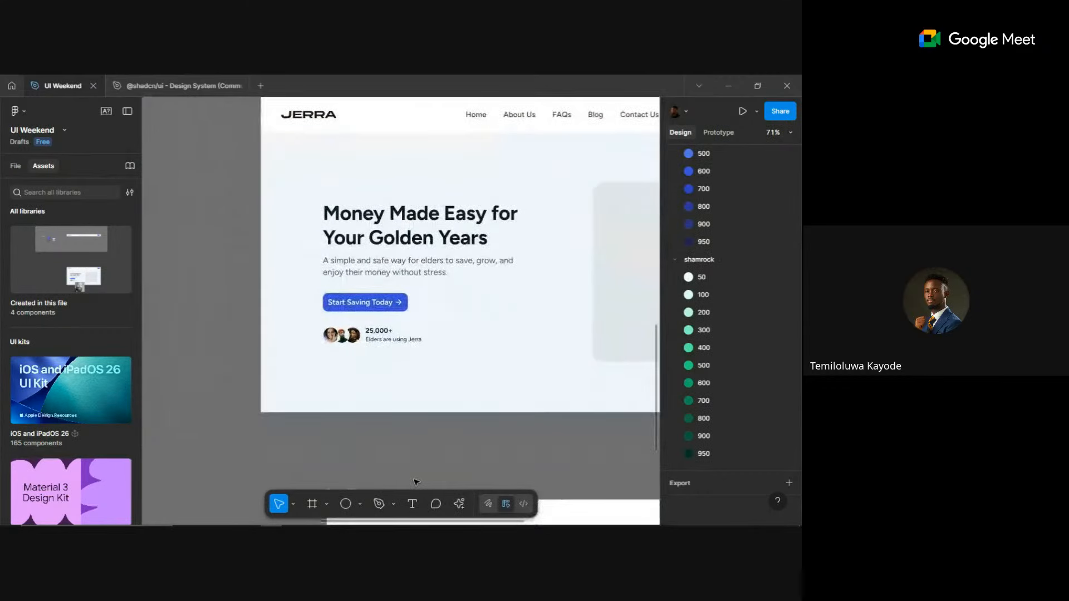
scroll(415, 482, "down", 4)
key("ctrl+z")
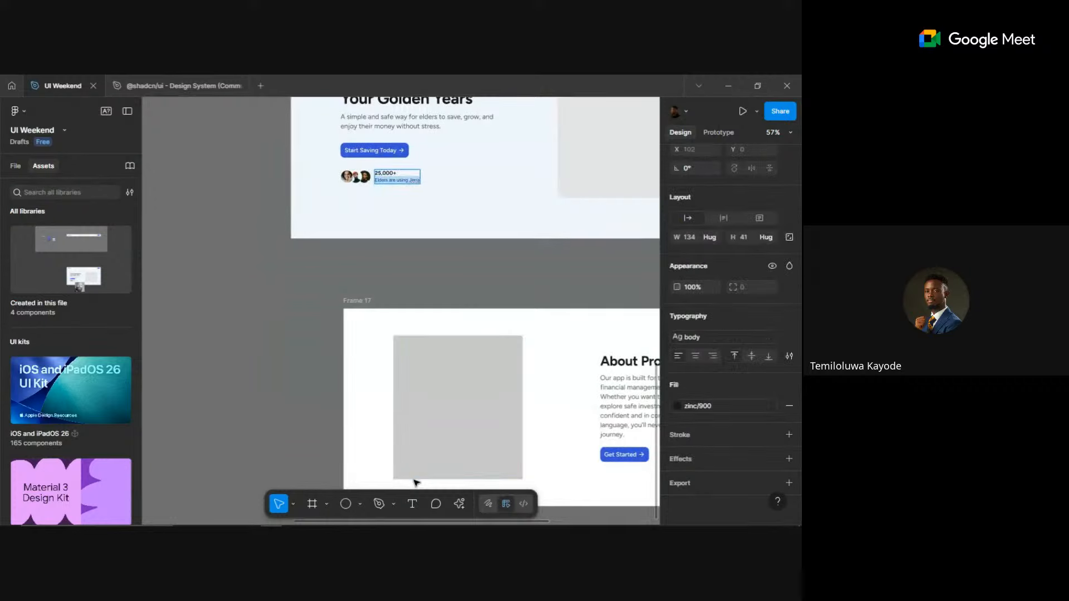
key("ctrl+z")
key("Escape")
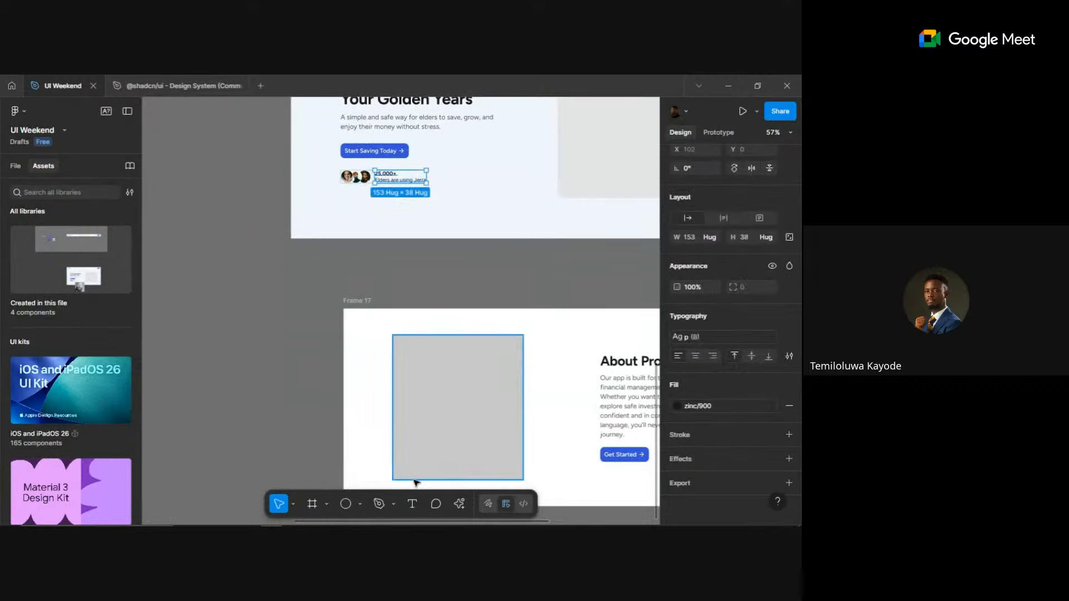
left_click(416, 480)
key("ctrl+z")
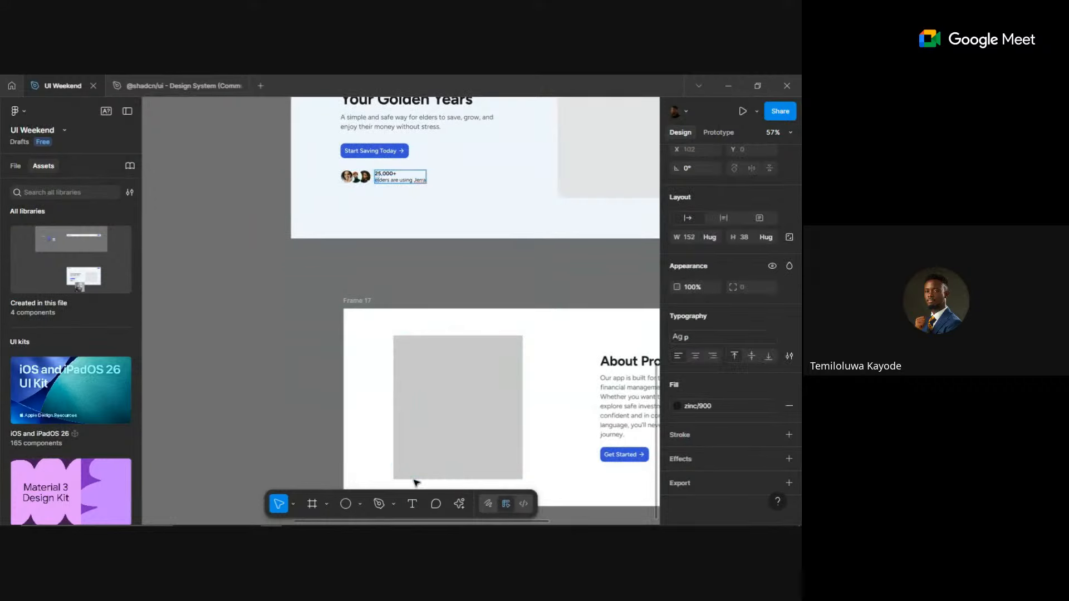
key("ctrl+z")
key("ctrl+z")
key("ctrl+z")
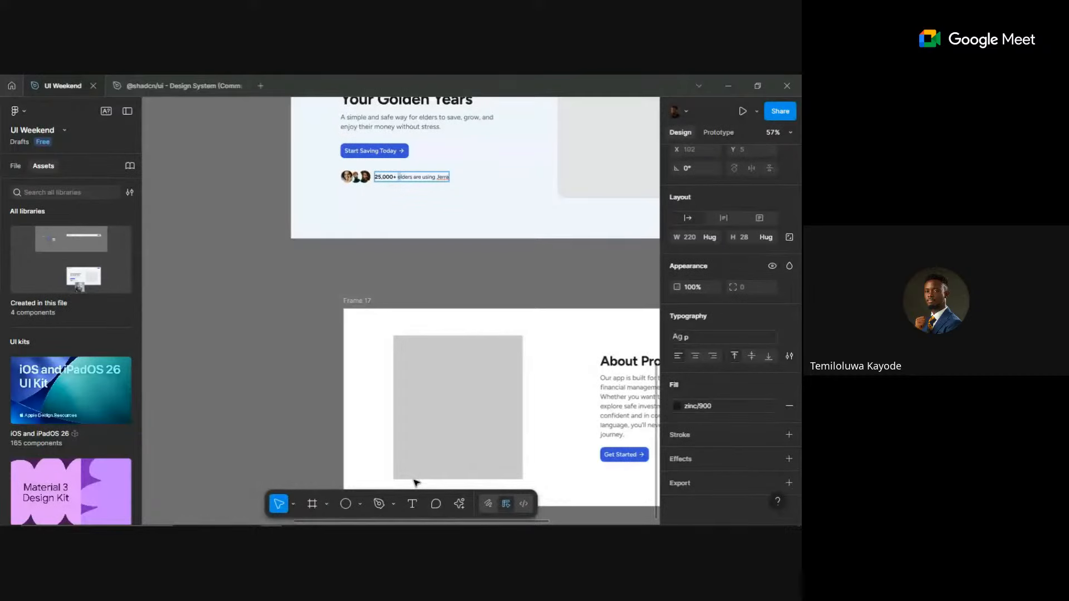
left_click(521, 251)
- Try a gap of 128 between the image placeholder and the About Product text, and reduce it to 80
scroll(523, 255, "down", 5)
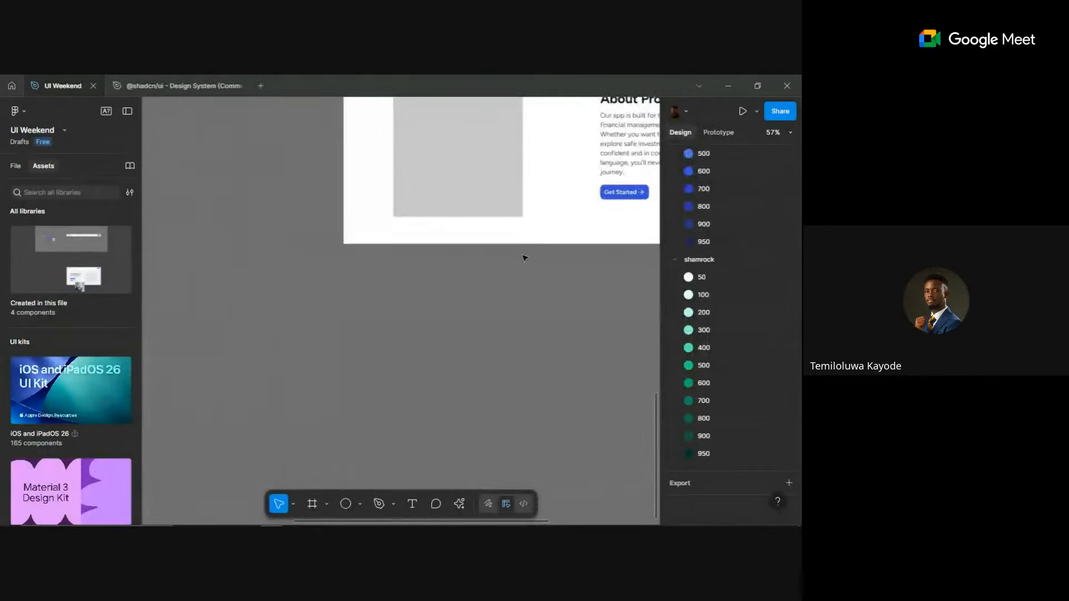
left_click_drag(525, 257, 479, 385)
left_click(515, 267)
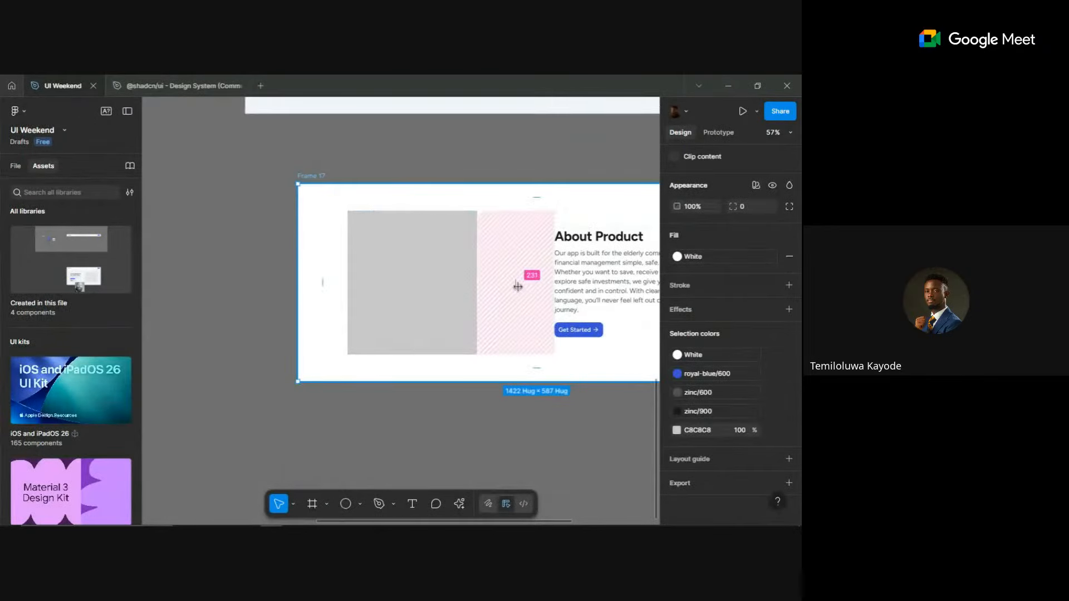
type("12/78")
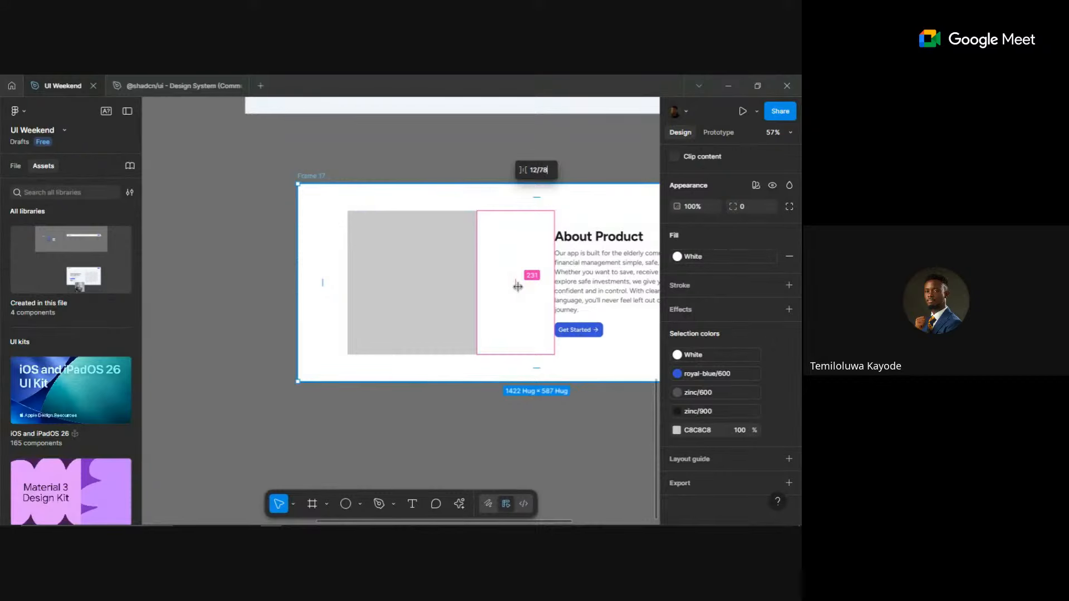
key("BackSpace")
key("BackSpace")
key("BackSpace")
key("Return")
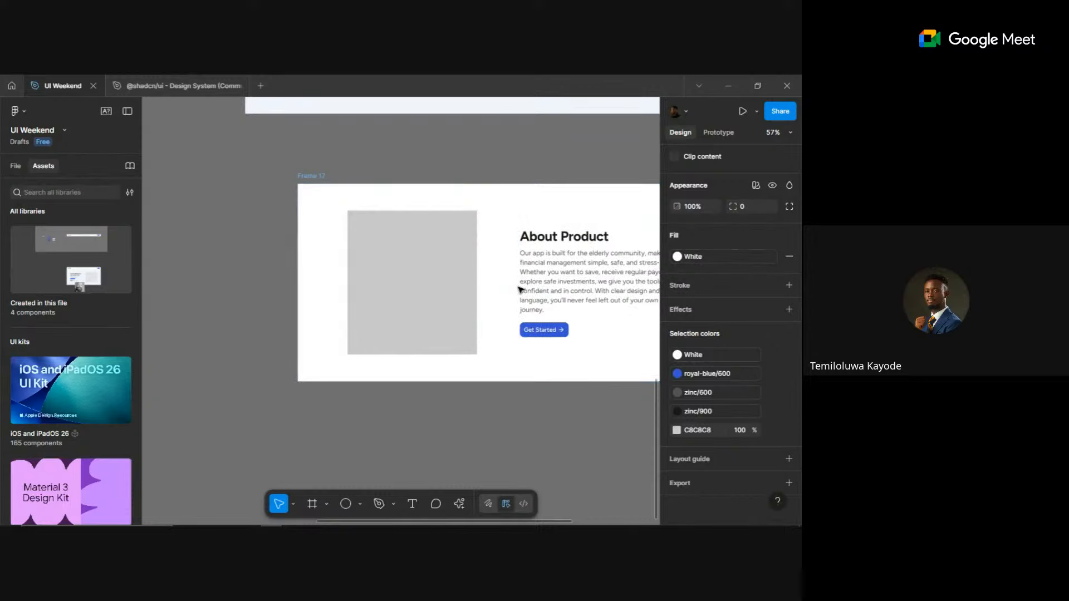
left_click(497, 286)
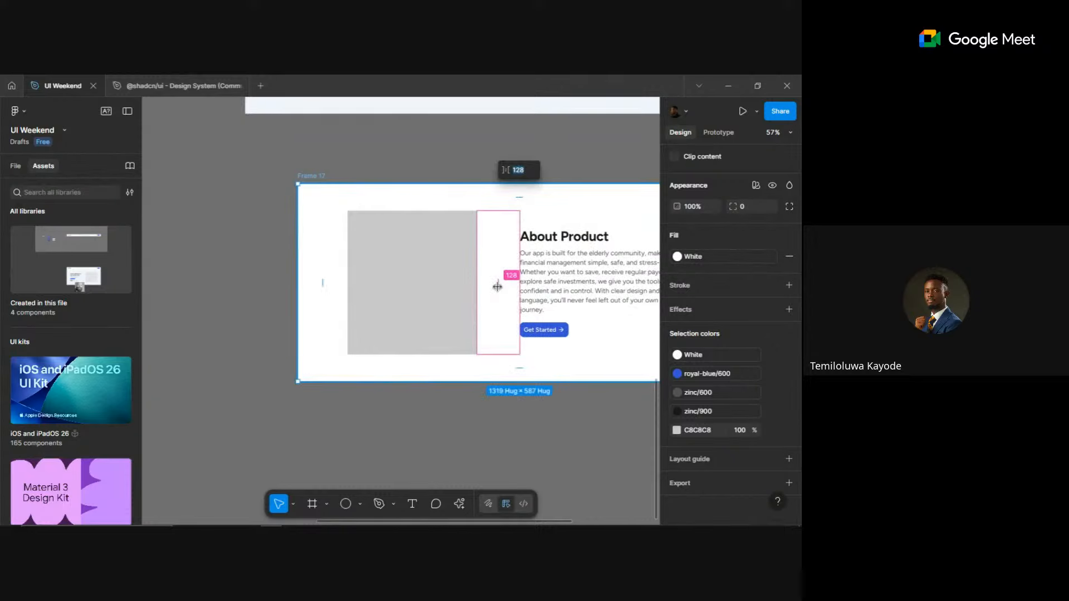
key("Escape")
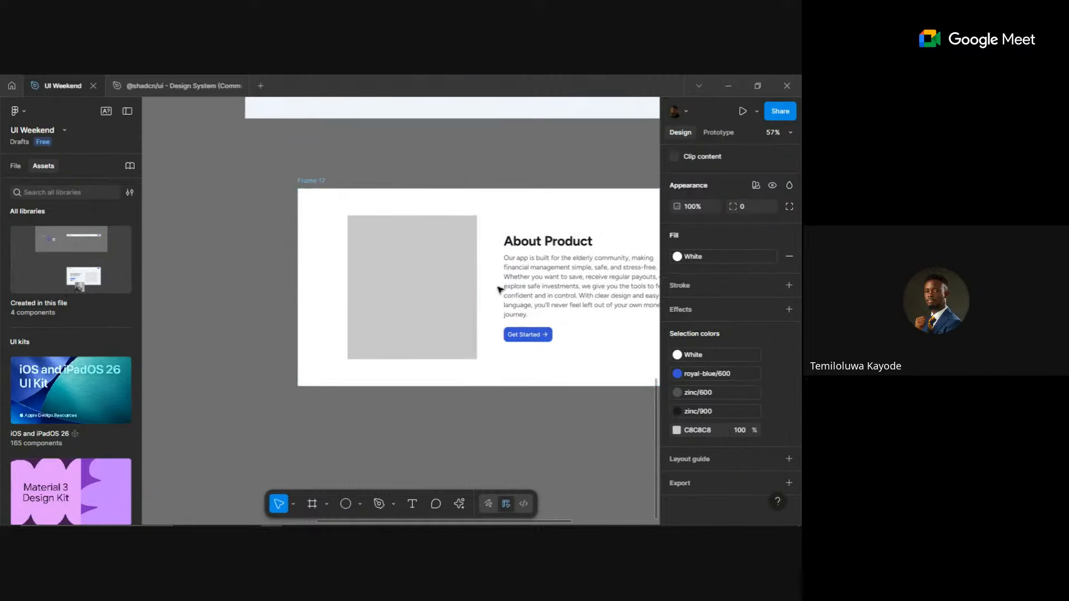
- Place the About Product frame inside the main page frame, directly beneath the hero section
scroll(498, 288, "up", 5)
scroll(489, 334, "down", 8)
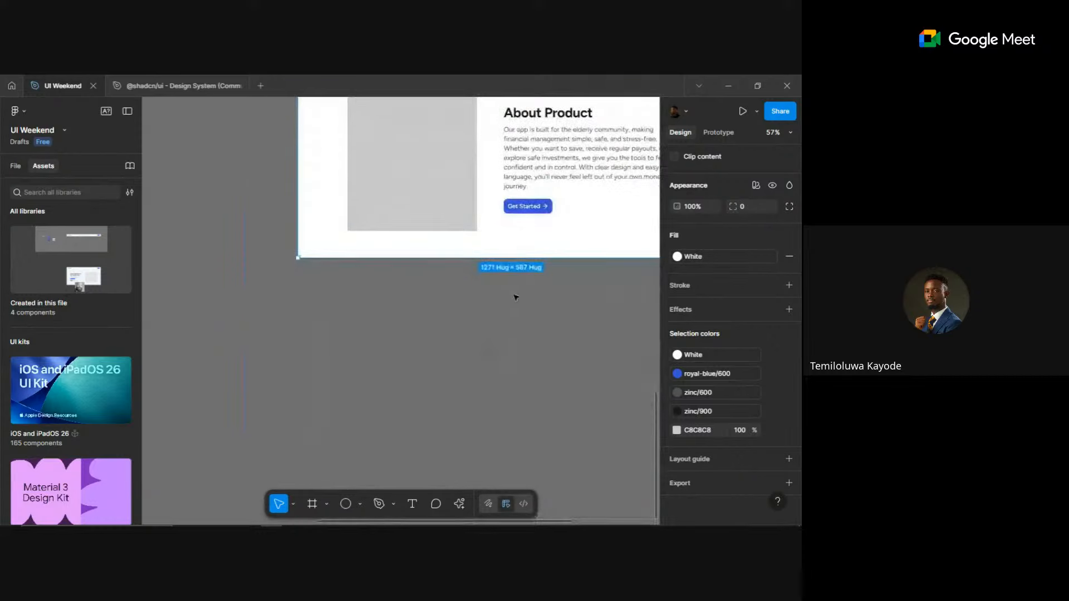
scroll(588, 292, "down", 2)
scroll(587, 292, "up", 3)
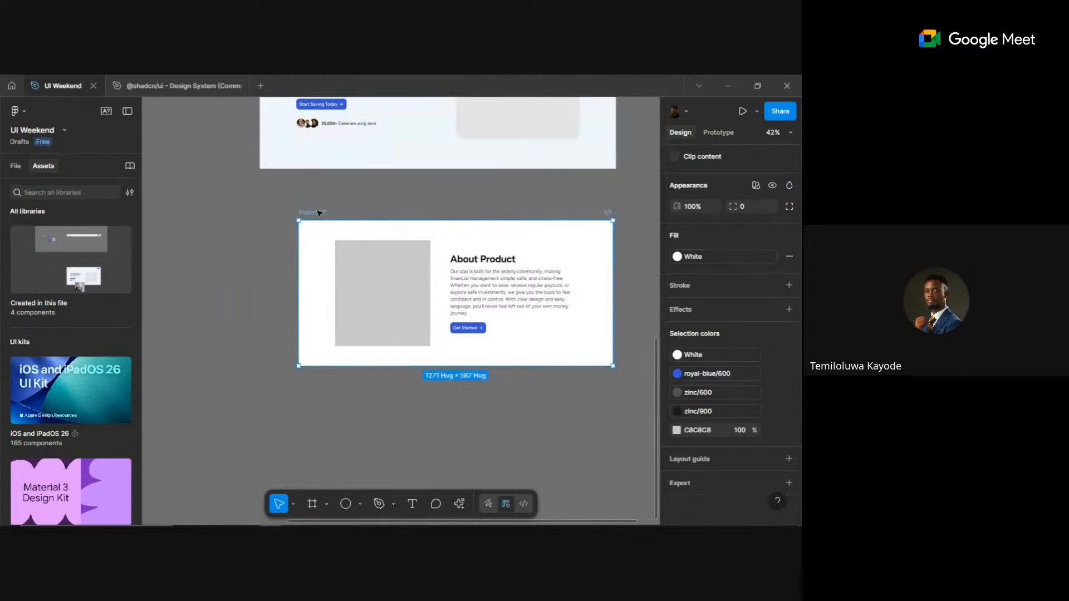
scroll(304, 208, "right", 1)
left_click_drag(303, 208, 300, 209)
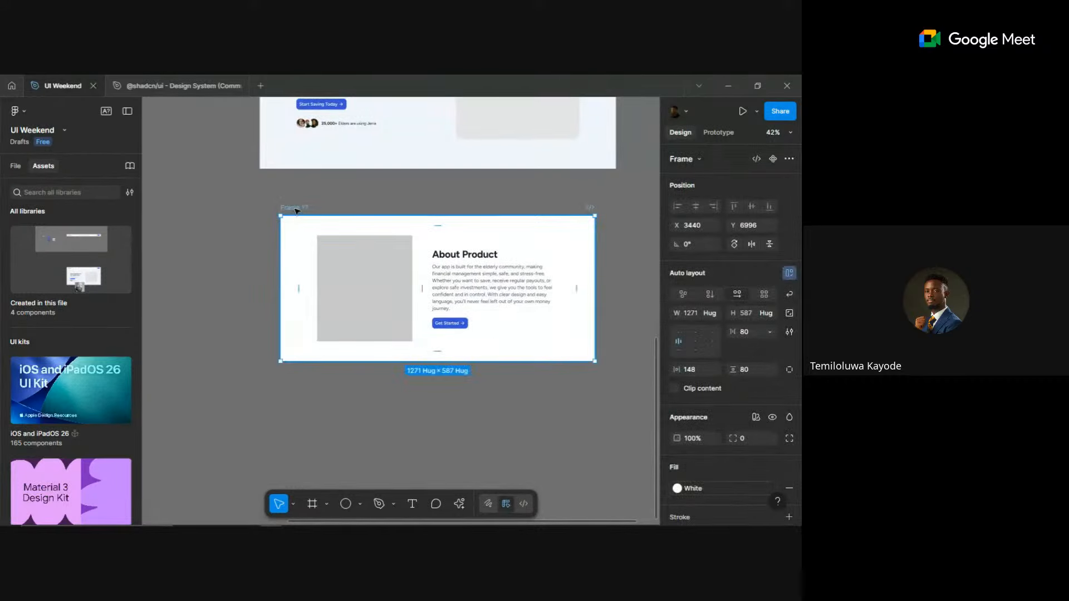
left_click_drag(296, 211, 321, 291)
scroll(298, 193, "down", 3)
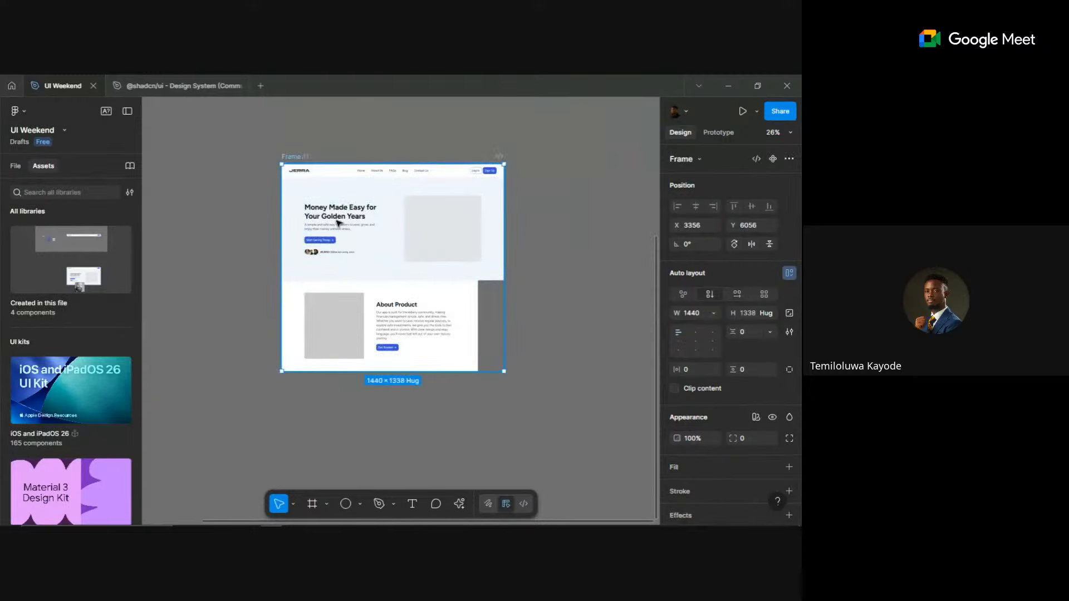
- Set the About Product section's width to fill the page frame
left_click(710, 312)
left_click(694, 328)
scroll(435, 411, "up", 3)
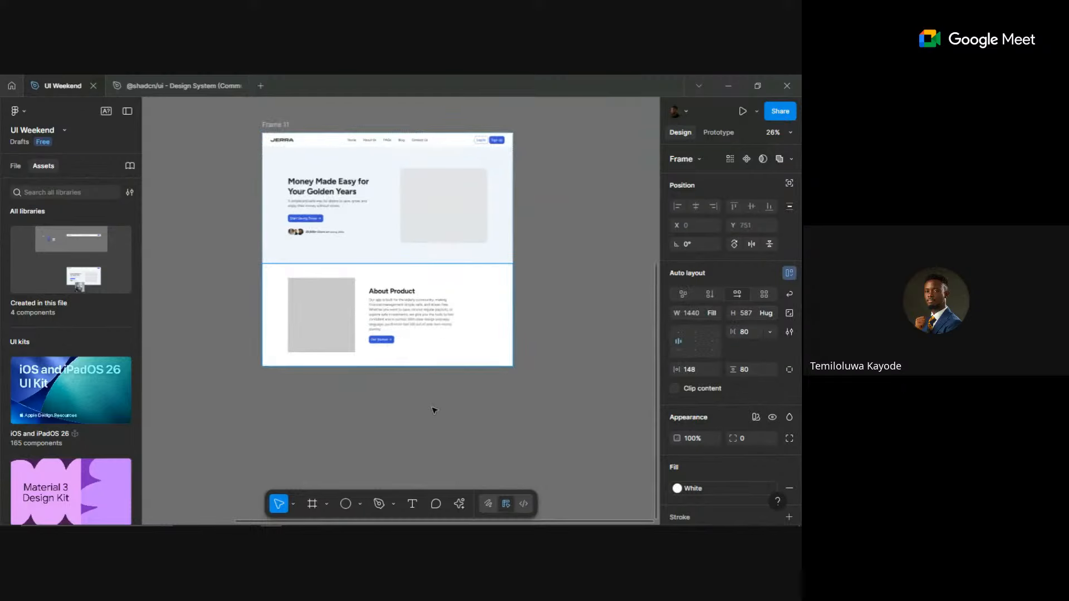
- Set the widths of both the grey image placeholder and the About Product text block to fill the section
left_click(301, 291)
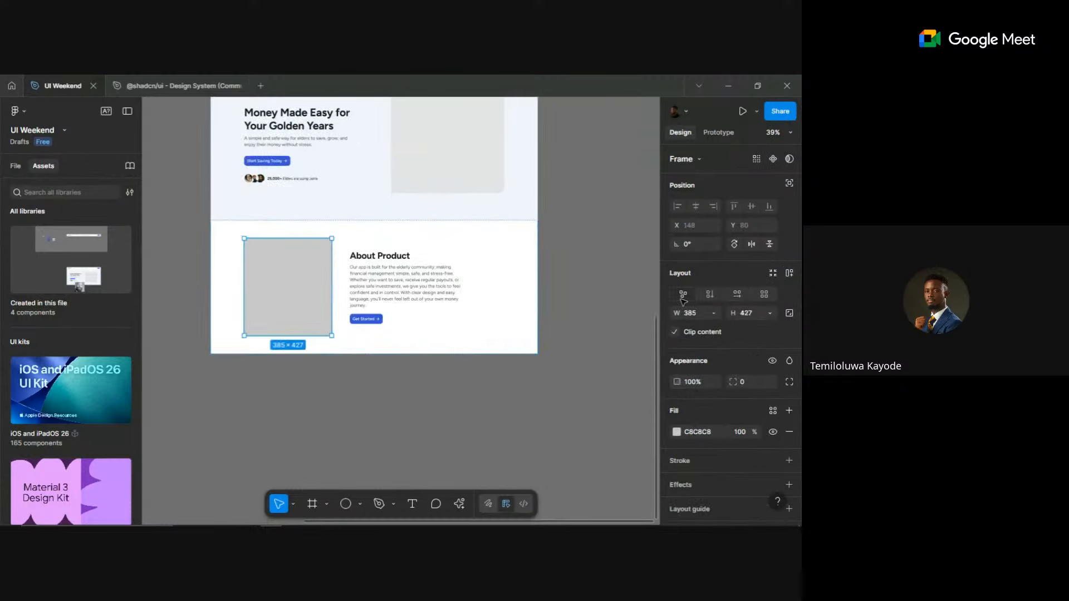
left_click(714, 313)
left_click(686, 327)
left_click(427, 286)
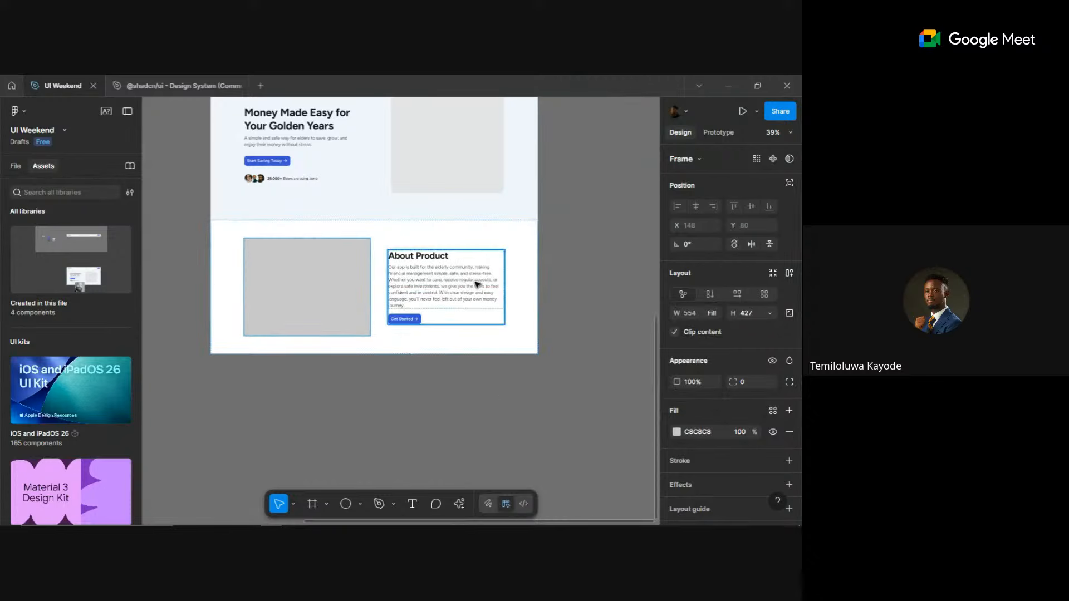
key("shift+a")
left_click(717, 315)
left_click(696, 342)
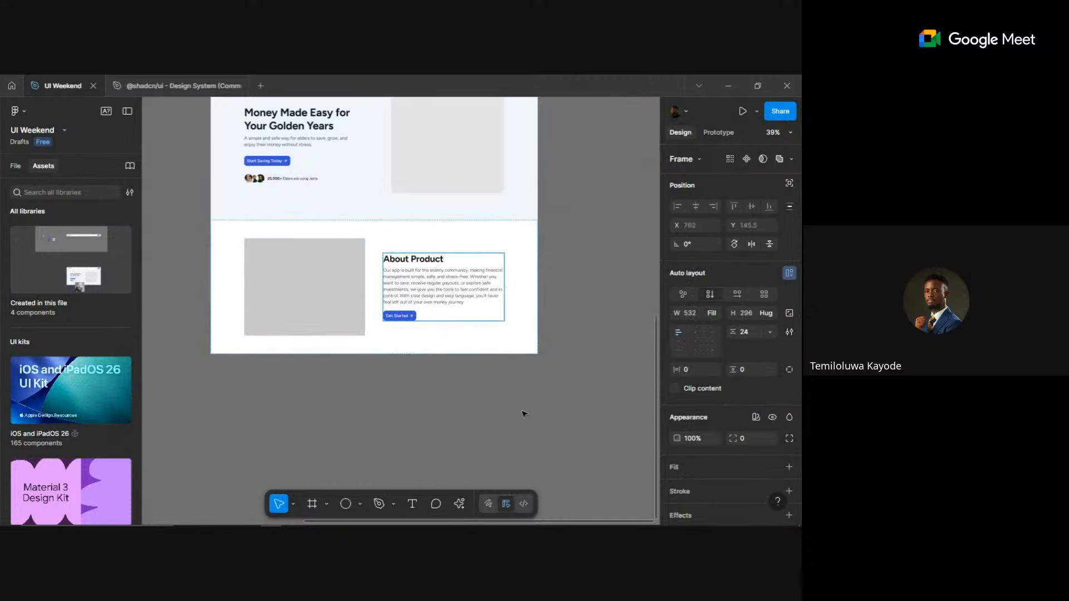
- Set the vertical gap between the About Product text and the Get Started button to 36
left_click(501, 375)
left_click(440, 308)
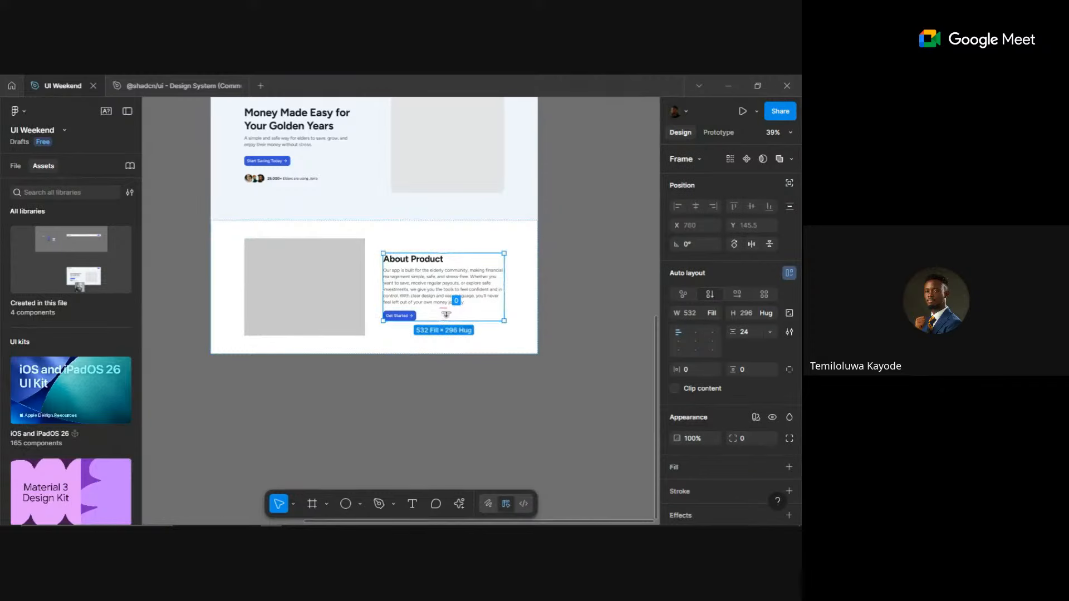
left_click(445, 308)
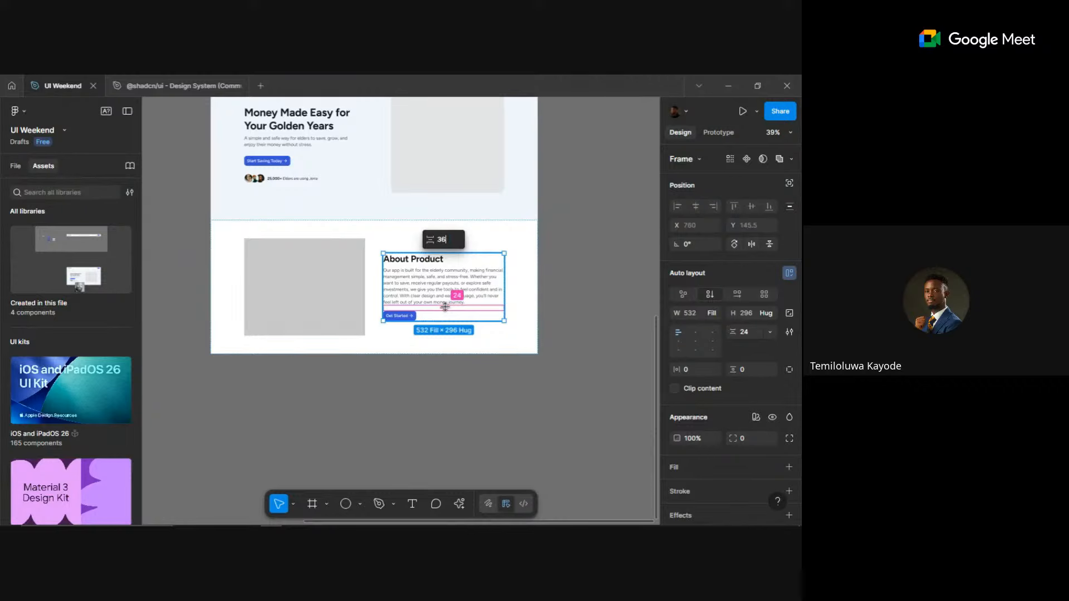
key("Return")
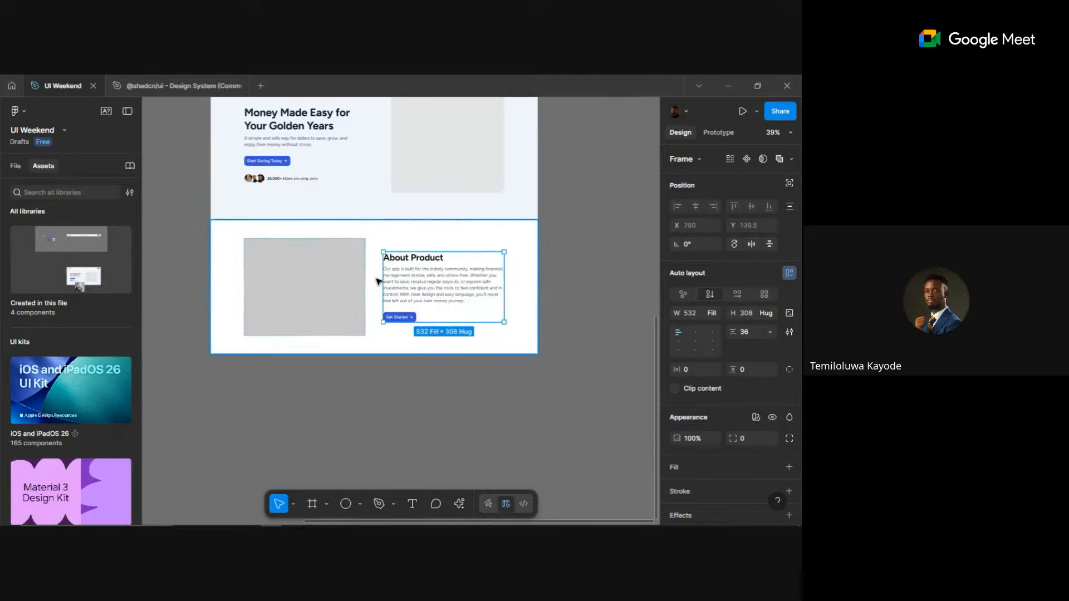
- Set the horizontal gap between the image placeholder and the About Product text block to 128
left_click(378, 281)
left_click(373, 285)
type("128")
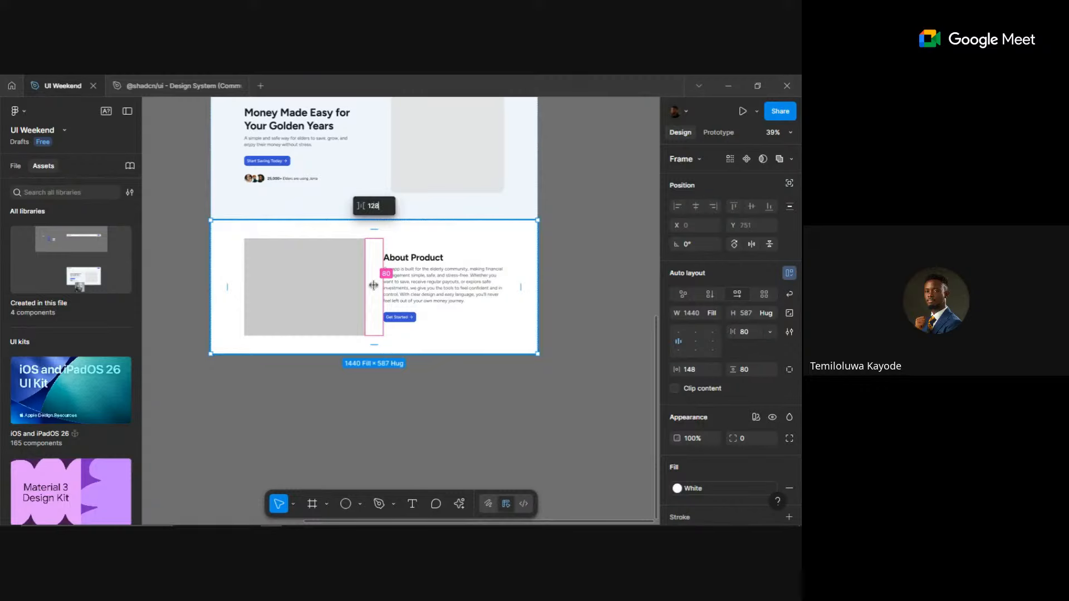
key("Return")
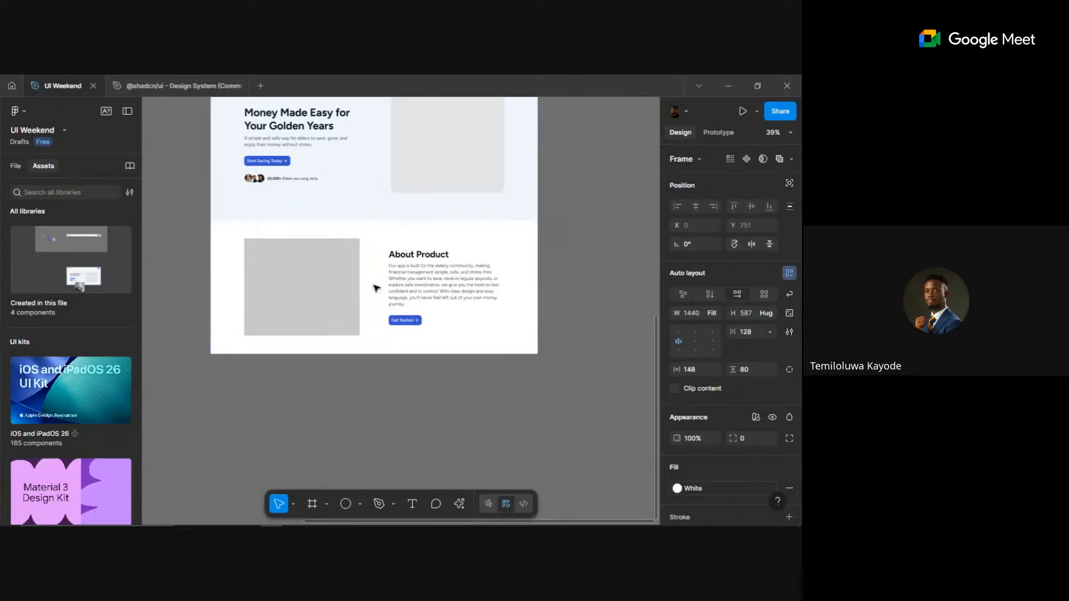
- Check which text style the About Product paragraph uses, leaving it as it is
left_click(429, 289)
scroll(735, 397, "down", 3)
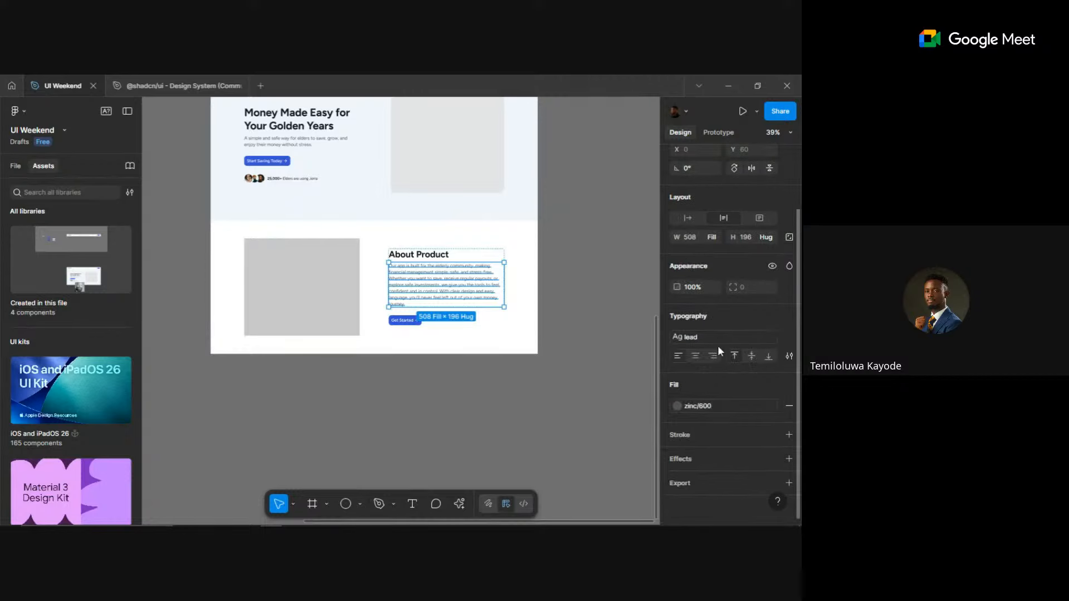
left_click(717, 339)
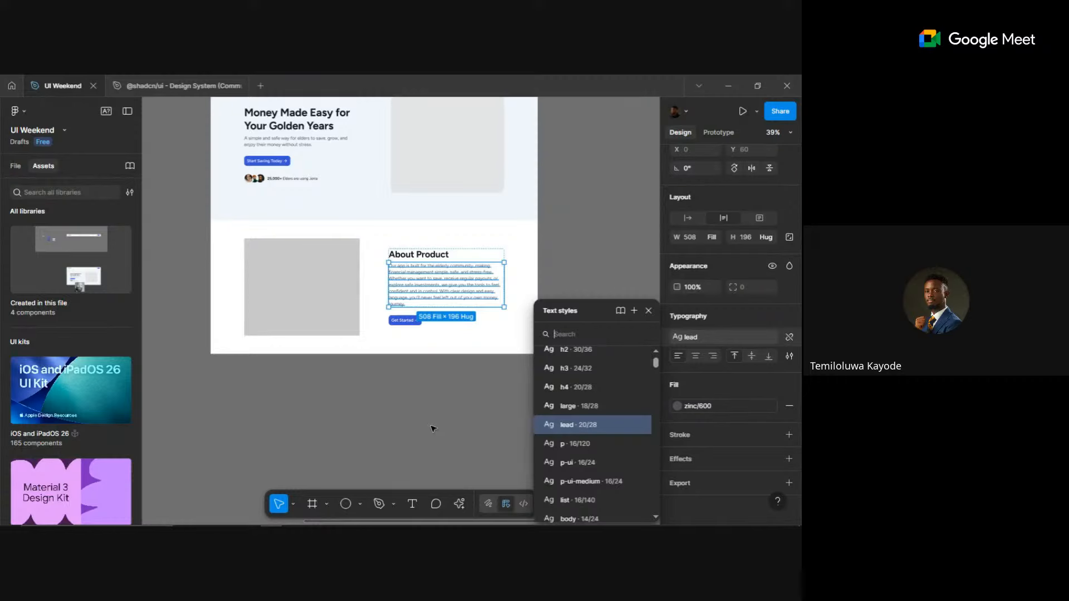
left_click(438, 452)
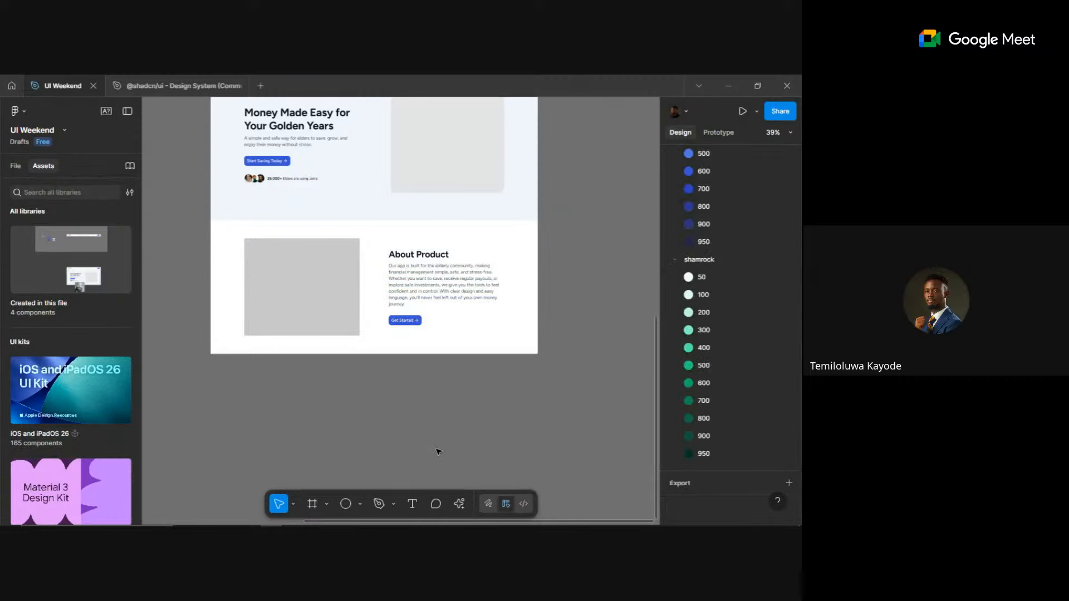
- Look at the landing page copy in ChatGPT, and return to Figma to select the About Product section
key("alt+Tab")
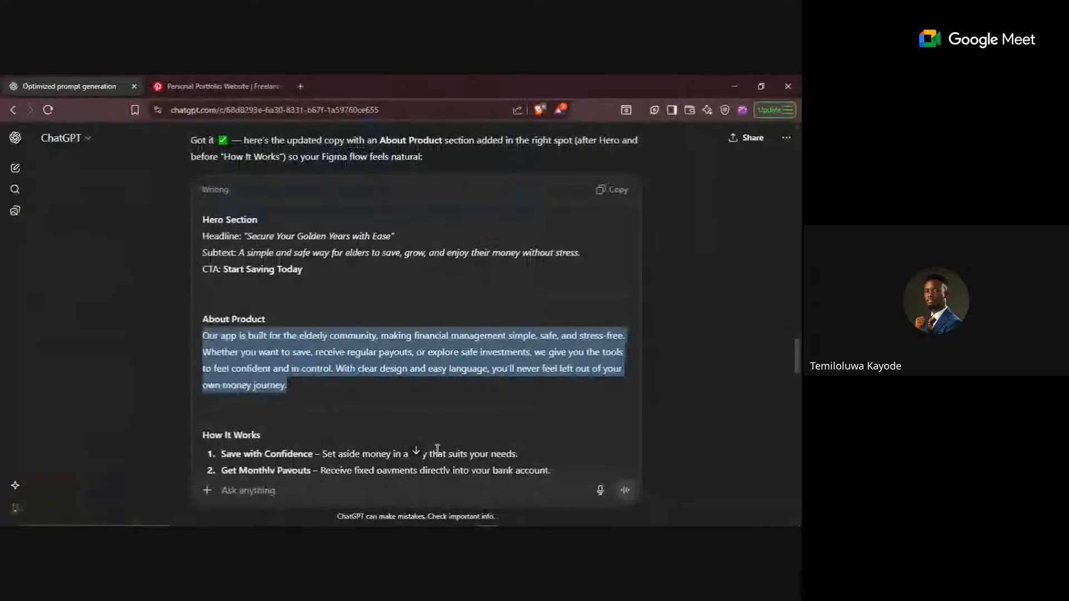
left_click(736, 86)
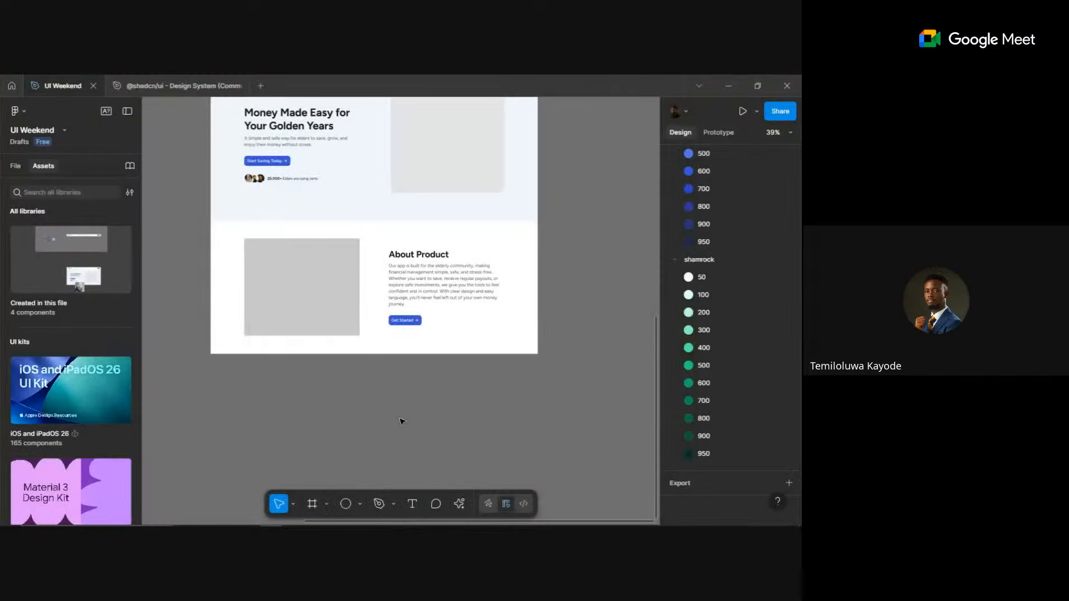
scroll(401, 423, "down", 2)
left_click(436, 327)
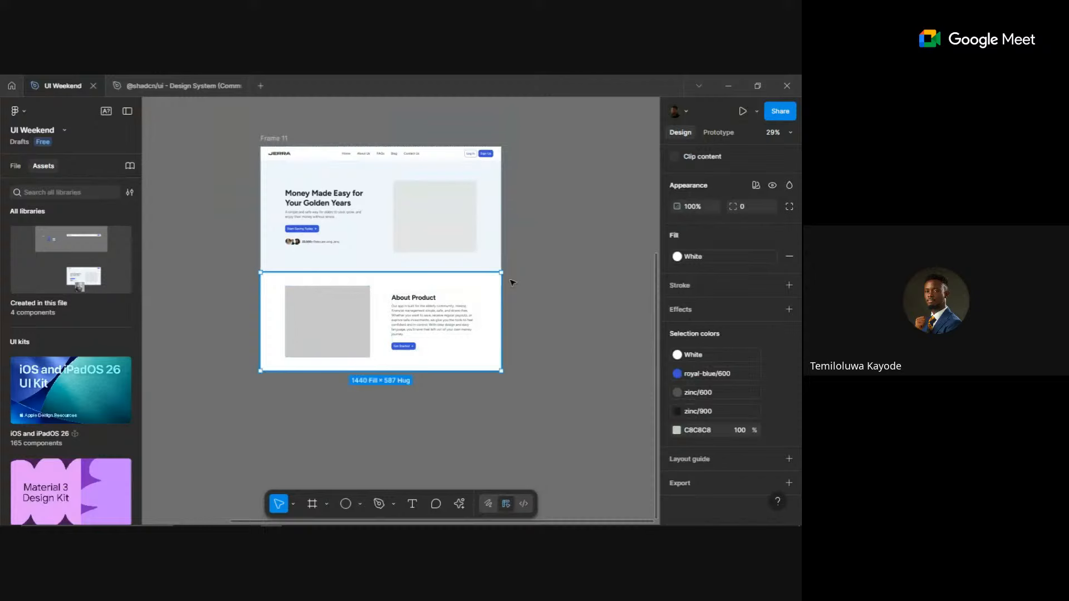
- Review the About Product section up close and its fit within the whole landing page and the components area
double_click(327, 318)
left_click(416, 362)
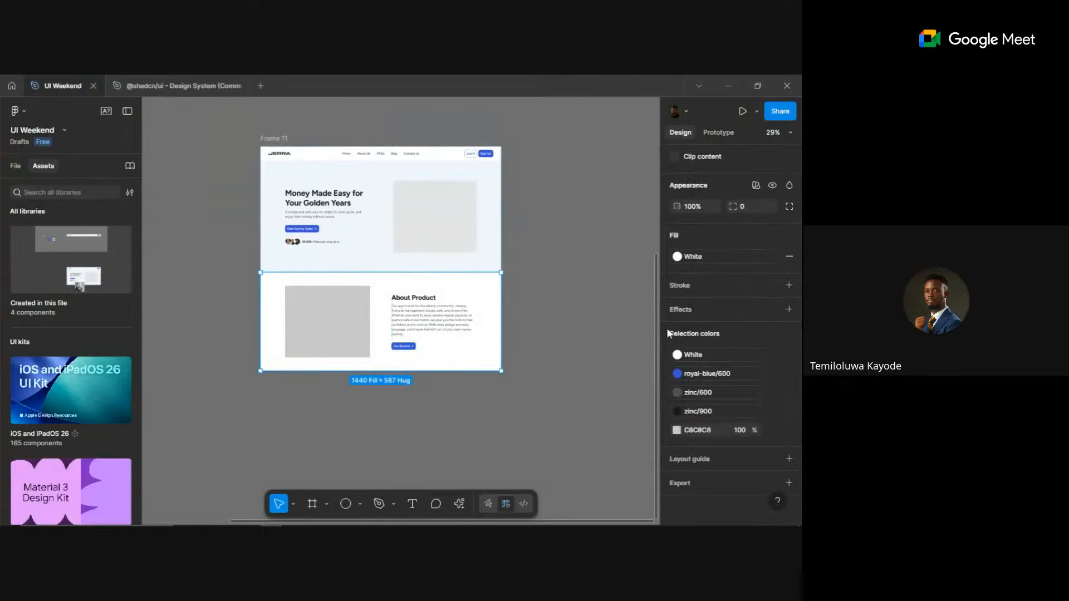
scroll(724, 253, "up", 3)
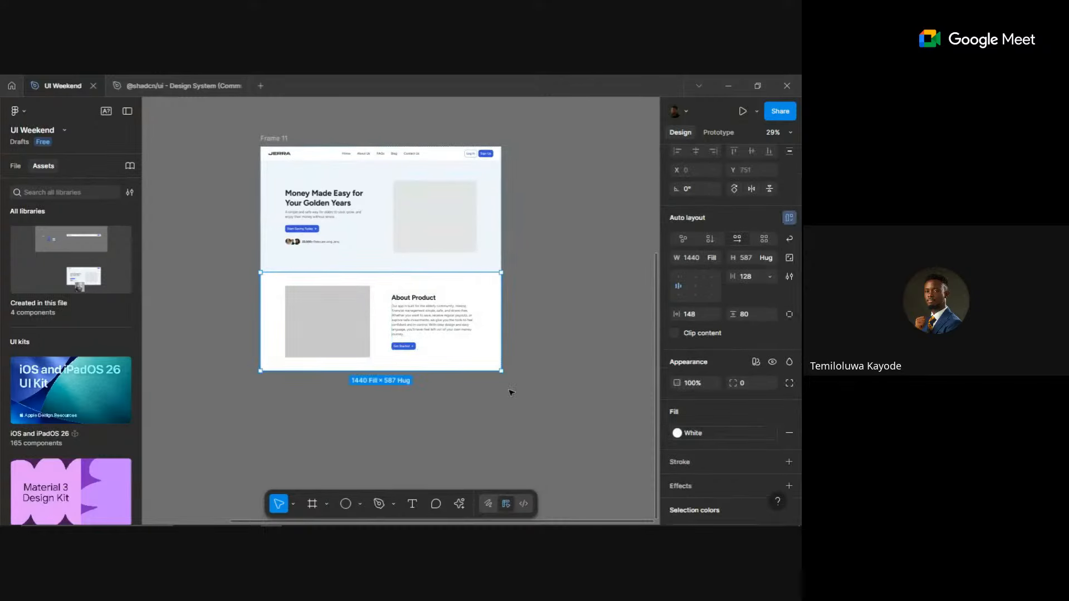
left_click(556, 373)
scroll(353, 308, "up", 5)
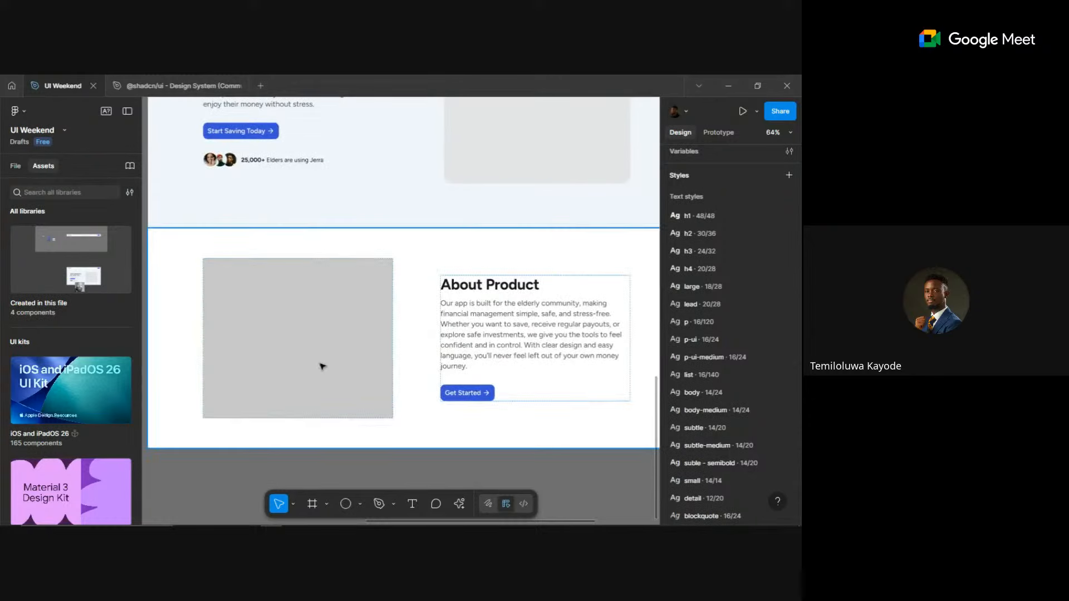
double_click(289, 365)
scroll(289, 366, "down", 4)
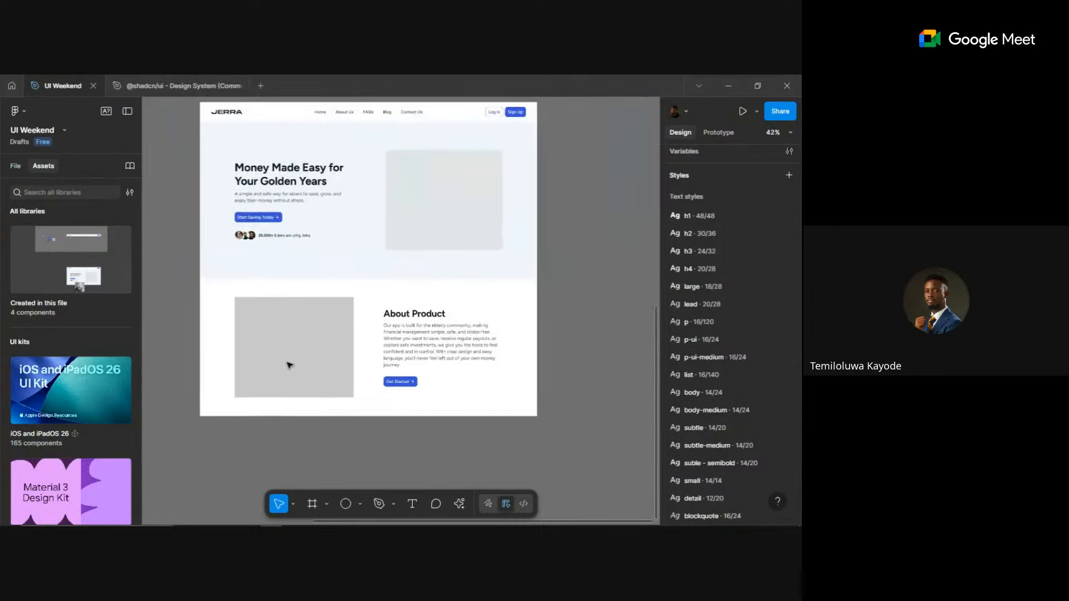
scroll(289, 366, "down", 3)
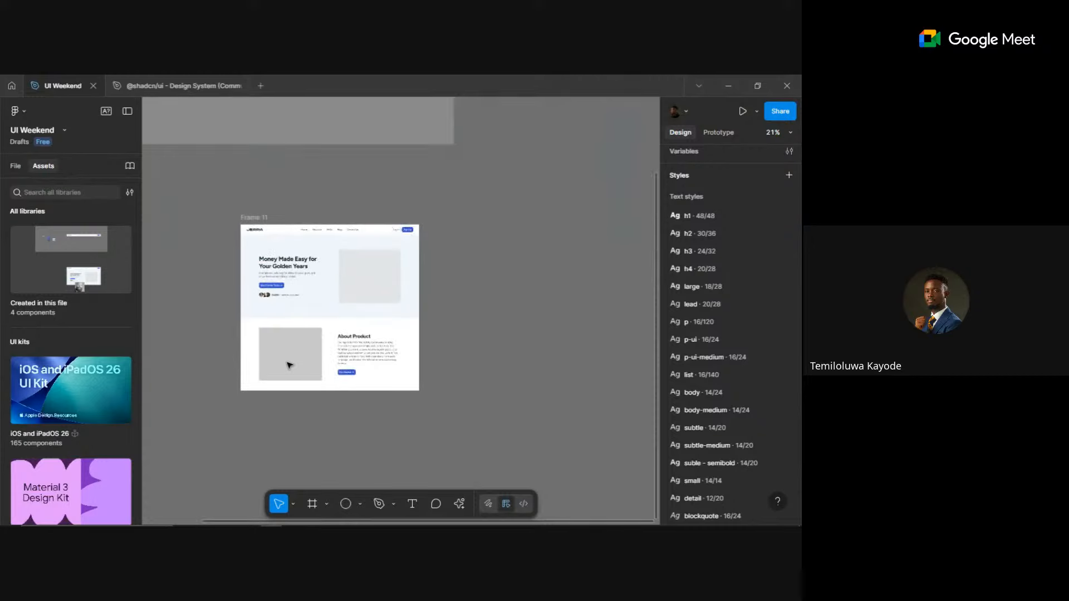
scroll(387, 432, "left", 3)
scroll(387, 432, "down", 2)
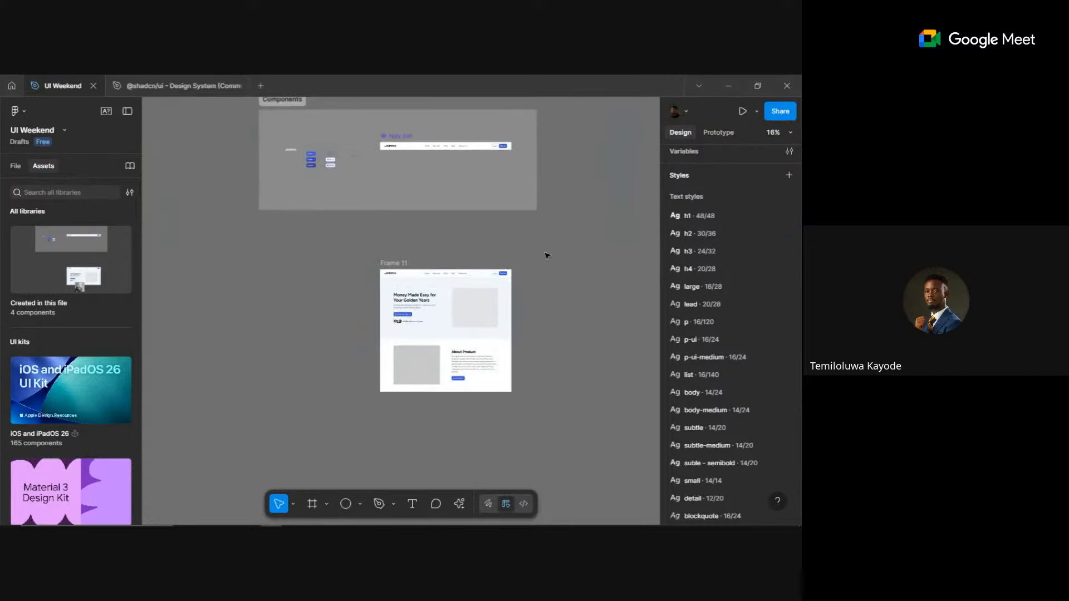
- Switch to ChatGPT to find the How It Works heading in the landing page copy, and return to Figma
key("alt+Tab")
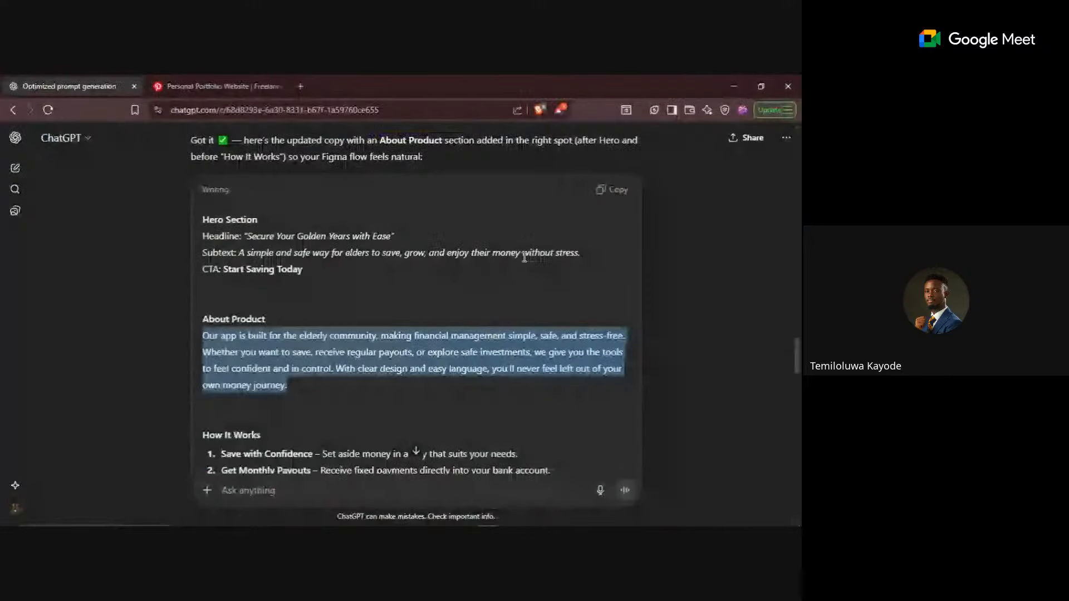
scroll(324, 343, "down", 2)
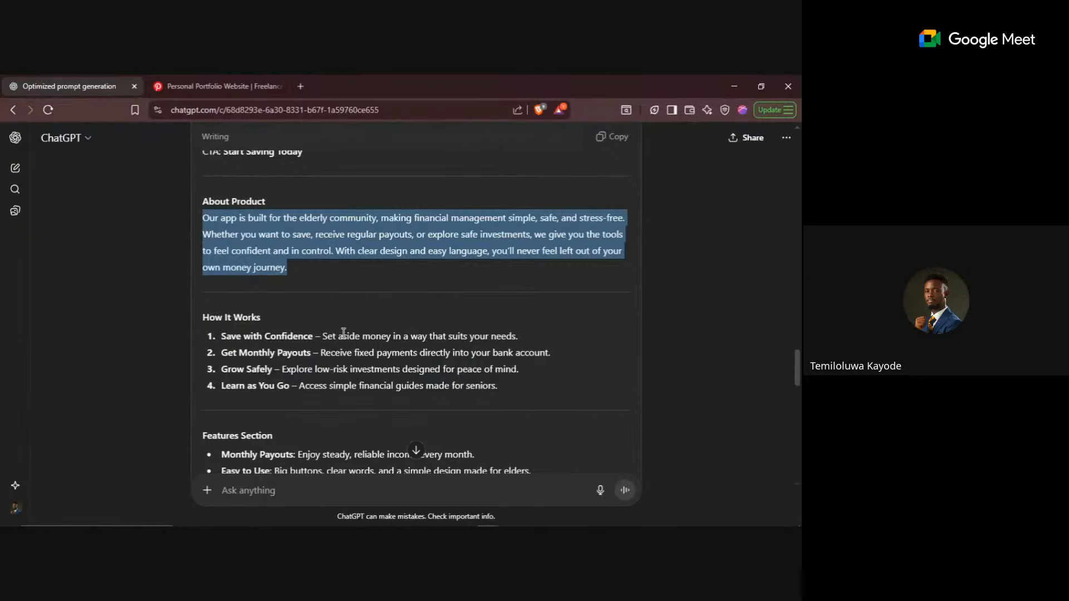
left_click_drag(261, 319, 204, 319)
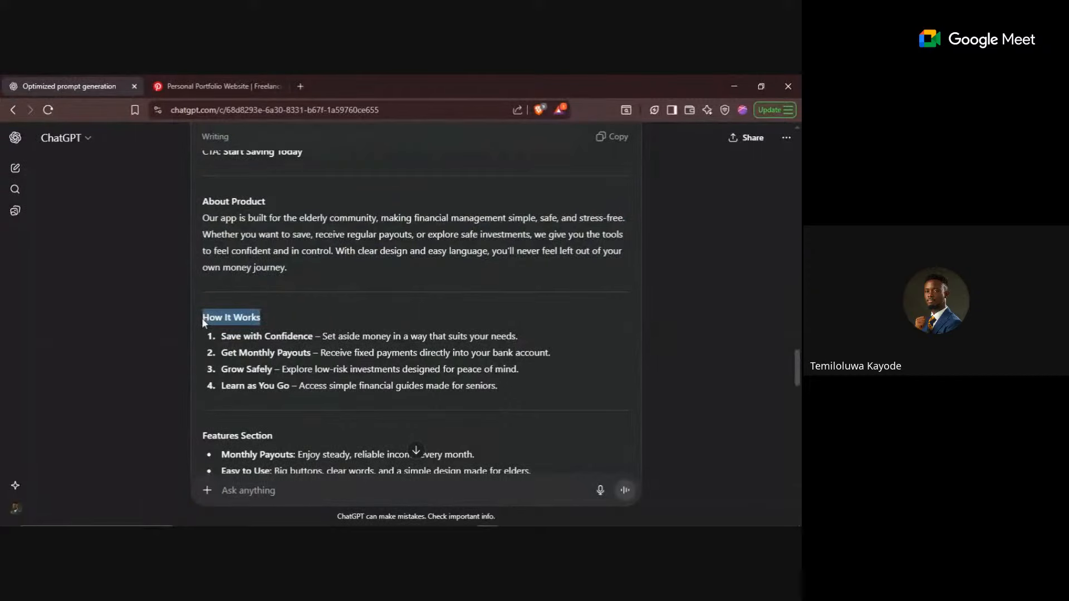
key("alt+Tab")
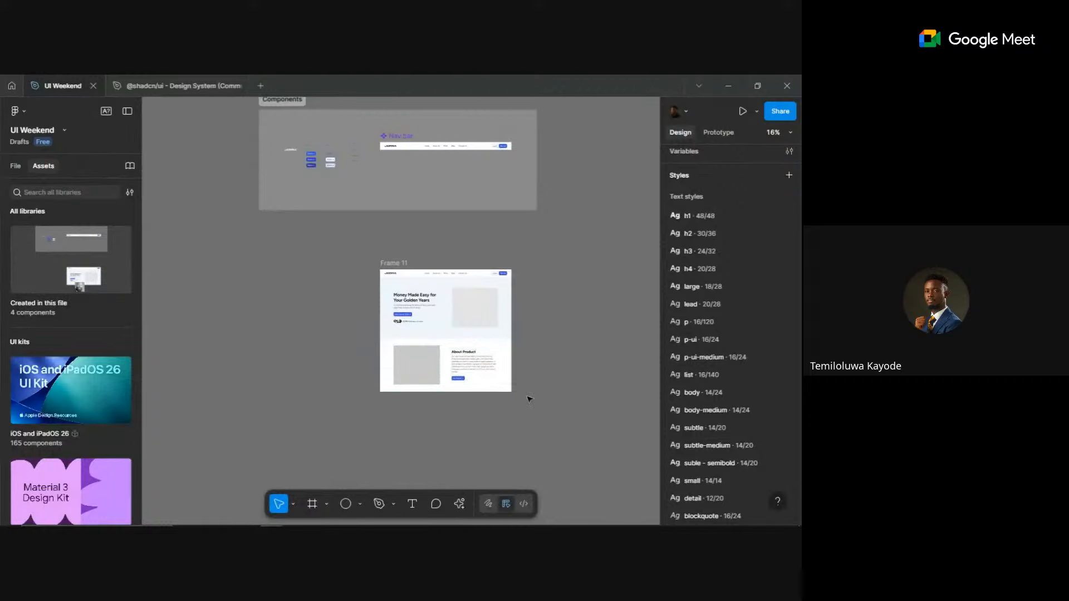
- Try a fixed height of 640 for the About Product section
scroll(527, 395, "up", 4)
scroll(586, 313, "up", 3)
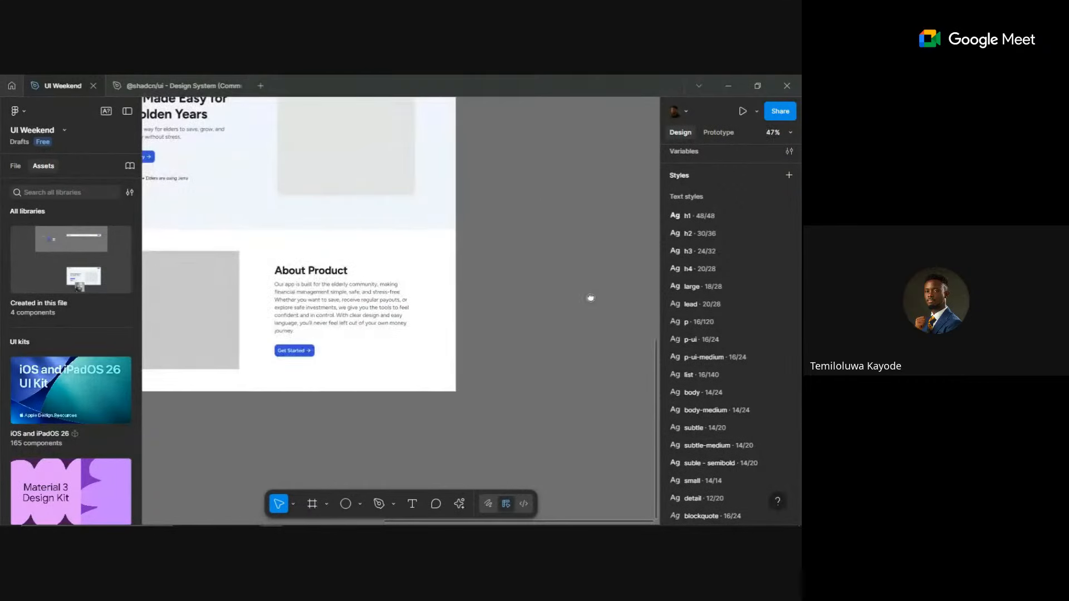
scroll(382, 341, "up", 1)
left_click(382, 342)
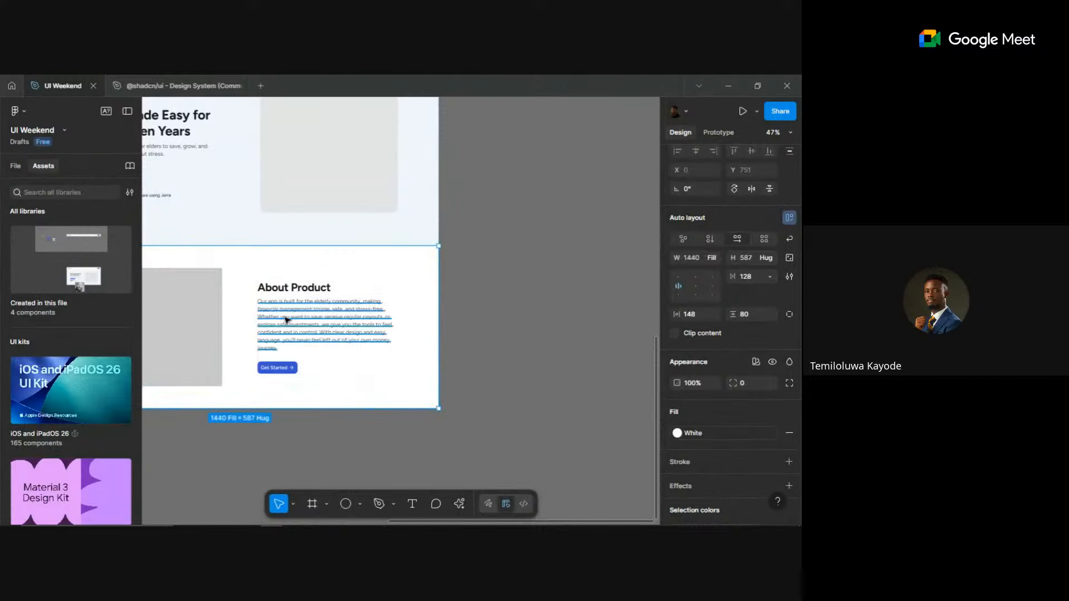
left_click(750, 254)
left_click(550, 363)
scroll(550, 363, "down", 2)
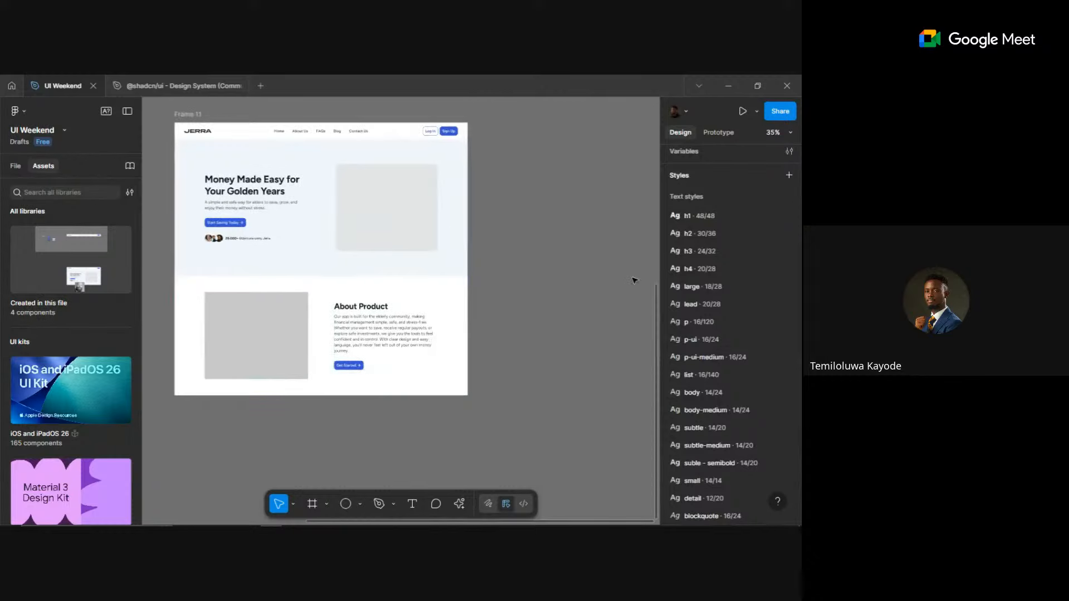
scroll(635, 279, "down", 1)
left_click(453, 313)
left_click(755, 256)
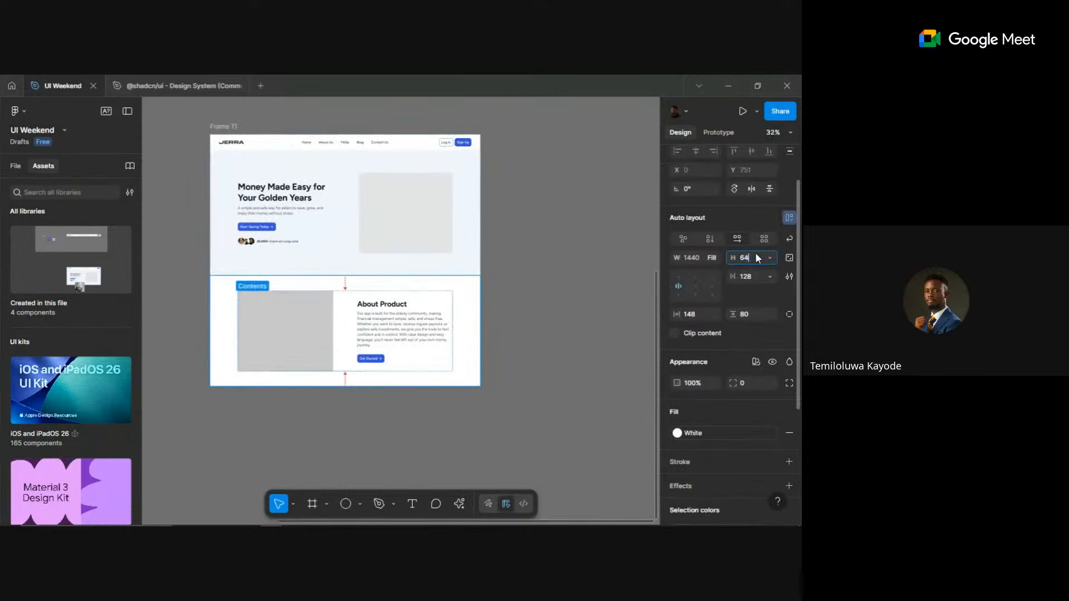
key("Return")
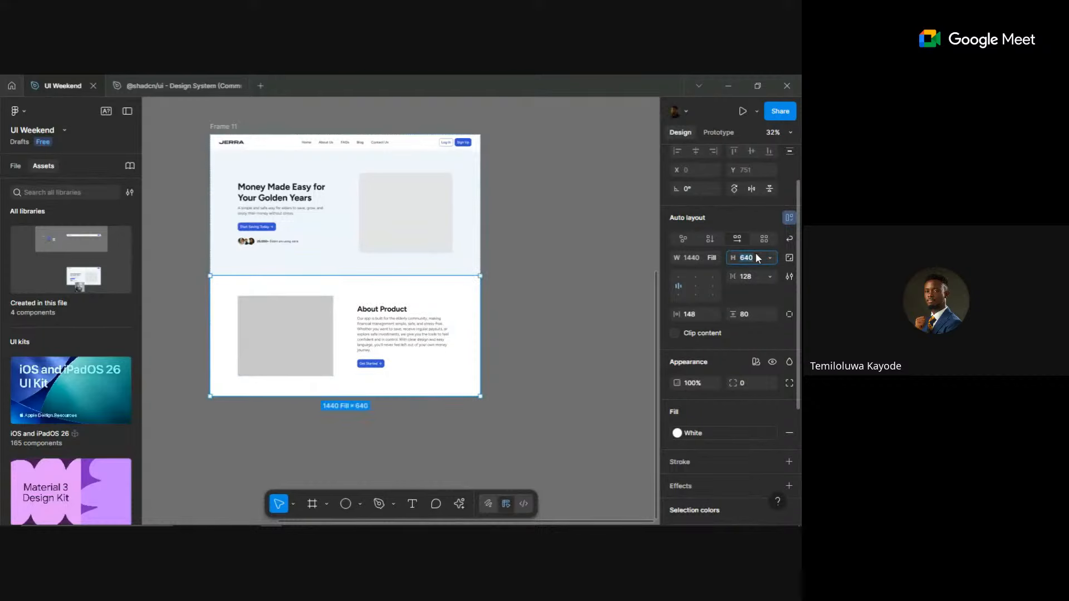
- Set the About Product section's height to 720
left_click(755, 252)
type("720")
key("Return")
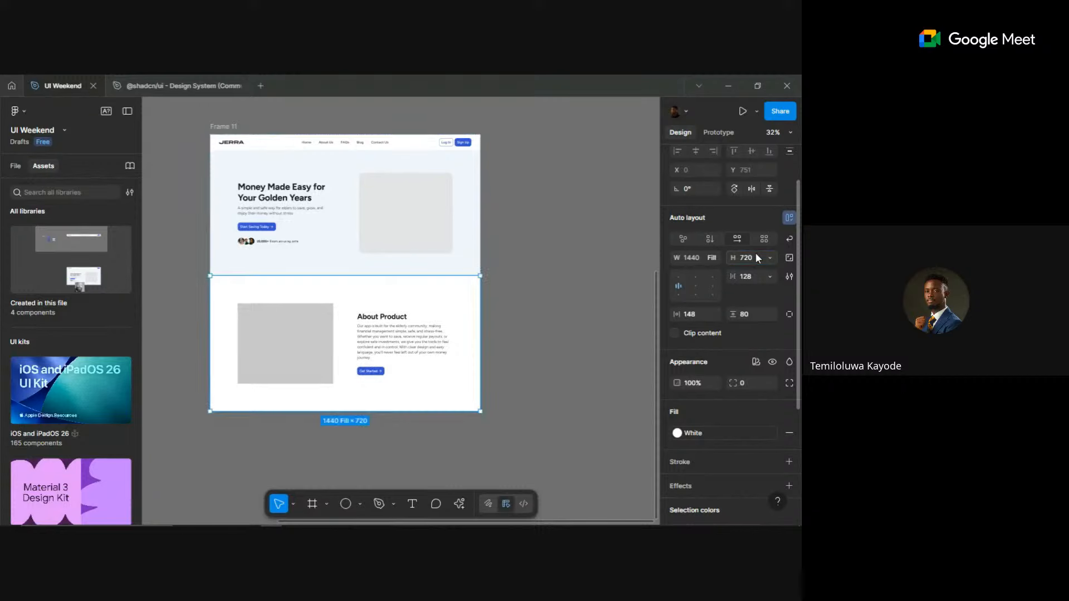
left_click(288, 348)
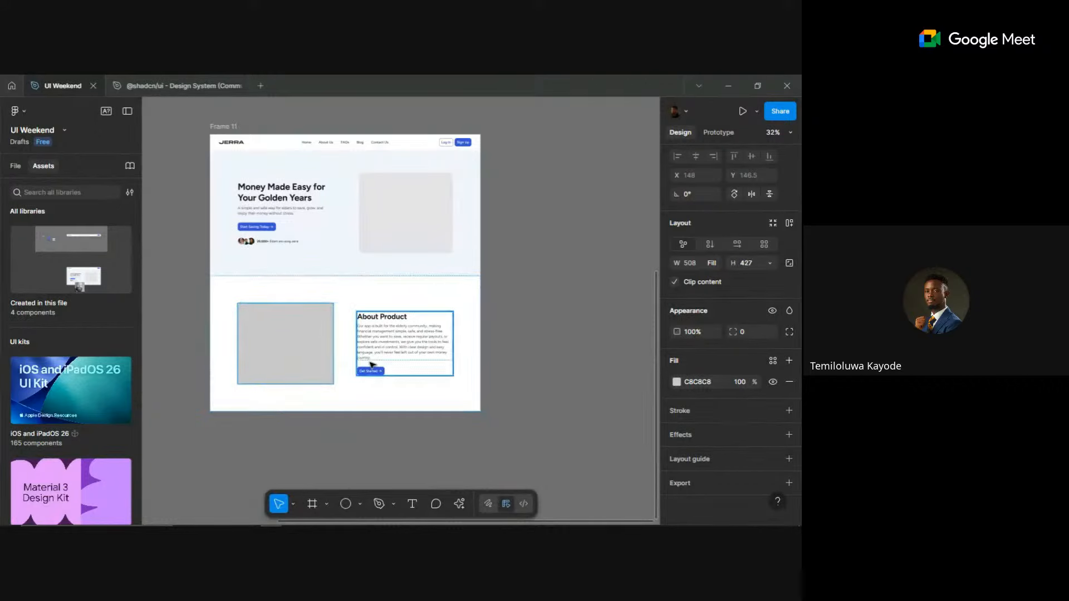
left_click(516, 338)
scroll(515, 337, "down", 1)
- Set the hero section's height to 720 as well
left_click(425, 229)
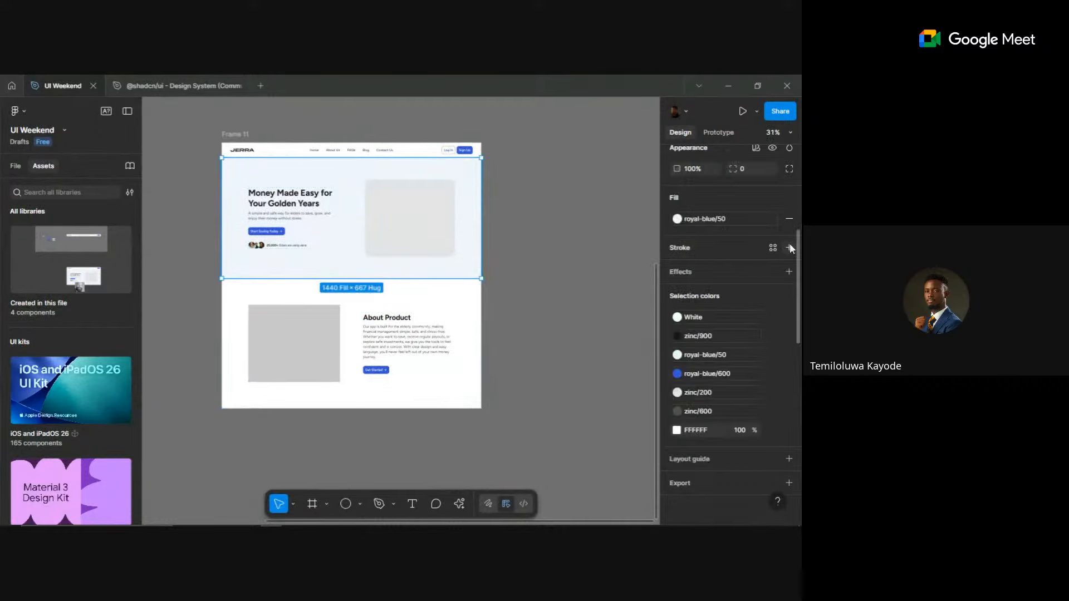
scroll(752, 249, "up", 3)
scroll(752, 249, "up", 1)
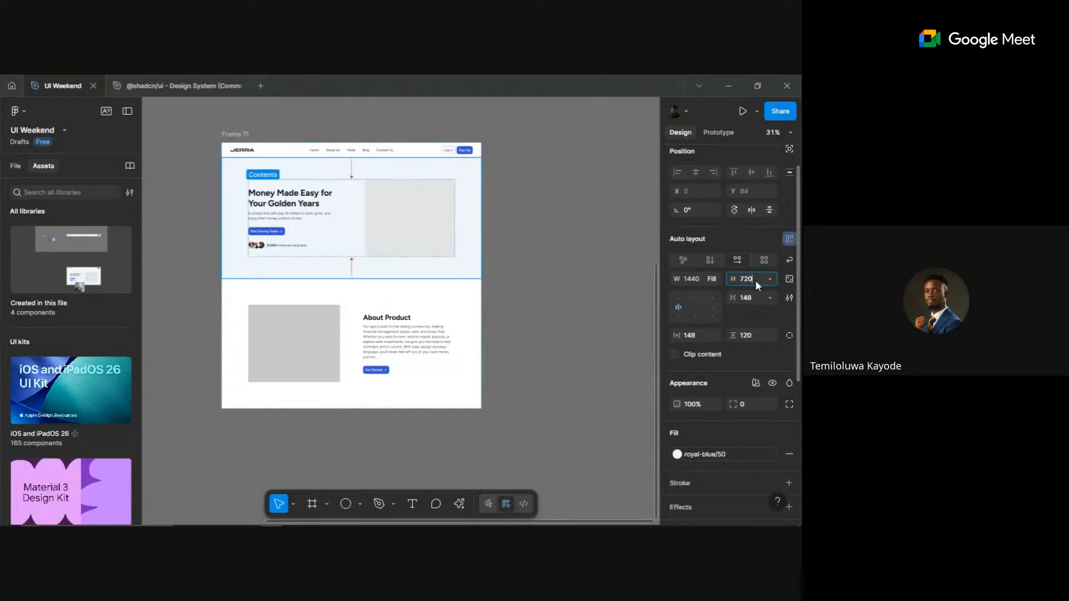
key("Return")
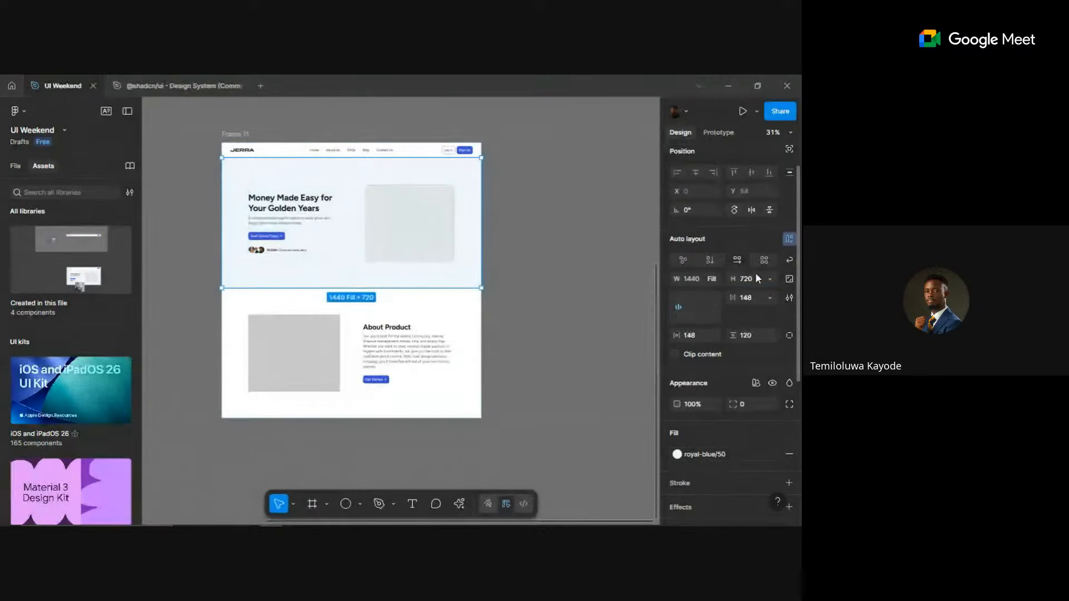
left_click(554, 336)
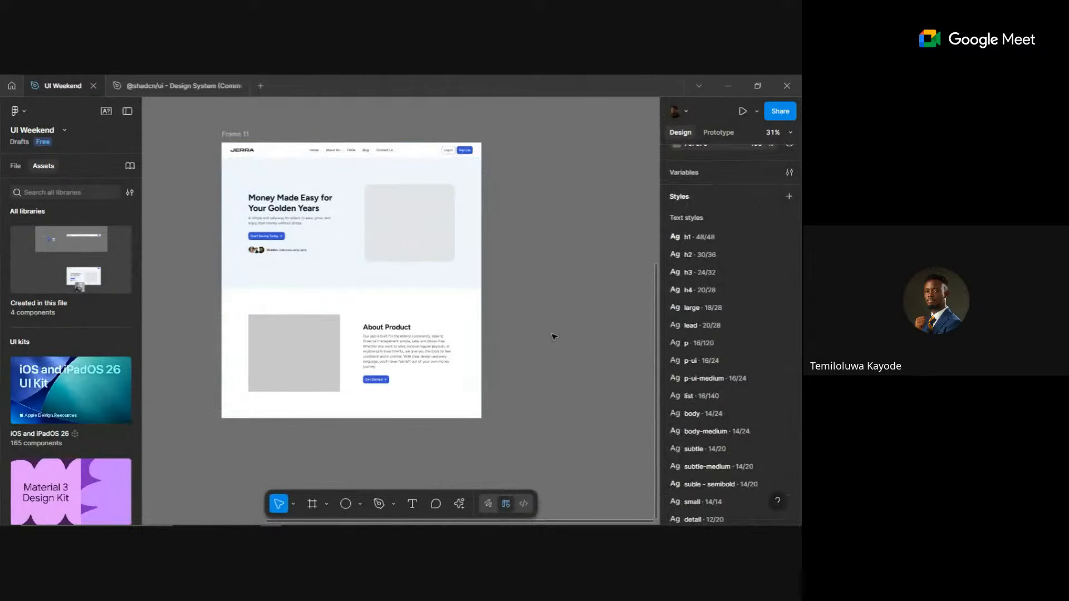
- Duplicate the About Product heading onto the empty canvas below the landing page frame
scroll(554, 337, "down", 3)
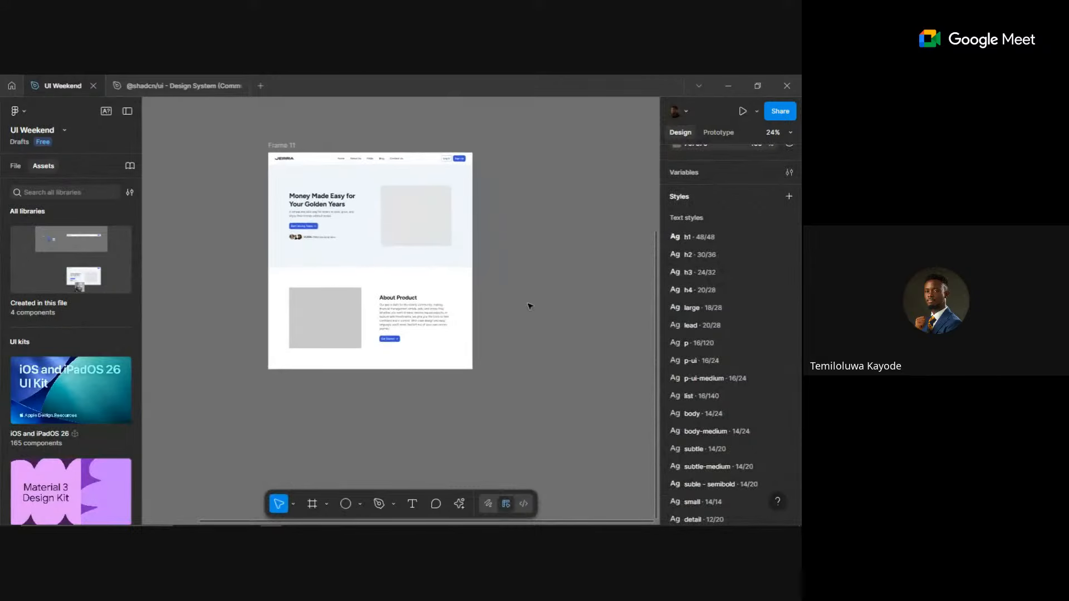
scroll(529, 306, "down", 1)
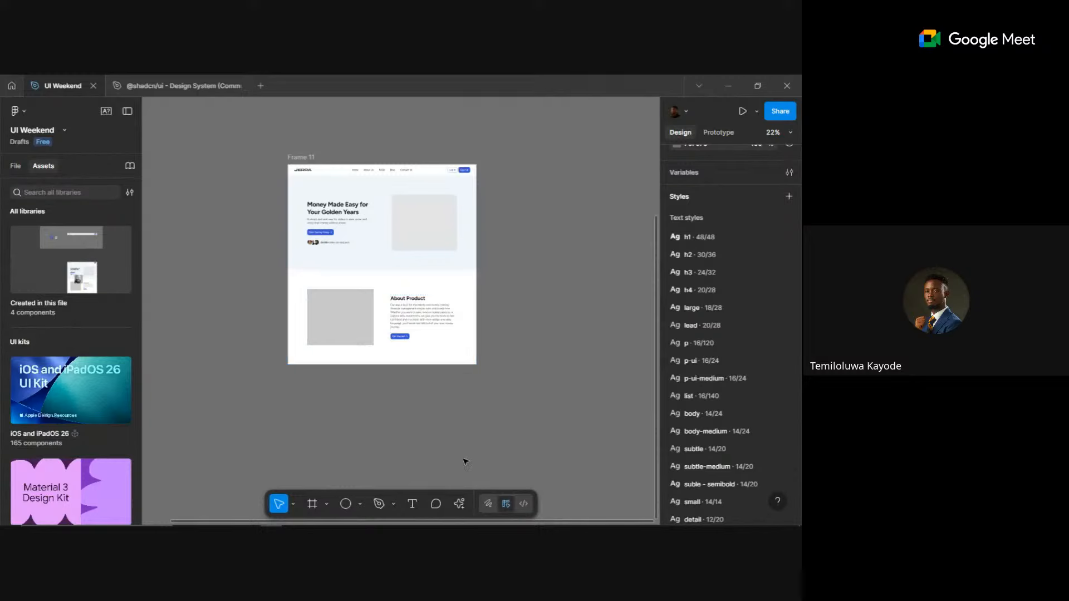
left_click(335, 209)
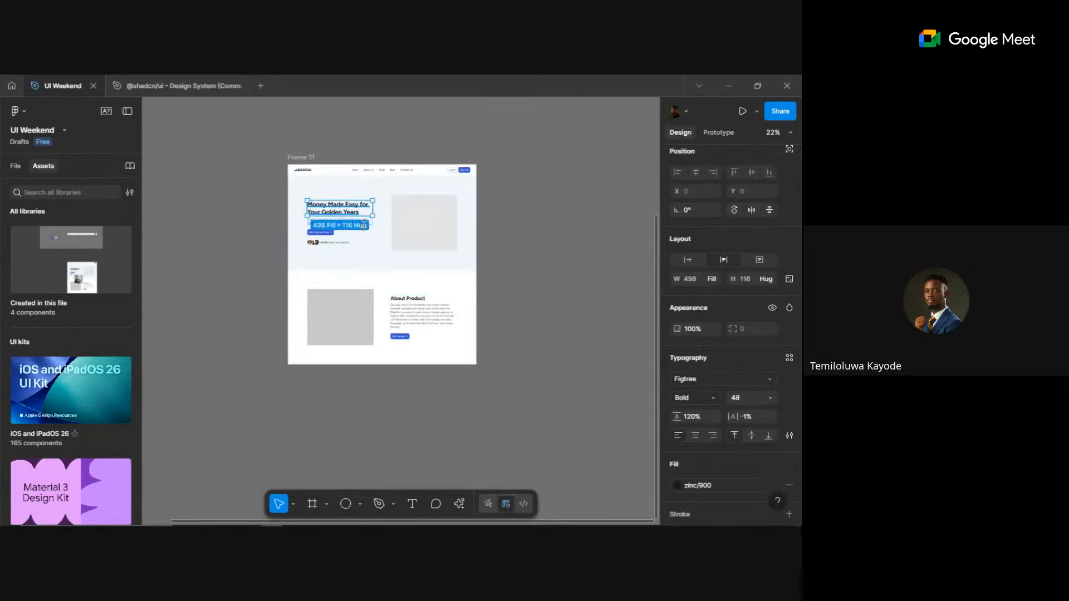
left_click(485, 410)
scroll(446, 338, "up", 2)
left_click(401, 288)
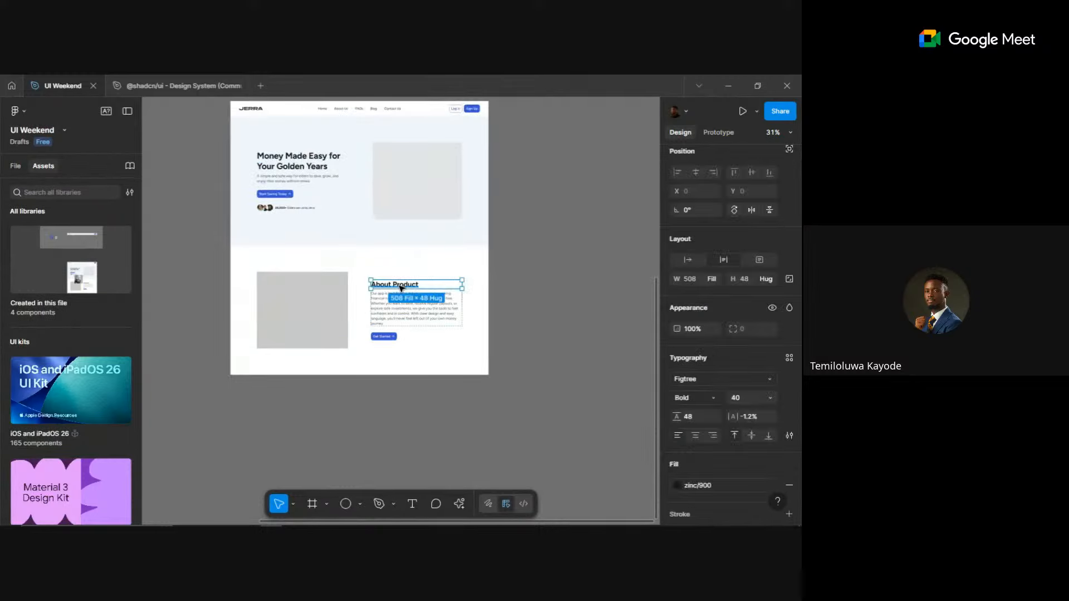
left_click_drag(401, 287, 335, 416)
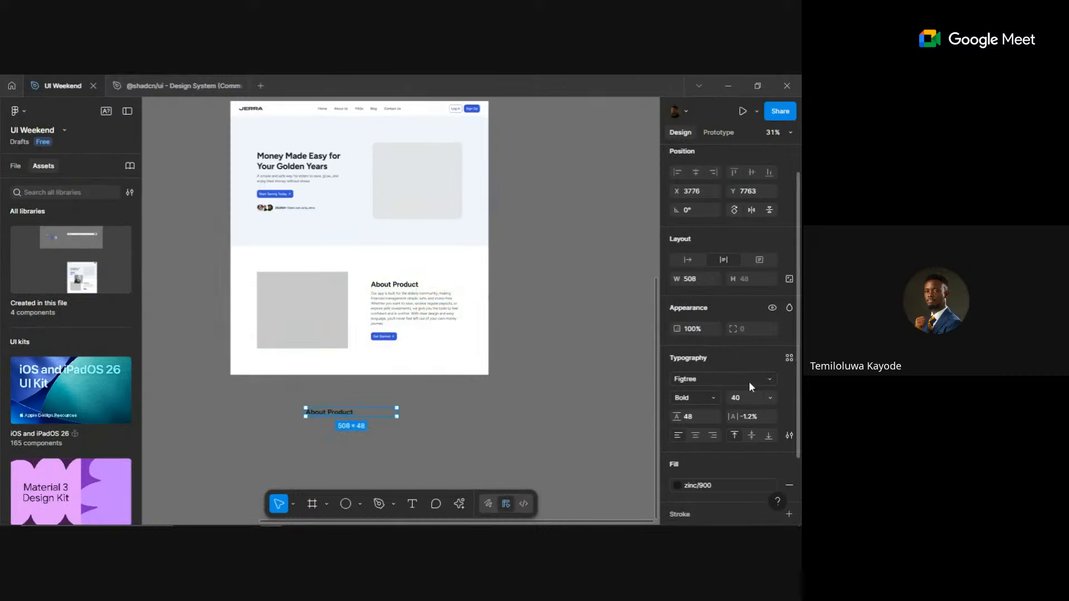
- Centre-align the duplicated heading's text and set its resizing to auto width
left_click(695, 436)
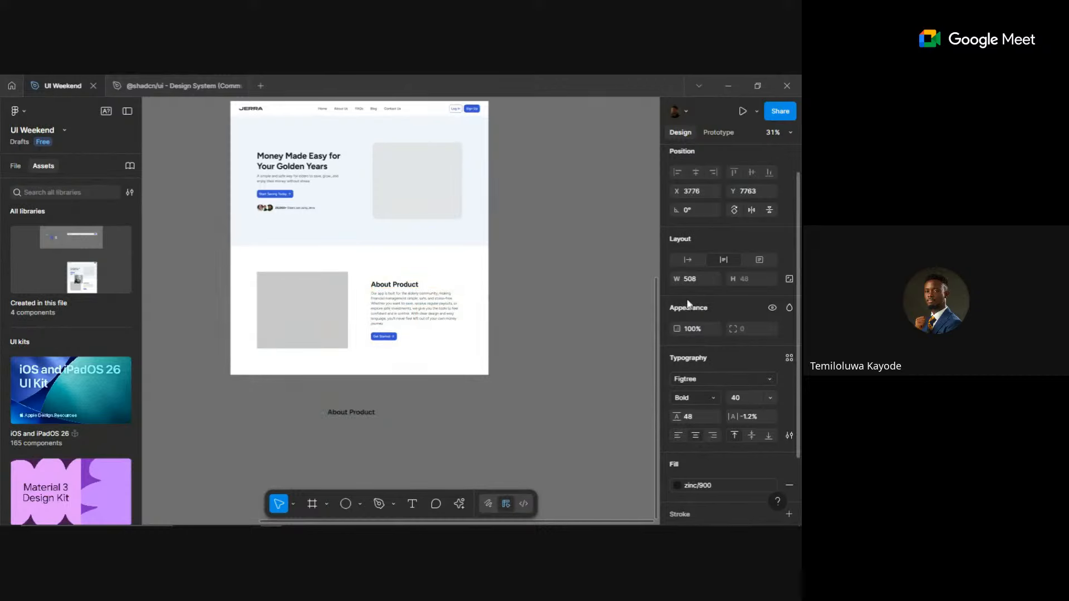
left_click(688, 259)
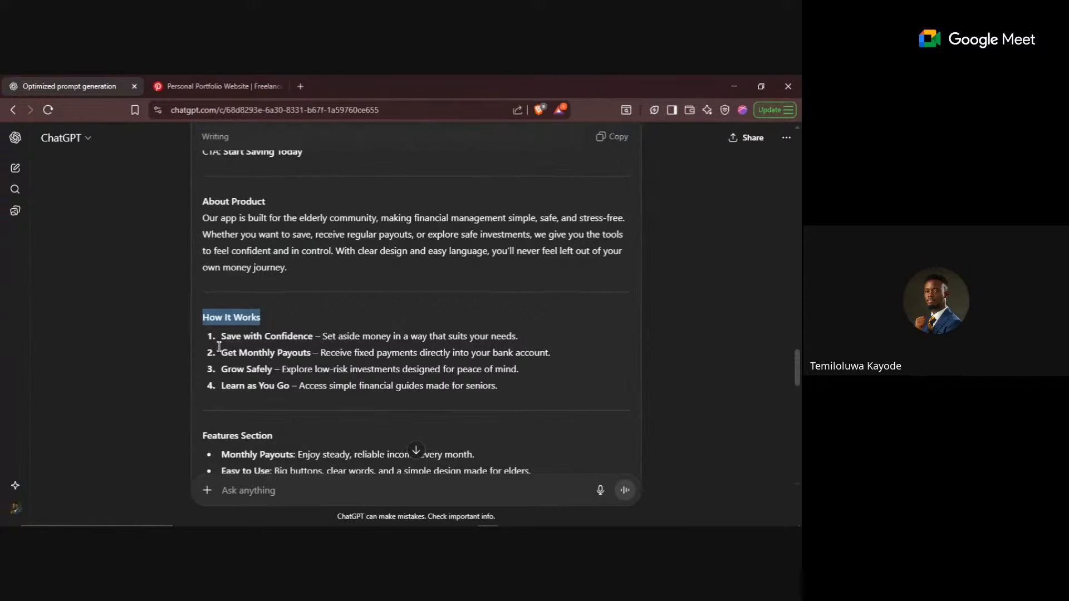
- Read the How It Works and Features copy in ChatGPT, highlight "Save with Confidence", and return to Figma
scroll(219, 346, "down", 3)
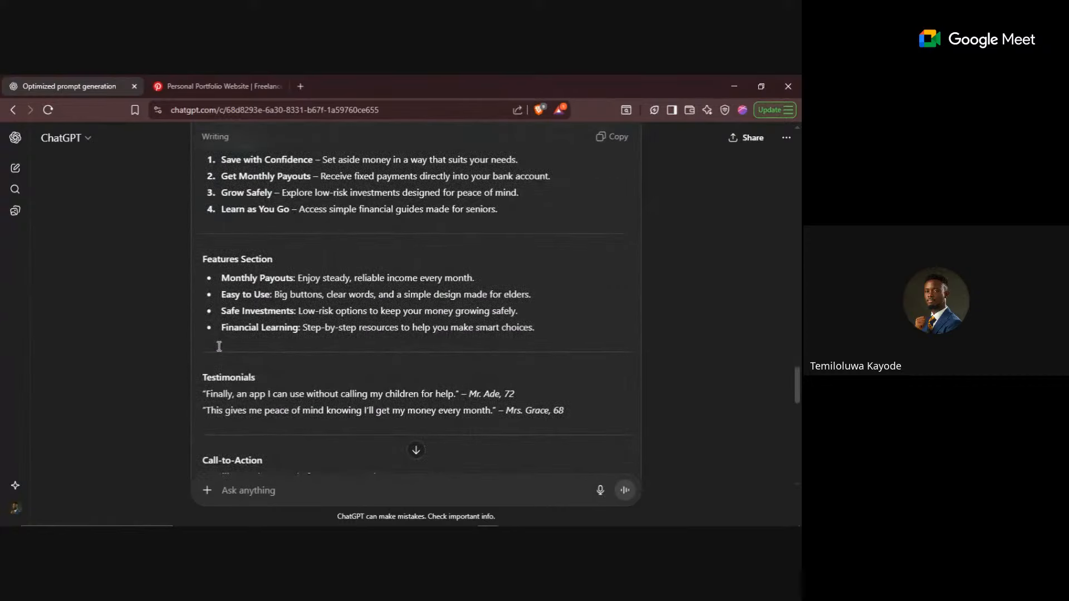
scroll(295, 331, "up", 2)
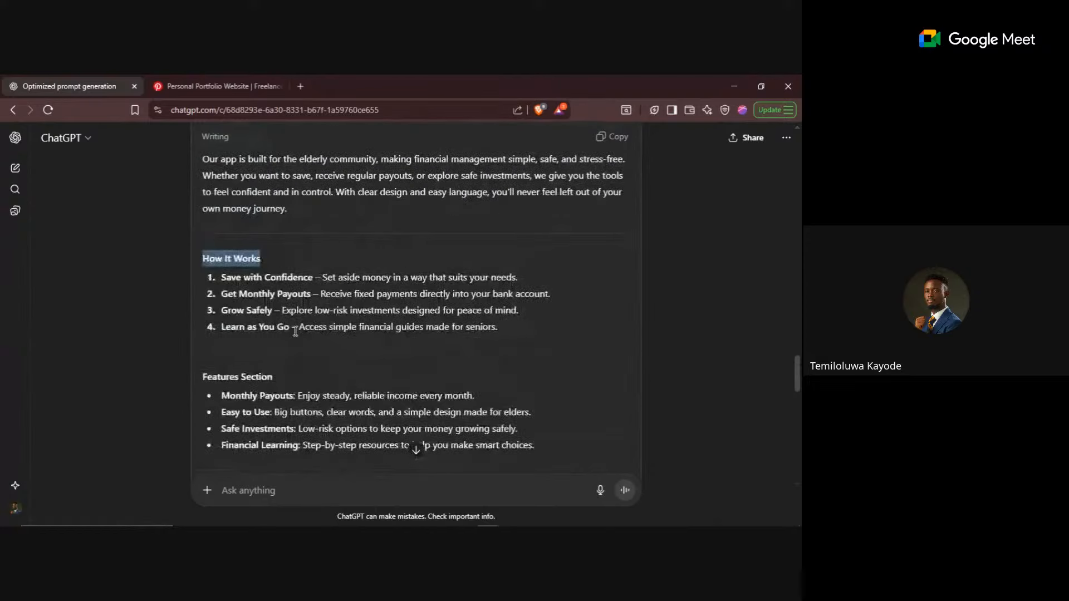
left_click_drag(221, 277, 313, 285)
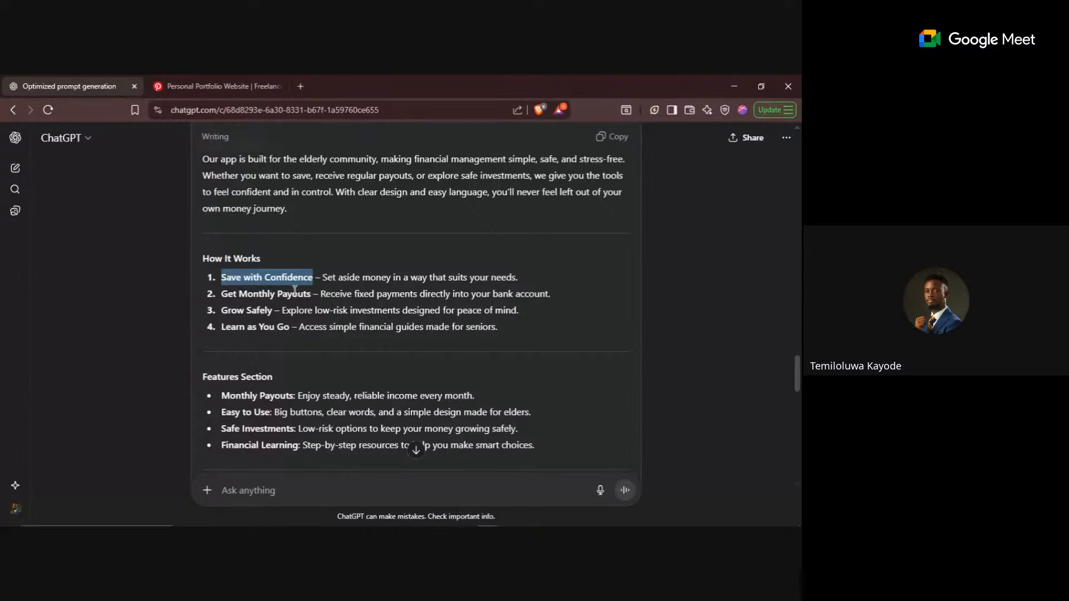
key("alt+Tab")
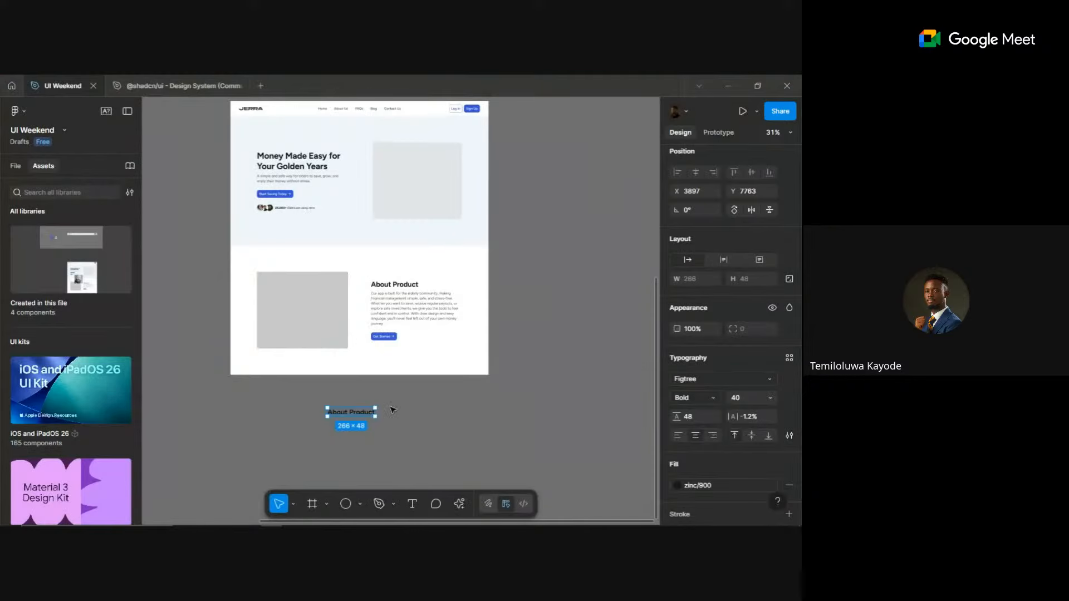
- Move the duplicated heading to about X 3520, Y 7743, beneath the About Product image placeholder
left_click_drag(359, 416, 292, 411)
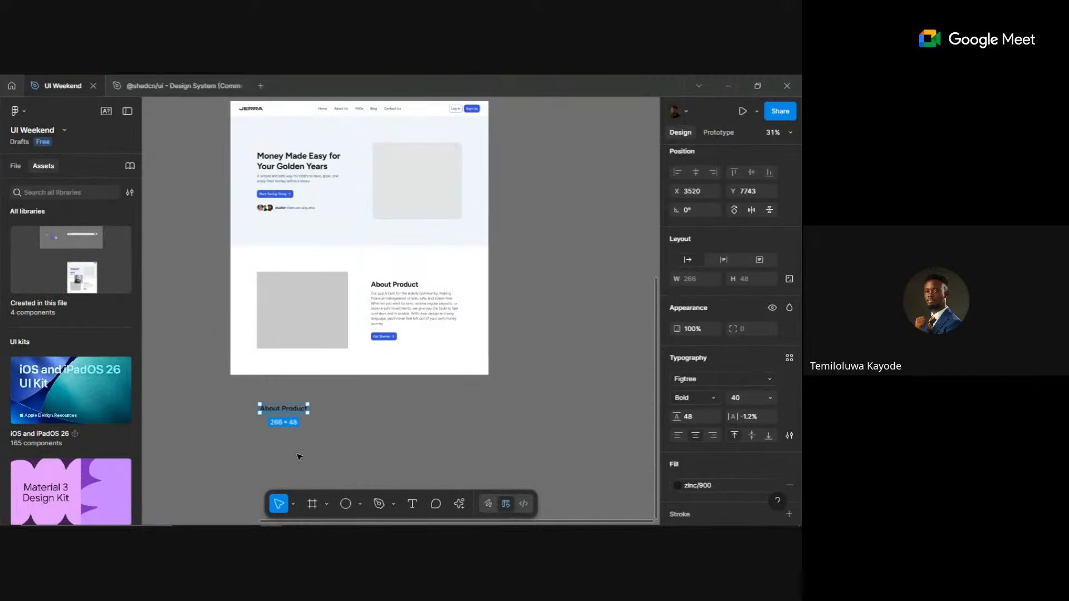
scroll(299, 454, "up", 5)
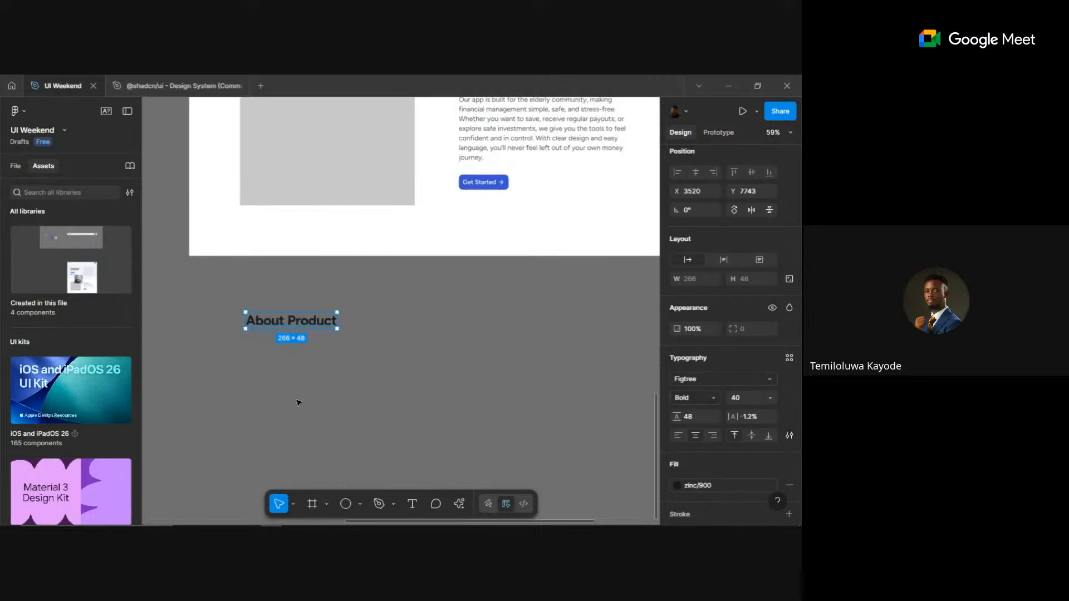
left_click(368, 406)
scroll(367, 406, "down", 3)
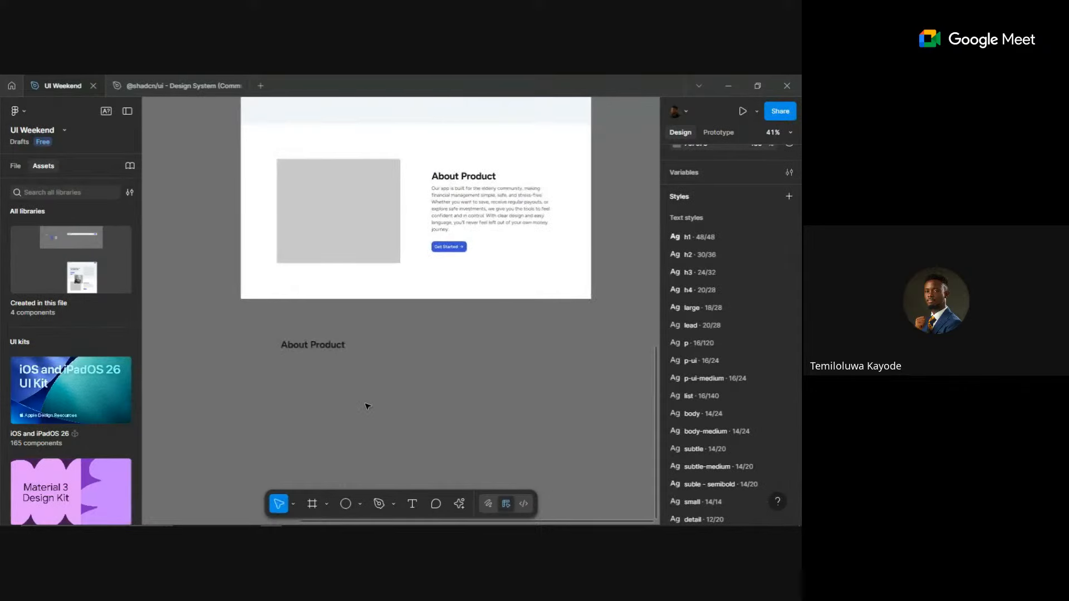
- Copy the step title "Save with Confidence" from the How It Works copy in ChatGPT and return to Figma
key("alt+Tab")
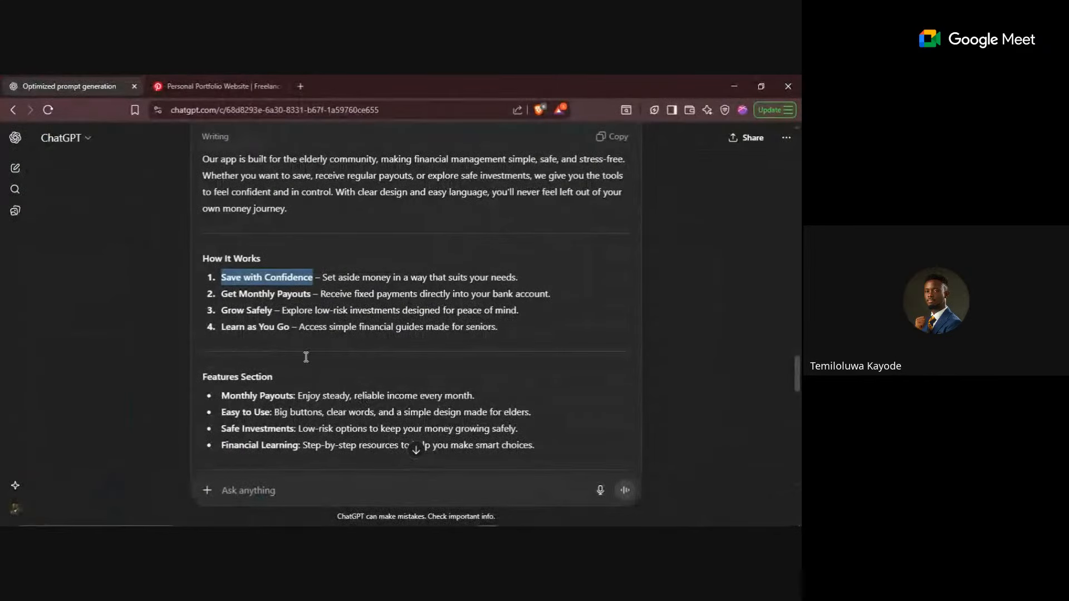
left_click(253, 277)
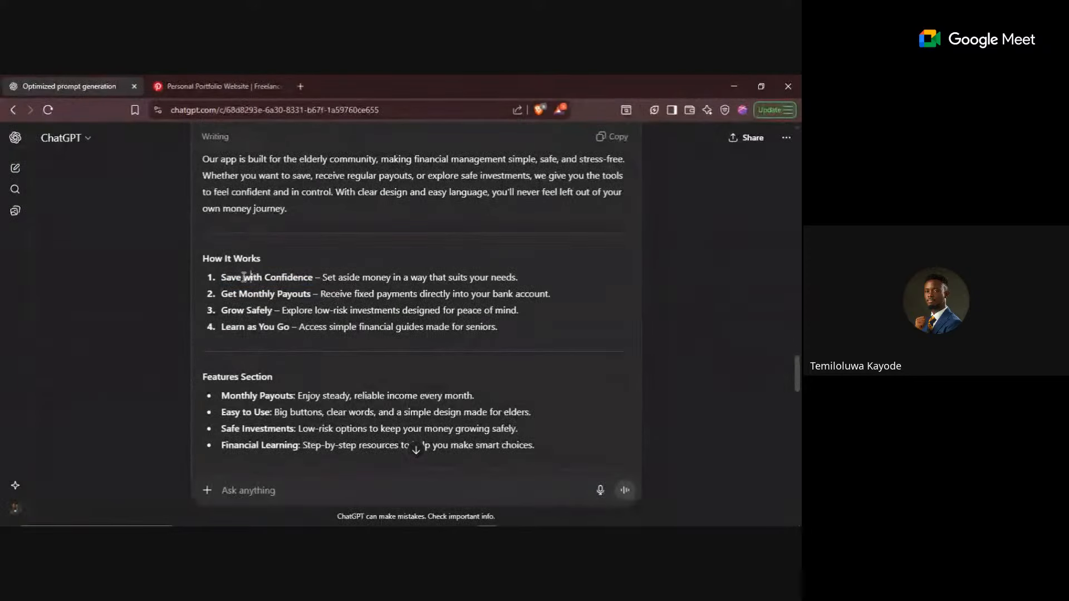
left_click_drag(222, 277, 314, 277)
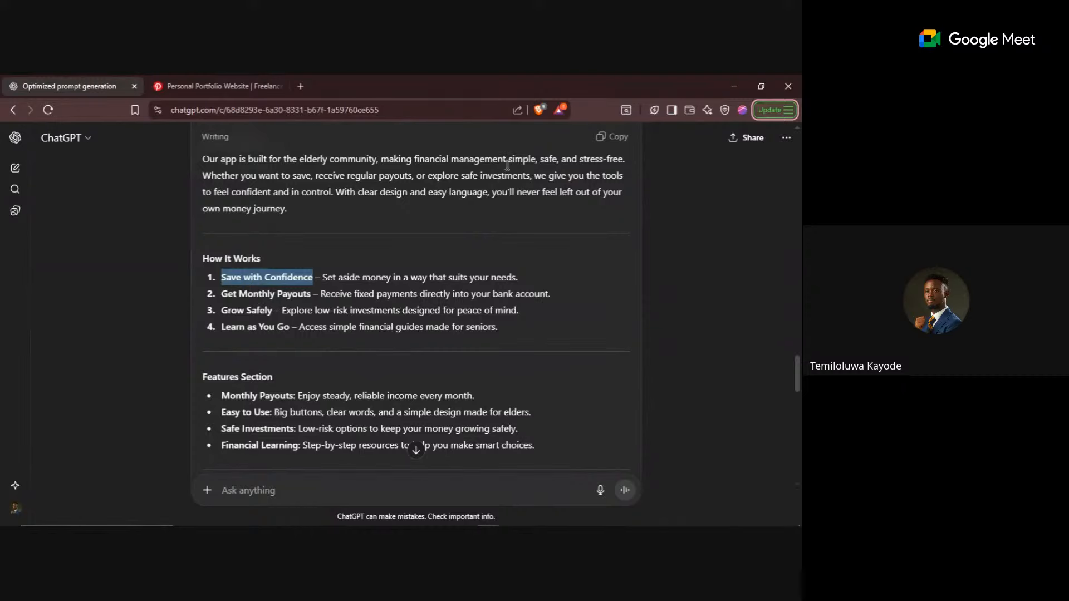
left_click(734, 86)
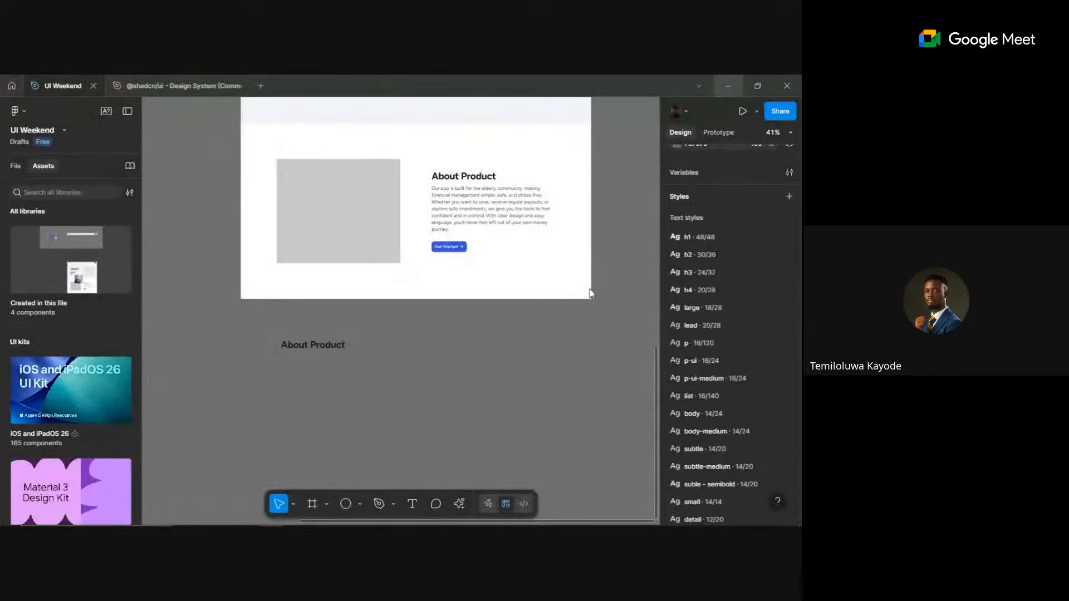
- Duplicate the About Product paragraph below the landing page frame, replace its text with "Save with Confidence", and set its resizing to auto width
left_click(495, 223)
left_click_drag(433, 383, 399, 427)
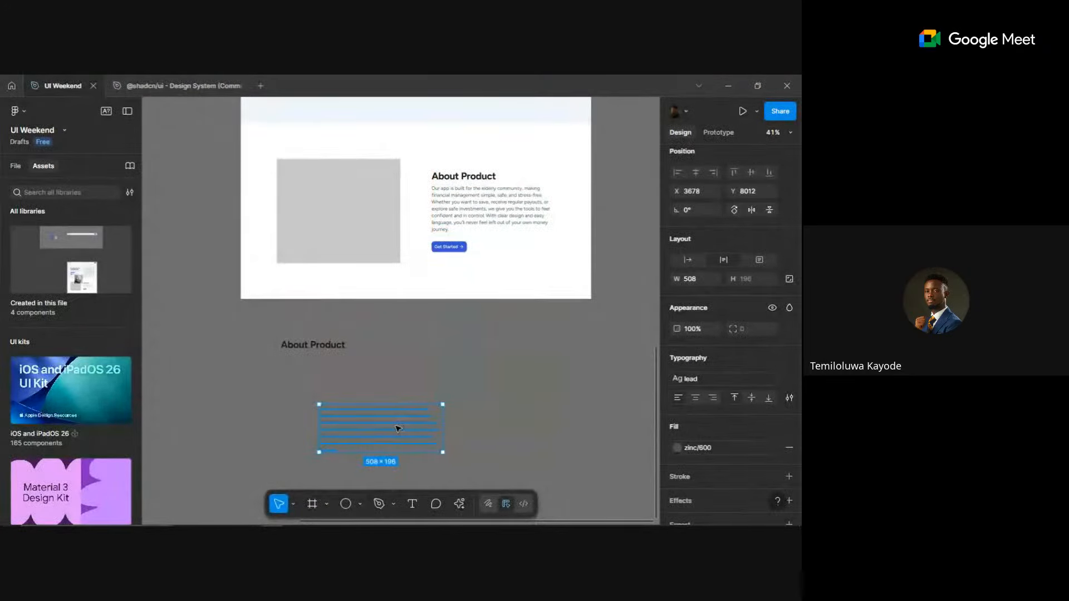
double_click(397, 427)
key("BackSpace")
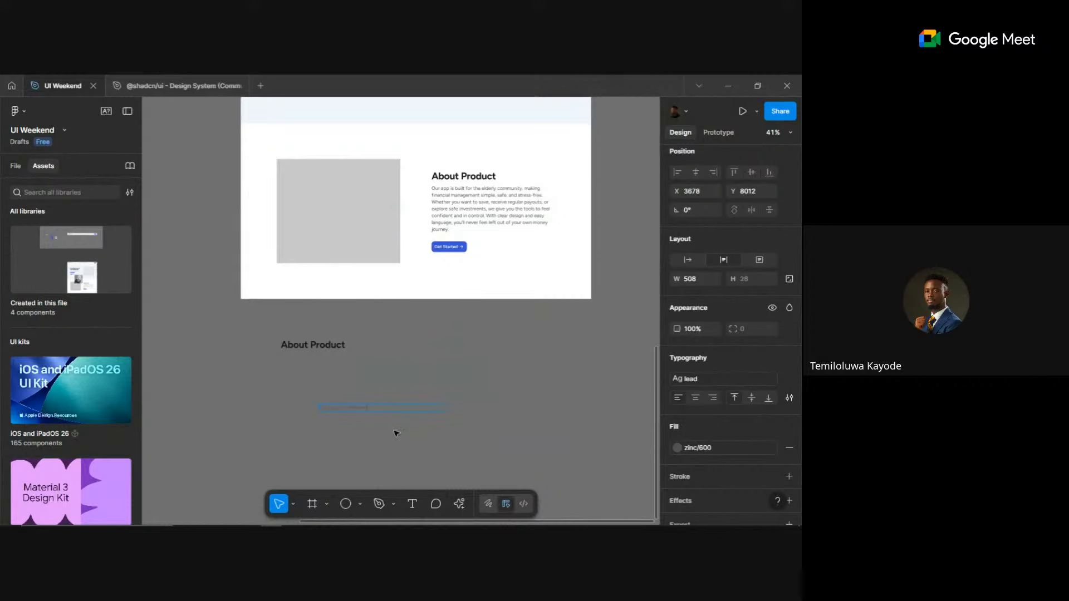
scroll(389, 444, "up", 5)
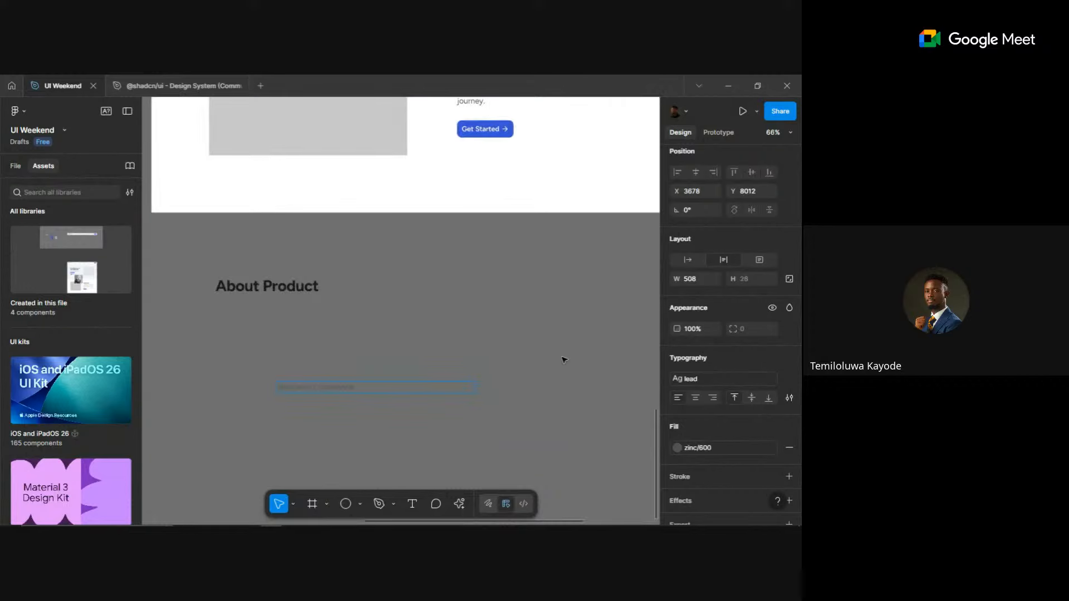
left_click(688, 260)
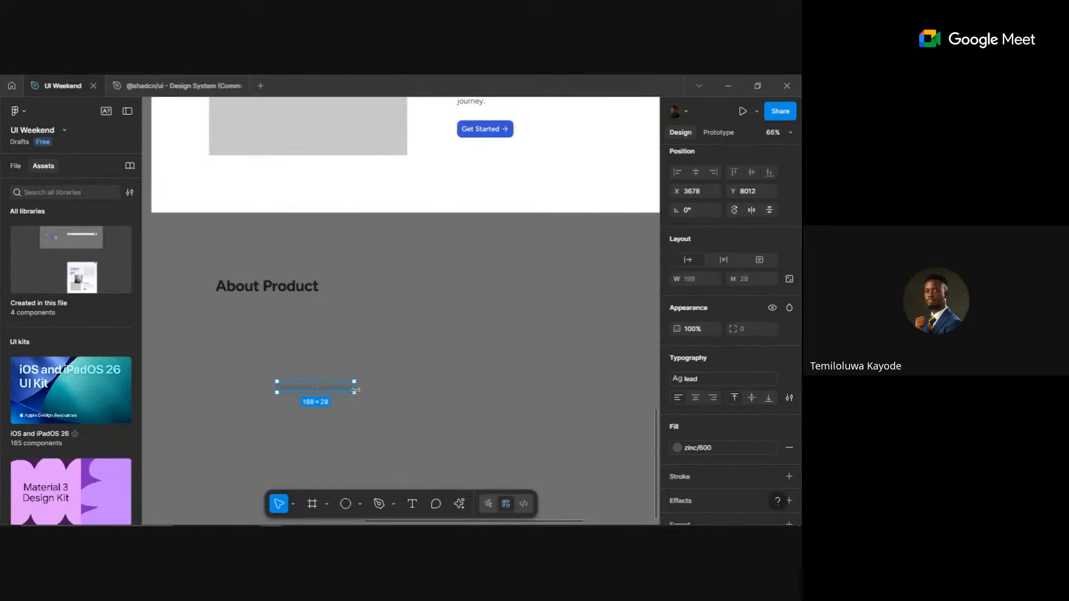
- Move the "Save with Confidence" text to about X 3520, Y 7907, beneath the duplicated heading, and apply the h3 text style
left_click_drag(319, 393, 258, 351)
left_click(697, 381)
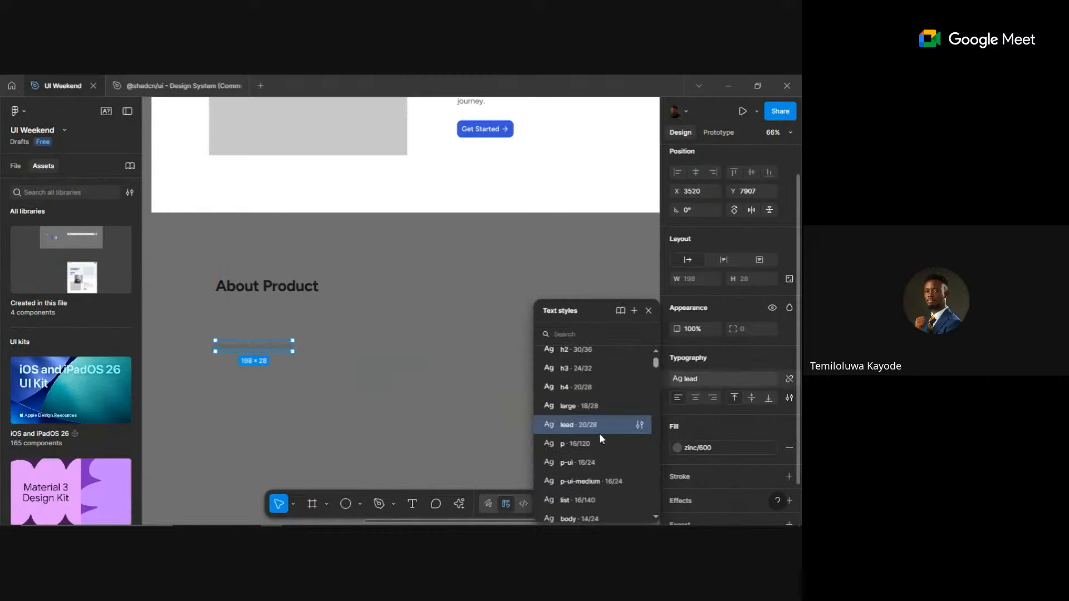
left_click(601, 399)
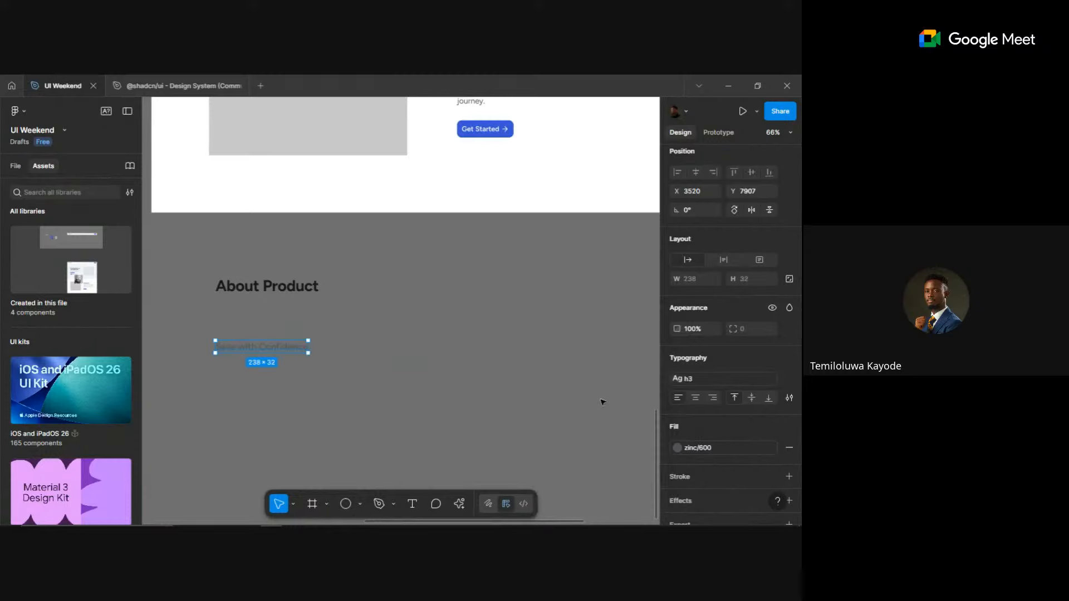
- Change the fill of the "Save with Confidence" text to zinc/900
scroll(247, 363, "up", 3, "ctrl")
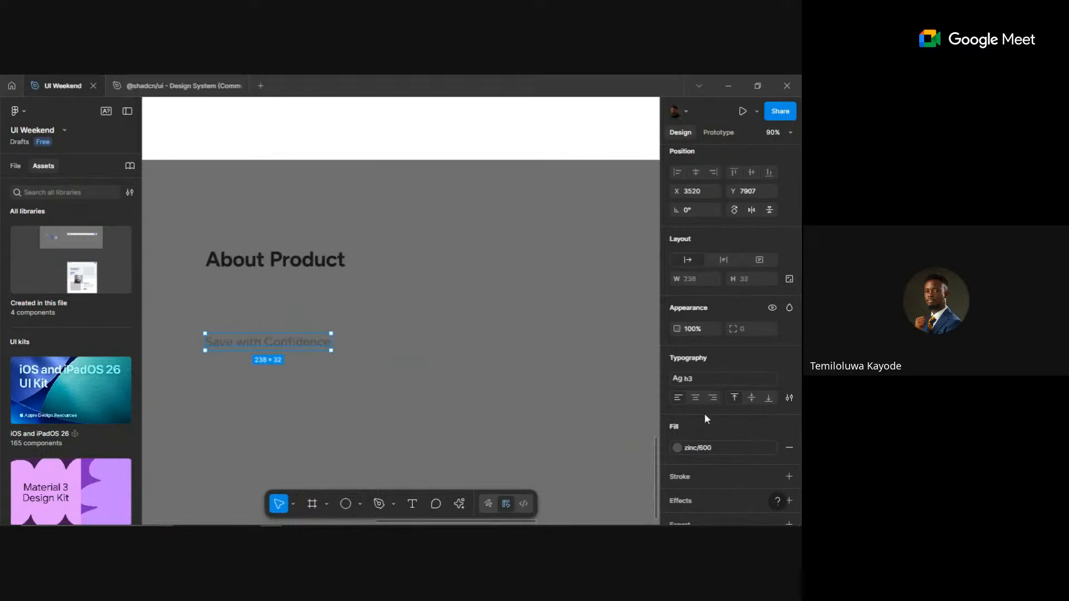
left_click(732, 444)
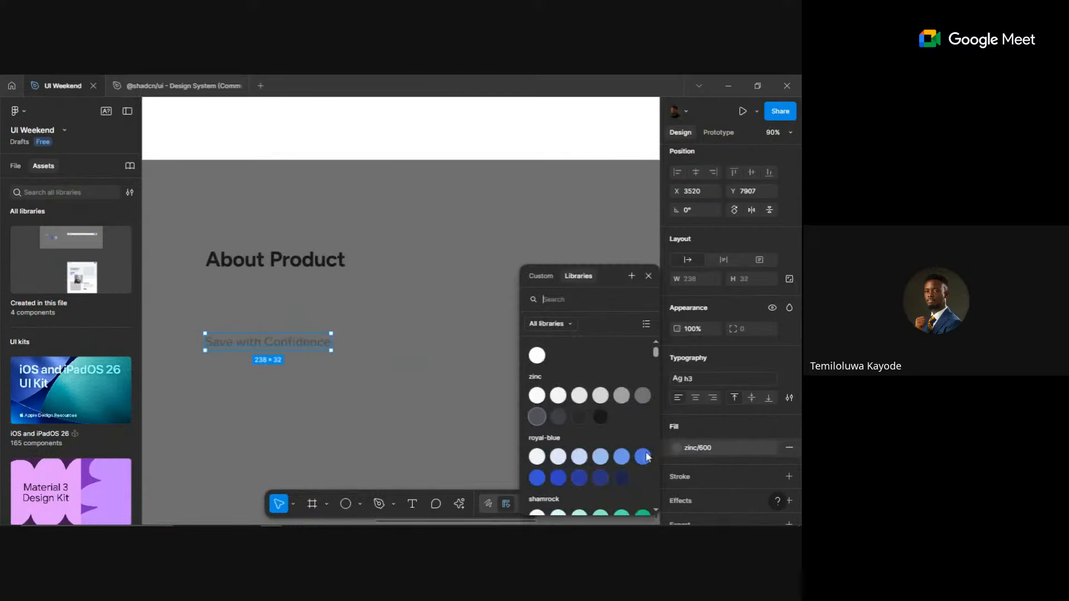
left_click(600, 417)
key("Escape")
- Draw a rectangle about 230 × 127 beside the "Save with Confidence" text and move the text beneath it, aligned to its left edge
key("o")
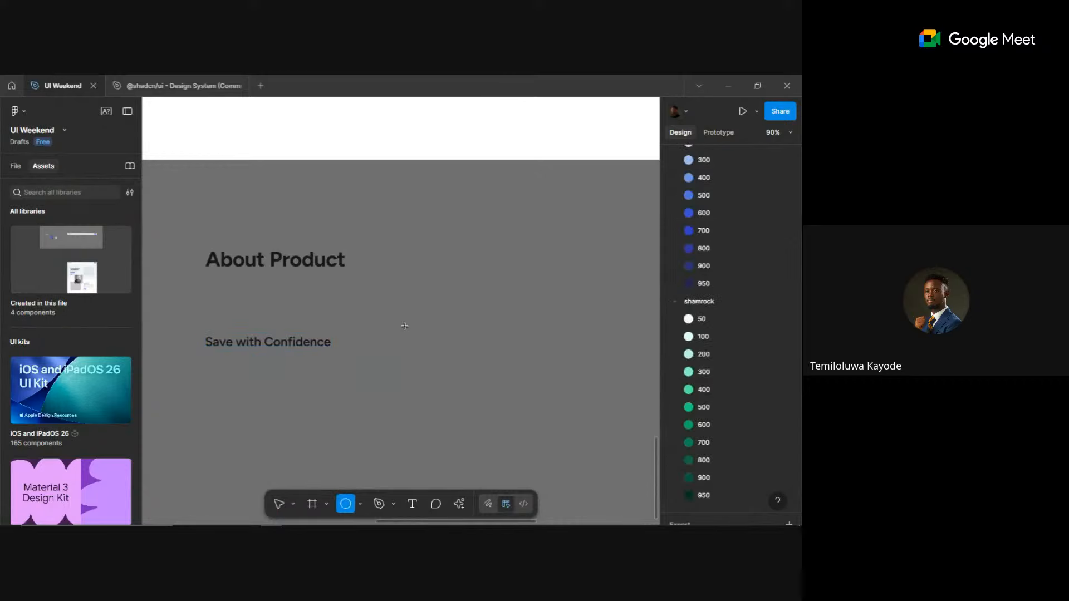
key("v")
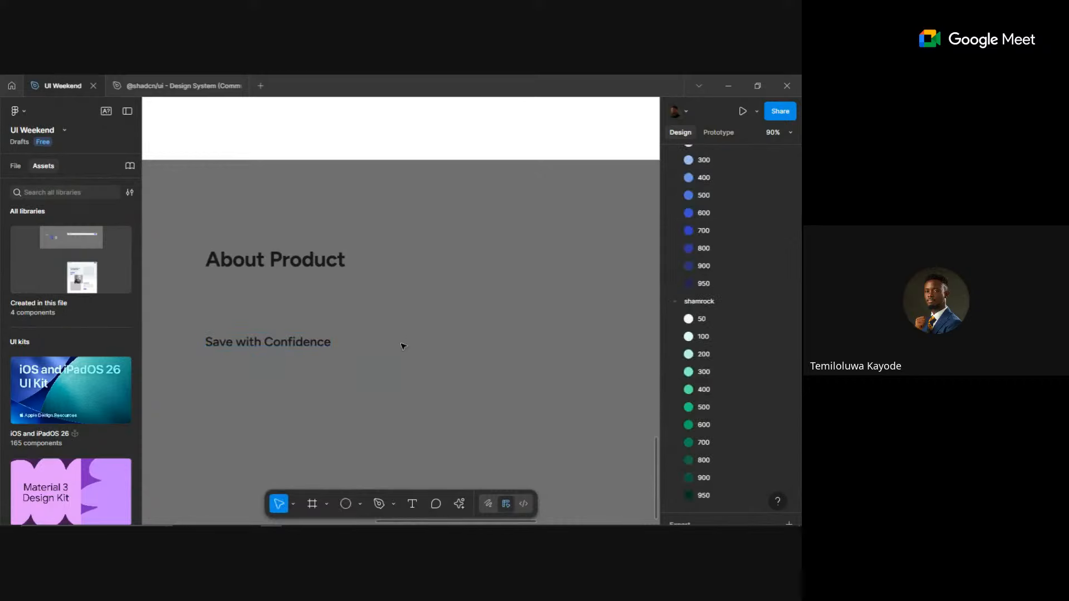
key("o")
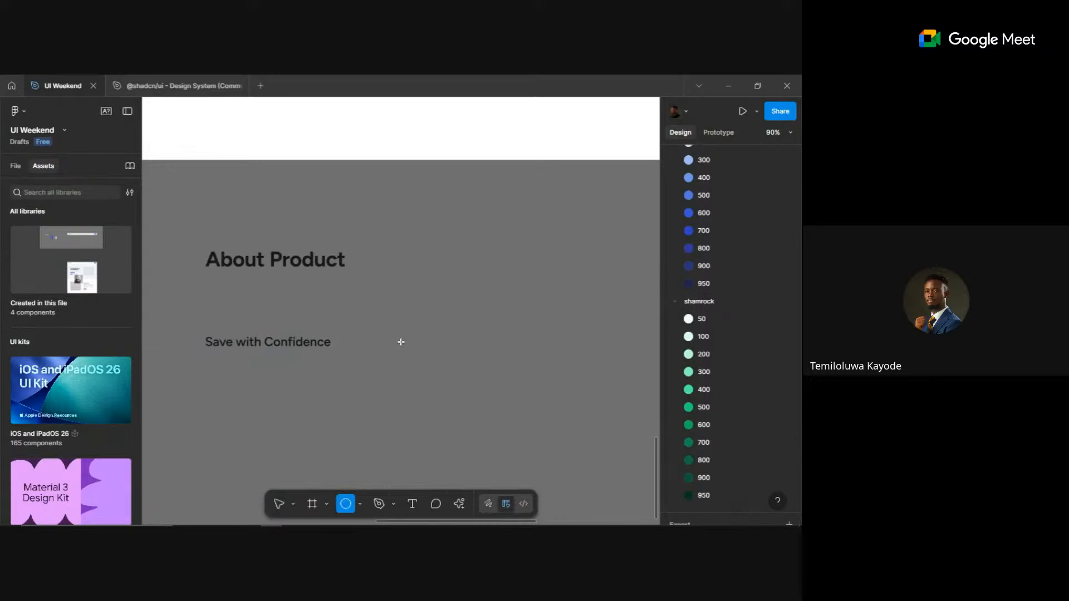
key("r")
mouse_move(364, 308)
left_mouse_down()
mouse_move(468, 344)
mouse_move(486, 375)
left_mouse_up()
mouse_move(256, 342)
left_mouse_down()
mouse_move(268, 394)
mouse_move(396, 420)
mouse_move(415, 413)
left_mouse_up()
- Round the rectangle's corners with a radius of 12
left_click(425, 336)
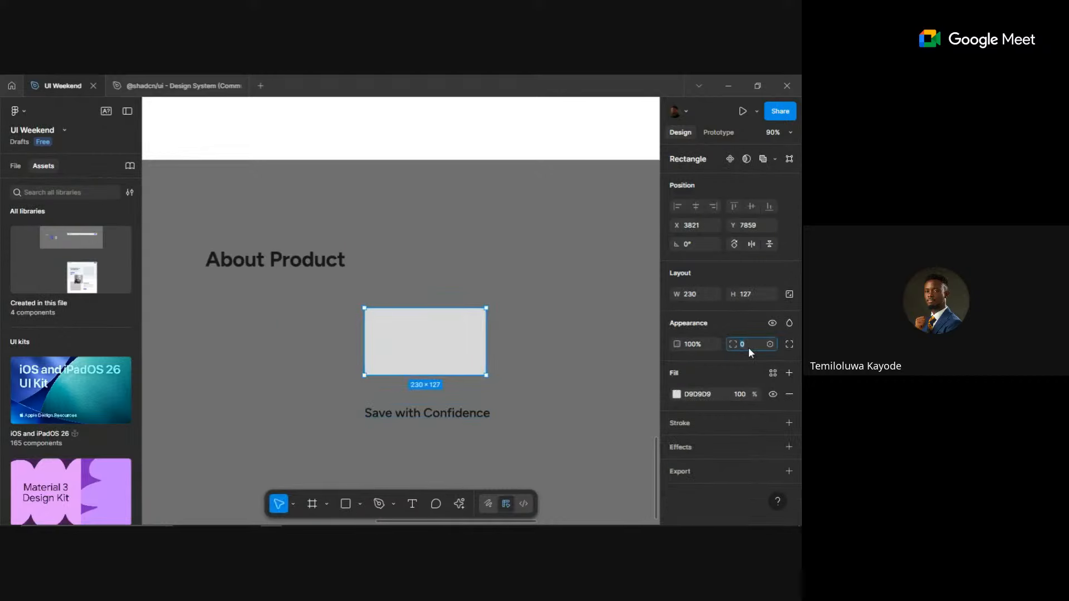
type("12")
key("Return")
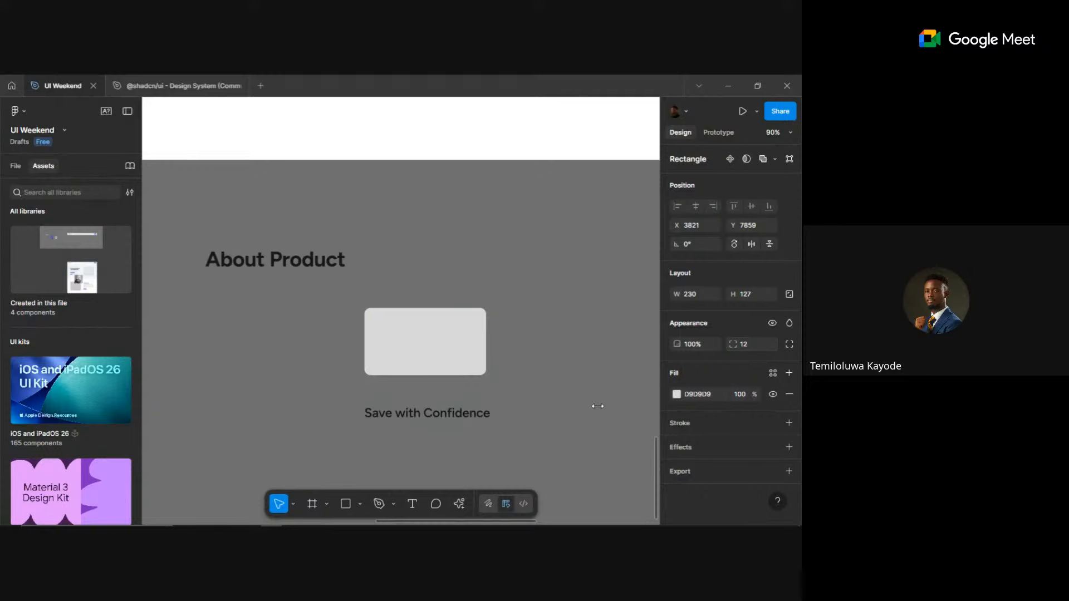
- Duplicate the "Save with Confidence" text beneath itself and copy "Set aside money in a way that suits your needs." from ChatGPT
mouse_move(444, 417)
left_mouse_down()
mouse_move(444, 400)
mouse_move(442, 426)
left_mouse_up()
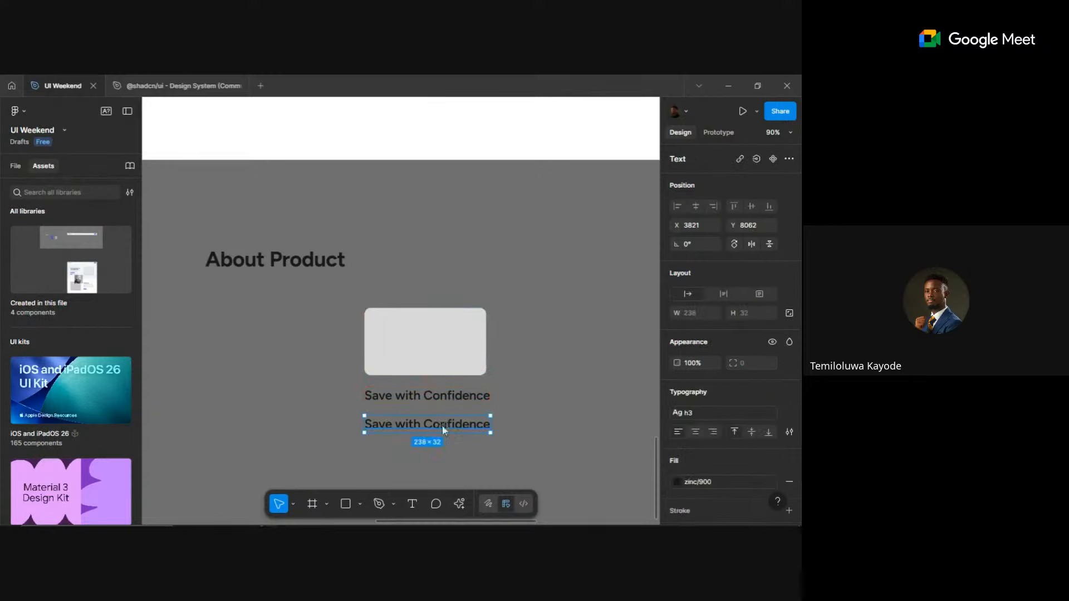
key("alt+Tab")
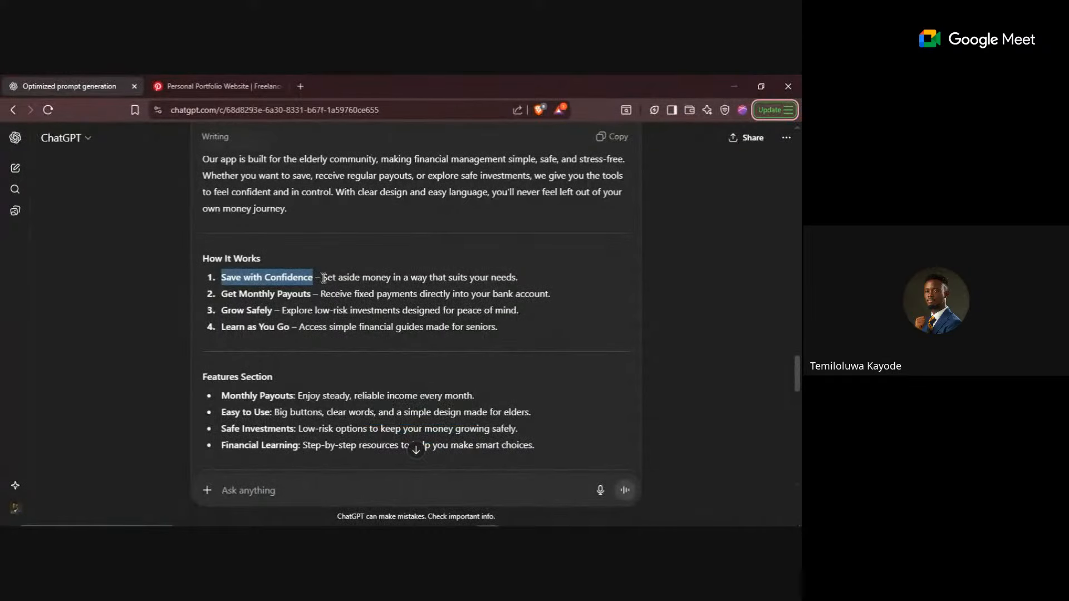
left_click_drag(323, 277, 522, 277)
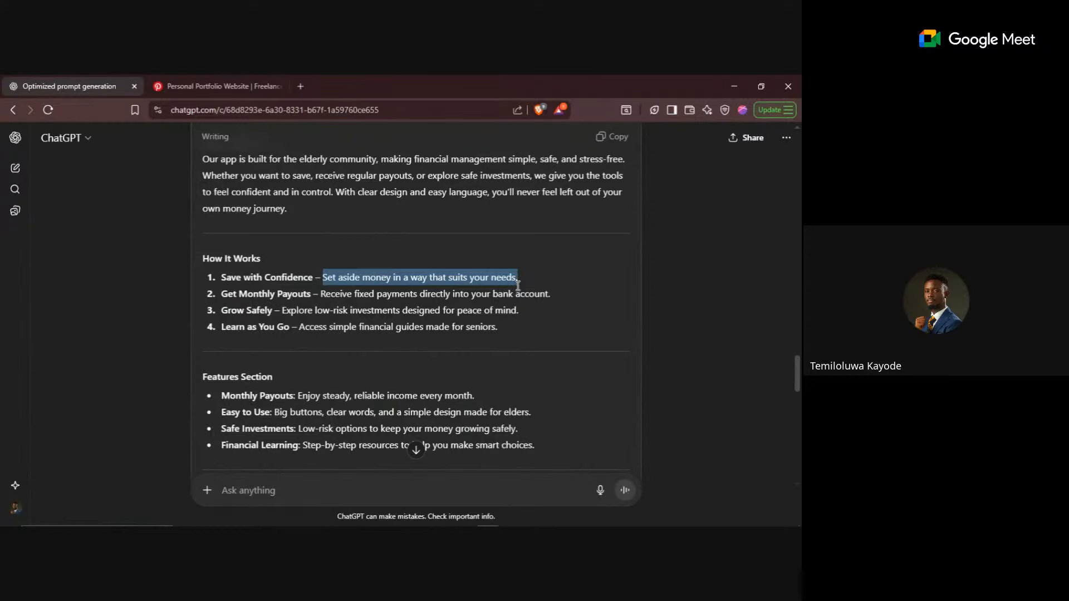
key("alt+Tab")
- Apply the p 16/120 text style to the lower copy of "Save with Confidence"
left_click(727, 415)
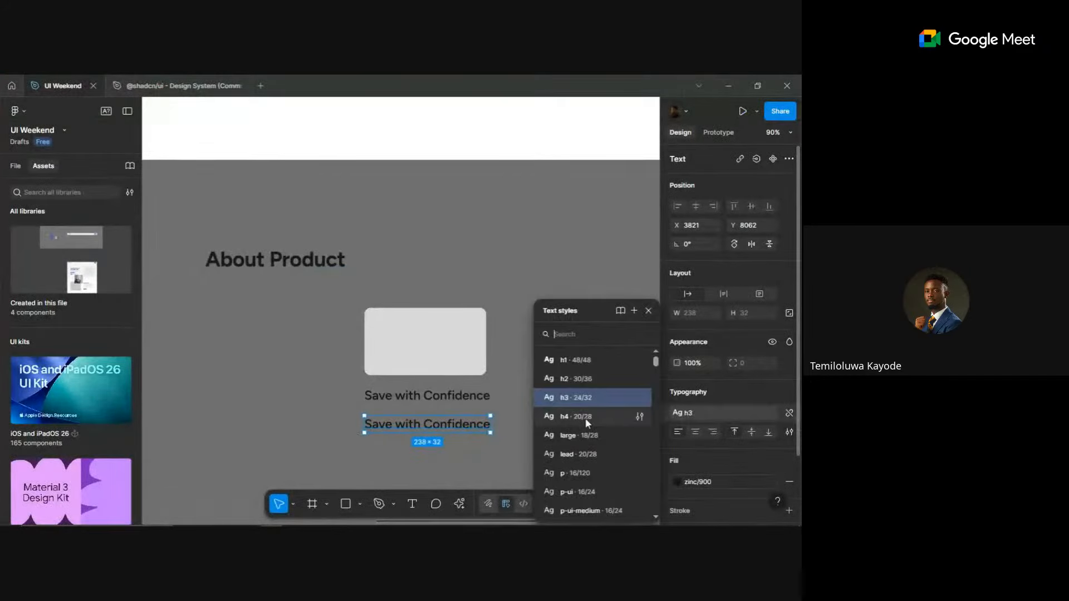
scroll(586, 418, "down", 1)
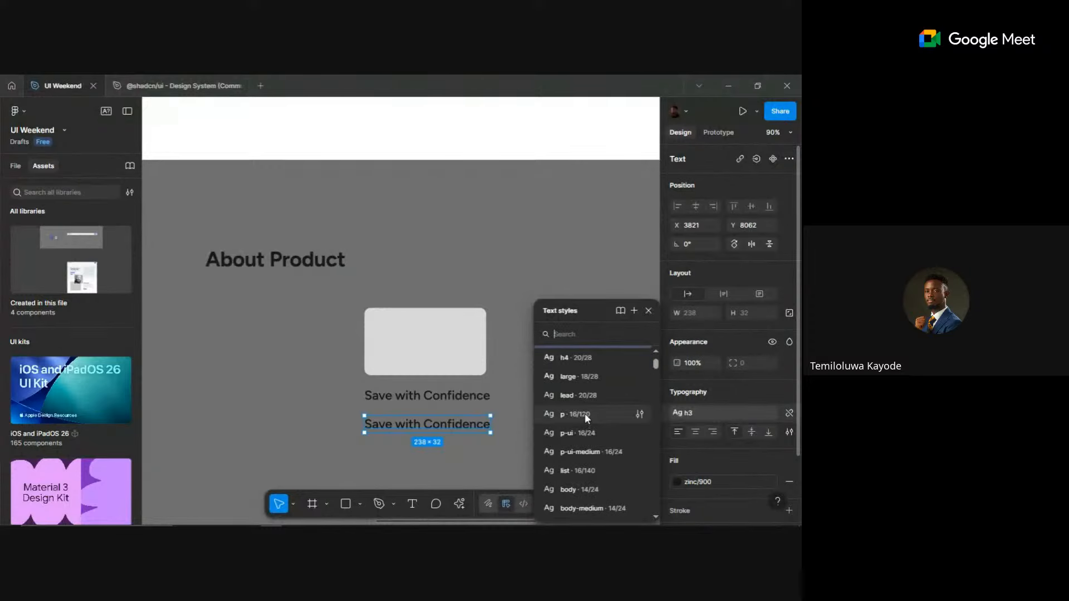
left_click(585, 413)
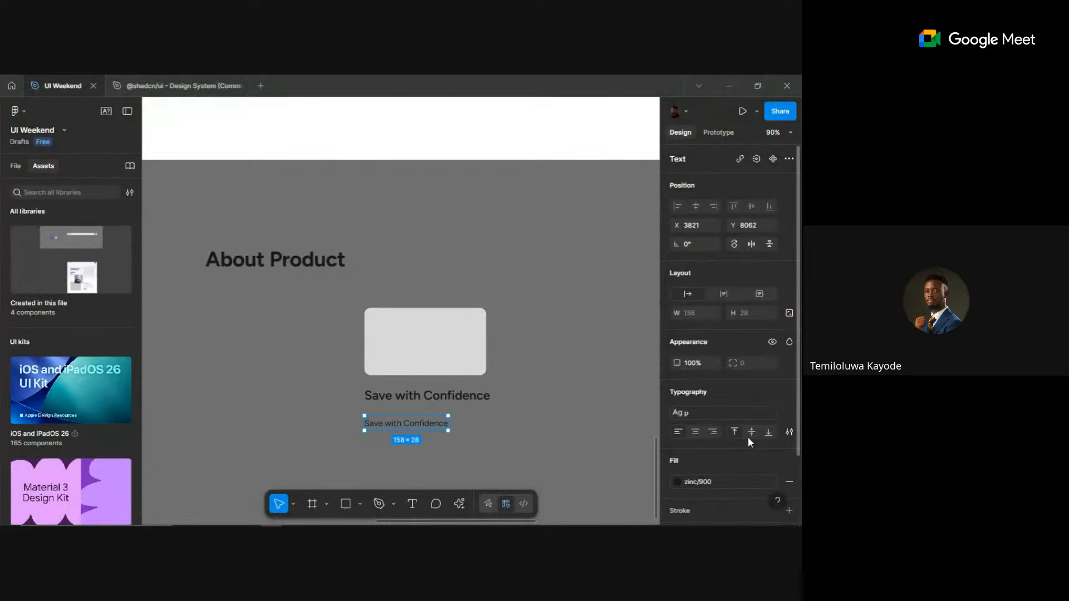
- Change the lower text's fill to zinc/600 and move it up to about Y 8046, closer to the title
scroll(740, 423, "down", 2)
left_click(707, 406)
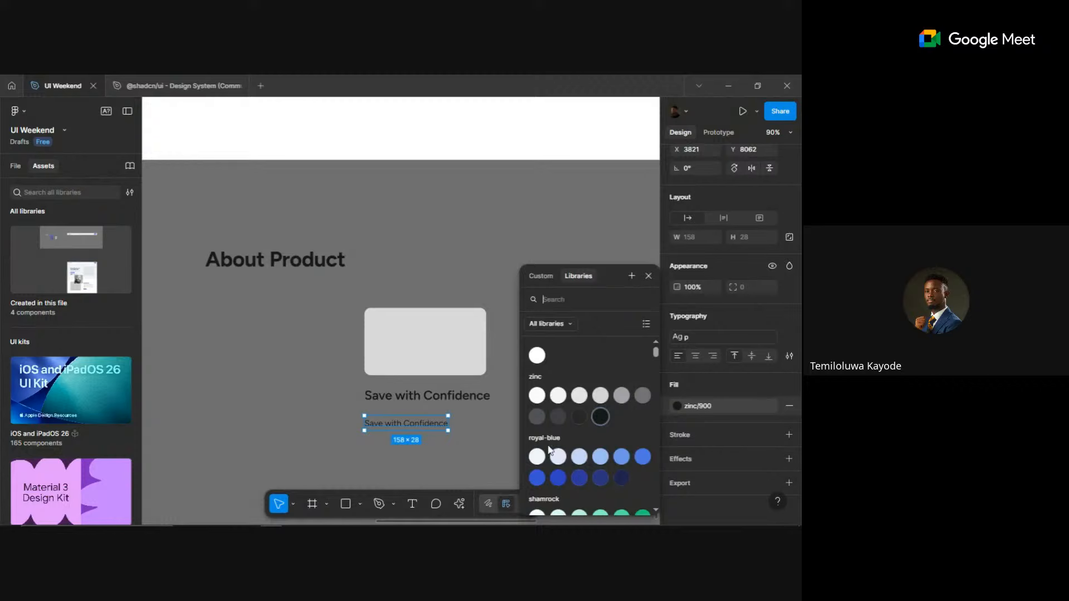
left_click(538, 419)
left_click_drag(384, 425, 383, 416)
- Lighten the page's background colour to AAAAAA
scroll(383, 416, "up", 1)
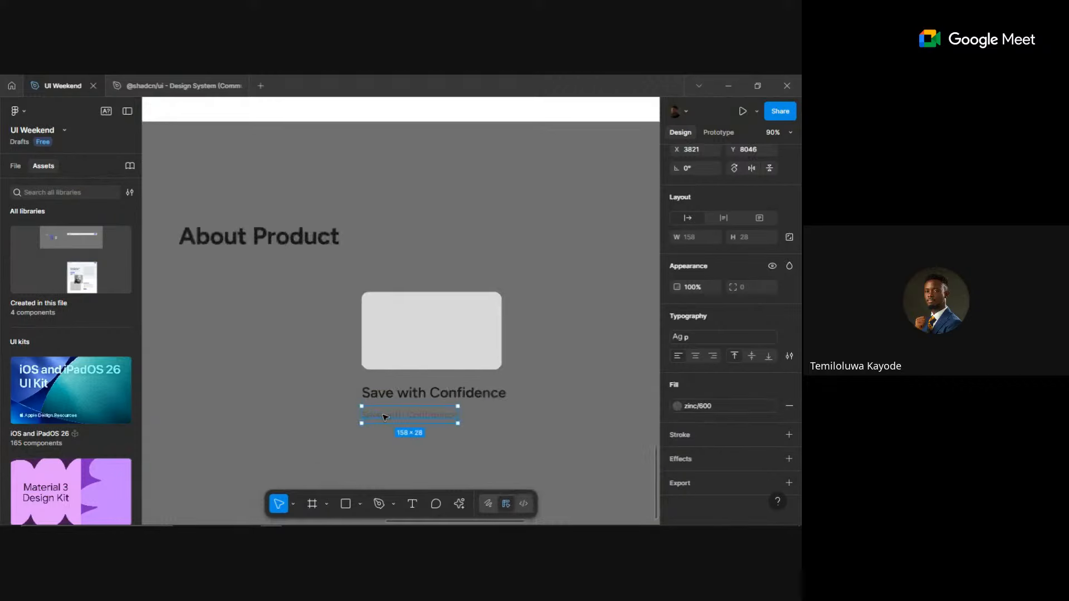
scroll(383, 416, "up", 5)
scroll(346, 418, "right", 2)
left_click(593, 270)
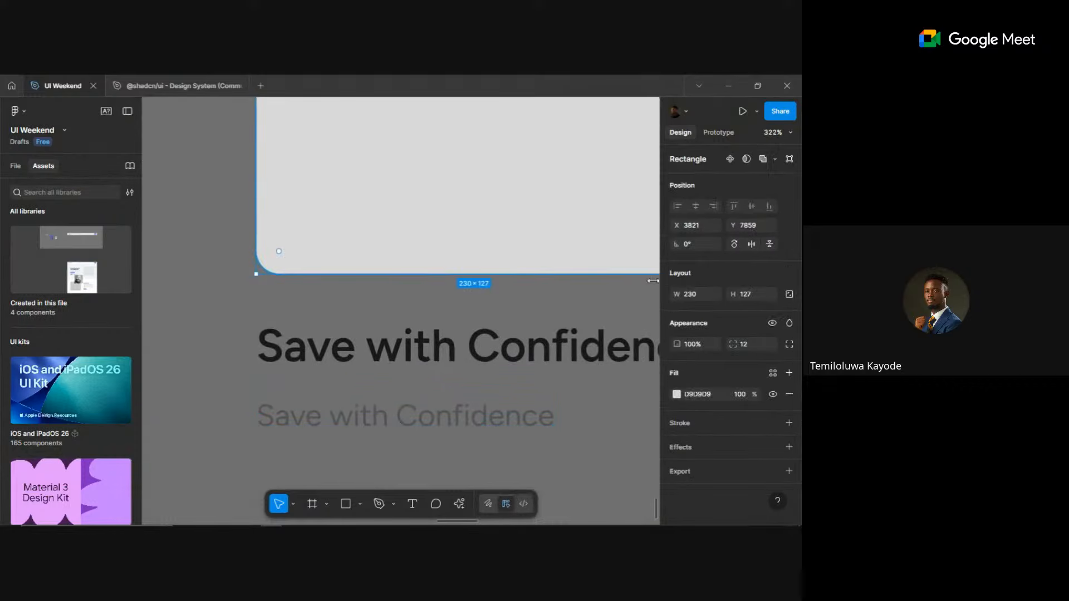
left_click(560, 306)
left_click(677, 178)
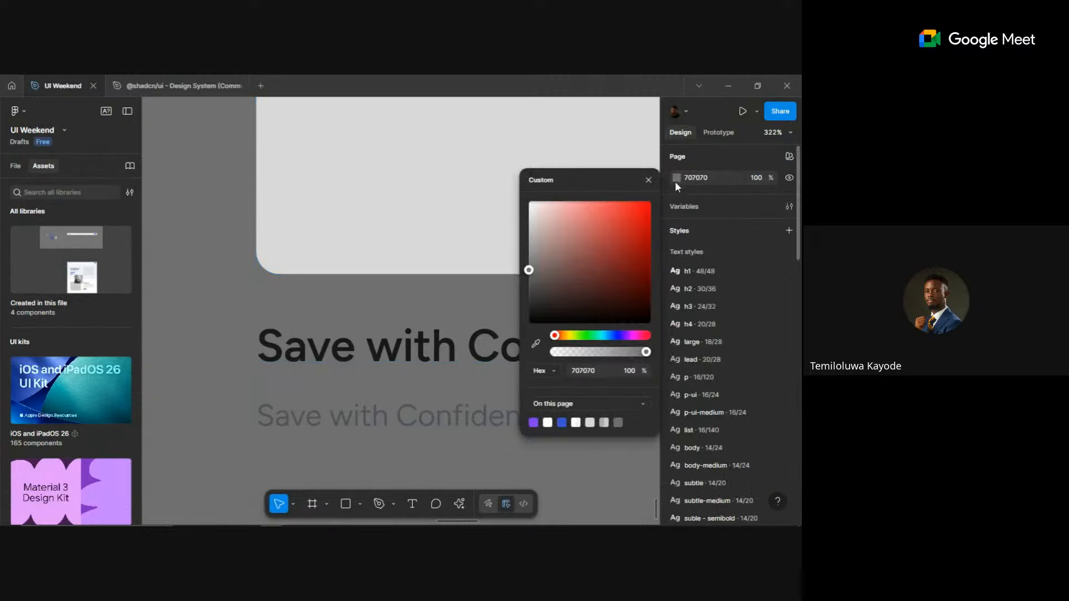
left_click_drag(541, 259, 485, 244)
- Replace the lower text with the copied sentence "Set aside money in a way that suits your needs."
left_click_drag(427, 370, 313, 312)
double_click(301, 358)
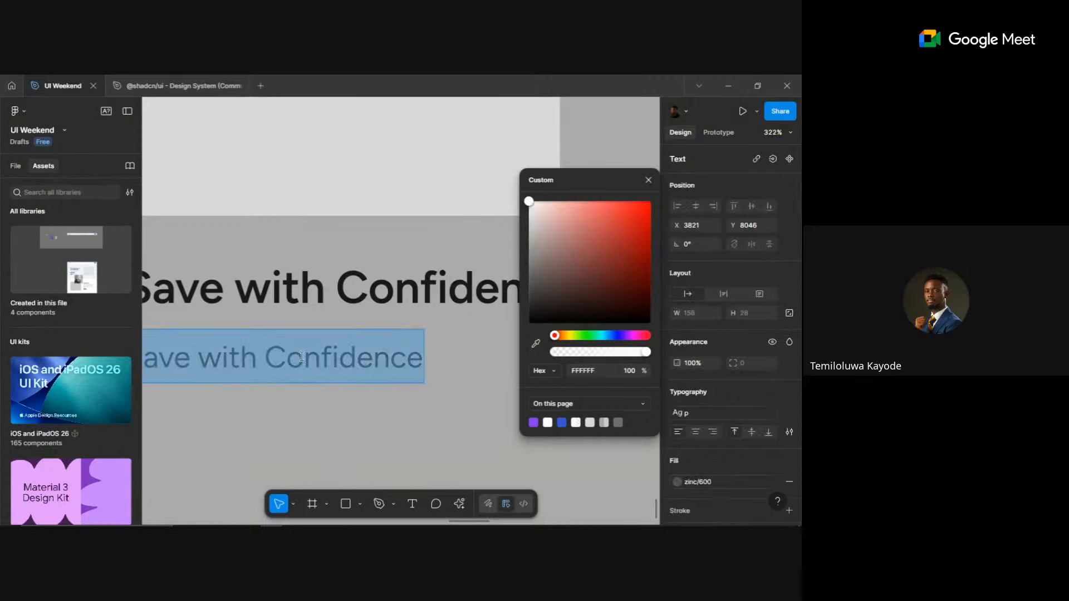
key("ctrl+v")
key("Escape")
scroll(425, 470, "down", 3)
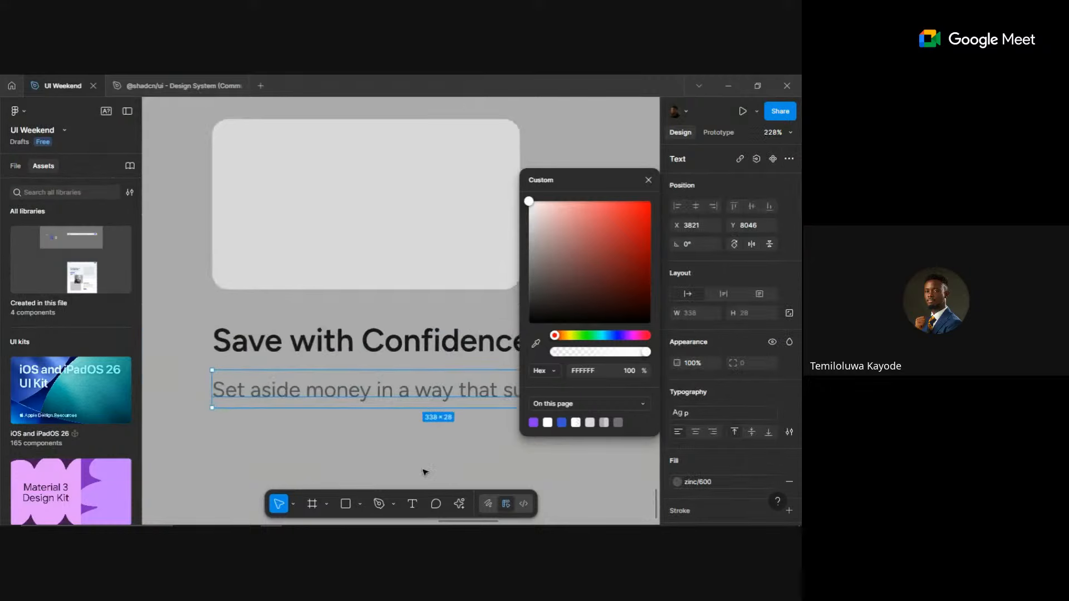
left_click(438, 453)
- Narrow the description's text box to about 249 wide so the sentence wraps onto two lines
scroll(446, 449, "down", 2)
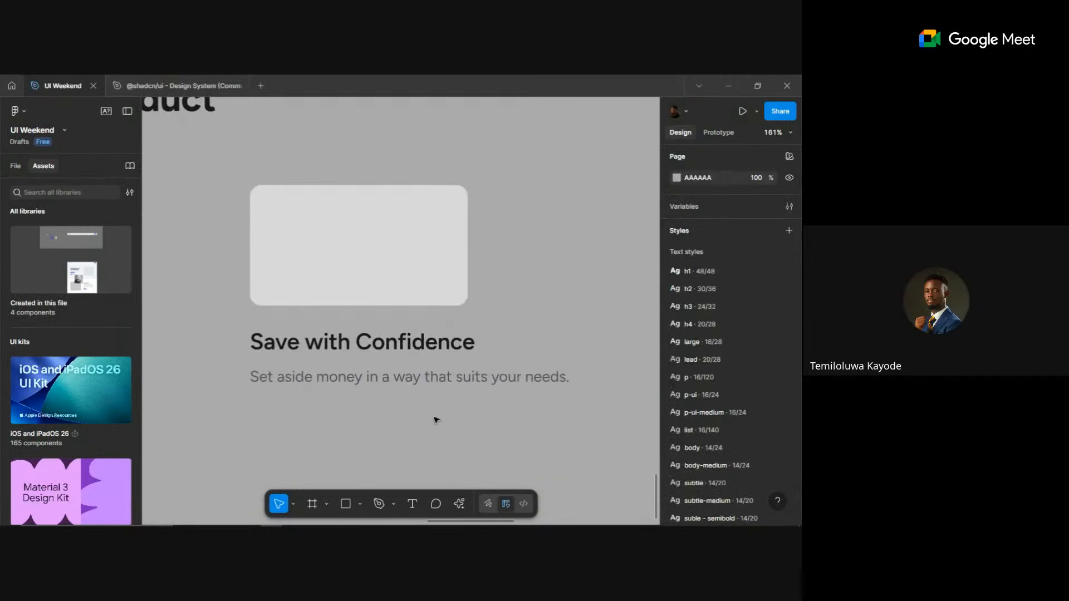
left_click(475, 382)
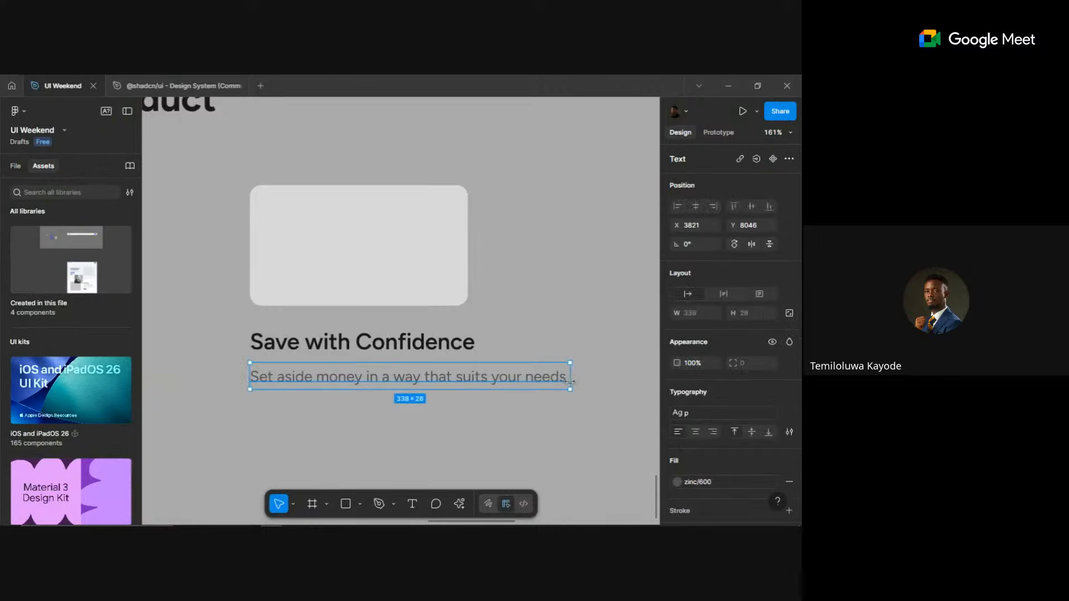
left_click_drag(569, 382, 487, 382)
key("Escape")
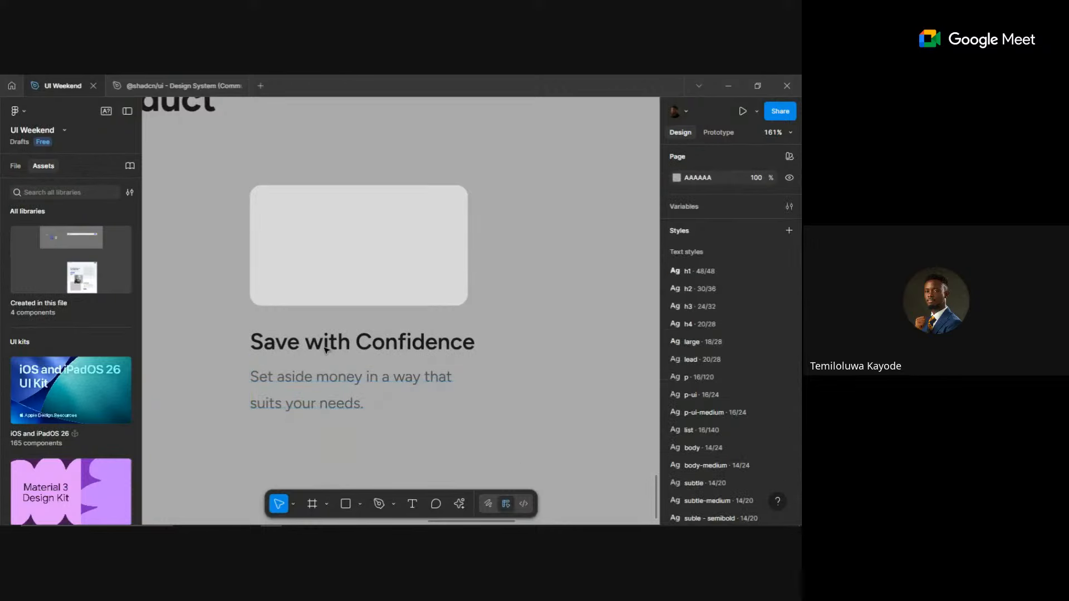
- Wrap the "Save with Confidence" title and its description in a vertical auto layout frame and move it to about Y 8014
left_click_drag(320, 342, 521, 454)
key("shift+a")
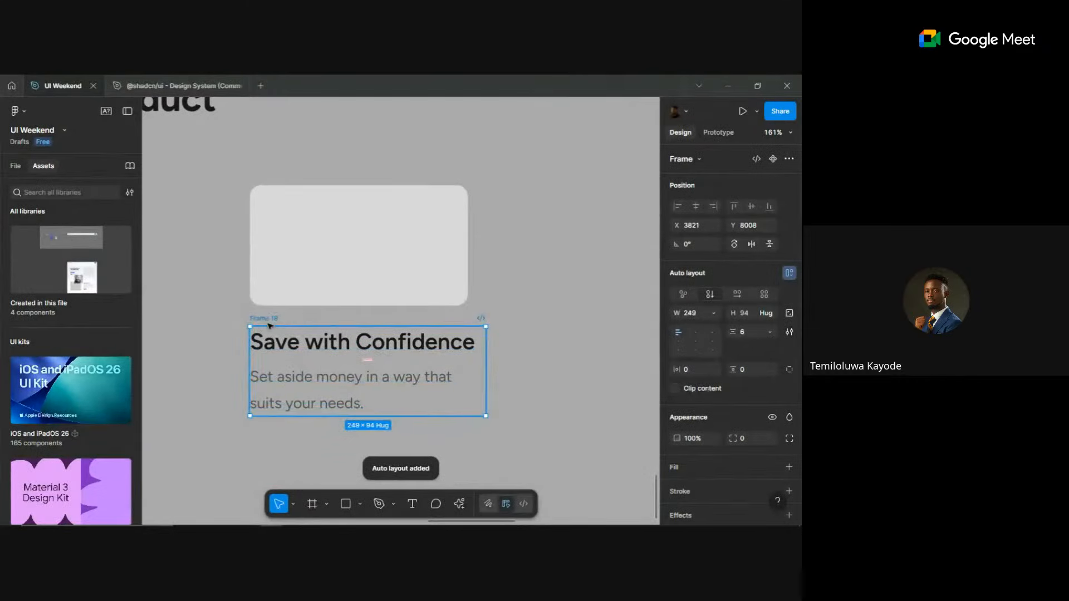
left_click_drag(268, 322, 269, 328)
- Set the auto layout frame's vertical gap to 4 and select the description text inside it
left_click(753, 333)
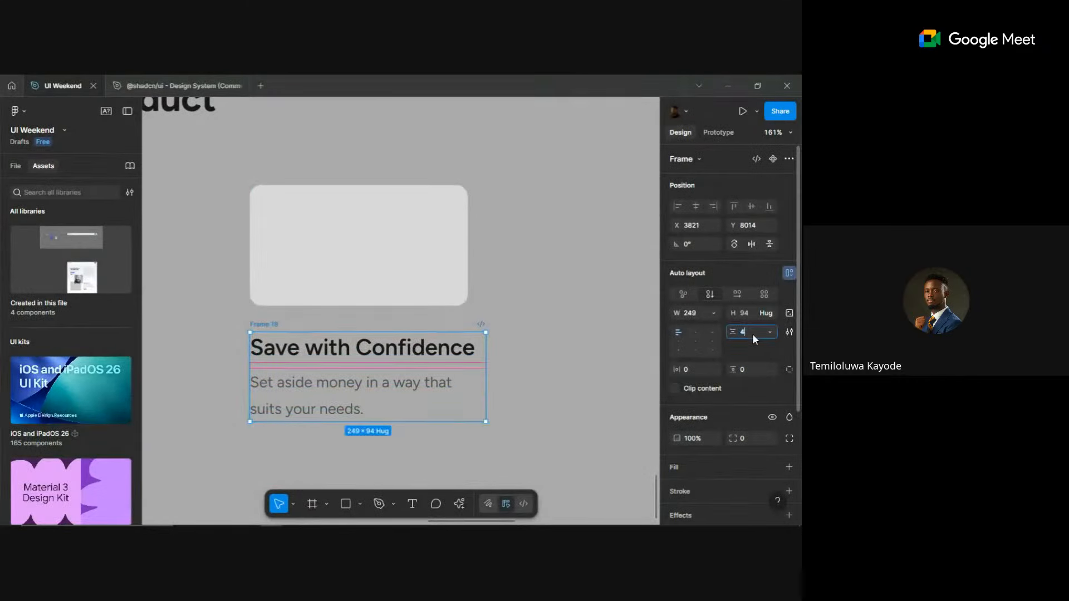
type("4")
key("Return")
double_click(356, 413)
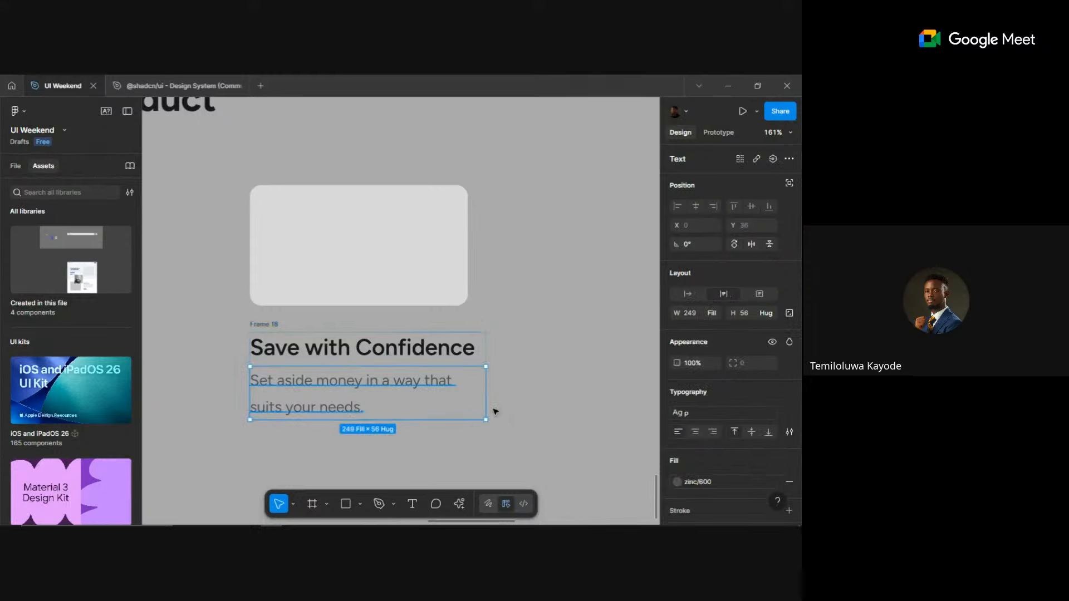
- Edit the "p" text style used by the description, setting its line height to 140%
left_click(698, 412)
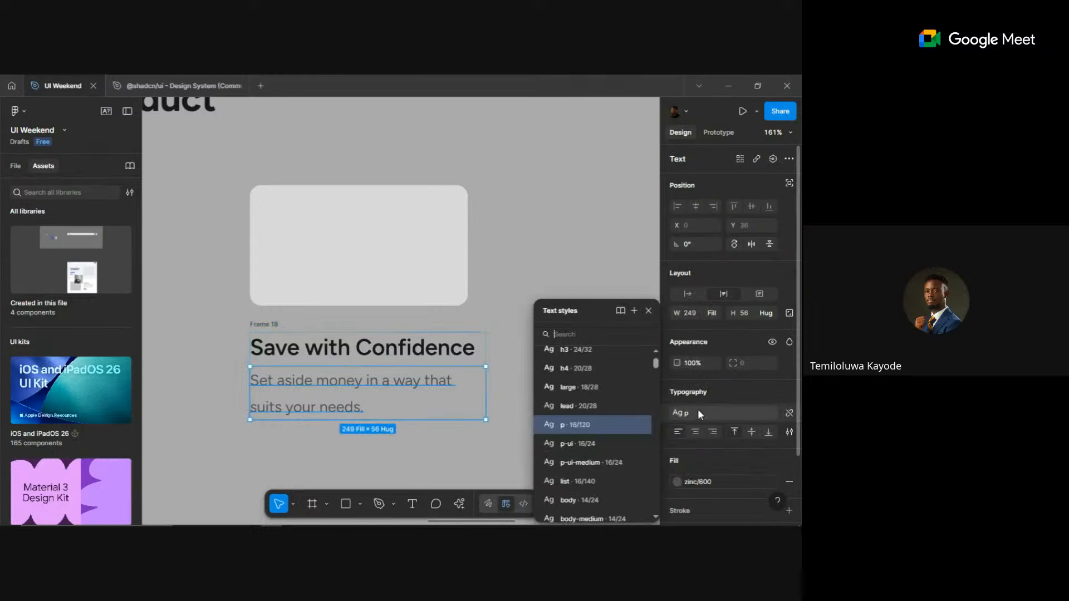
left_click(641, 425)
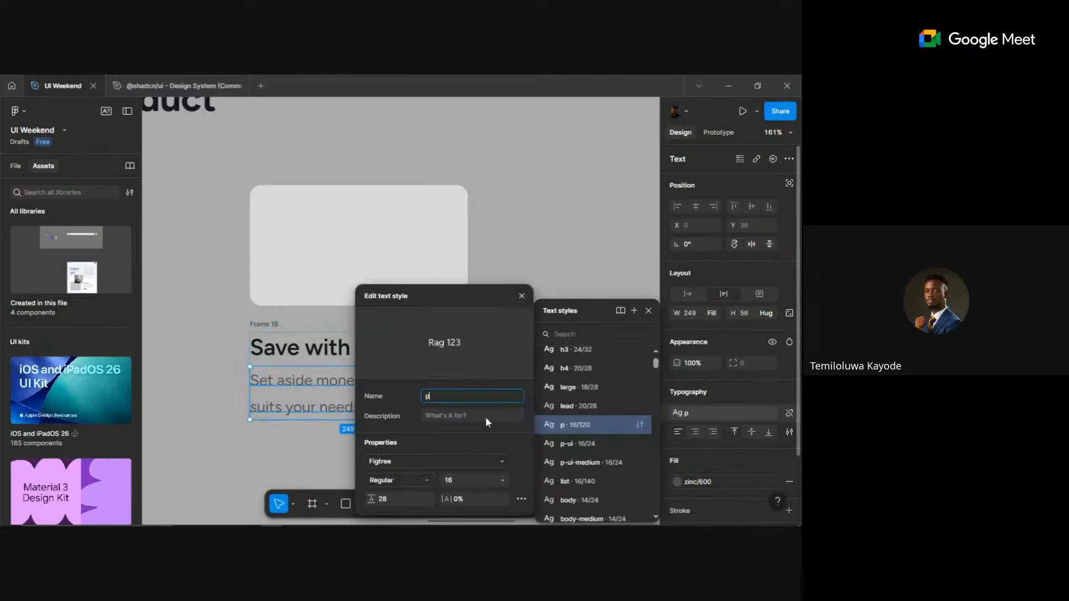
left_click(387, 499)
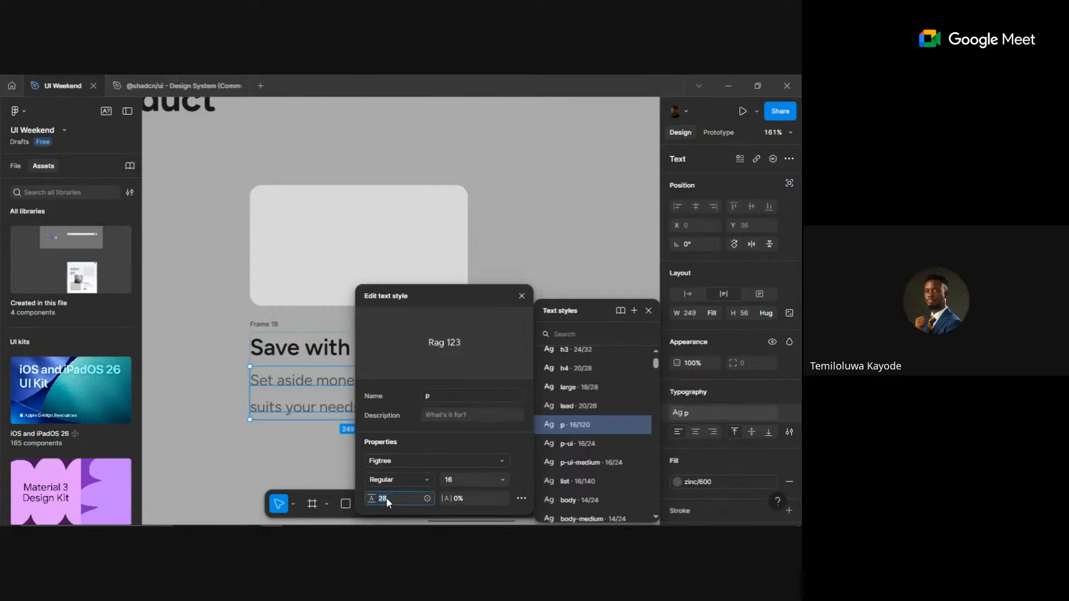
type("140%")
key("Return")
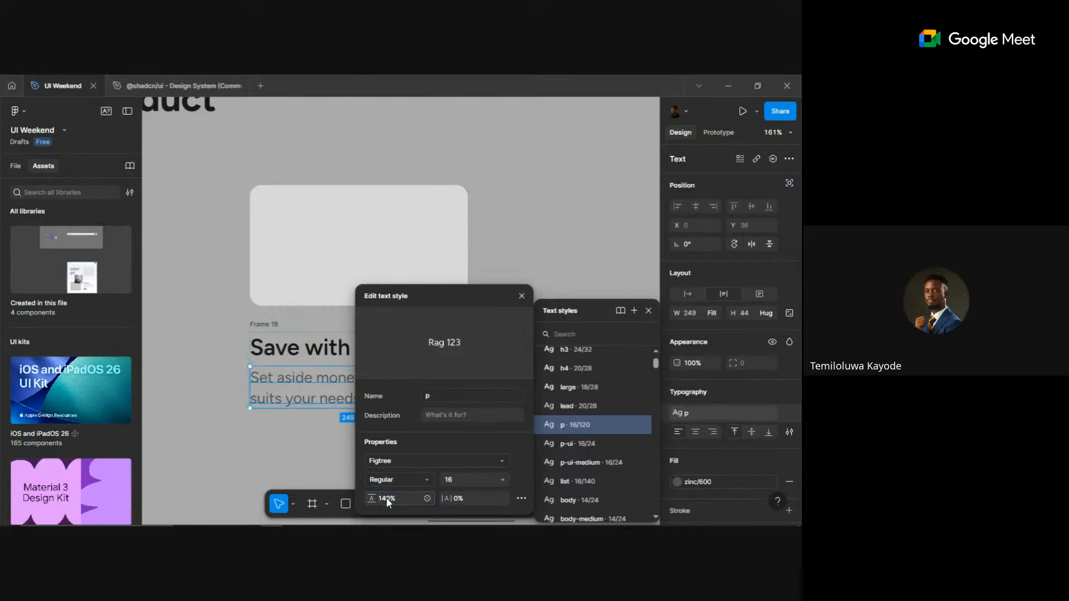
left_click(251, 467)
- Check the line height in the description's text style and the text style applied to the "Save with Confidence" title
left_click(297, 382)
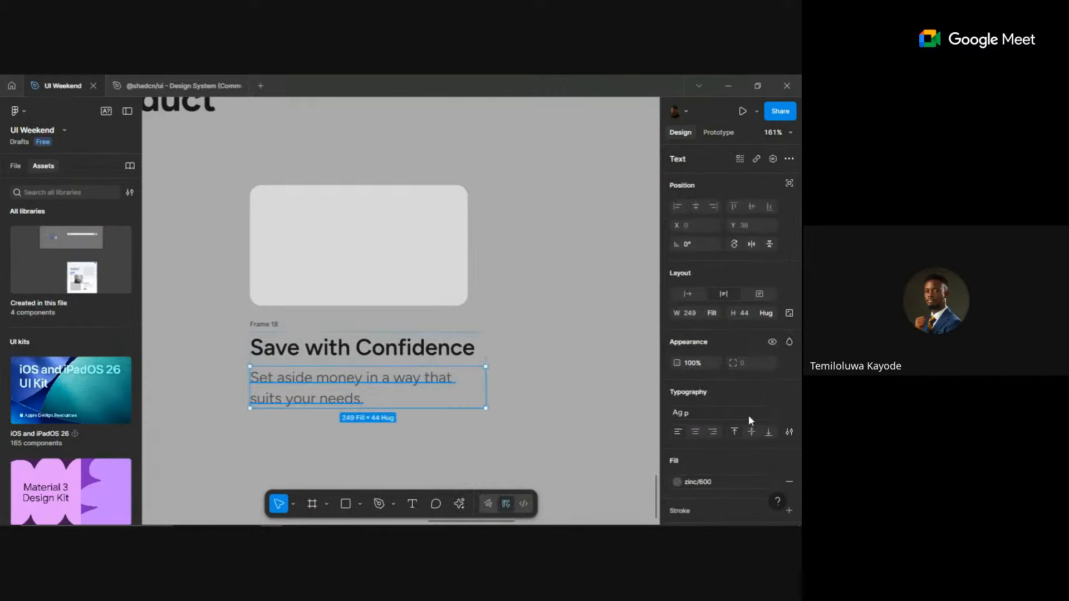
left_click(757, 412)
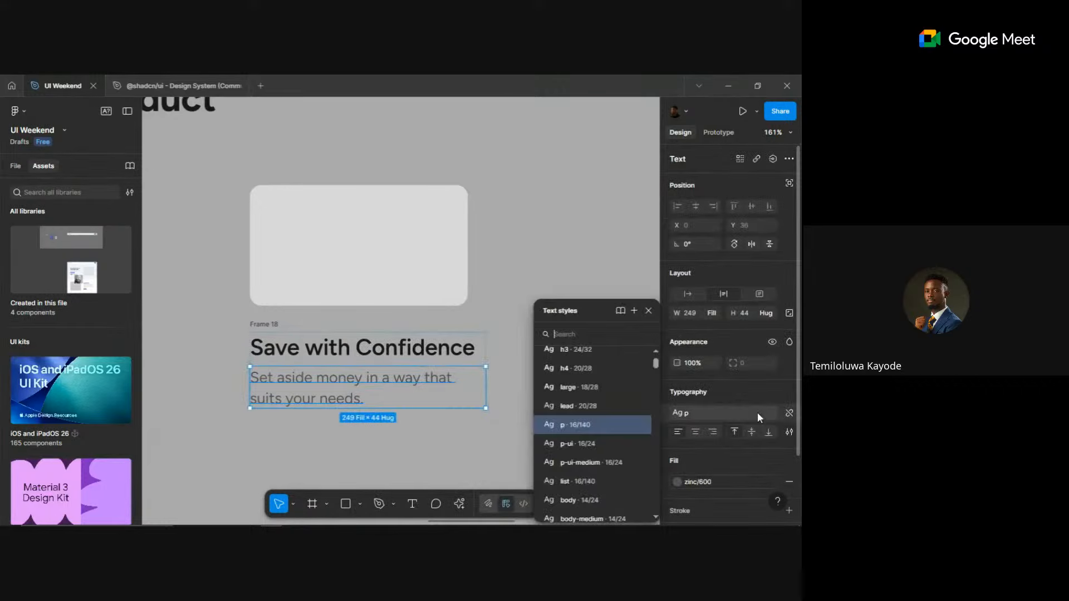
left_click(645, 425)
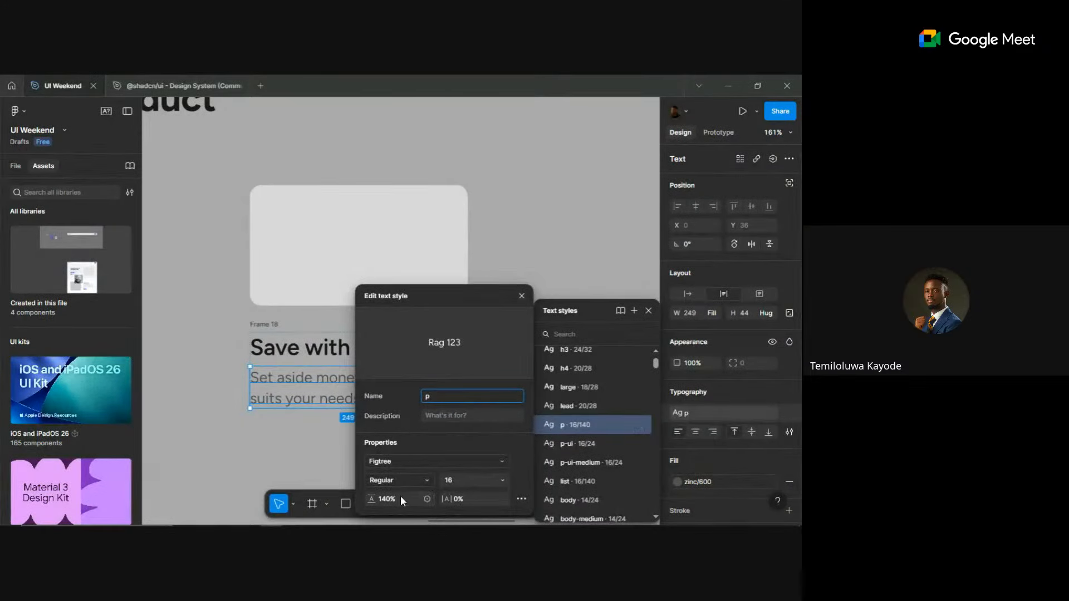
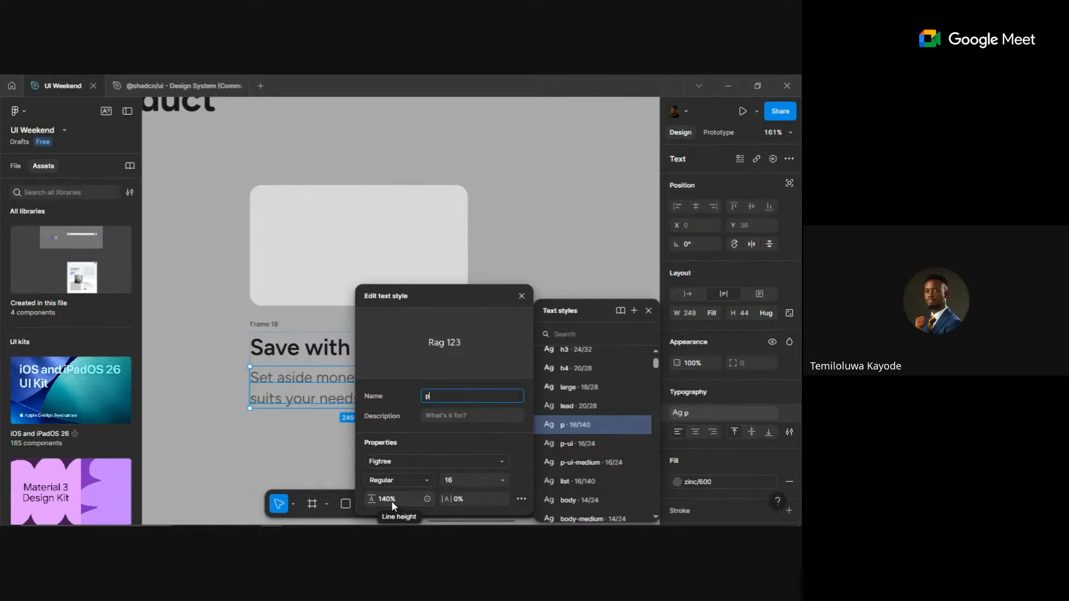
left_click(222, 469)
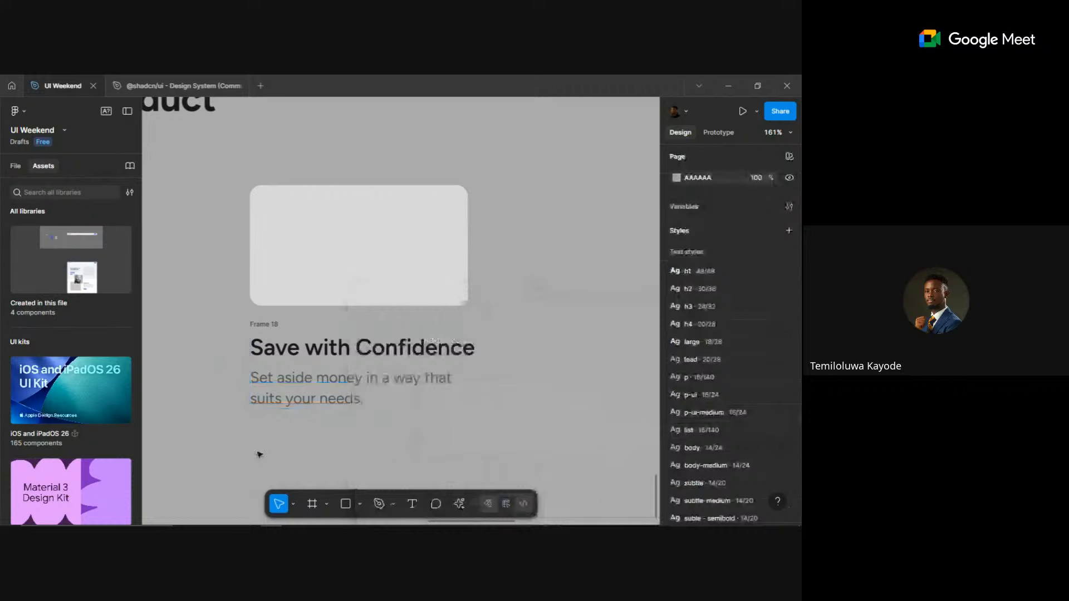
left_click(412, 363)
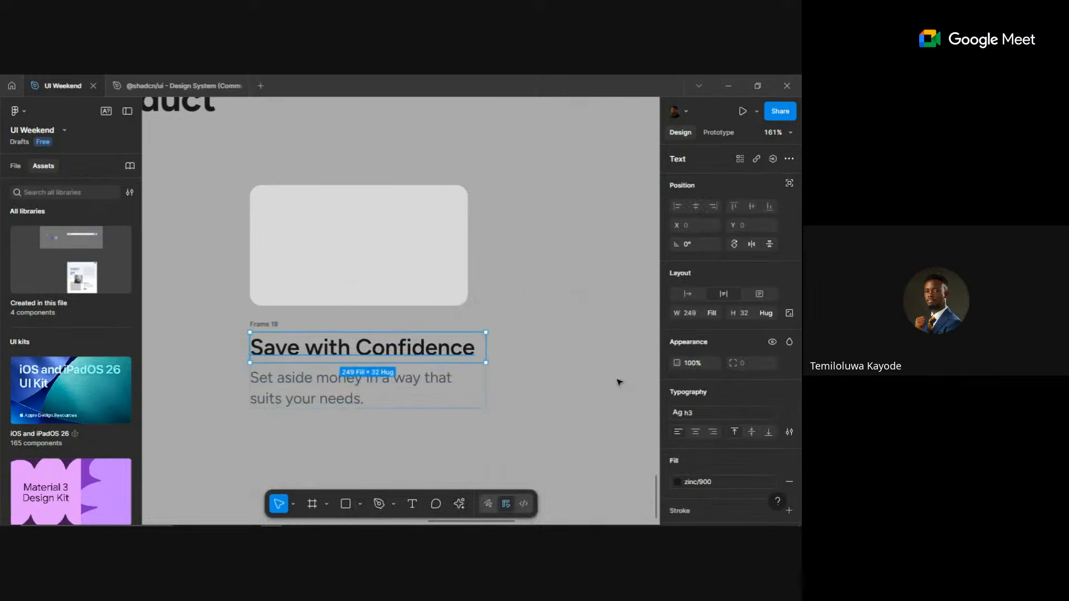
left_click(722, 415)
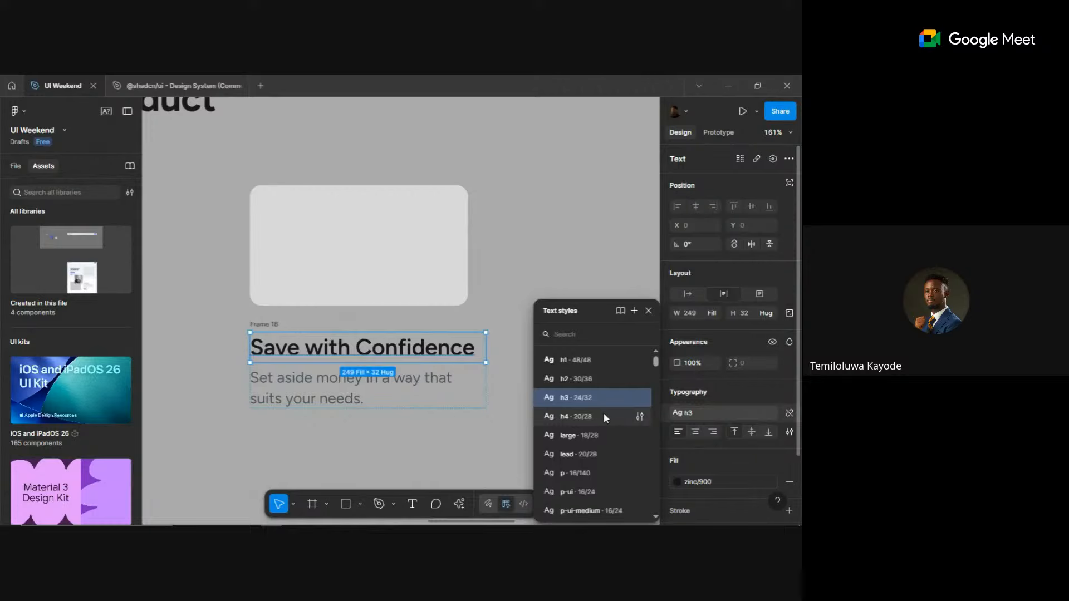
left_click(405, 454)
- Wrap the grey placeholder rectangle and the text frame in a vertical auto layout card with a gap of 12
scroll(399, 363, "down", 5)
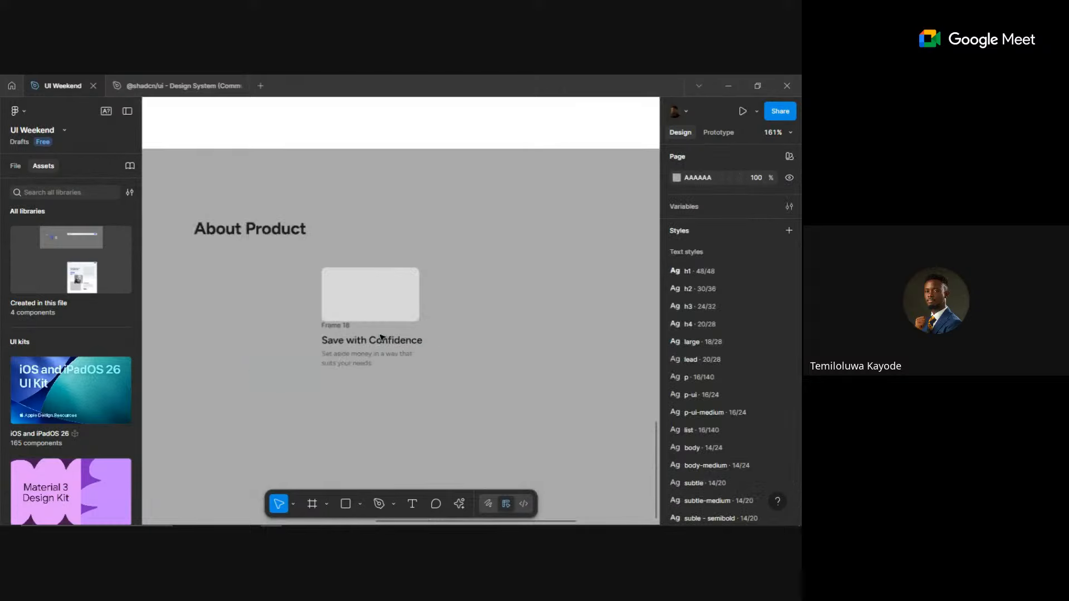
scroll(381, 337, "up", 4)
left_click(284, 314)
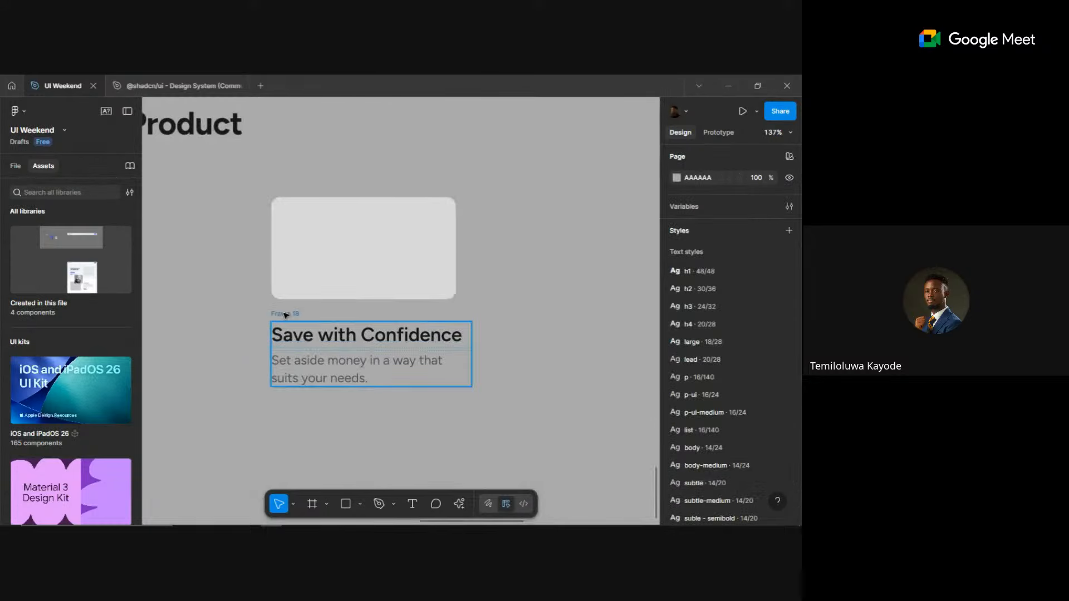
left_click(319, 264, "shift")
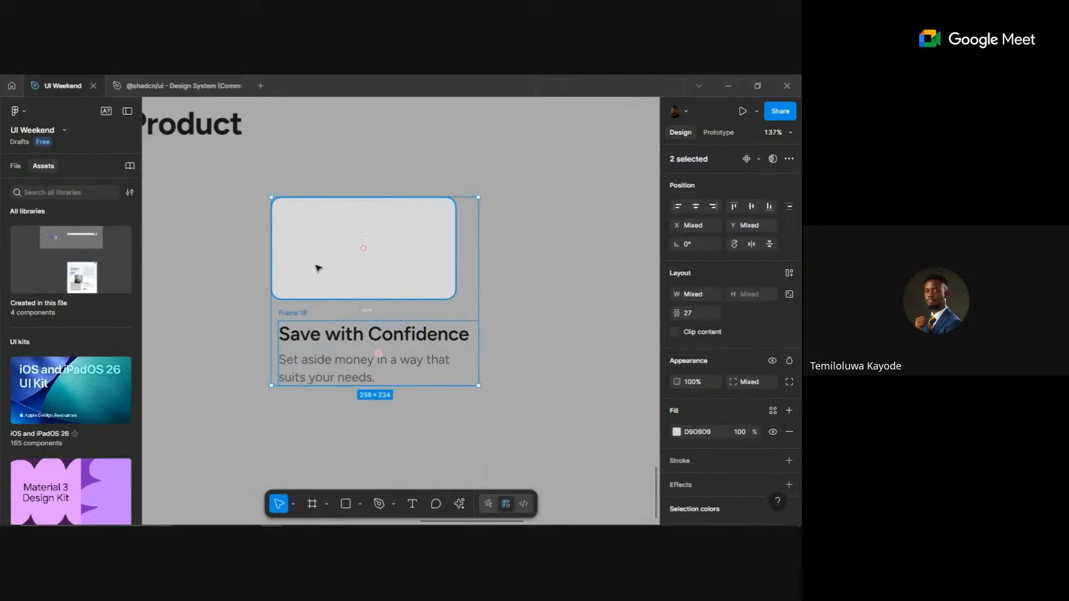
key("shift+a")
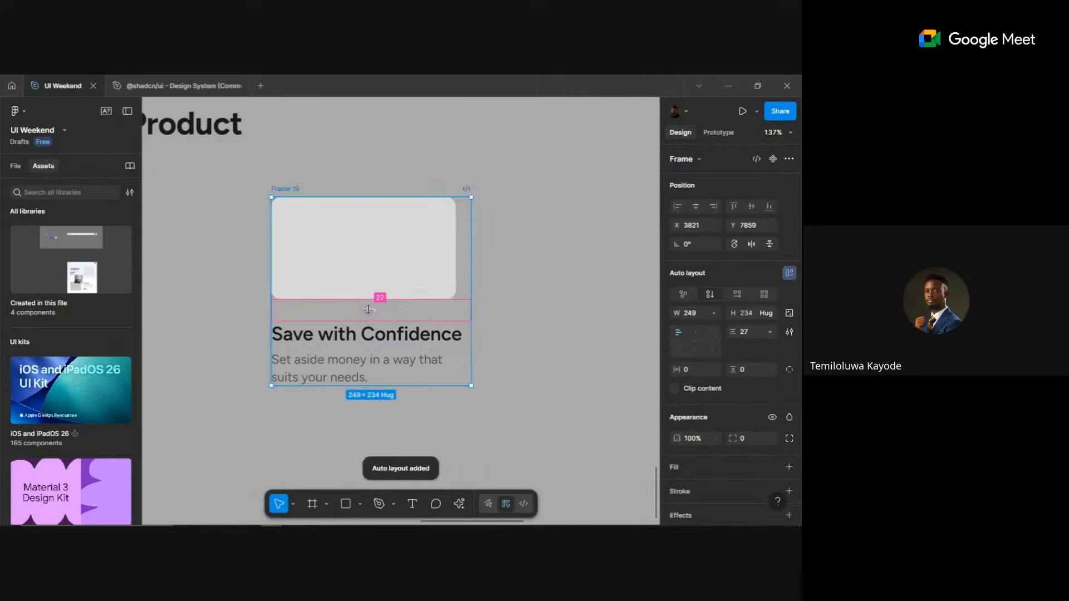
left_click(368, 310)
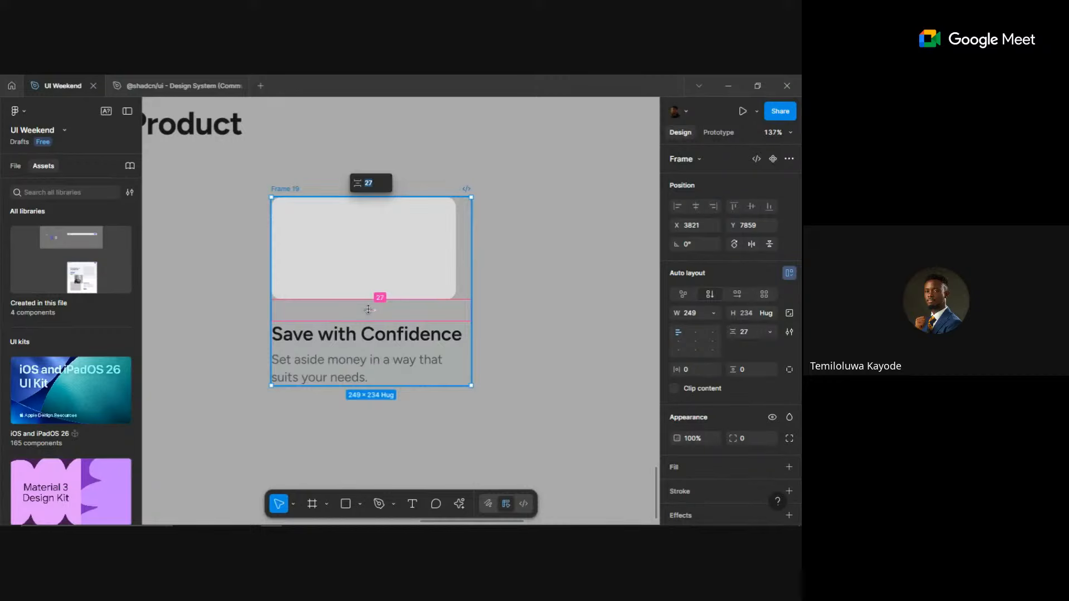
key("Return")
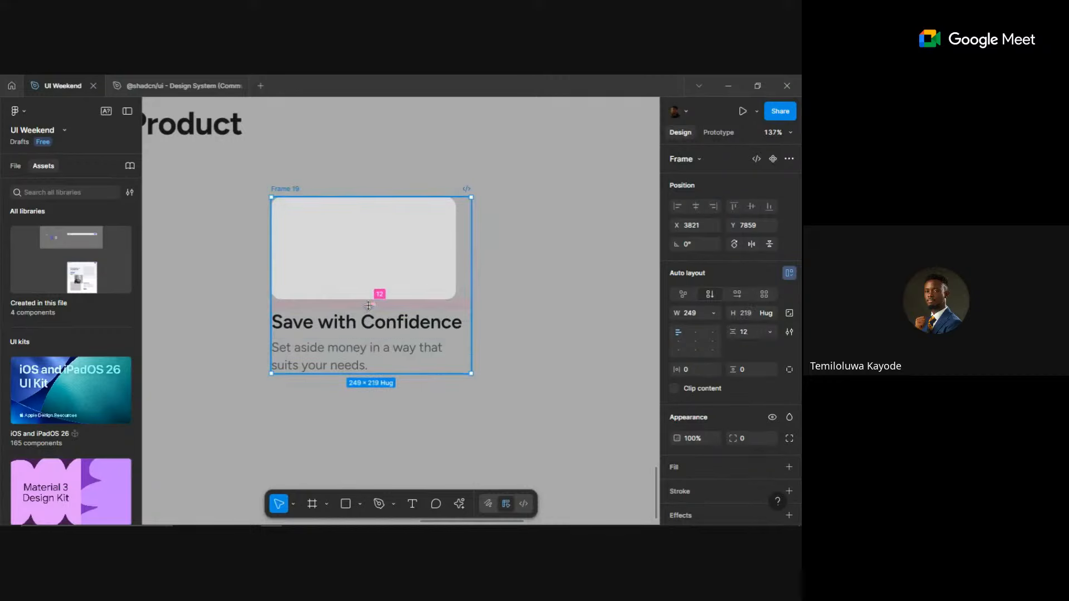
- Set the grey placeholder rectangle's width to fill the card frame, and check its corner radius
left_click(436, 265)
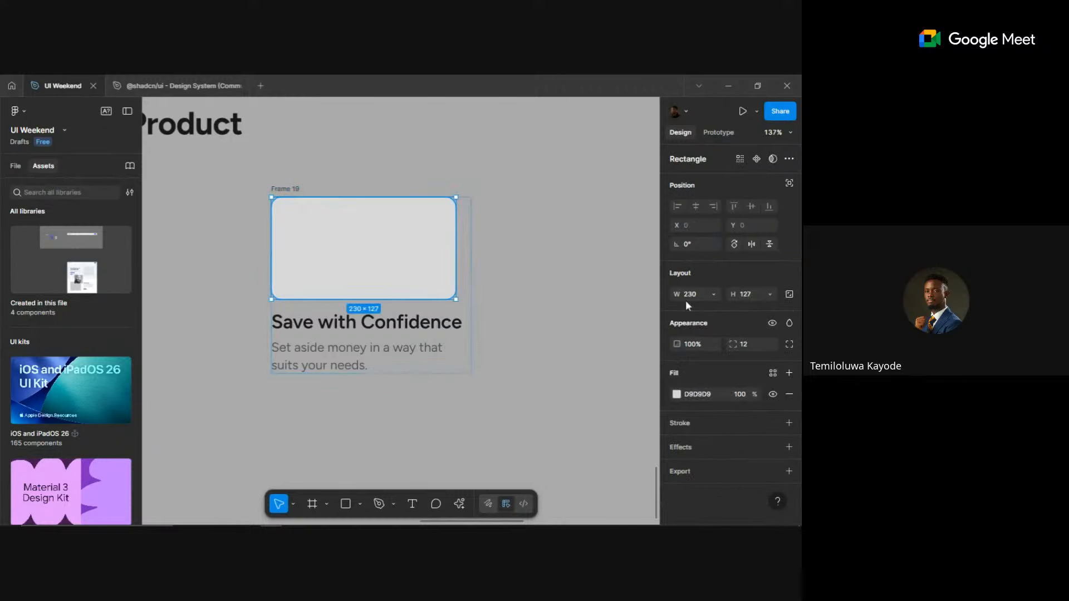
left_click(714, 293)
left_click(706, 311)
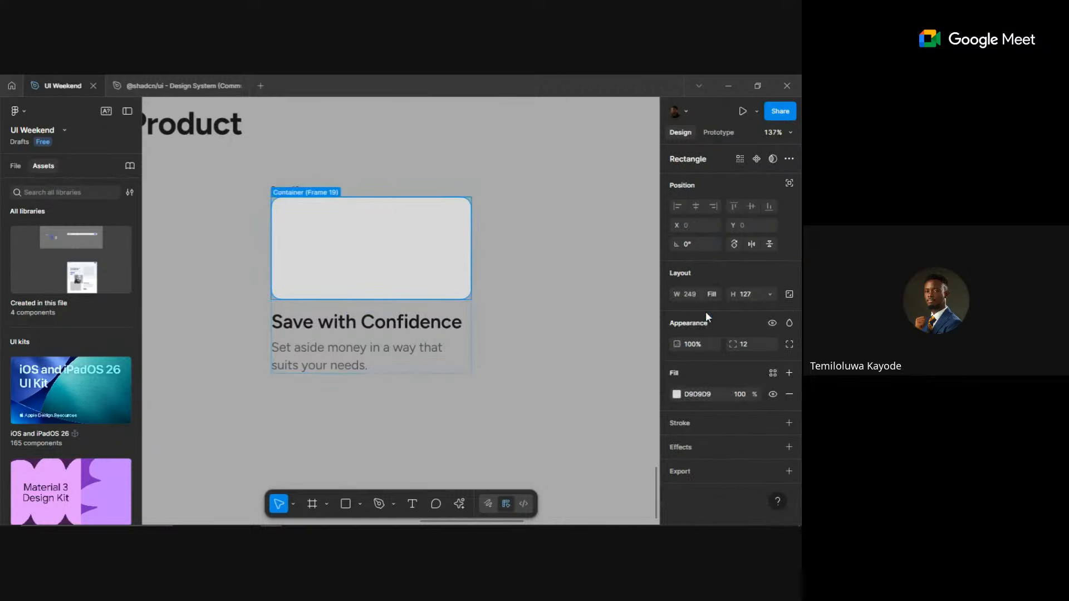
left_click(479, 263)
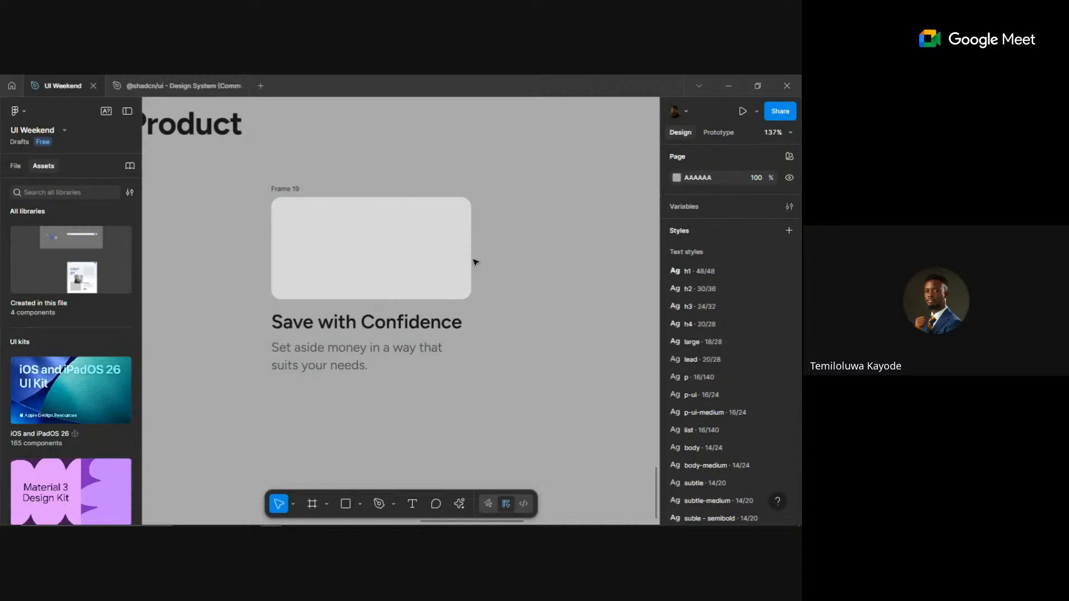
left_click(284, 188)
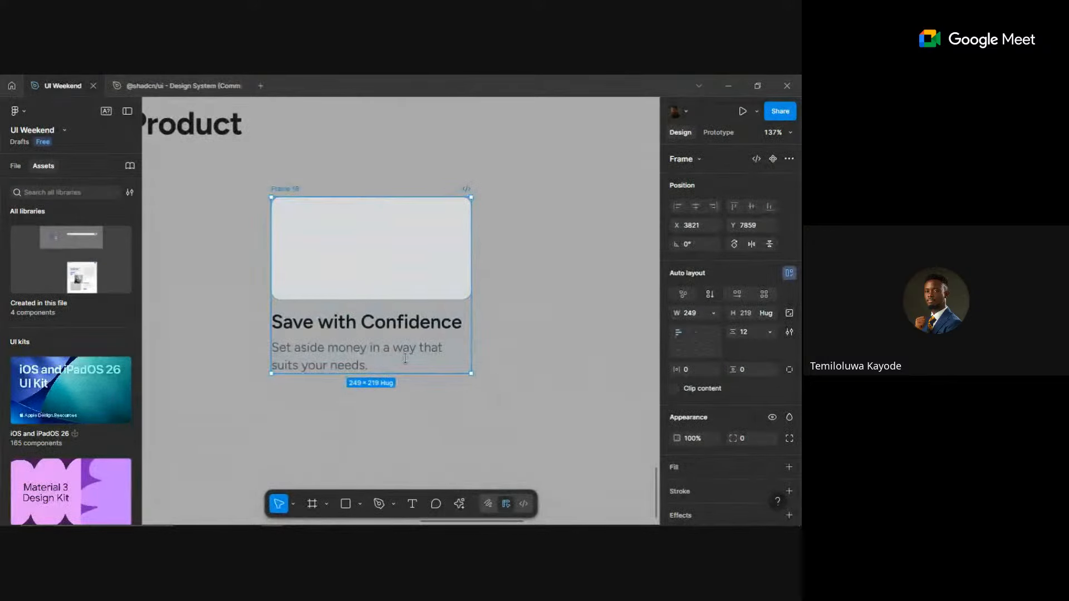
left_click(295, 267)
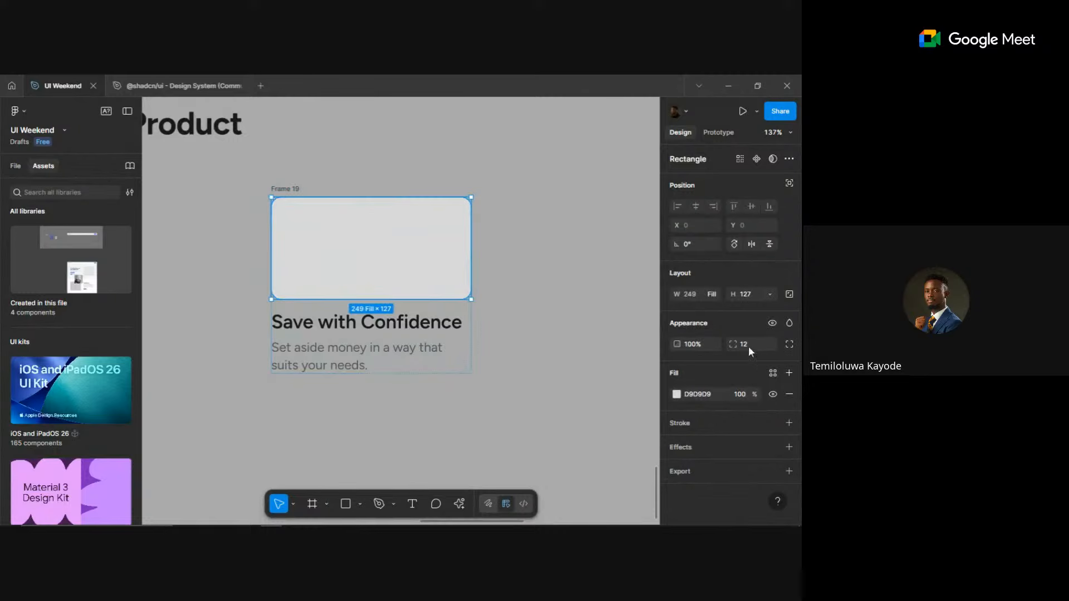
left_click(357, 164)
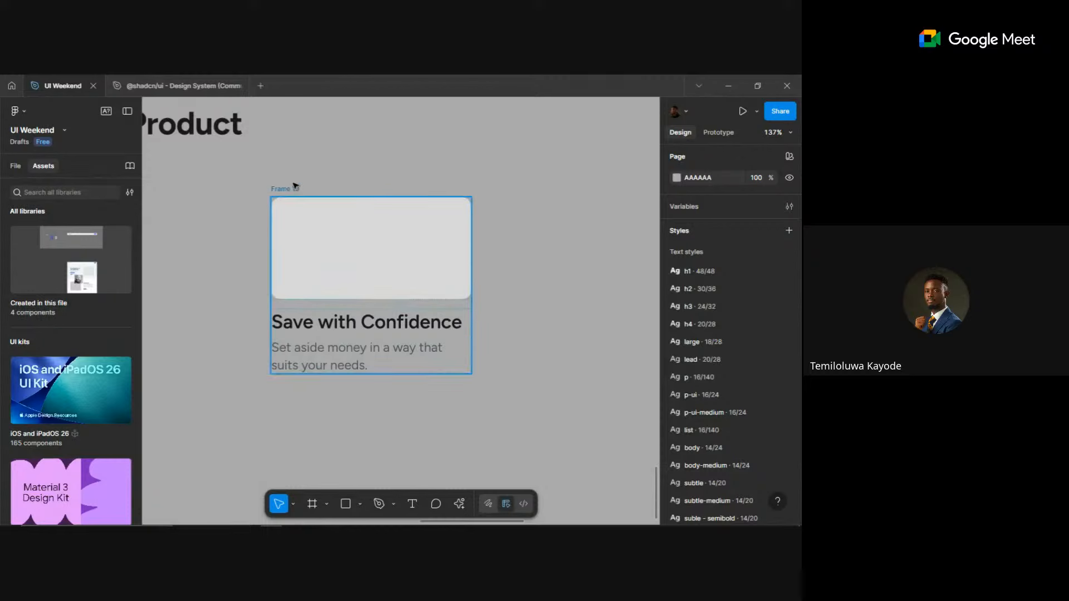
- Fill the card's outer frame with the White library color
left_click(294, 189)
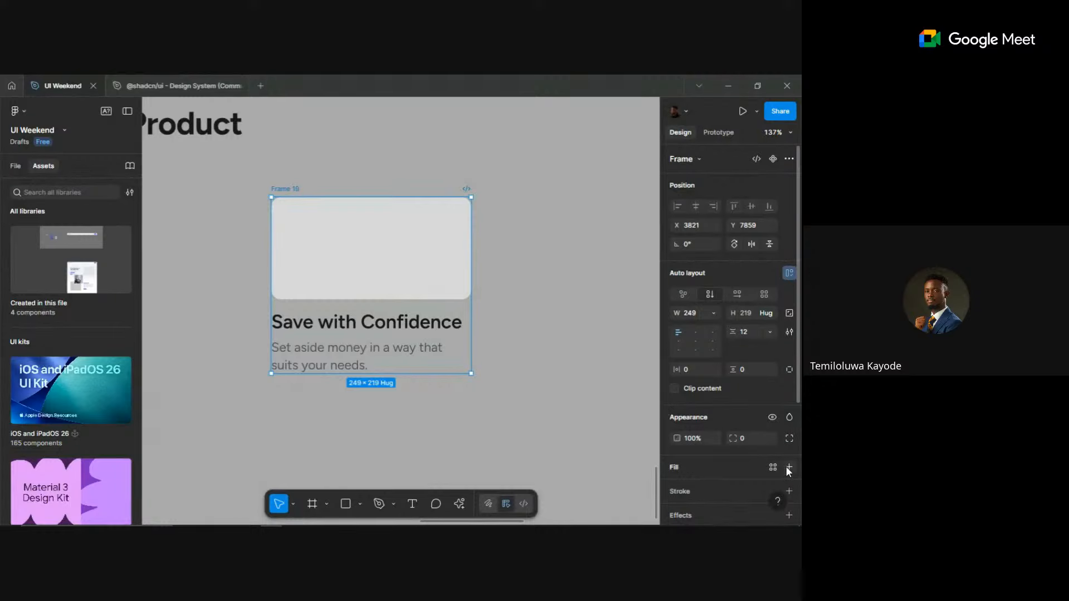
left_click(772, 467)
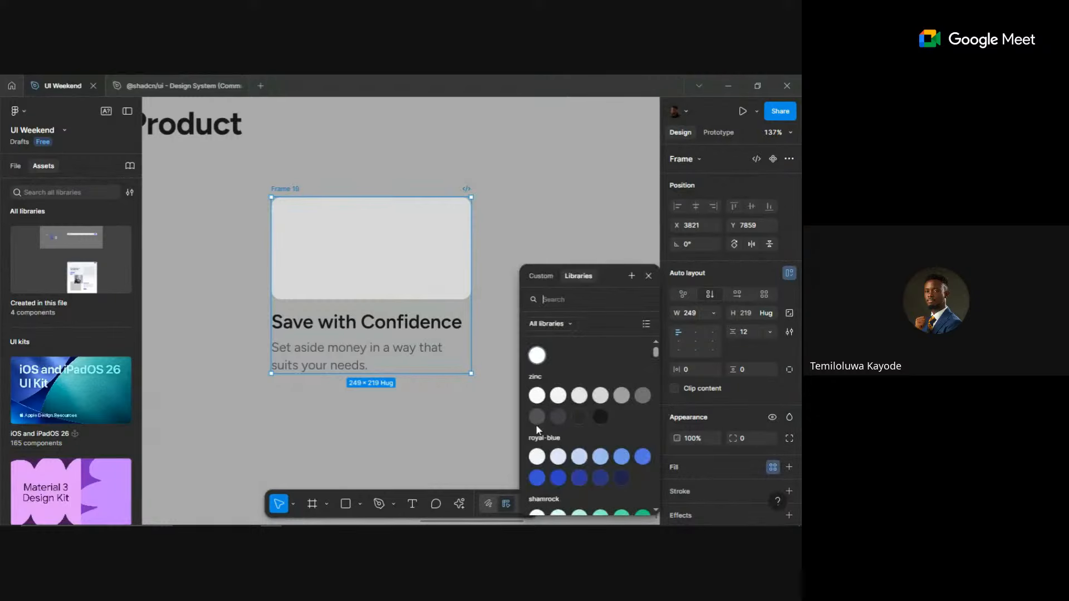
left_click(537, 355)
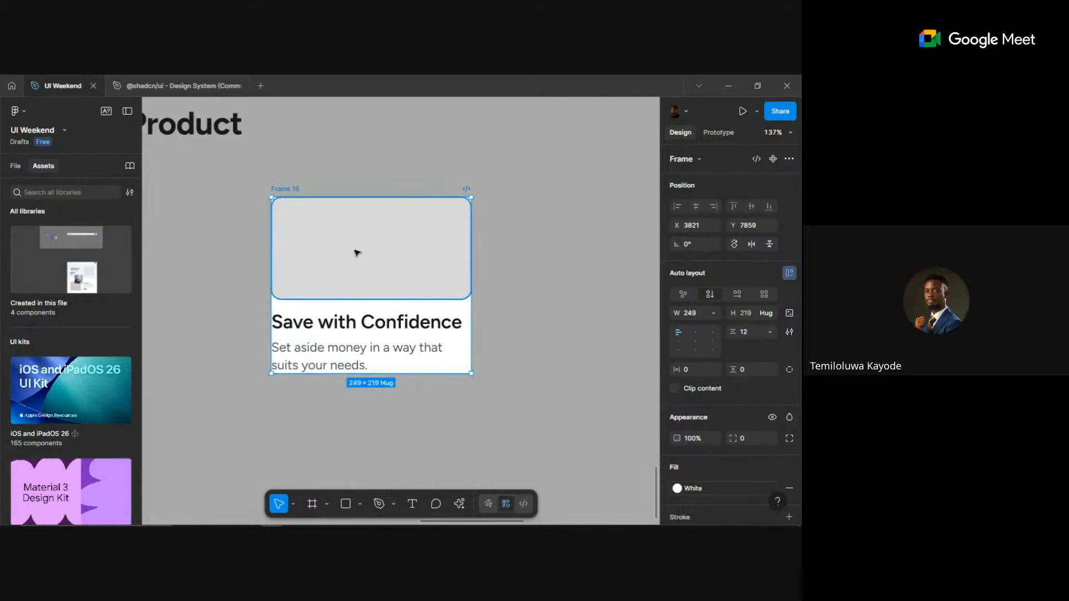
- Round the outer card frame's corners with a radius of 12 to match the placeholder rectangle
scroll(266, 227, "up", 5)
scroll(265, 226, "up", 4)
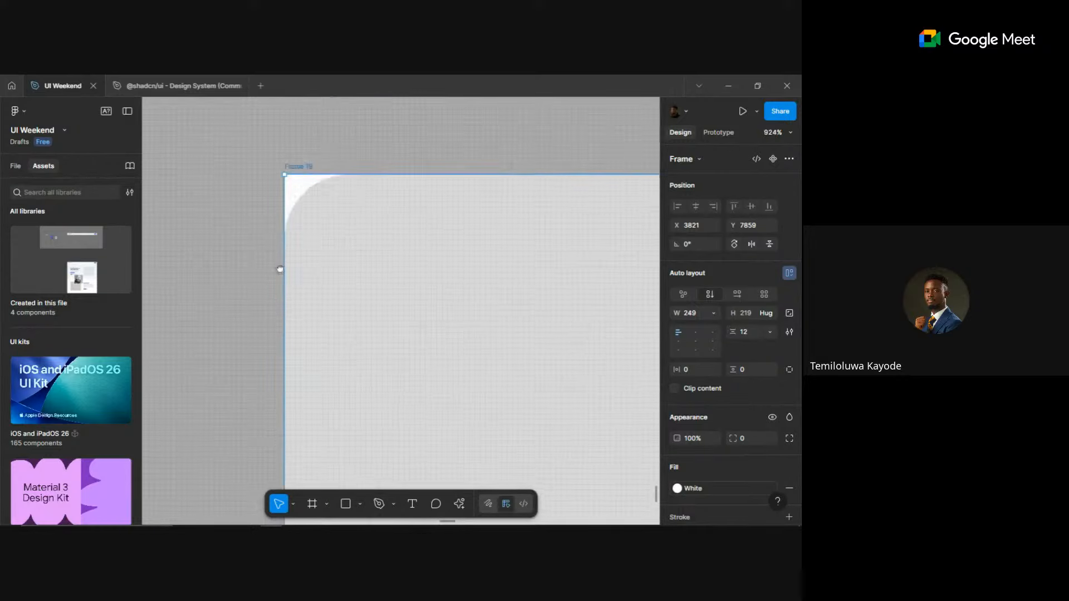
left_click_drag(238, 245, 238, 235)
scroll(282, 275, "down", 2)
scroll(285, 277, "down", 5)
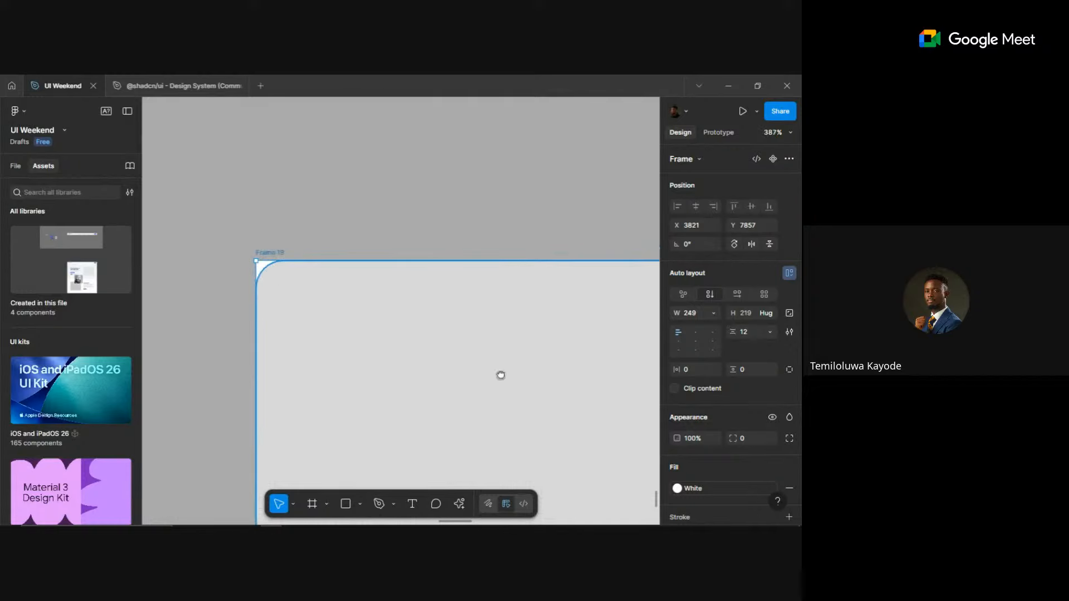
scroll(209, 172, "up", 10)
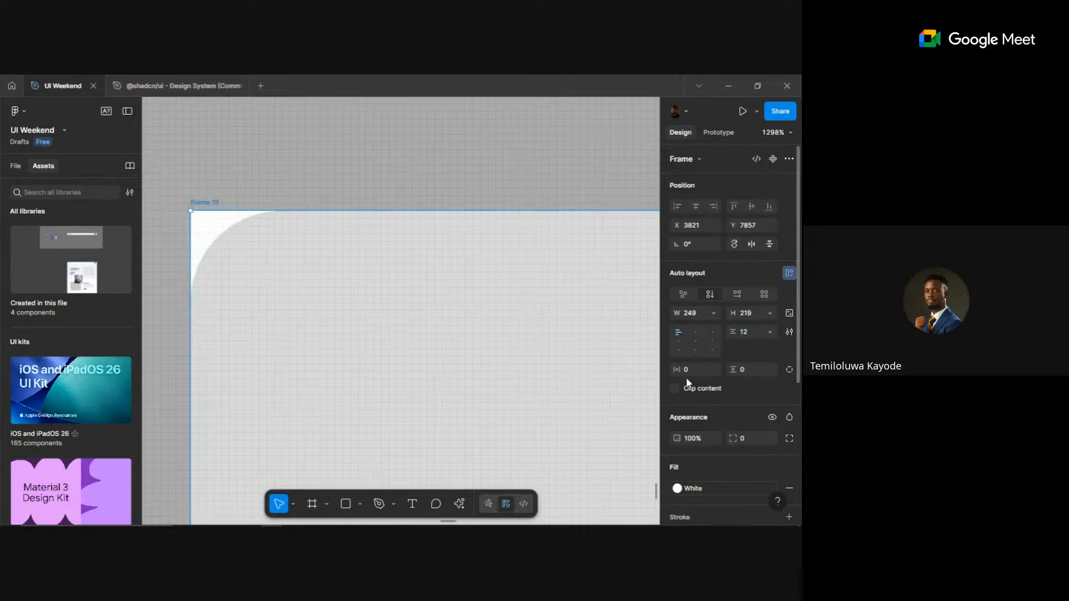
left_click(313, 325)
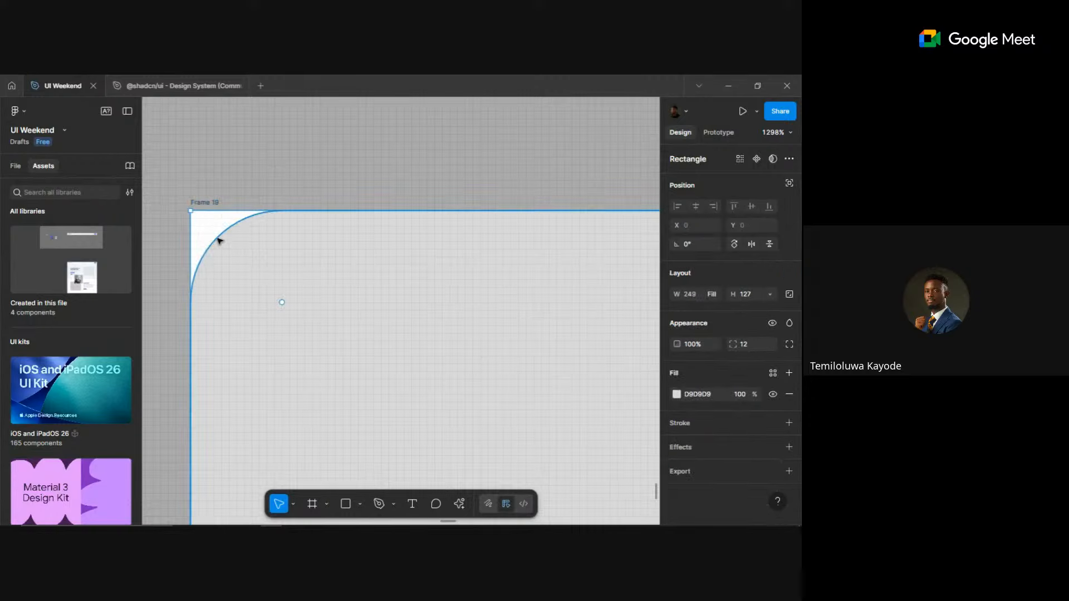
left_click(215, 203)
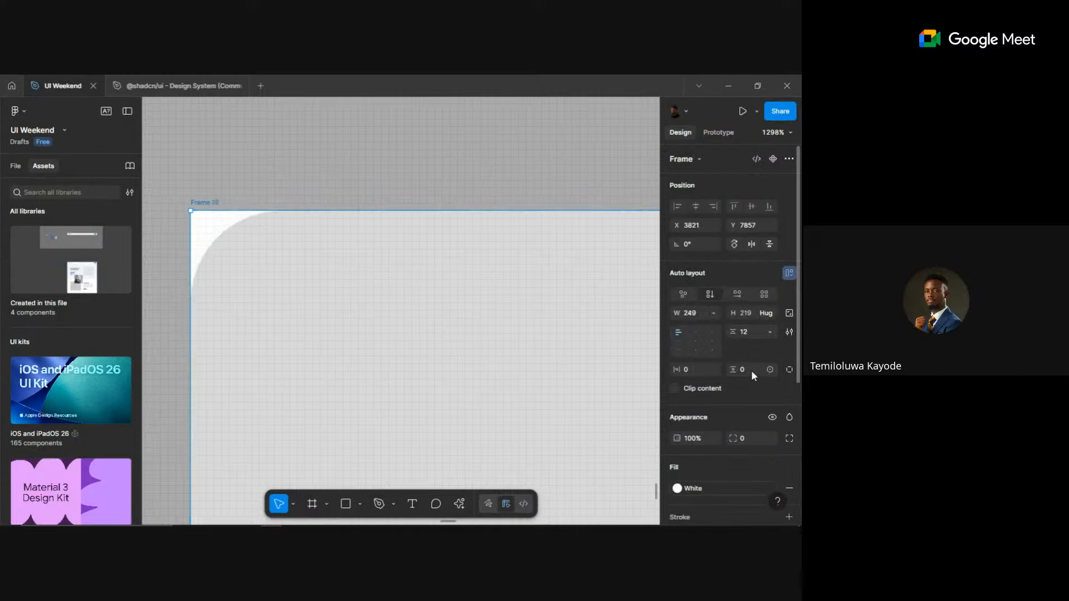
left_click(750, 439)
type("12")
key("Return")
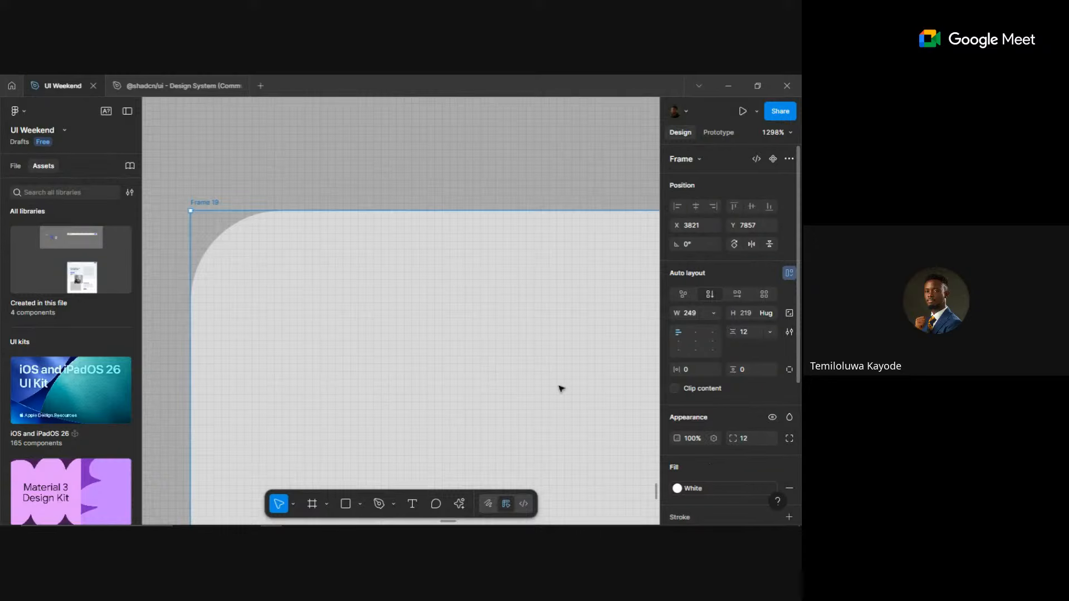
scroll(339, 210, "down", 10)
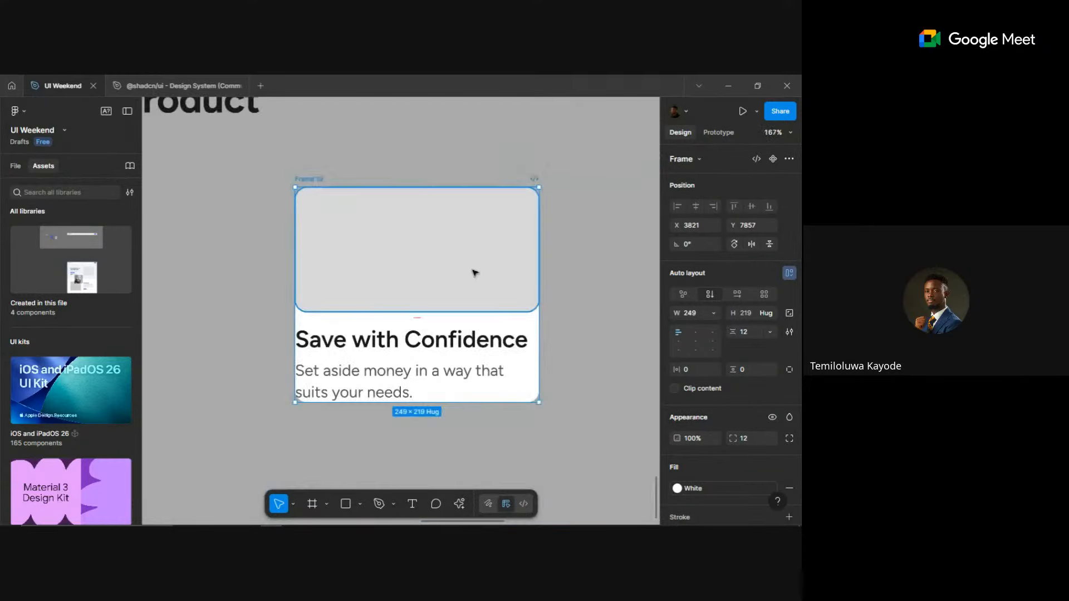
- Set the horizontal padding of the card's title and description frame to 12
left_click_drag(475, 273, 417, 244)
left_click(363, 329)
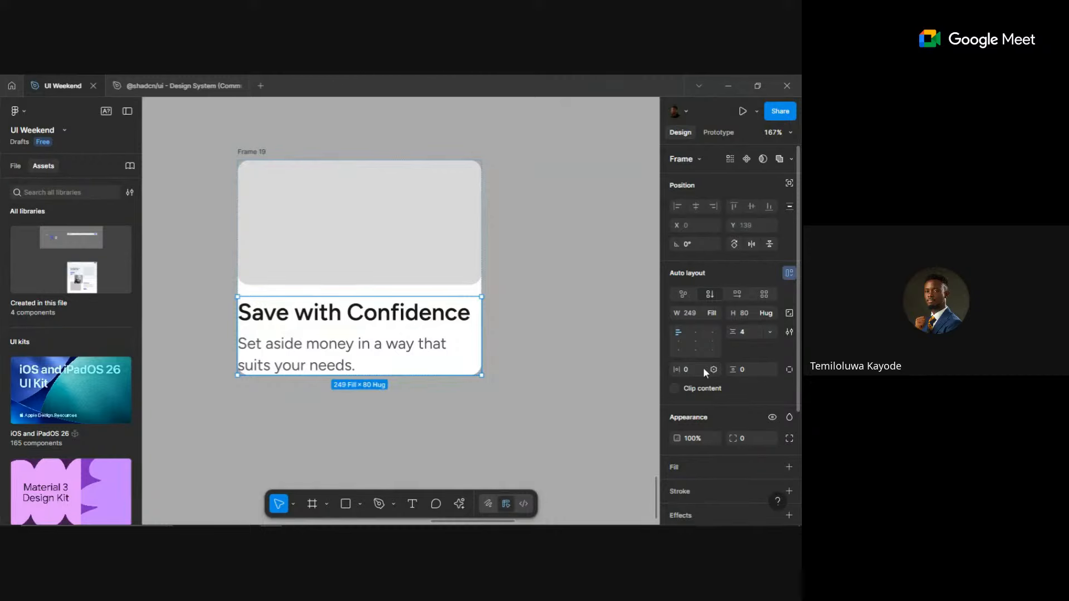
left_click(689, 369)
type("12")
key("Return")
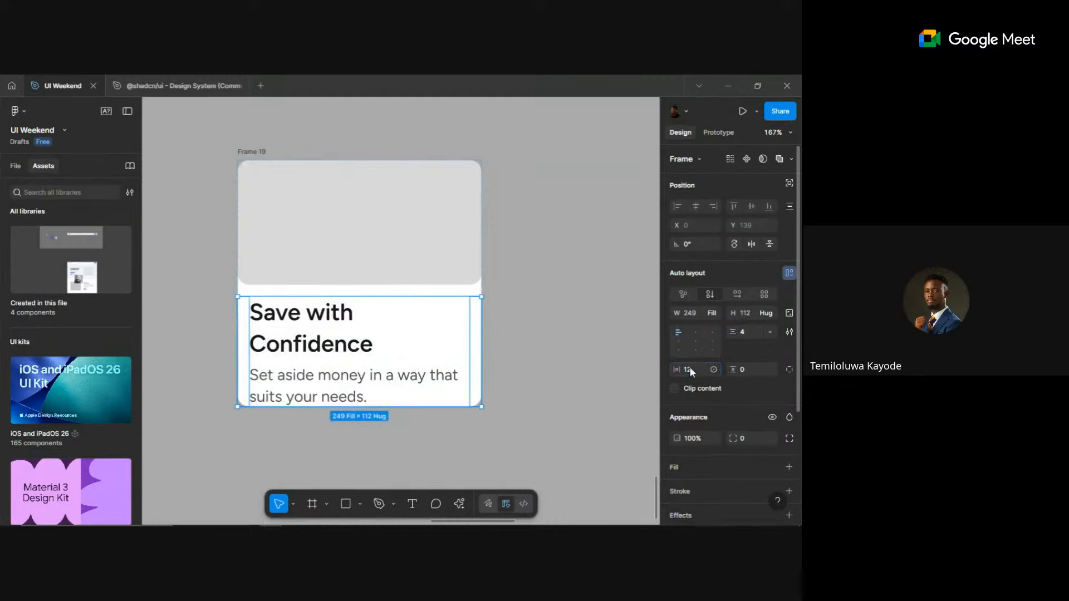
- Set the outer card frame's bottom padding to 12, keeping the other sides independent
left_click(563, 315)
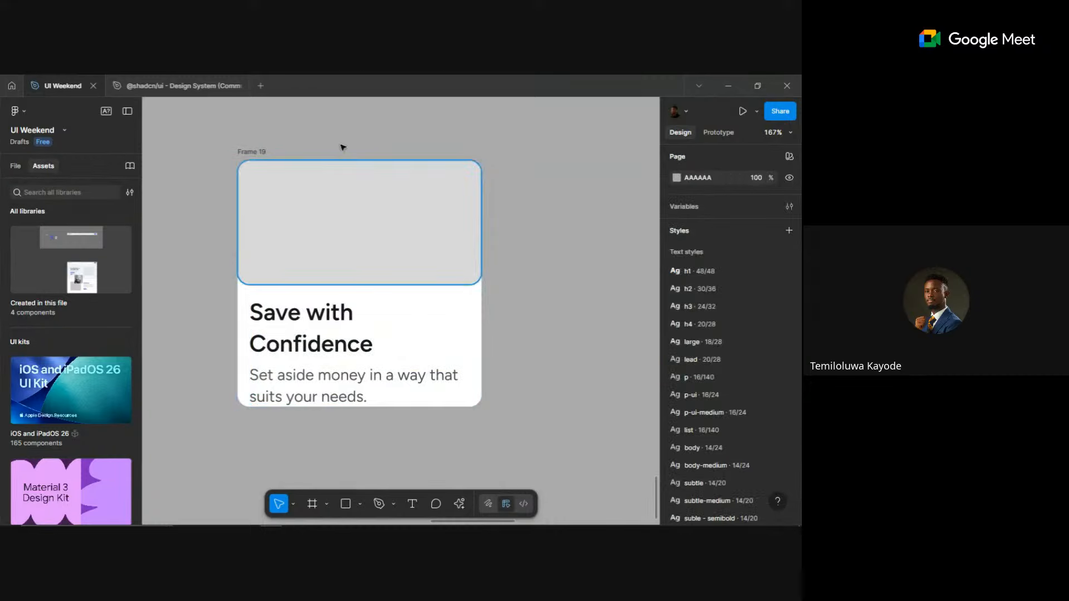
left_click(262, 155)
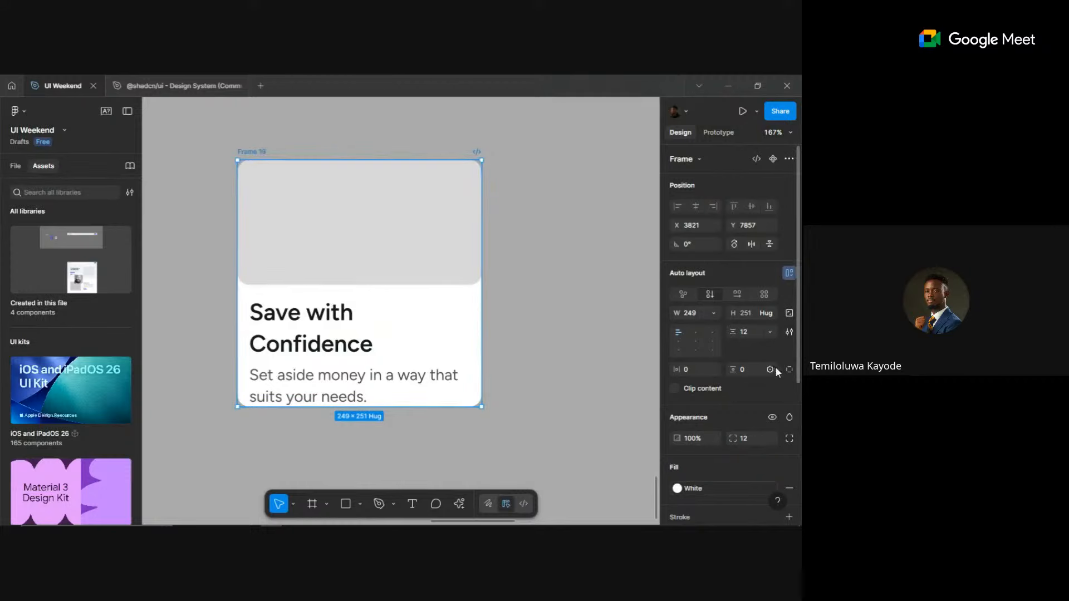
left_click(789, 370)
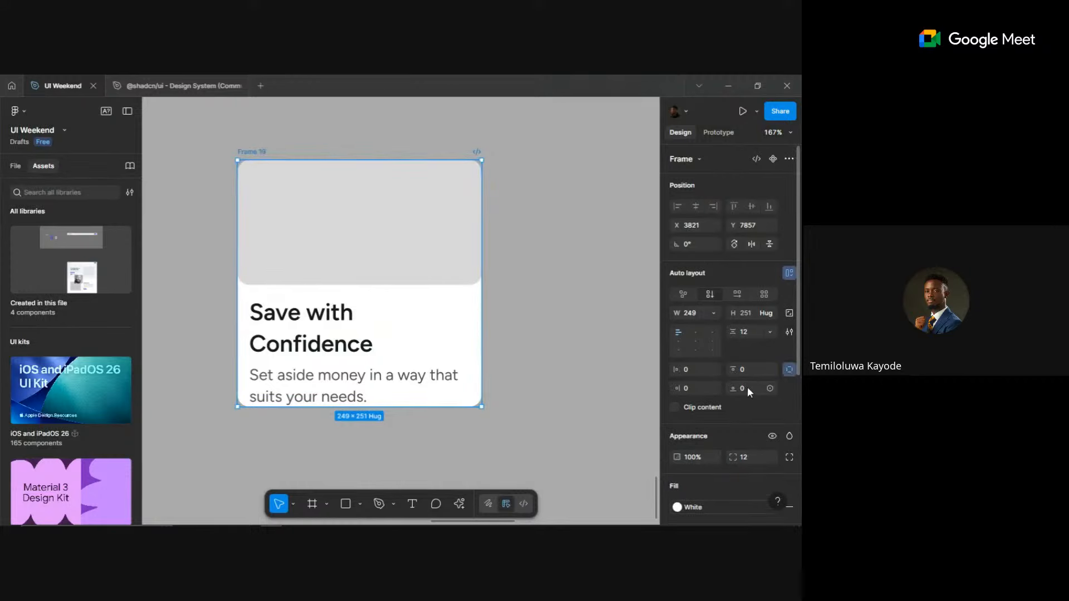
type("12")
key("Return")
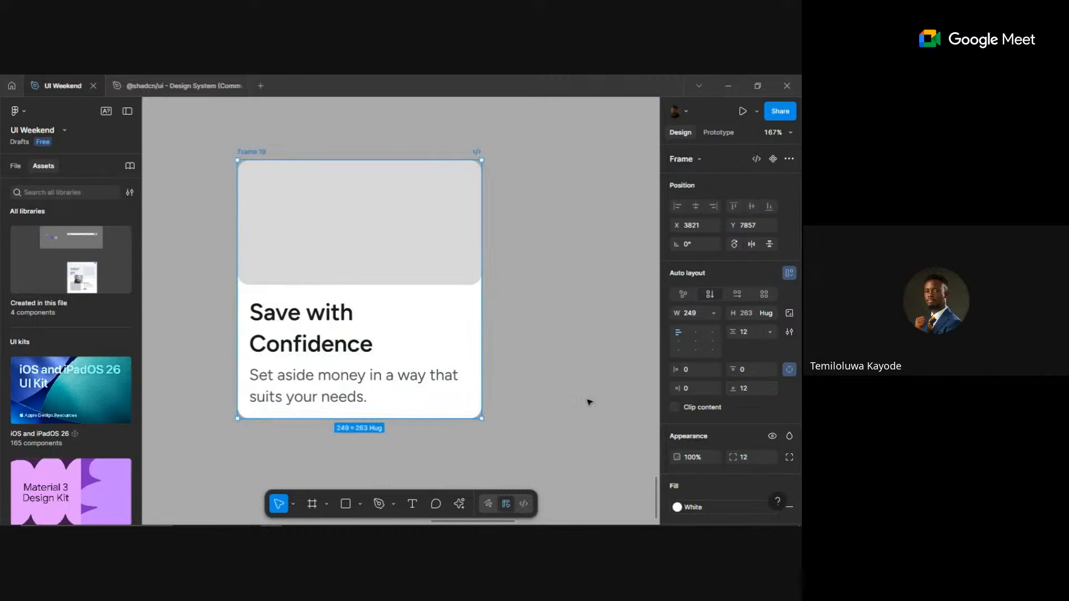
- Edit the h3 text style used by the card title, setting its line height to 120%
left_click(312, 334)
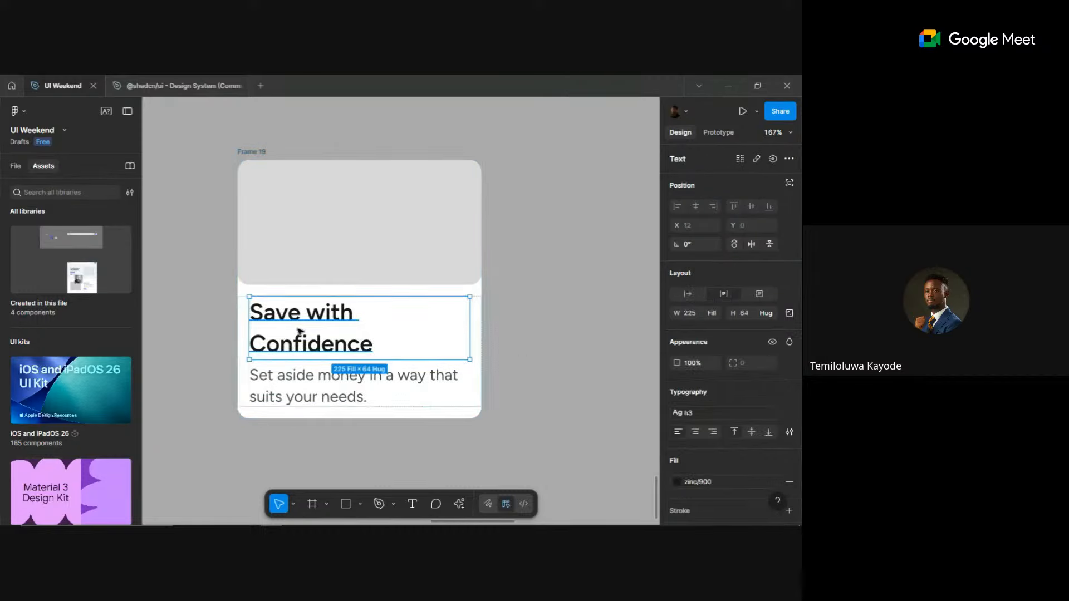
left_click(680, 414)
left_click(640, 398)
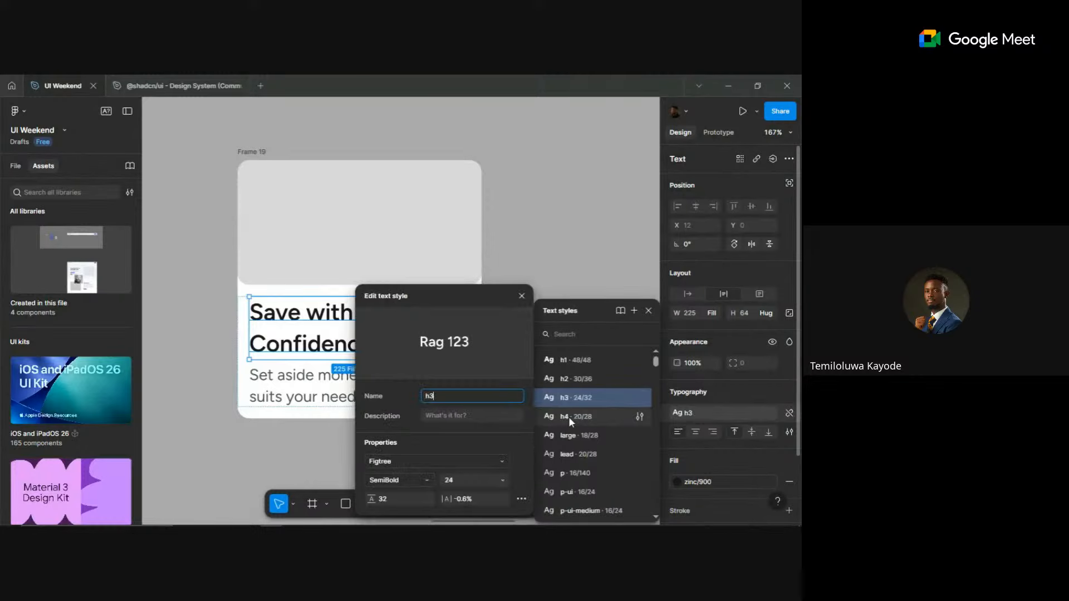
left_click(397, 498)
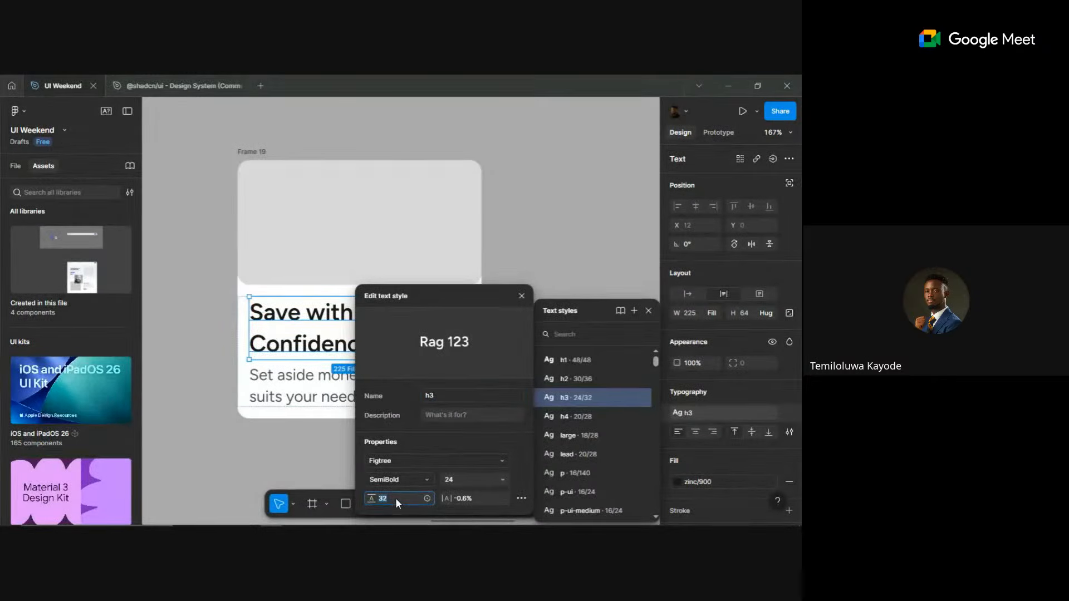
type("120%")
key("Return")
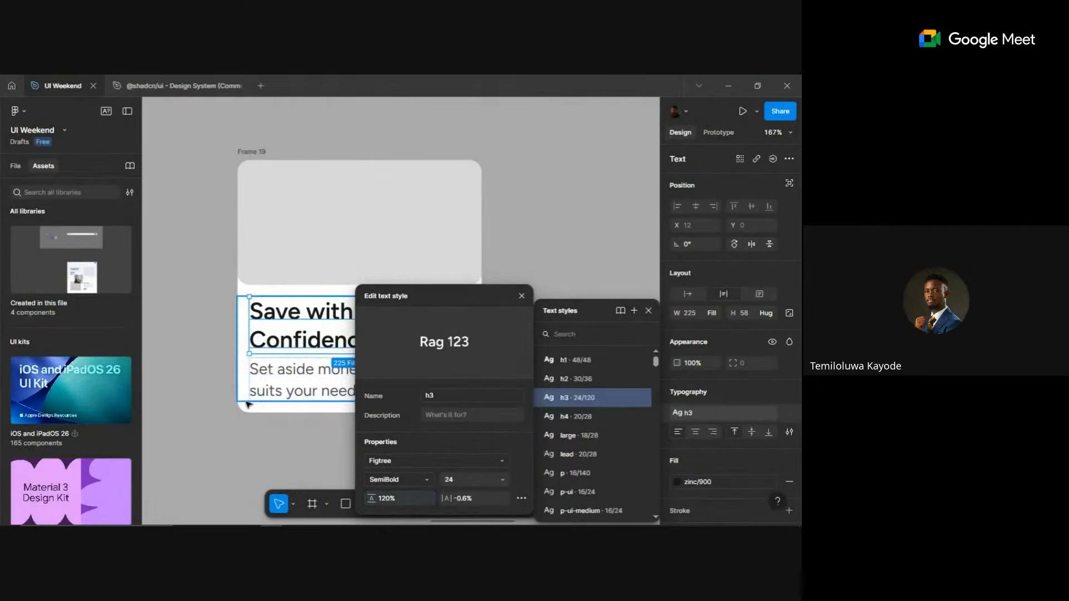
left_click(238, 446)
- Move the duplicate About Product heading and the card close together below the page's About Product section
scroll(472, 282, "down", 5)
scroll(597, 255, "up", 4)
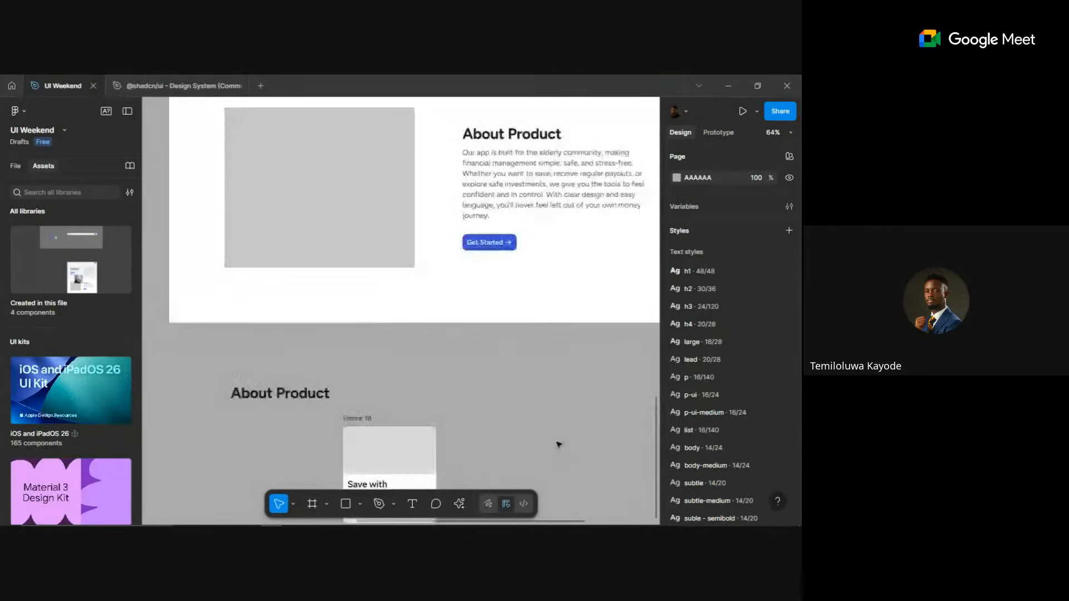
scroll(555, 421, "down", 3)
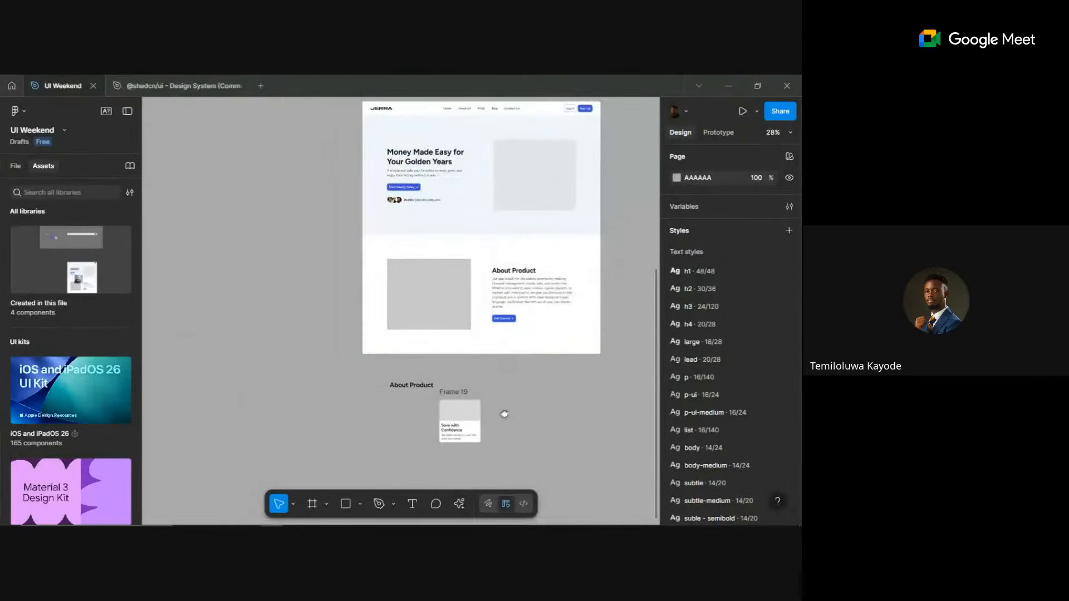
scroll(457, 413, "up", 5)
left_click(359, 340)
left_click_drag(359, 340, 323, 312)
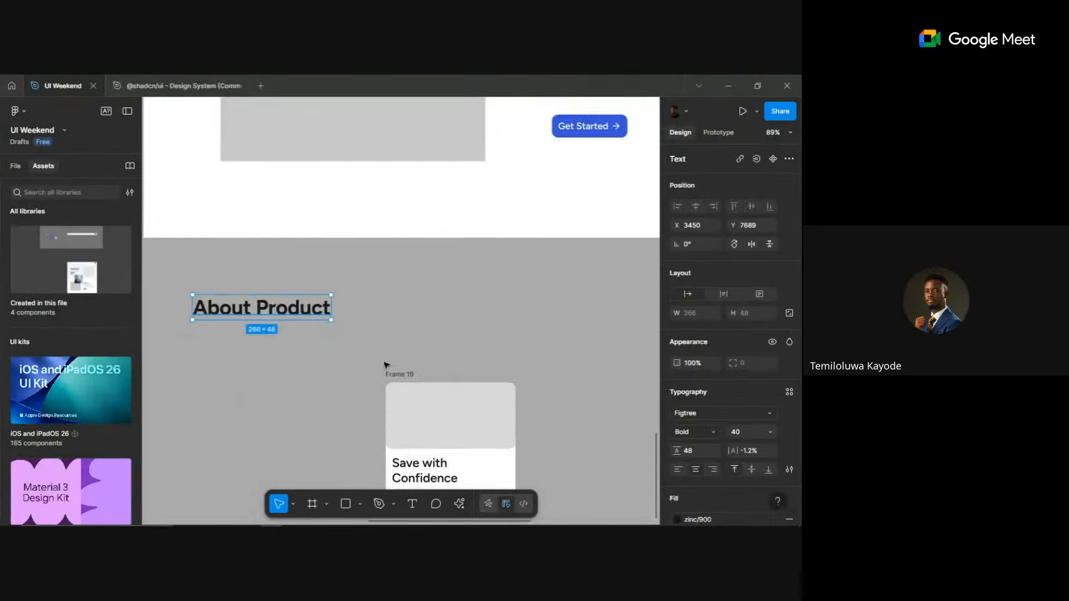
scroll(371, 212, "down", 3)
left_click_drag(400, 308, 295, 333)
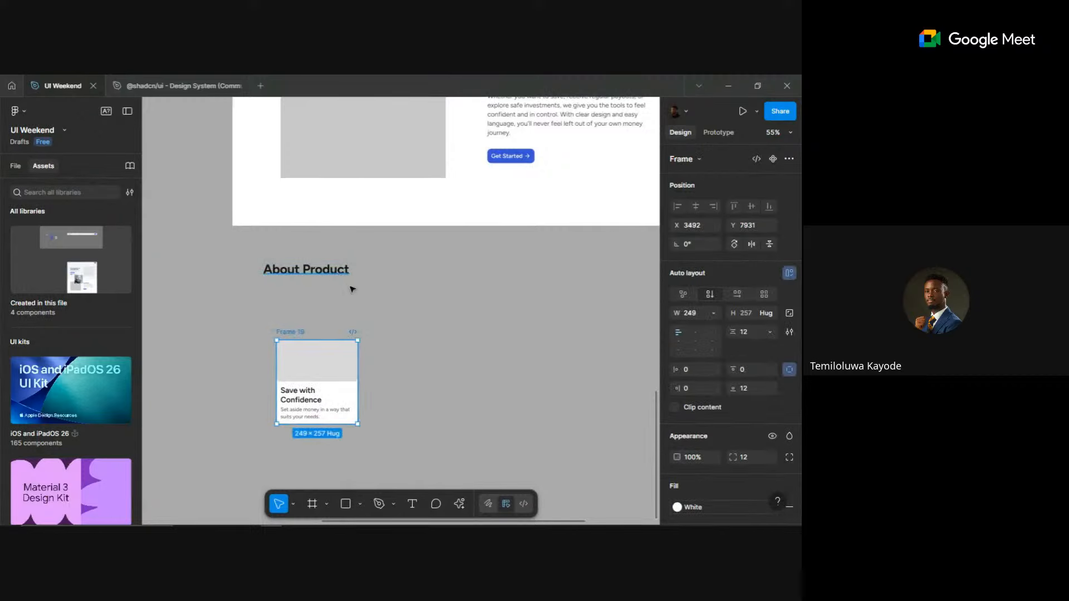
left_click_drag(329, 269, 351, 290)
- Replace the duplicate heading's text with "How It Works" copied from ChatGPT, and move the card directly beneath the heading
key("alt+Tab")
left_click_drag(200, 258, 291, 259)
key("ctrl+c")
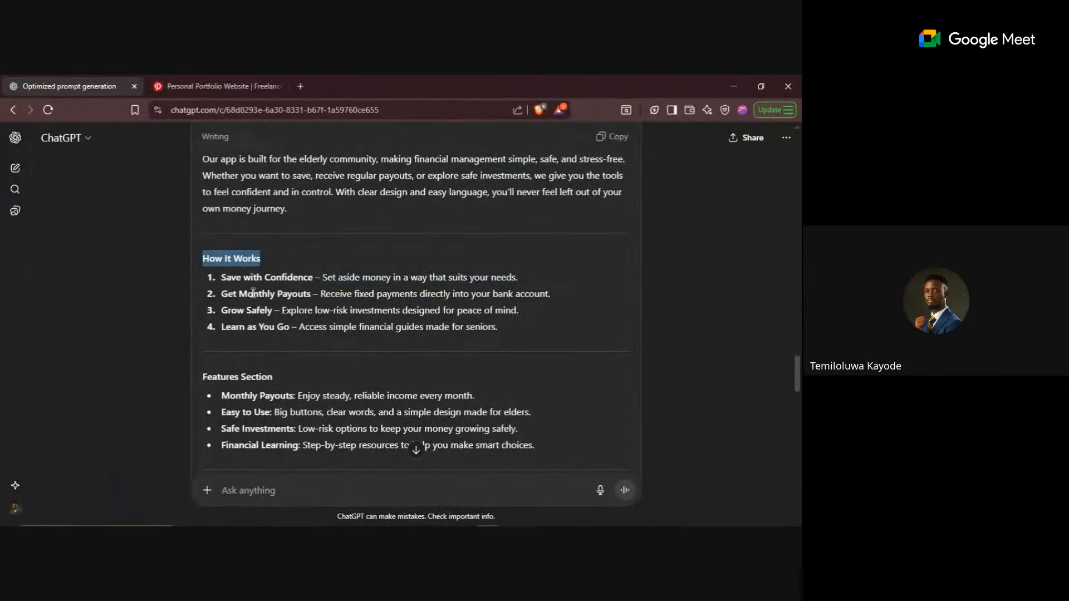
left_click(733, 86)
double_click(330, 291)
key("ctrl+v")
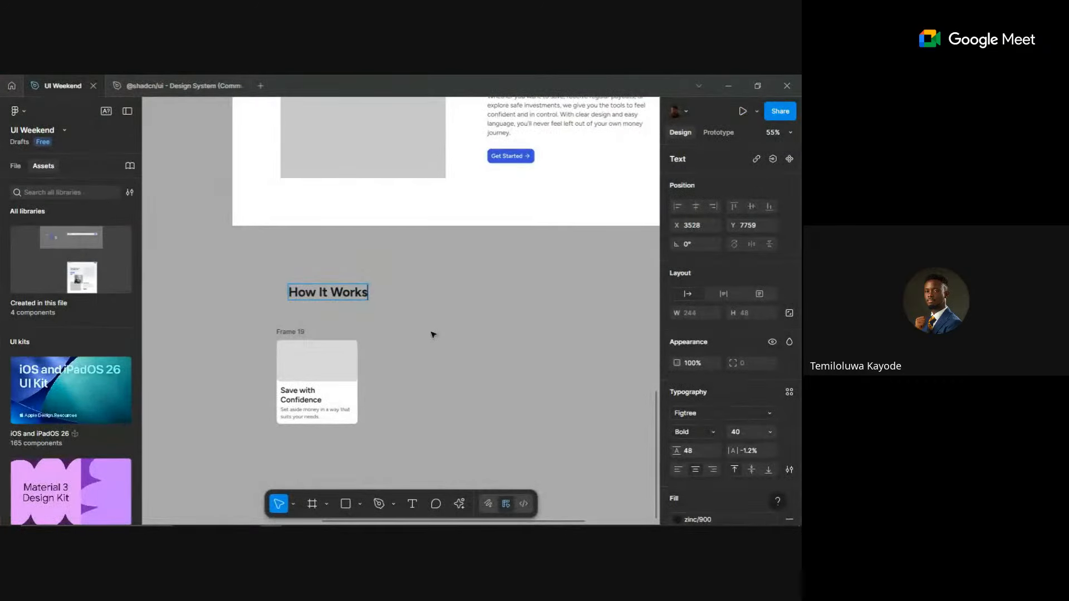
left_click(446, 348)
left_click_drag(291, 332, 304, 313)
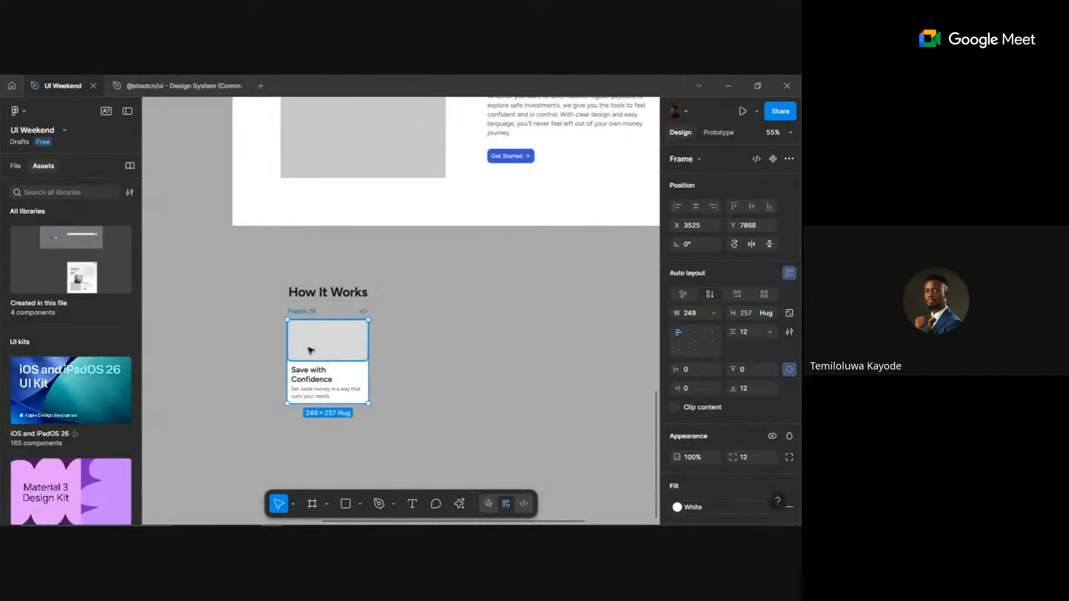
- Try a horizontal padding of 8 on the outer card frame
scroll(306, 350, "up", 5)
scroll(720, 353, "down", 2)
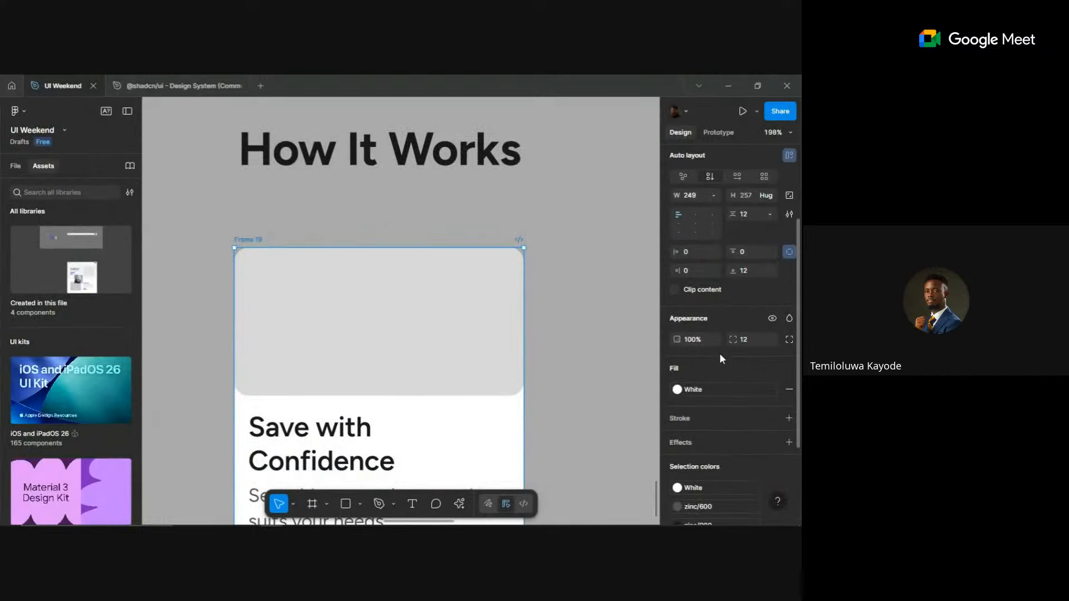
left_click(792, 252)
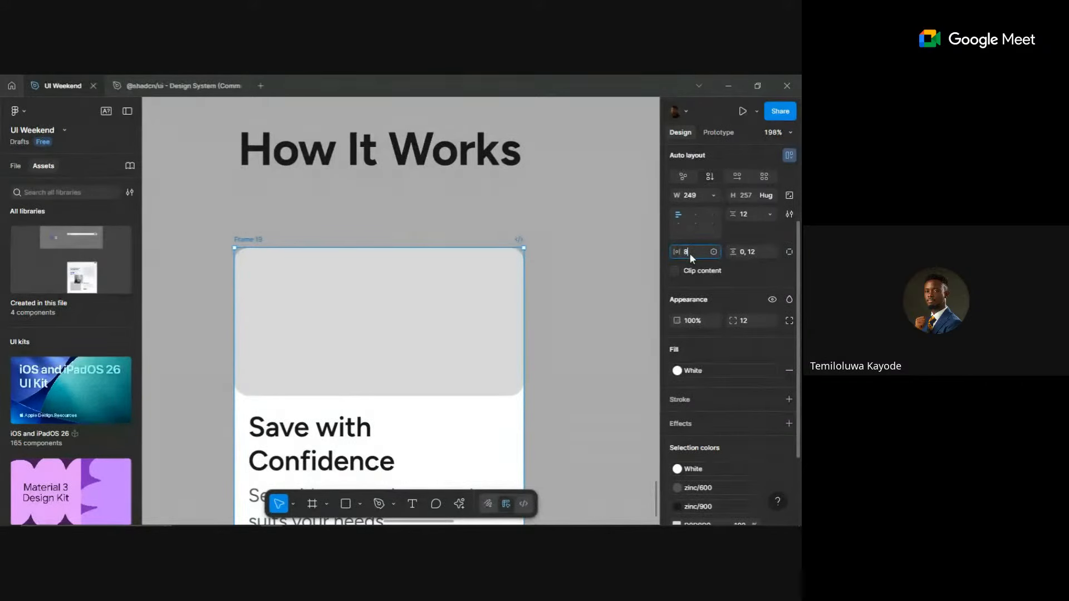
type("8")
key("Return")
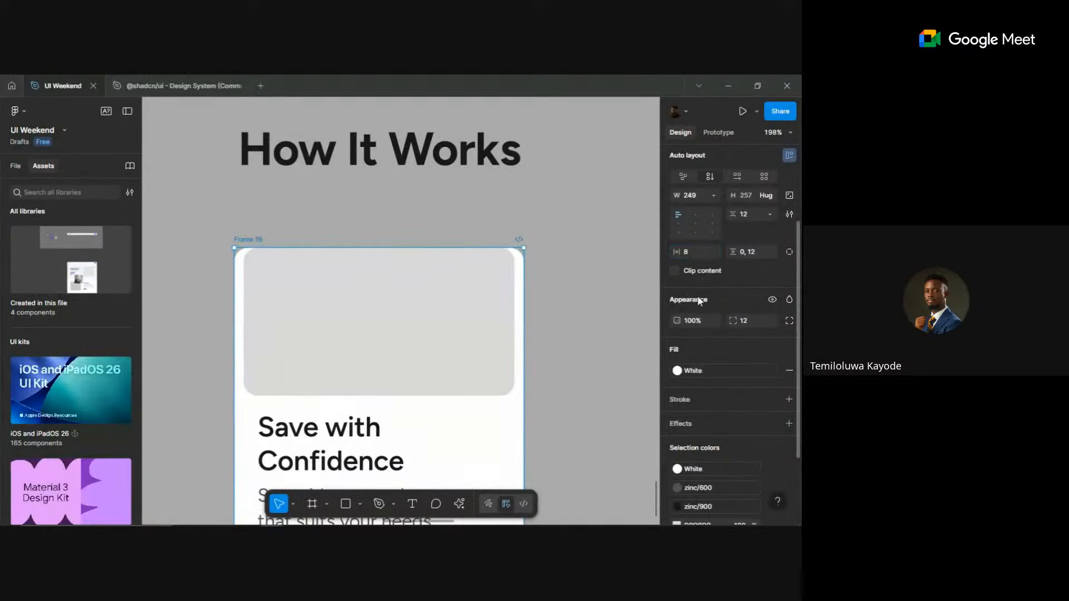
- Set the outer card frame's horizontal padding and its top padding to 4
left_click(699, 252)
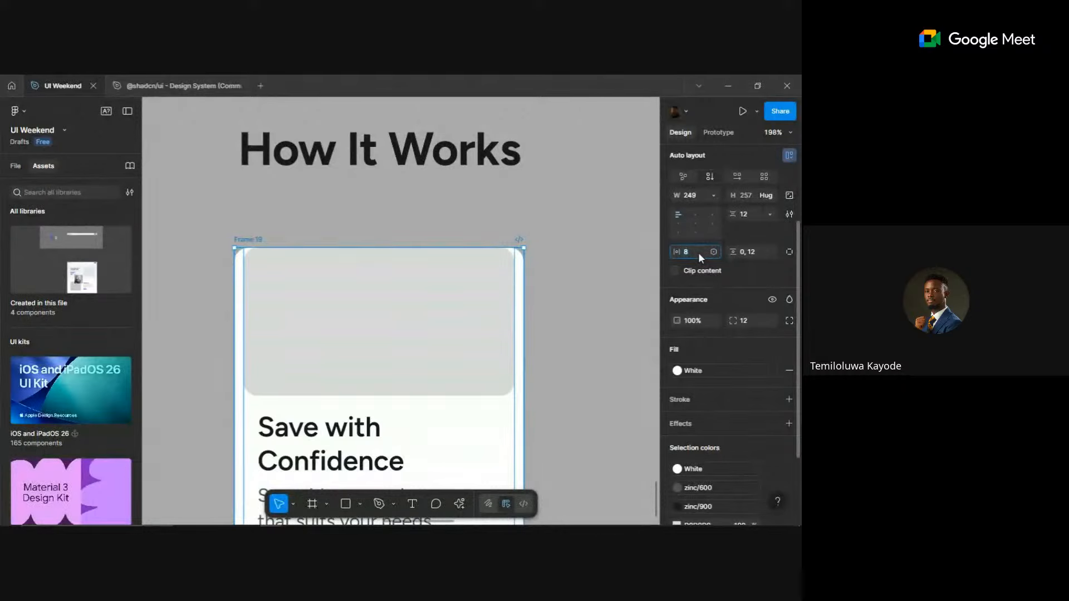
type("4")
left_click(790, 253)
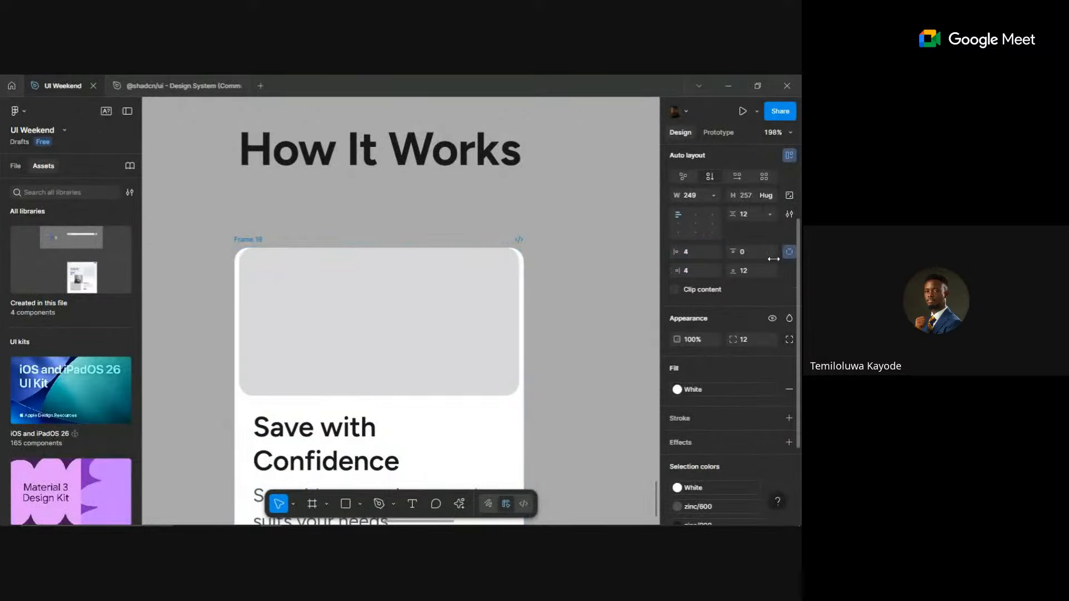
left_click(743, 254)
type("4")
key("Return")
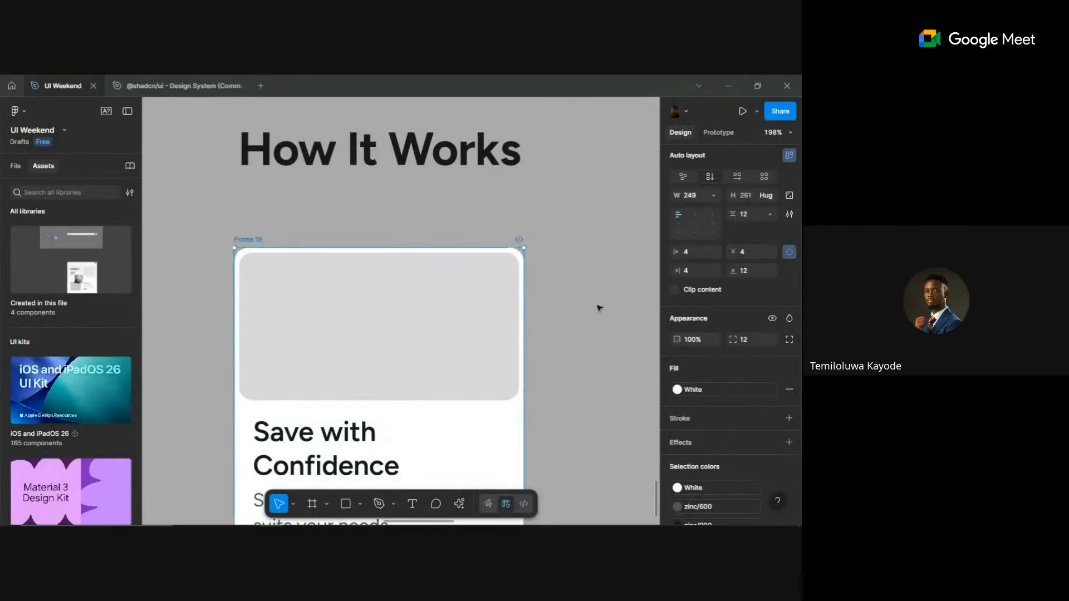
- Examine the card's upper corner up close, comparing the outer frame's curve, padding and radius with those of the placeholder rectangle
left_click(592, 306)
scroll(496, 304, "up", 3)
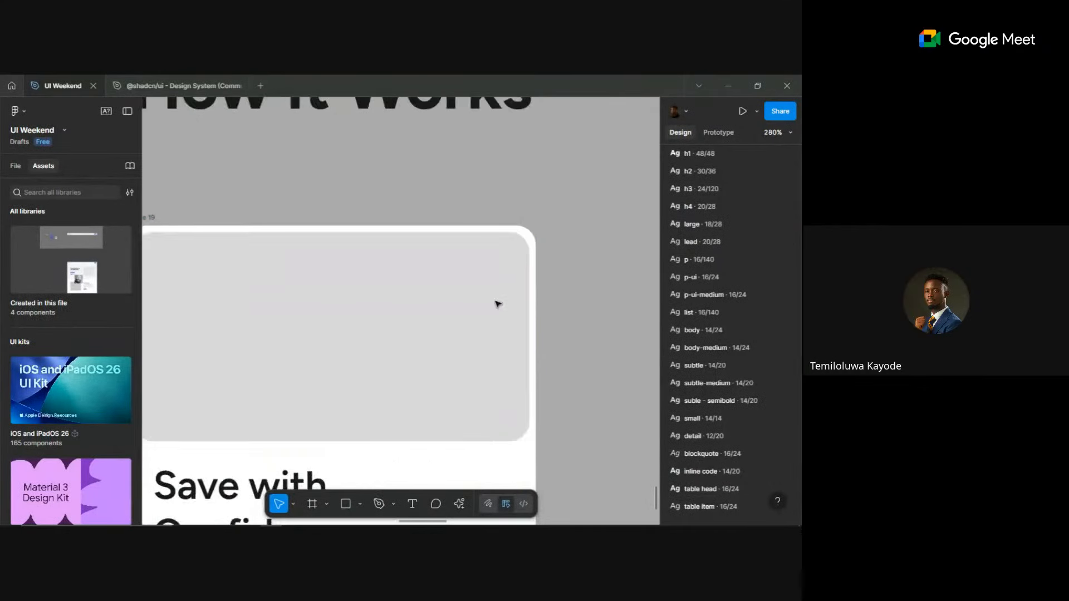
scroll(527, 283, "down", 3)
left_click(257, 233)
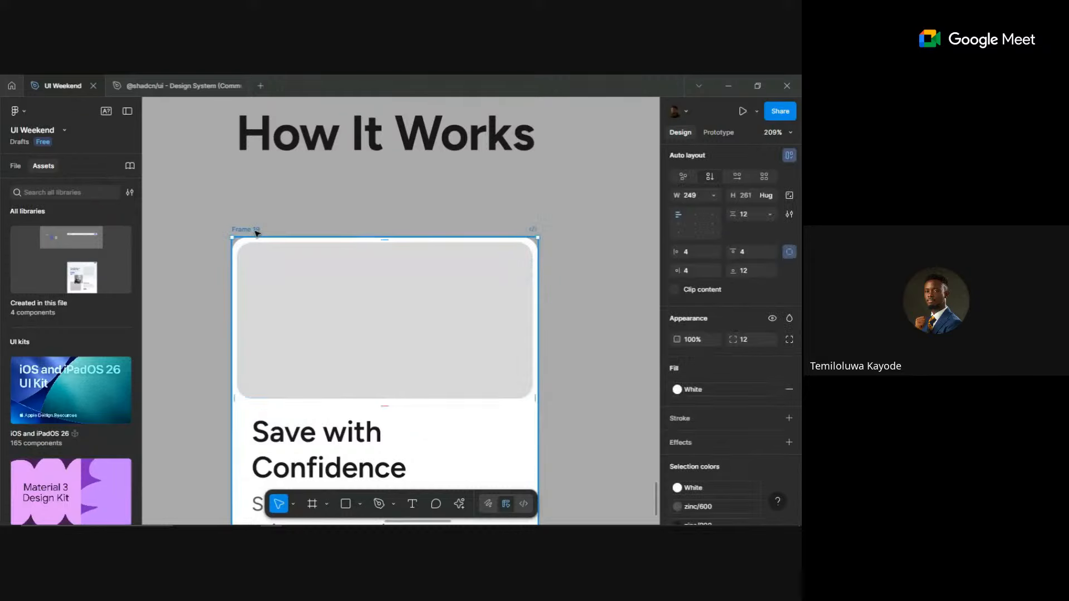
scroll(505, 233, "up", 10)
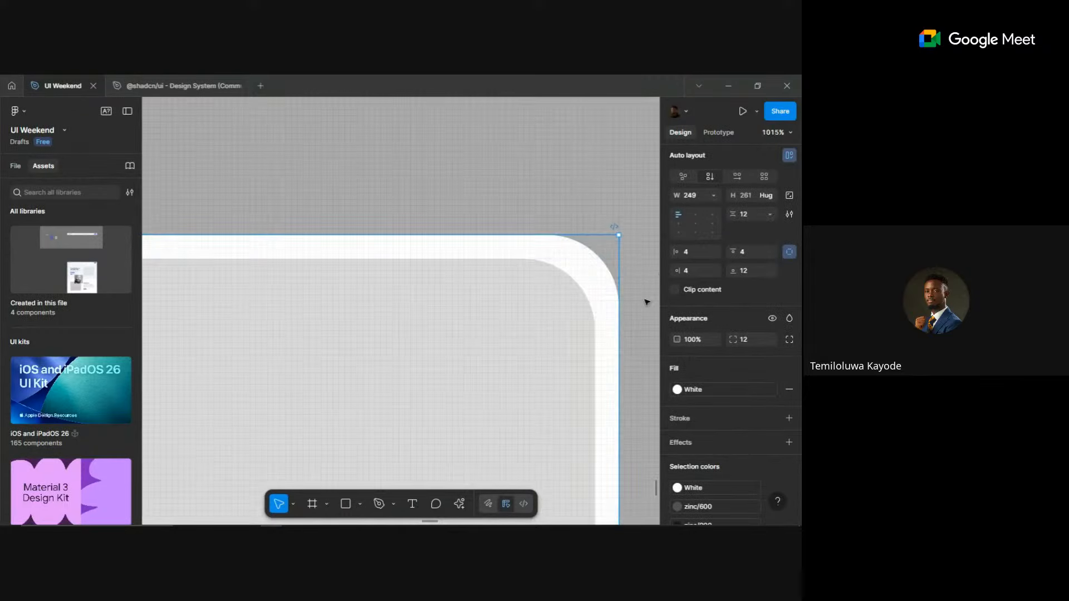
scroll(596, 317, "down", 5)
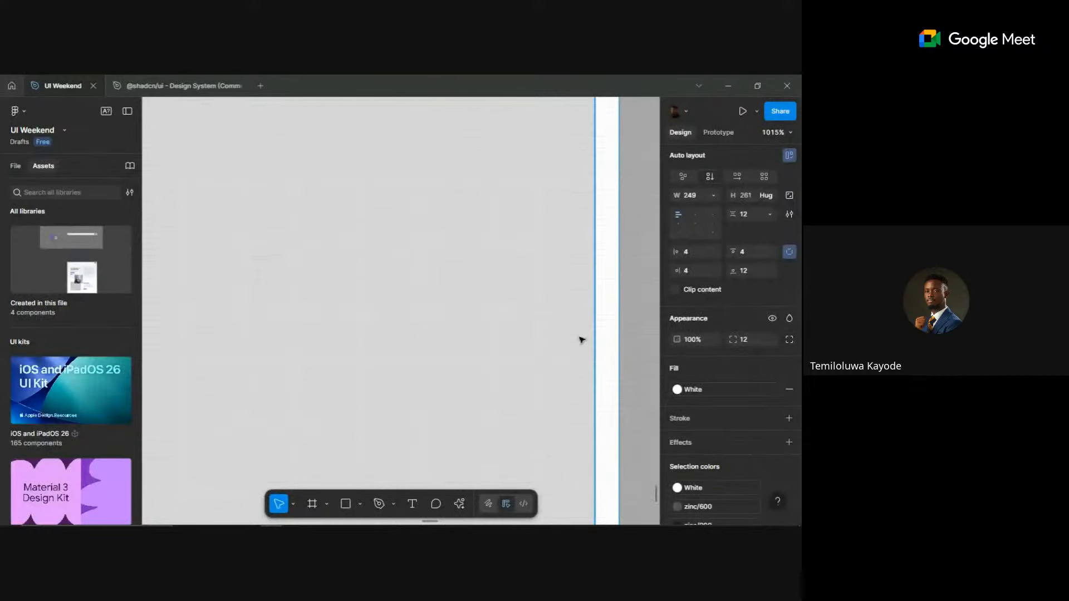
left_click(579, 337)
scroll(579, 338, "down", 6)
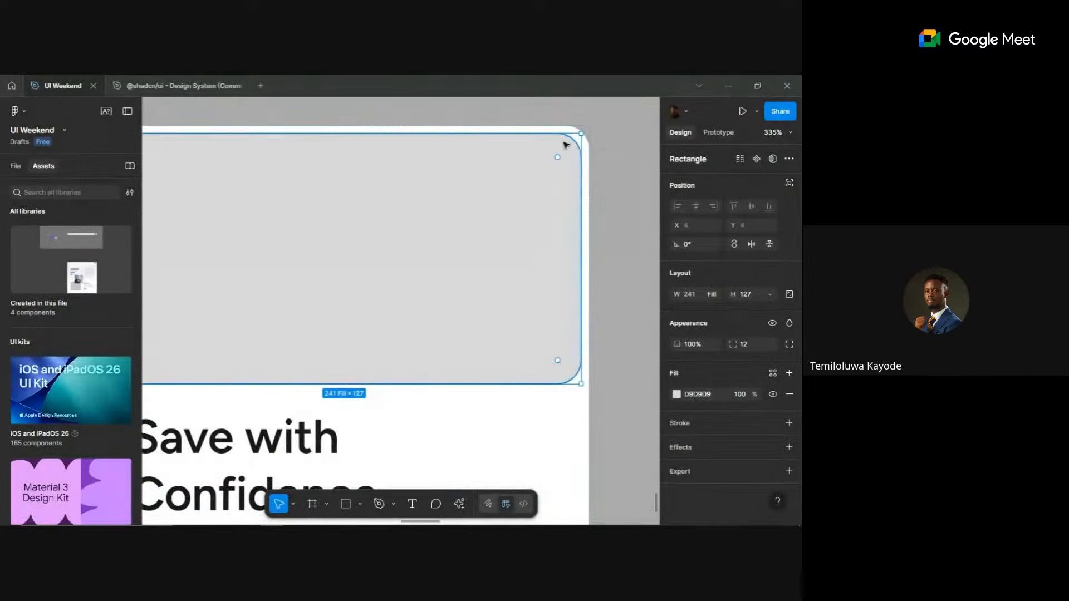
scroll(584, 175, "up", 5)
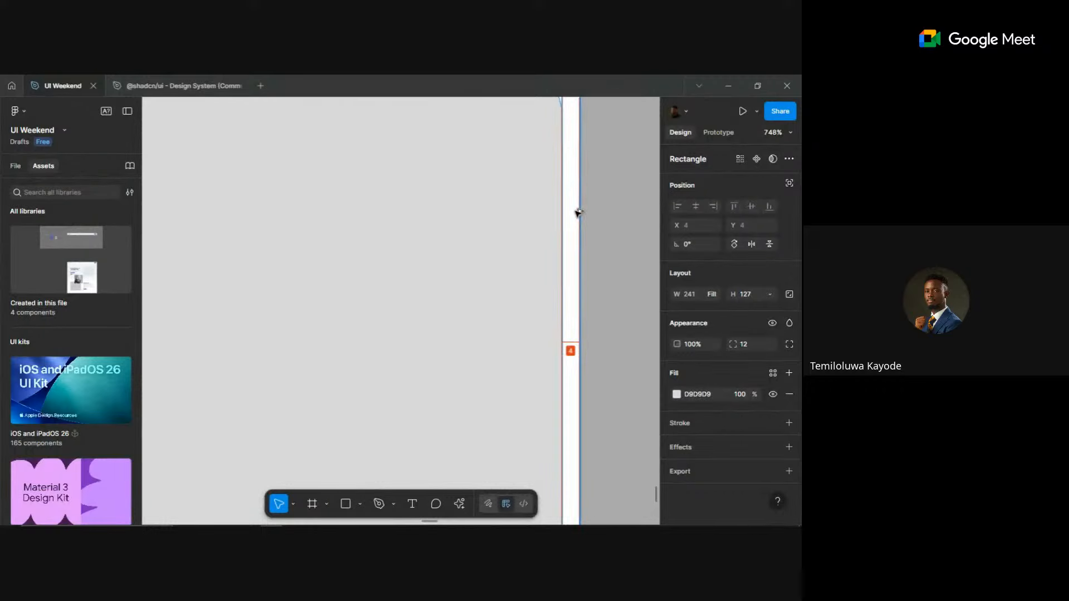
scroll(578, 212, "down", 4)
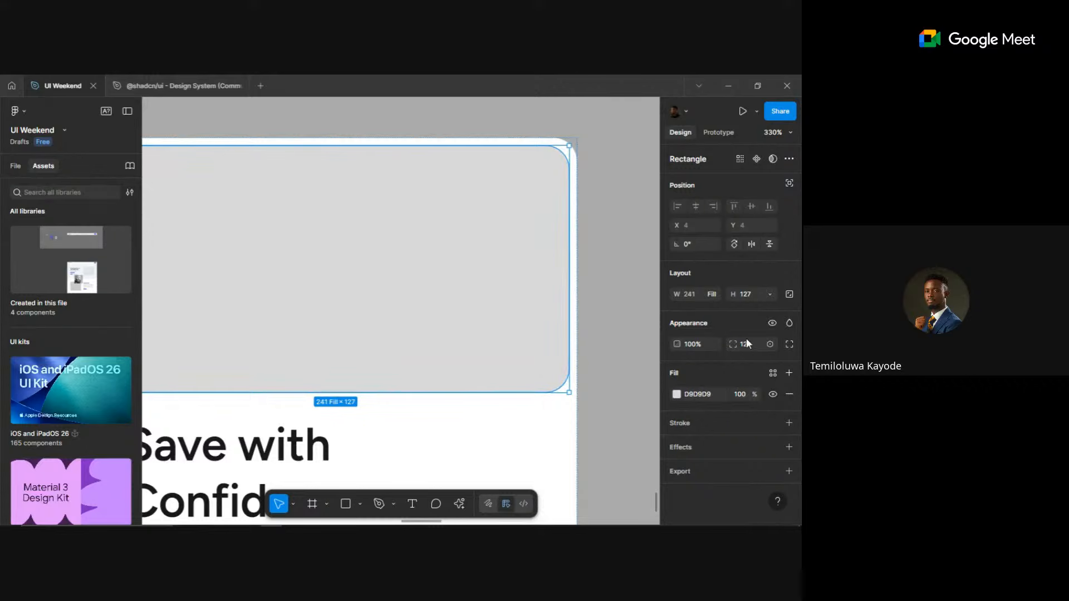
left_click(592, 154)
scroll(592, 154, "up", 7)
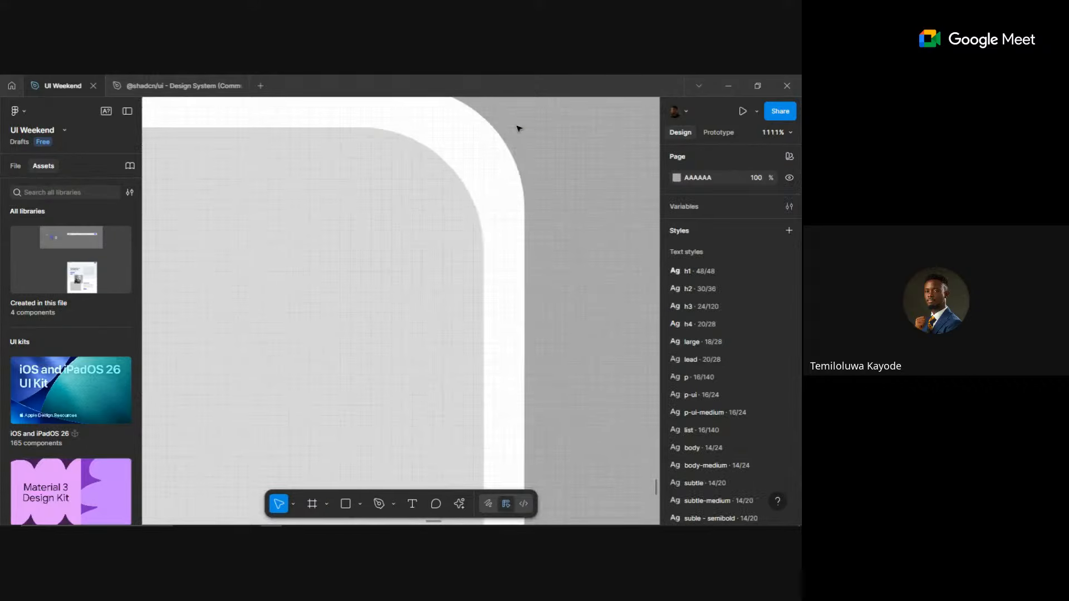
scroll(518, 128, "up", 4)
scroll(568, 210, "up", 2)
scroll(481, 248, "down", 6)
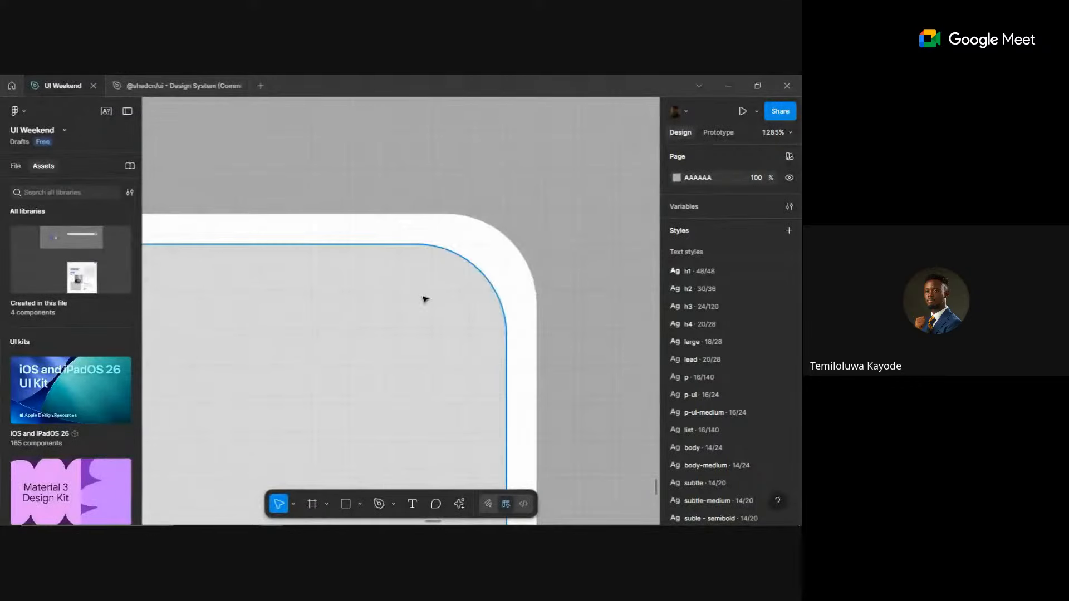
- Set the placeholder rectangle's corner radius to 8 by subtracting the 4 padding from 12, and review the whole card
left_click(422, 302)
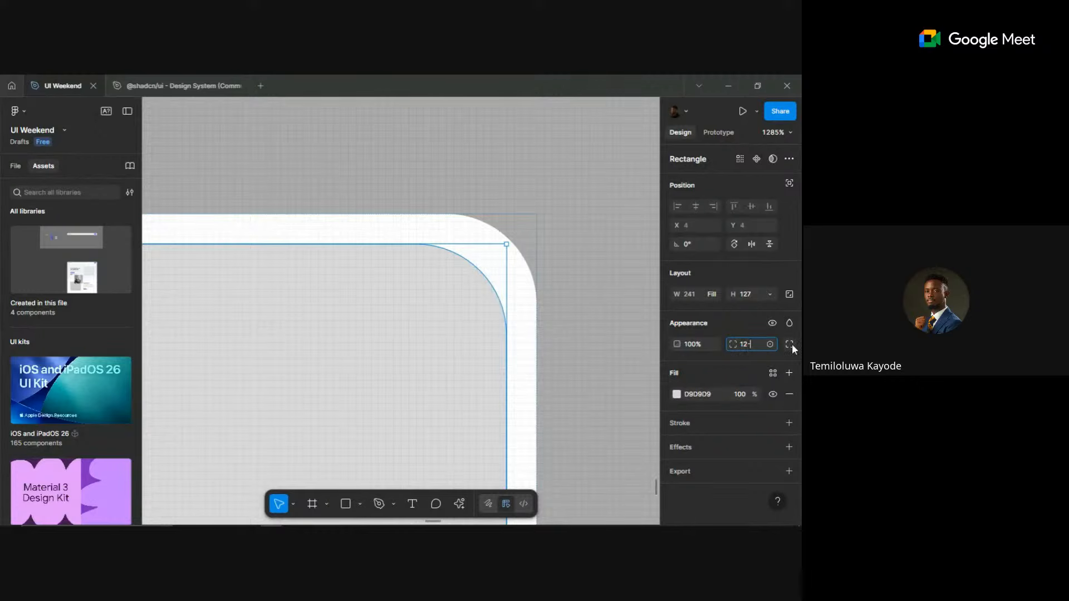
type("4")
key("Return")
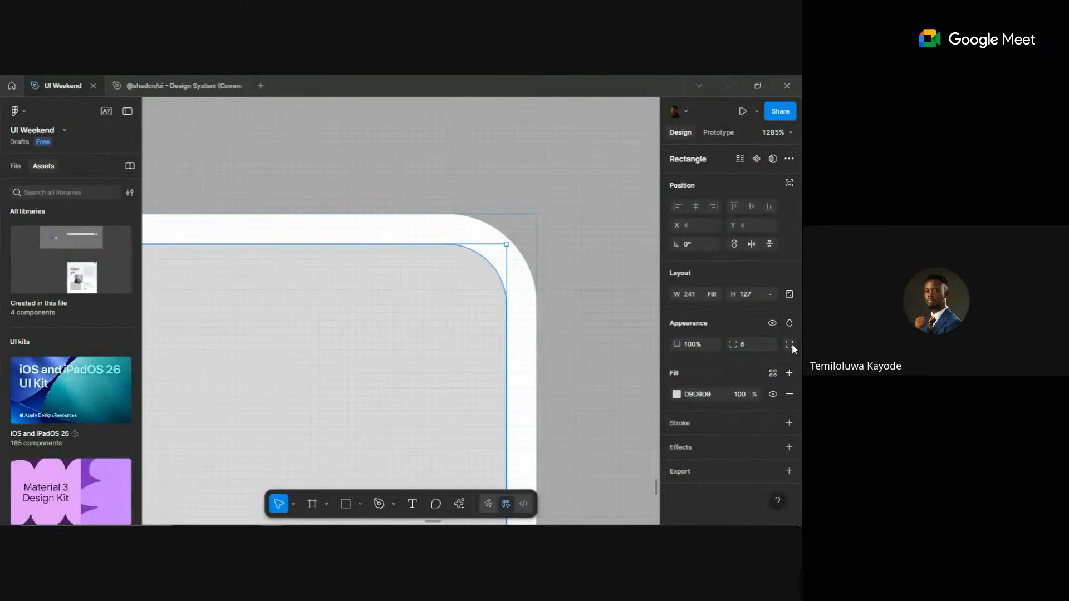
left_click(624, 231)
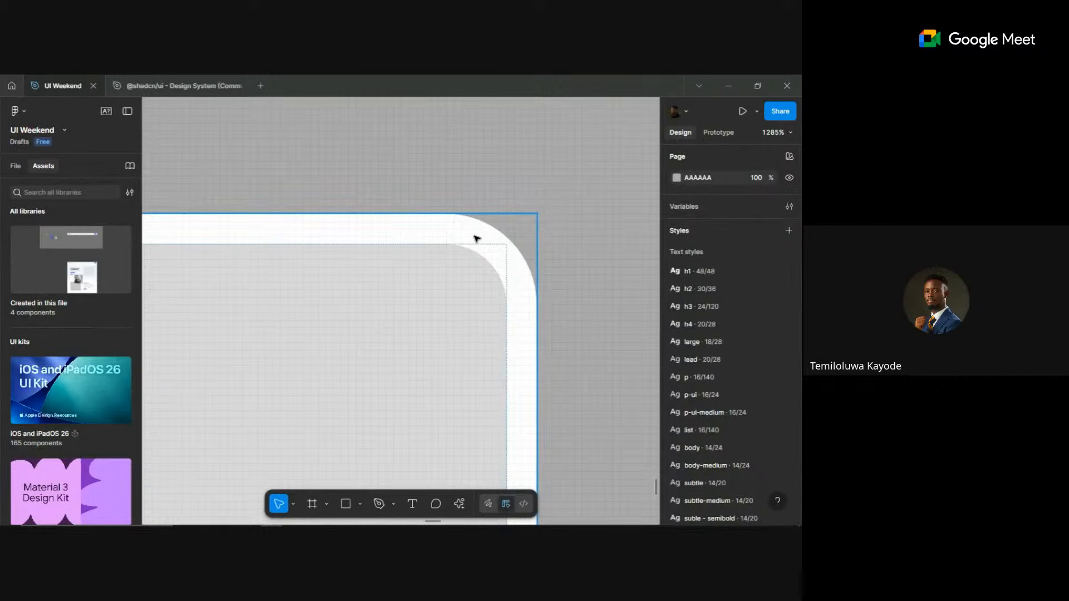
scroll(475, 238, "down", 6)
scroll(417, 277, "down", 4)
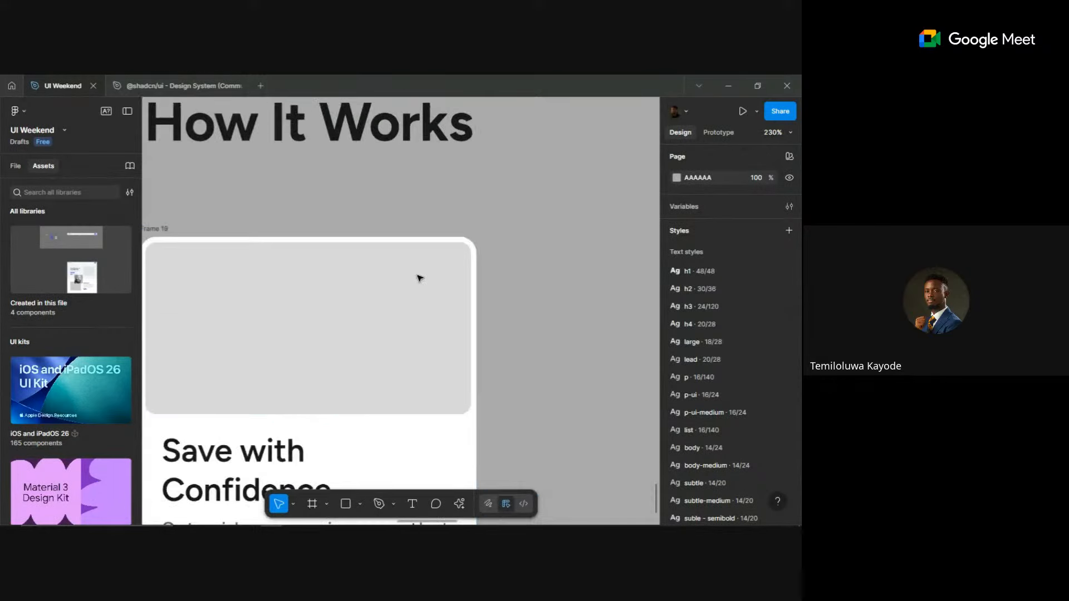
left_click_drag(417, 277, 485, 234)
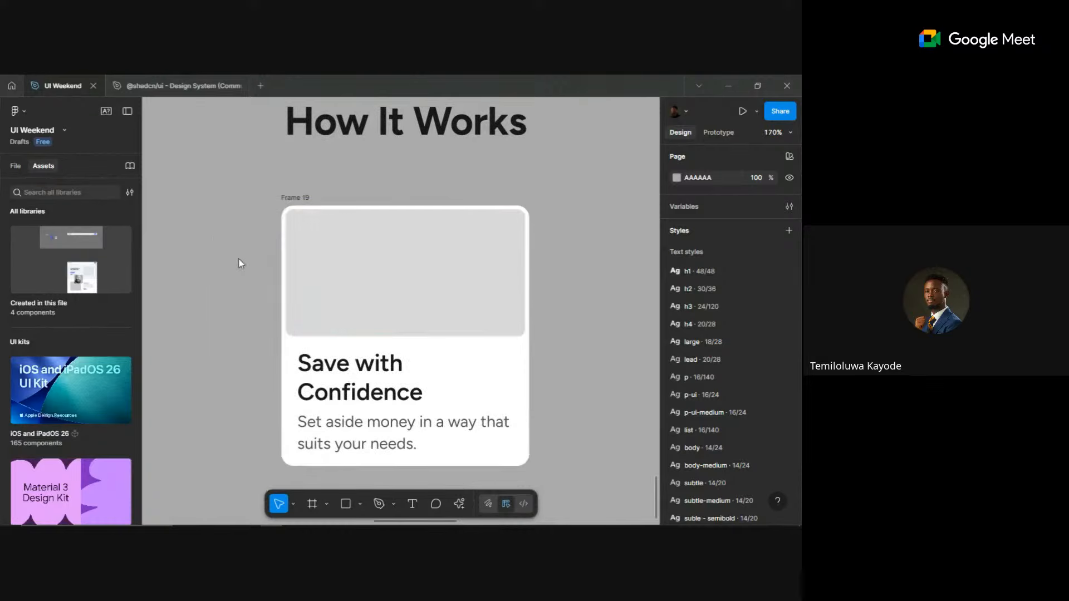
- Set the horizontal padding of the frame holding the card's title and description to 8
scroll(223, 259, "down", 1)
left_click(345, 382)
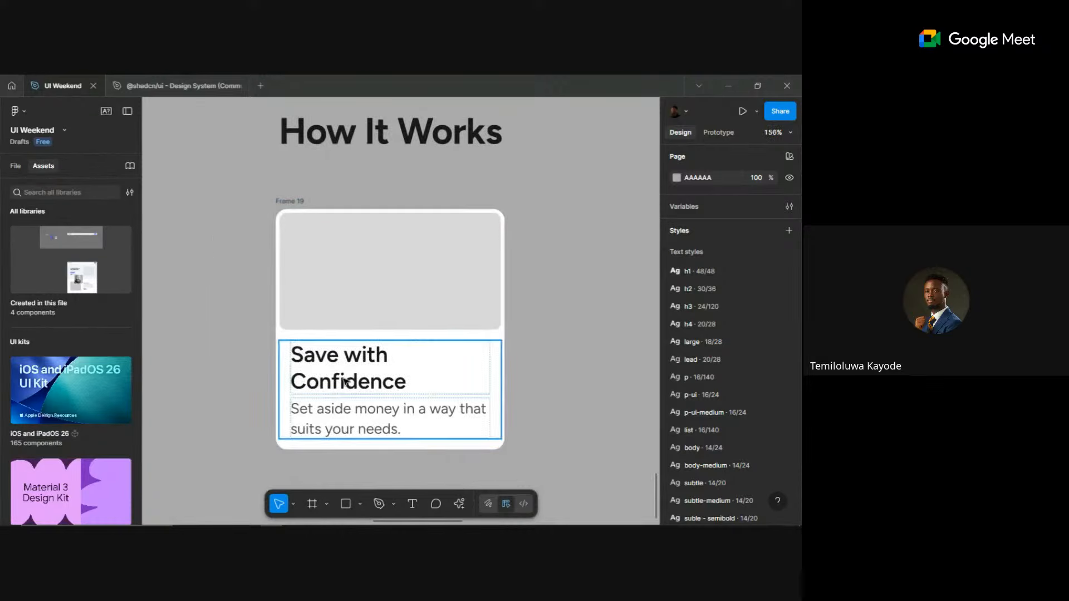
left_click(346, 382)
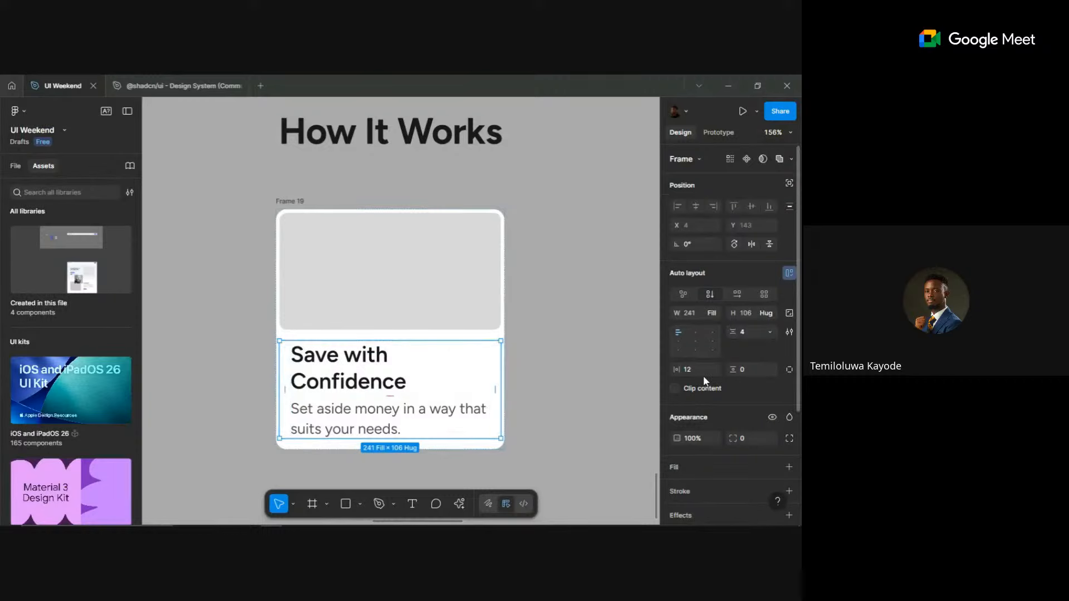
type("8")
key("Return")
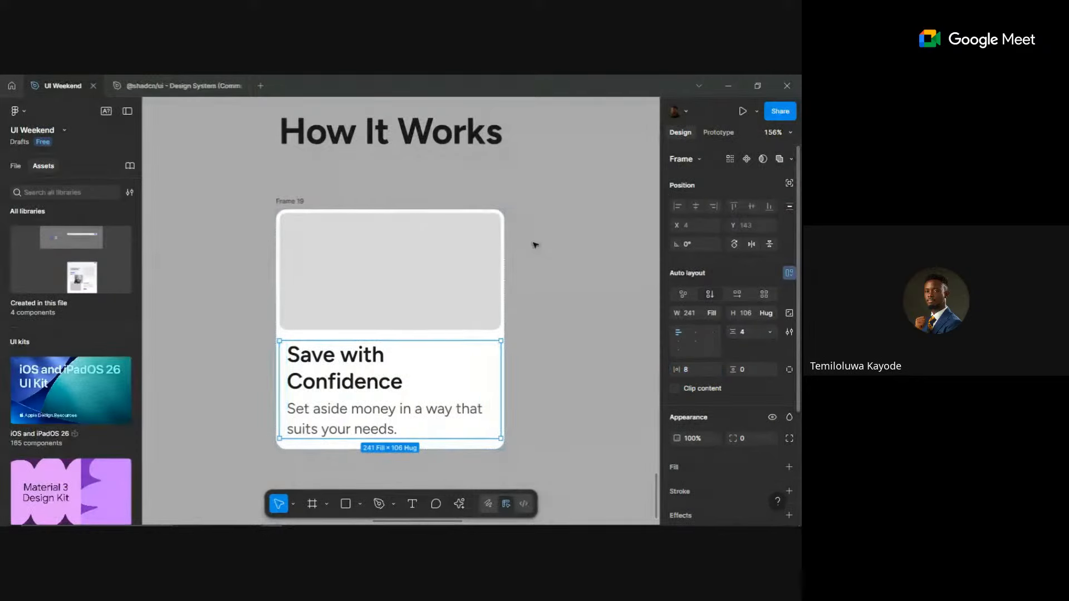
left_click(518, 232)
scroll(566, 323, "down", 10)
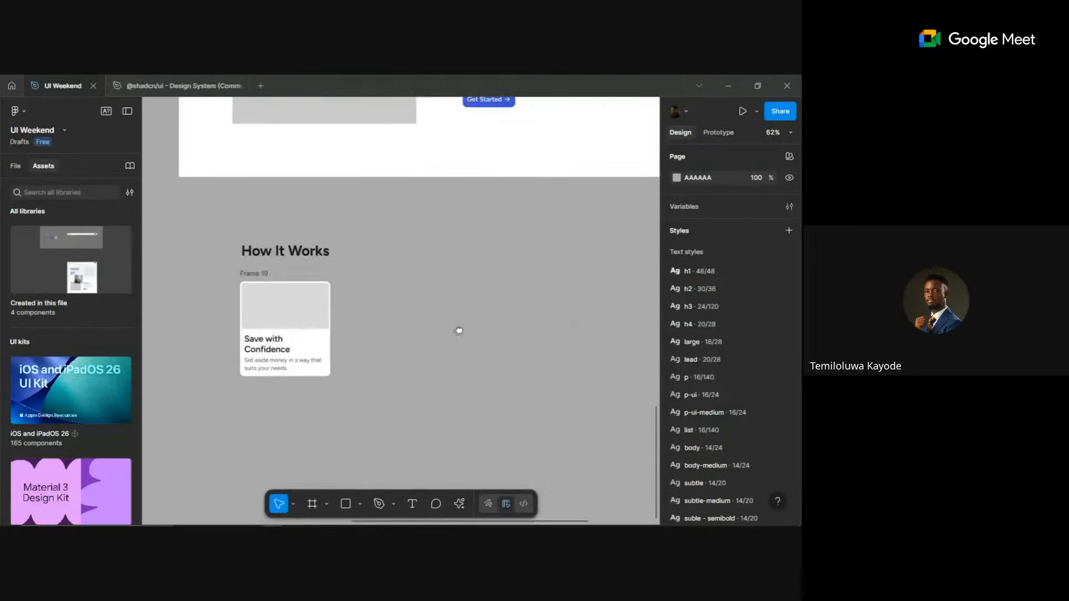
left_click_drag(432, 287, 233, 221)
scroll(228, 252, "up", 3)
scroll(228, 252, "up", 3)
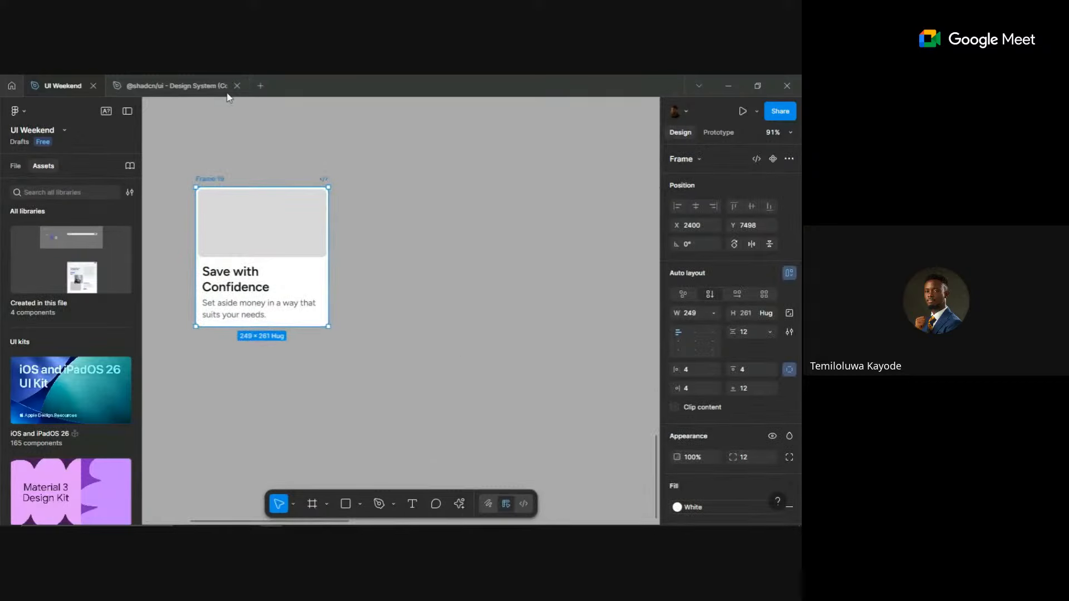
left_click(243, 86)
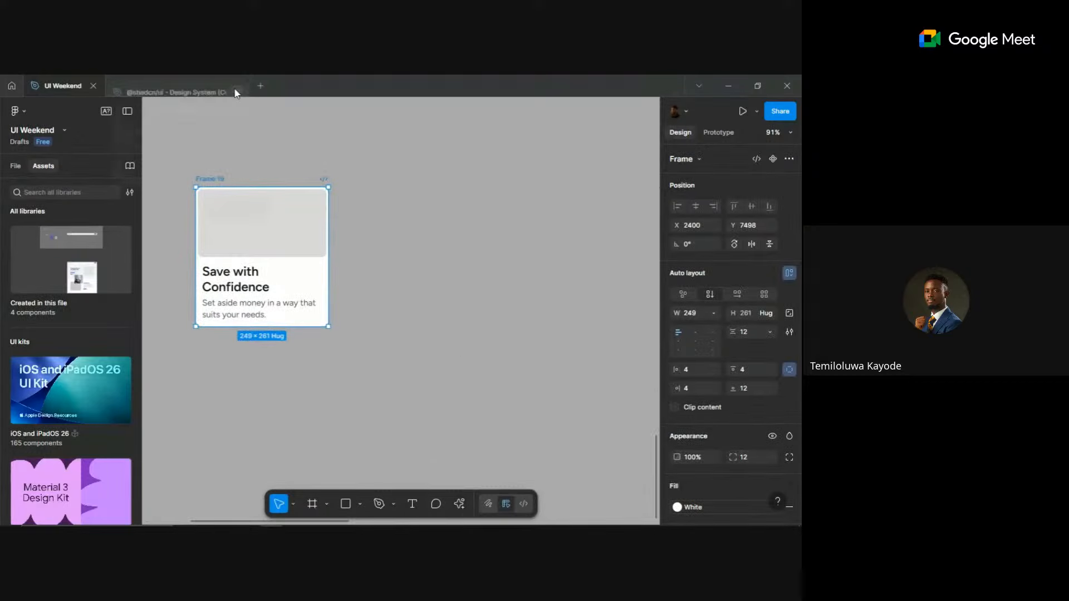
- Convert the card frame into a component and add a second variant to it
left_click(774, 159)
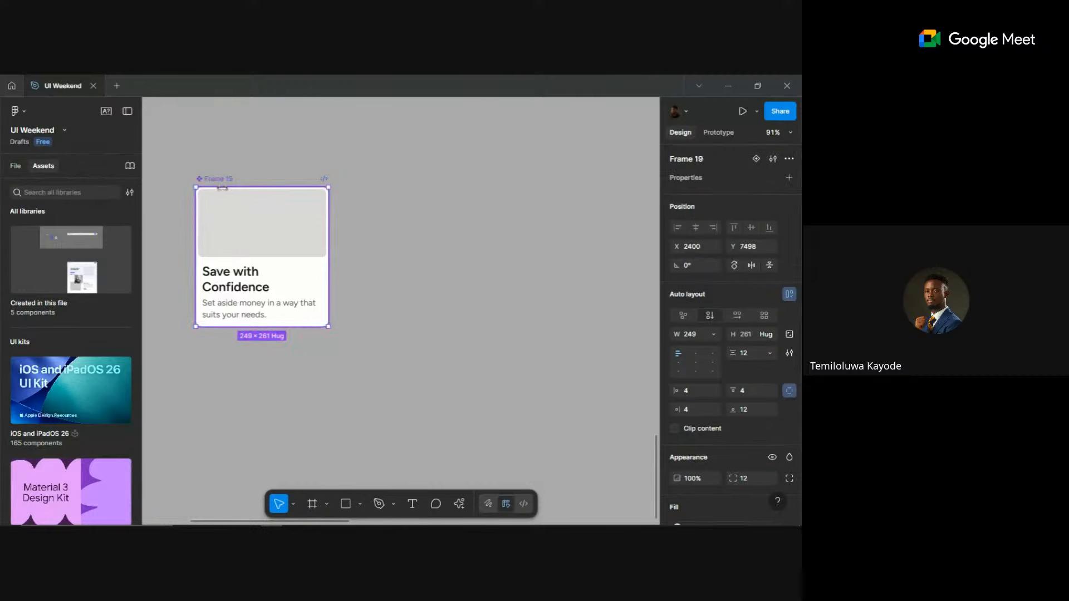
scroll(456, 317, "down", 3)
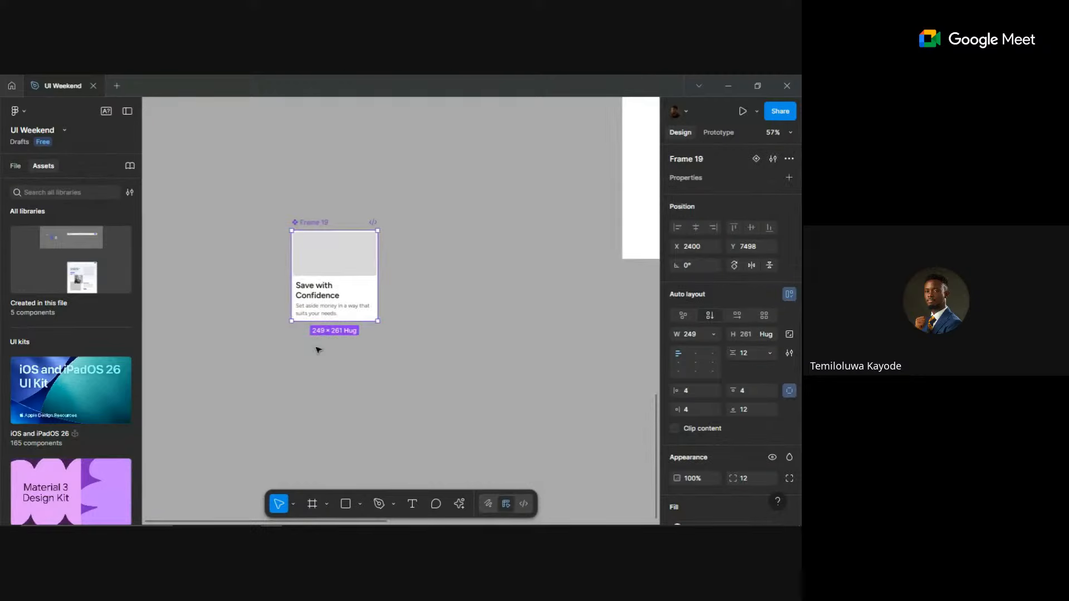
scroll(317, 349, "up", 5)
left_click(757, 159)
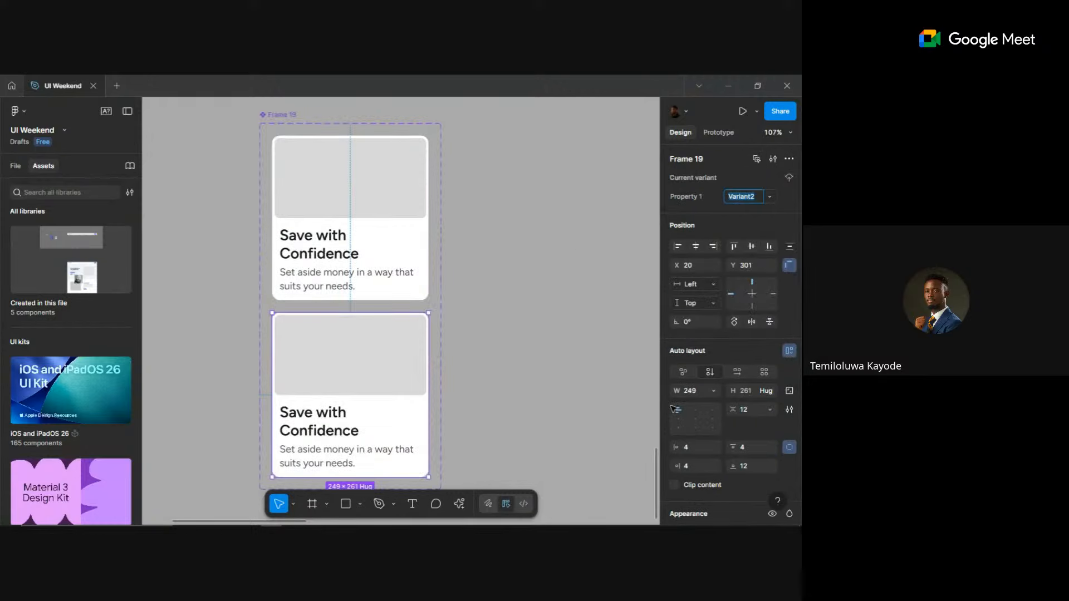
- Add a drop shadow to the second card variant with an increased blur and 12% black opacity
scroll(740, 422, "down", 4)
scroll(740, 422, "down", 1)
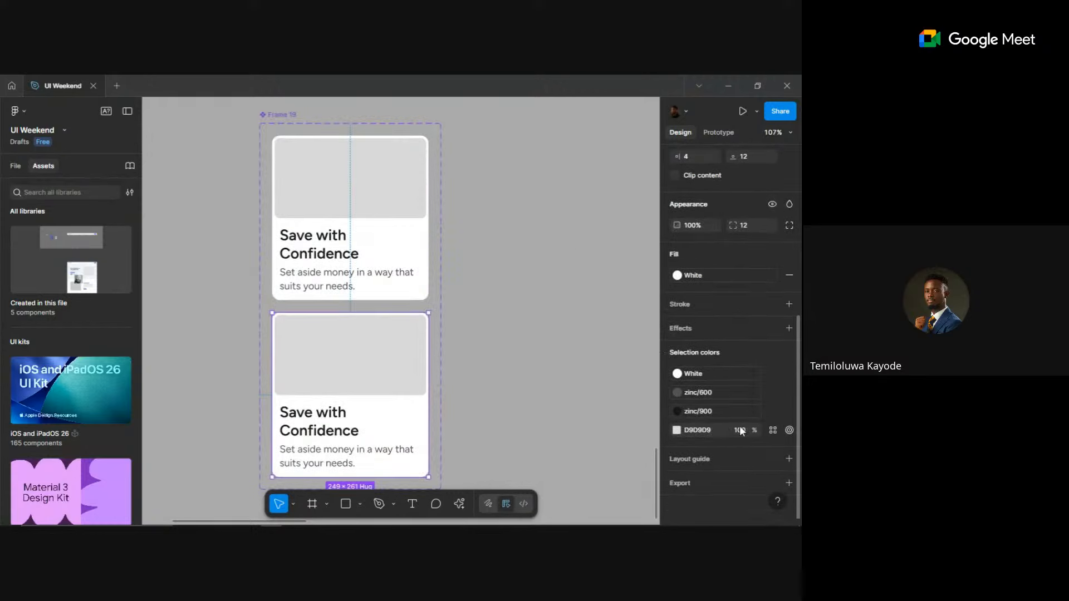
left_click(789, 328)
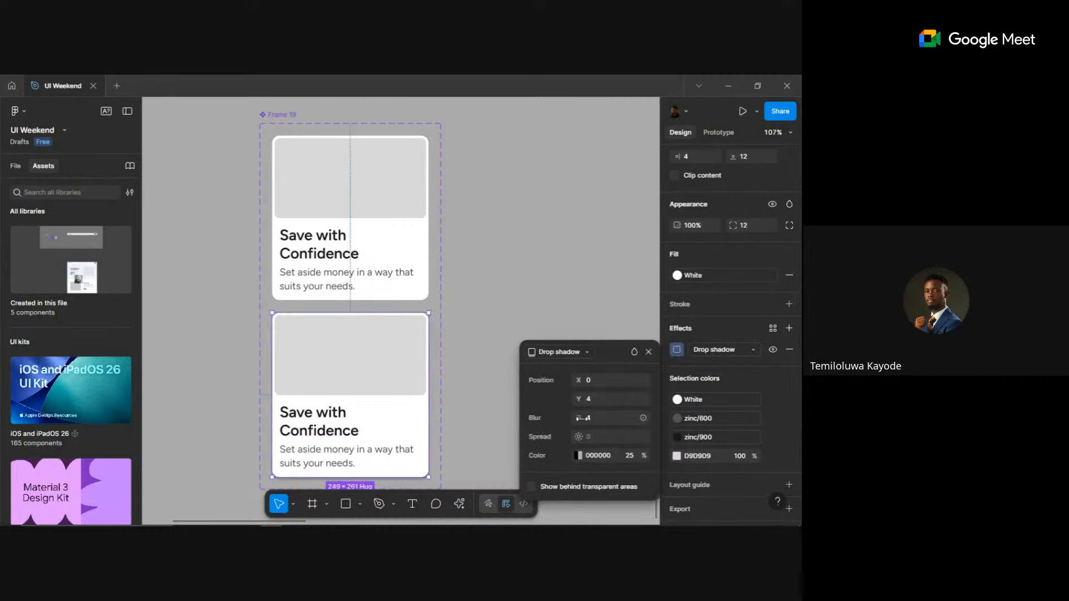
left_click_drag(579, 418, 631, 418)
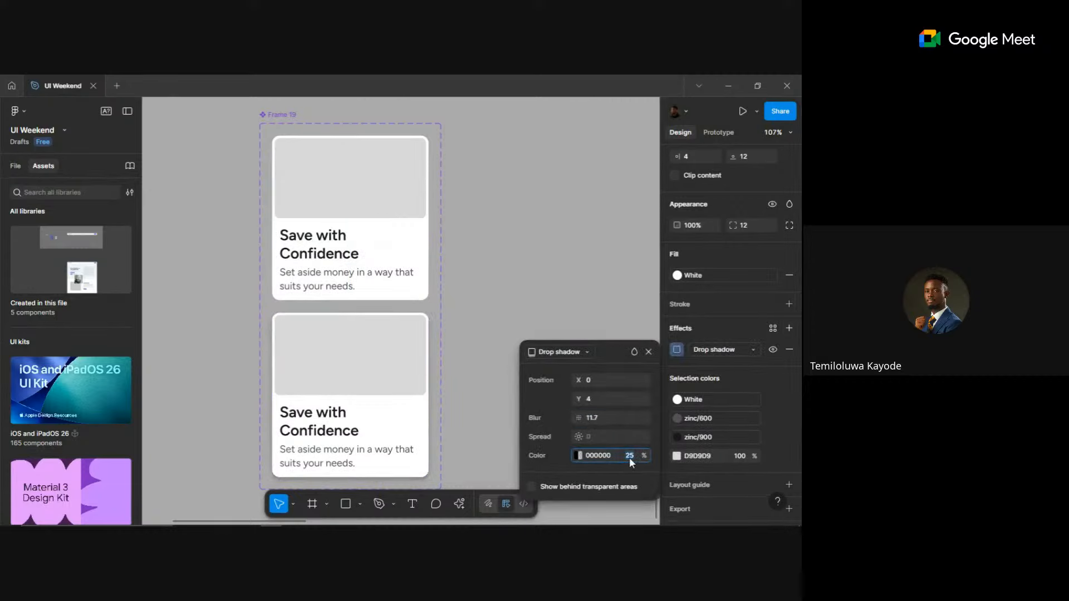
type("12")
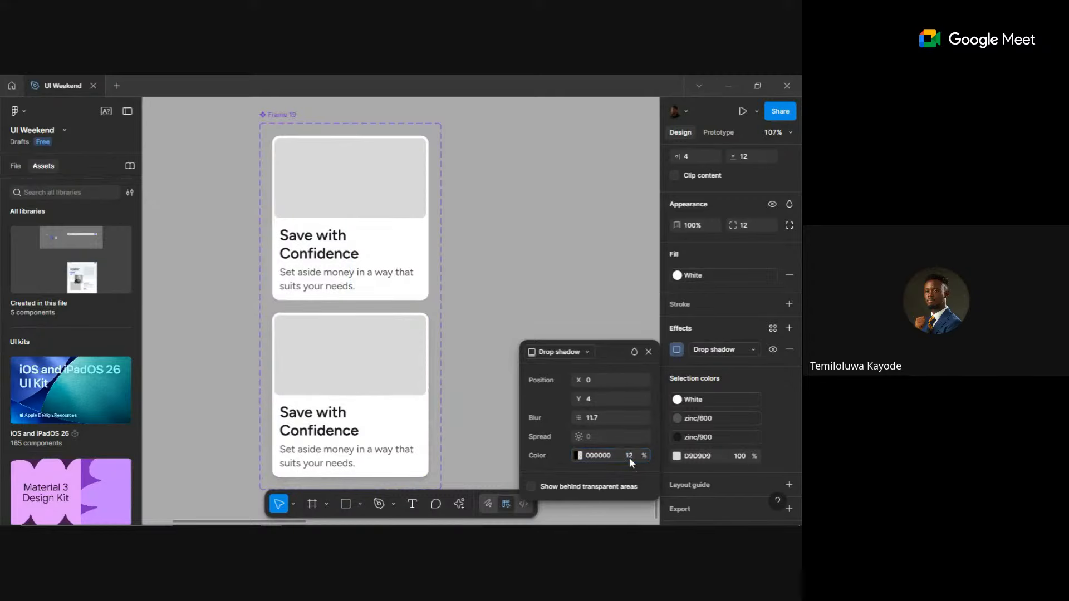
key("Return")
left_click_drag(577, 417, 622, 418)
left_click(518, 262)
- Place an instance of the default card variant beneath the How It Works heading
scroll(518, 266, "down", 5)
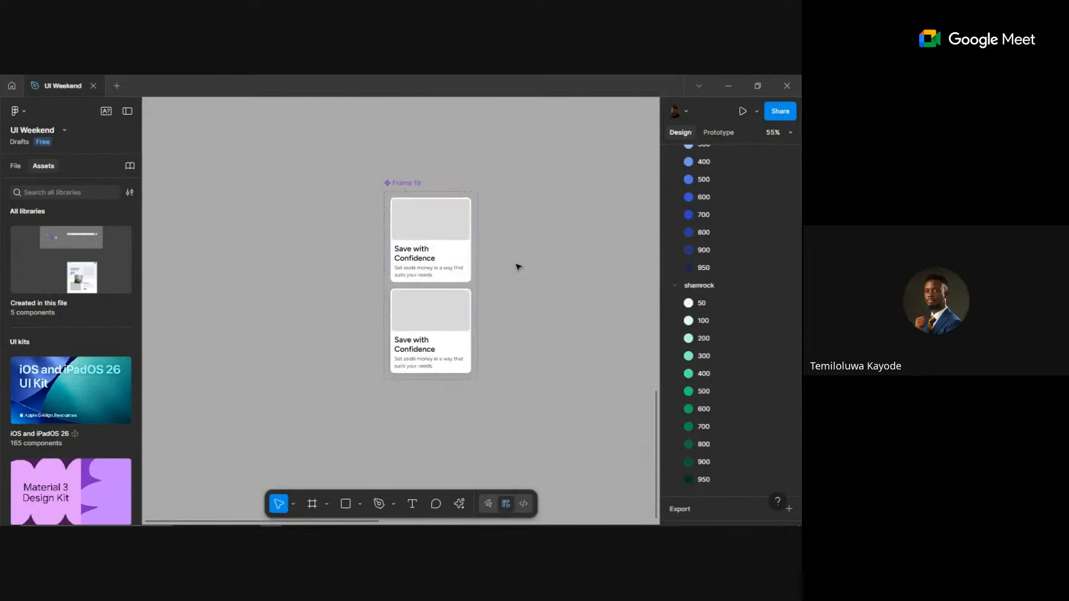
scroll(348, 304, "down", 5)
scroll(345, 303, "down", 1)
left_click_drag(329, 297, 424, 337)
scroll(434, 368, "up", 5)
scroll(425, 311, "up", 3)
scroll(430, 303, "down", 3)
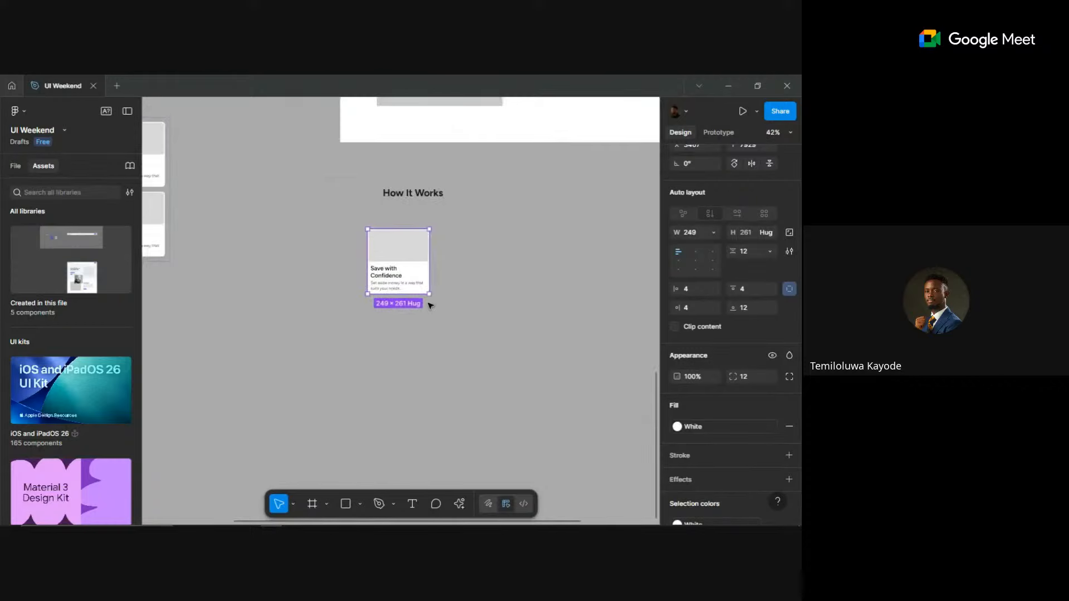
scroll(424, 304, "up", 2)
- Duplicate the card instance three times at equal spacing to form a horizontal row of four cards
left_click_drag(361, 306, 437, 310)
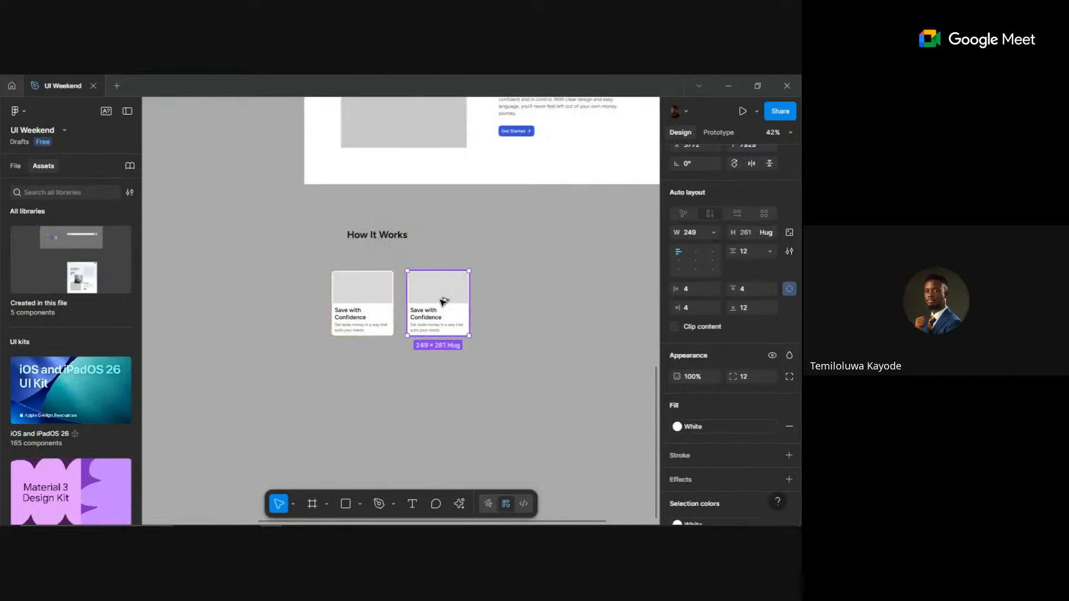
key("ctrl+d")
key("ctrl+d")
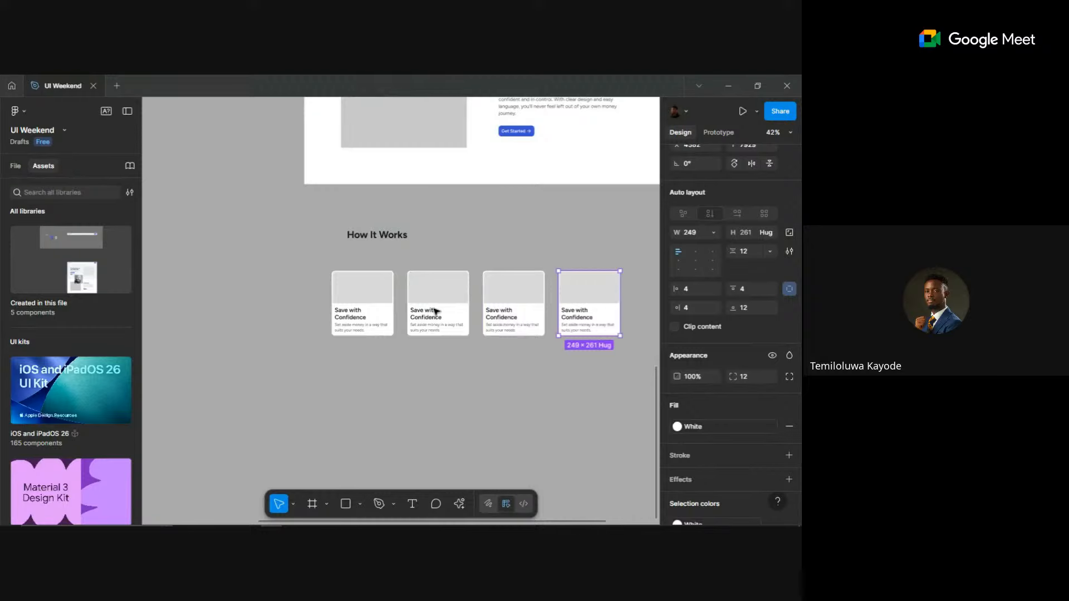
- Replace the second card's title with "Get Monthly Payouts", copied from the How It Works list in ChatGPT
key("alt+Tab")
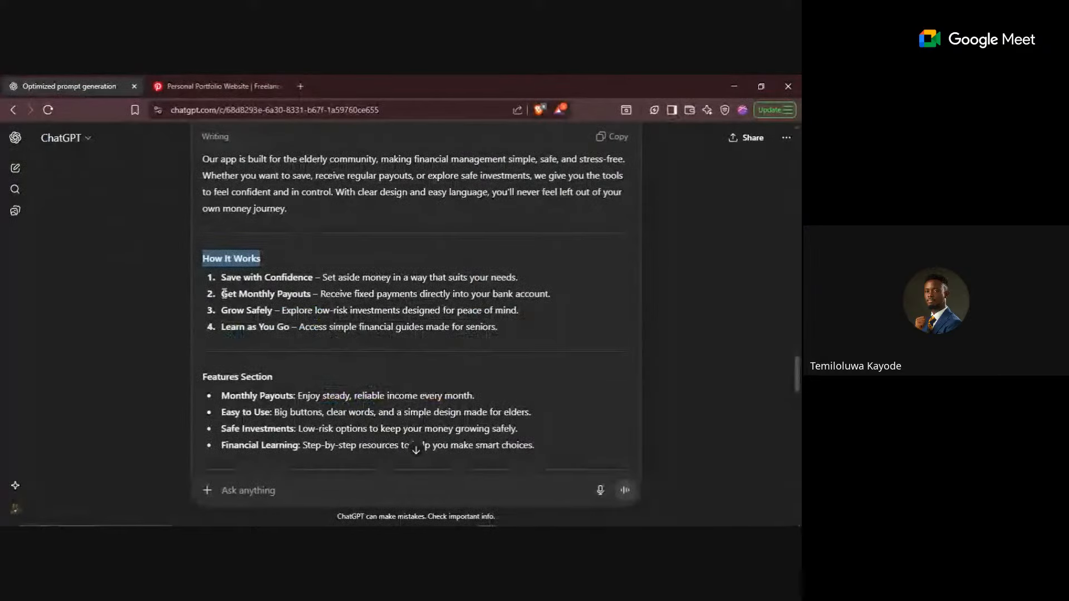
left_click_drag(221, 294, 308, 295)
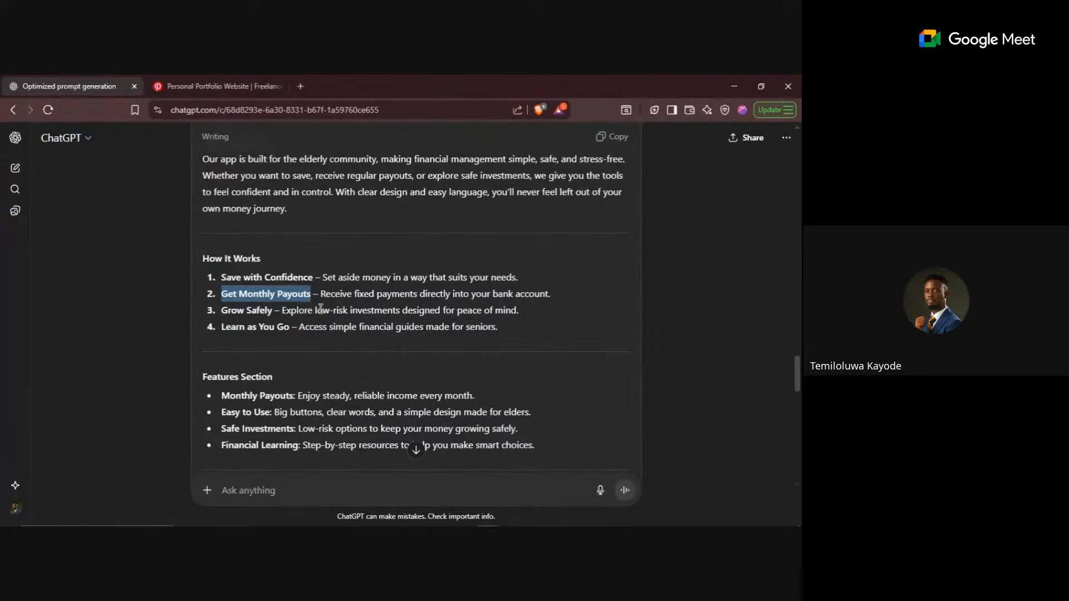
key("alt+Tab")
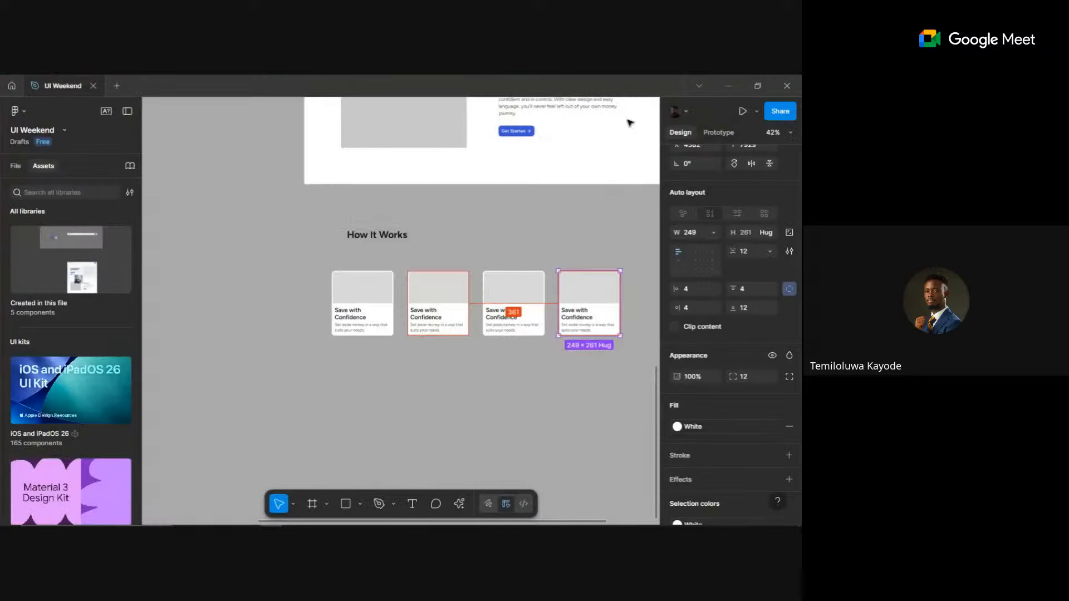
double_click(435, 315)
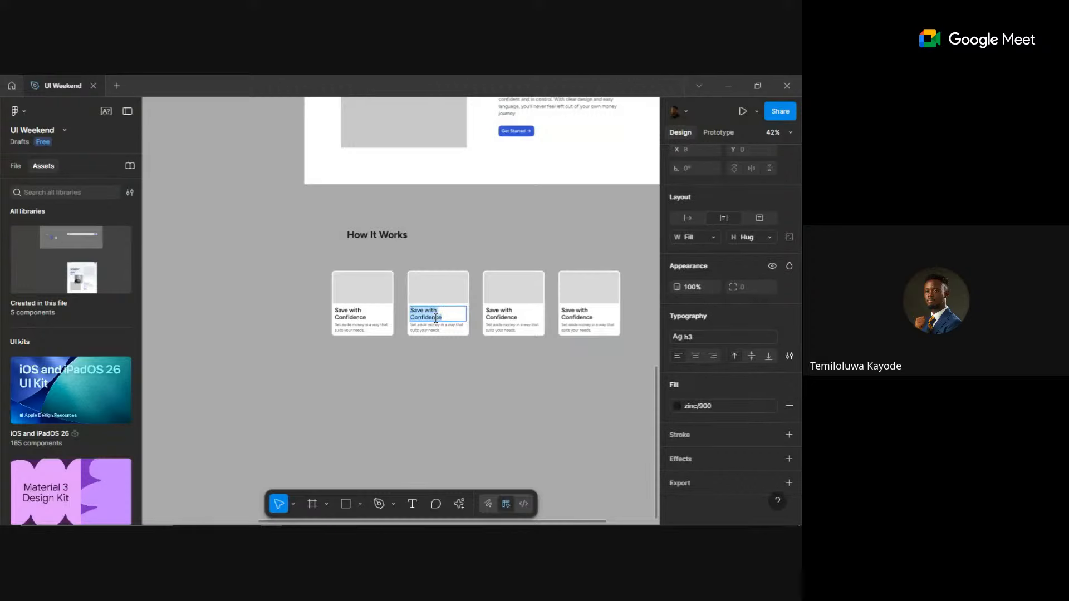
type("Get Monthly Payouts")
scroll(490, 331, "up", 4)
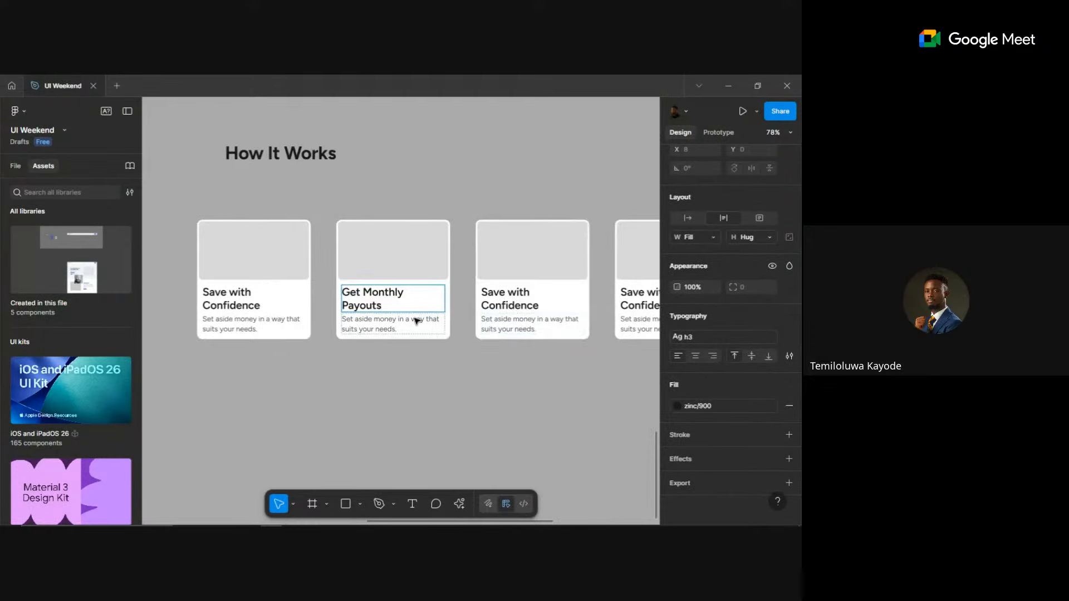
- Copy "Receive fixed payments directly into your bank account." from the ChatGPT How It Works list and return to Figma
left_click(731, 89)
left_click_drag(320, 294, 548, 288)
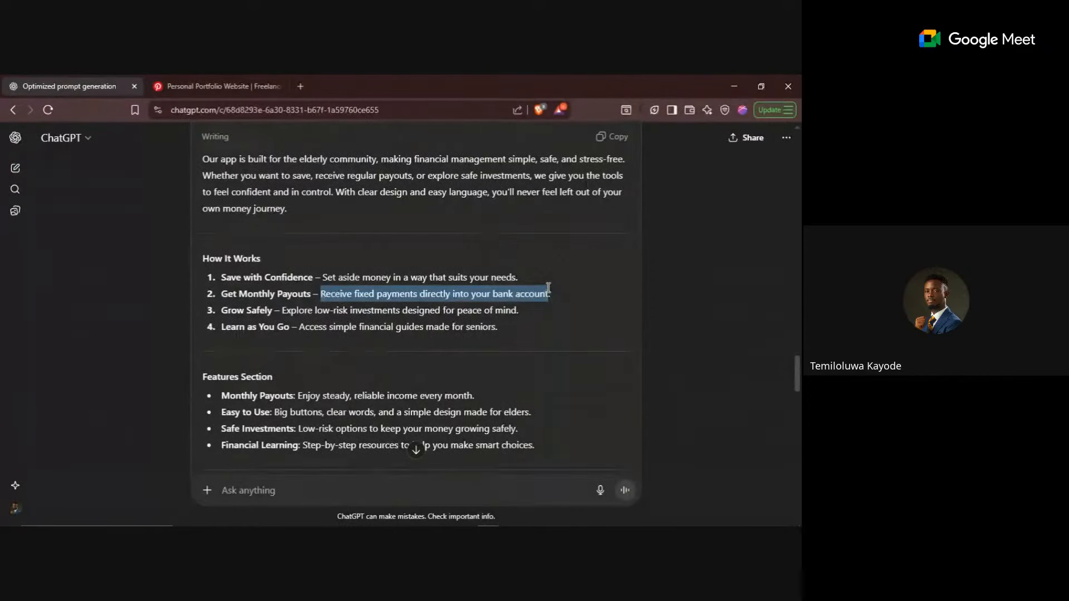
left_click(312, 296)
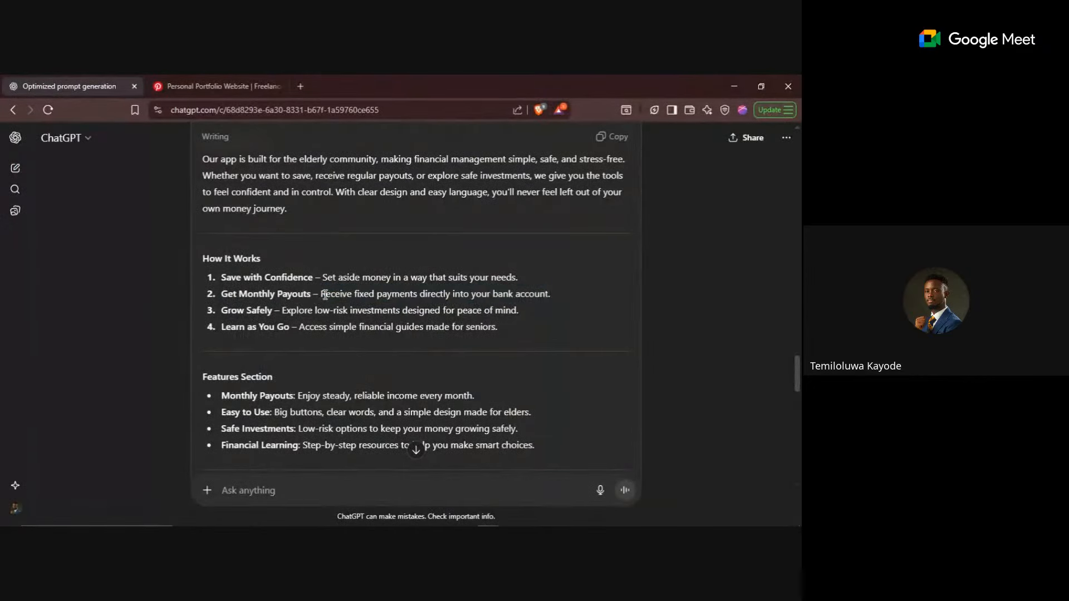
left_click(571, 290, "shift")
key("ctrl+c")
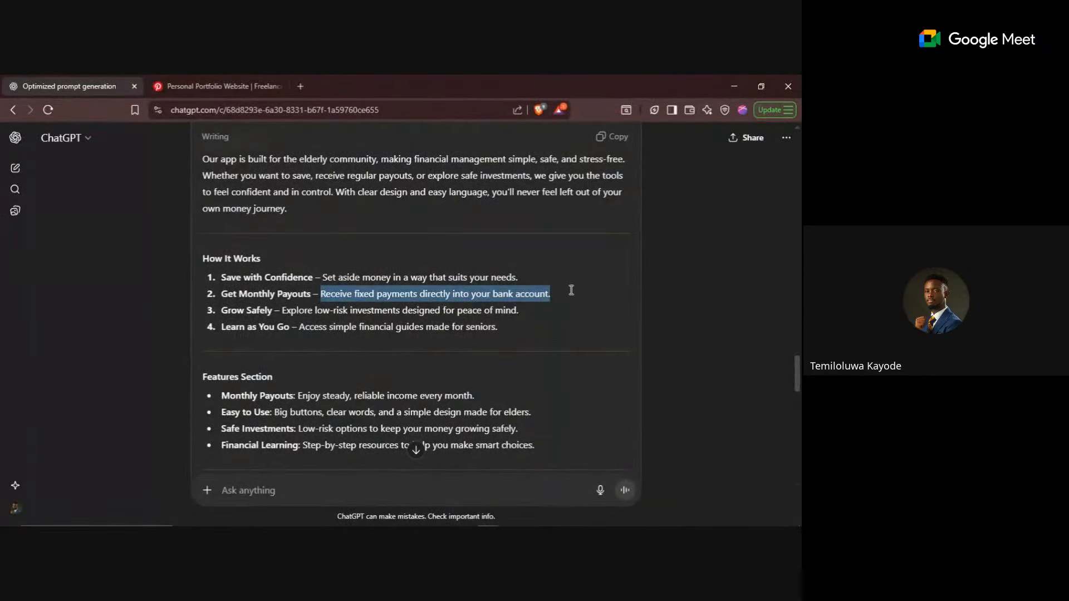
left_click(733, 86)
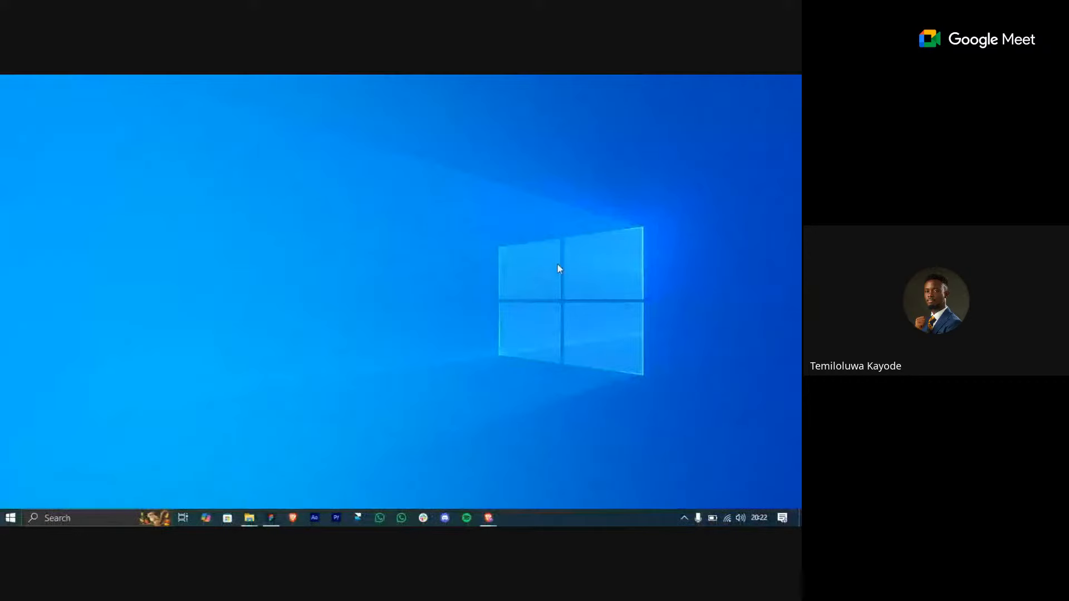
left_click(271, 518)
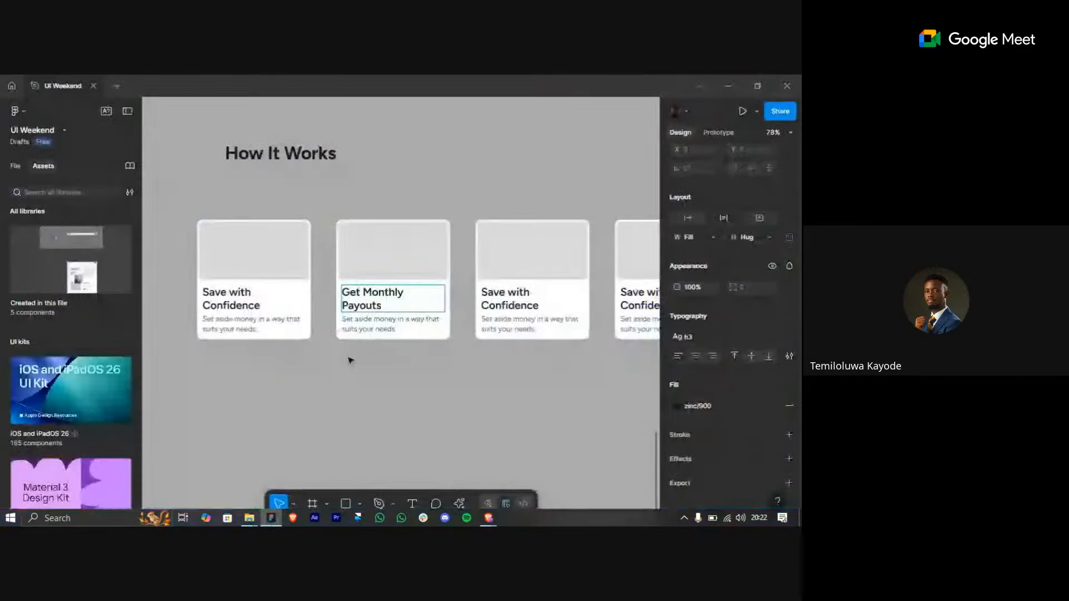
double_click(379, 304)
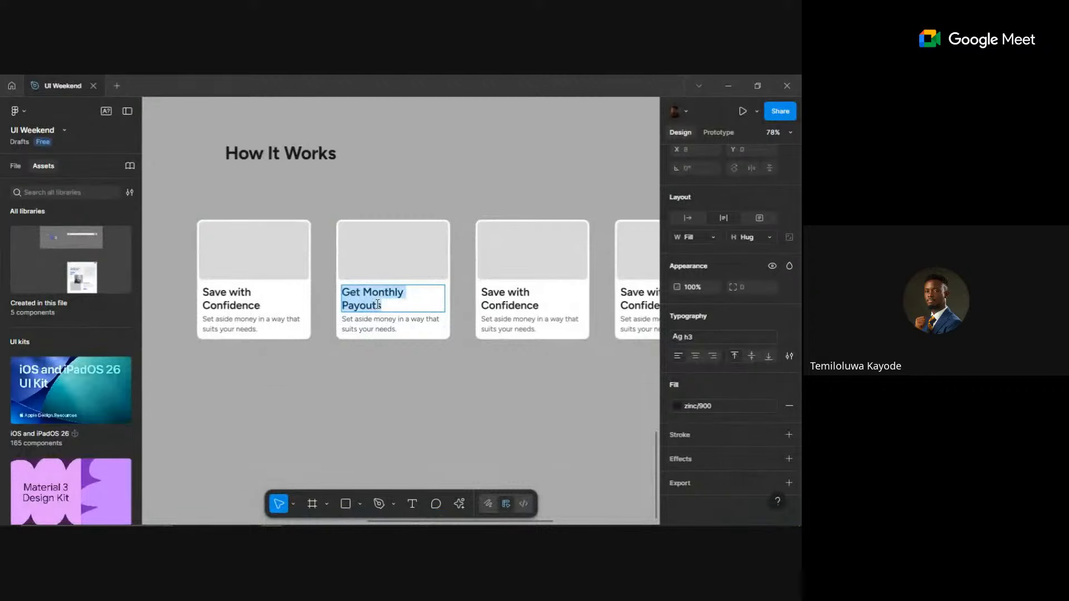
key("ctrl+v")
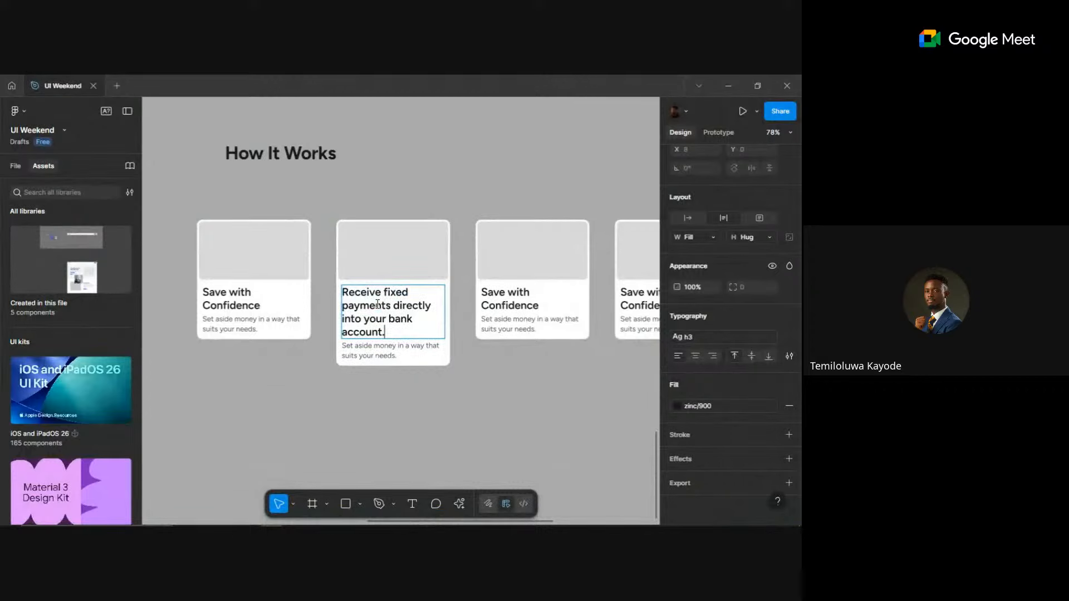
key("ctrl+z")
- Replace the second card's description with the copied text "Receive fixed payments directly into your bank account."
double_click(369, 330)
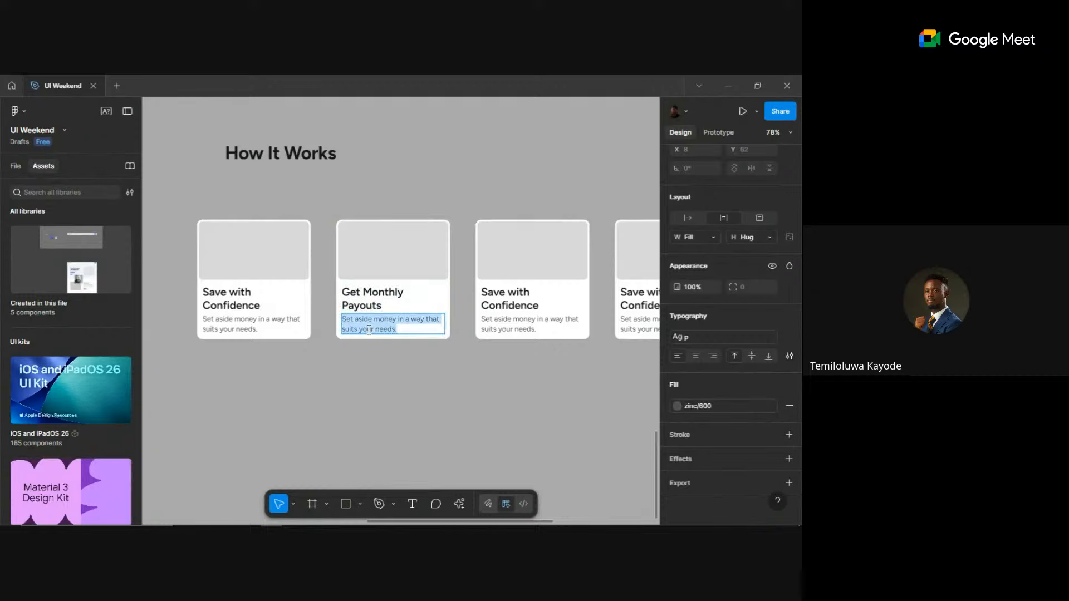
key("ctrl+v")
key("Escape")
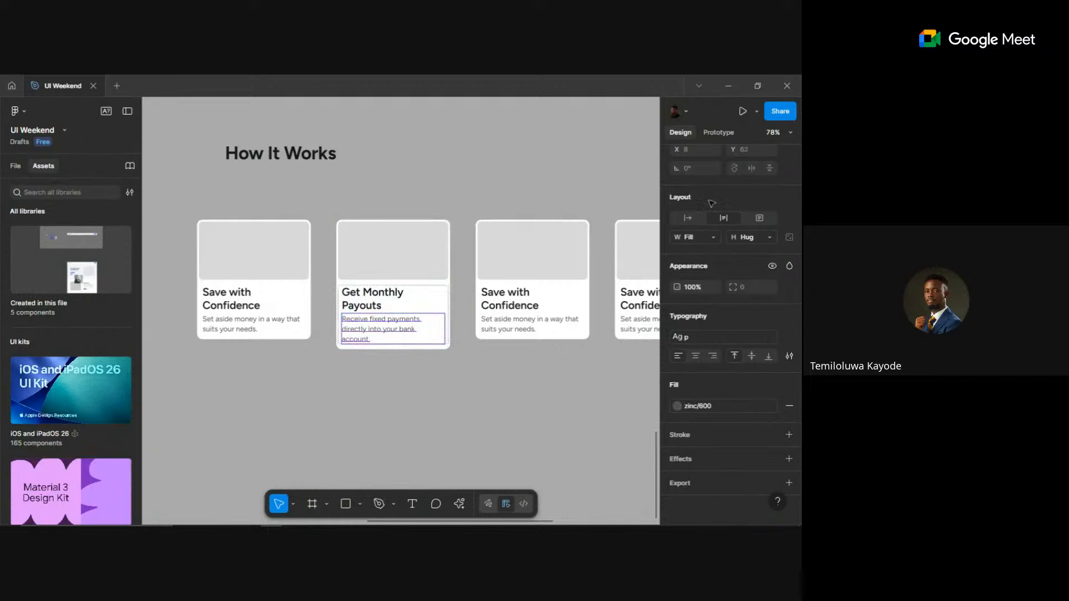
key("Escape")
- Replace the third card's title with "Grow Safely", copied from the How It Works list in ChatGPT
key("alt+Tab")
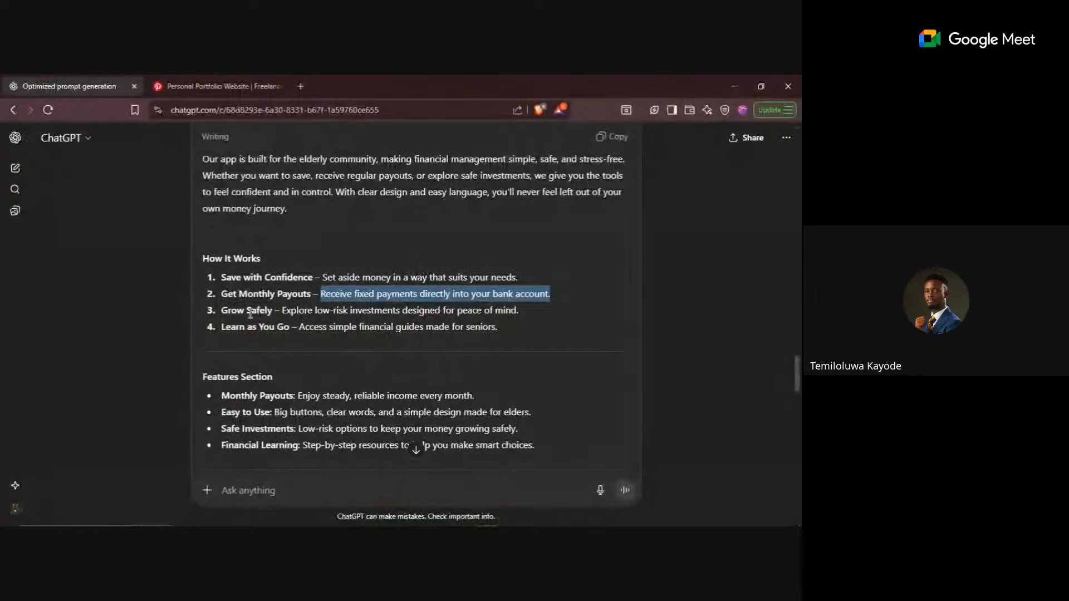
left_click_drag(222, 310, 275, 308)
key("ctrl+c")
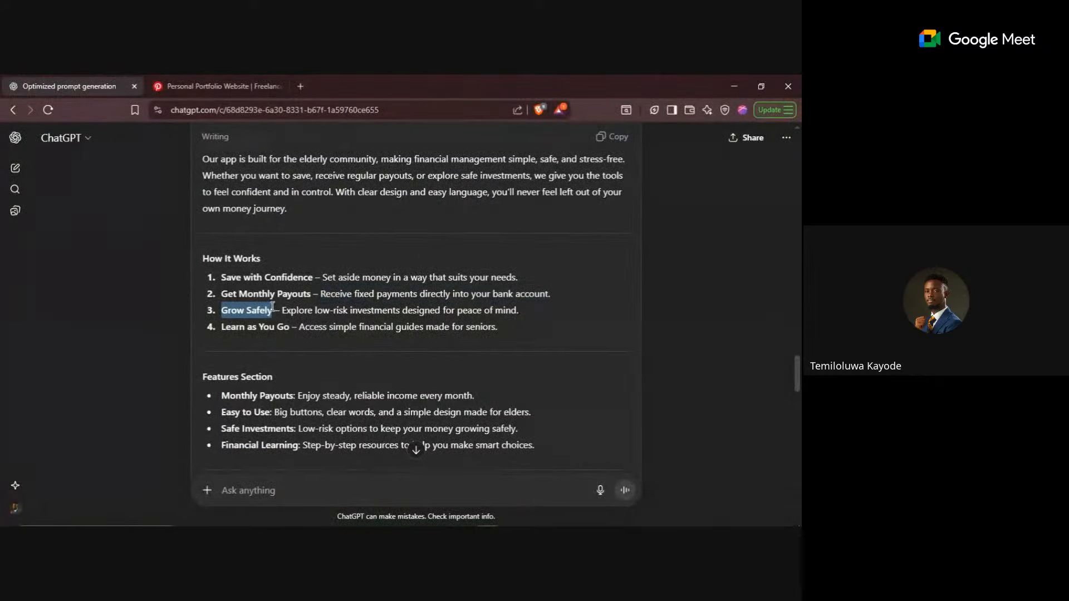
key("alt+Tab")
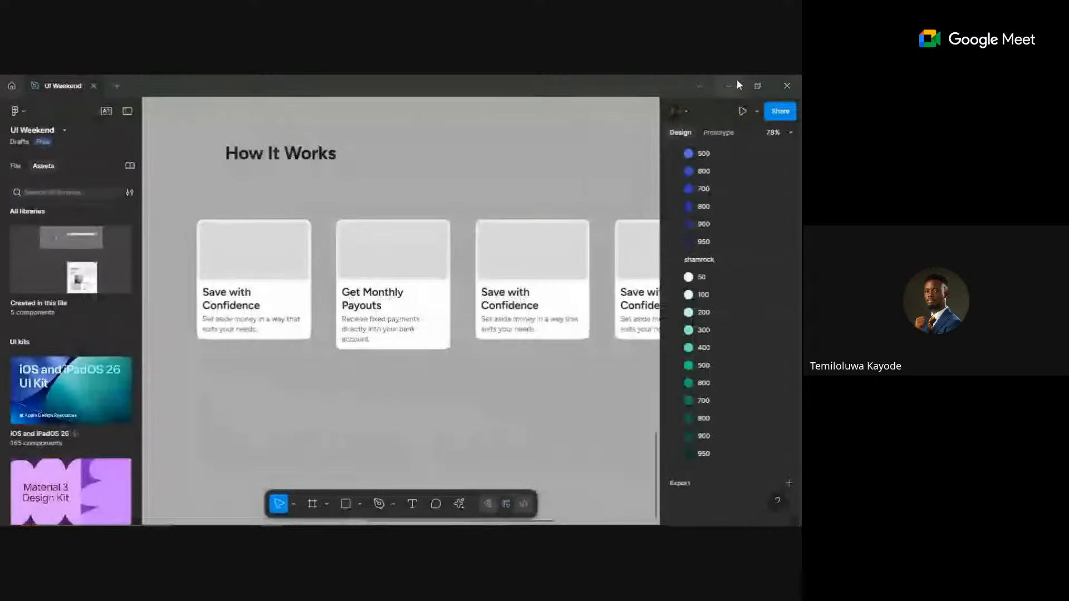
double_click(511, 293)
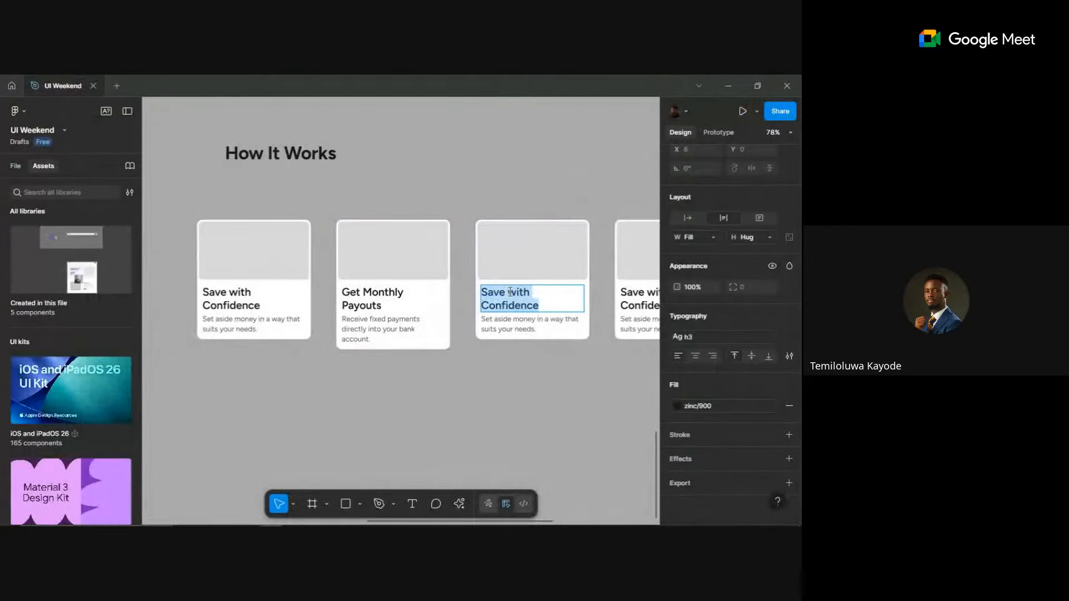
key("ctrl+v")
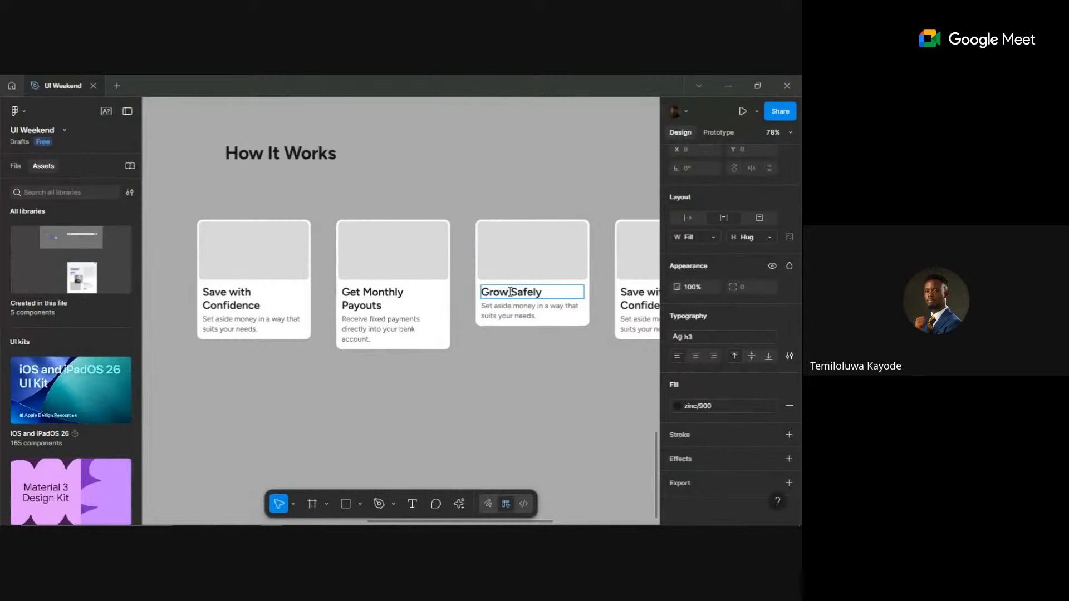
- Replace the third card's description with "Explore low-risk investments designed for peace of mind.", copied from the ChatGPT list
left_click(727, 86)
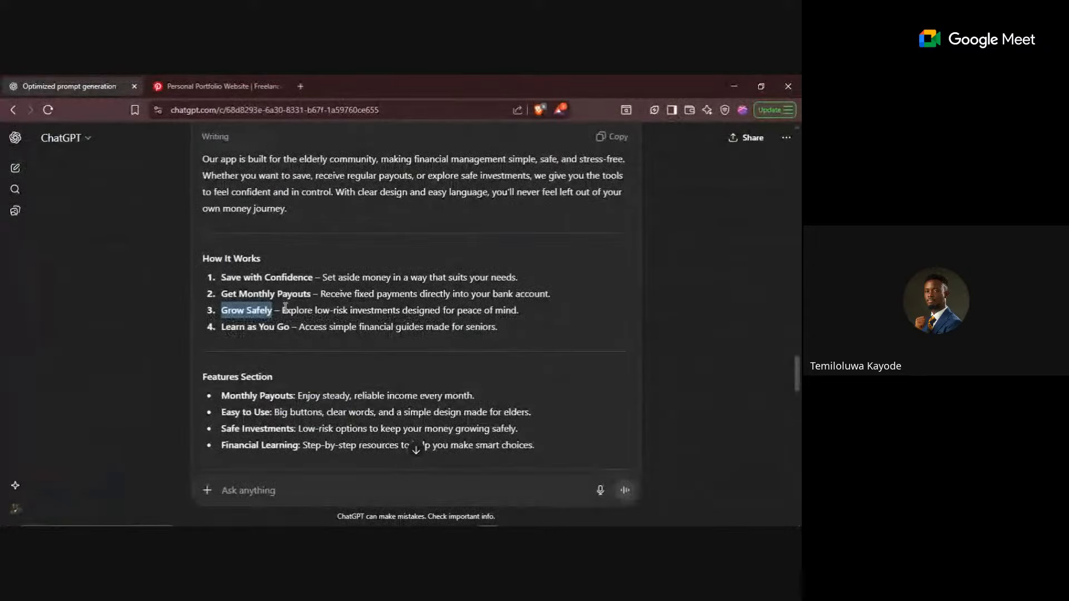
left_click_drag(281, 310, 528, 309)
key("ctrl+c")
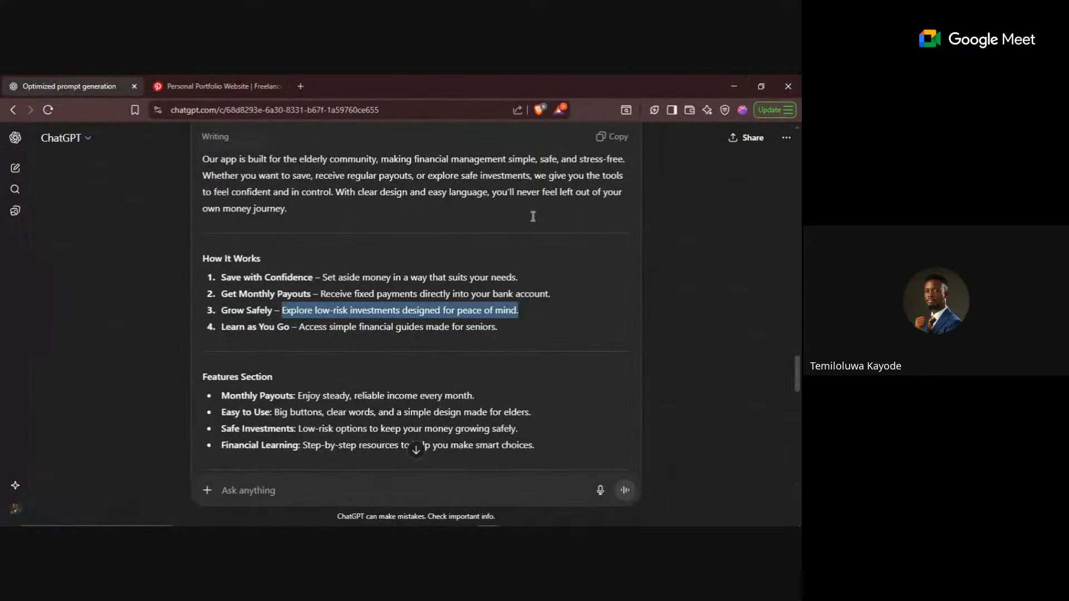
left_click(738, 84)
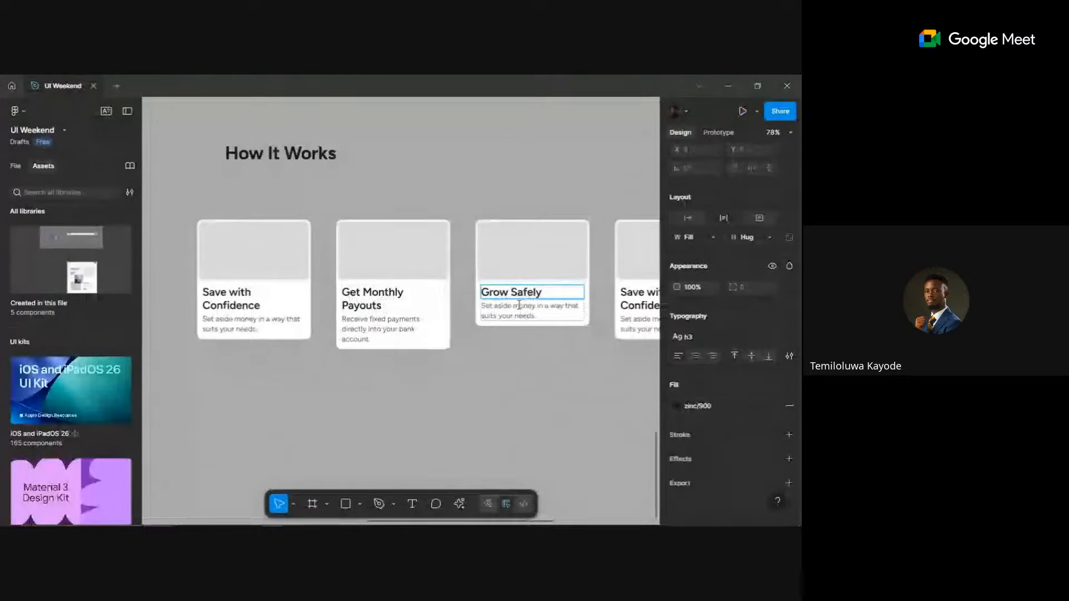
double_click(519, 305)
key("ctrl+v")
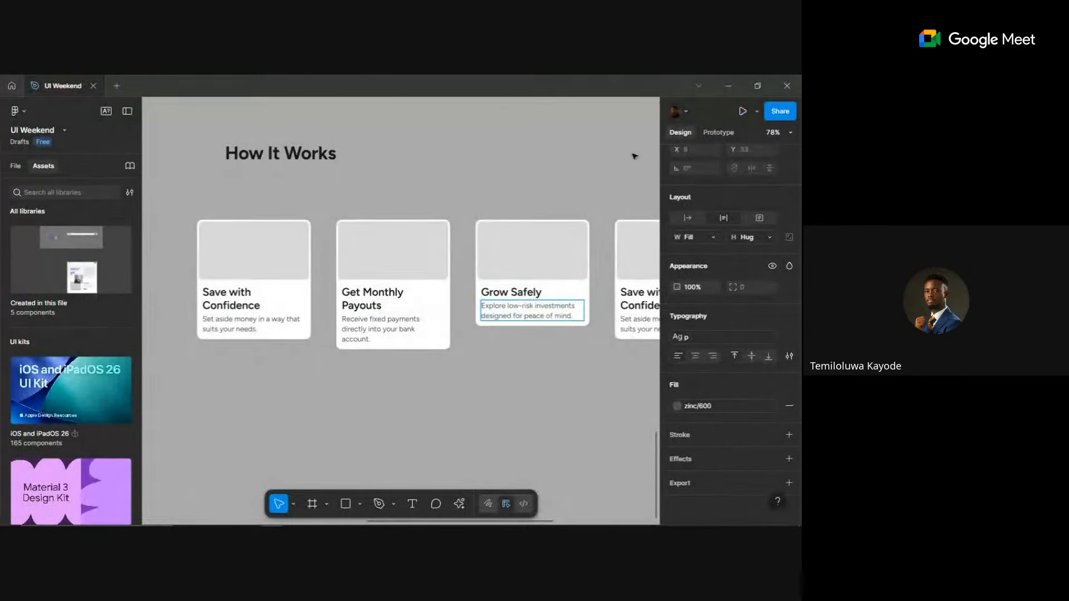
- Switch to the Google Meet window, hide the screen-sharing notice, and return to Figma
left_click(740, 85)
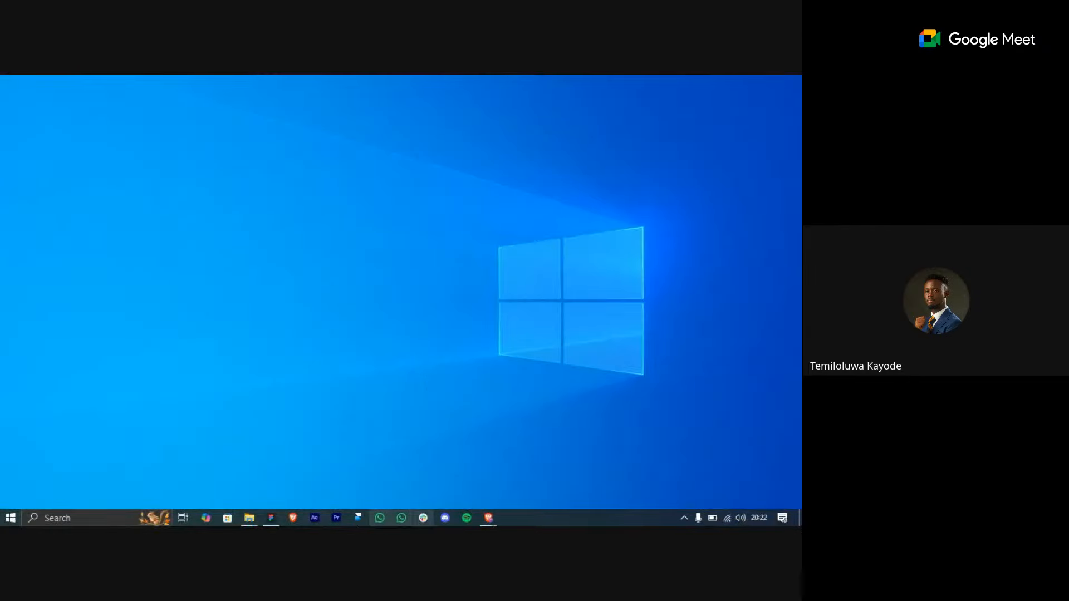
mouse_move(489, 513)
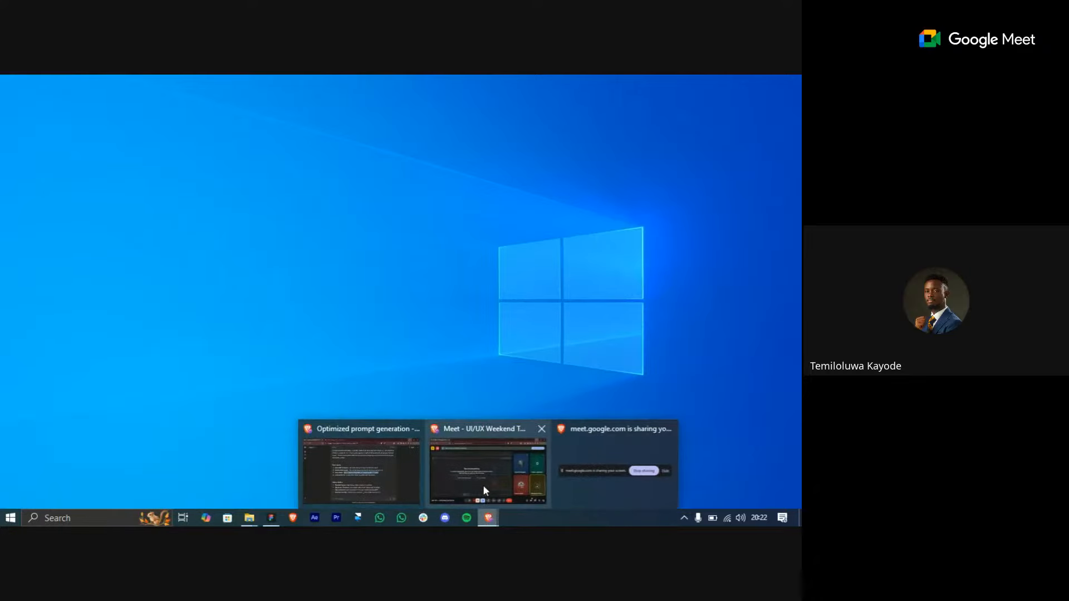
left_click(483, 486)
mouse_move(488, 518)
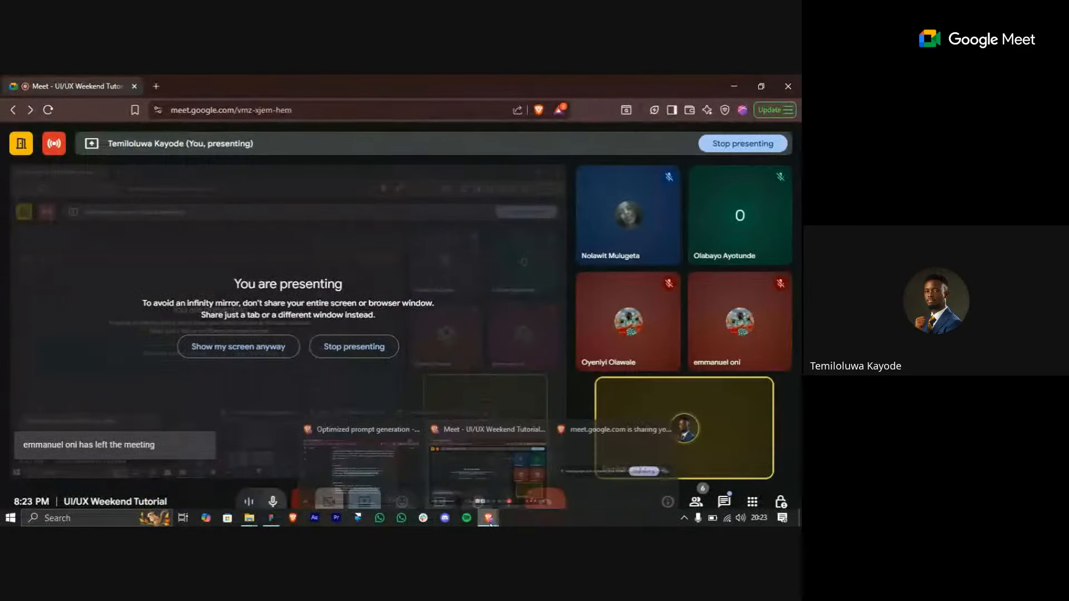
left_click(394, 480)
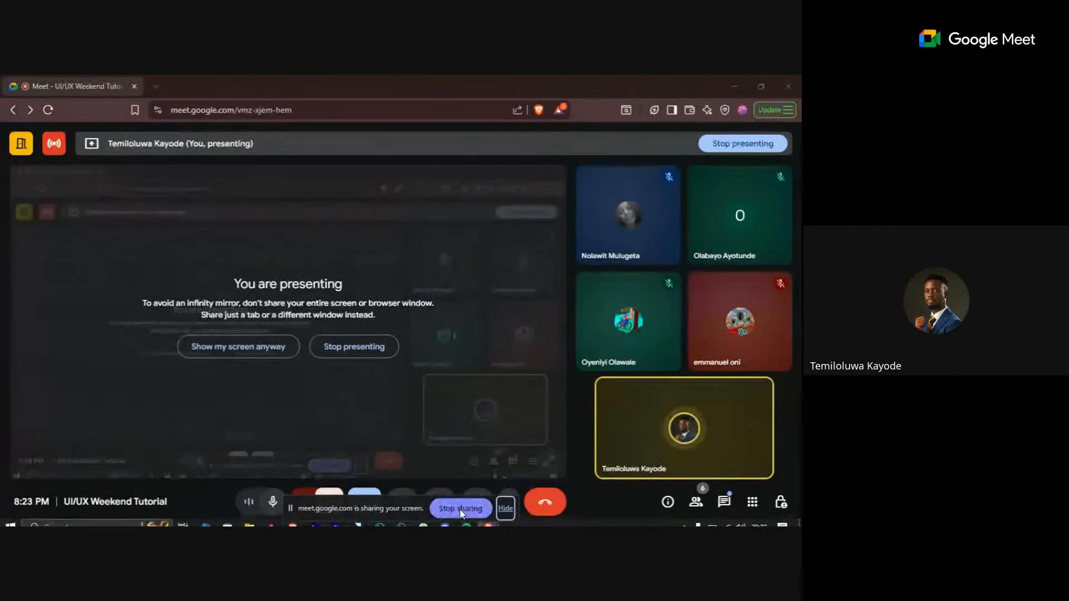
left_click(506, 509)
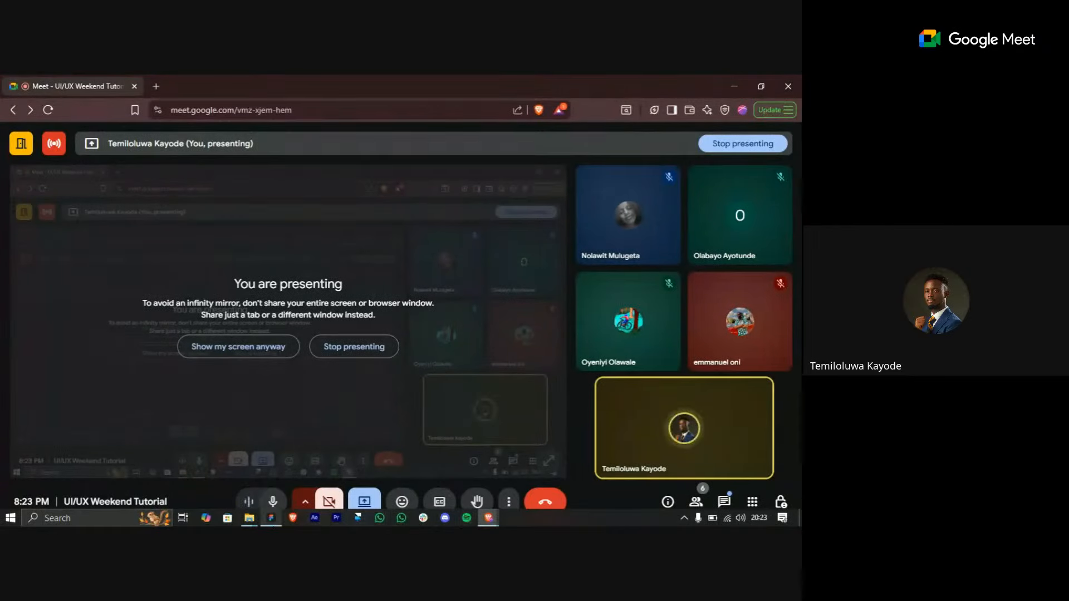
left_click(271, 518)
scroll(523, 287, "right", 3)
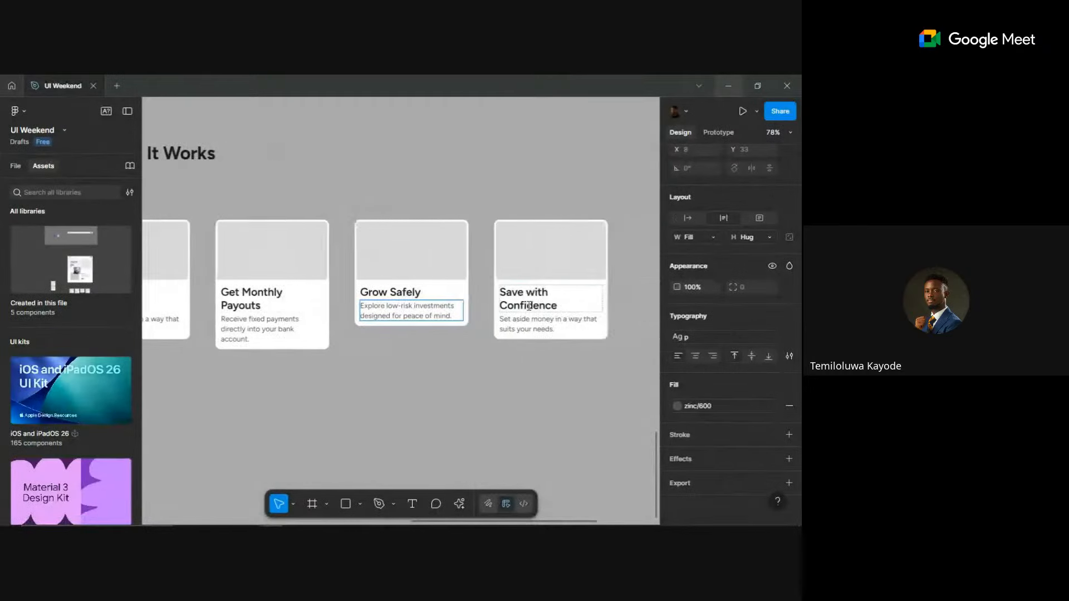
left_click(533, 293)
double_click(534, 292)
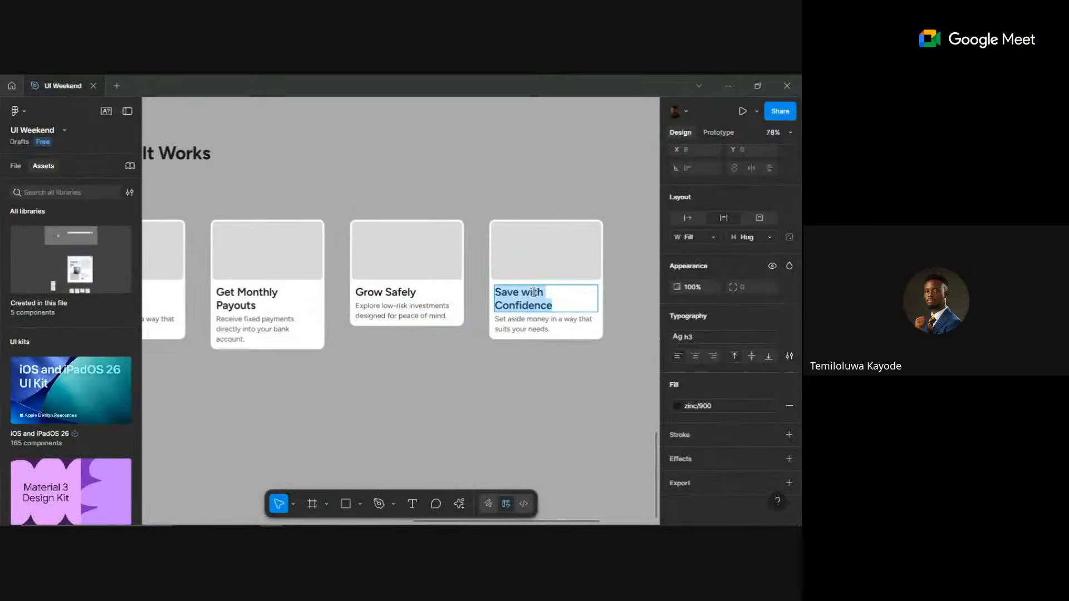
key("ctrl+v")
- Replace the fourth card's title with "Learn as You Go" from the How It Works list in ChatGPT
mouse_move(495, 522)
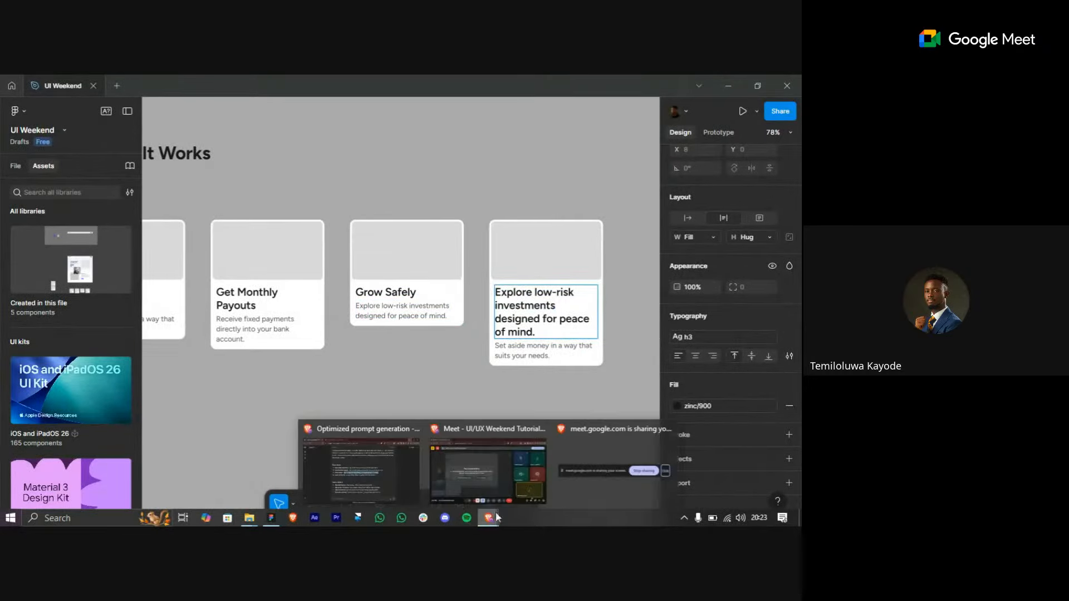
left_click(360, 482)
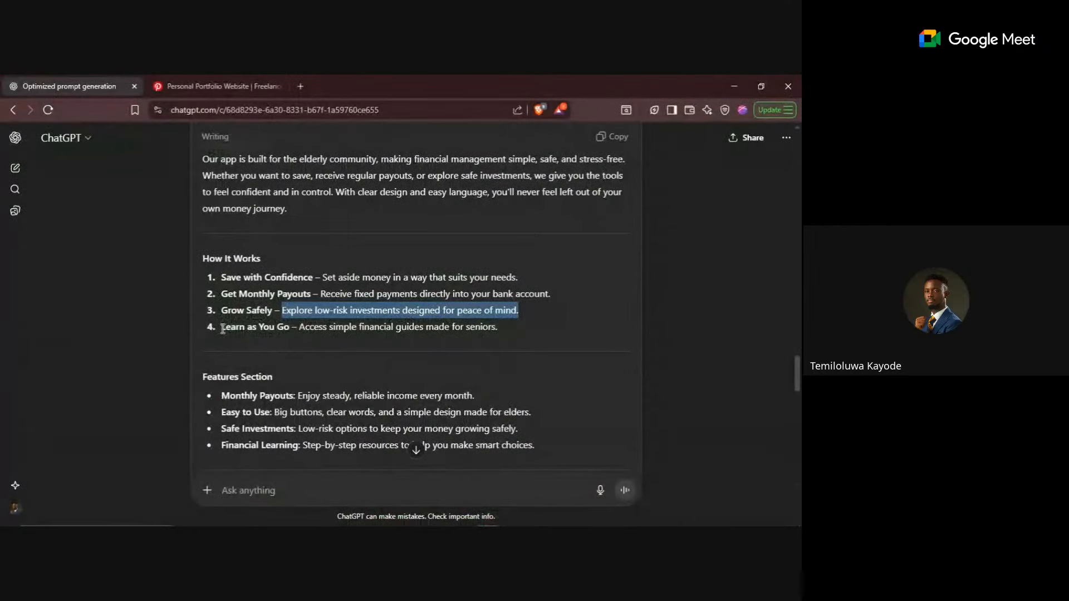
left_click_drag(221, 327, 285, 330)
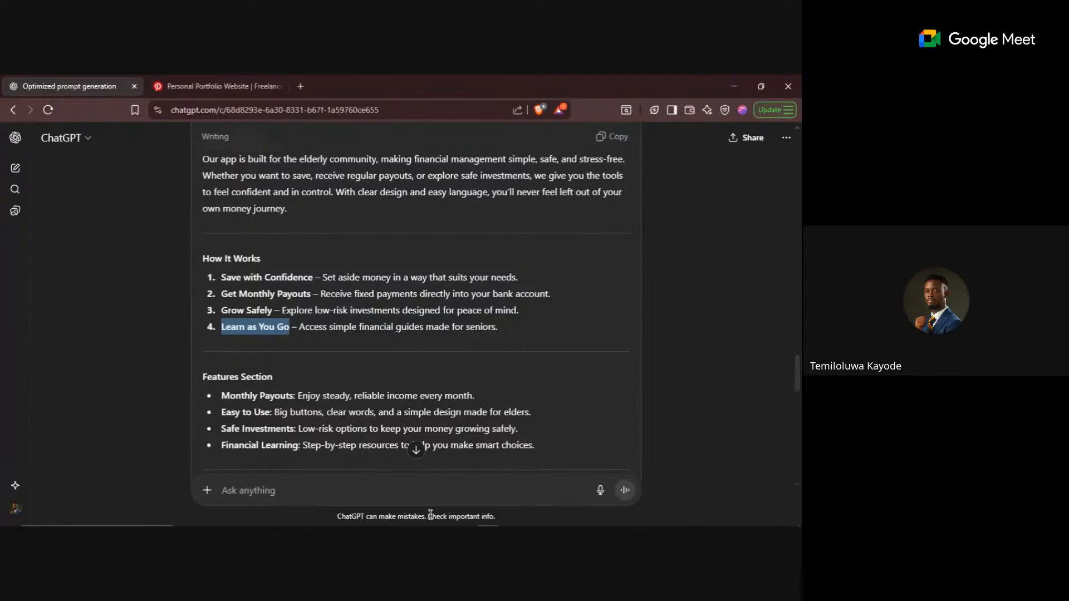
mouse_move(490, 524)
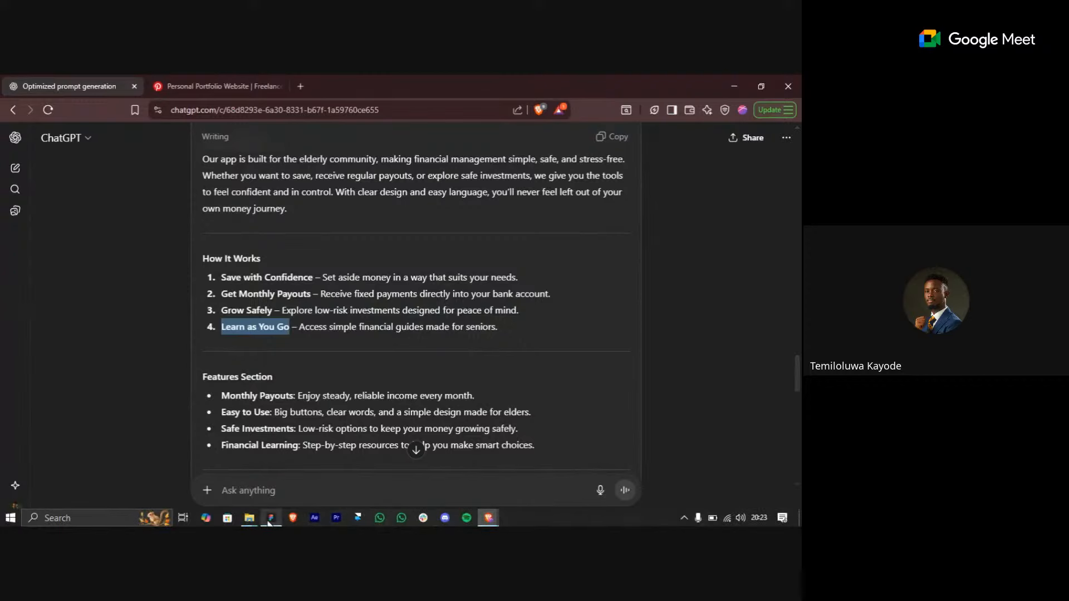
left_click(271, 518)
double_click(529, 318)
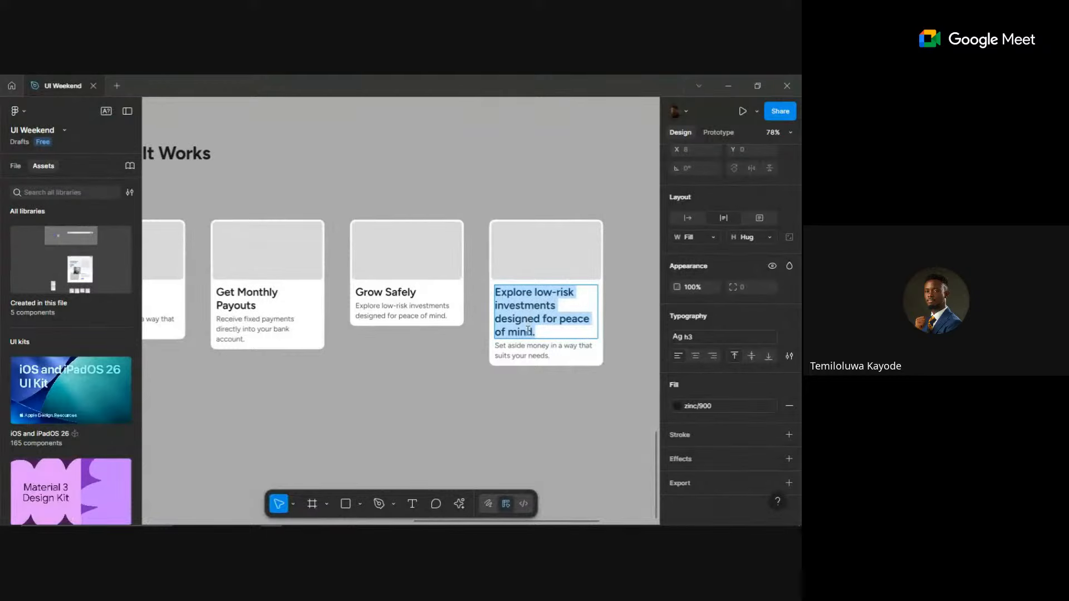
type("Learn as You Go")
- Replace the fourth card's description with "Access simple financial guides made for seniors.", copied from the ChatGPT list
mouse_move(485, 526)
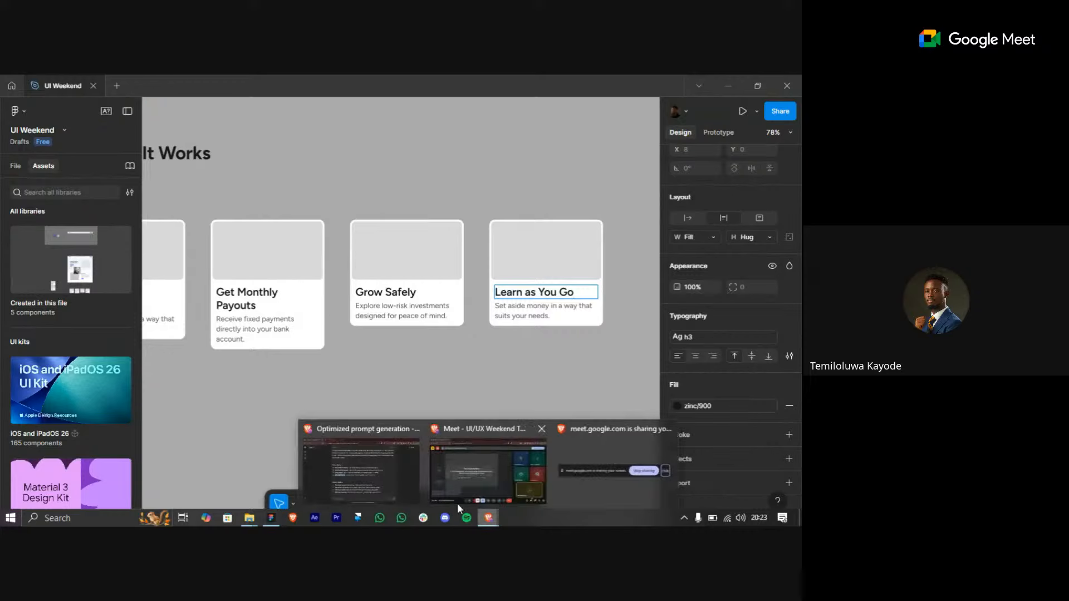
left_click(403, 489)
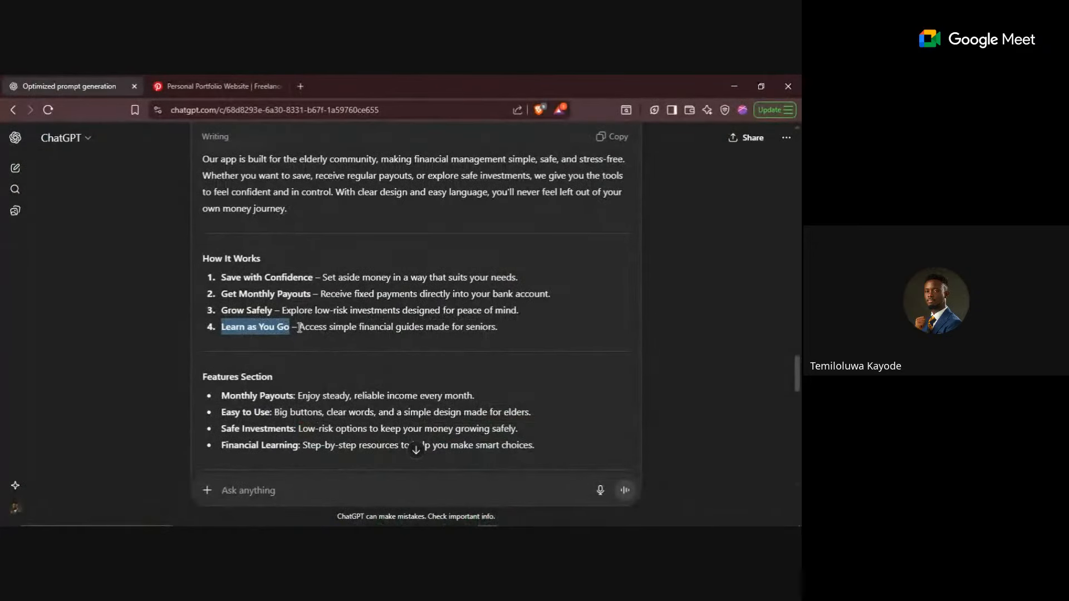
left_click_drag(300, 328, 512, 324)
key("ctrl+c")
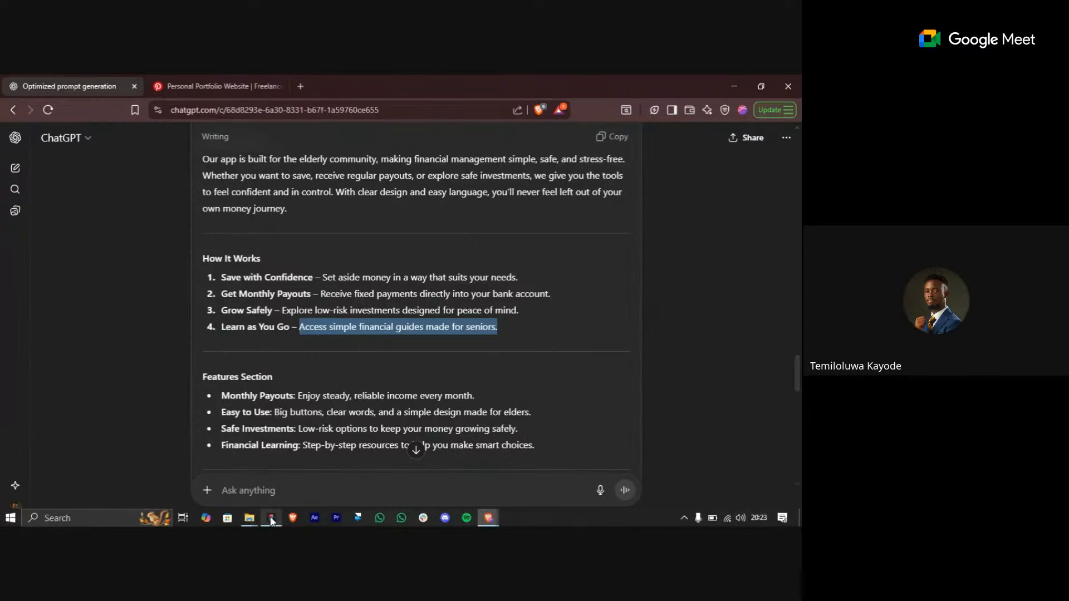
left_click(271, 518)
double_click(537, 316)
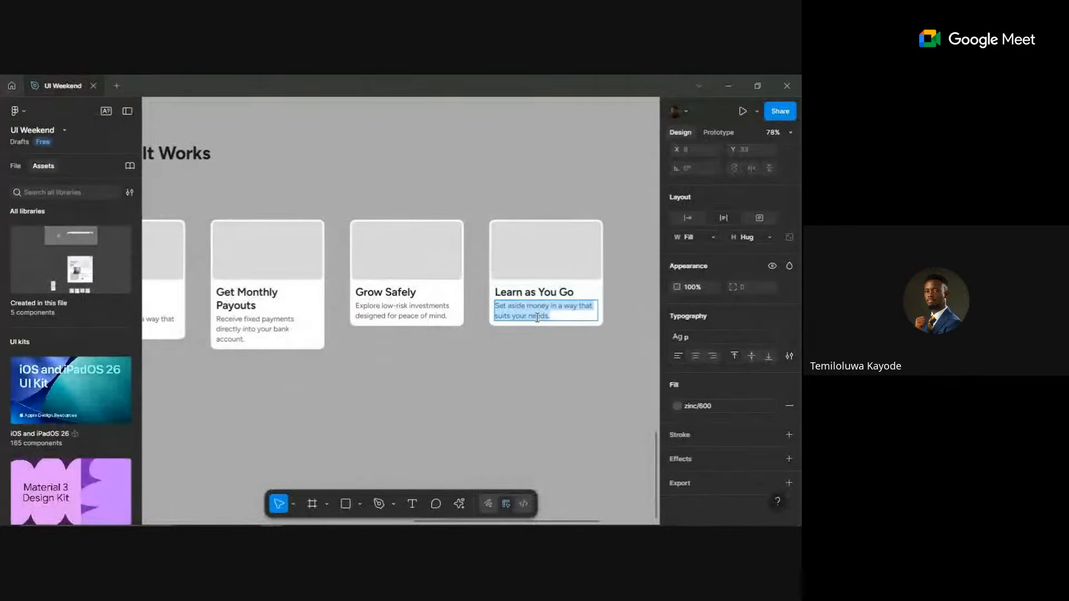
key("ctrl+v")
- Wrap the four How It Works cards in a horizontal auto layout frame with 24 horizontal padding
scroll(507, 399, "down", 5)
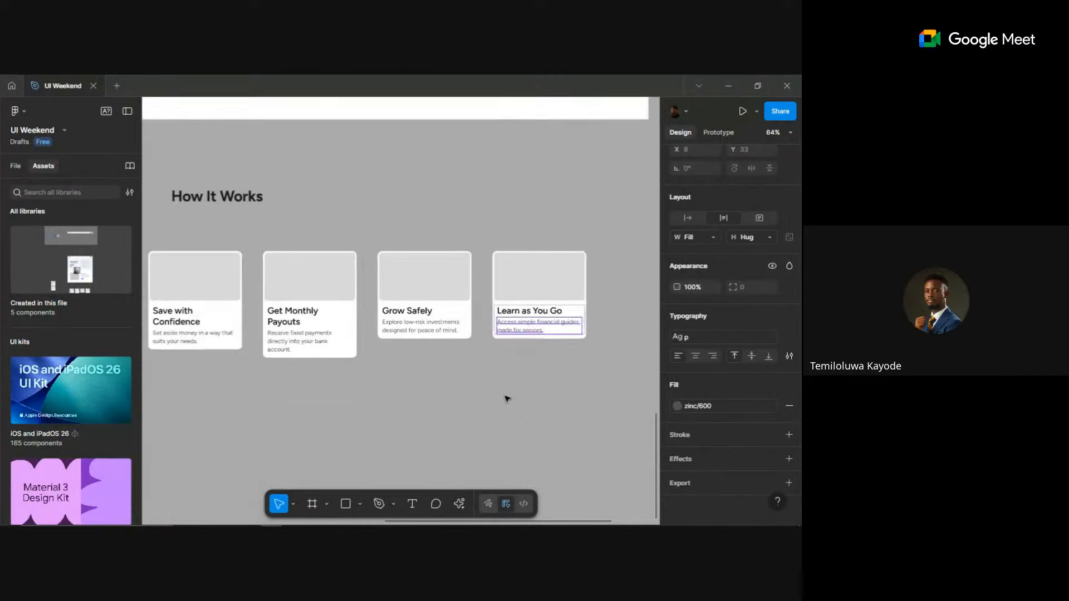
left_click(584, 421)
left_click_drag(584, 440, 260, 275)
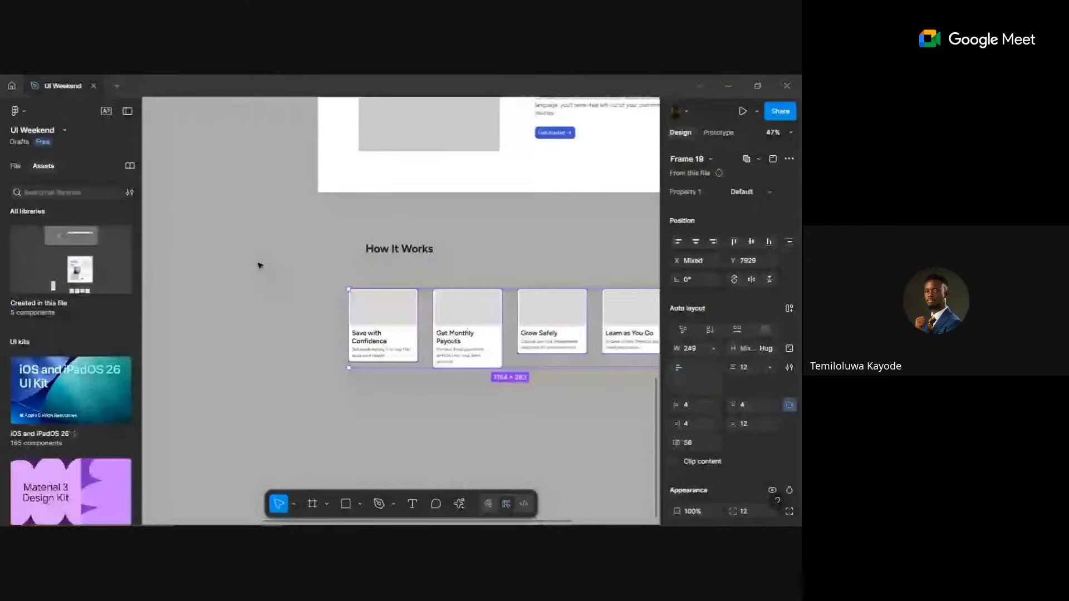
key("shift+a")
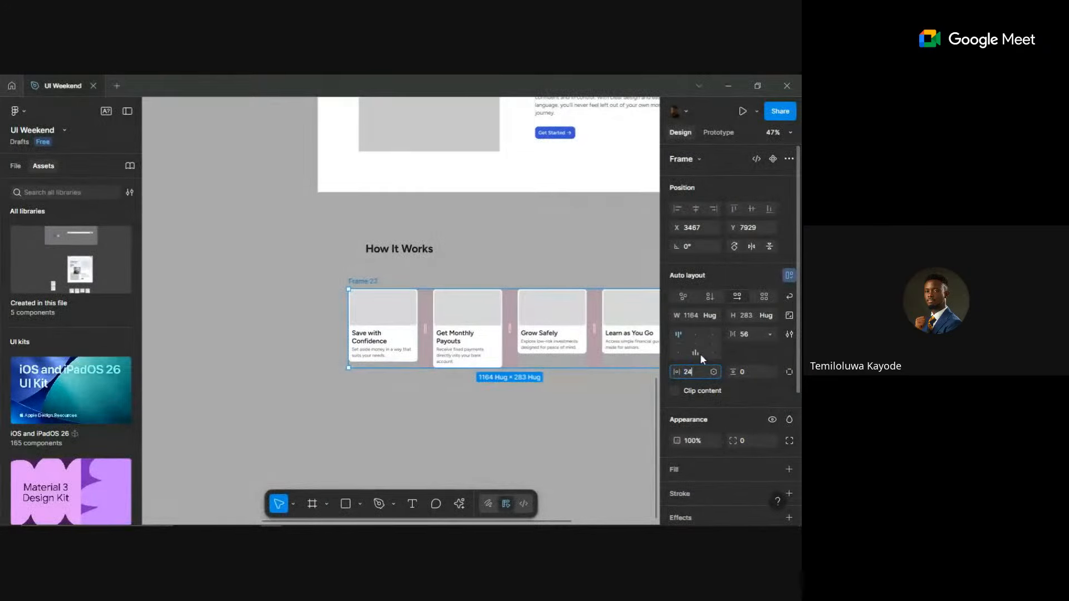
key("Return")
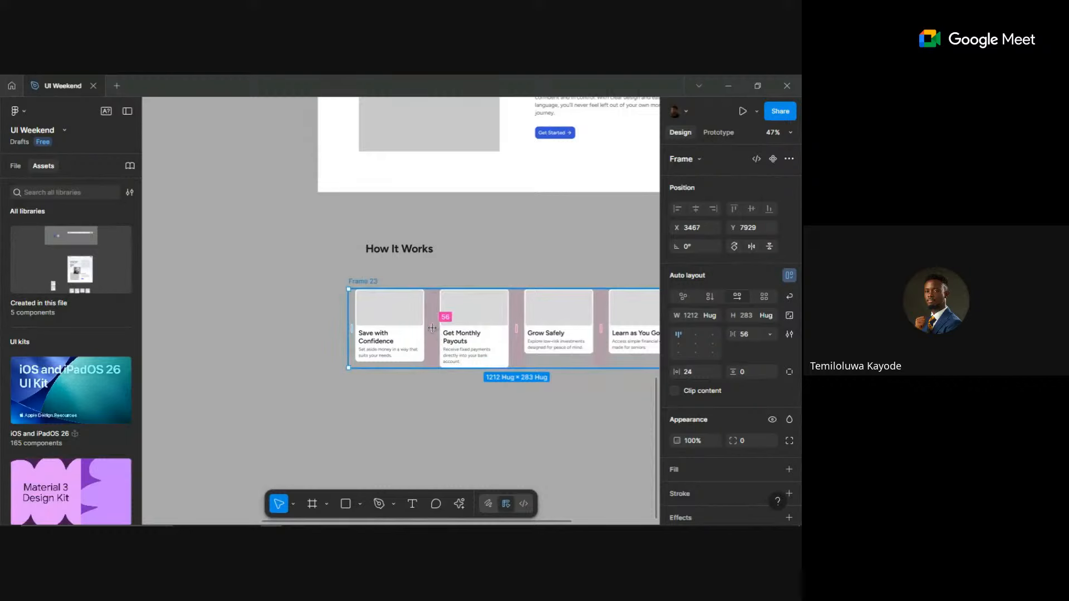
- Set the gap between the cards in the auto layout row to 24
left_click(432, 328)
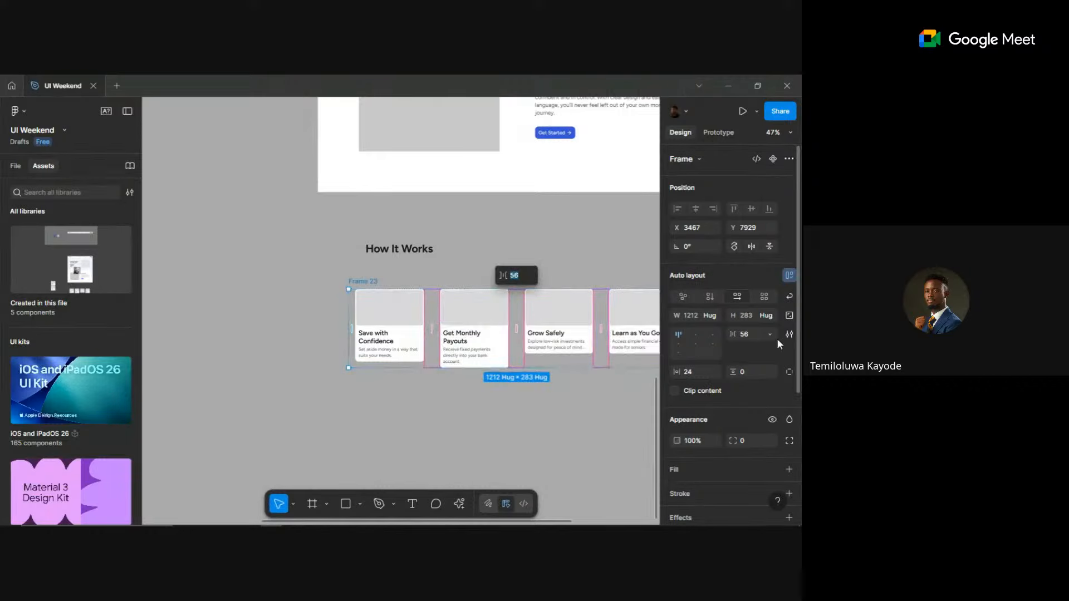
left_click(747, 337)
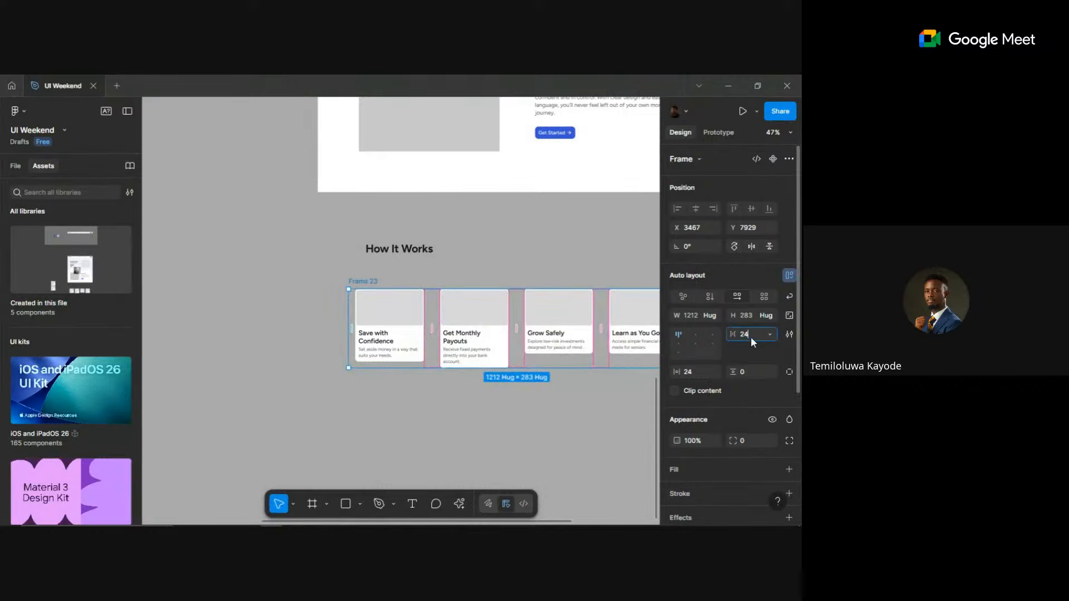
key("Return")
- Move the How It Works heading to the center above the card row and wrap both in a vertical auto layout frame
scroll(543, 348, "down", 3)
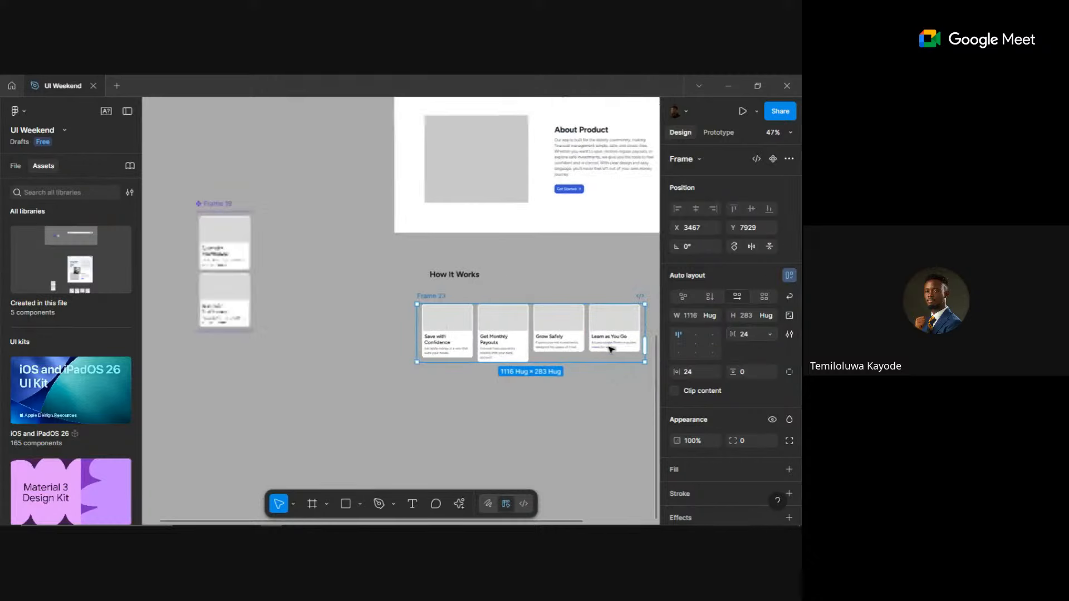
left_click(562, 271)
scroll(474, 340, "up", 3)
scroll(473, 340, "right", 3)
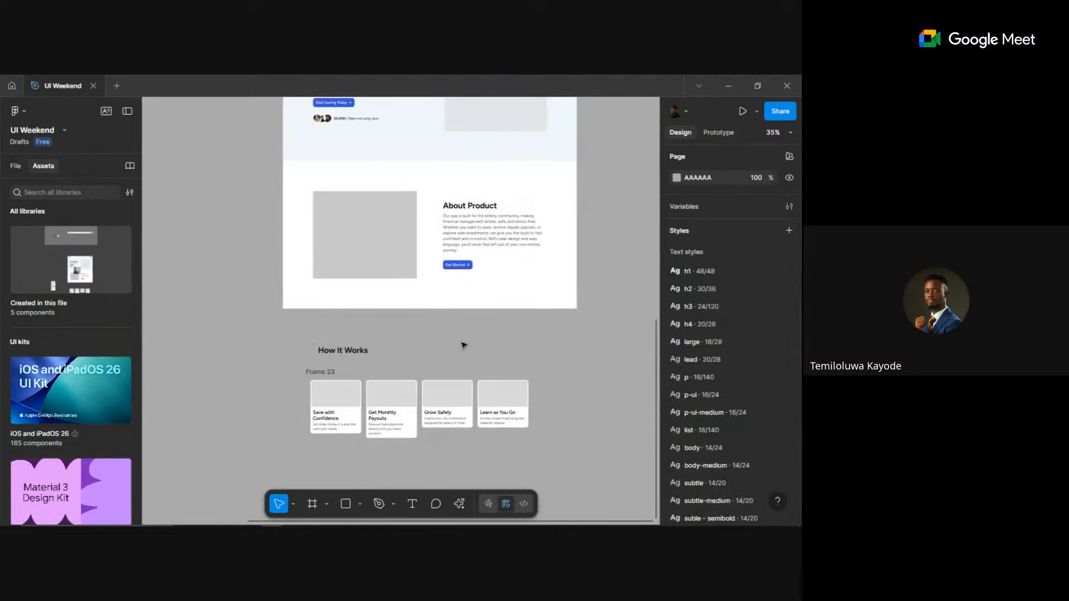
left_click(336, 340)
left_click_drag(336, 340, 404, 369)
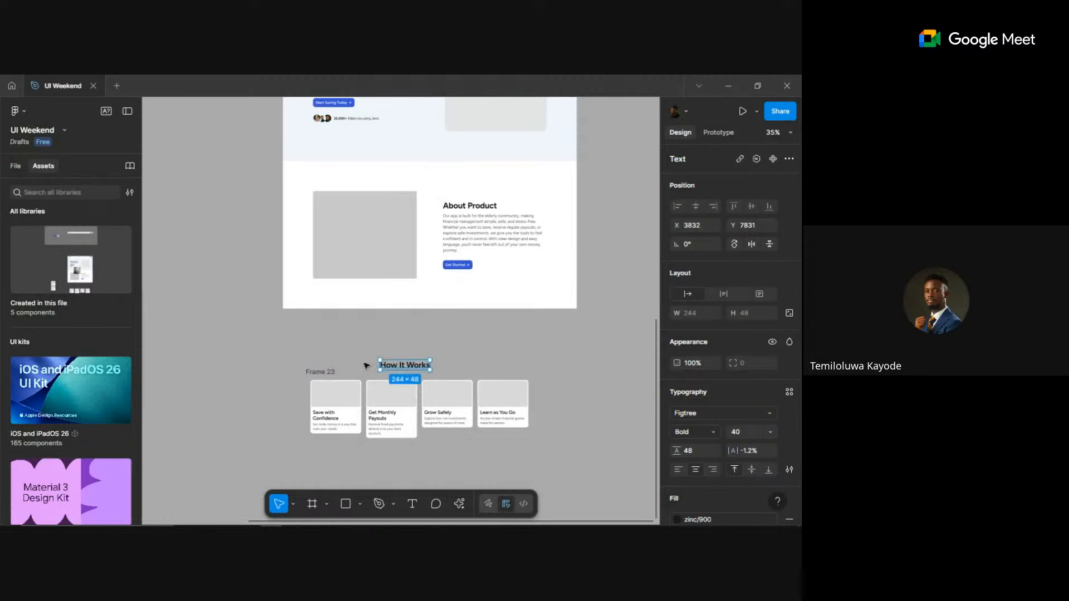
left_click(327, 372, "shift")
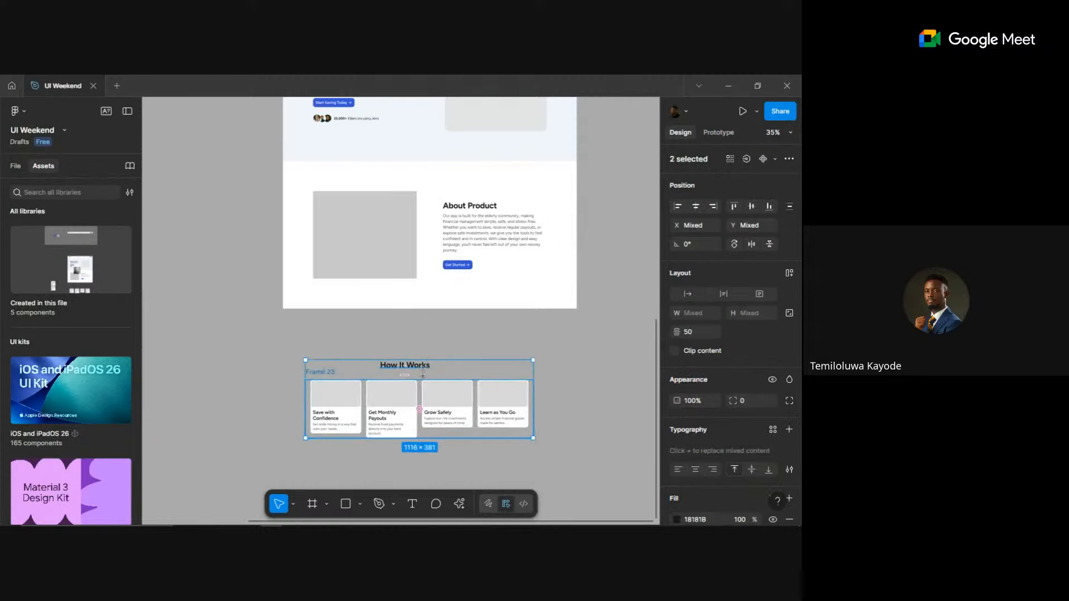
key("shift+a")
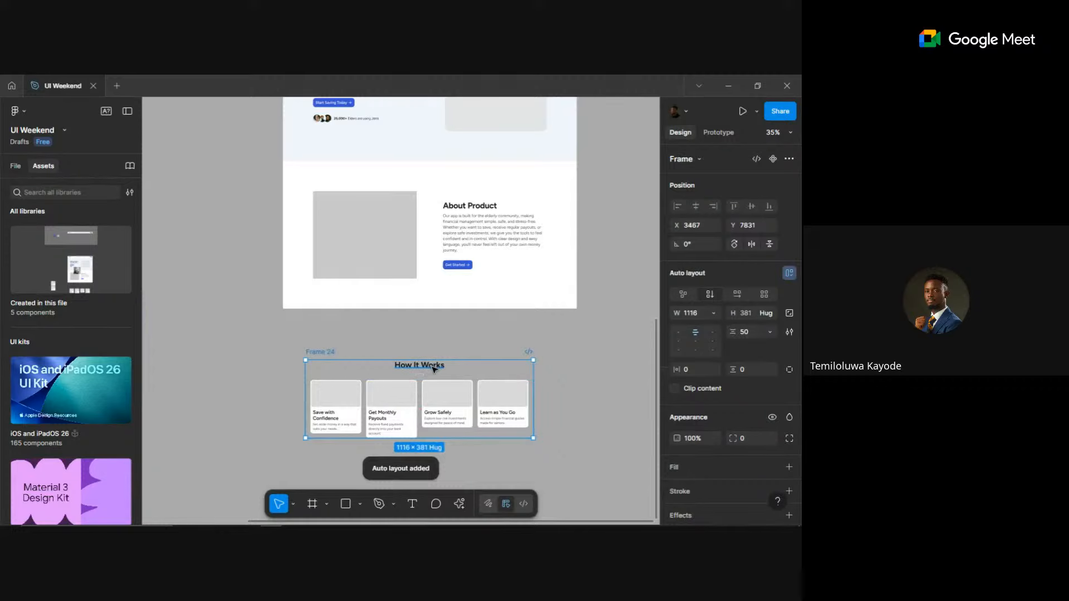
- Set the How It Works frame's vertical gap to 36 and the inner card row's horizontal padding to 0
left_click(433, 369)
left_click_drag(326, 353, 326, 332)
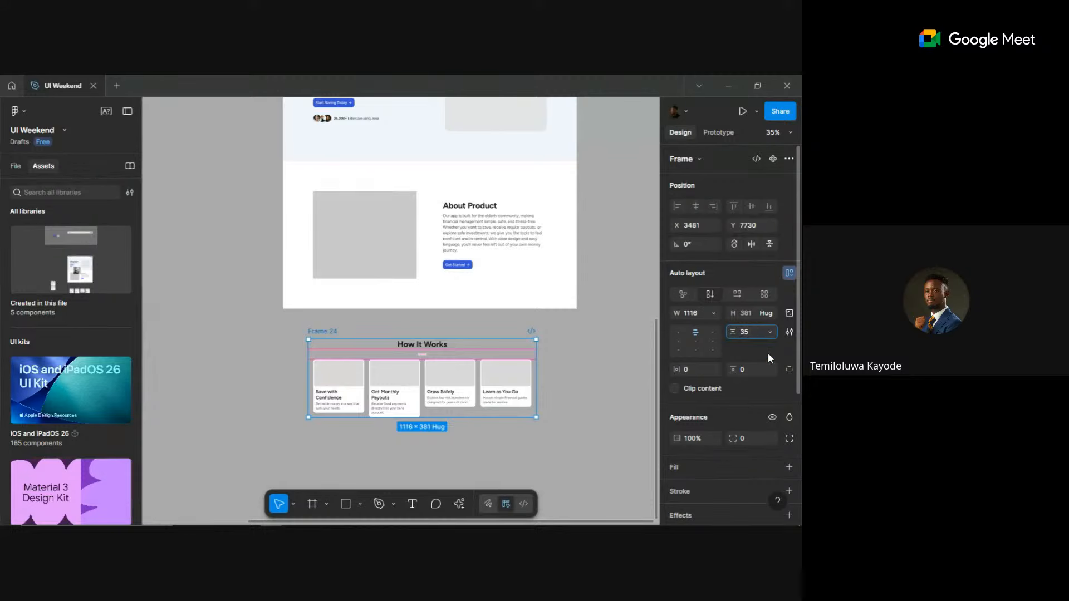
key("Return")
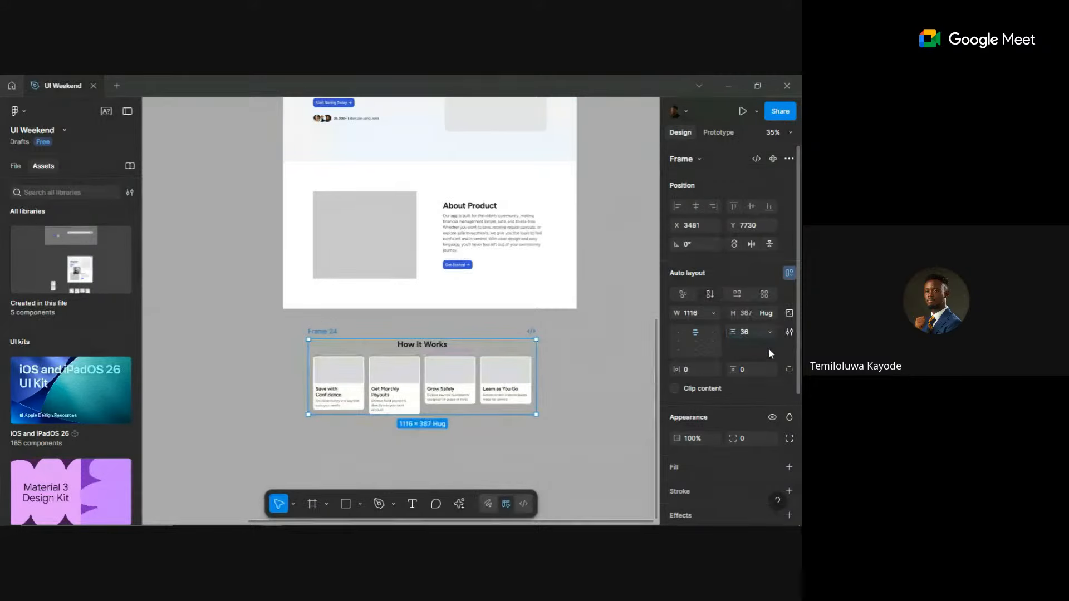
left_click(337, 384)
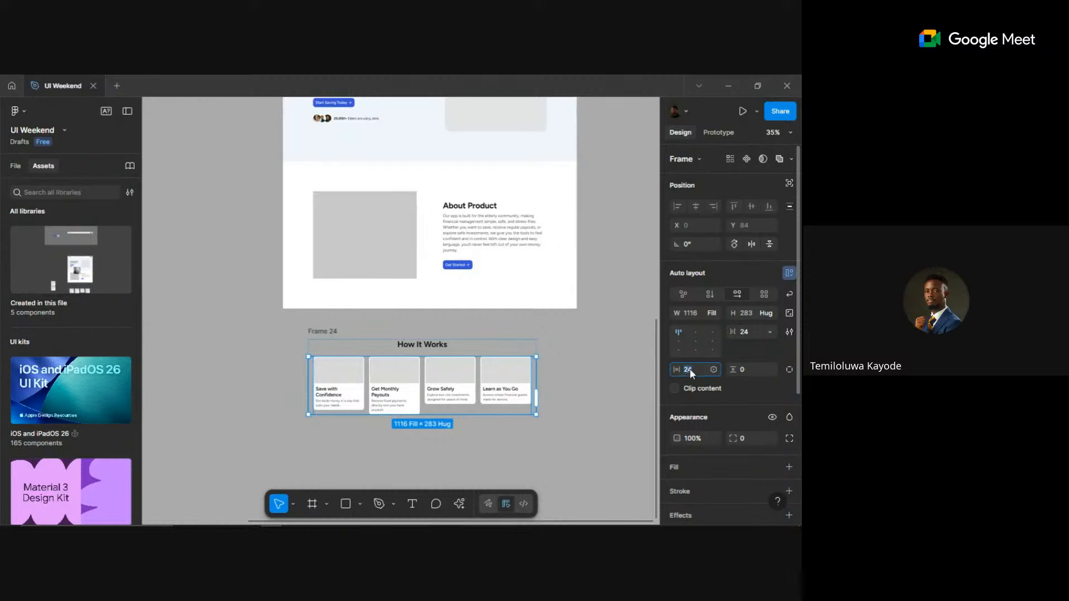
key("Return")
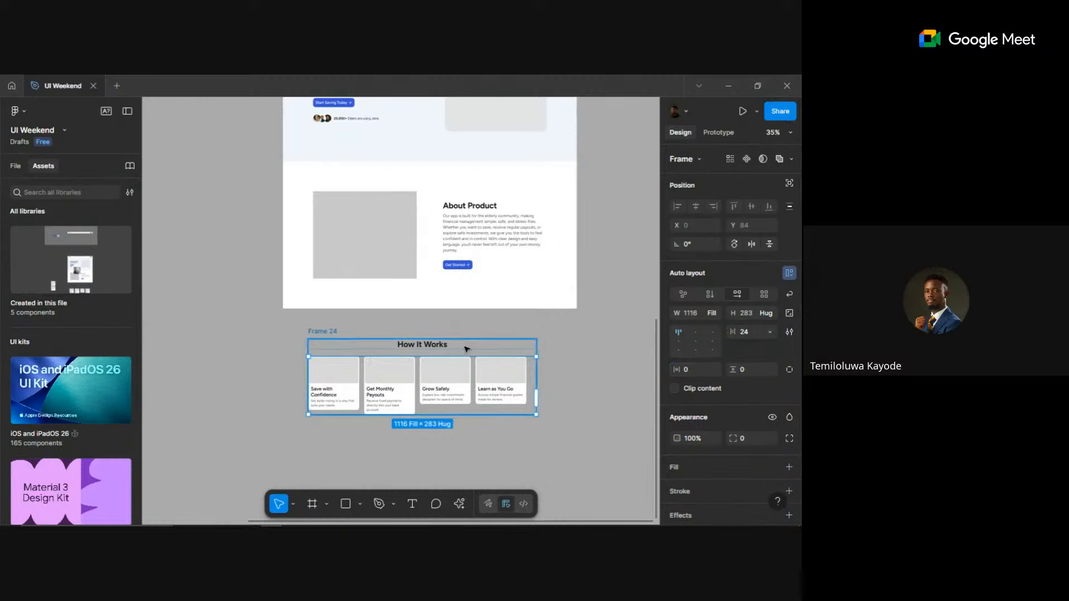
- Try a hug-contents width on the card row and switch it back to fill container
scroll(468, 349, "up", 5)
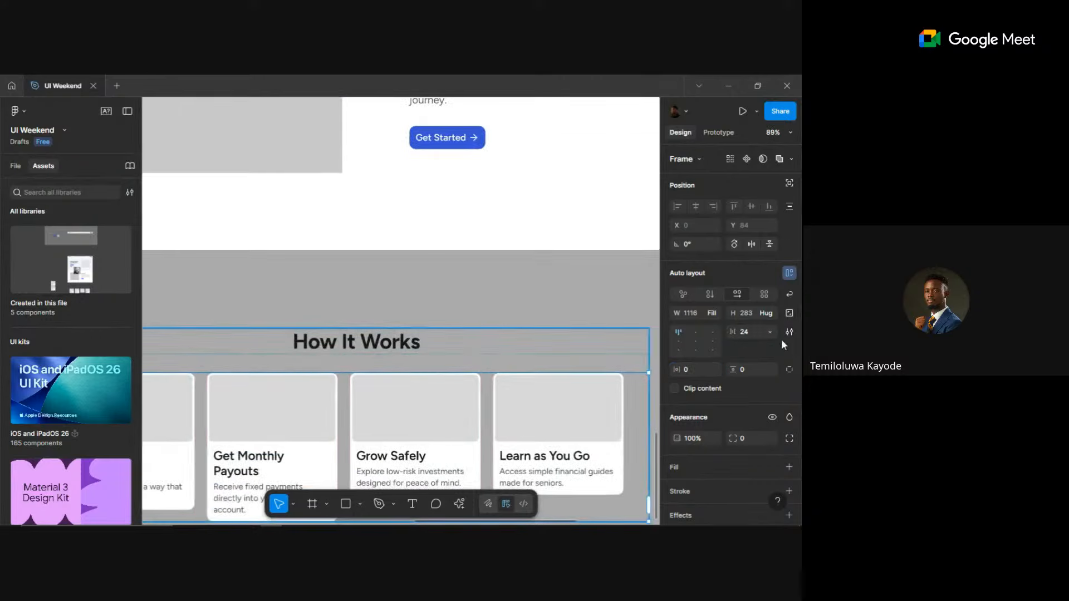
left_click(711, 312)
left_click(699, 298)
left_click(542, 348)
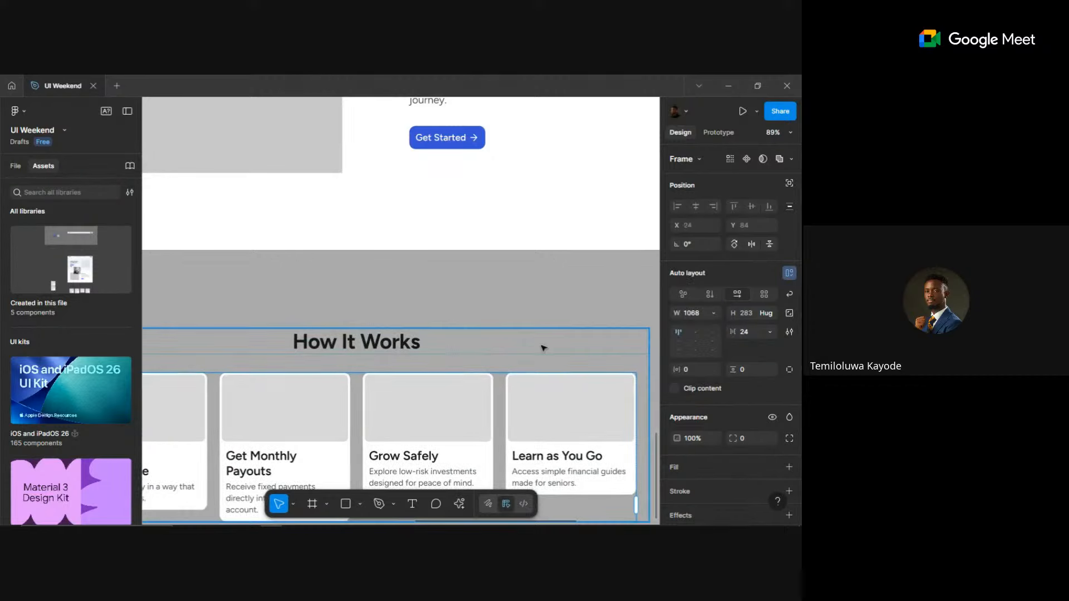
left_click(546, 405)
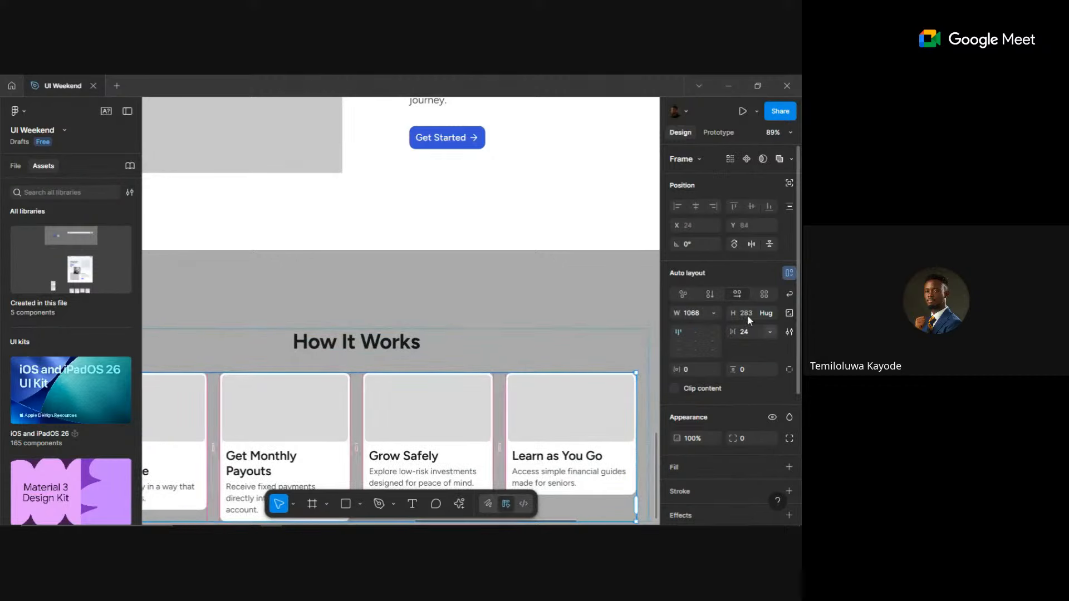
left_click(716, 313)
left_click(703, 328)
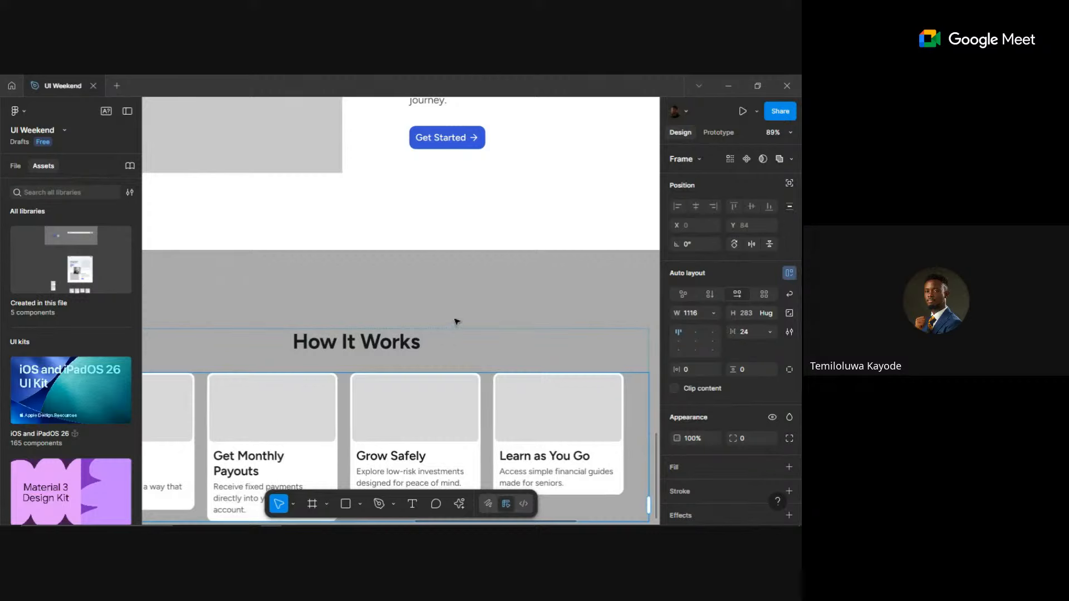
- Fill the How It Works frame with the White library color
scroll(456, 320, "down", 5)
left_click(353, 316)
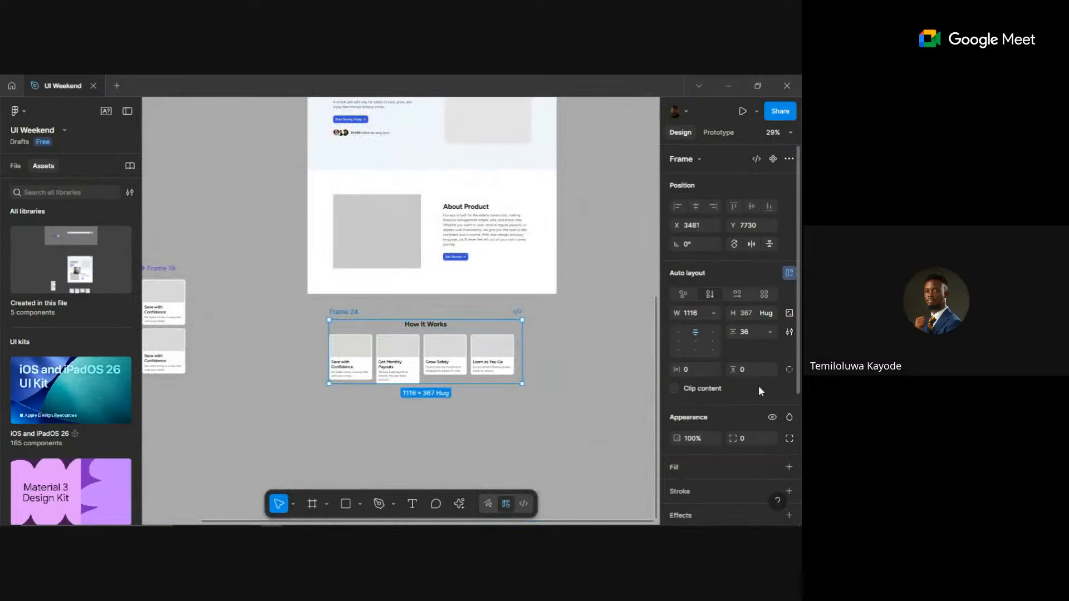
scroll(733, 438, "down", 2)
left_click(773, 409)
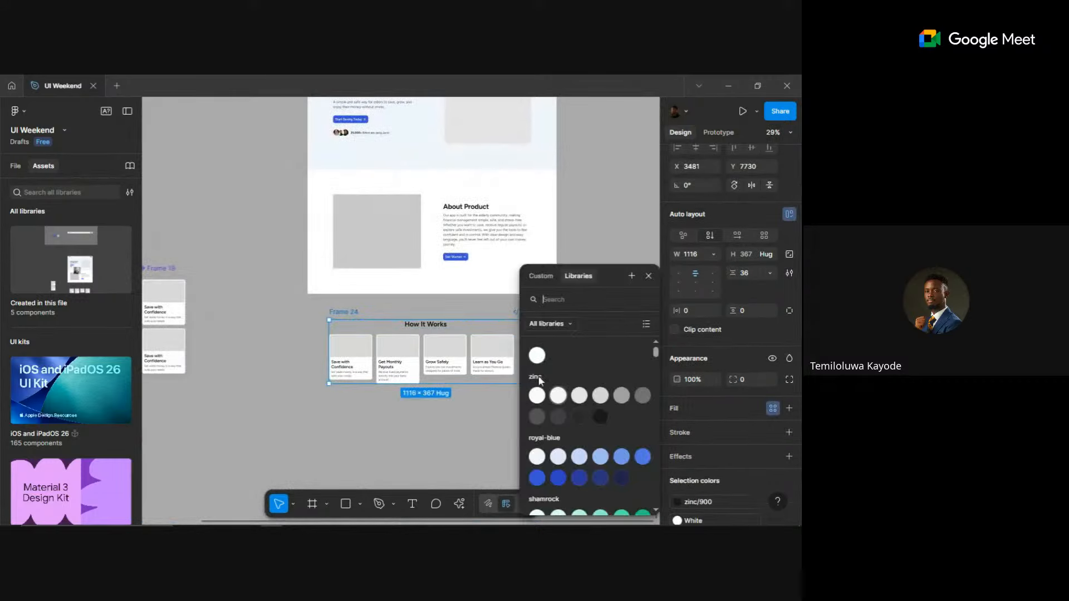
left_click(539, 355)
scroll(499, 289, "up", 2)
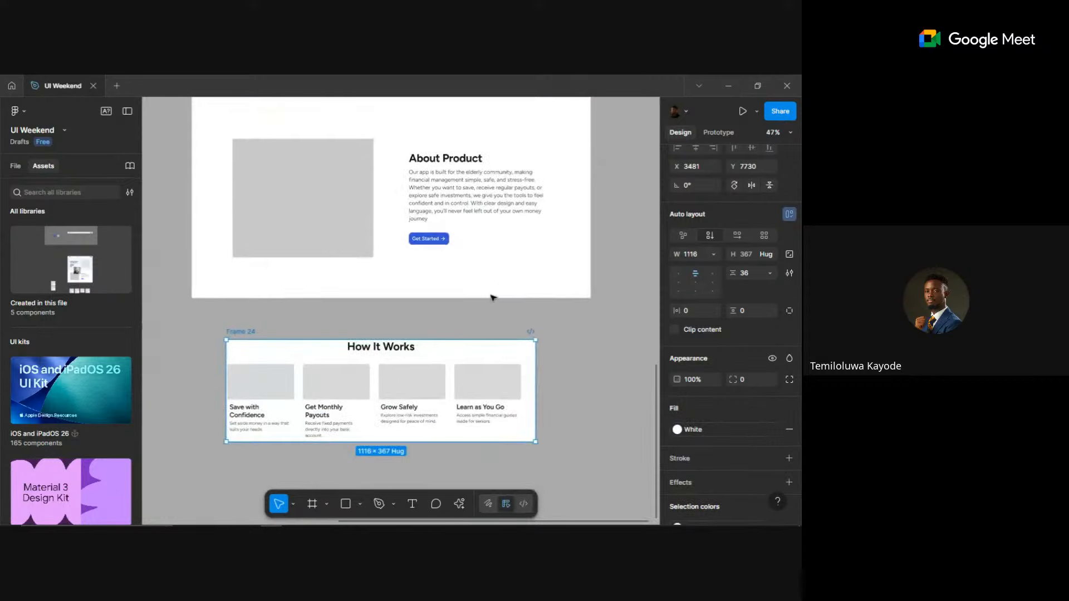
- Change the How It Works frame's fill to the zinc/50 library color
left_click_drag(249, 375, 382, 275)
left_click_drag(236, 326, 300, 418)
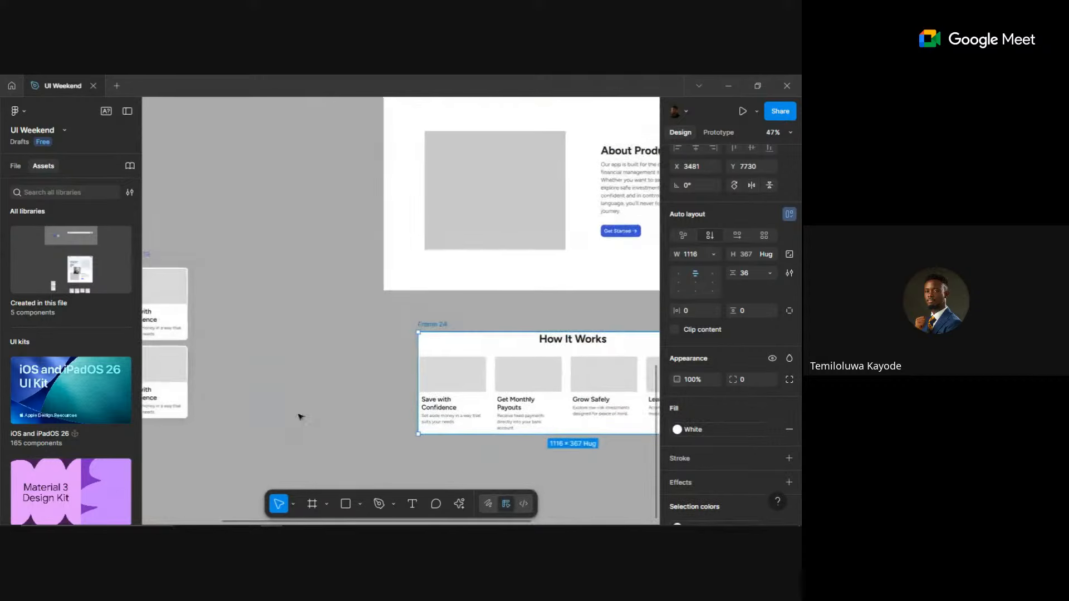
scroll(411, 329, "up", 5)
scroll(448, 329, "down", 5)
left_click(520, 264)
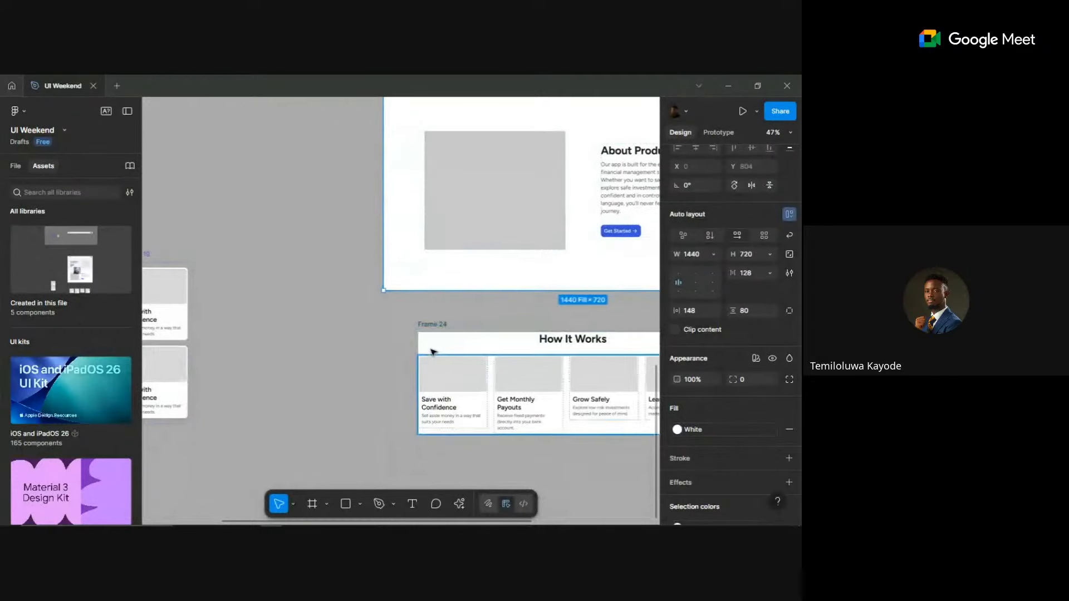
left_click(428, 326)
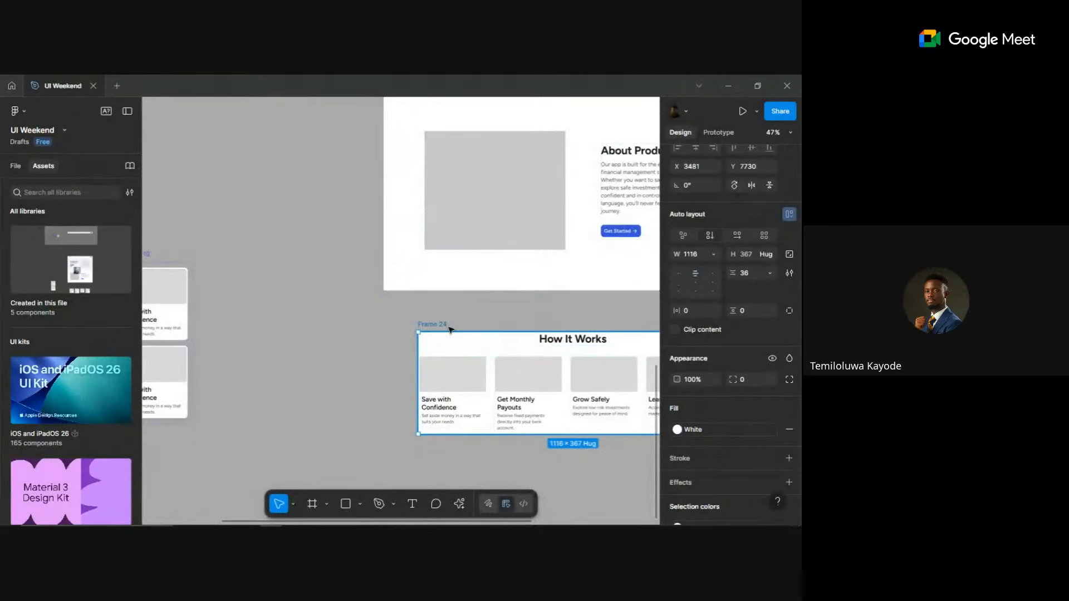
left_click(717, 428)
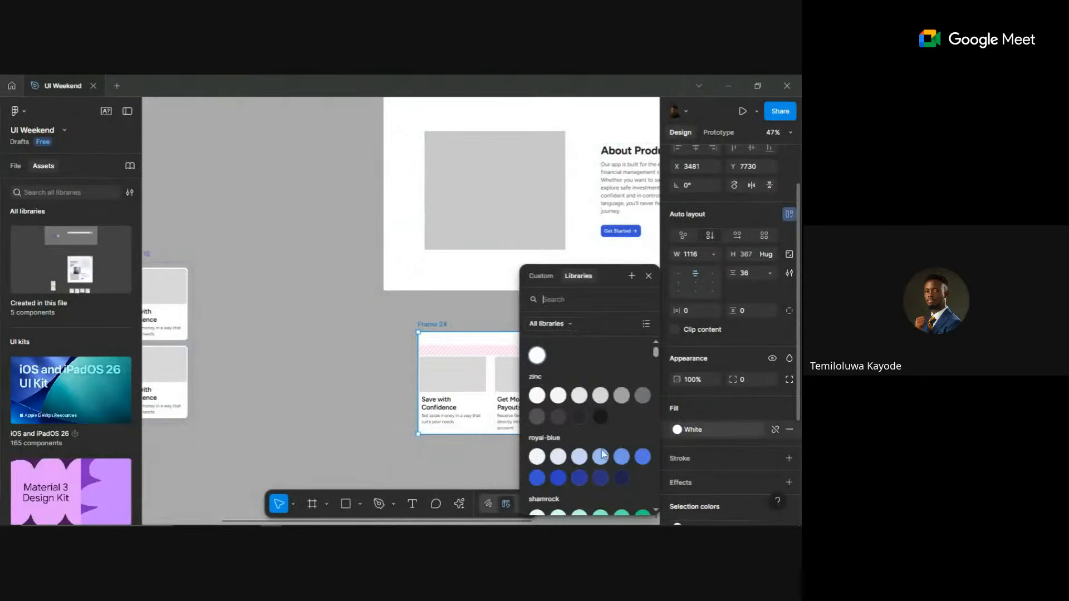
left_click(536, 396)
scroll(533, 396, "right", 5)
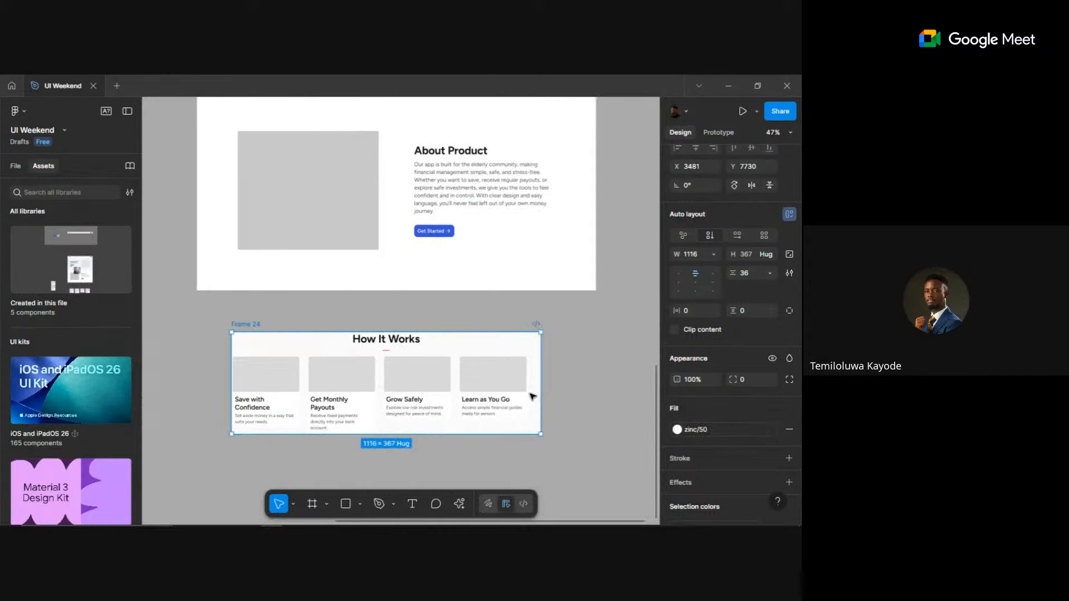
- Change the How It Works frame's fill to the zinc/100 library color
scroll(531, 395, "up", 3)
scroll(446, 395, "left", 2)
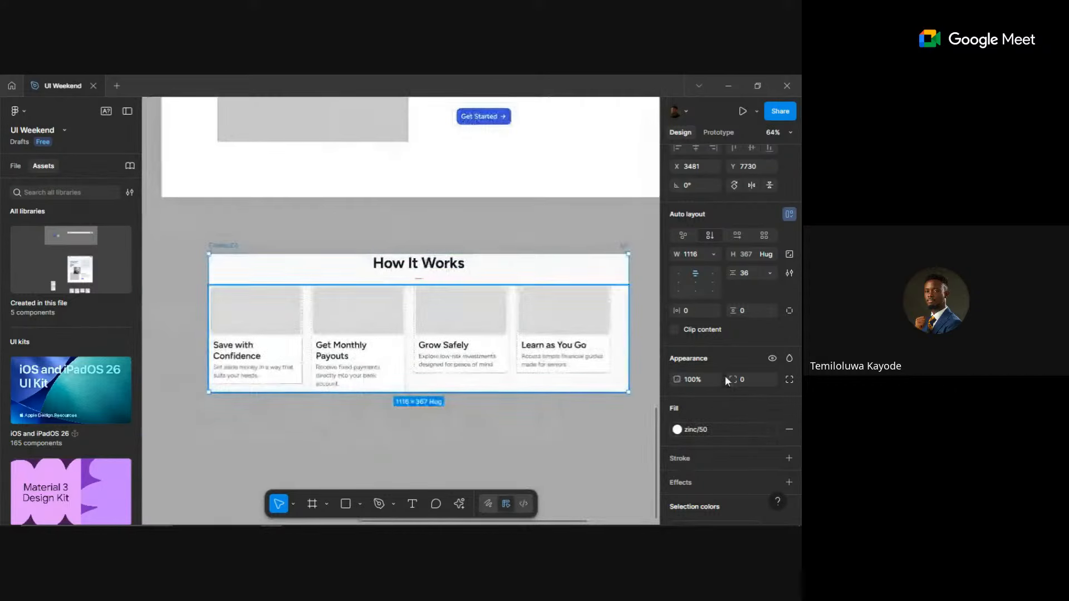
left_click(690, 430)
left_click(557, 396)
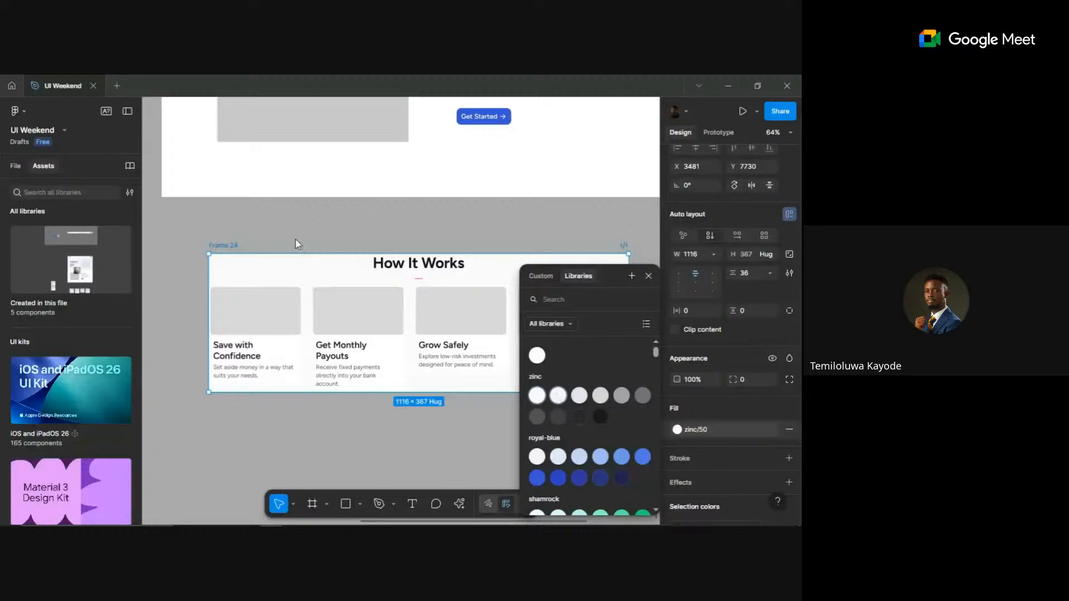
left_click(233, 220)
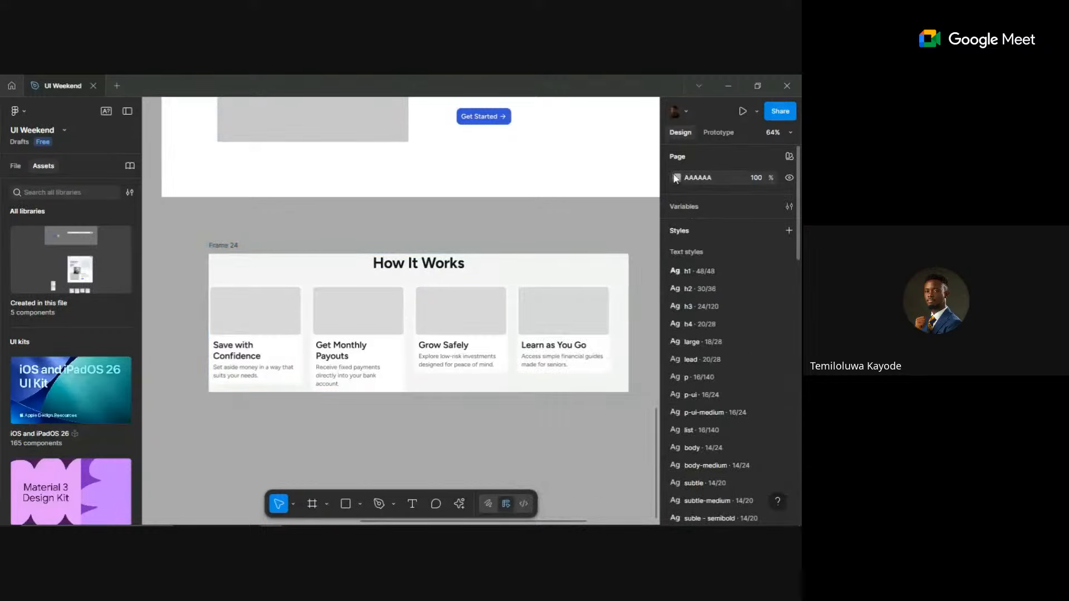
- Darken the canvas page background to hex 636363
left_click(676, 177)
left_click_drag(533, 258, 507, 282)
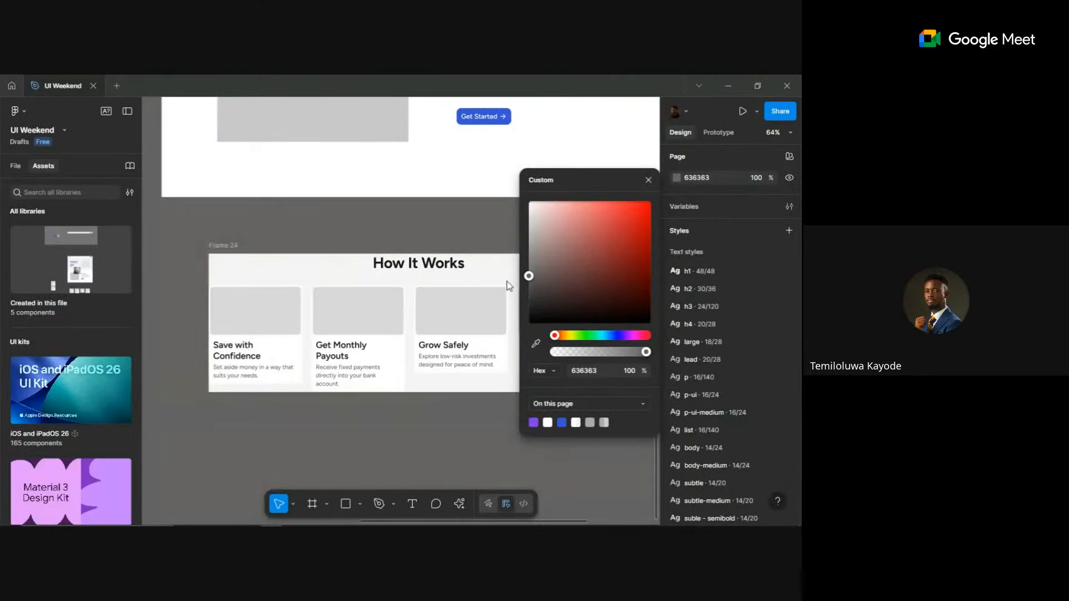
left_click(344, 430)
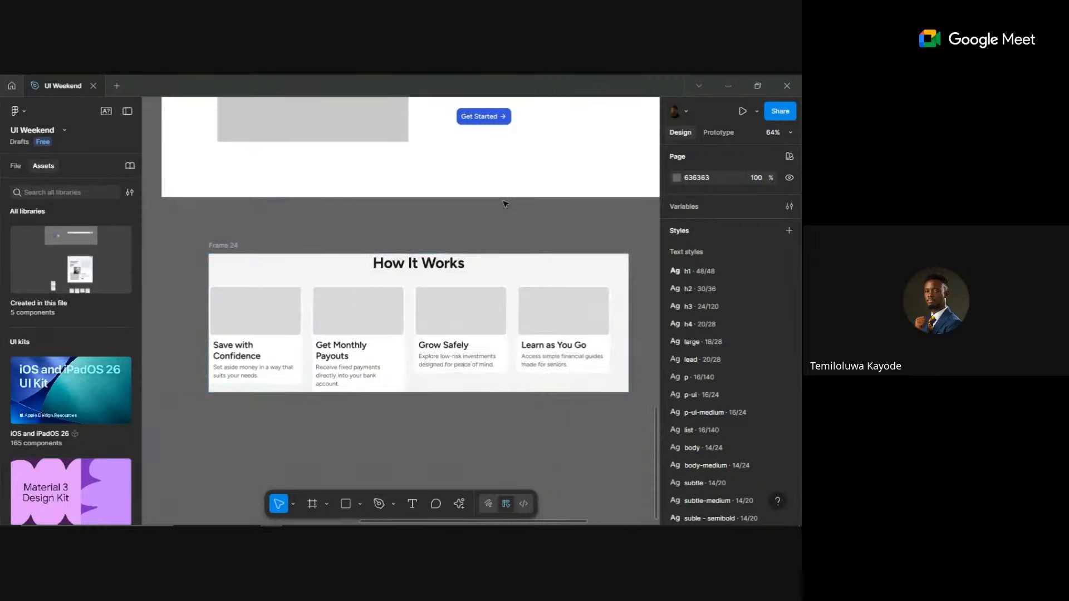
scroll(251, 245, "down", 3)
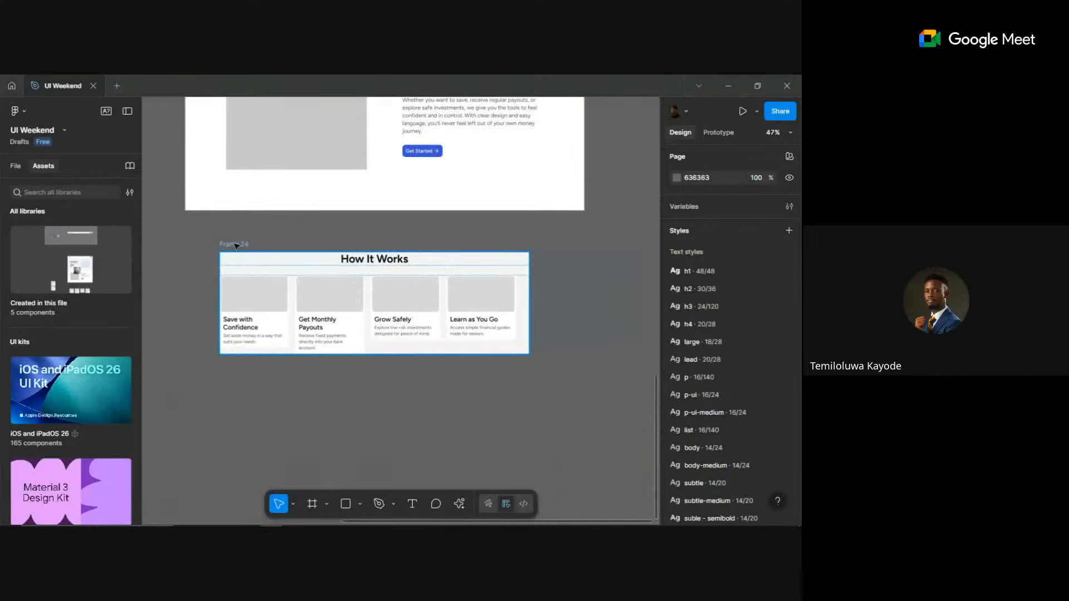
- Place the How It Works frame into the landing page directly below About Product and set its width to fill container
left_click_drag(236, 245, 248, 205)
left_click(714, 312)
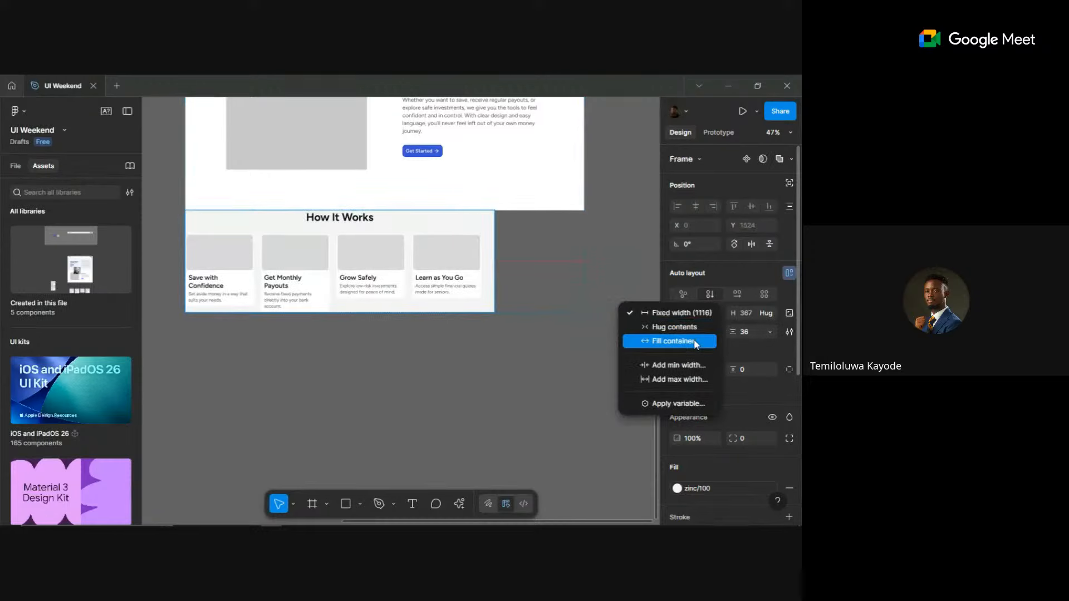
left_click(704, 339)
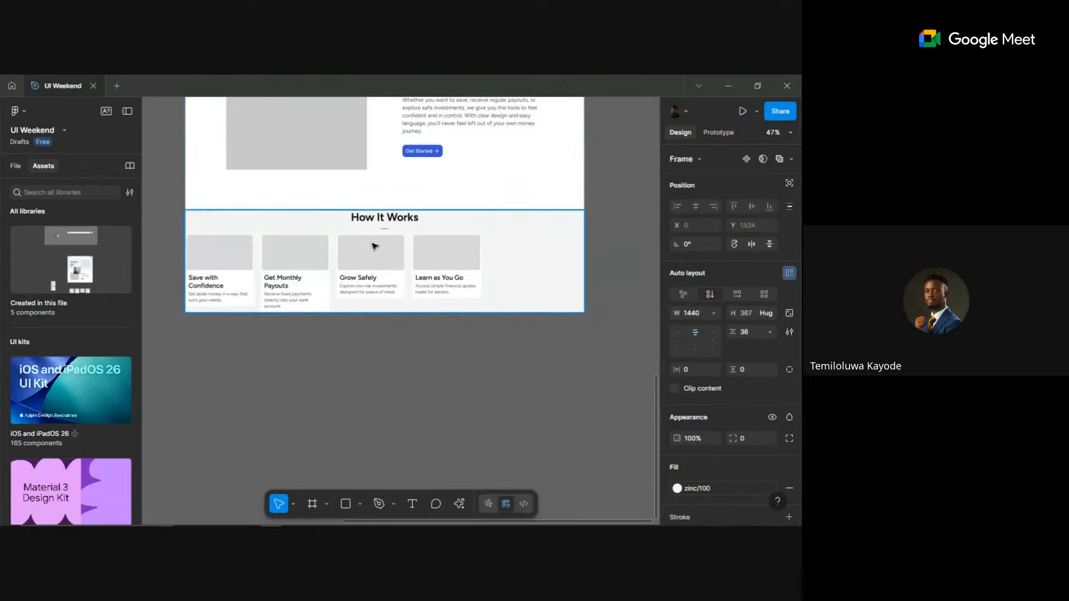
- Set the How It Works section's horizontal padding to 148
left_click(698, 369)
type("14")
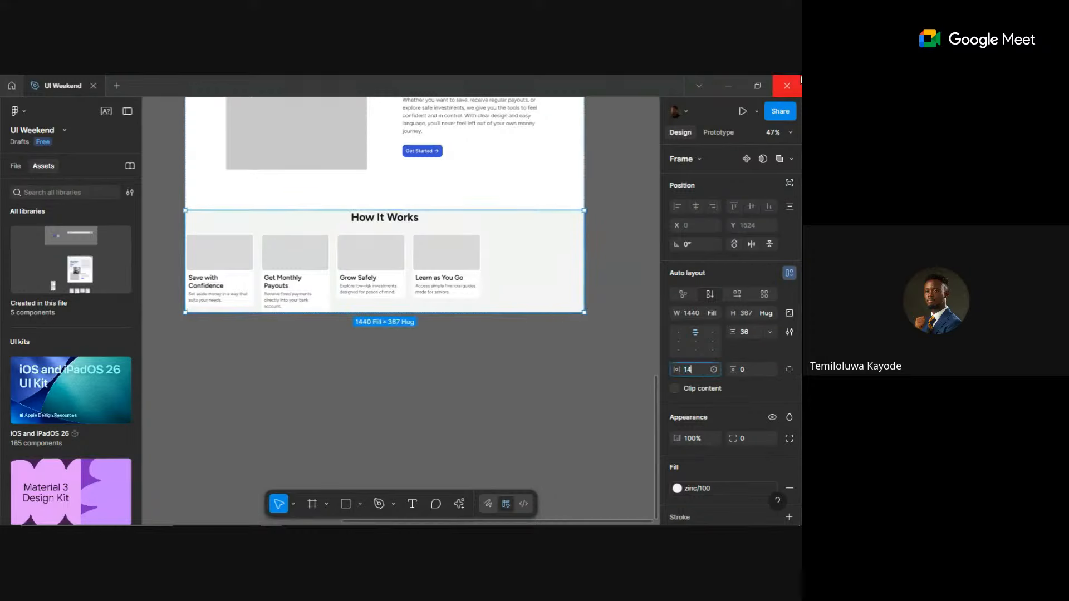
type("8")
key("Return")
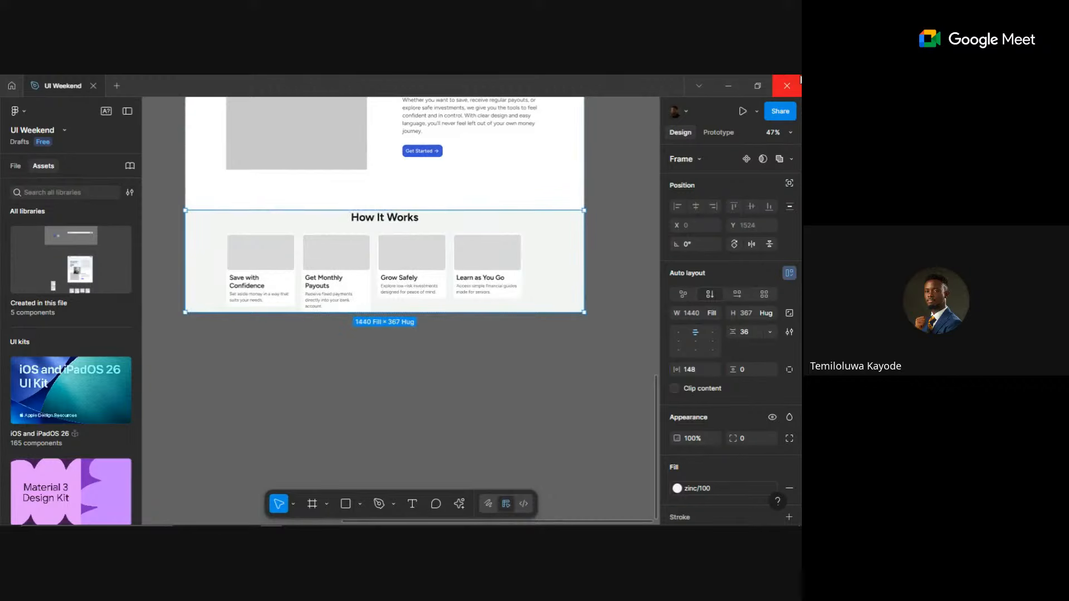
- Set the width of all four How It Works cards to fill container
left_click(358, 268)
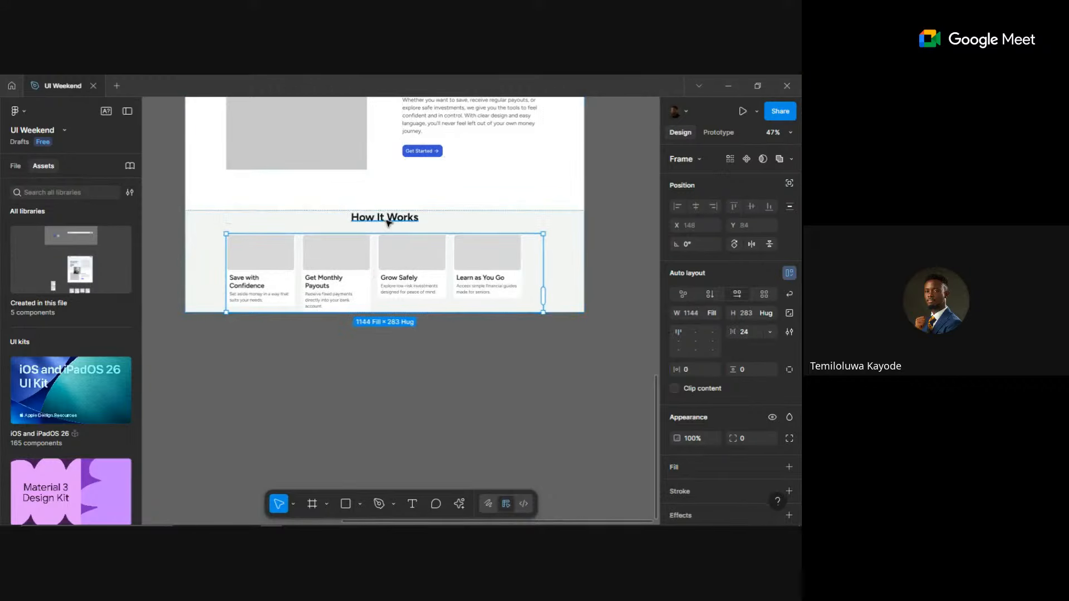
left_click(277, 272)
left_click(309, 245, "shift")
left_click(418, 262, "shift")
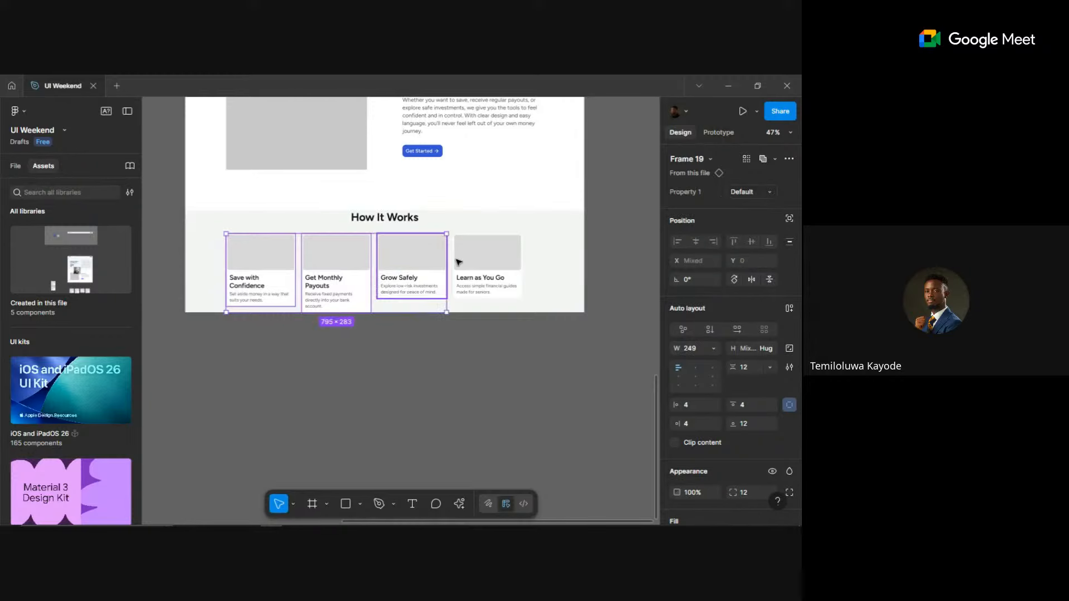
left_click(458, 262, "shift")
left_click(713, 348)
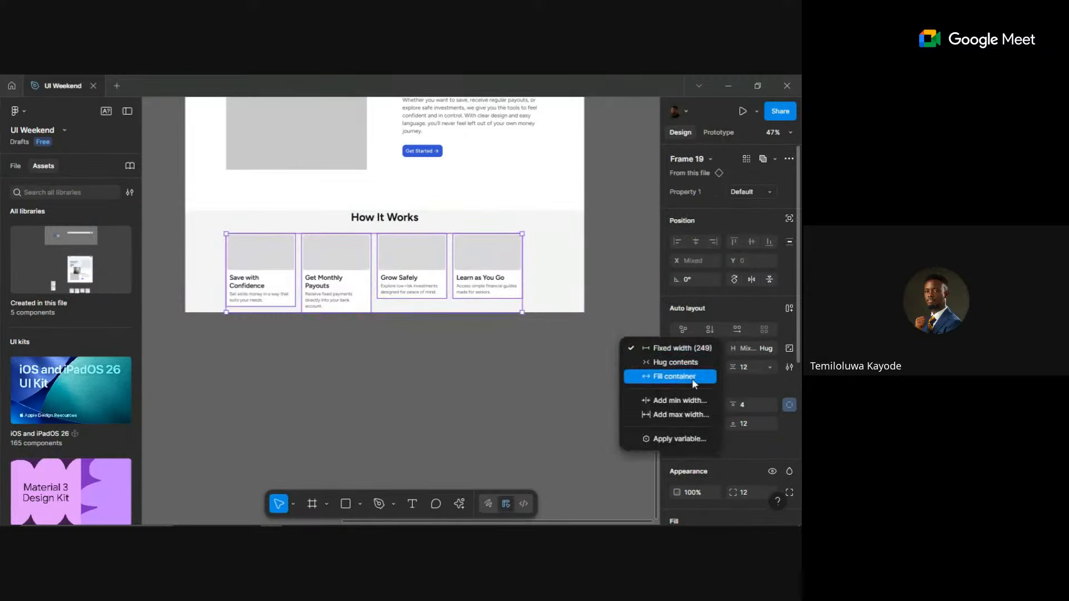
left_click(692, 377)
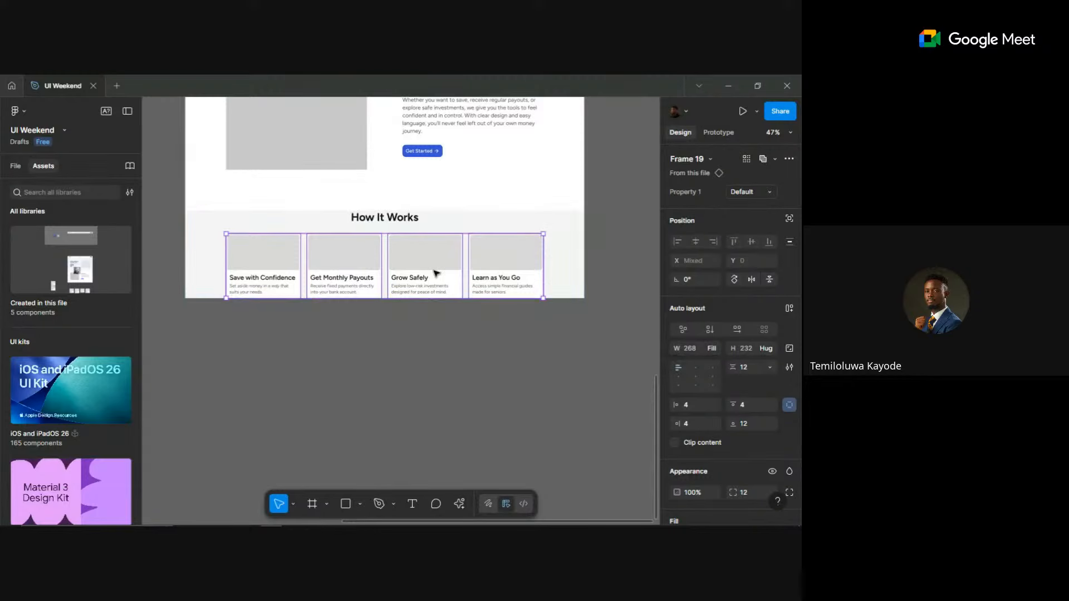
- Set the How It Works section's vertical padding to 80
scroll(434, 273, "up", 5)
scroll(431, 271, "up", 4)
left_click_drag(304, 303, 484, 254)
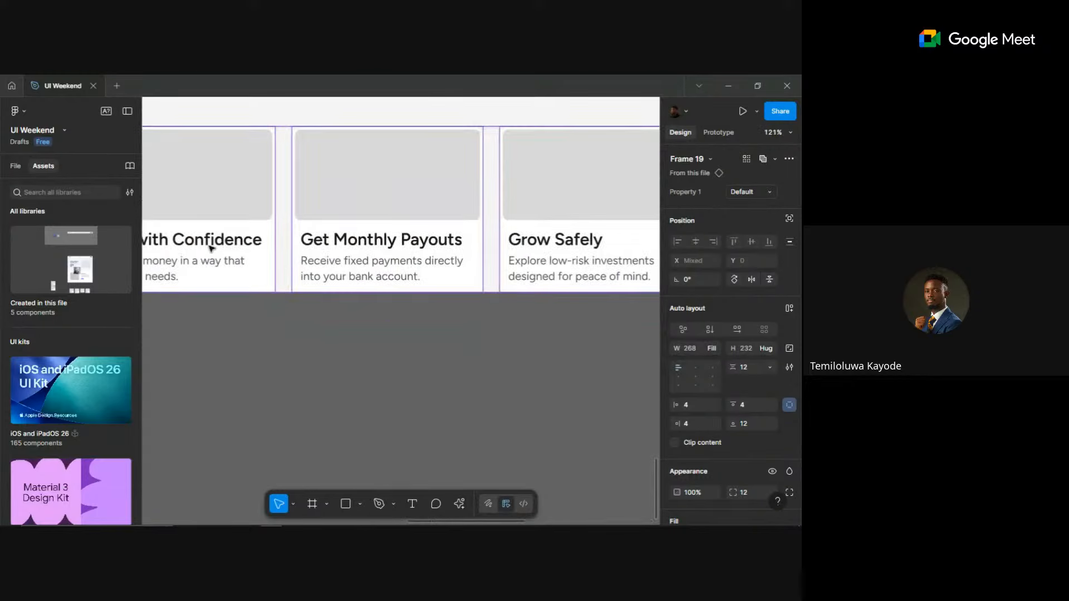
scroll(209, 247, "down", 5)
scroll(475, 250, "down", 2)
left_click(563, 224)
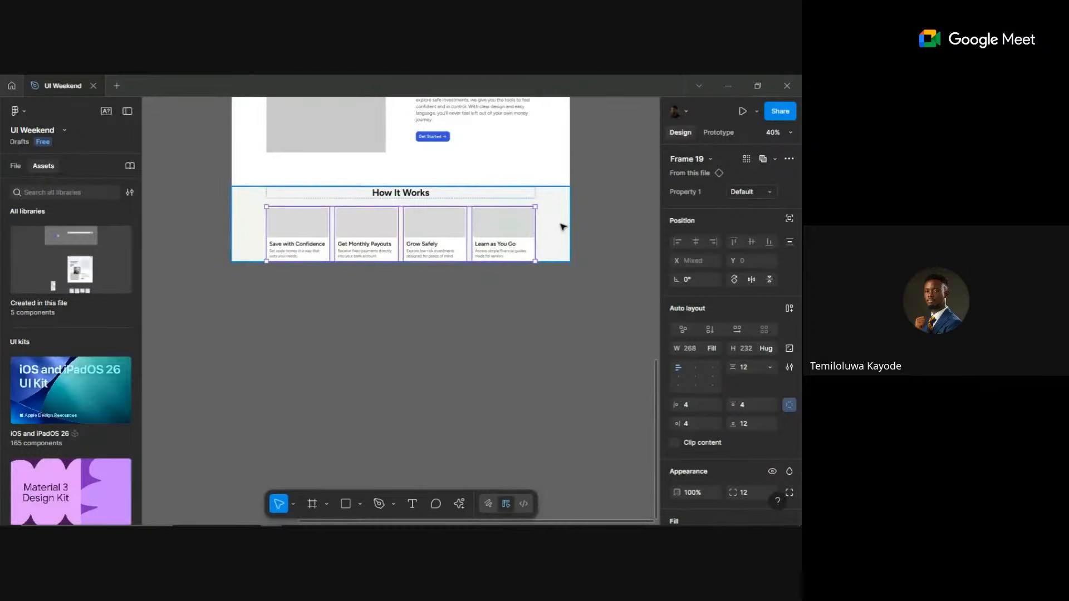
left_click(754, 372)
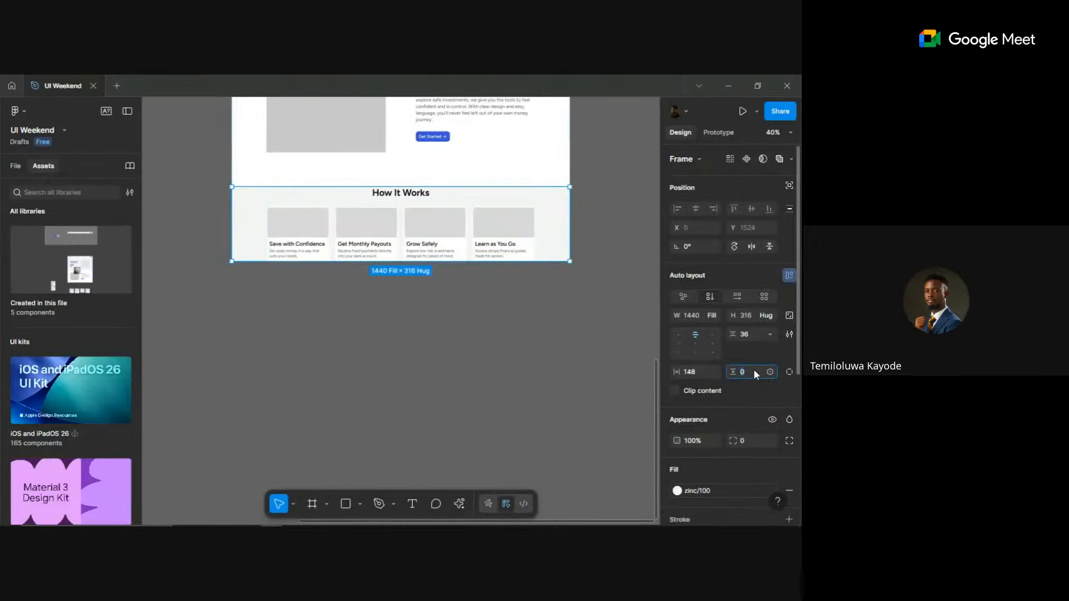
key("Return")
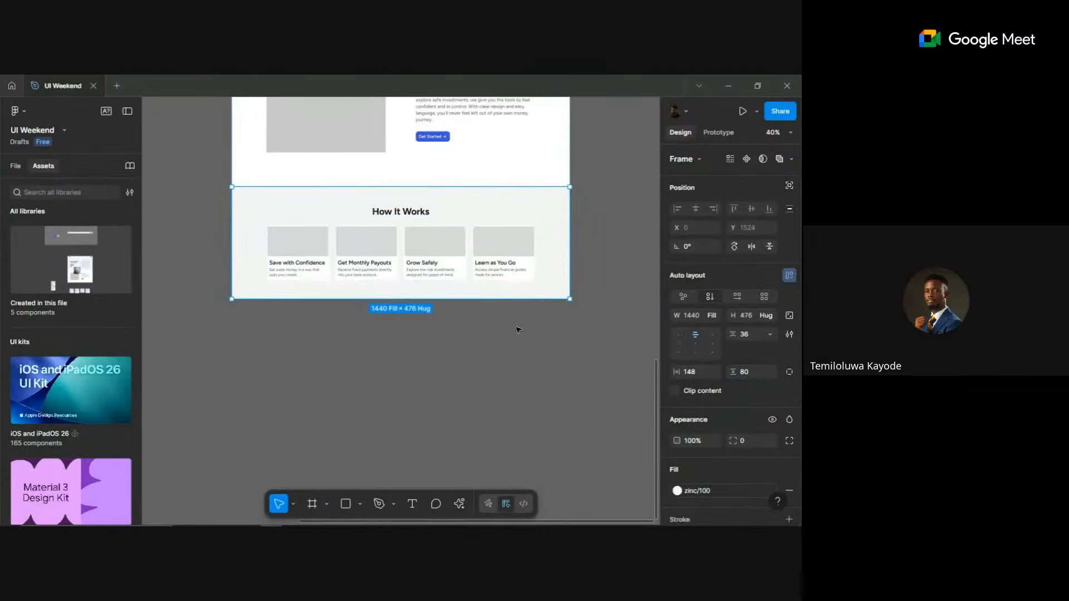
- Examine the spacing around the How It Works heading and cards within the section
scroll(354, 322, "up", 3)
scroll(355, 322, "up", 2)
left_click_drag(354, 321, 449, 337)
scroll(451, 337, "down", 3)
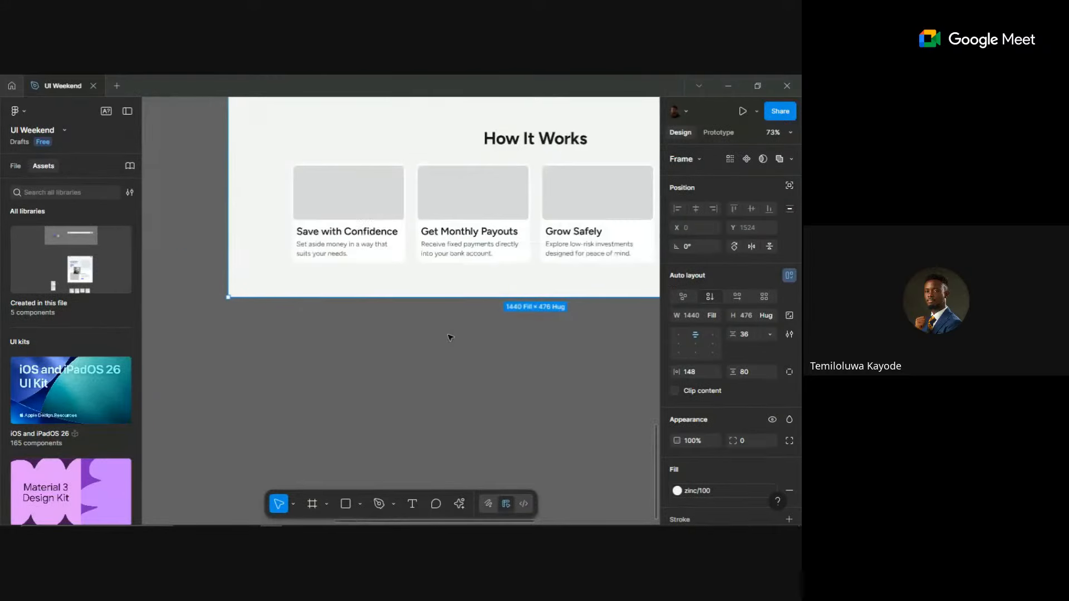
scroll(451, 337, "down", 1)
scroll(448, 334, "right", 5)
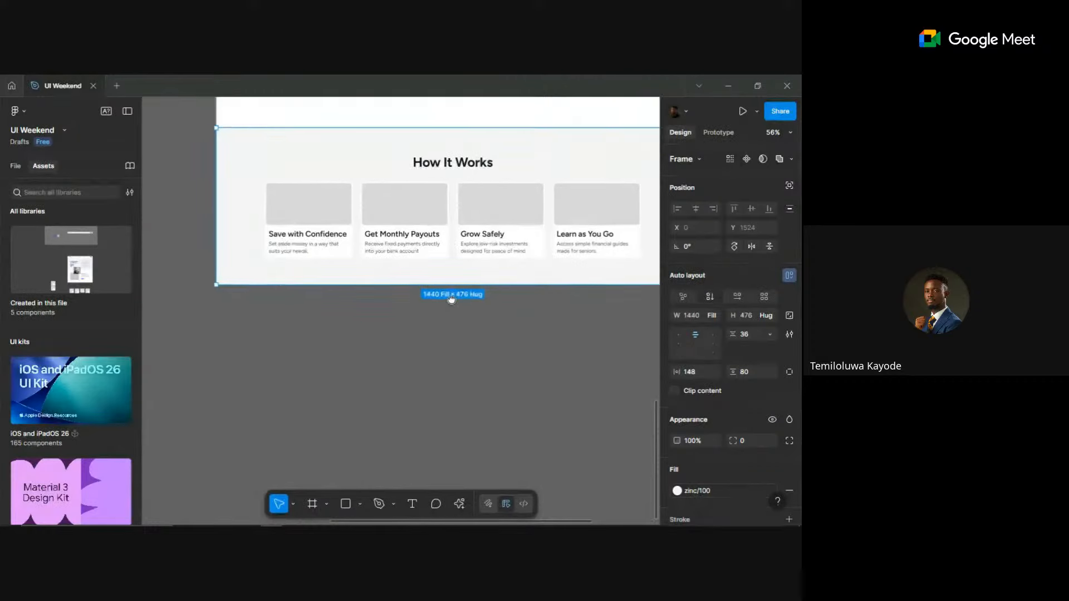
scroll(360, 311, "left", 4)
scroll(453, 301, "down", 2)
scroll(453, 301, "up", 3)
scroll(453, 302, "down", 4)
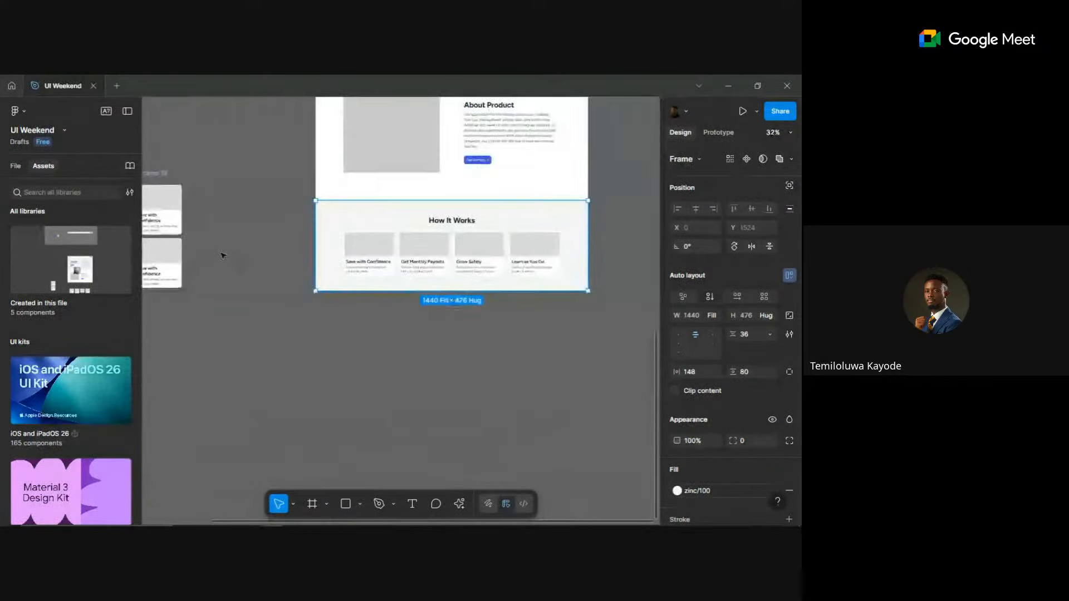
- Set the bottom padding of both card component variants to 24 using multi-edit
left_click_drag(223, 253, 337, 244)
scroll(295, 232, "up", 1)
left_click(273, 212)
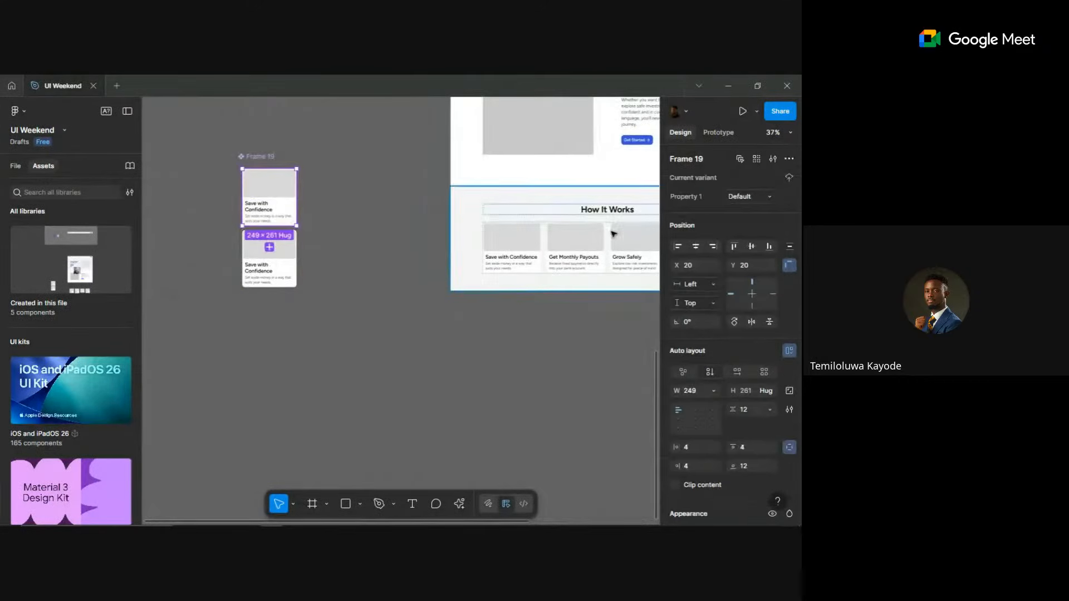
left_click(738, 159)
left_click(748, 490)
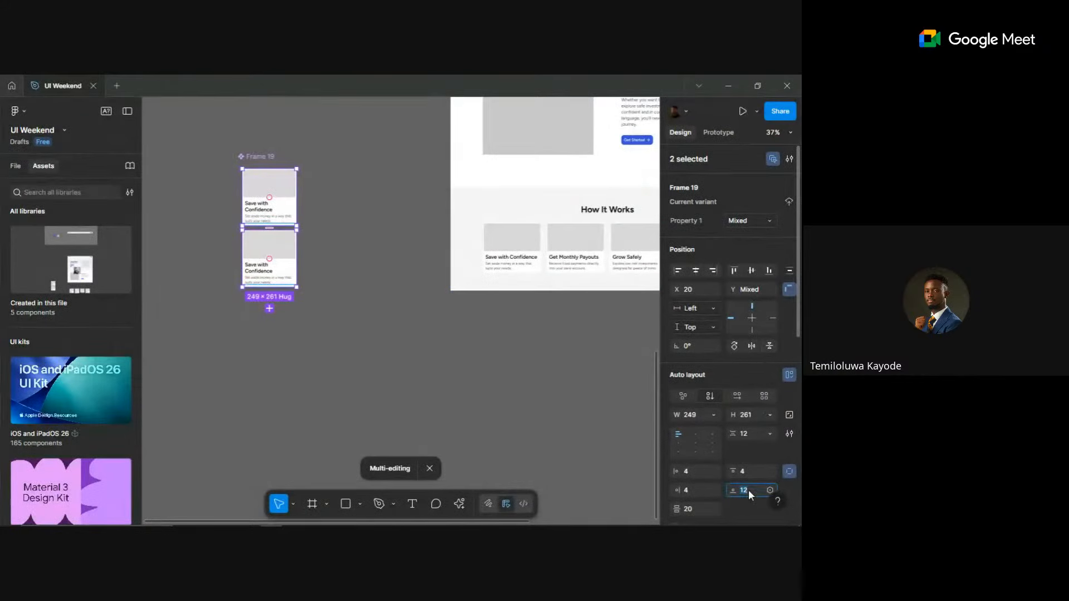
type("24")
key("Return")
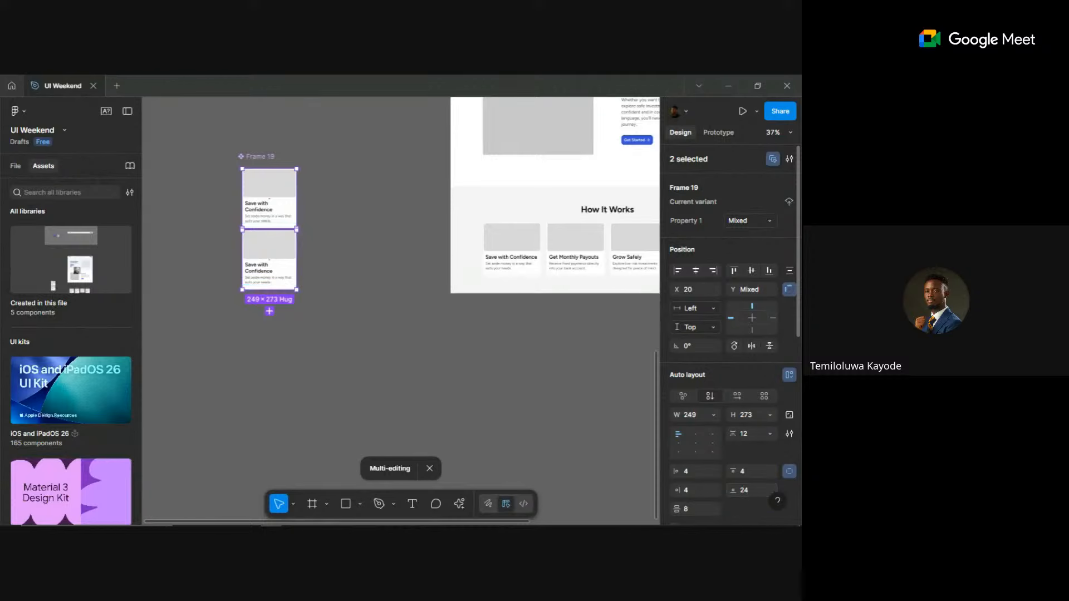
- Set the horizontal padding of the text block in both card component variants to 12
scroll(568, 320, "up", 10)
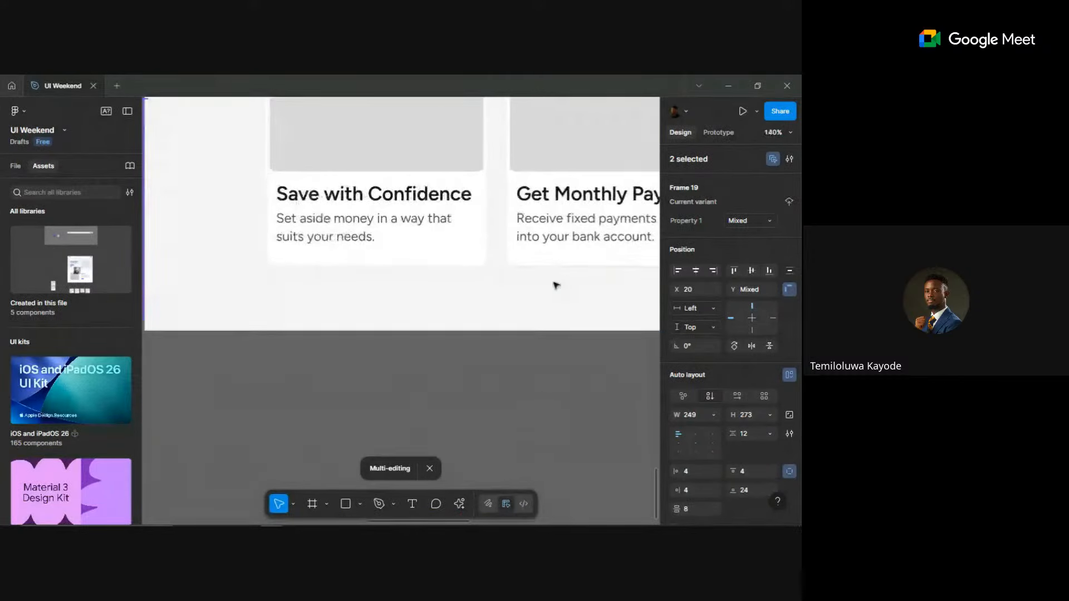
scroll(568, 279, "right", 6)
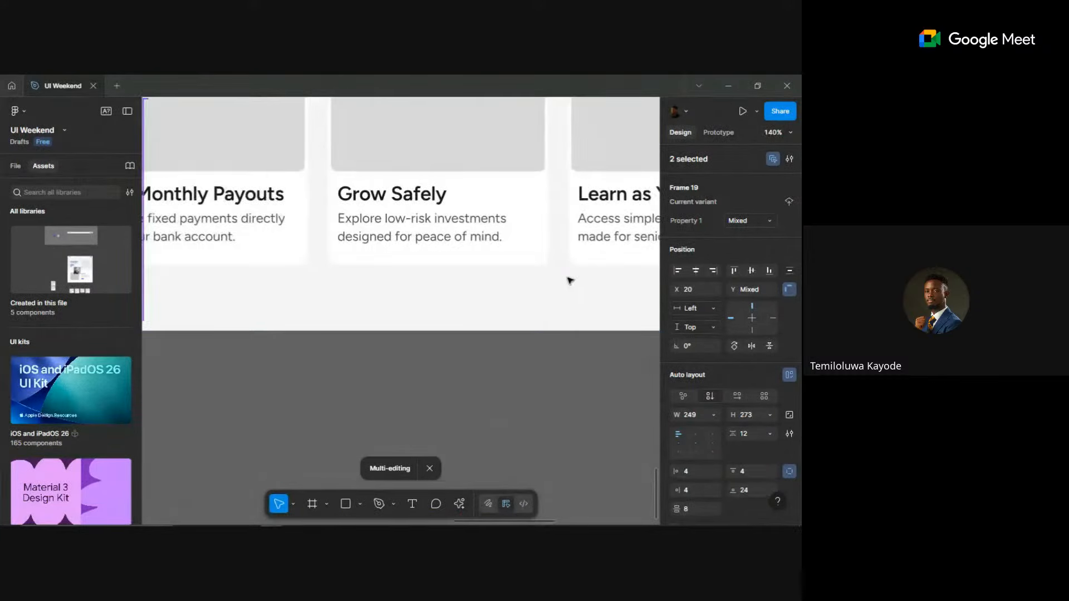
scroll(569, 280, "down", 5)
scroll(571, 281, "up", 4)
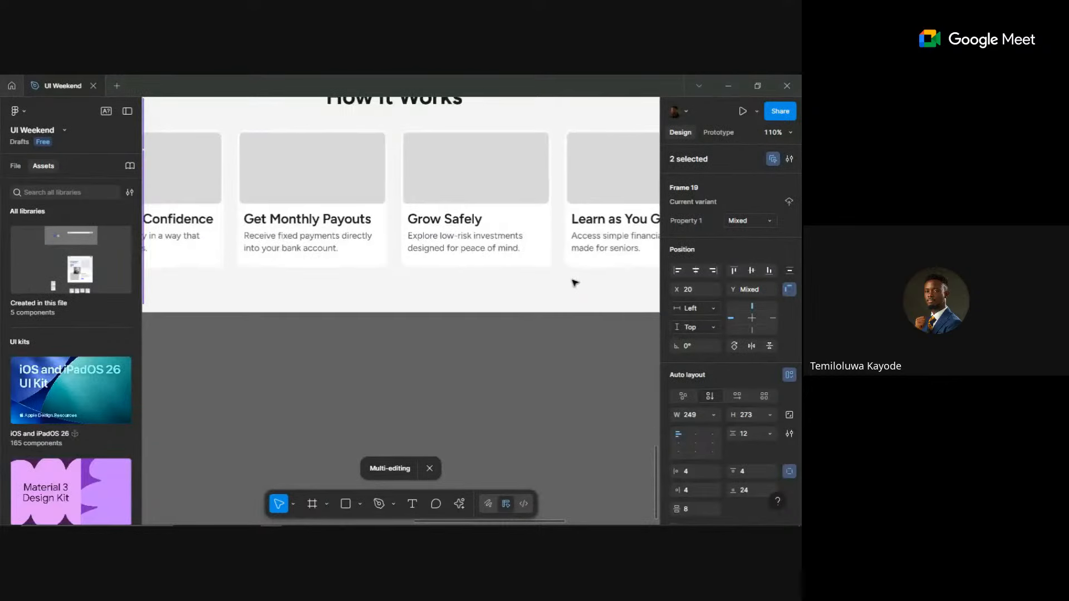
scroll(573, 281, "down", 5)
scroll(475, 386, "left", 5)
left_click(334, 191)
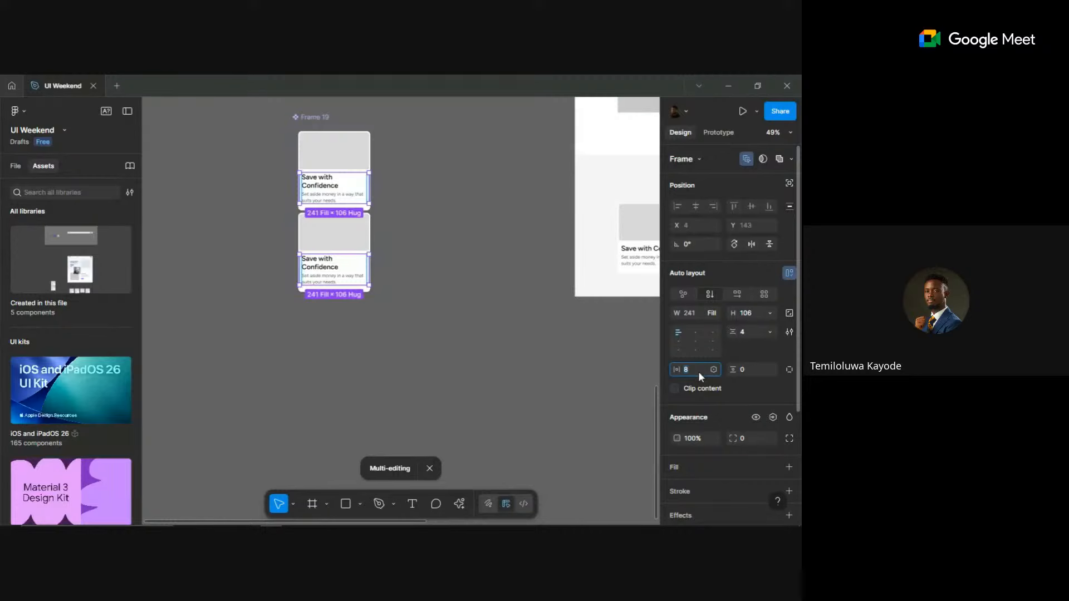
type("12")
key("Return")
- Inspect the text wrapping and heights of the four How It Works cards
scroll(476, 305, "right", 5)
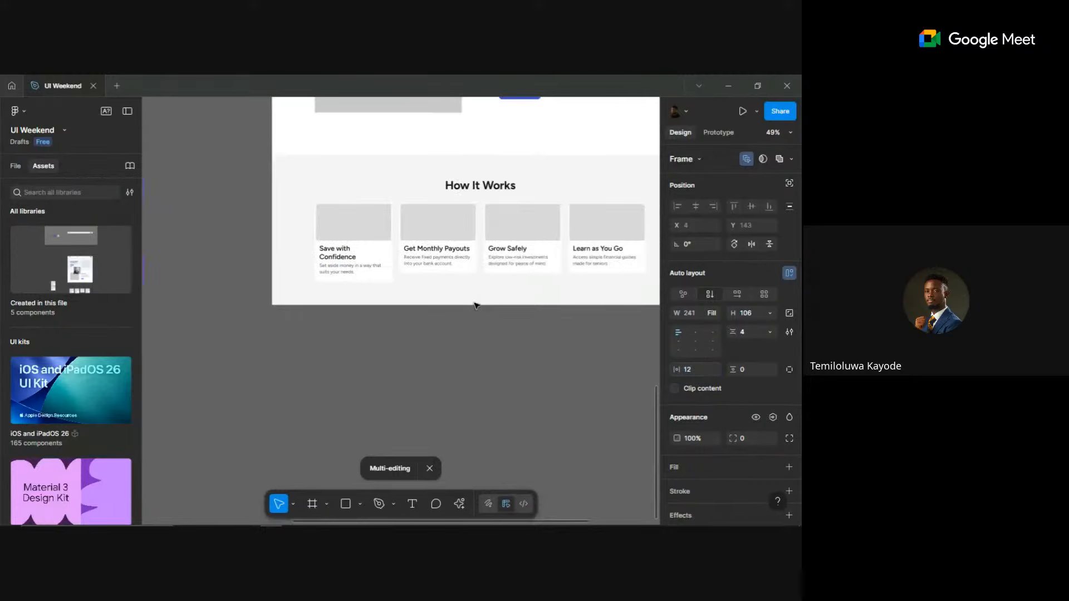
scroll(368, 251, "up", 5)
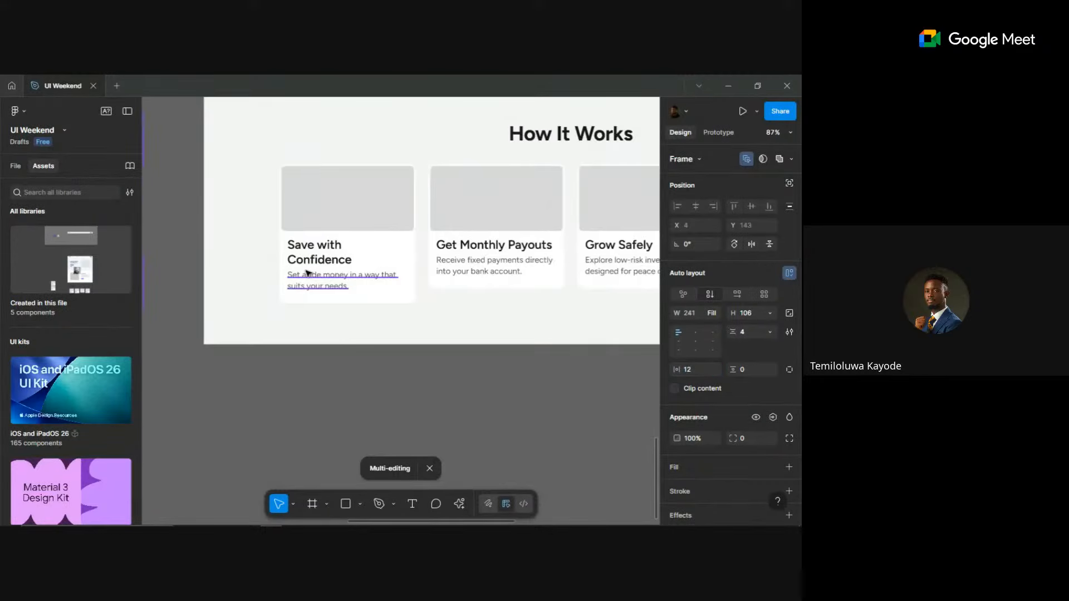
scroll(444, 286, "down", 2)
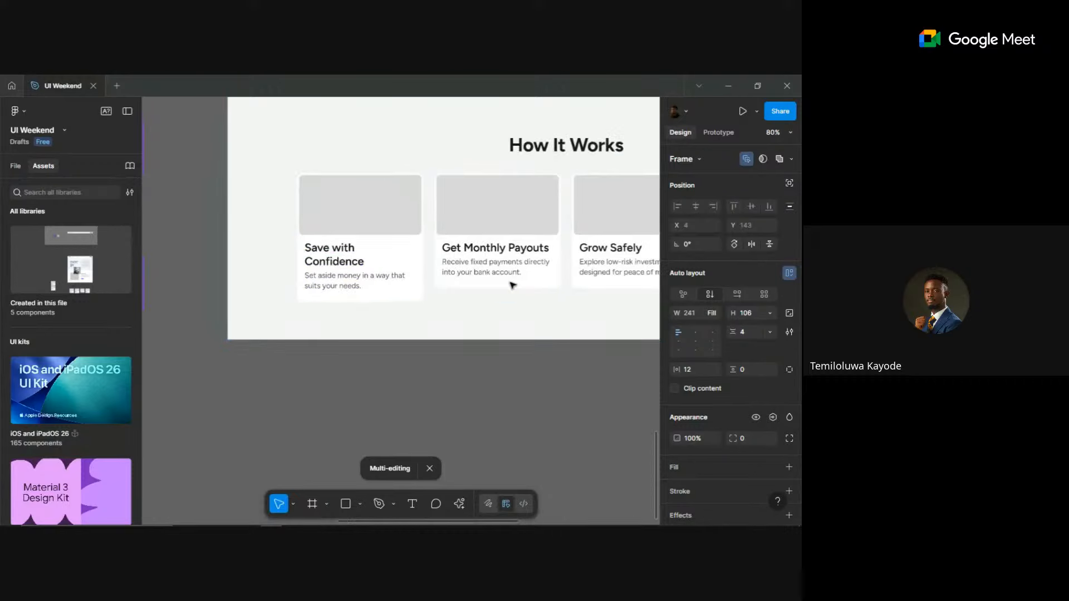
scroll(492, 354, "down", 1)
scroll(493, 354, "right", 5)
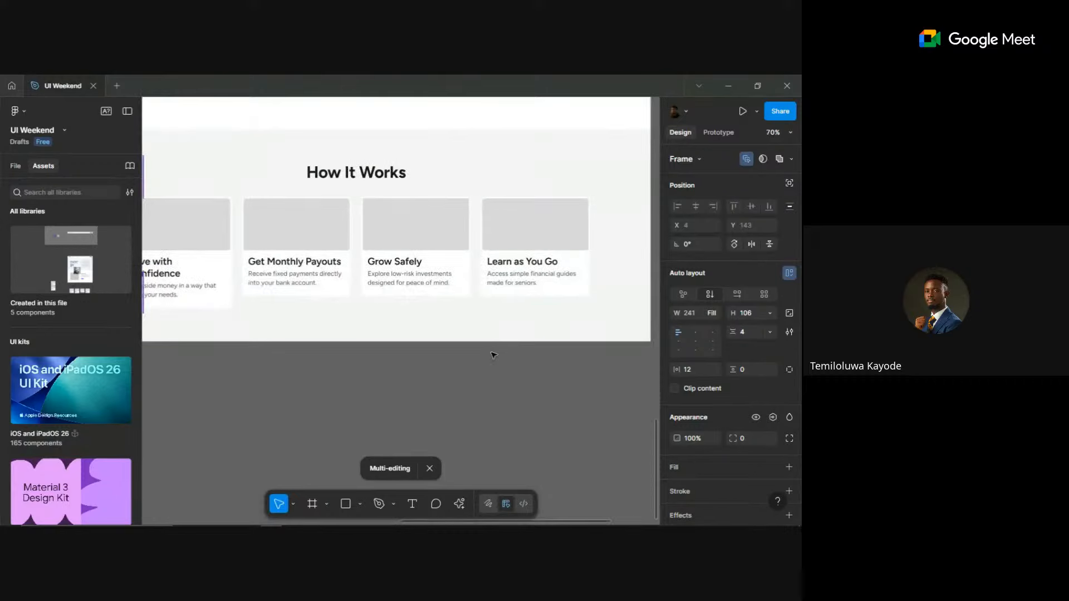
scroll(490, 367, "left", 3)
left_click(350, 367)
scroll(544, 348, "down", 1)
scroll(544, 348, "left", 3)
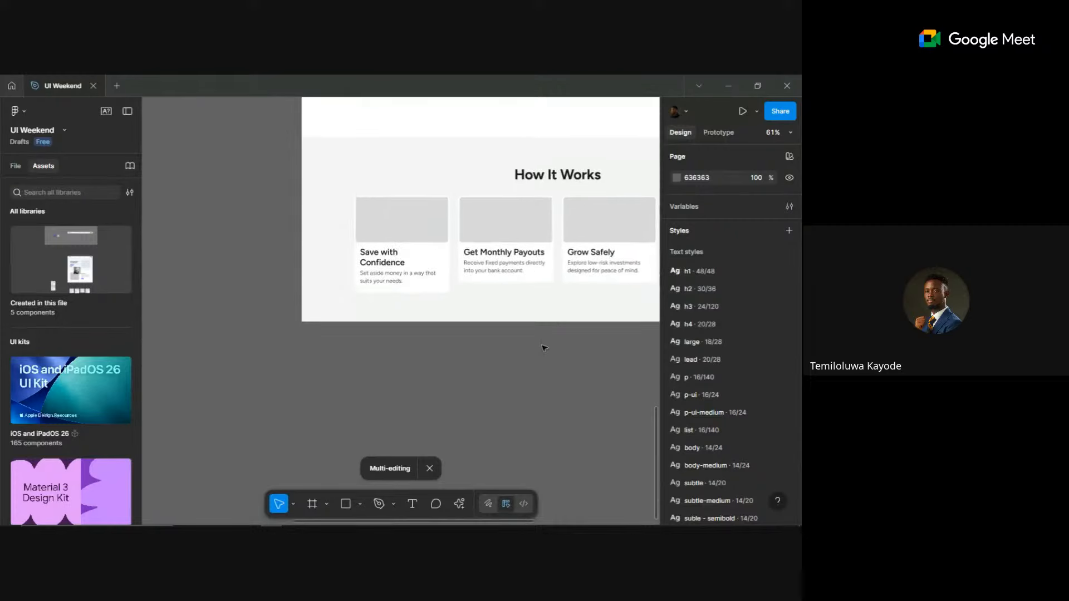
- Reduce the gap between the four How It Works cards to 16
scroll(544, 348, "up", 1)
scroll(544, 348, "right", 3)
left_click(485, 299)
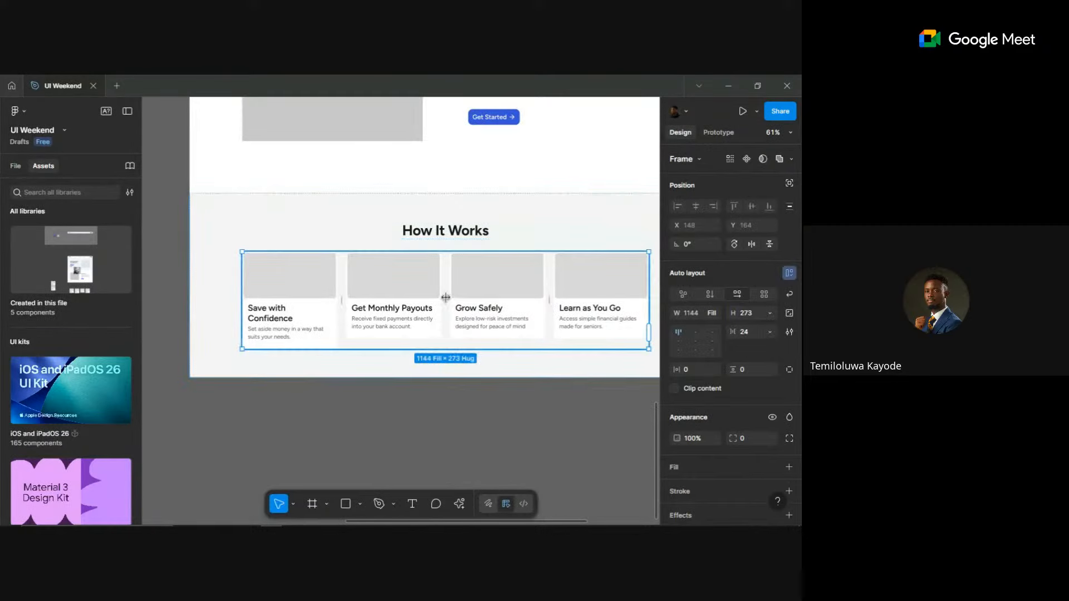
mouse_move(445, 298)
left_click_drag(444, 298, 441, 298)
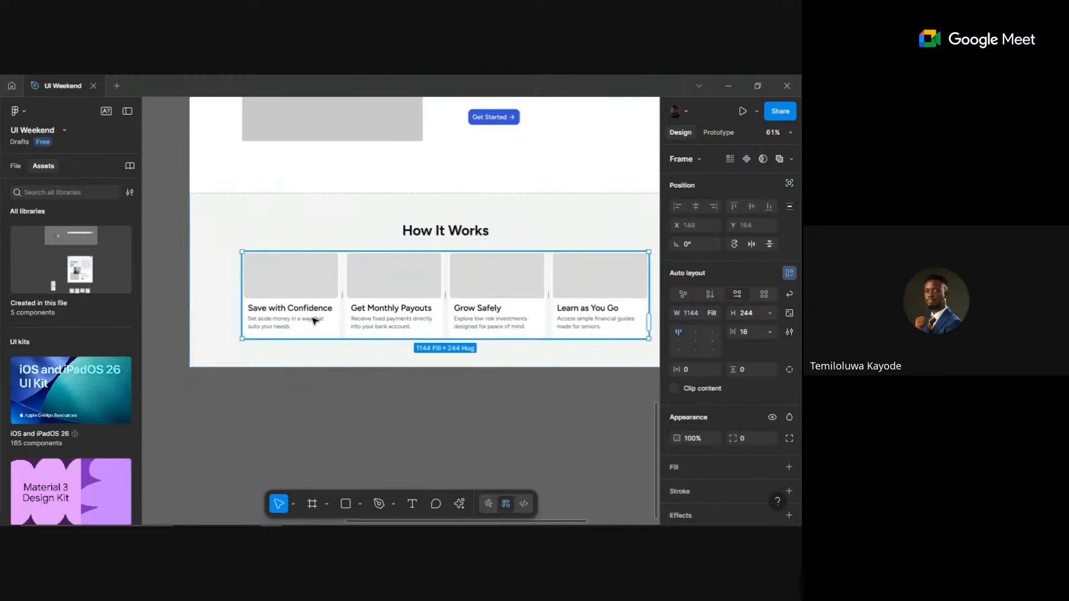
- Review the How It Works section's spacing and how it fits with the rest of the landing page
left_click_drag(314, 320, 448, 306)
scroll(448, 304, "down", 2)
scroll(448, 304, "down", 3)
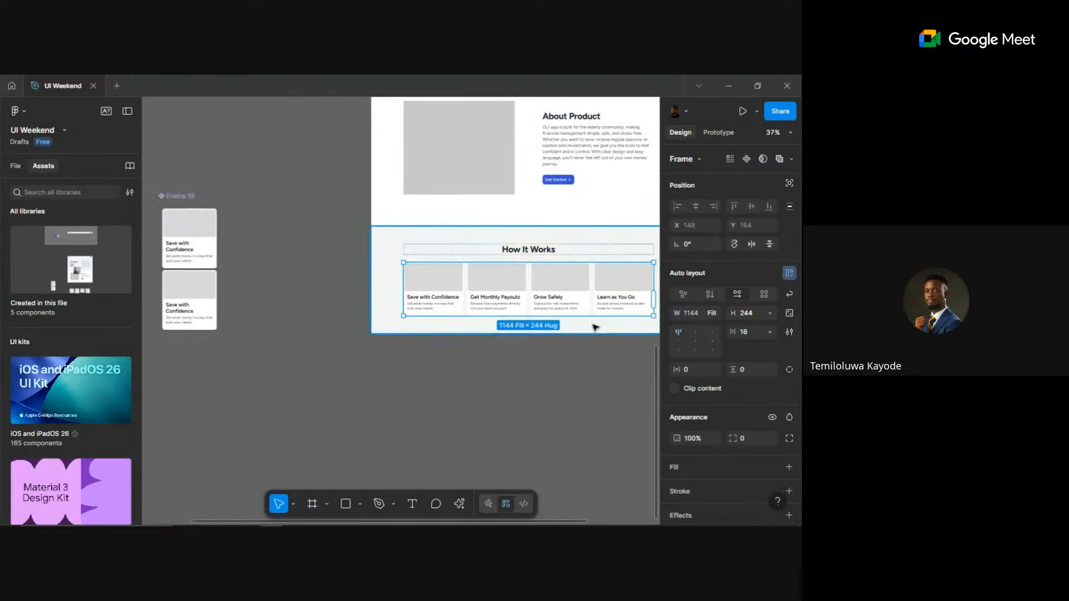
scroll(594, 328, "up", 5)
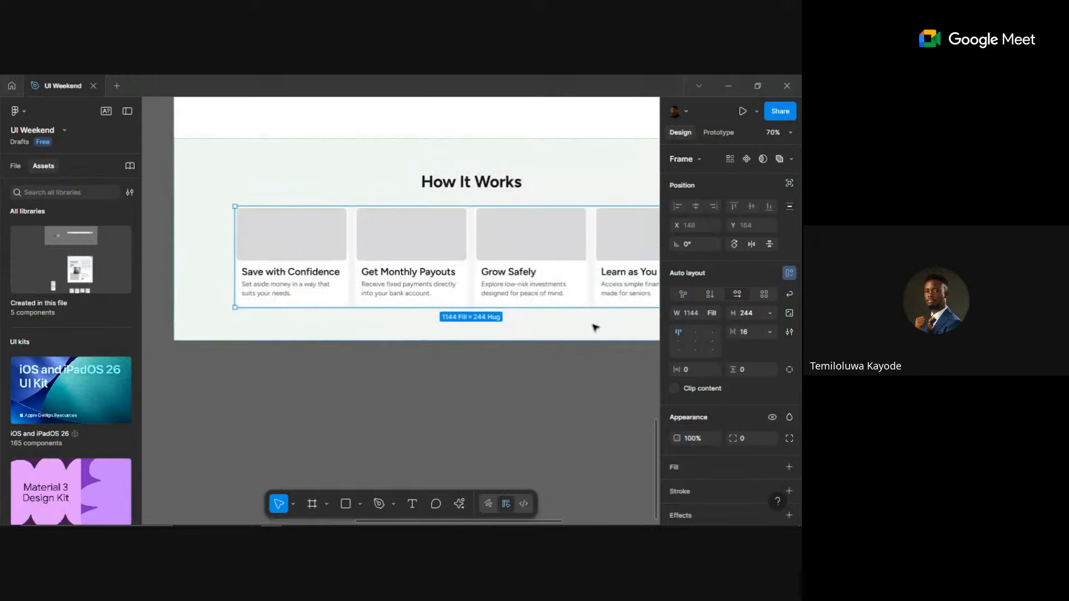
left_click(525, 386)
scroll(515, 375, "down", 4)
scroll(515, 377, "right", 2)
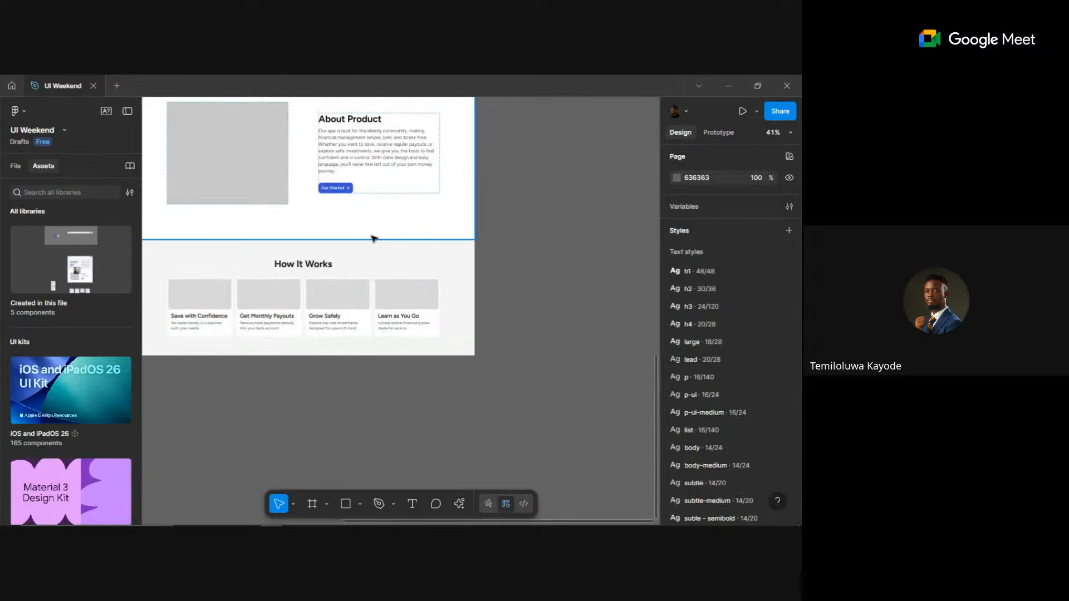
left_click(382, 269)
left_click_drag(402, 267, 520, 272)
scroll(460, 277, "up", 4)
scroll(520, 272, "down", 2)
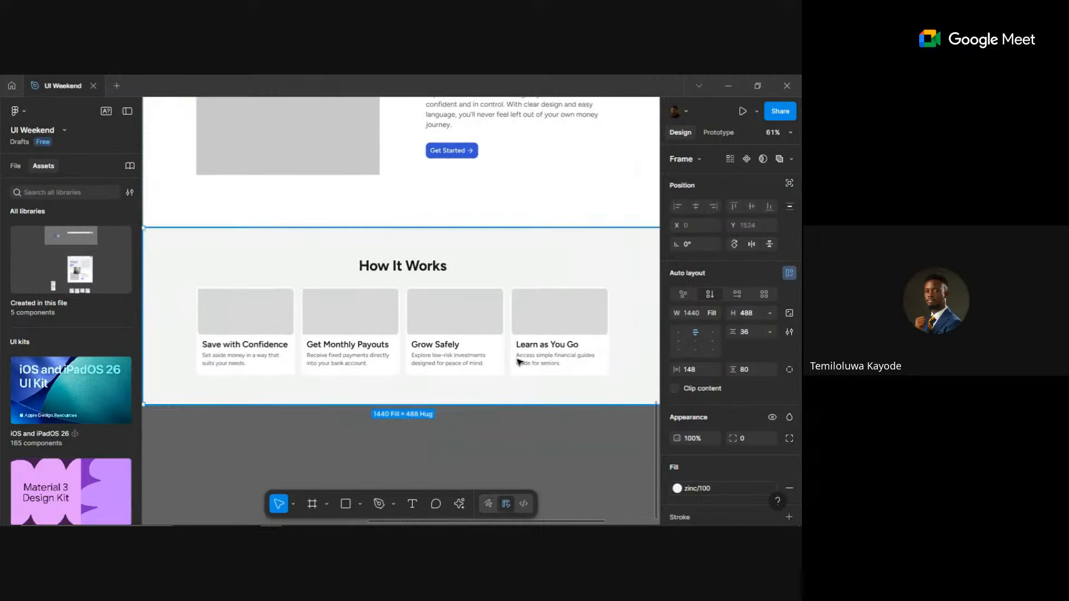
left_click(523, 443)
scroll(523, 444, "down", 5)
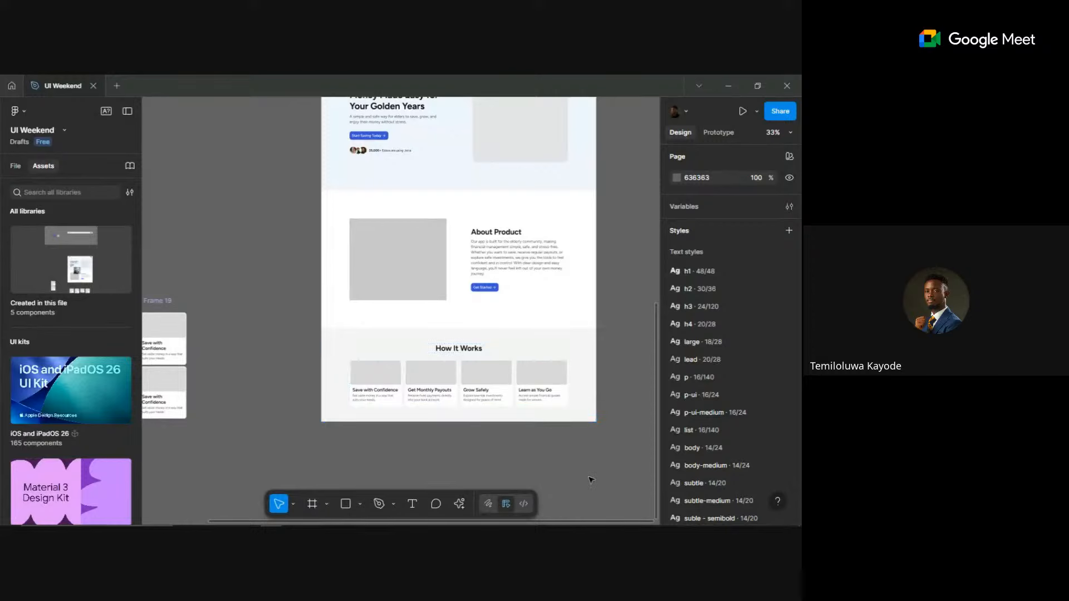
right_click(416, 440)
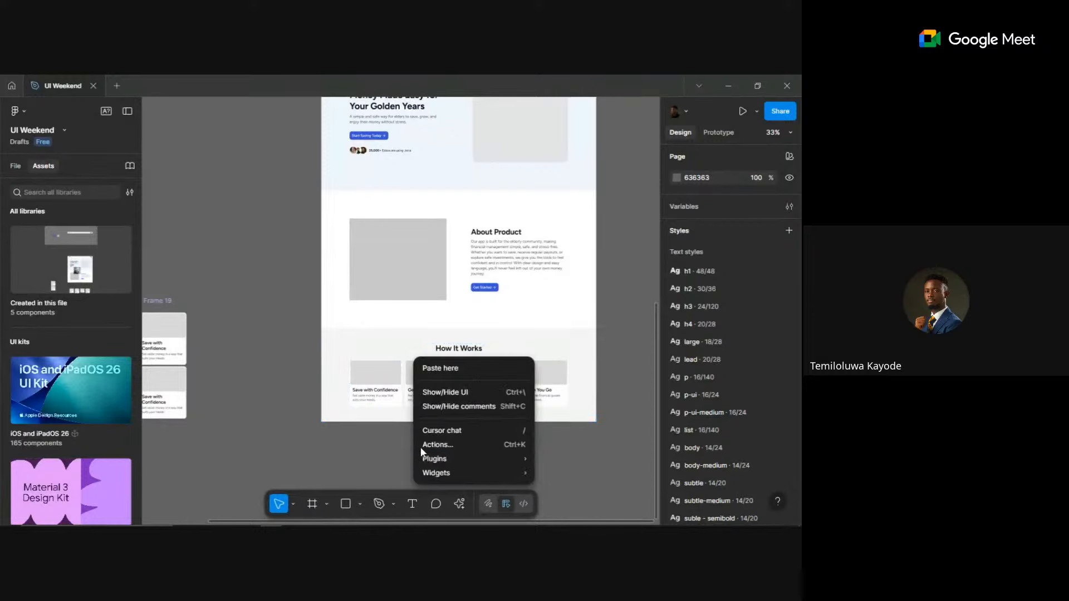
mouse_move(434, 467)
left_click(344, 464)
- Apply the h4 text style to the Save with Confidence title in both card component variants
scroll(360, 432, "up", 5)
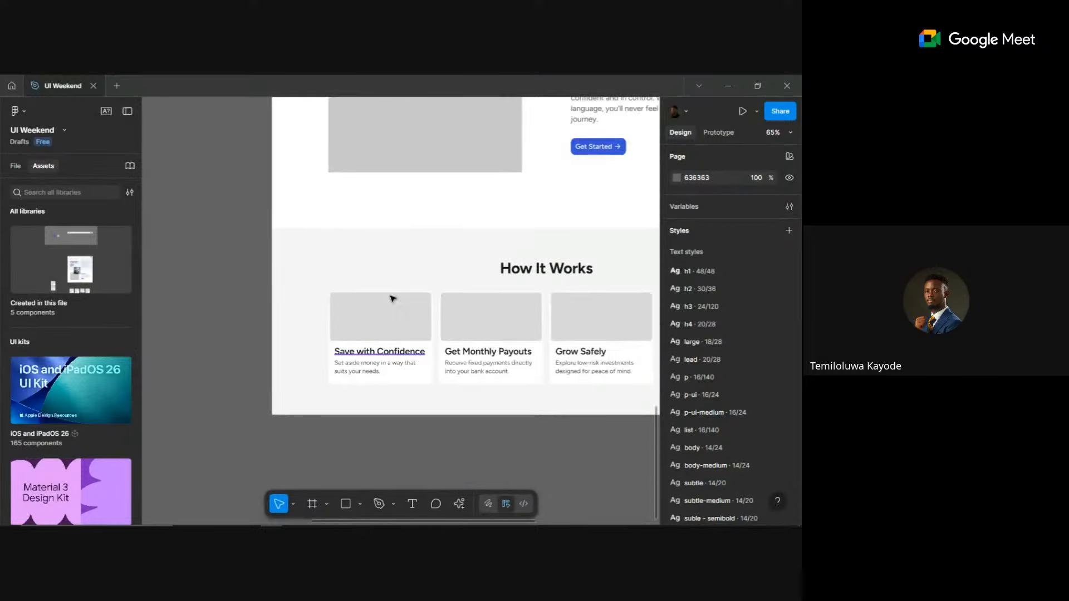
scroll(291, 337, "down", 4)
scroll(323, 317, "left", 5)
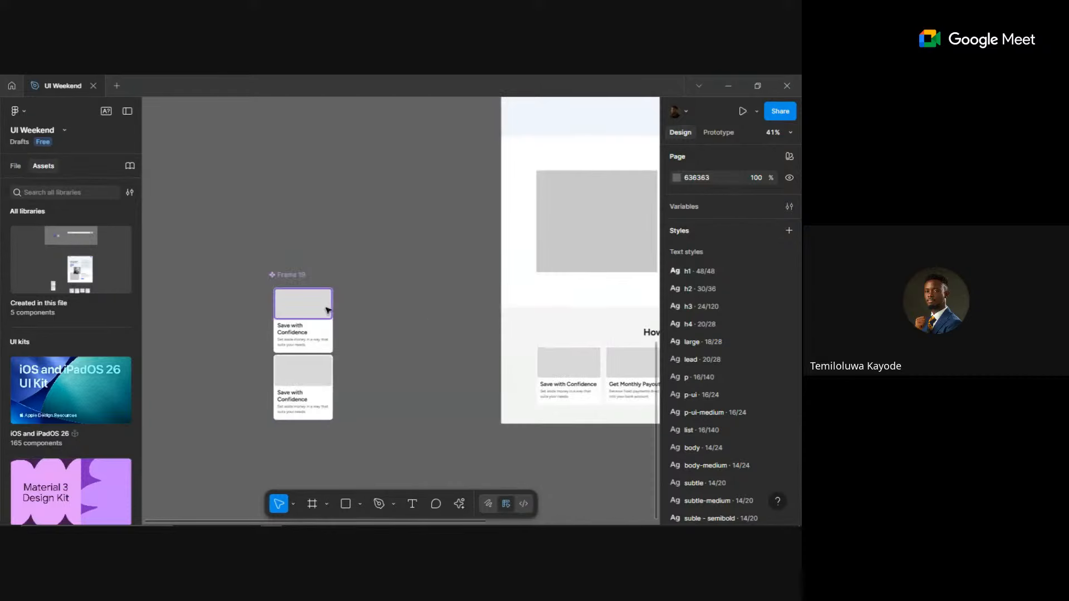
left_click(341, 327)
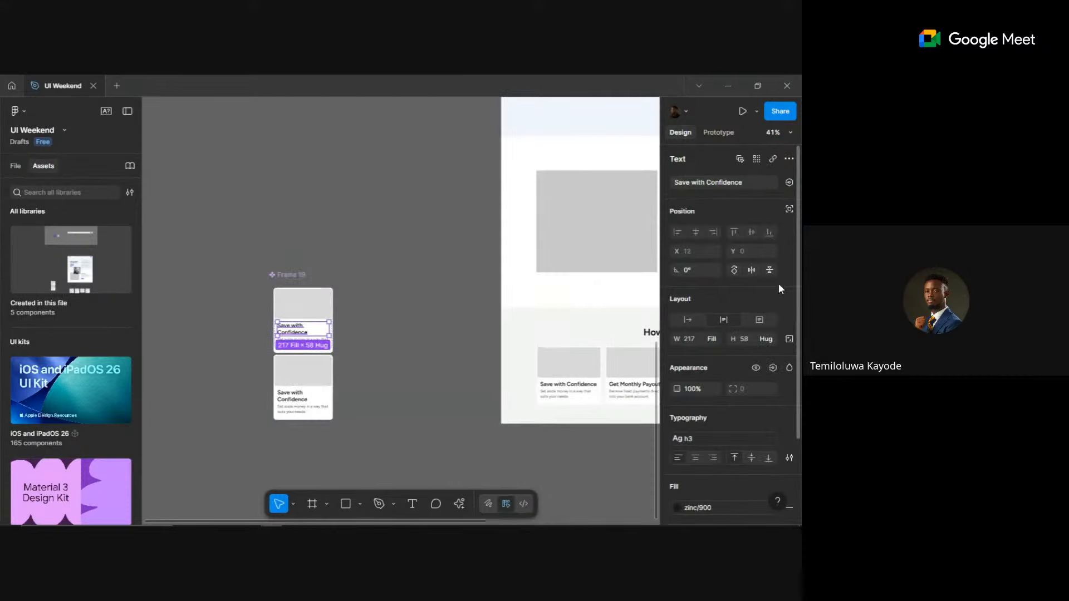
left_click(738, 159)
left_click(707, 435)
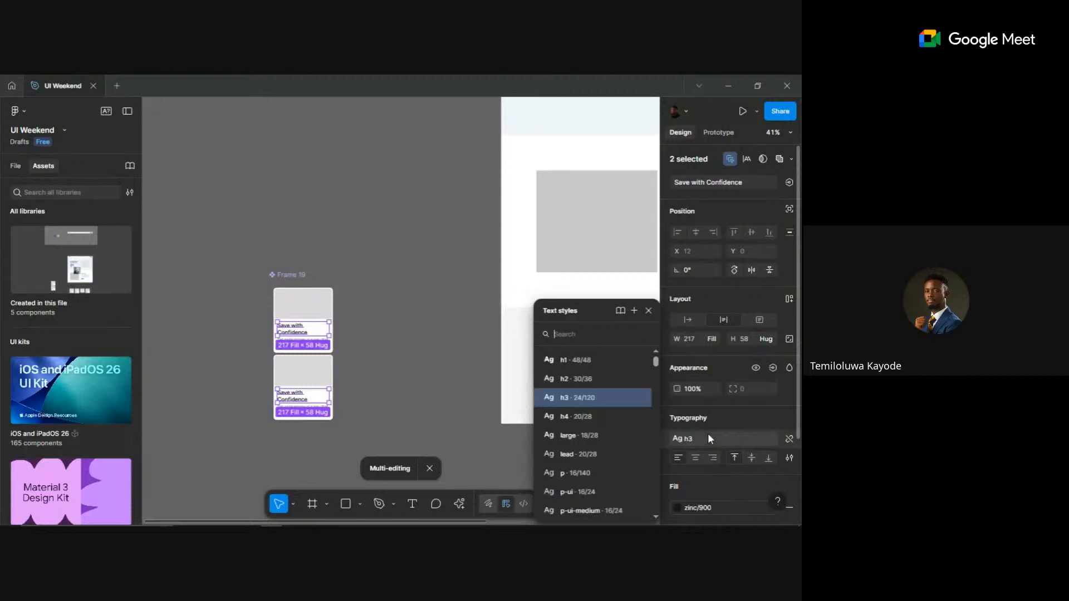
left_click(583, 415)
scroll(567, 436, "right", 1)
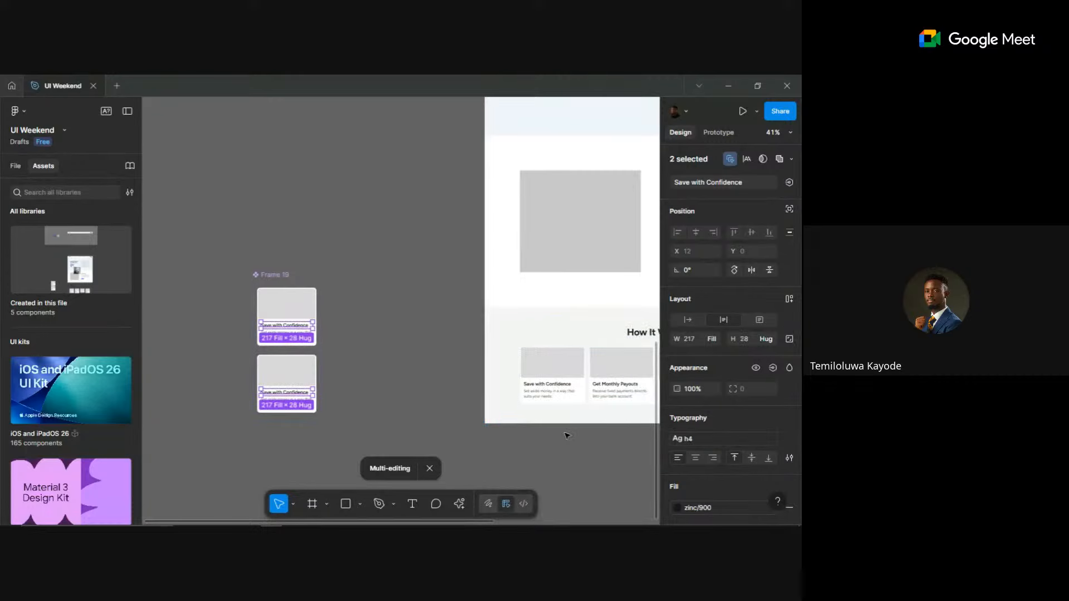
scroll(567, 436, "right", 5)
left_click(406, 442)
- Set the height of the grey image placeholders in both card component variants to 200
scroll(404, 442, "up", 3)
left_click_drag(404, 442, 573, 438)
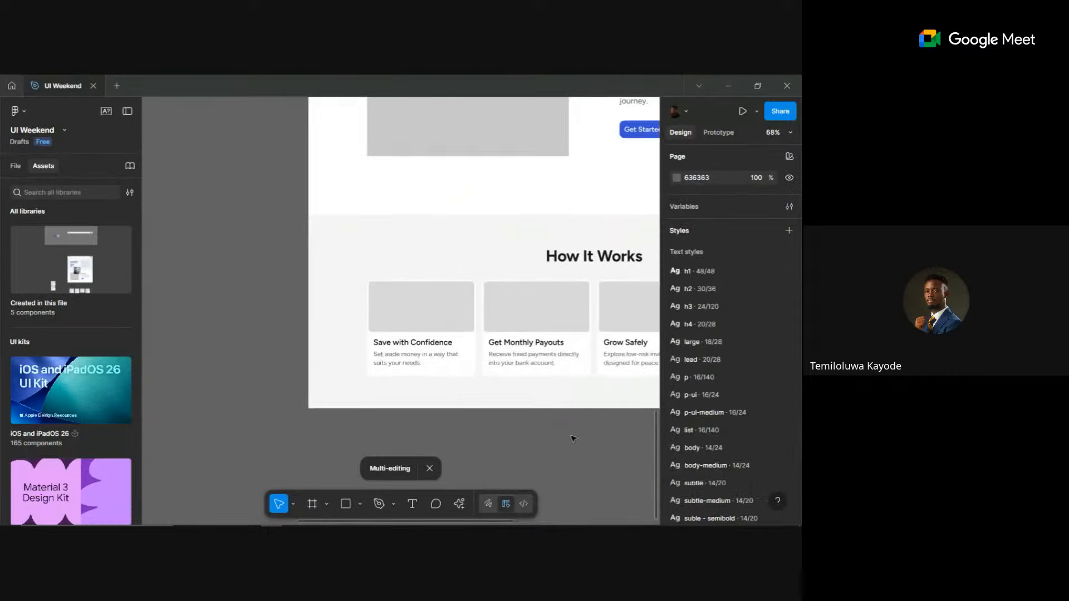
scroll(540, 412, "down", 4)
left_click(300, 319)
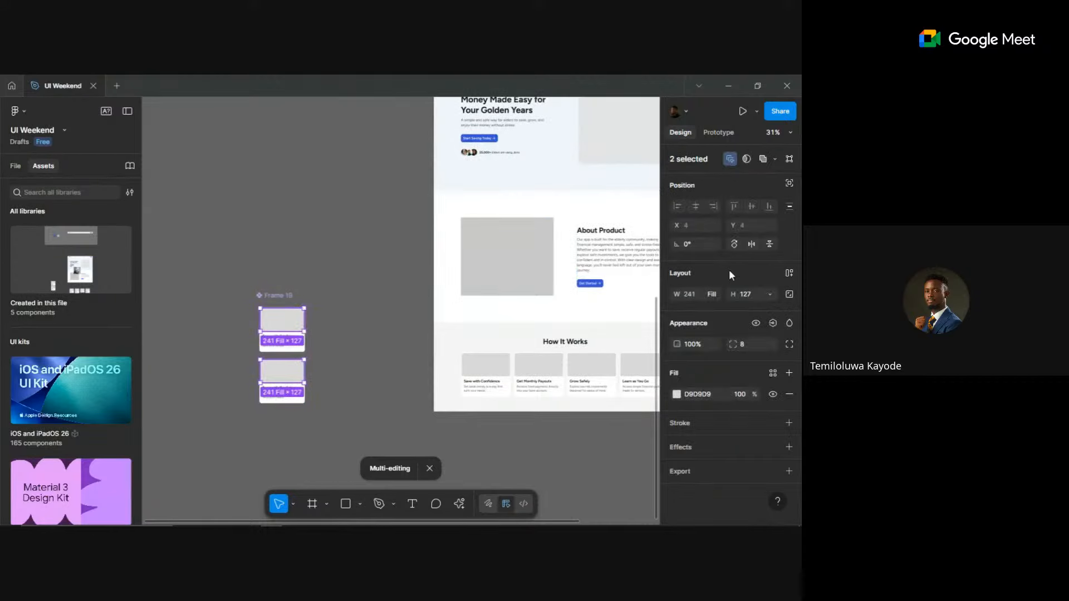
left_click(756, 295)
type("2")
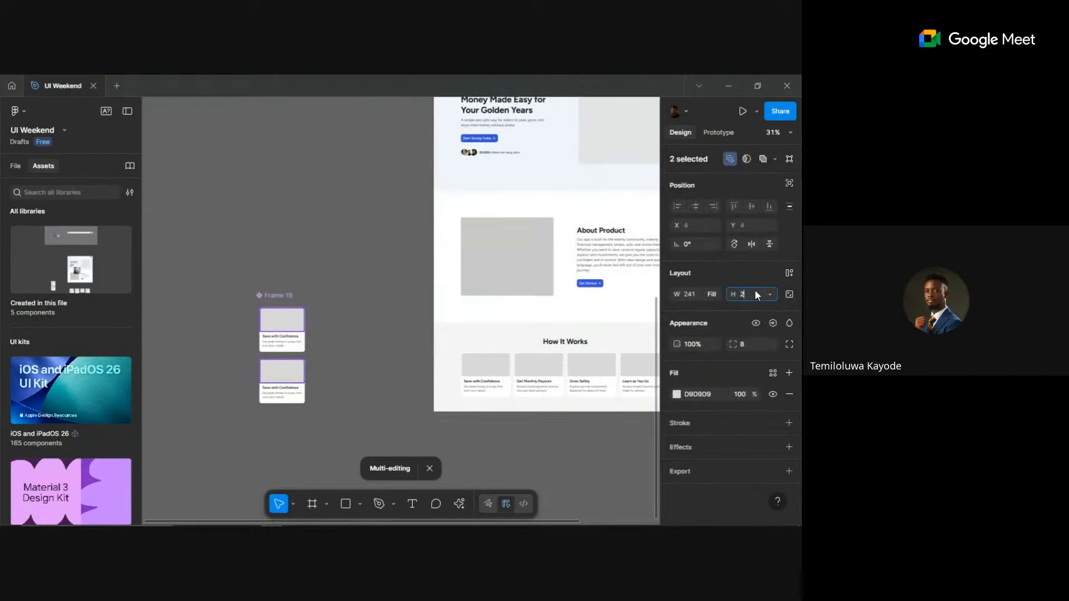
type("00")
key("Return")
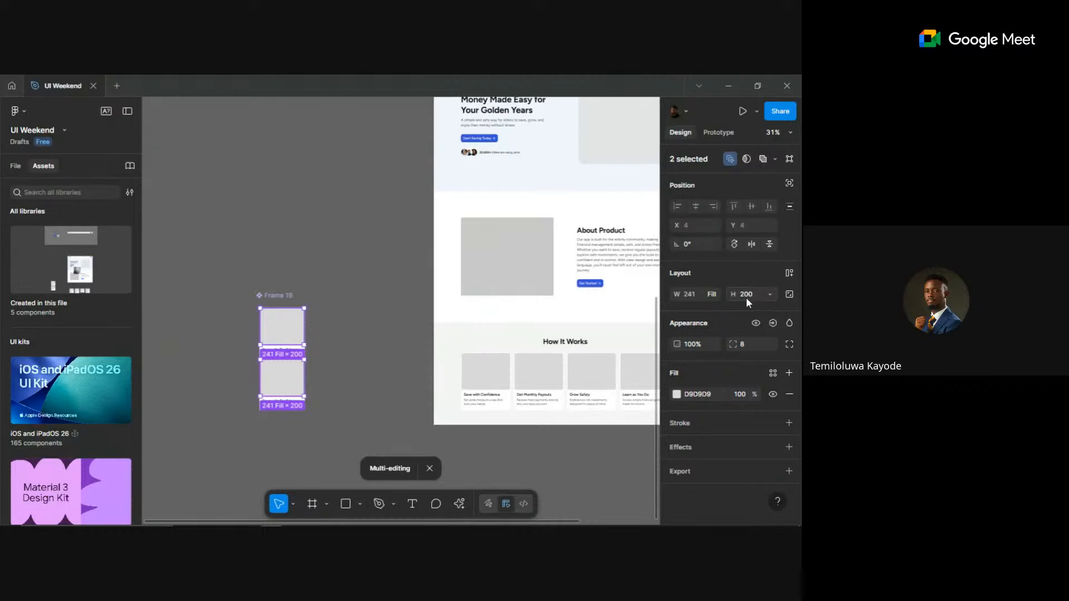
- Set the image placeholder height in both card component variants to 164
left_click(747, 298)
type("164")
key("Return")
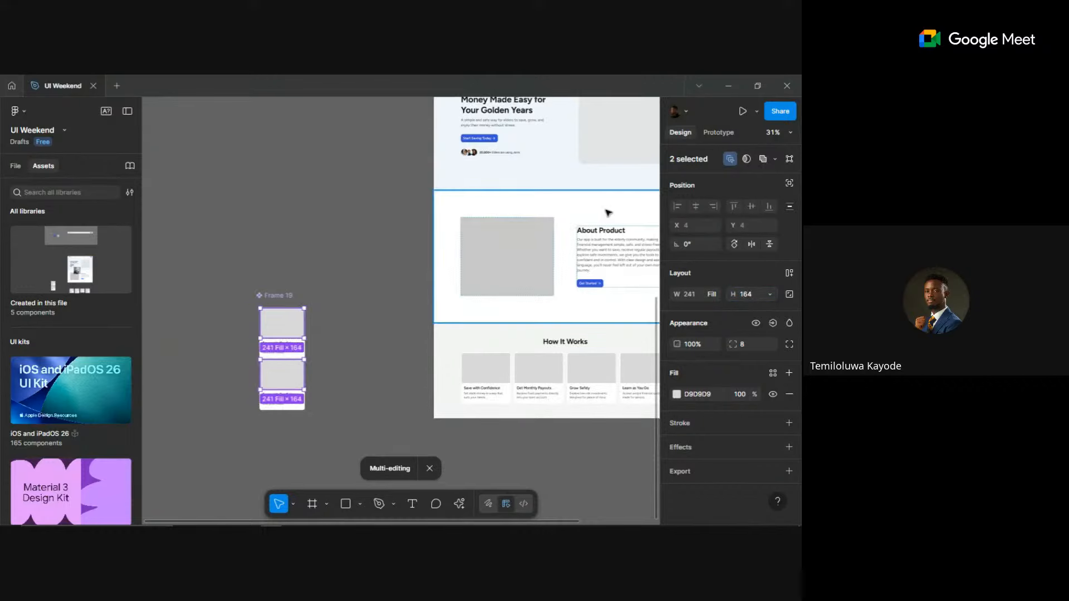
left_click(320, 347)
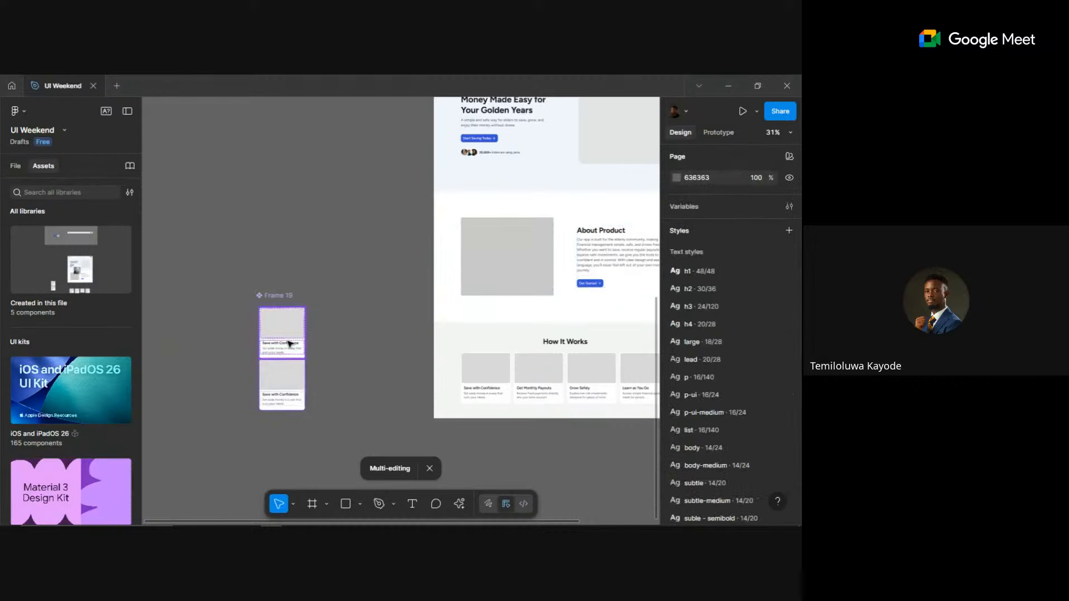
- Set the vertical auto layout gap of both card component variants to 24
left_click(290, 344)
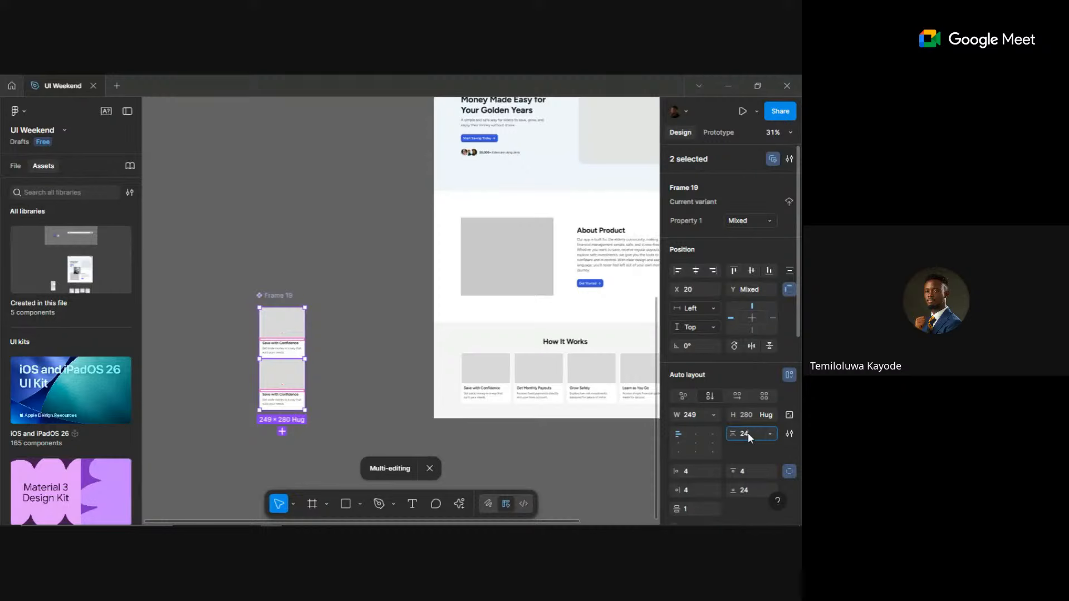
type("24")
key("Return")
- Review the updated How It Works cards up close and within the full landing page
scroll(480, 417, "up", 5)
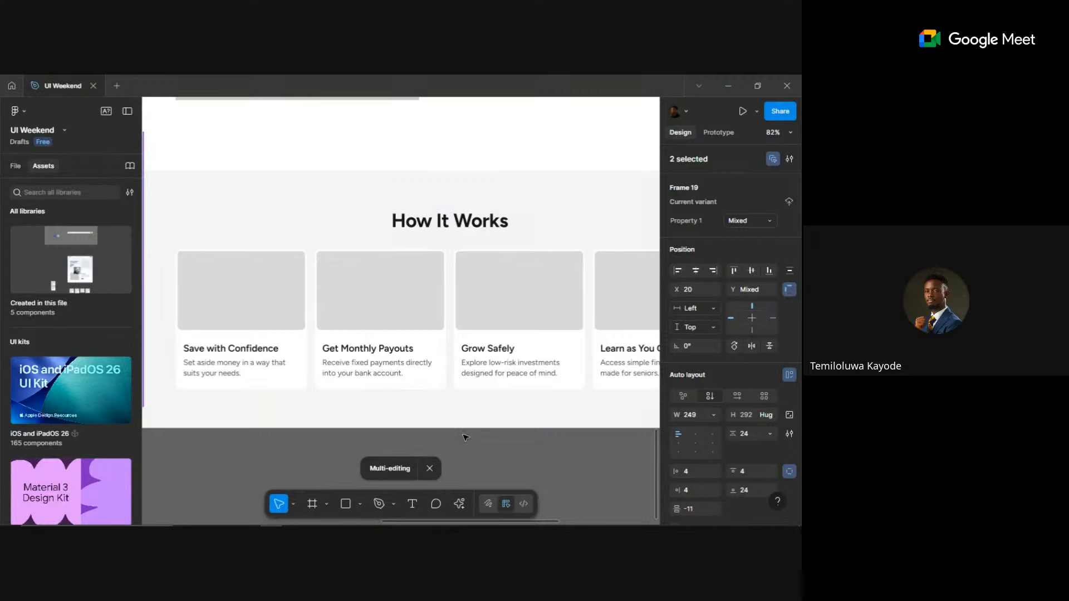
scroll(466, 436, "down", 5)
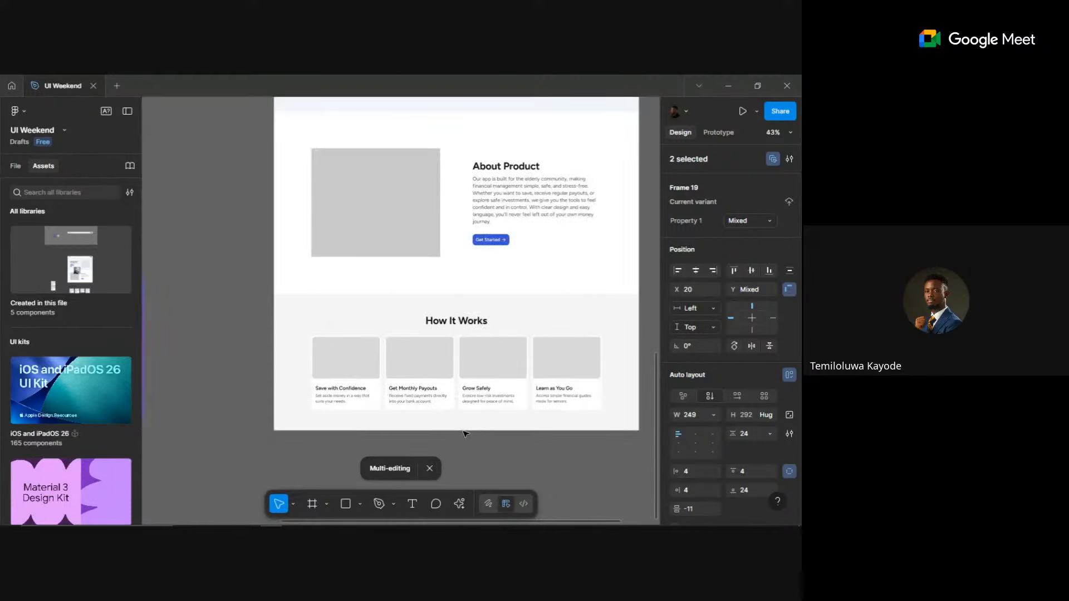
scroll(467, 420, "down", 4)
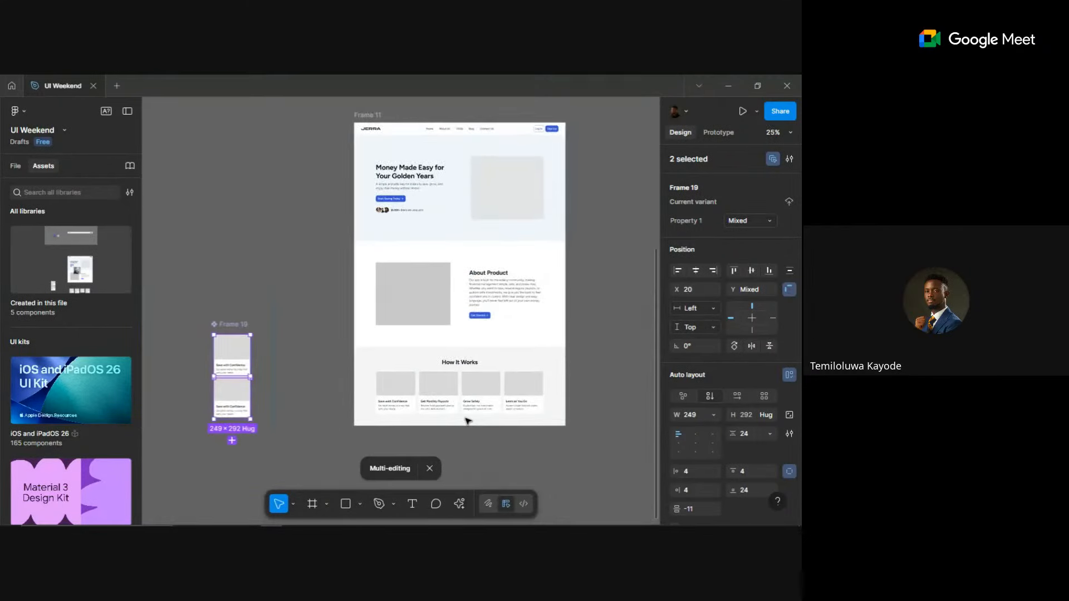
left_click(543, 462)
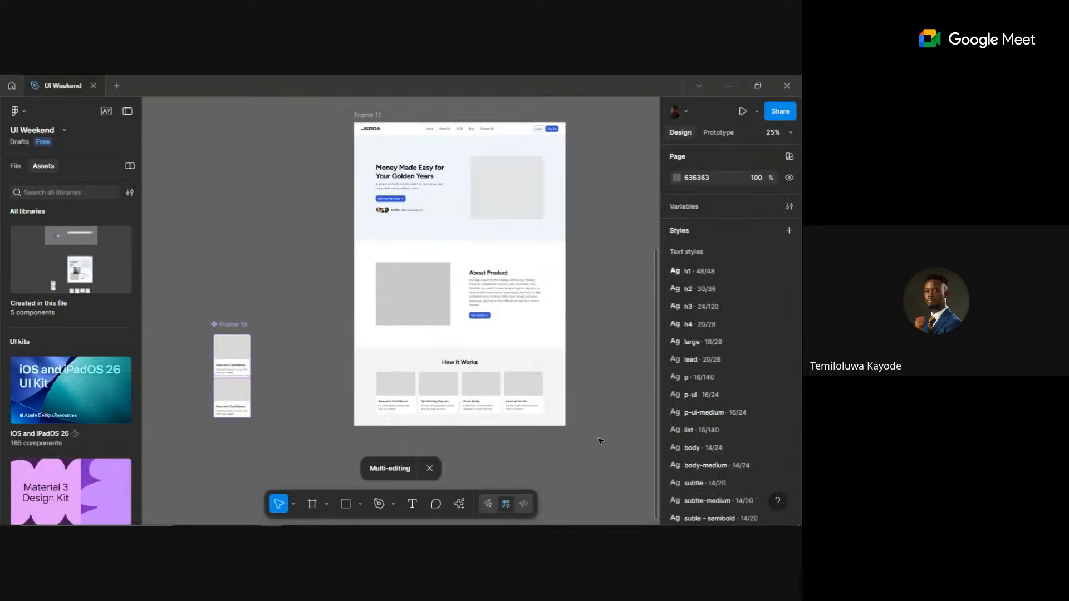
scroll(614, 406, "up", 1)
scroll(614, 406, "up", 3)
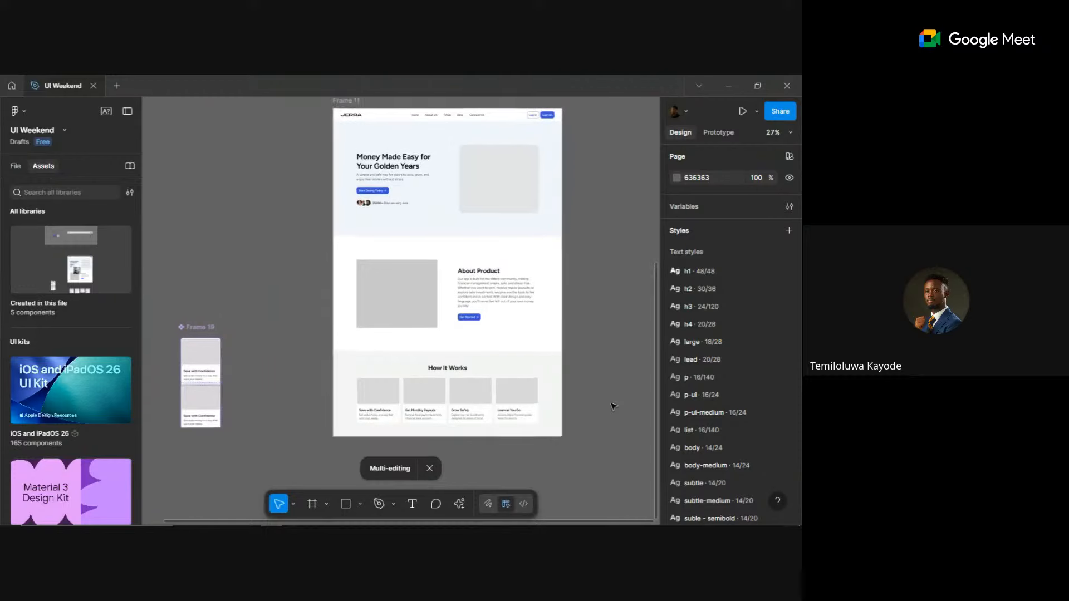
scroll(613, 406, "up", 1)
- Switch to the browser, check the Google Meet call window, and minimize it to return to ChatGPT
key("alt+Tab")
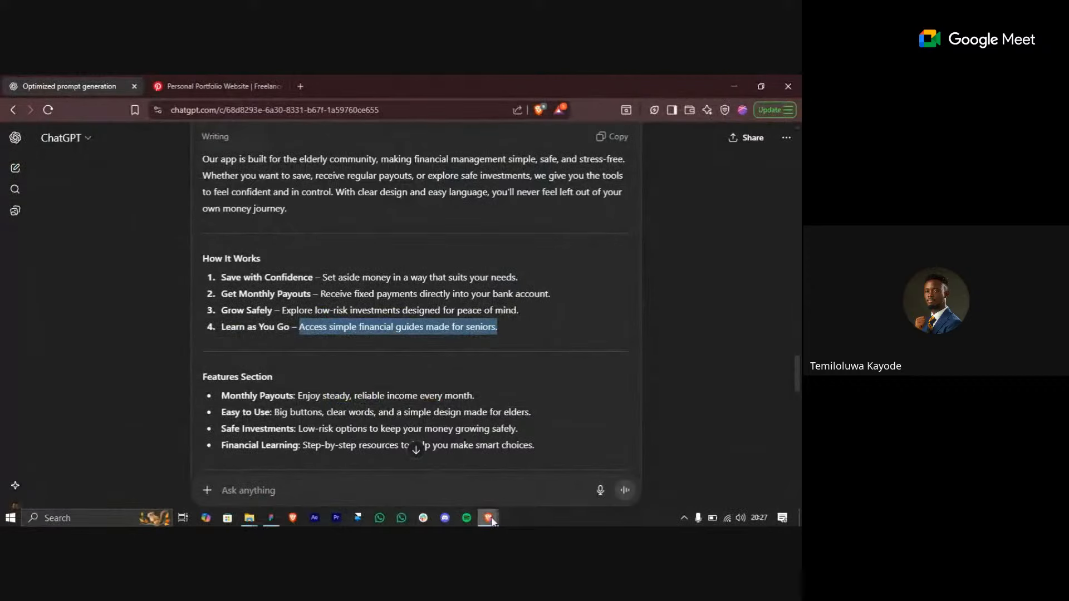
mouse_move(492, 522)
left_click(490, 483)
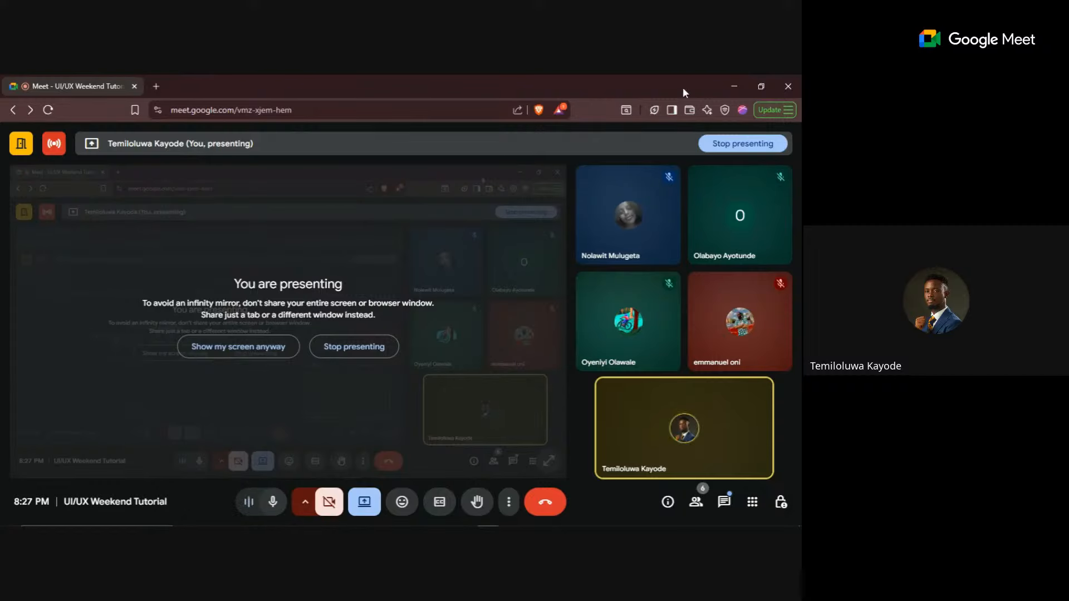
left_click(734, 86)
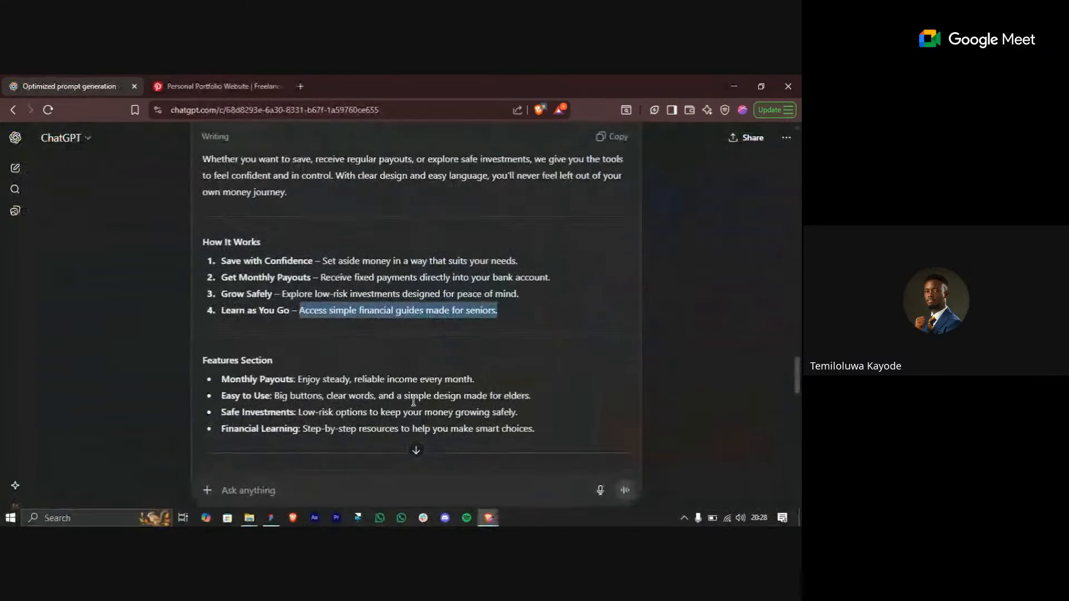
- Examine the remaining landing page copy in ChatGPT, covering Features, Testimonials, Call-to-Action, FAQs and Footer
scroll(413, 401, "down", 6)
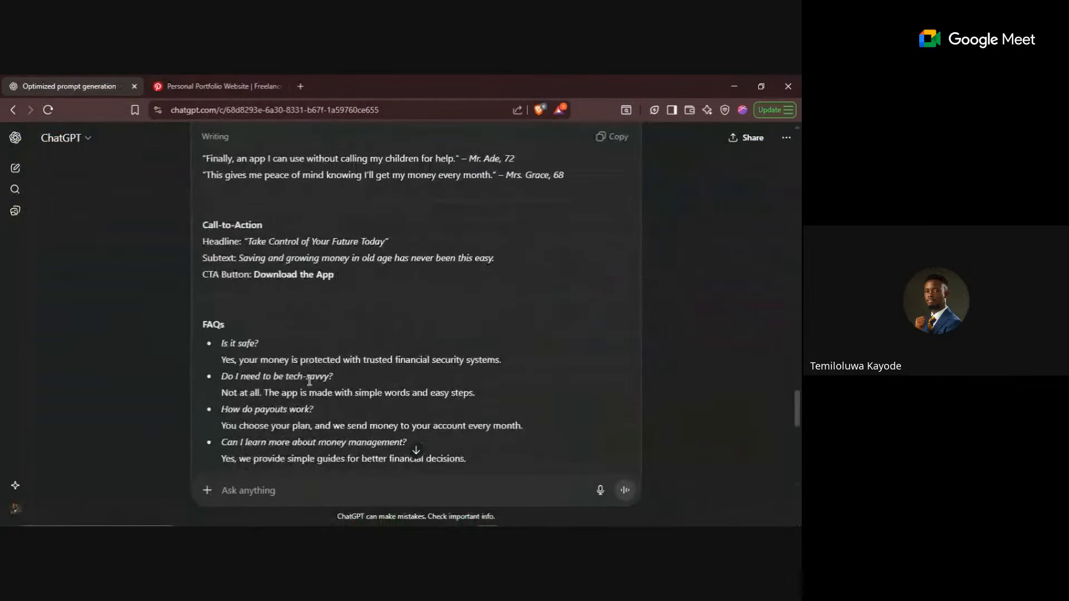
scroll(310, 381, "up", 3)
scroll(310, 381, "down", 5)
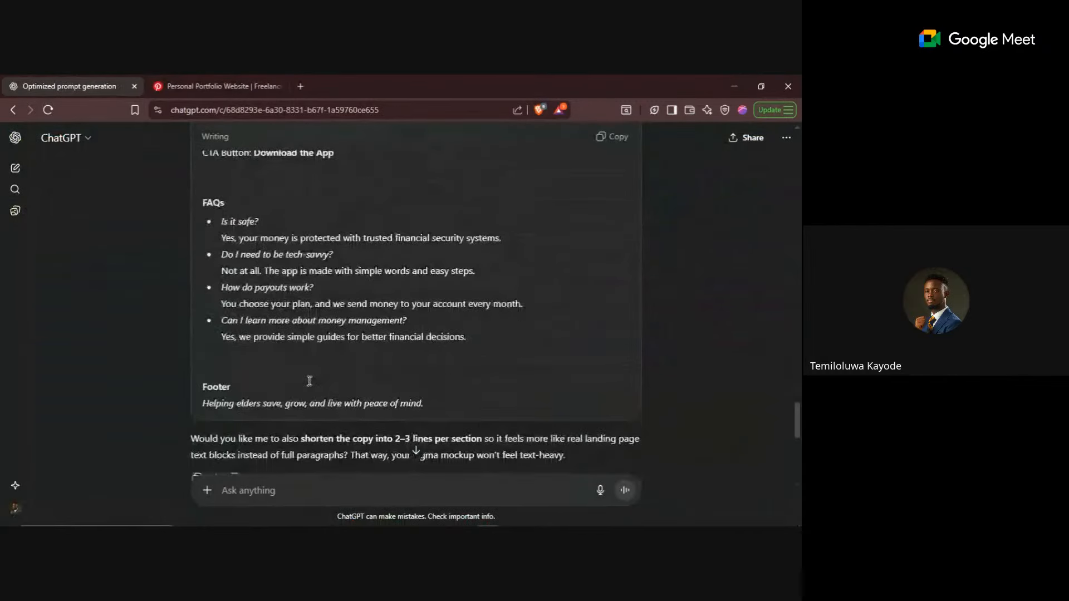
scroll(310, 381, "down", 1)
scroll(310, 381, "down", 1)
scroll(308, 380, "up", 6)
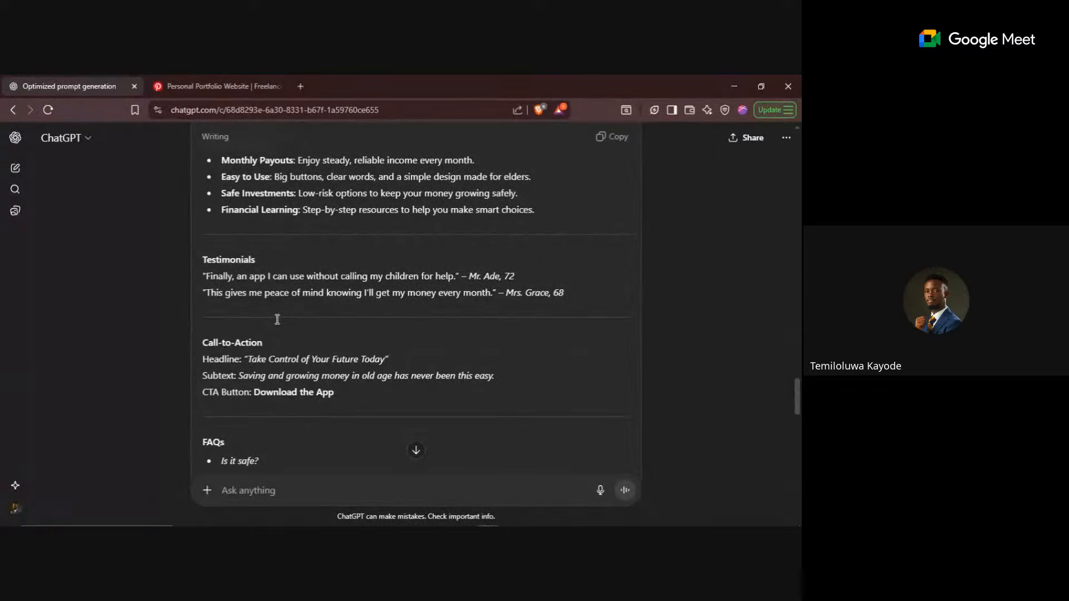
mouse_move(450, 487)
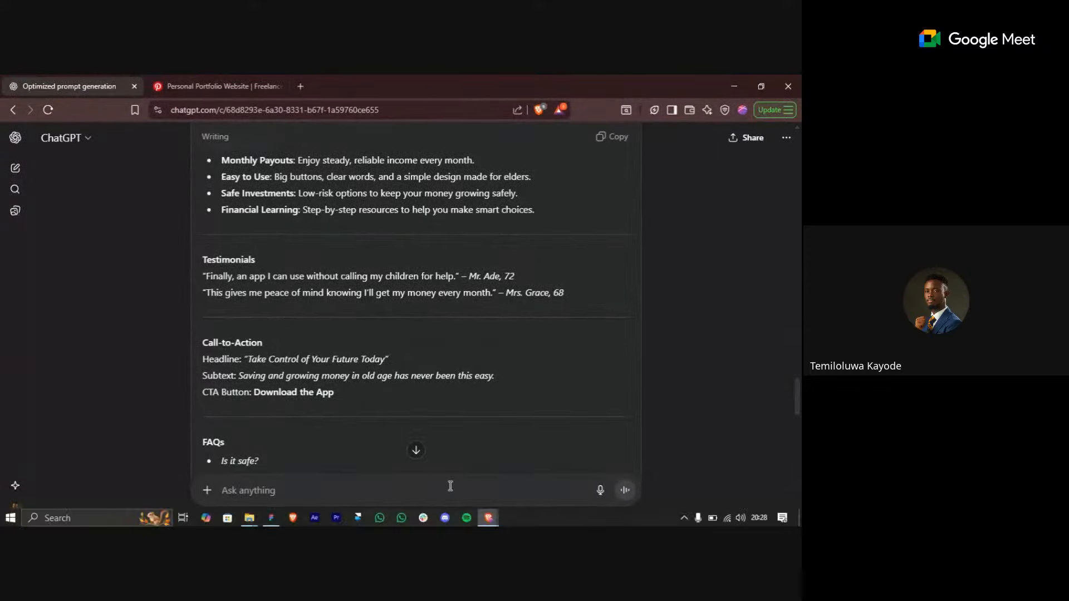
mouse_move(486, 520)
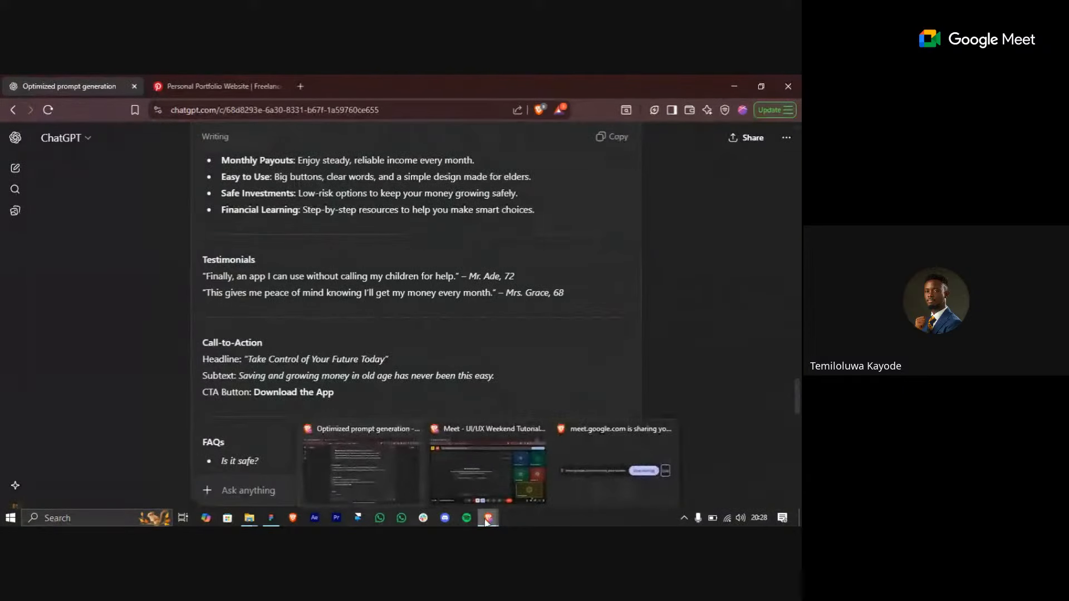